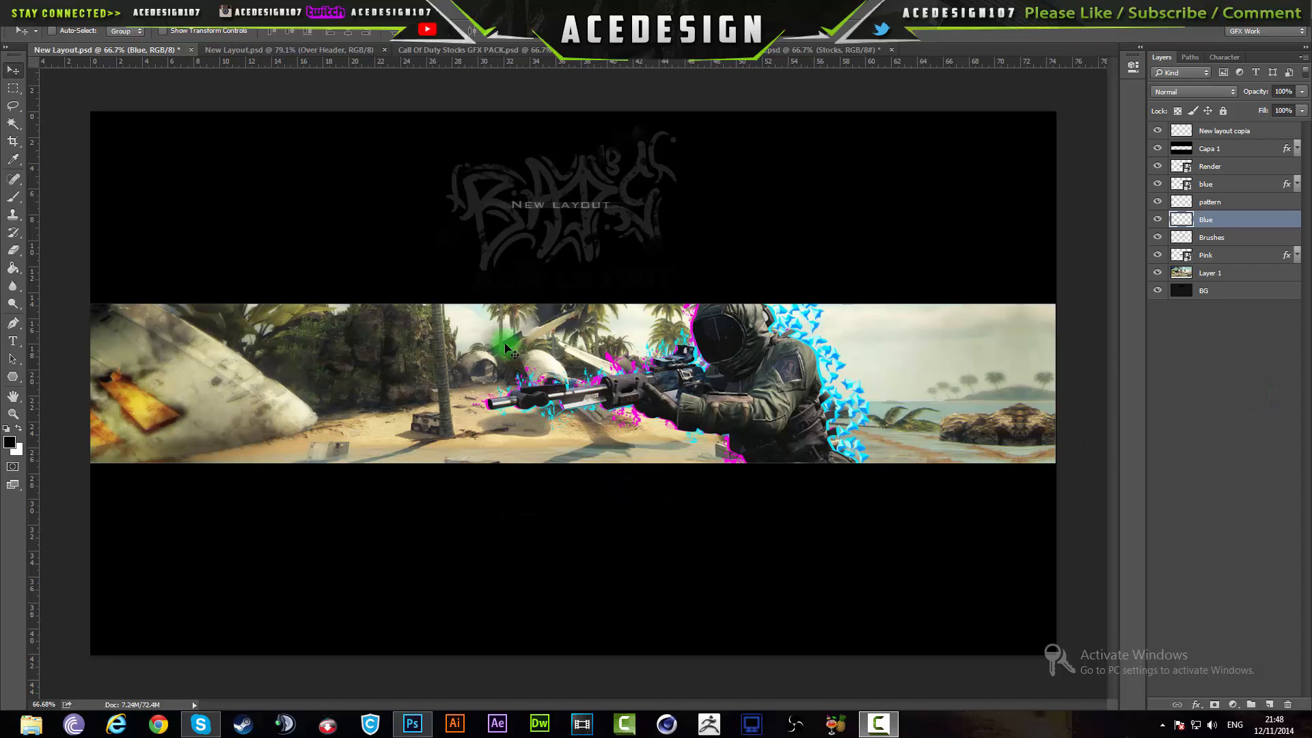
Compare the unfinished New Layout banner with the finished version and look through the open stock GFX pack documents
{"action": "scroll", "coordinate": [711, 421], "scroll_direction": "down", "scroll_amount": 1}
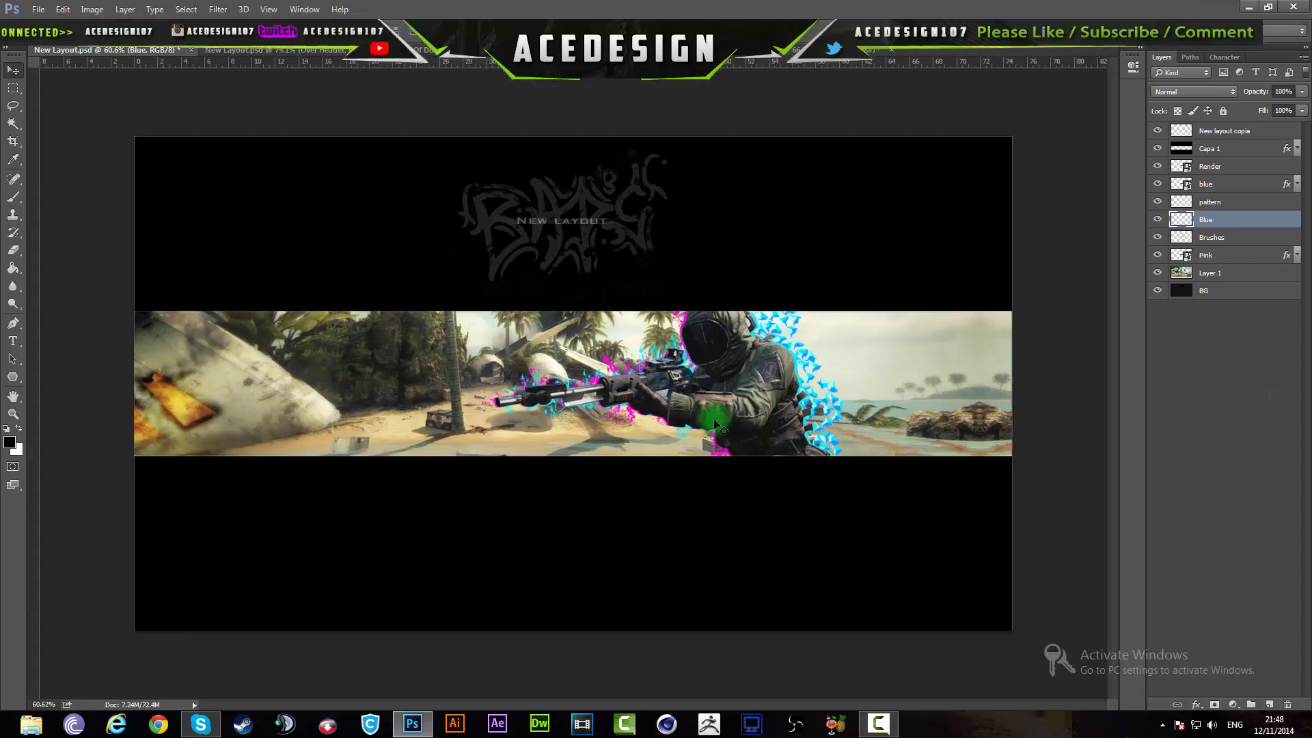
{"action": "scroll", "coordinate": [714, 425], "scroll_direction": "up", "scroll_amount": 3}
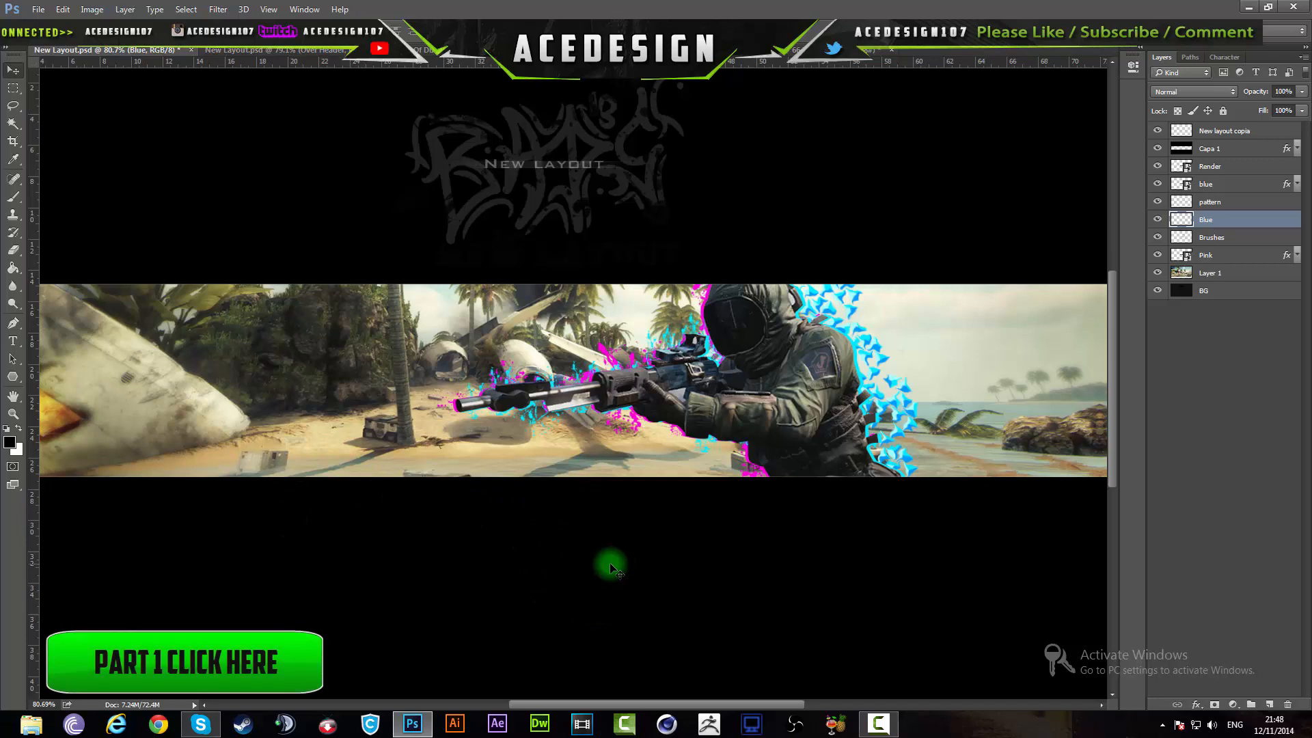
{"action": "scroll", "coordinate": [628, 556], "scroll_direction": "down", "scroll_amount": 2}
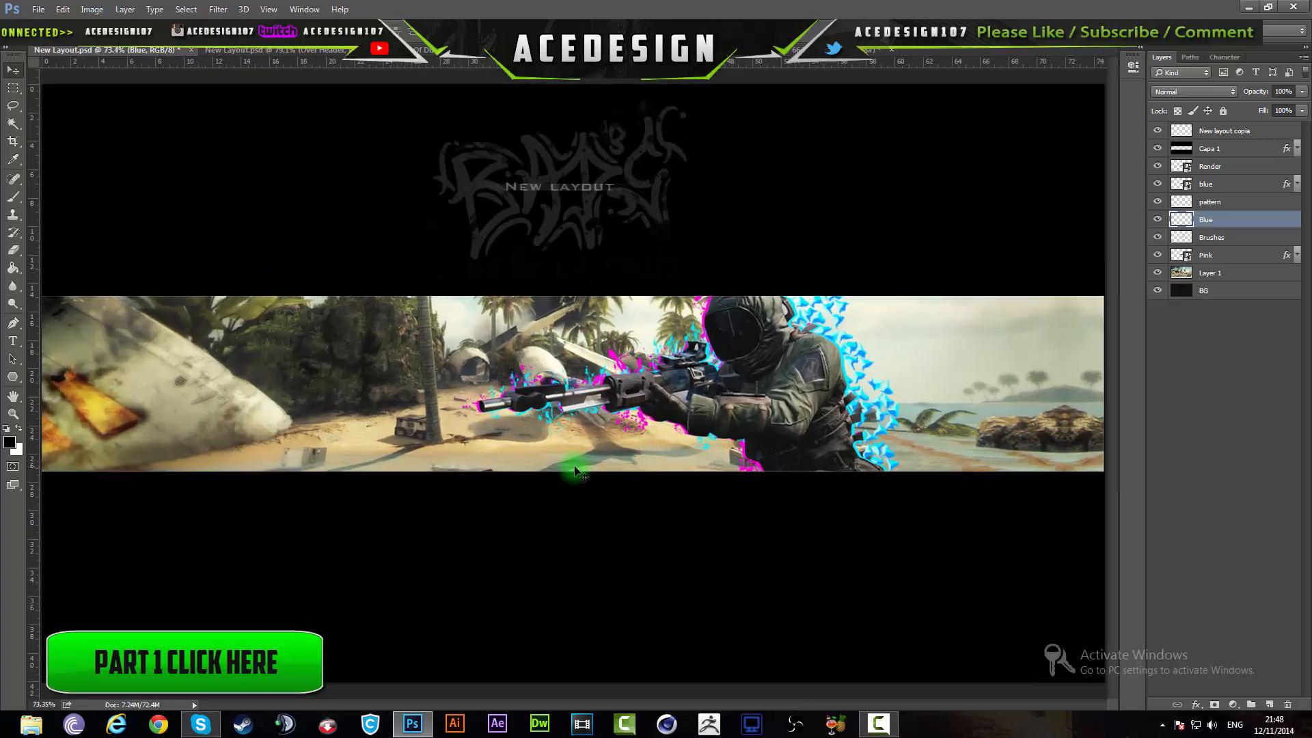
{"action": "left_click", "coordinate": [313, 53]}
{"action": "scroll", "coordinate": [245, 391], "scroll_direction": "up", "scroll_amount": 3}
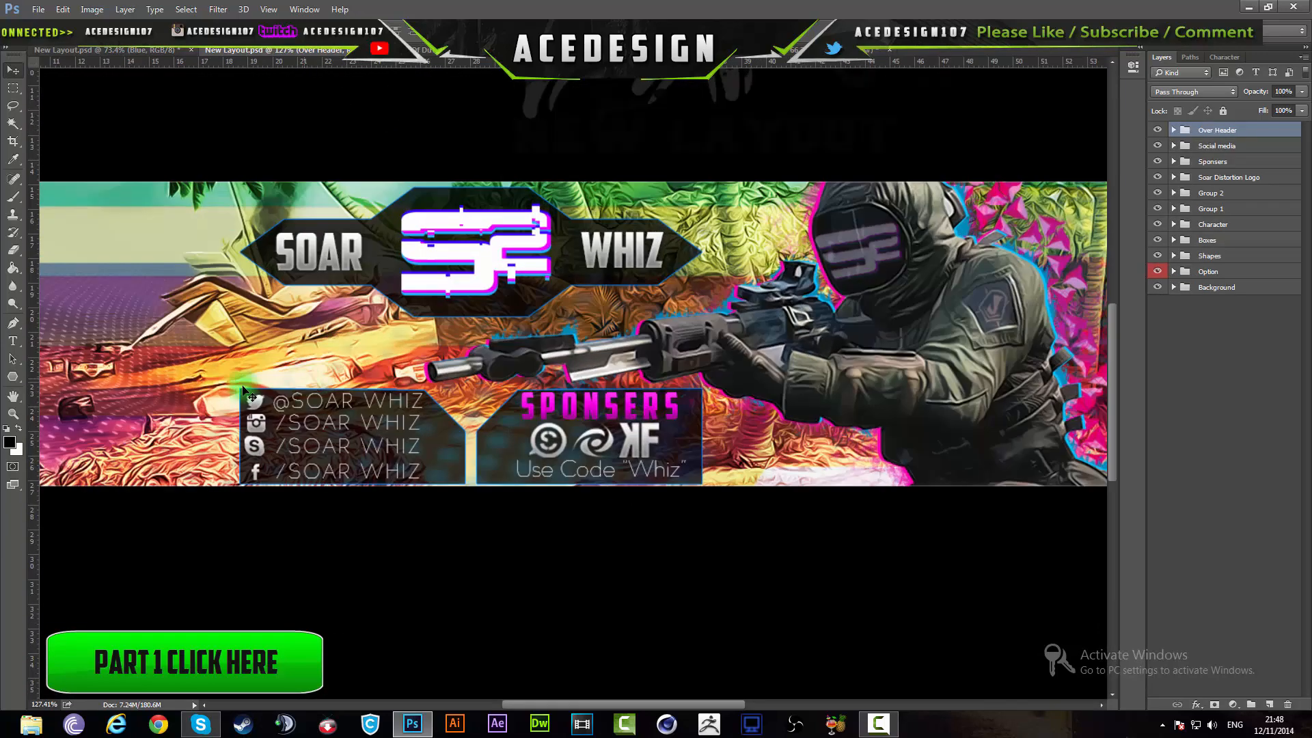
{"action": "left_click", "coordinate": [77, 58]}
{"action": "scroll", "coordinate": [419, 313], "scroll_direction": "down", "scroll_amount": 2}
{"action": "scroll", "coordinate": [419, 313], "scroll_direction": "up", "scroll_amount": 2}
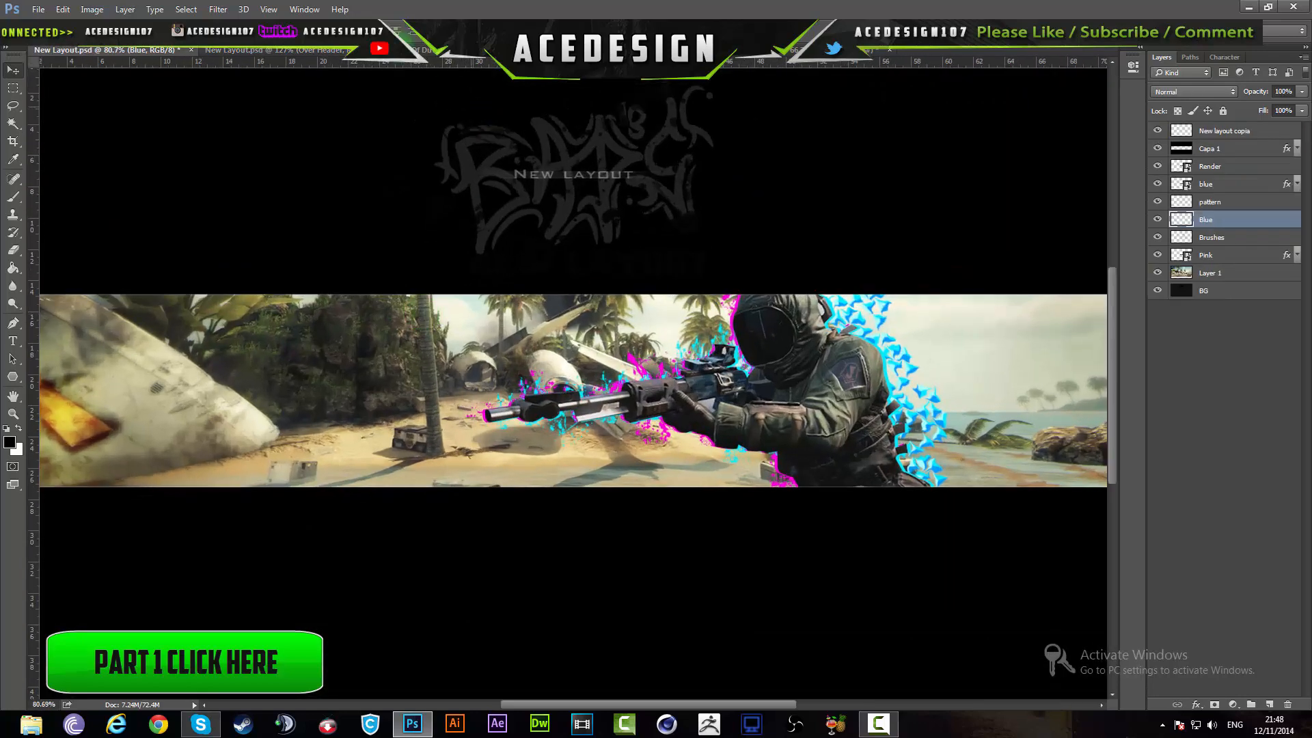
{"action": "left_click", "coordinate": [290, 54]}
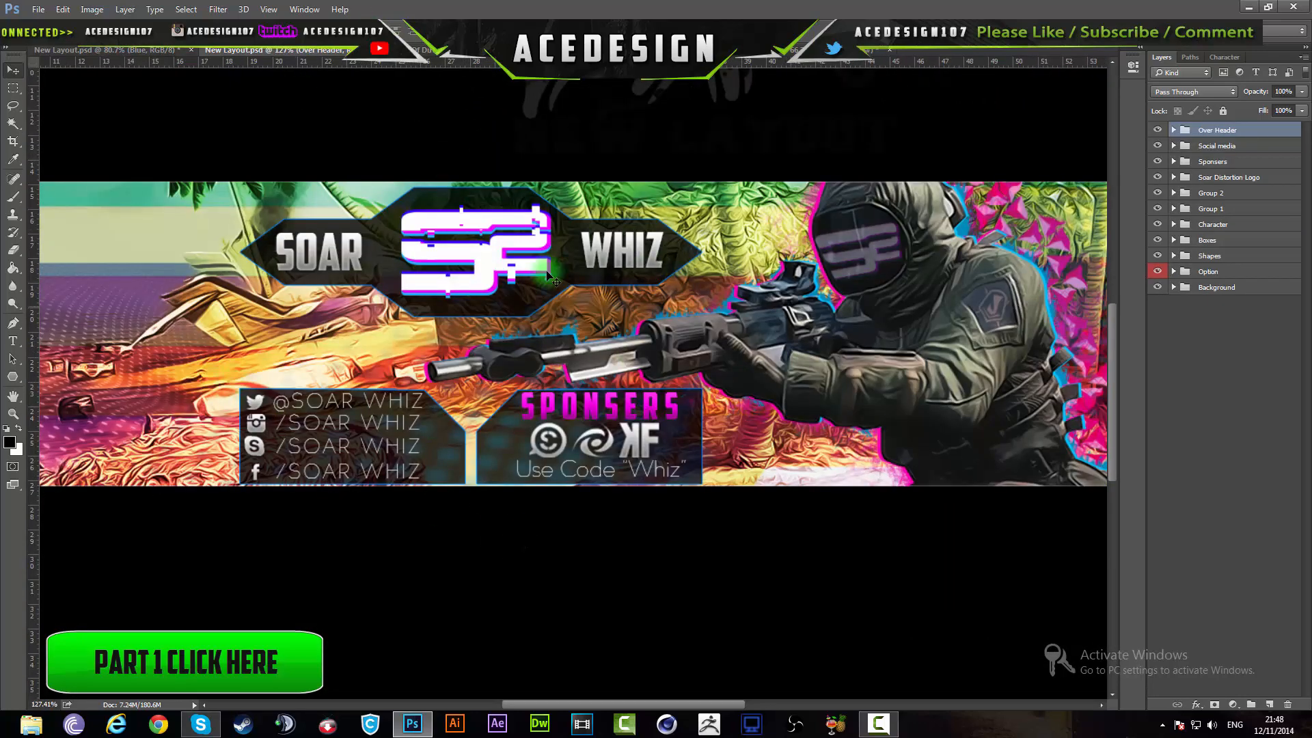
{"action": "left_click", "coordinate": [123, 50]}
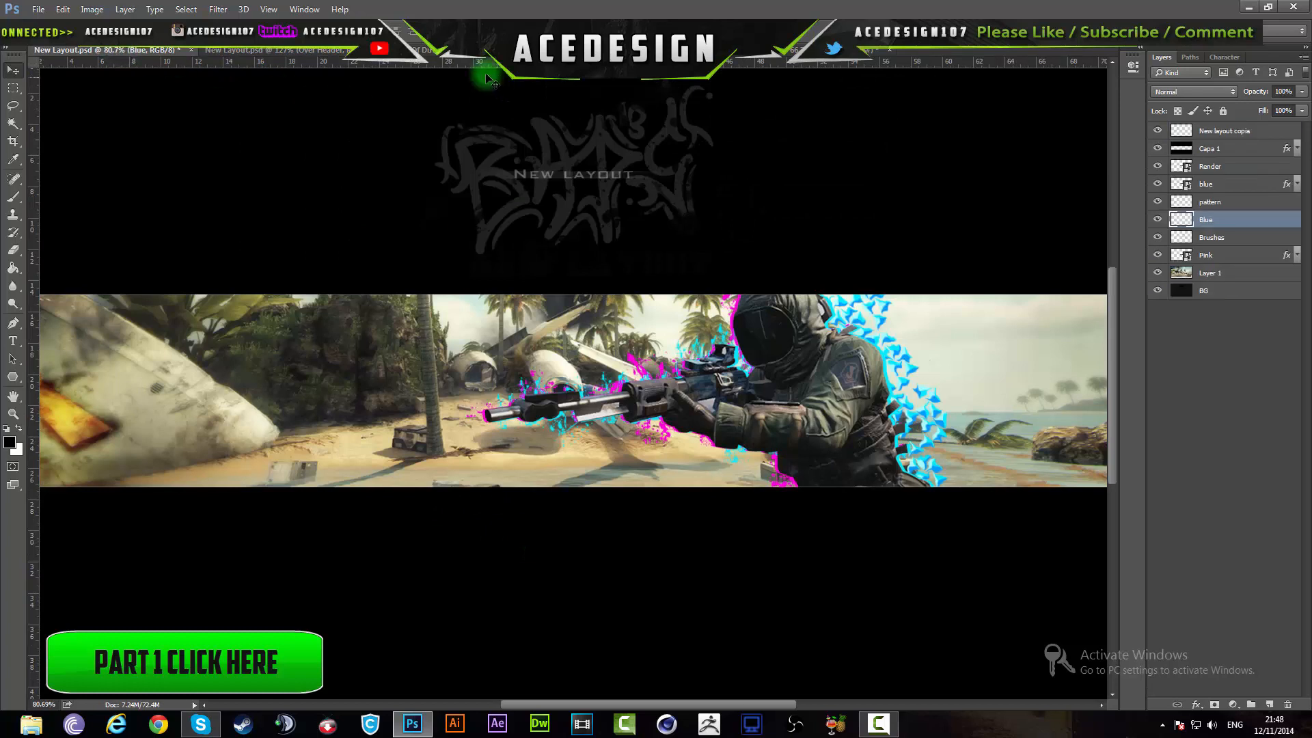
{"action": "left_click", "coordinate": [430, 50]}
{"action": "left_click", "coordinate": [751, 51]}
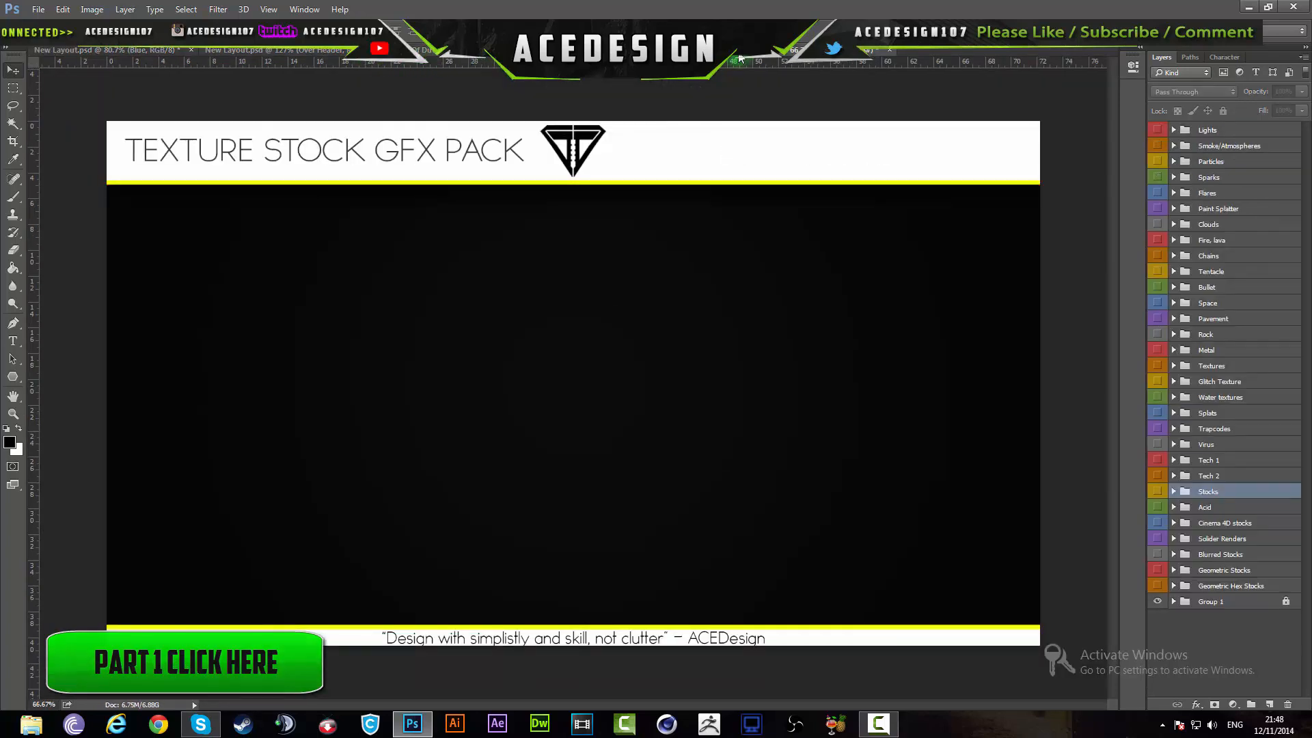
Browse to the GFX Packs folder and open the Banner Presets GFX PACK.psd file
{"action": "left_click", "coordinate": [31, 9]}
{"action": "left_click", "coordinate": [41, 24]}
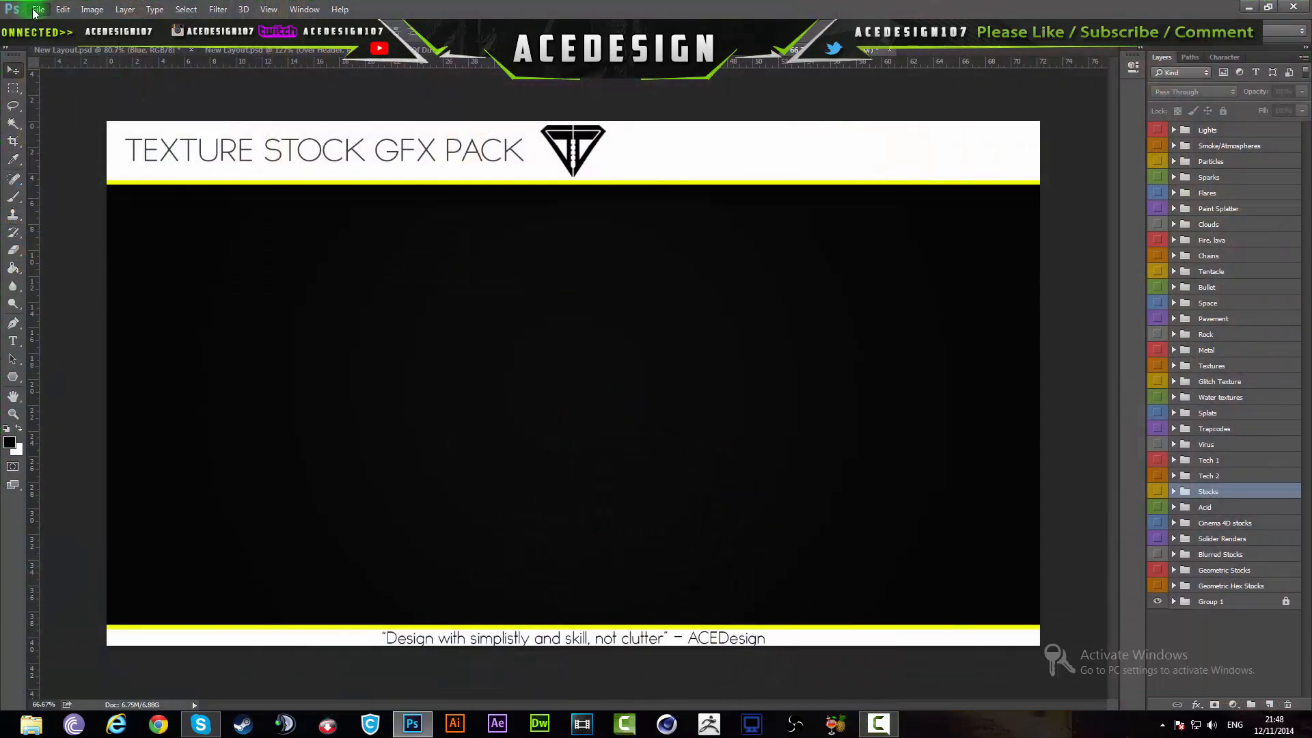
{"action": "key", "text": "ctrl+o"}
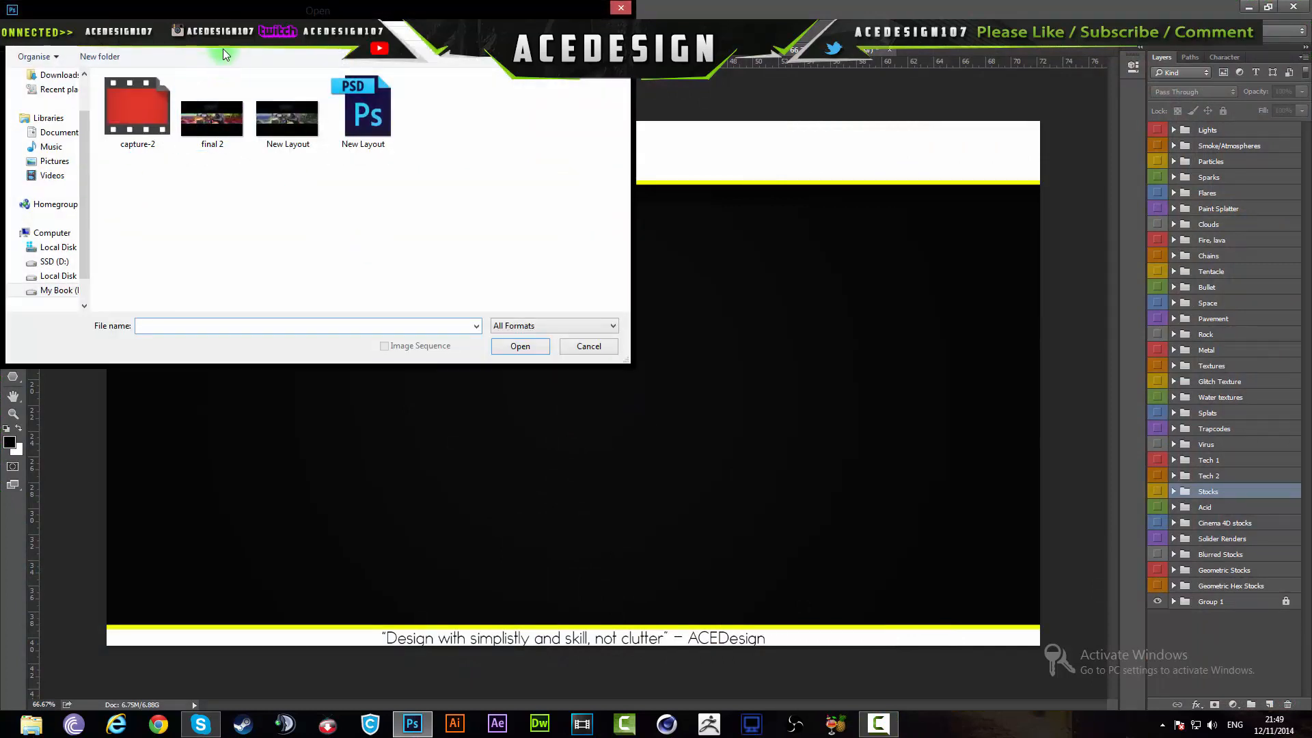
{"action": "left_click", "coordinate": [183, 32]}
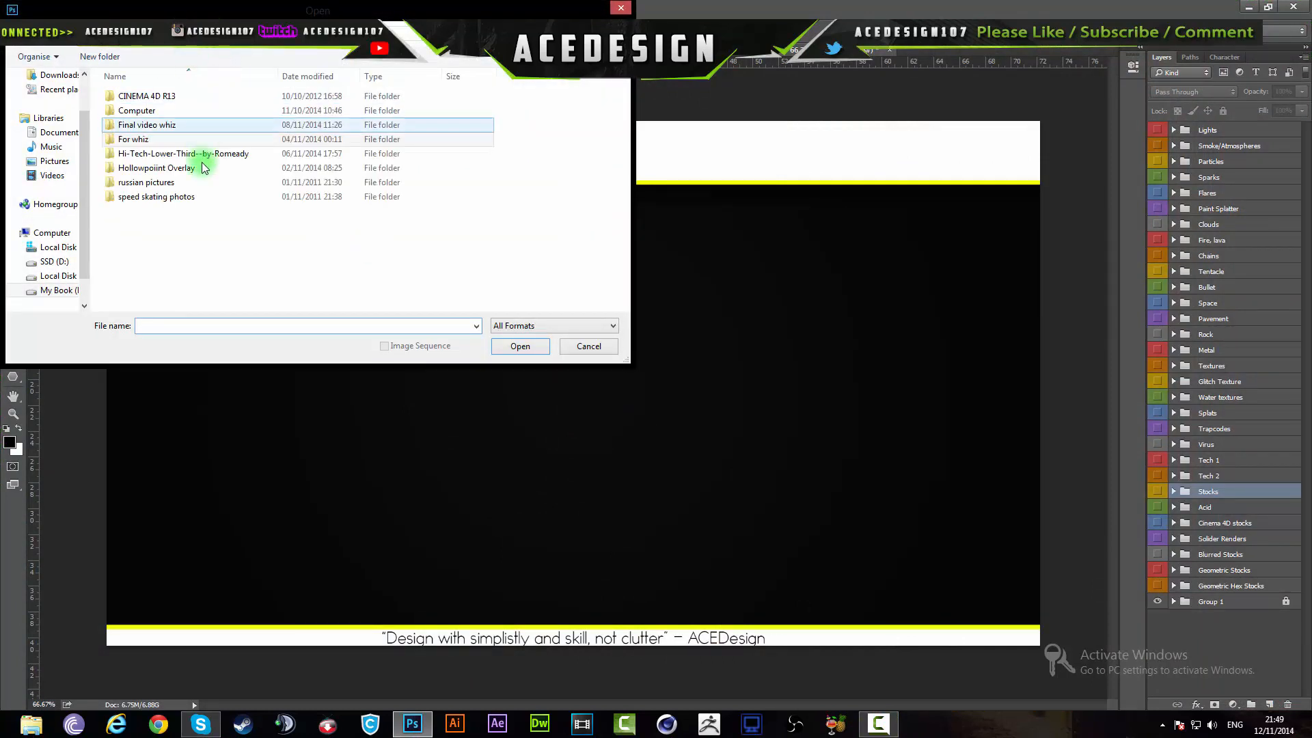
{"action": "double_click", "coordinate": [154, 122]}
{"action": "double_click", "coordinate": [161, 223]}
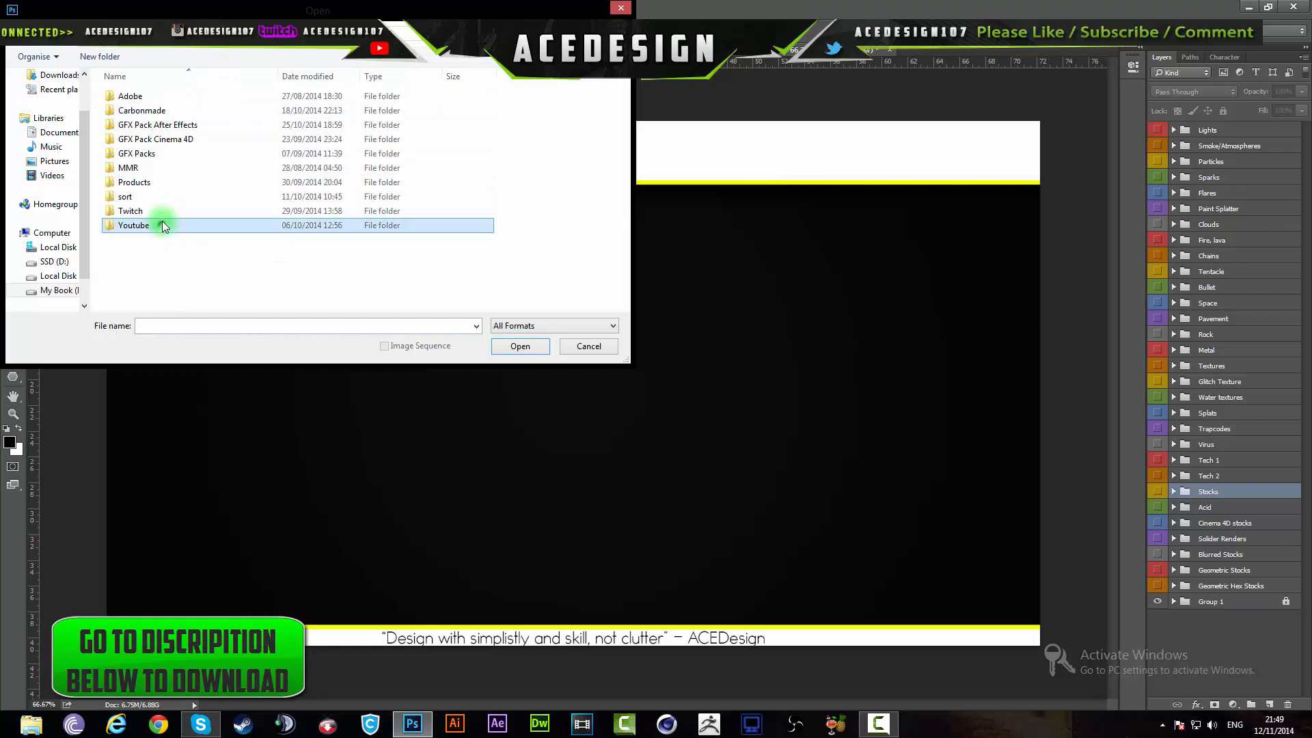
{"action": "left_click", "coordinate": [149, 125]}
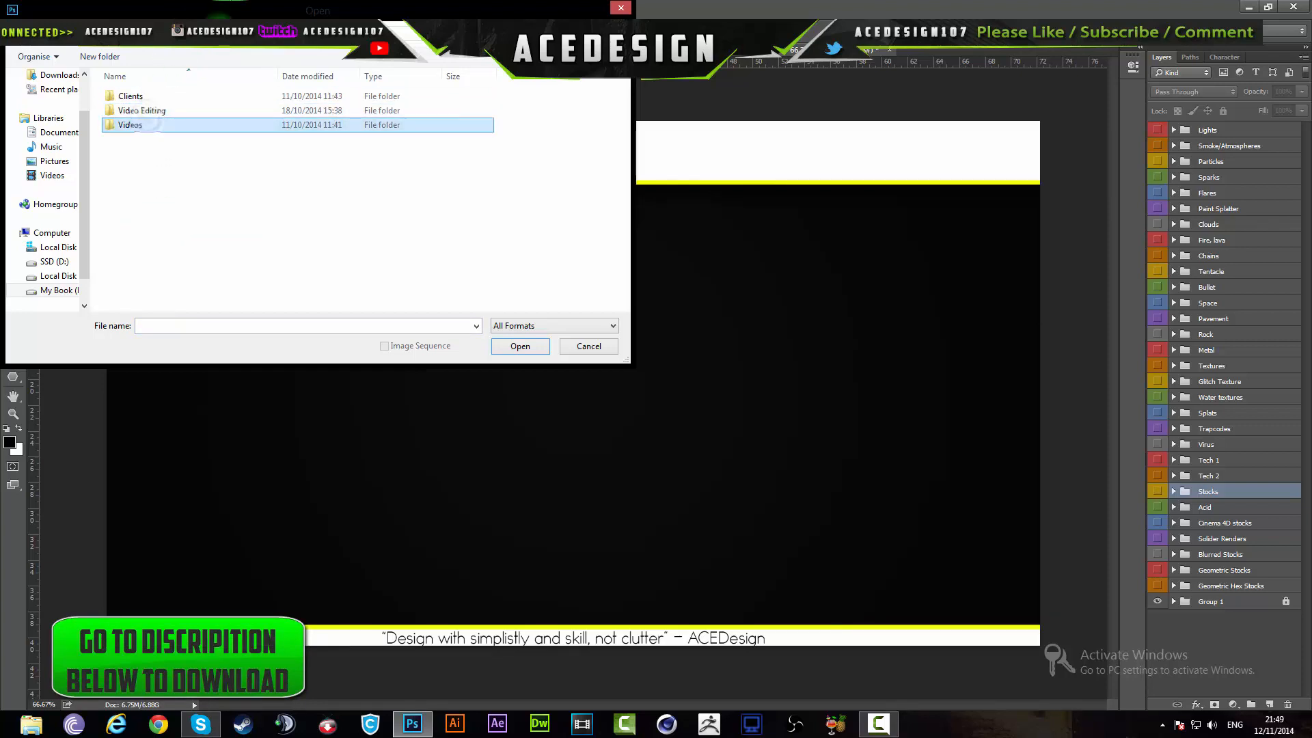
{"action": "left_click", "coordinate": [219, 30]}
{"action": "left_click", "coordinate": [232, 30]}
{"action": "double_click", "coordinate": [139, 153]}
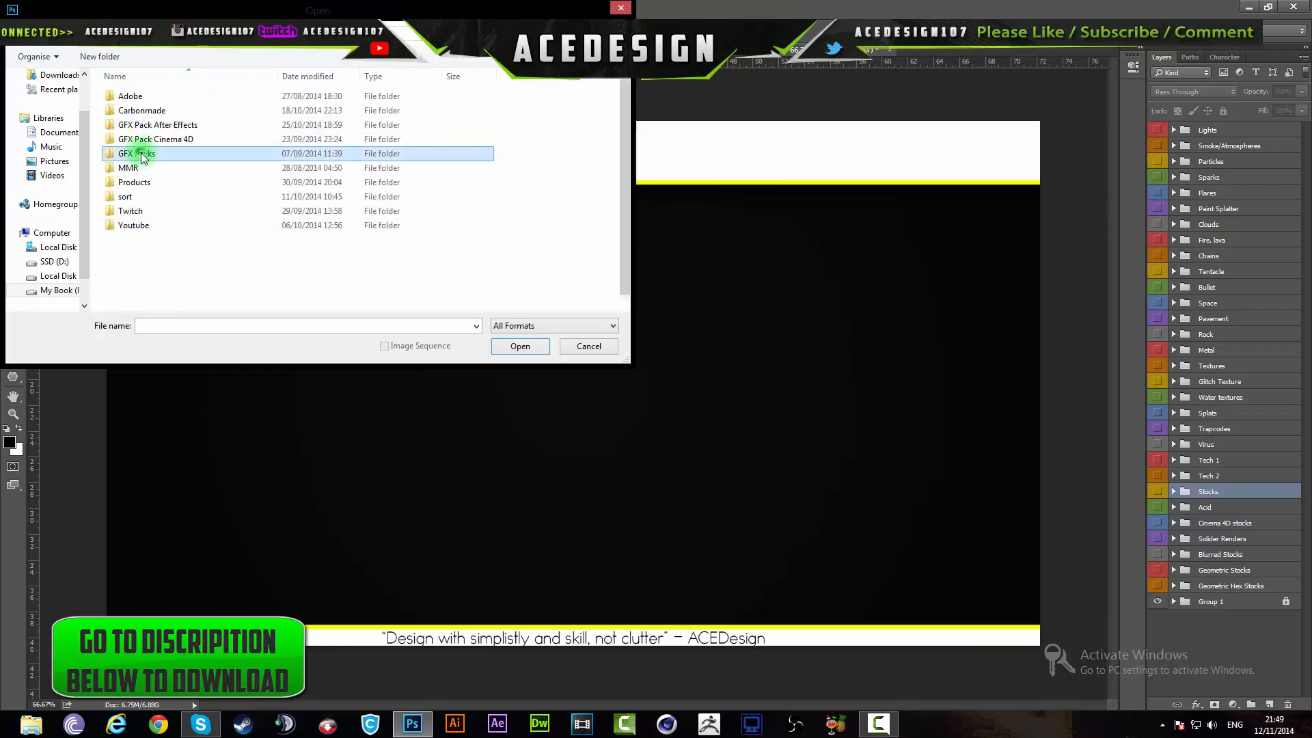
{"action": "scroll", "coordinate": [153, 290], "scroll_direction": "down", "scroll_amount": 2}
{"action": "double_click", "coordinate": [181, 249]}
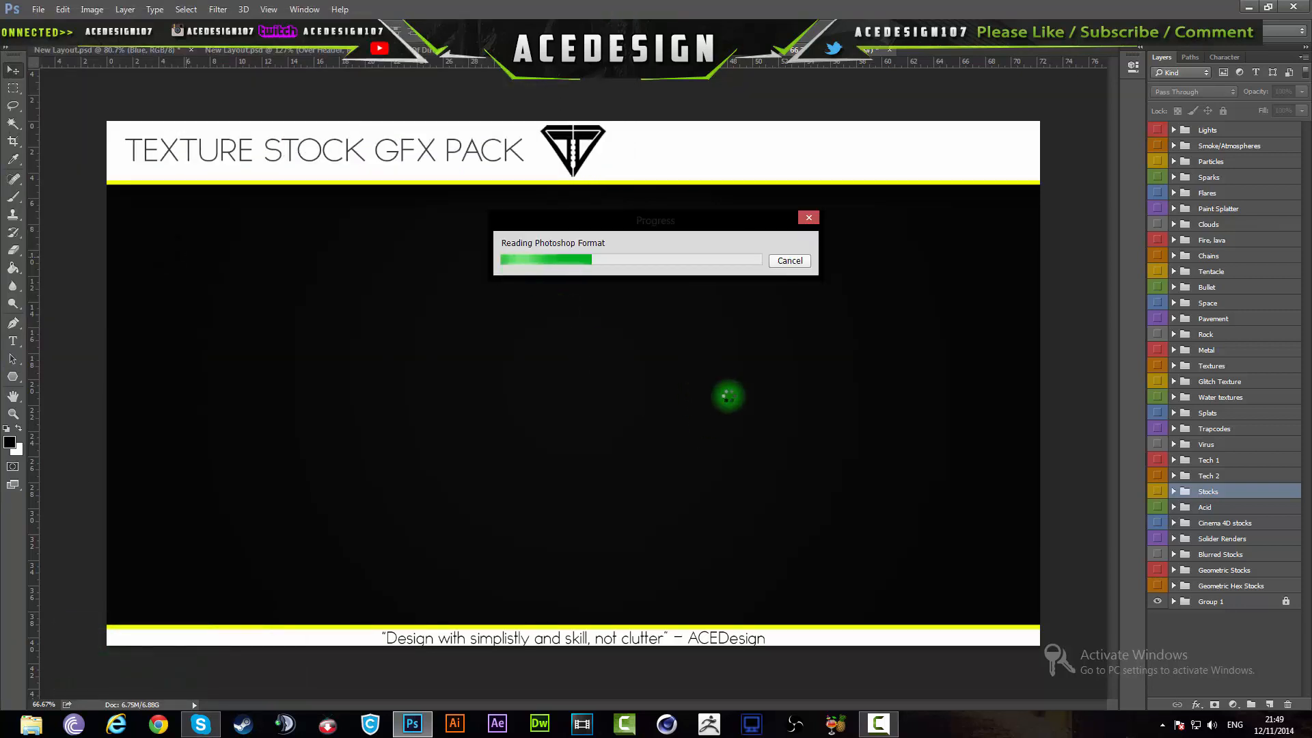
{"action": "left_click", "coordinate": [877, 722]}
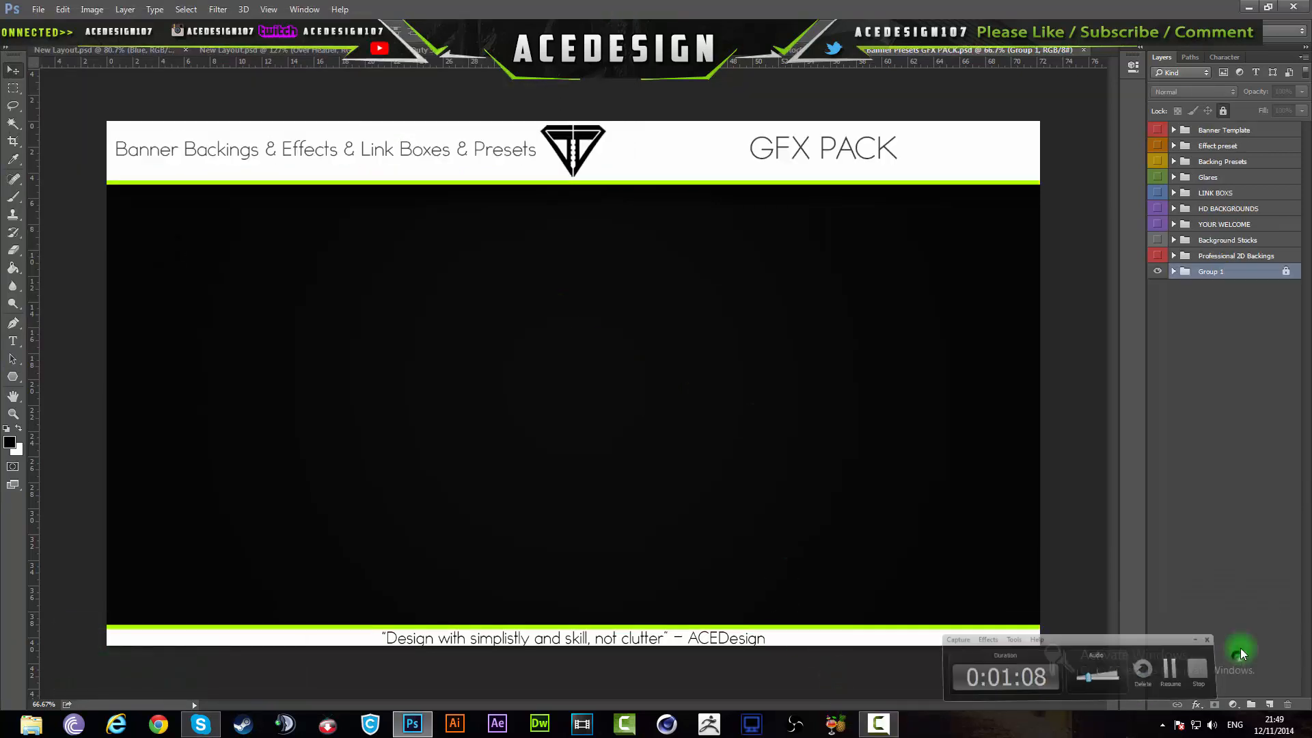
Expand and show the LINK BOXS group, toggling layers 2 and 1 off and on to identify their shapes
{"action": "left_click", "coordinate": [1172, 194]}
{"action": "left_click", "coordinate": [1157, 194]}
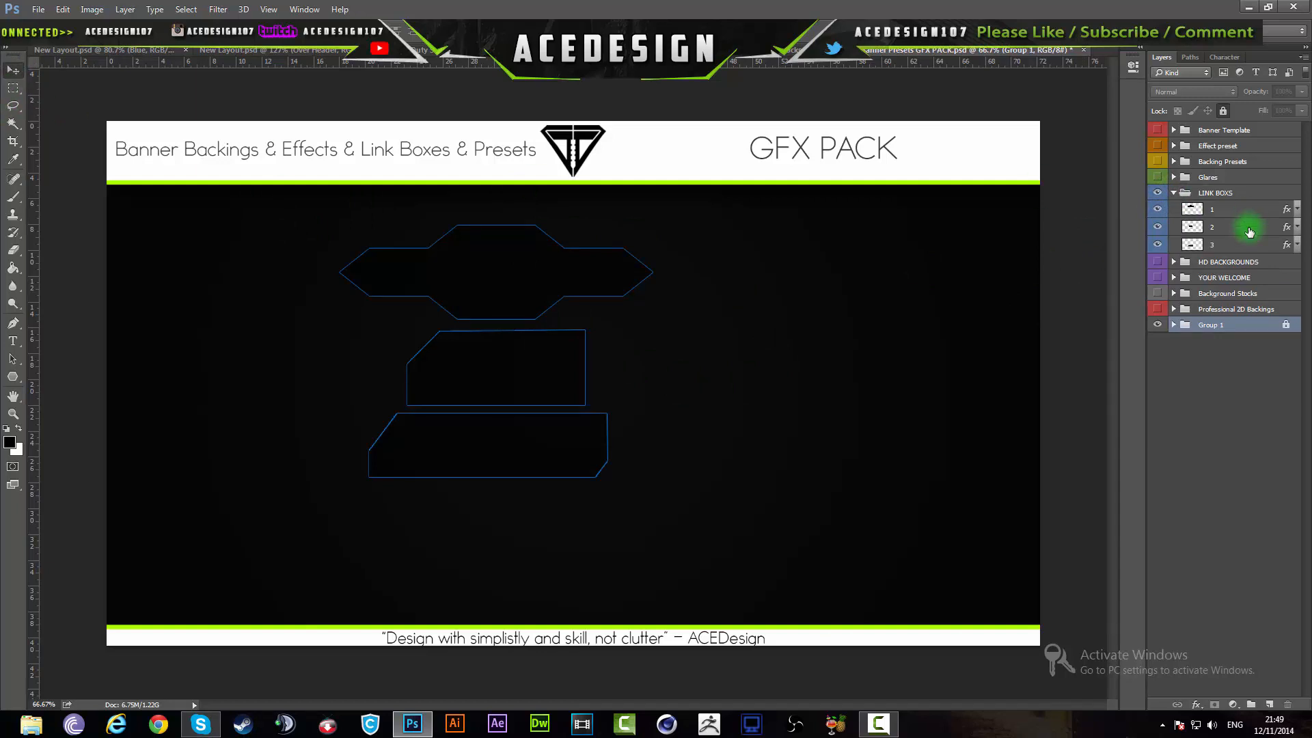
{"action": "left_click", "coordinate": [1184, 228]}
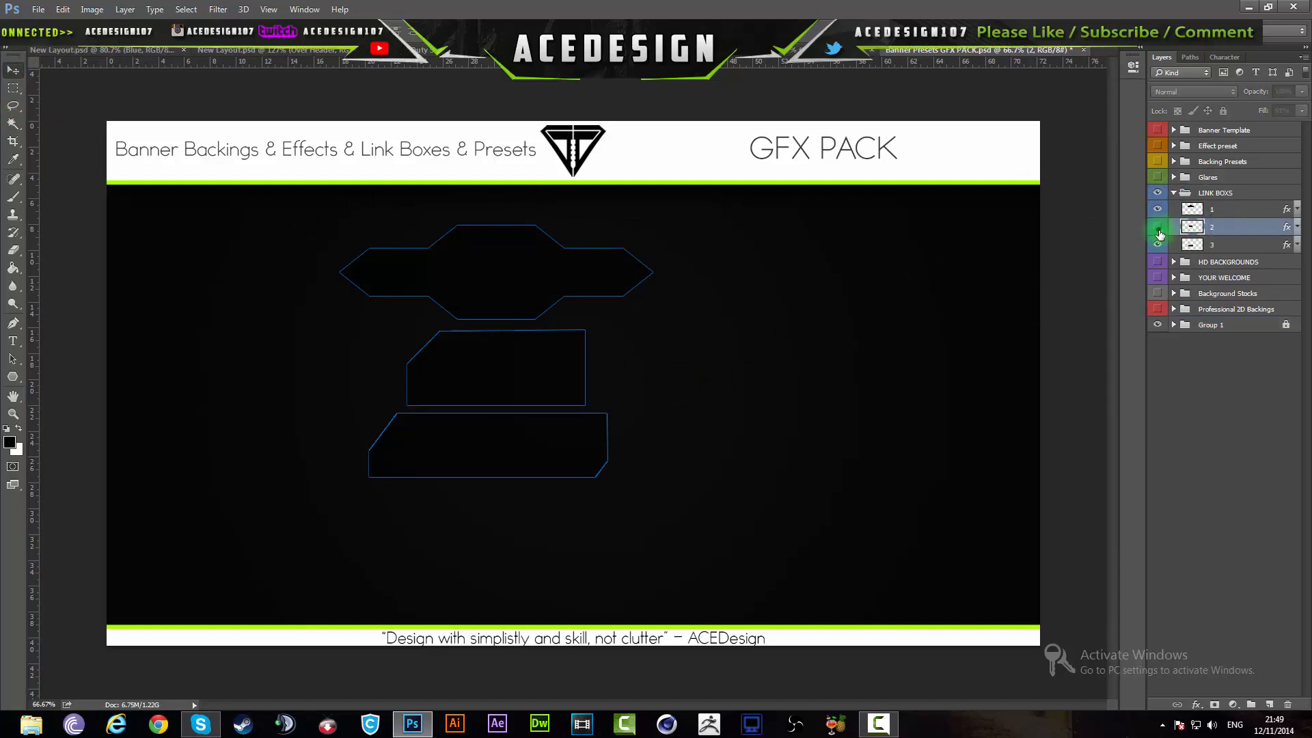
{"action": "left_click", "coordinate": [1157, 227]}
{"action": "left_click", "coordinate": [1157, 227]}
{"action": "left_click", "coordinate": [1157, 209]}
{"action": "left_click", "coordinate": [1157, 209]}
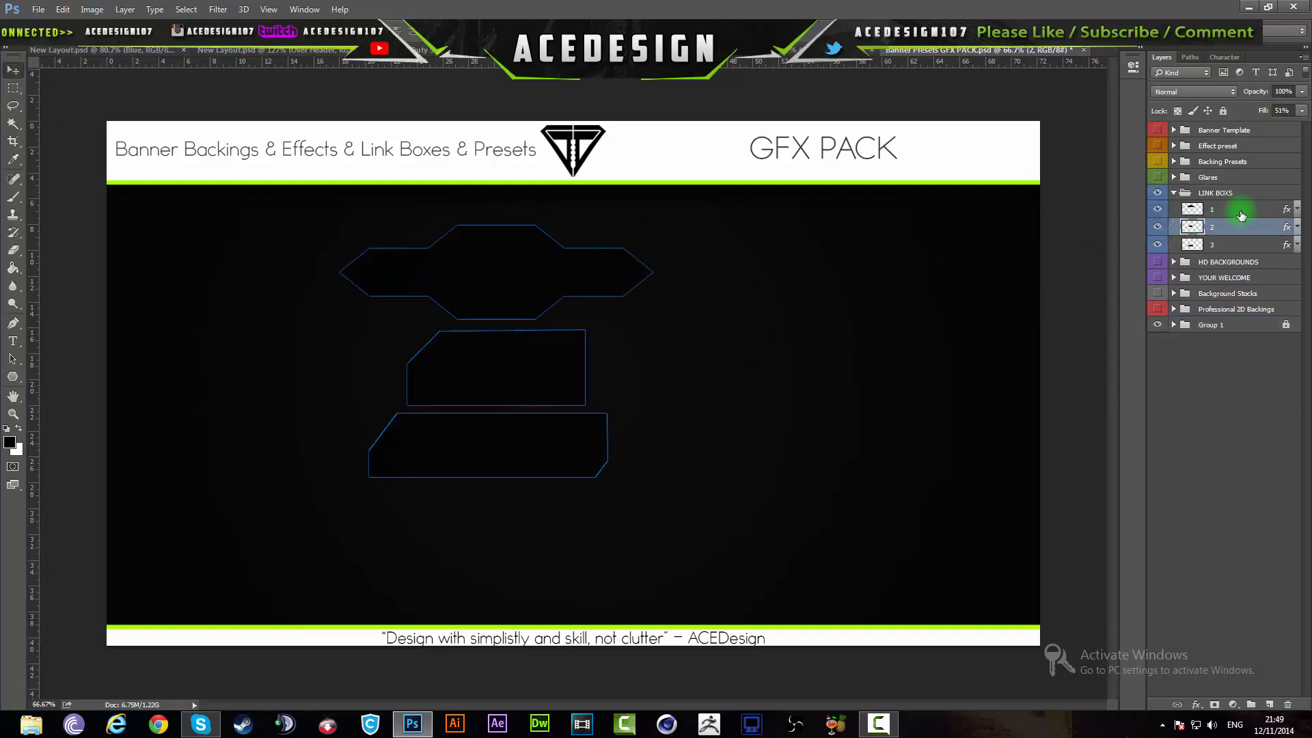
Copy link box layers 1 and 2 into the unfinished New Layout document and stack them directly above the Render layer
{"action": "left_click", "coordinate": [1242, 210], "text": "ctrl"}
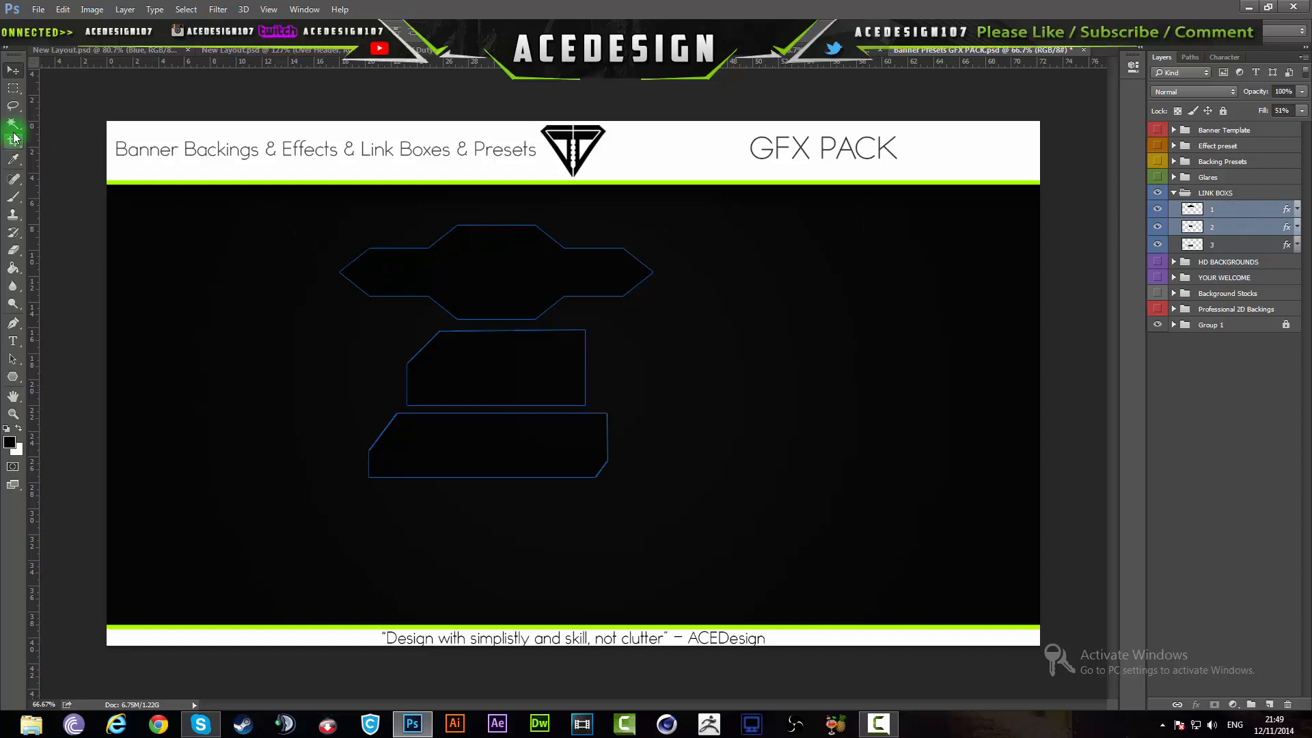
{"action": "left_click_drag", "start_coordinate": [475, 375], "coordinate": [435, 452]}
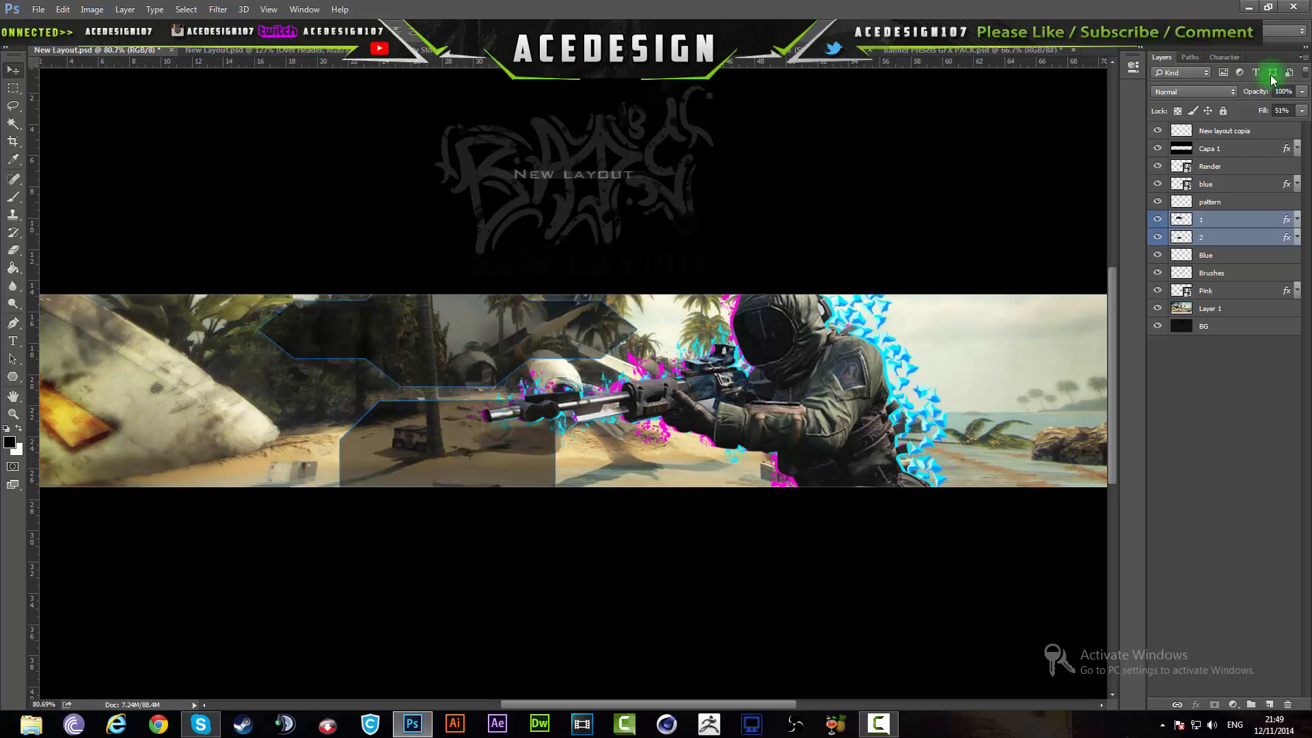
{"action": "left_click_drag", "start_coordinate": [1264, 219], "coordinate": [1190, 157]}
{"action": "mouse_move", "coordinate": [511, 393]}
{"action": "left_mouse_down"}
{"action": "mouse_move", "coordinate": [518, 418]}
{"action": "mouse_move", "coordinate": [510, 398]}
{"action": "left_mouse_up"}
Scale down the winged link box on layer 1 with Free Transform, keeping it in the banner's upper area beside the soldier
{"action": "left_click", "coordinate": [1257, 166]}
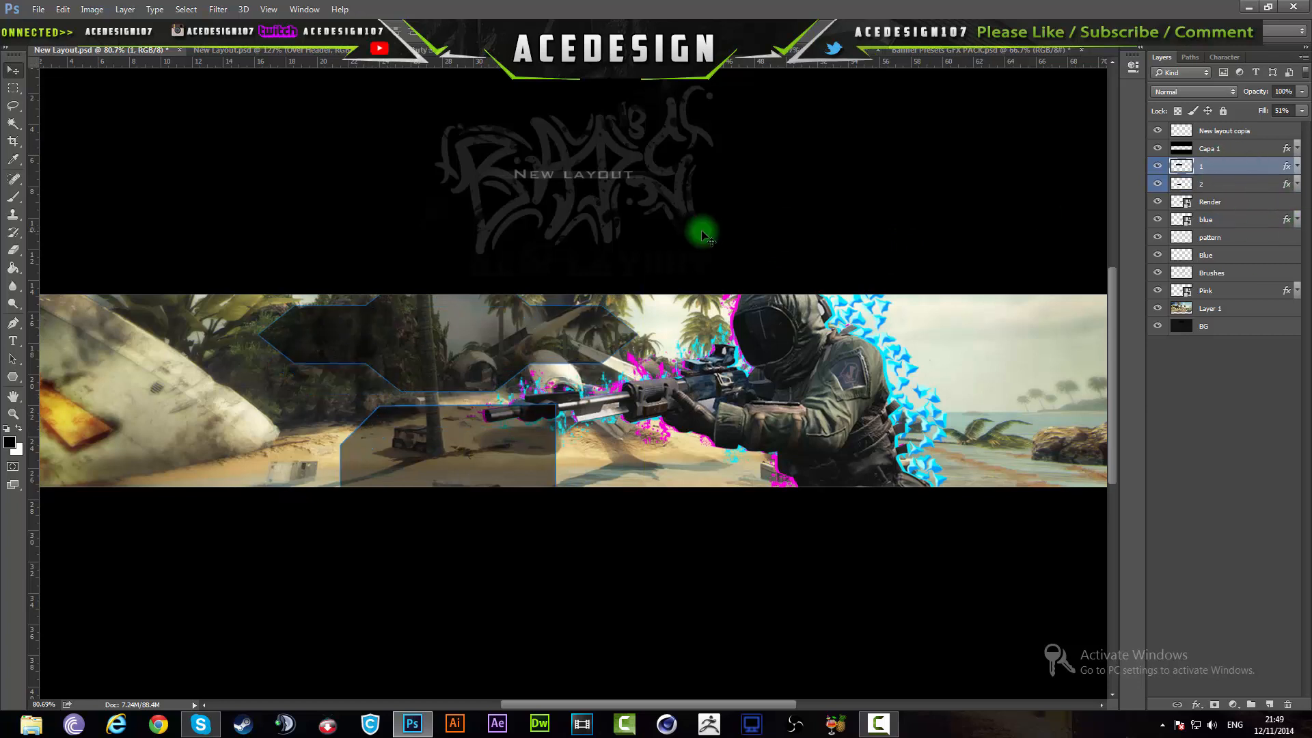
{"action": "key", "text": "ctrl+t"}
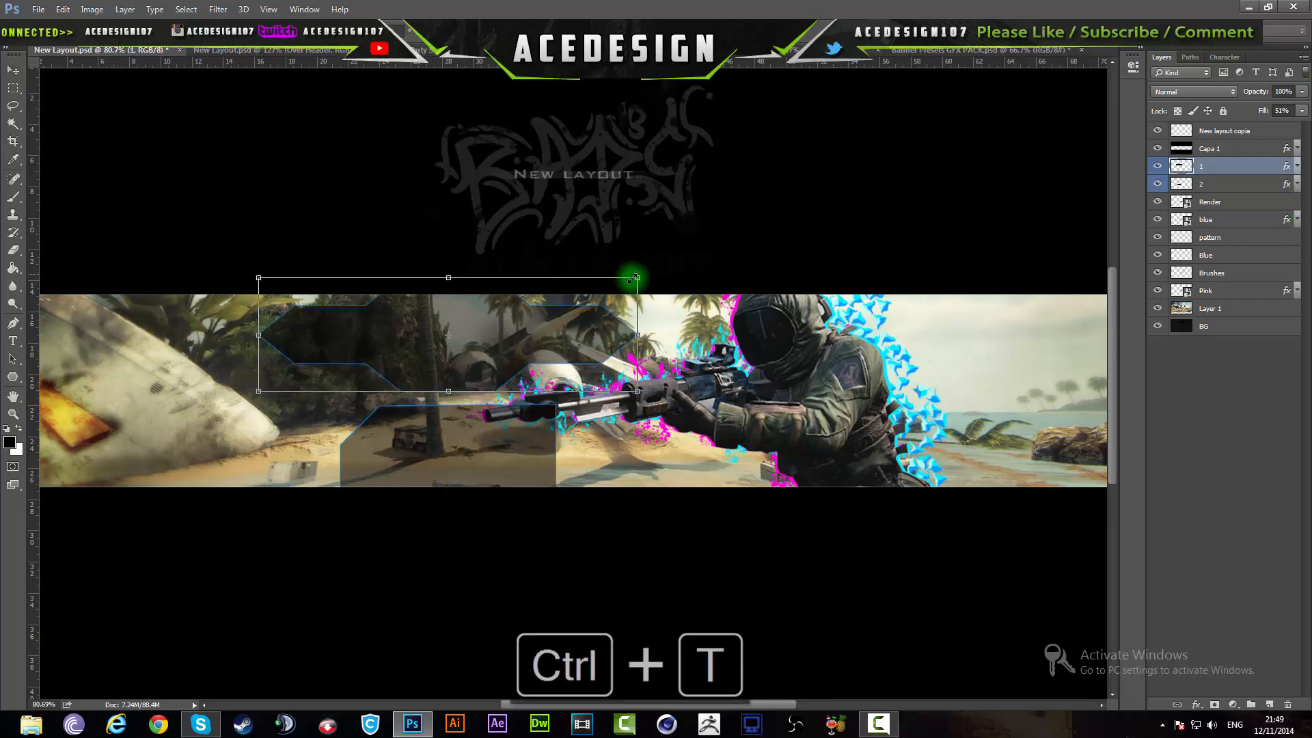
{"action": "left_click_drag", "start_coordinate": [629, 280], "coordinate": [537, 334]}
{"action": "key", "text": "Return"}
Scale down the link box on layer 2 and position it just above the banner's lower edge, beneath the rifle barrel
{"action": "left_click", "coordinate": [1264, 183]}
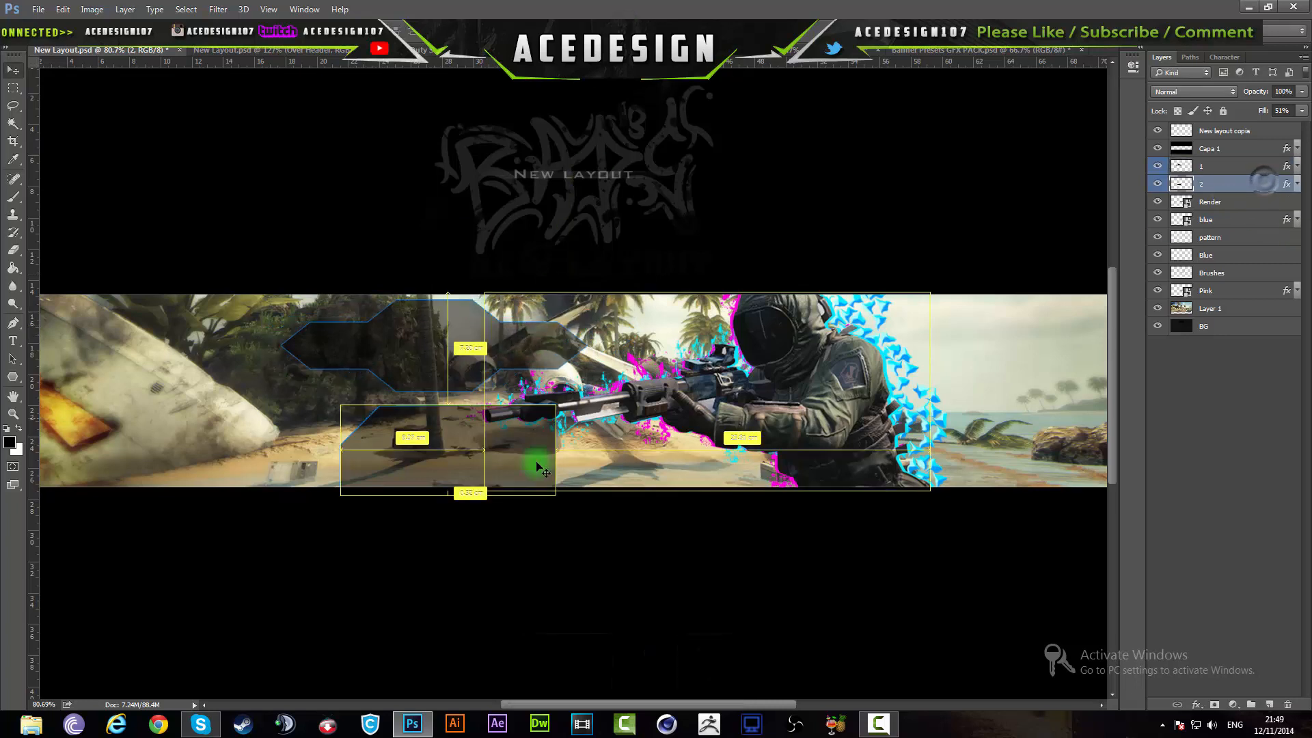
{"action": "key", "text": "ctrl+t"}
{"action": "left_click_drag", "start_coordinate": [544, 410], "coordinate": [573, 470]}
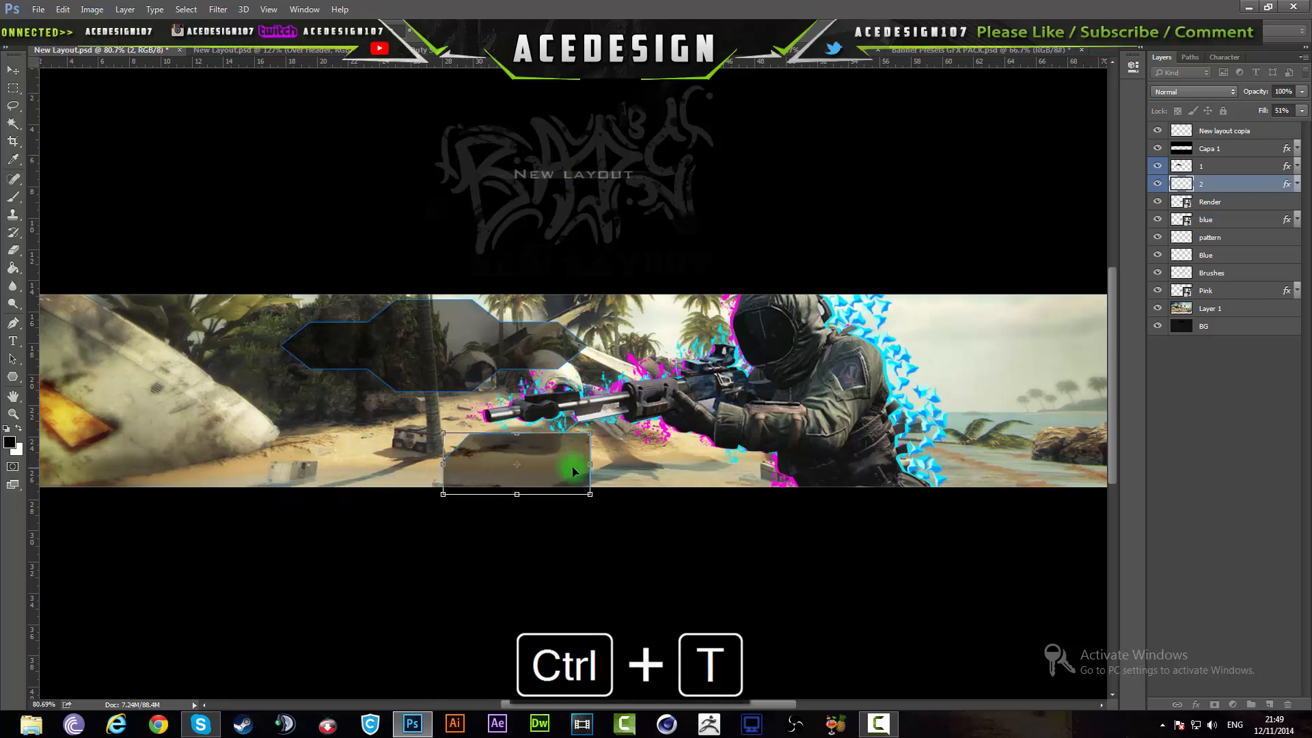
{"action": "key", "text": "Up"}
{"action": "key", "text": "Up"}
{"action": "key", "text": "Up"}
{"action": "key", "text": "Up"}
{"action": "key", "text": "Up"}
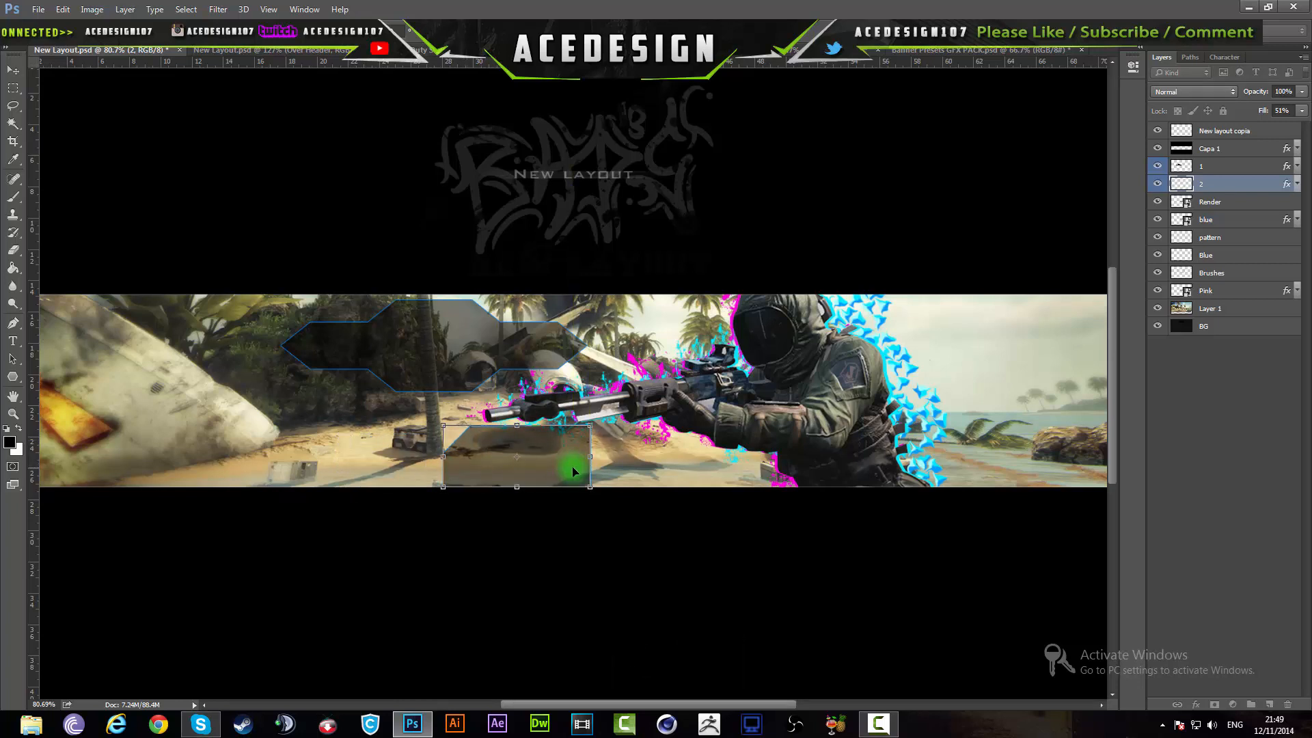
{"action": "key", "text": "Up"}
{"action": "key", "text": "Up"}
{"action": "key", "text": "Up"}
{"action": "key", "text": "Up"}
{"action": "key", "text": "Up"}
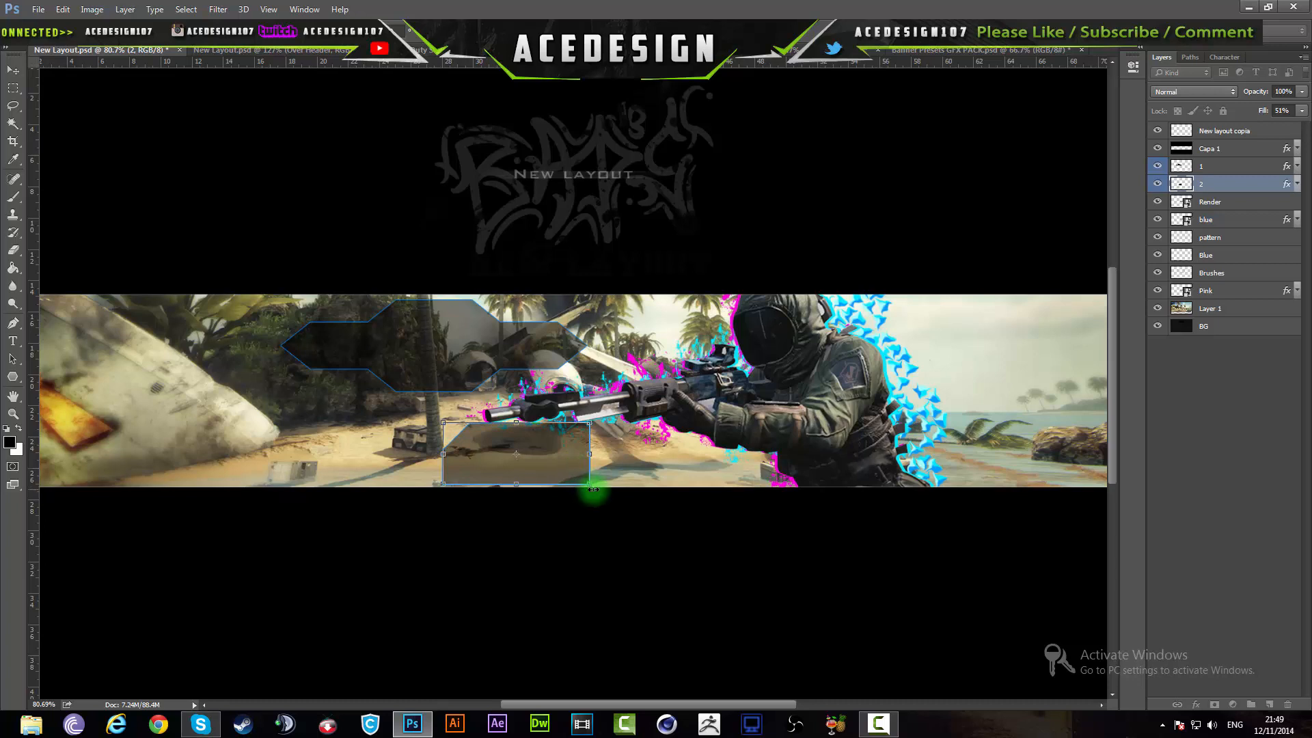
Undo the last transform adjustment, then shrink the layer 2 link box slightly further and apply the transform
{"action": "key", "text": "ctrl+z"}
{"action": "left_click_drag", "start_coordinate": [588, 484], "coordinate": [544, 463]}
{"action": "key", "text": "ctrl+shift+Return"}
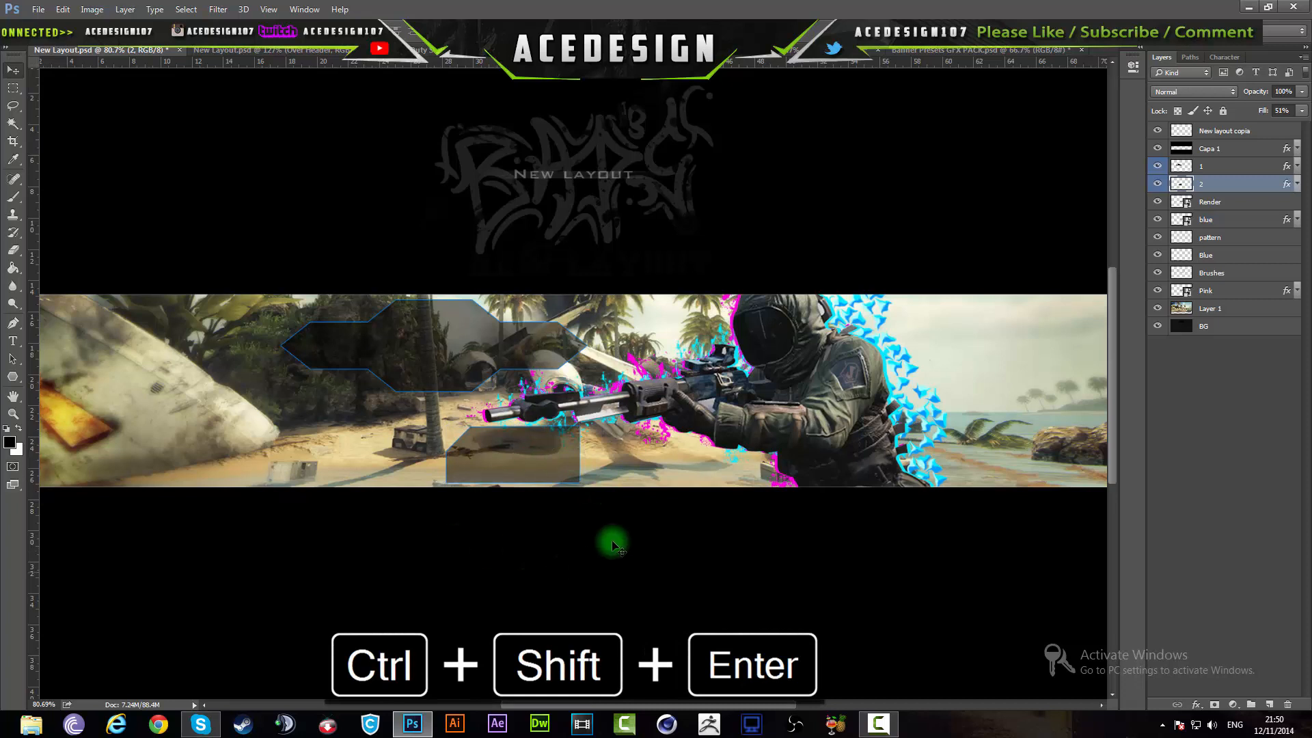
Duplicate link box layer 2, place the copy to the left of the original and flip it horizontally
{"action": "key", "text": "ctrl"}
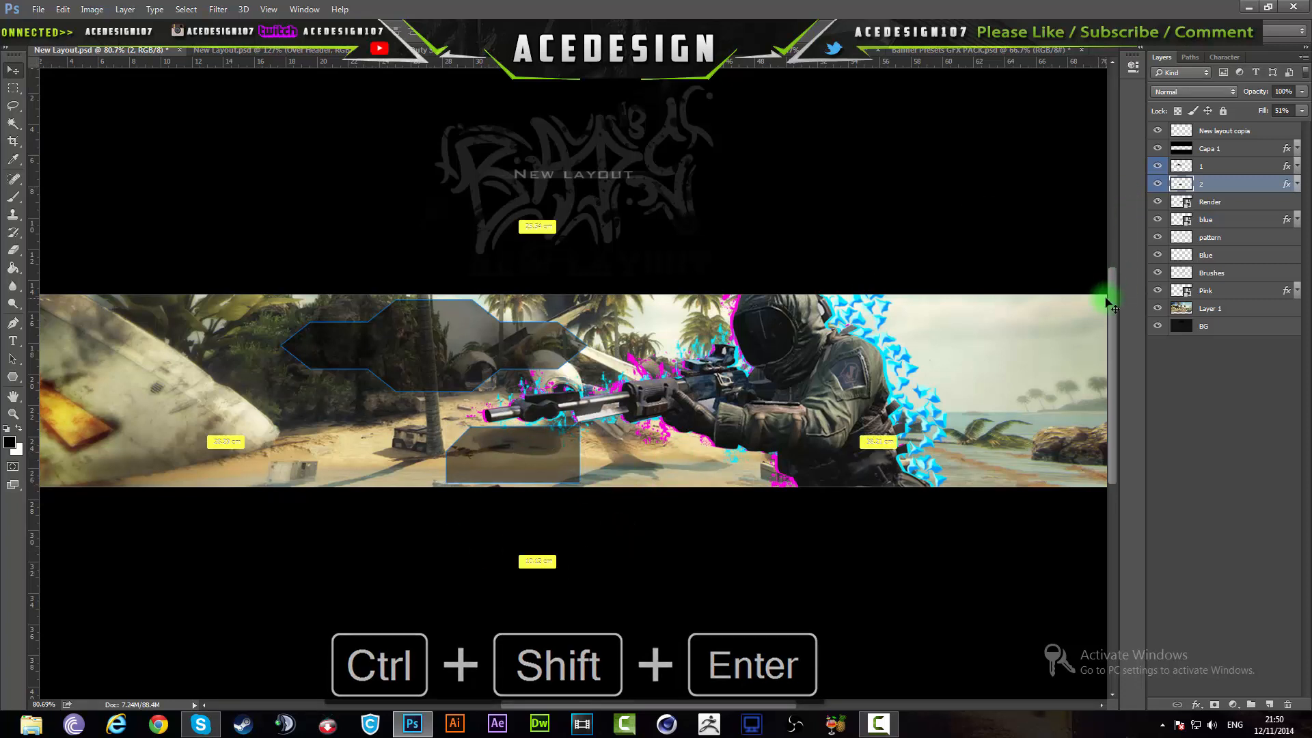
{"action": "key", "text": "ctrl"}
{"action": "key", "text": "ctrl+j"}
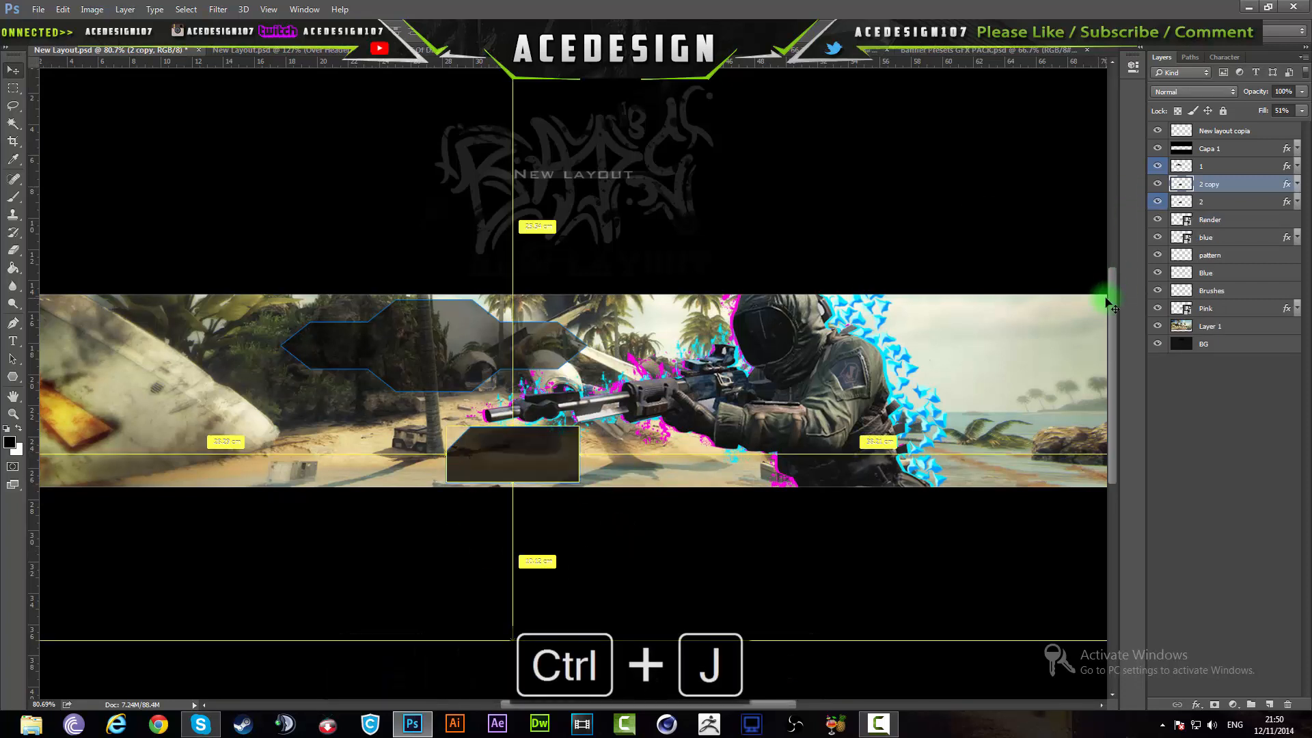
{"action": "key", "text": "ctrl+t"}
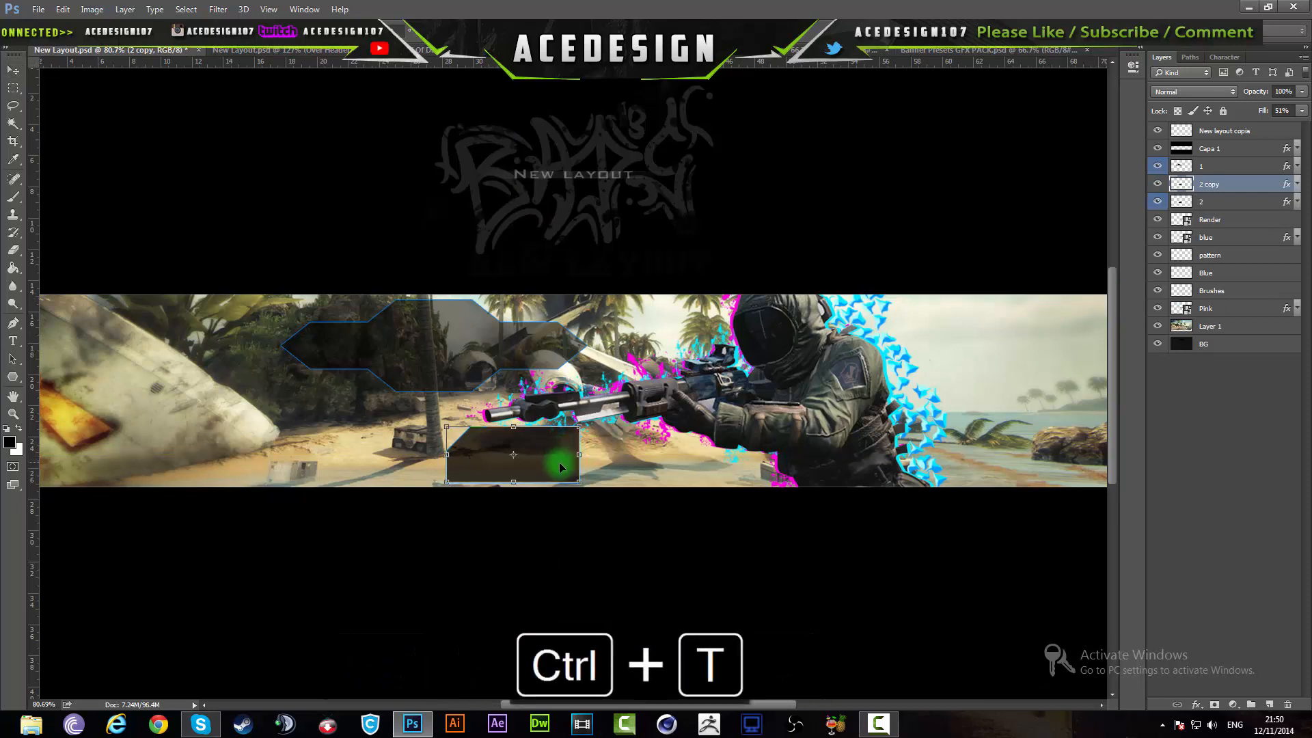
{"action": "left_click_drag", "start_coordinate": [560, 466], "coordinate": [411, 462]}
{"action": "right_click", "coordinate": [413, 462]}
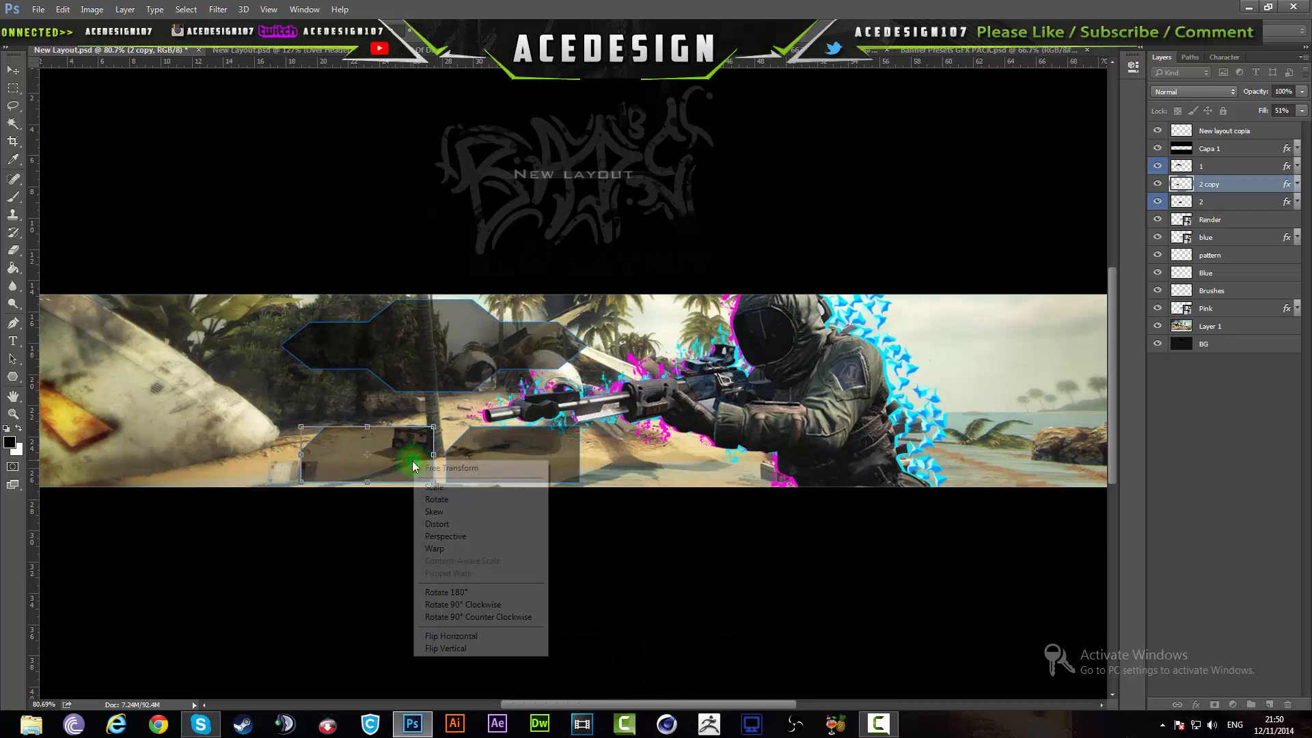
{"action": "left_click", "coordinate": [440, 636]}
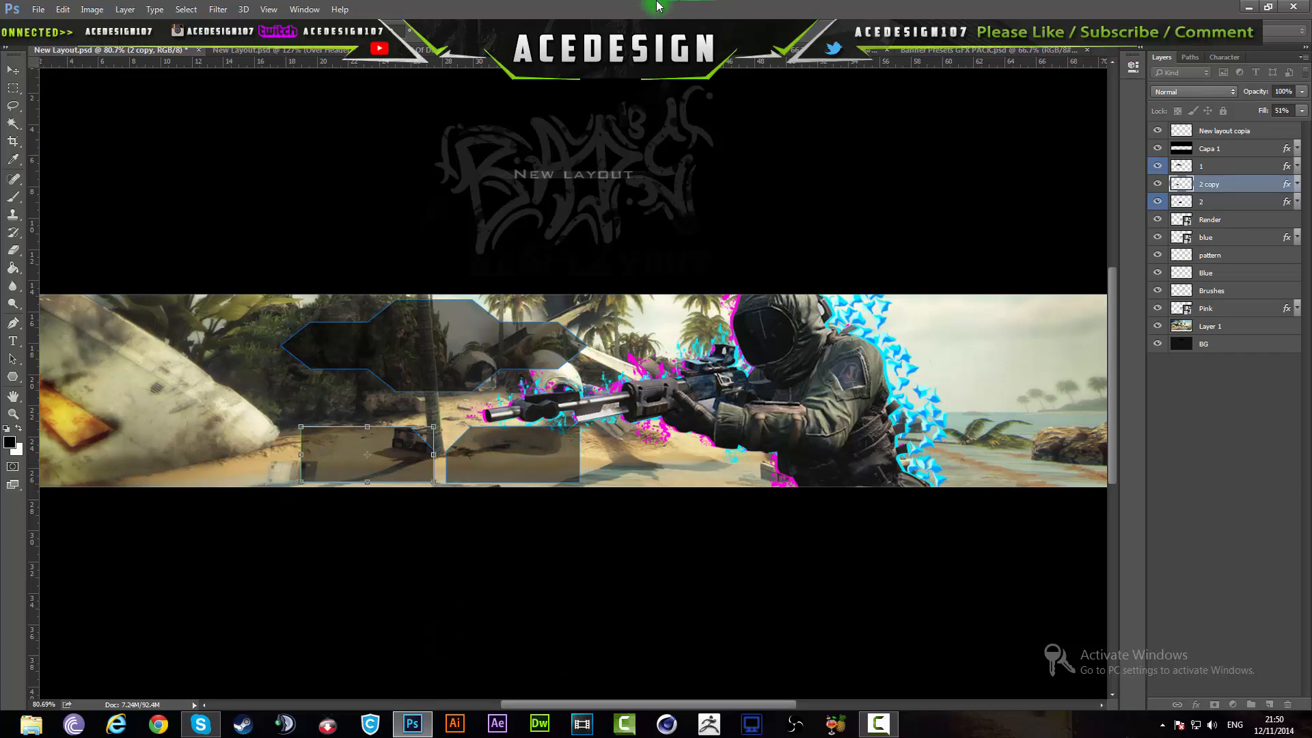
{"action": "key", "text": "Return"}
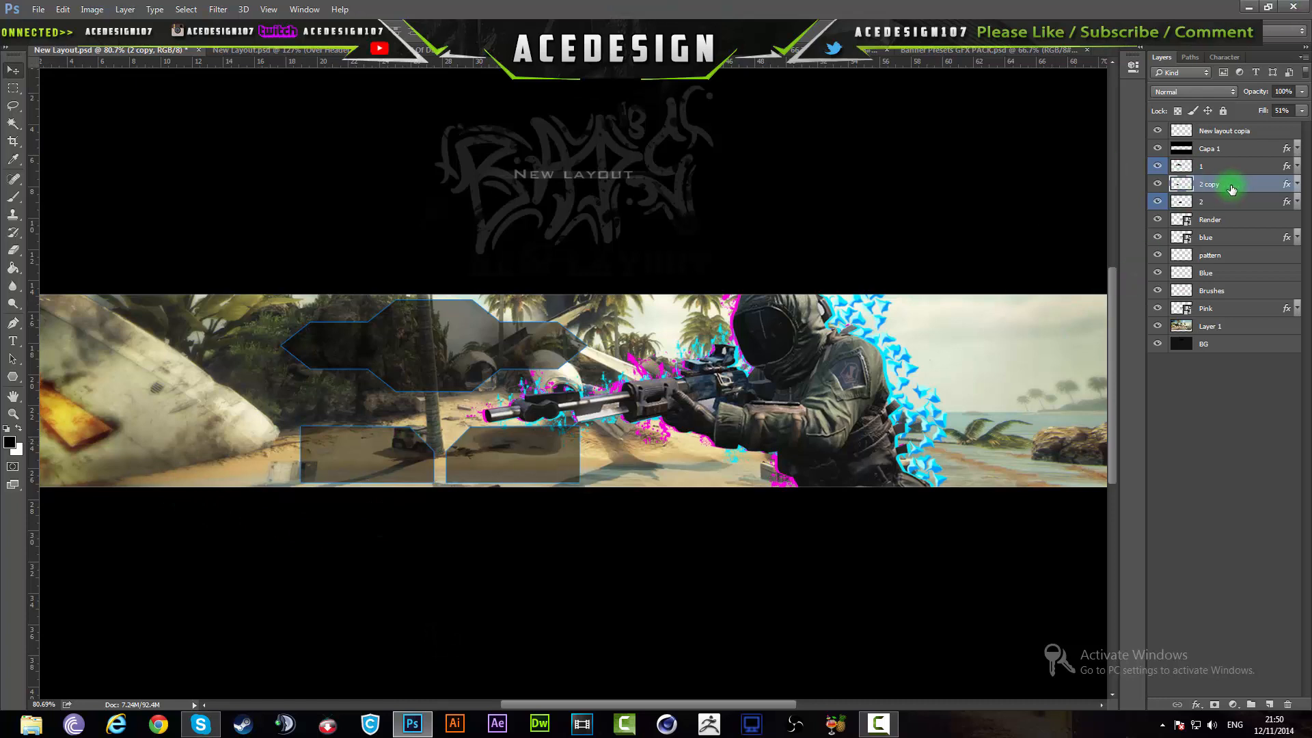
Shift the two lower link boxes, layers 2 copy and 2, together slightly left and nudge them up off the banner's lower edge
{"action": "left_click", "coordinate": [1238, 200], "text": "shift"}
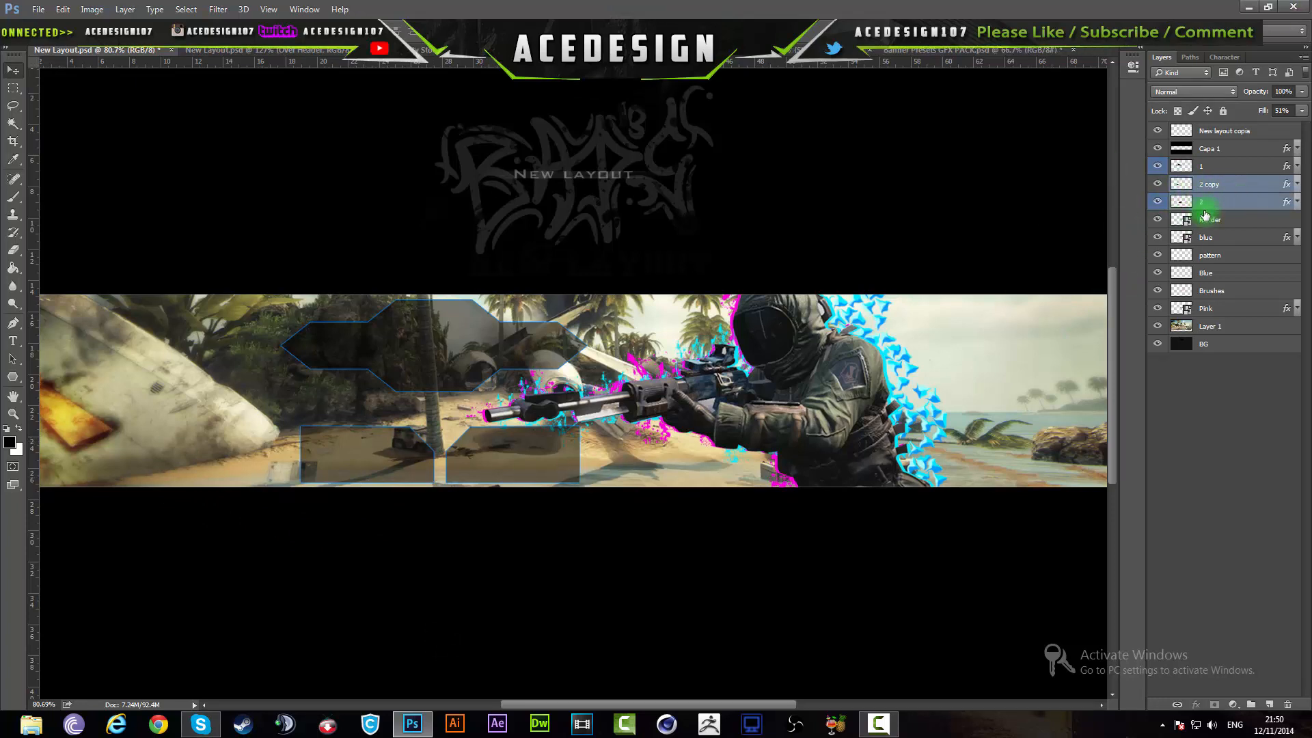
{"action": "left_click_drag", "start_coordinate": [543, 463], "coordinate": [533, 452]}
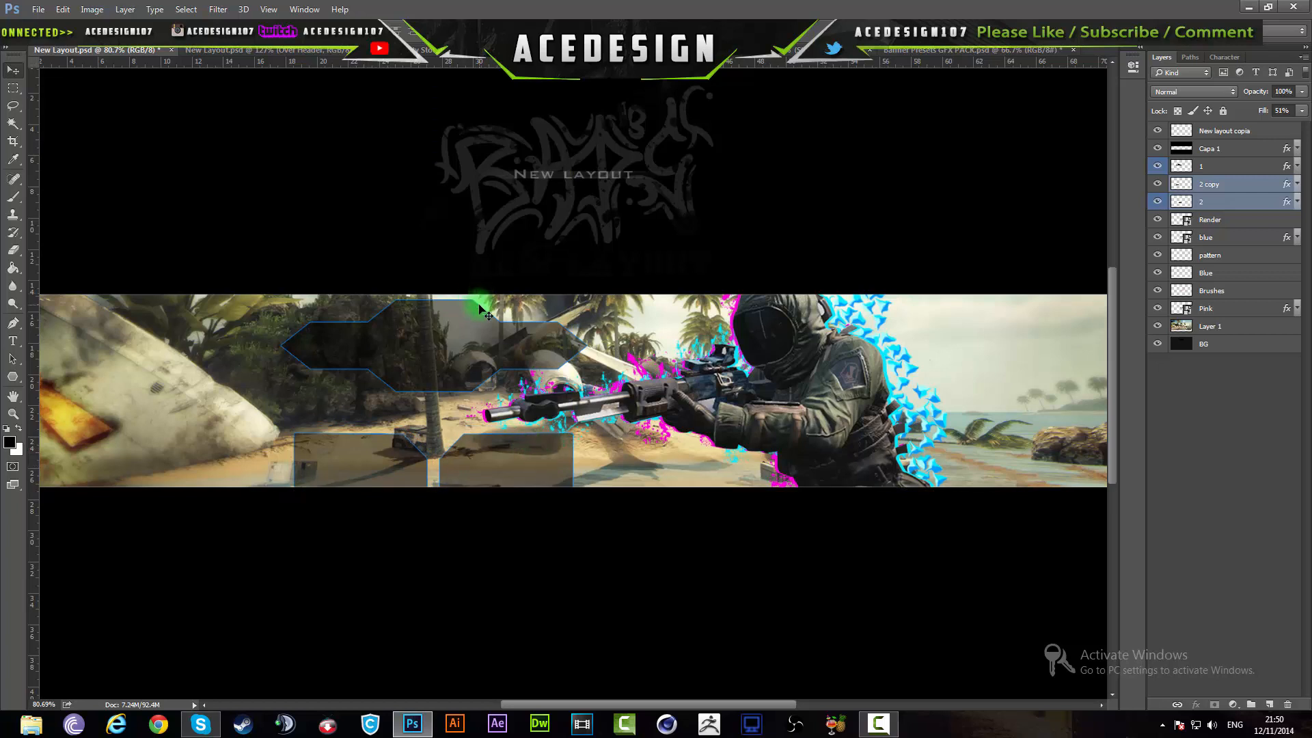
{"action": "key", "text": "Up"}
{"action": "key", "text": "Up"}
{"action": "key", "text": "Up"}
{"action": "key", "text": "Up"}
{"action": "key", "text": "Up"}
{"action": "key", "text": "Up"}
{"action": "key", "text": "Up"}
{"action": "key", "text": "Up"}
{"action": "key", "text": "Up"}
{"action": "key", "text": "Up"}
{"action": "key", "text": "Up"}
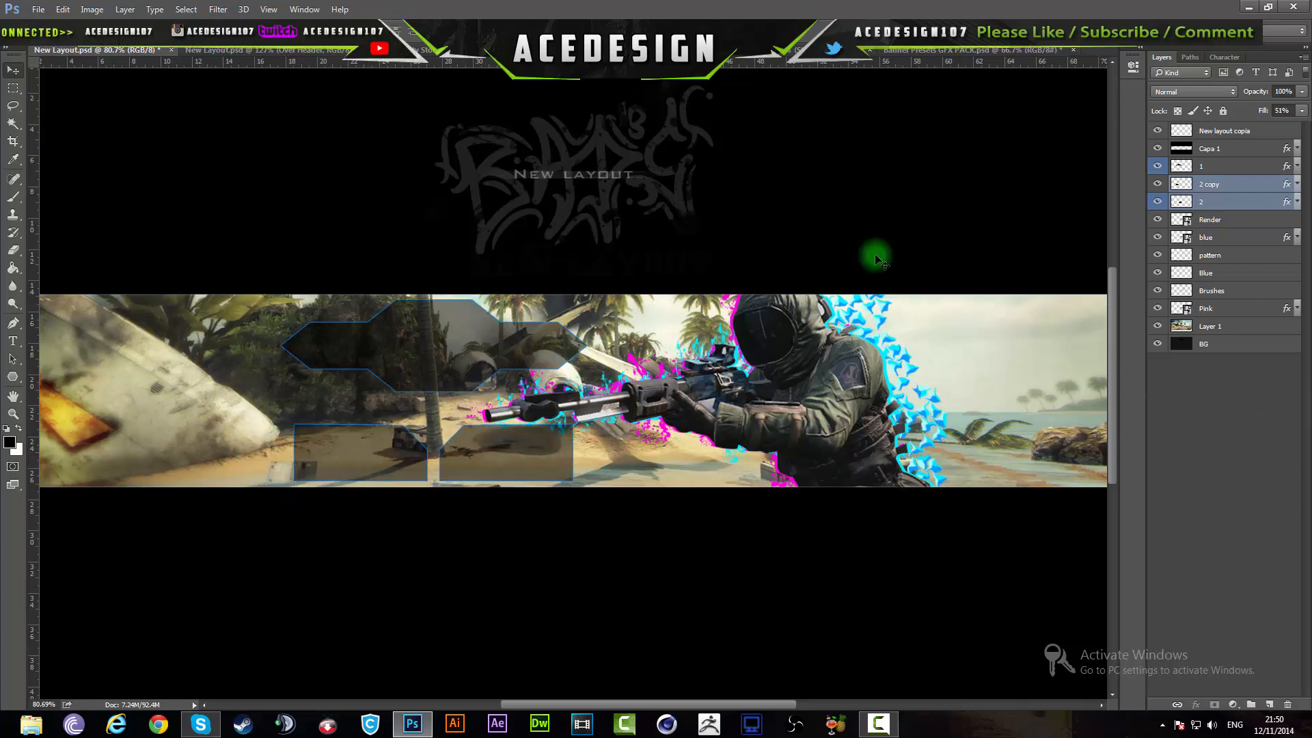
Raise the fill of link box layer 2 copy to make the box darker
{"action": "left_click", "coordinate": [1251, 184]}
{"action": "left_click", "coordinate": [1260, 167]}
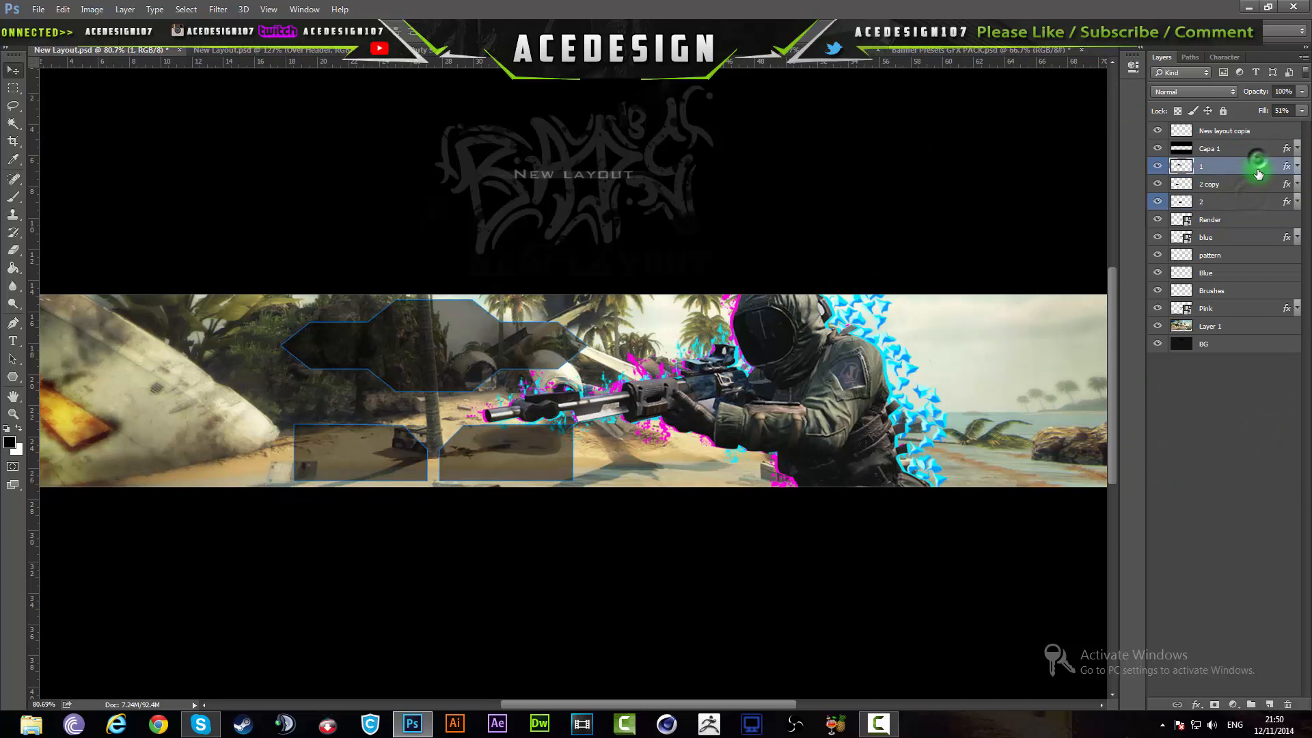
{"action": "left_click", "coordinate": [1262, 180]}
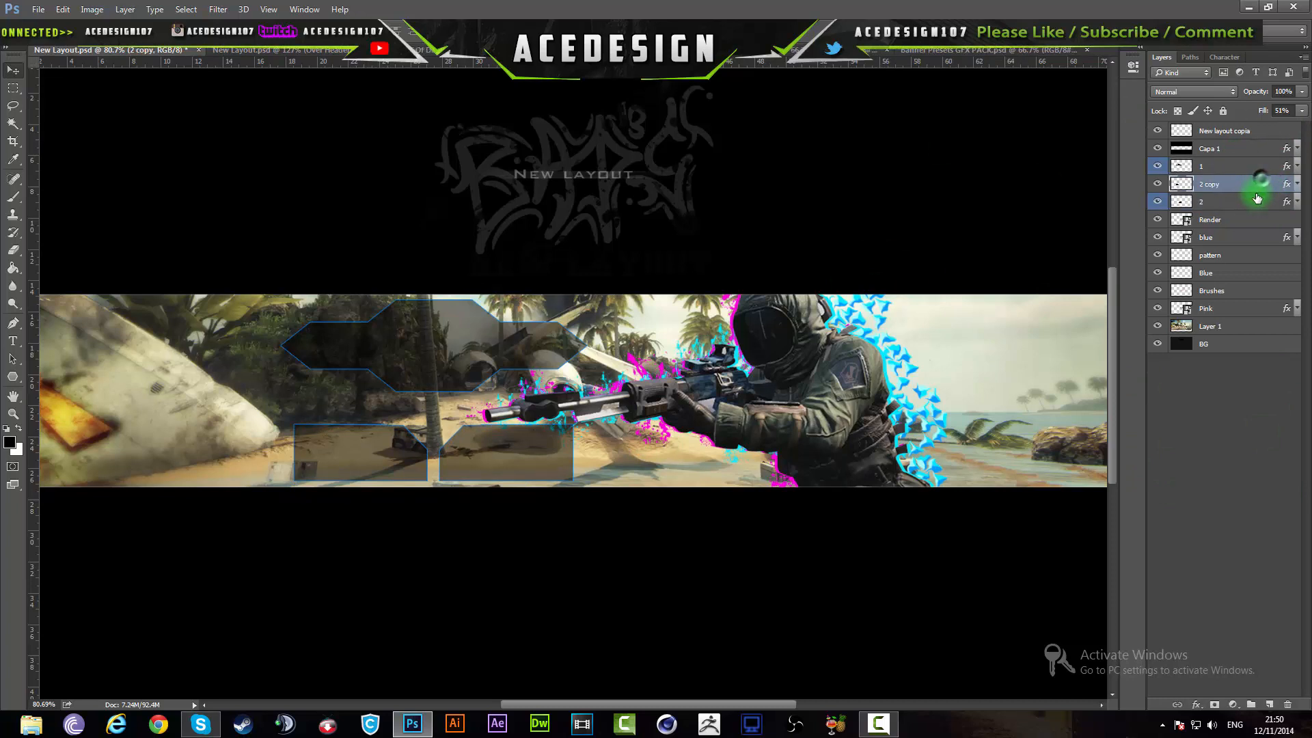
{"action": "left_click", "coordinate": [1255, 201]}
{"action": "left_click", "coordinate": [1250, 184]}
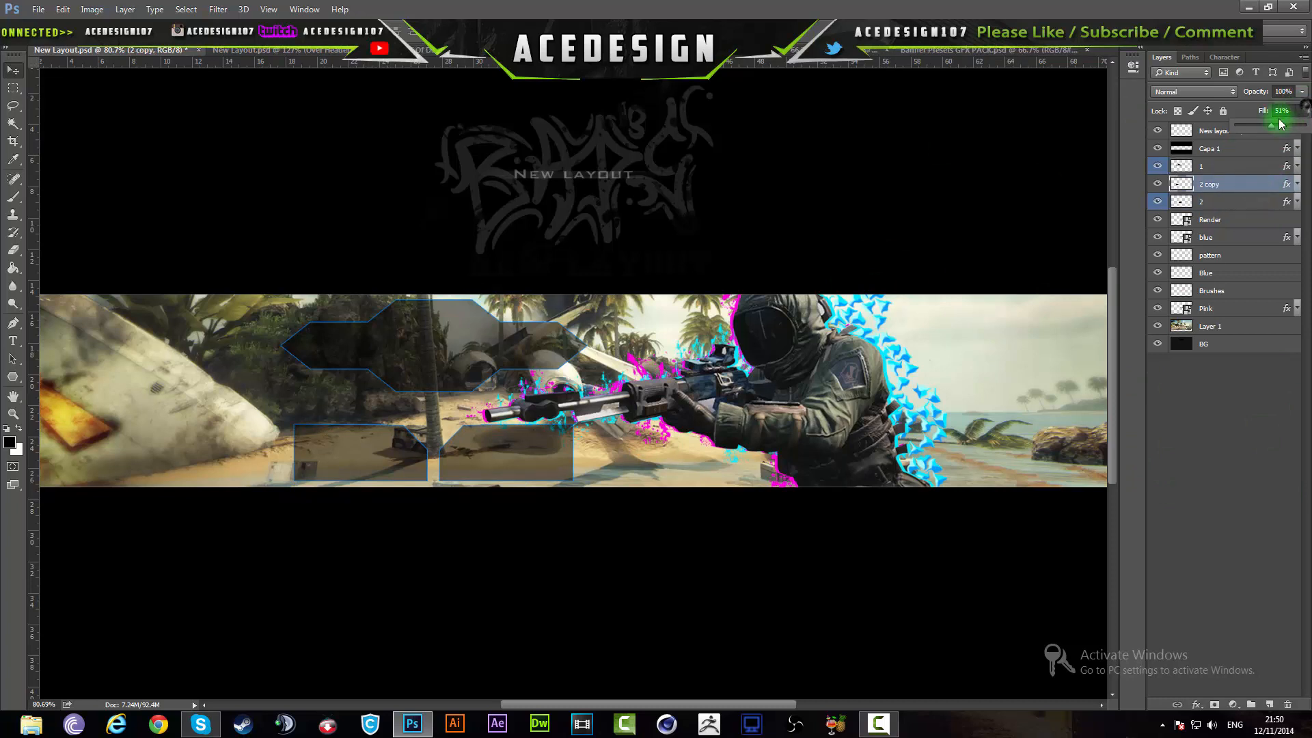
{"action": "left_click_drag", "start_coordinate": [1296, 129], "coordinate": [1287, 129]}
{"action": "left_click", "coordinate": [1255, 183]}
Set the fill of link box layers 2 and 1 to 75%
{"action": "left_click", "coordinate": [1248, 208]}
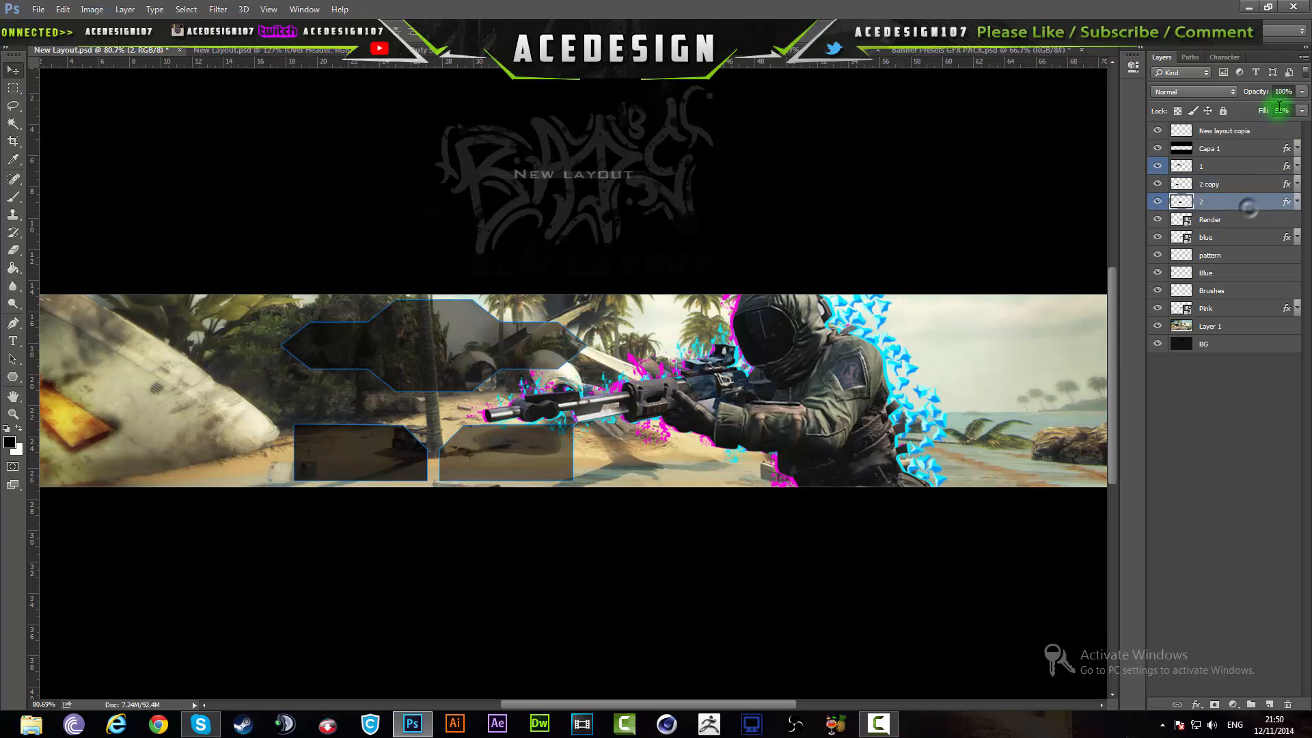
{"action": "type", "text": "7"}
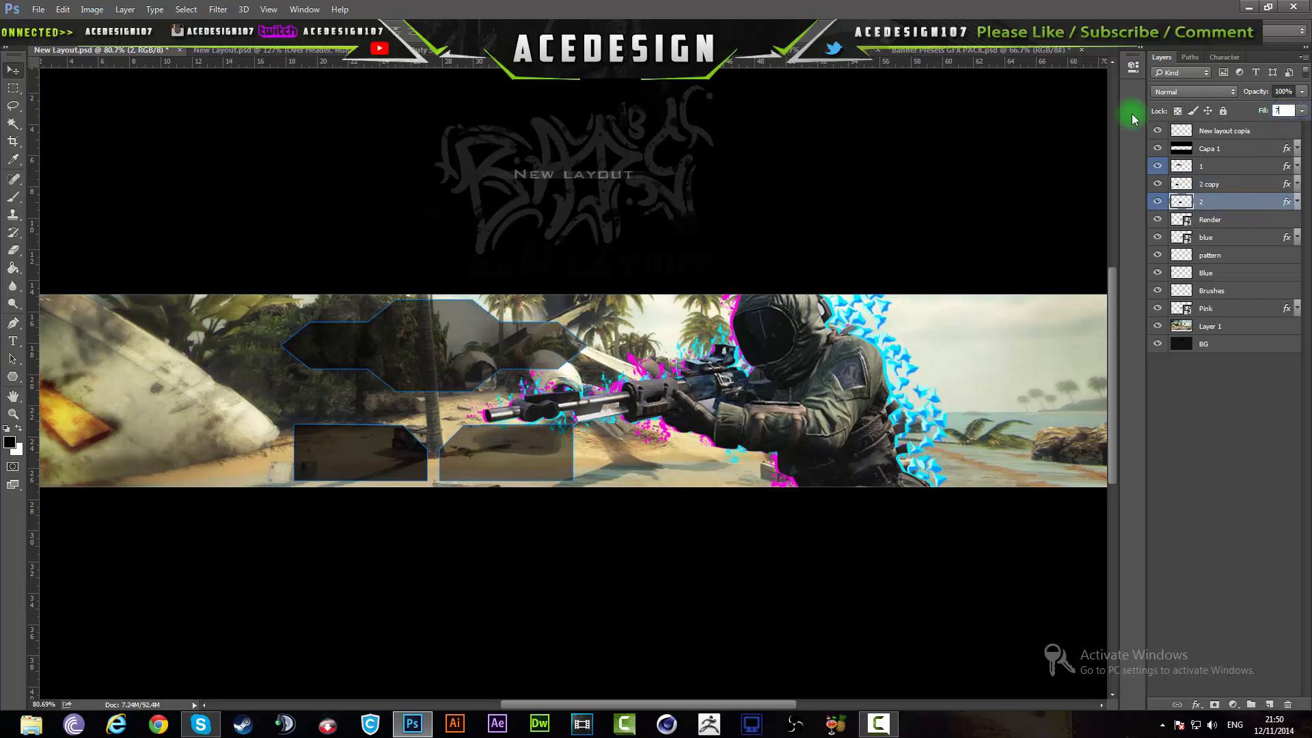
{"action": "type", "text": "5"}
{"action": "key", "text": "Return"}
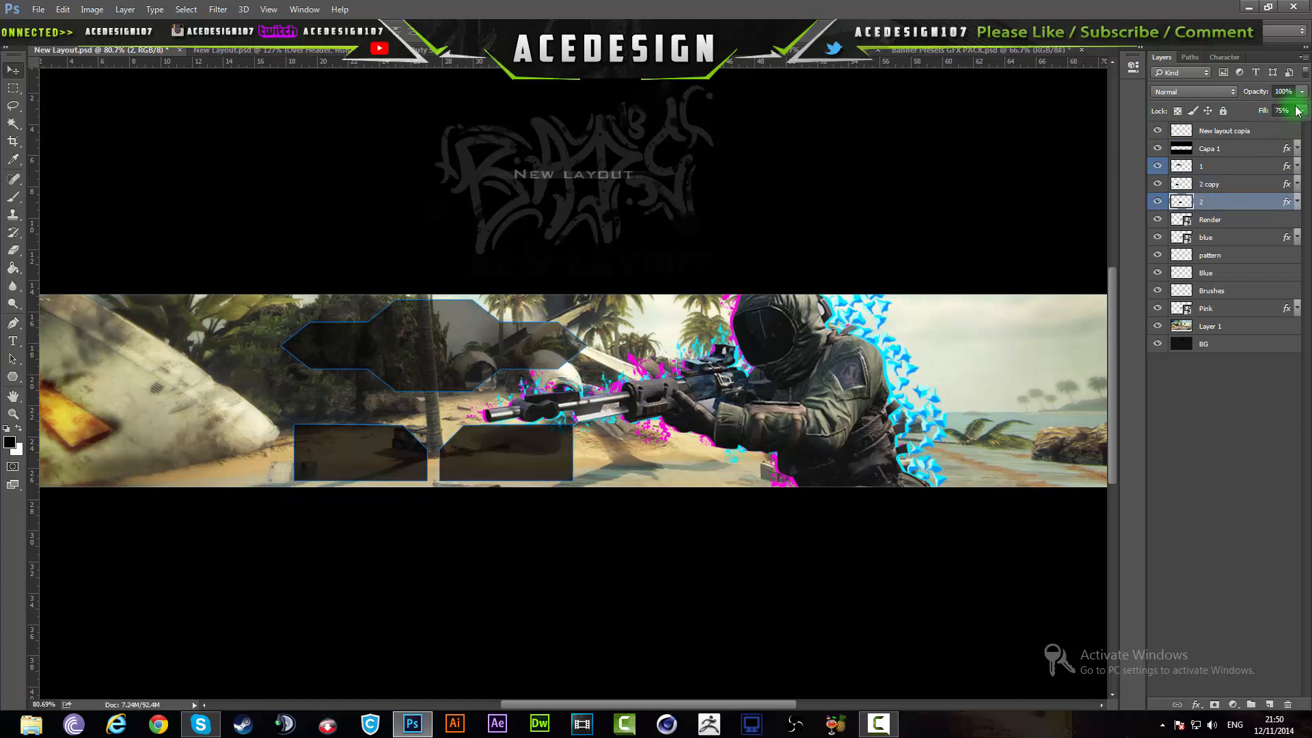
{"action": "left_click", "coordinate": [1256, 166]}
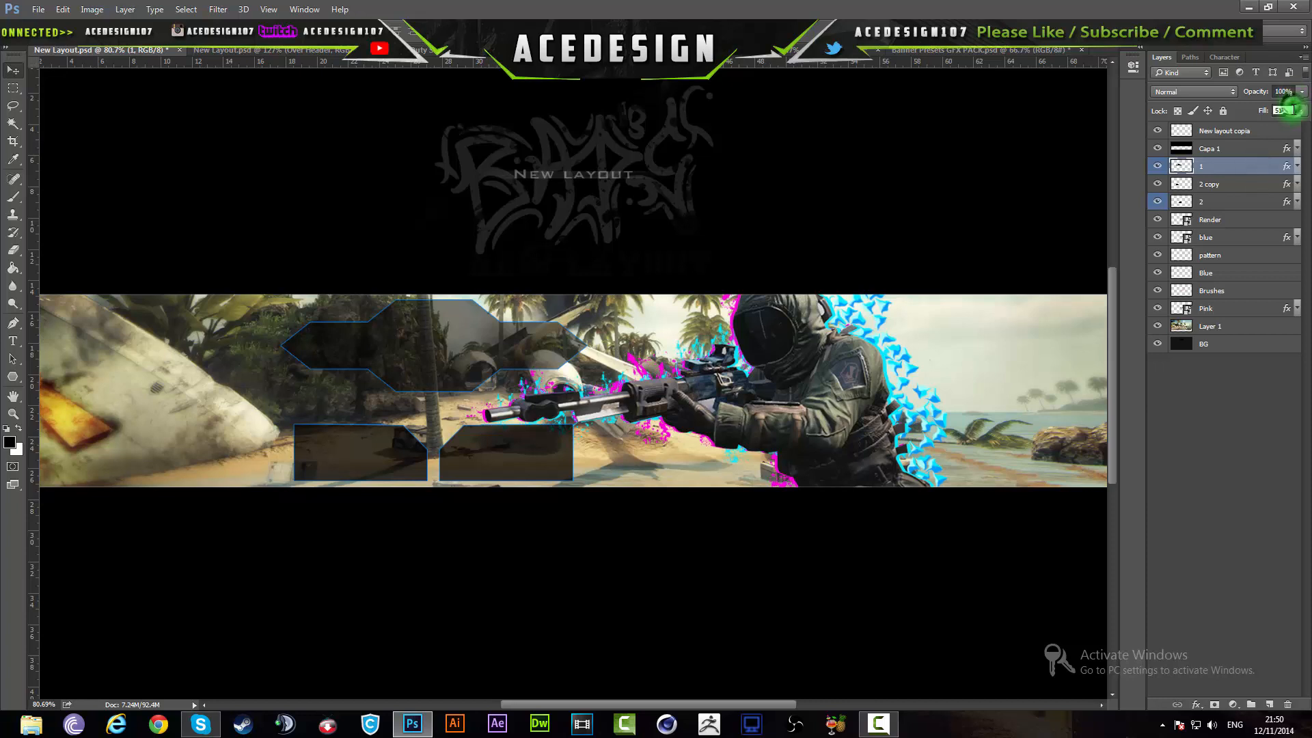
{"action": "left_click_drag", "start_coordinate": [1294, 110], "coordinate": [1163, 118]}
{"action": "type", "text": "75"}
{"action": "key", "text": "Return"}
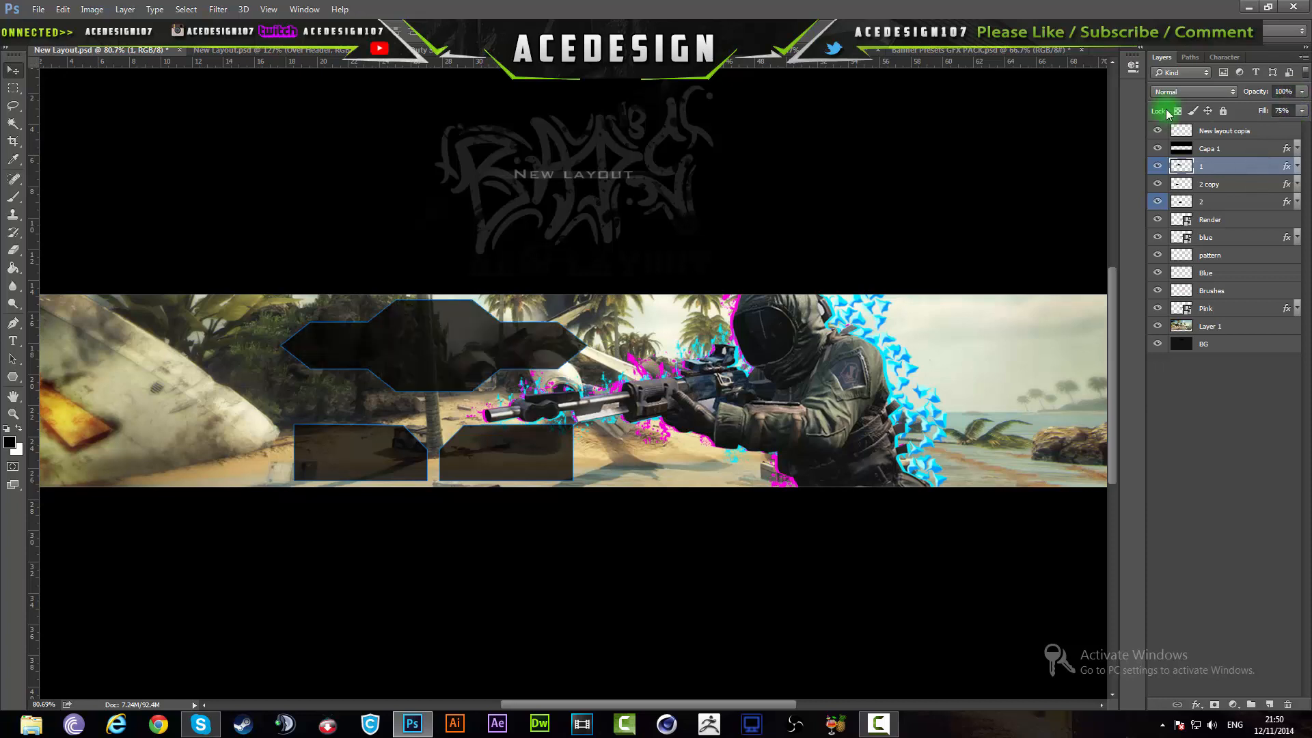
Compare the link box arrangement with the finished SOAR WHIZ banner in the other New Layout document
{"action": "left_click", "coordinate": [290, 50]}
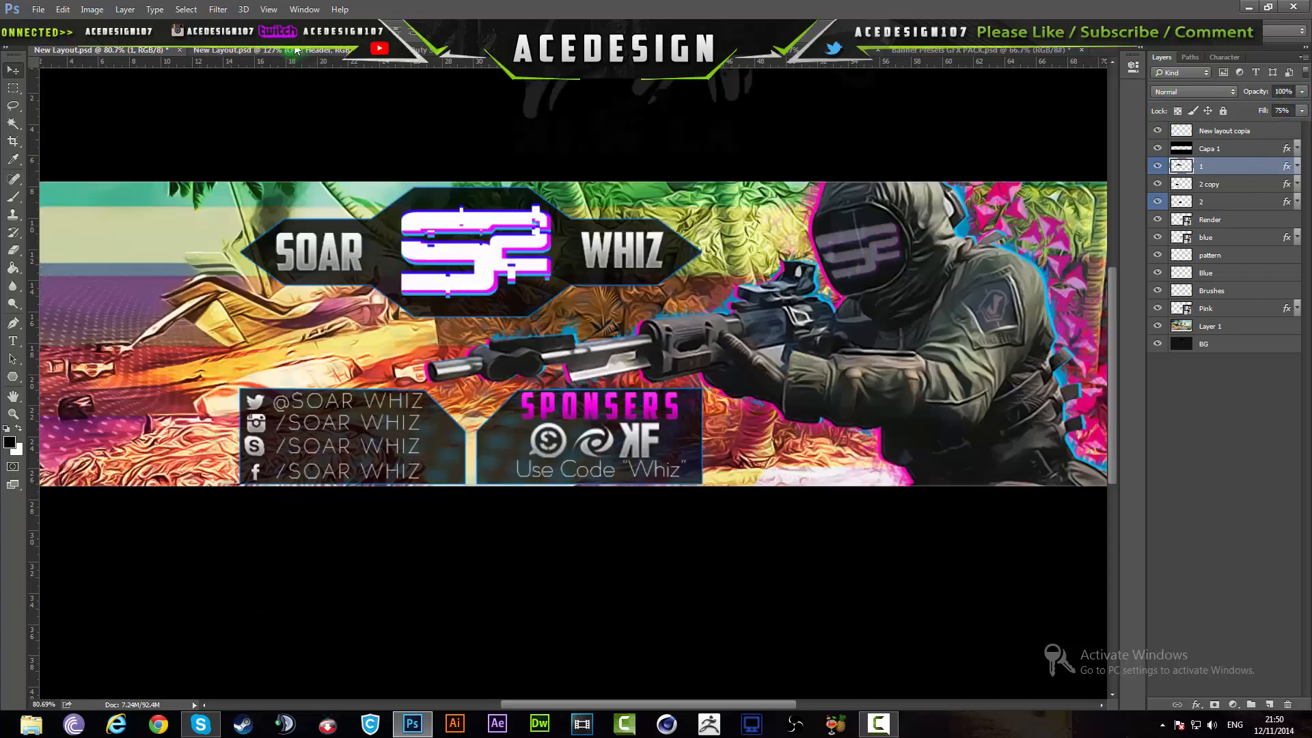
{"action": "left_click", "coordinate": [85, 50]}
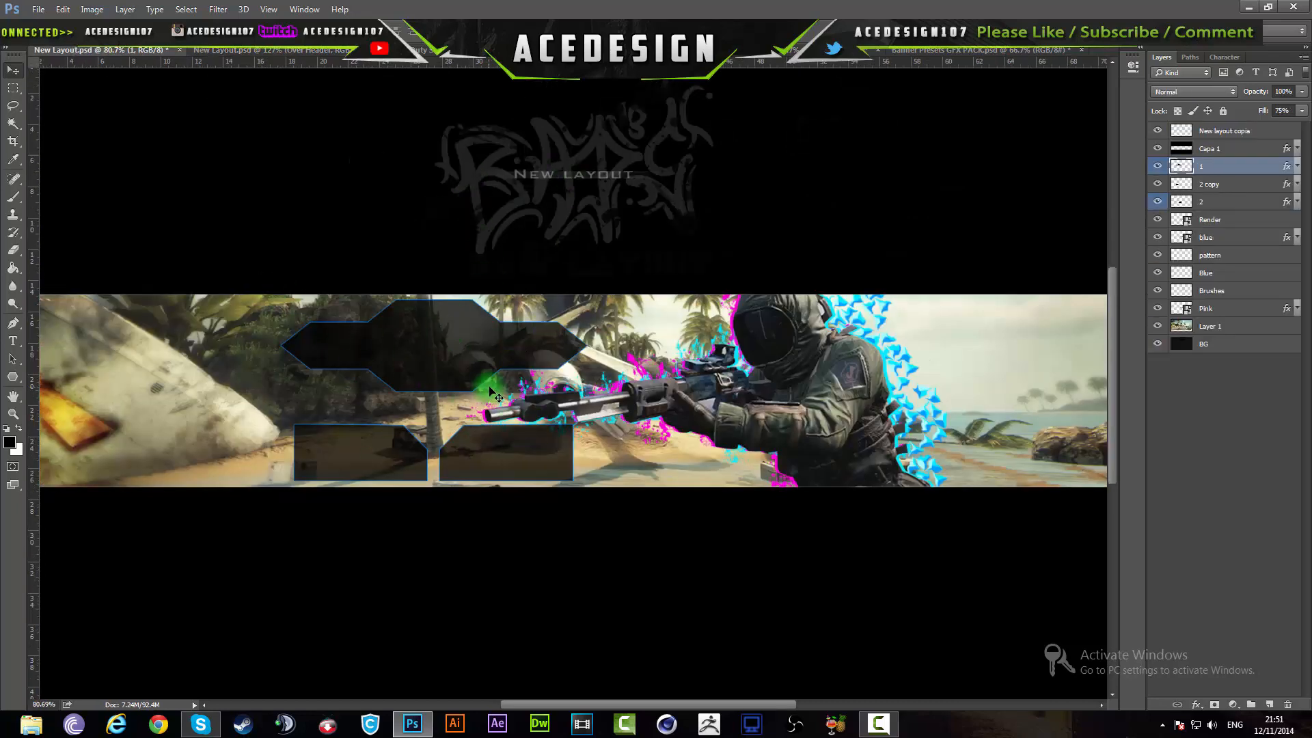
{"action": "scroll", "coordinate": [488, 386], "scroll_direction": "up", "scroll_amount": 3}
{"action": "scroll", "coordinate": [337, 290], "scroll_direction": "down", "scroll_amount": 4}
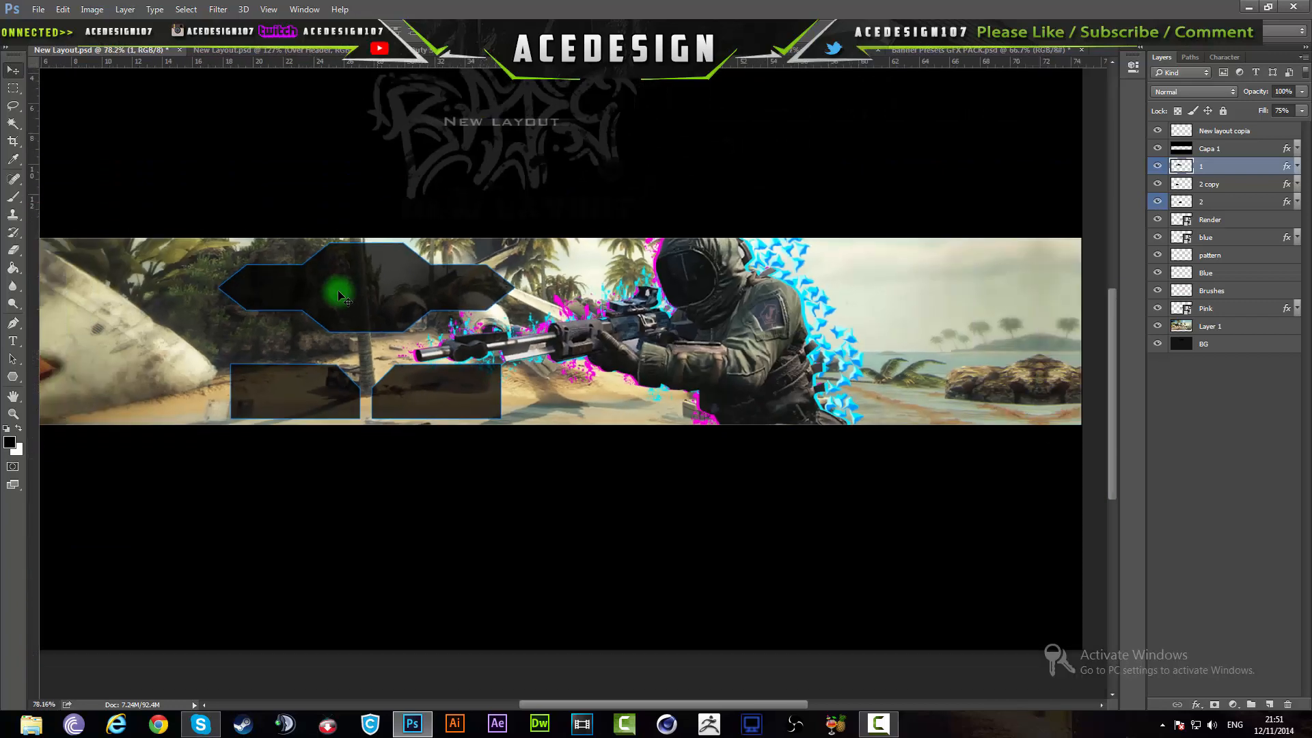
{"action": "scroll", "coordinate": [338, 290], "scroll_direction": "up", "scroll_amount": 1}
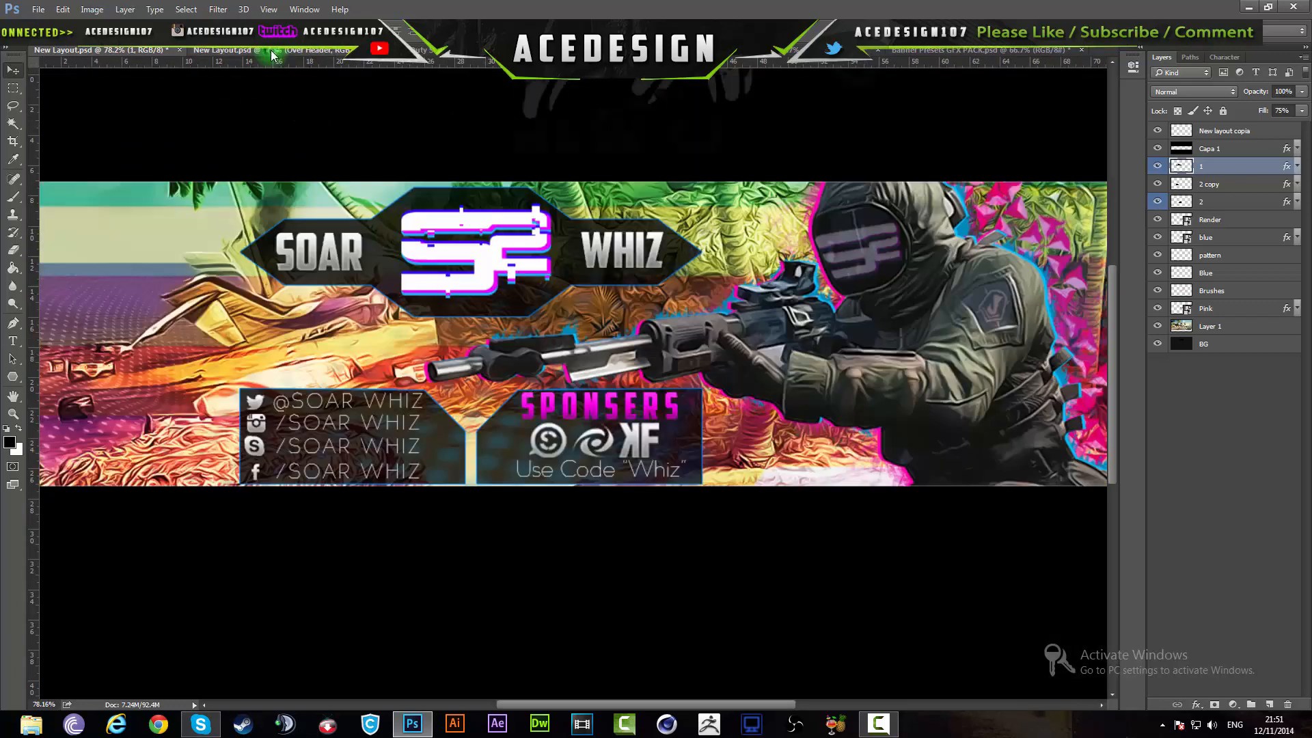
{"action": "left_click", "coordinate": [272, 51]}
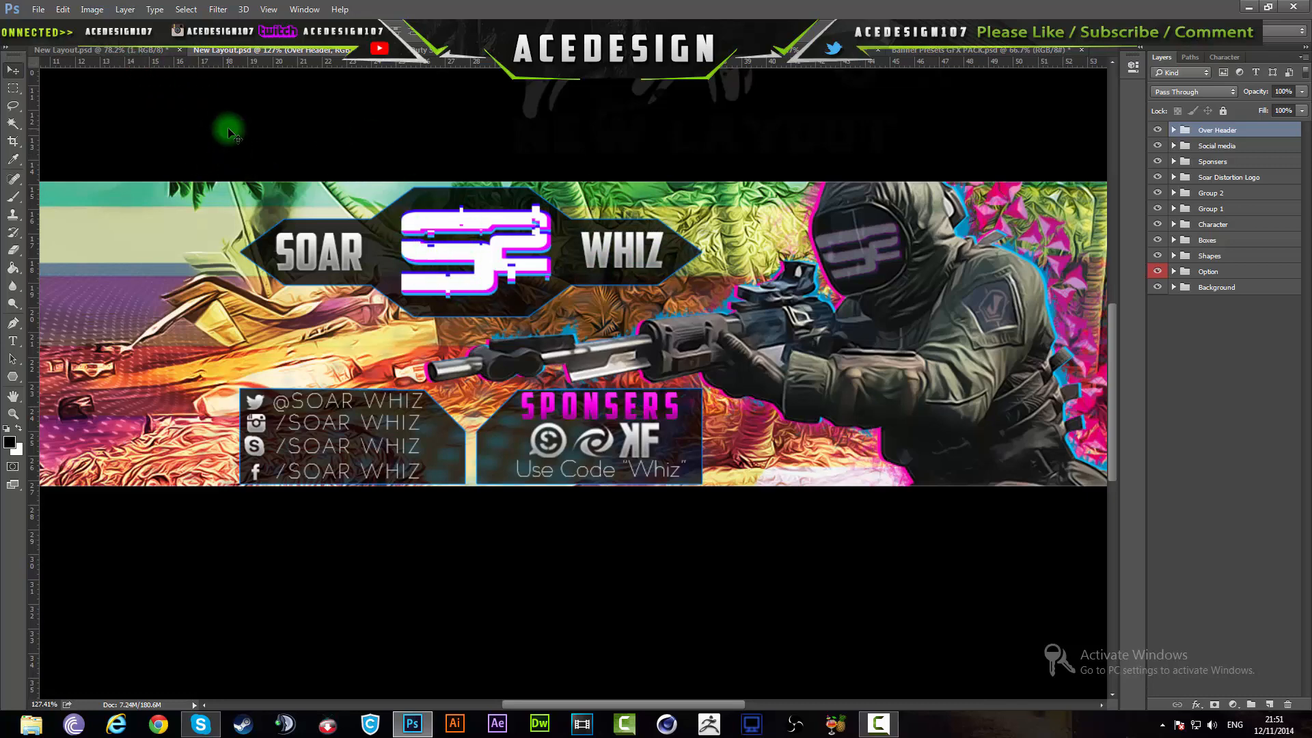
{"action": "left_click", "coordinate": [126, 54]}
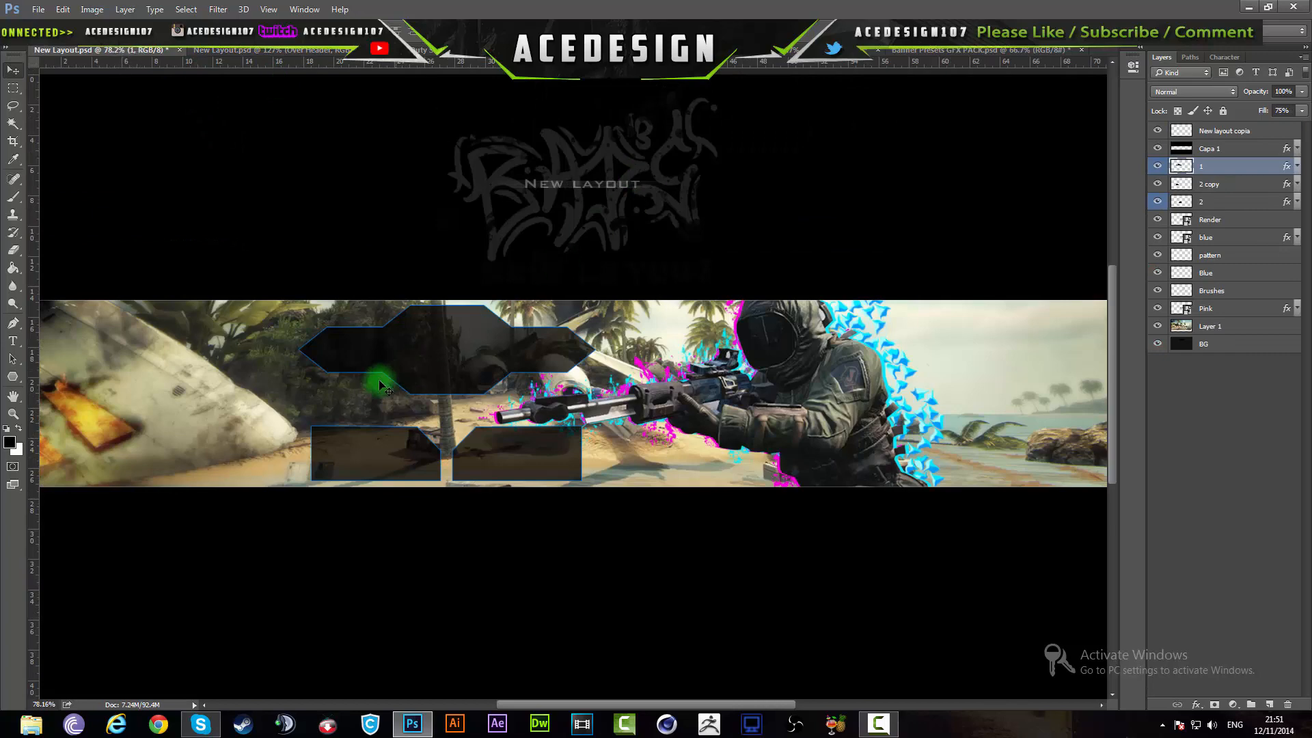
Add two separate text layers over the winged link box, ACE on its left wing and Design near its centre
{"action": "scroll", "coordinate": [375, 383], "scroll_direction": "up", "scroll_amount": 3}
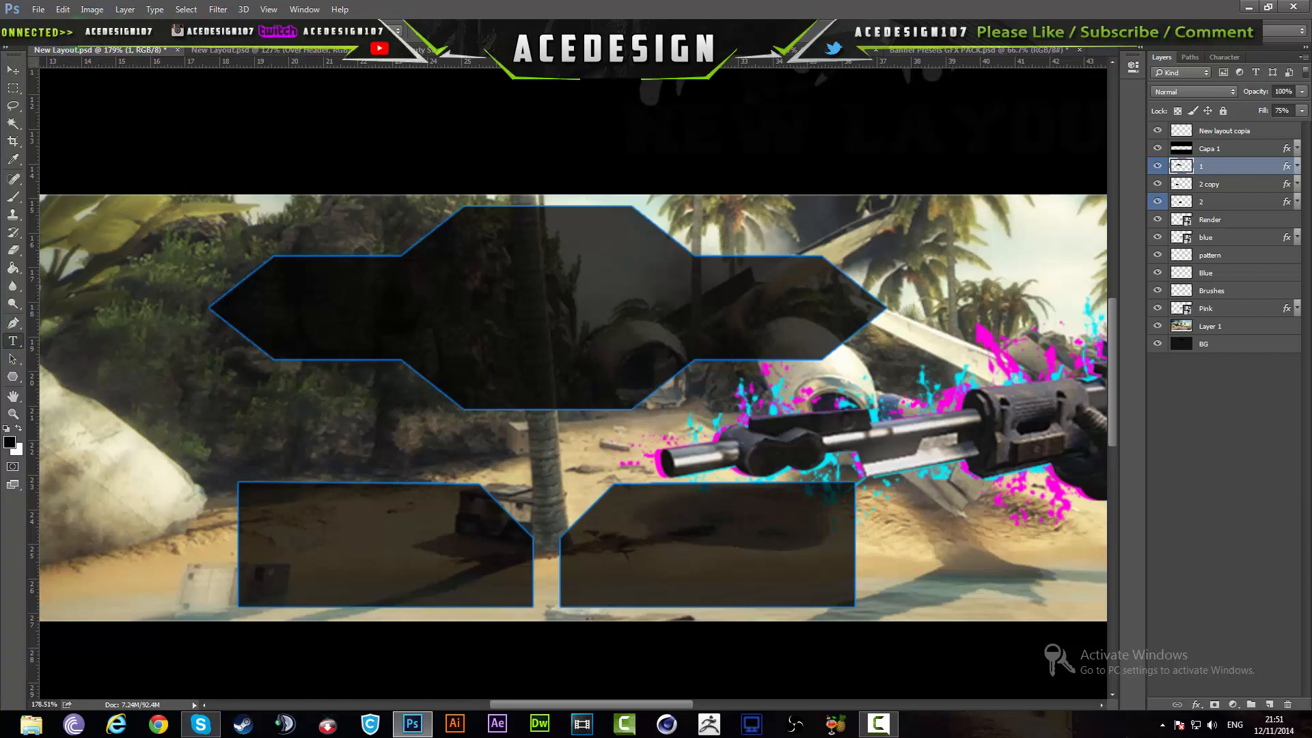
{"action": "left_click", "coordinate": [269, 338]}
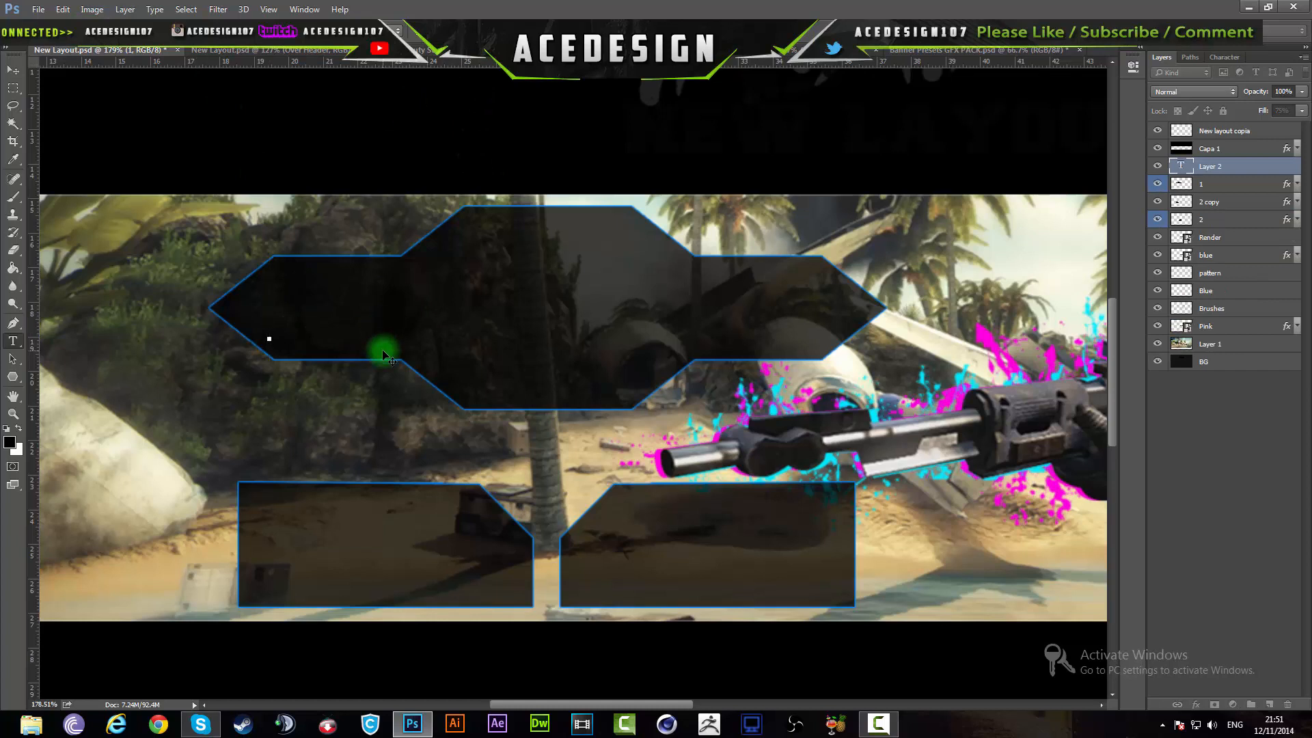
{"action": "type", "text": "ACE"}
{"action": "key", "text": "ctrl+shift+Return"}
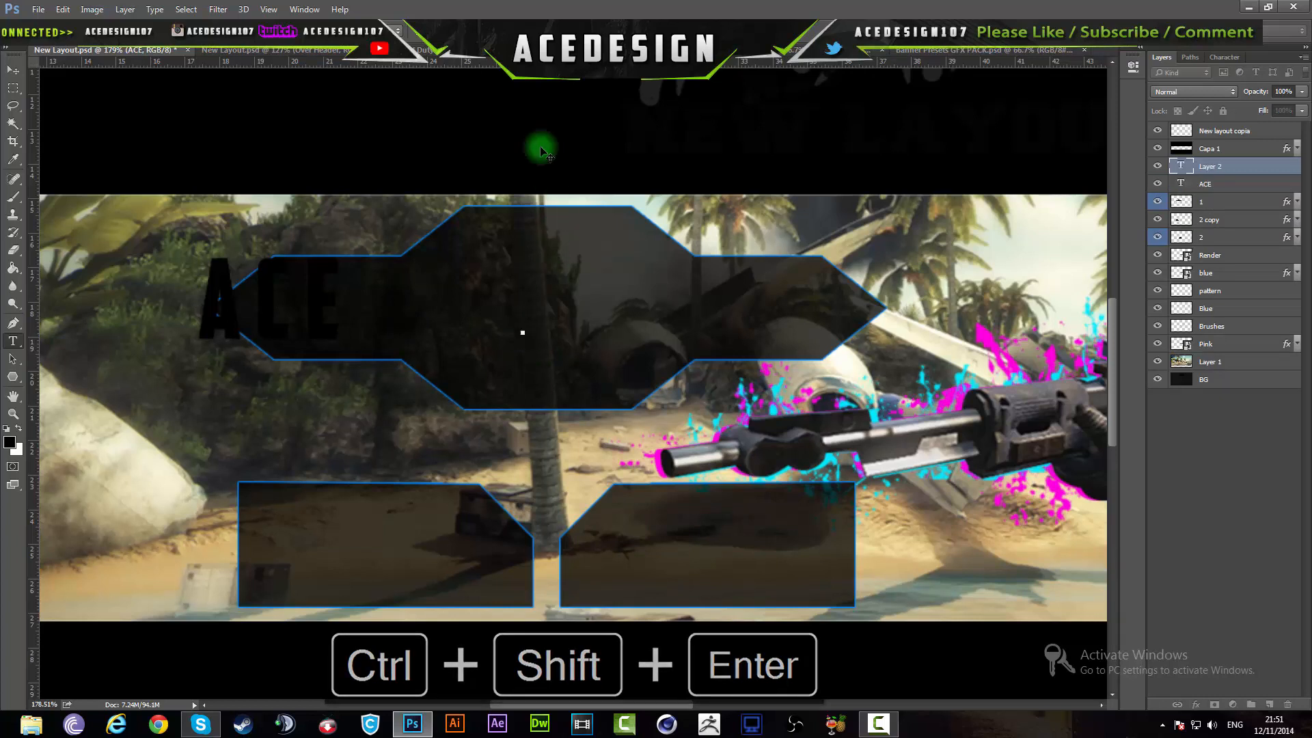
{"action": "type", "text": "Design"}
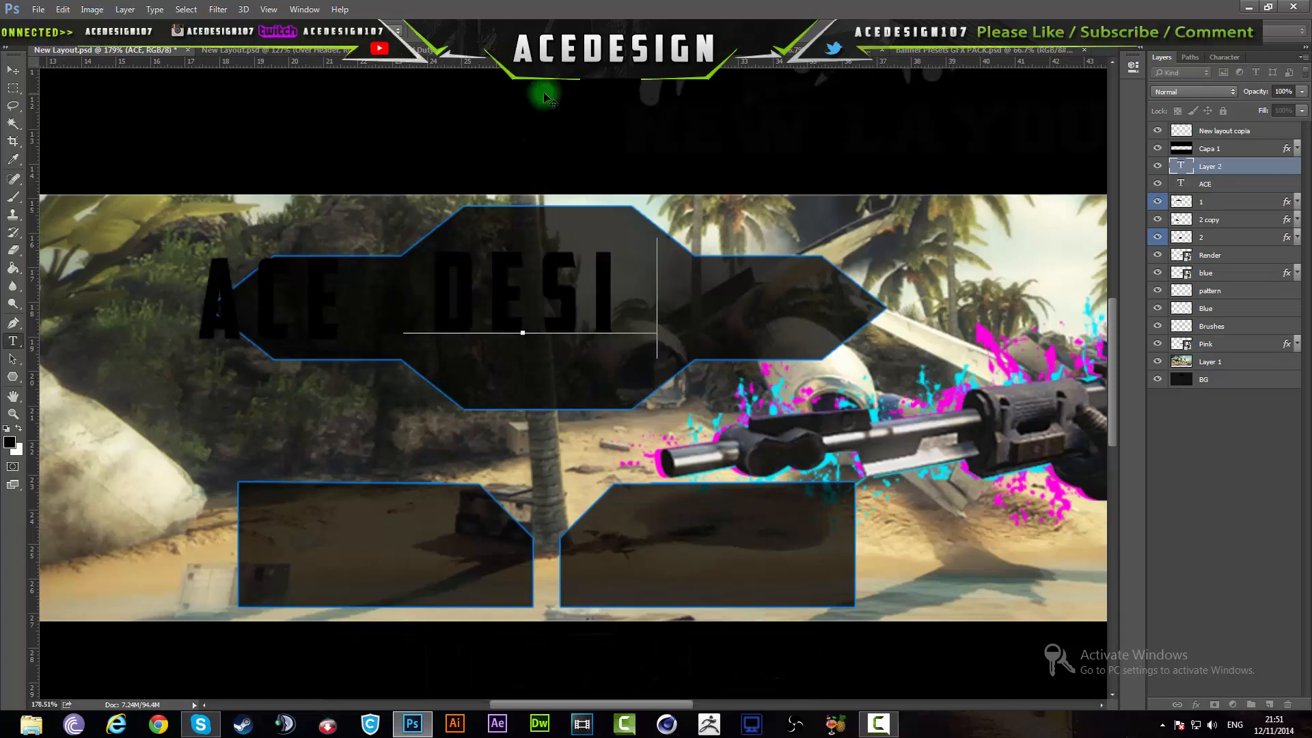
{"action": "key", "text": "ctrl+shift+Return"}
Move the Design text into the winged box's right wing and scale it down to fit with Free Transform
{"action": "scroll", "coordinate": [543, 91], "scroll_direction": "up", "scroll_amount": 1}
{"action": "scroll", "coordinate": [615, 388], "scroll_direction": "down", "scroll_amount": 3}
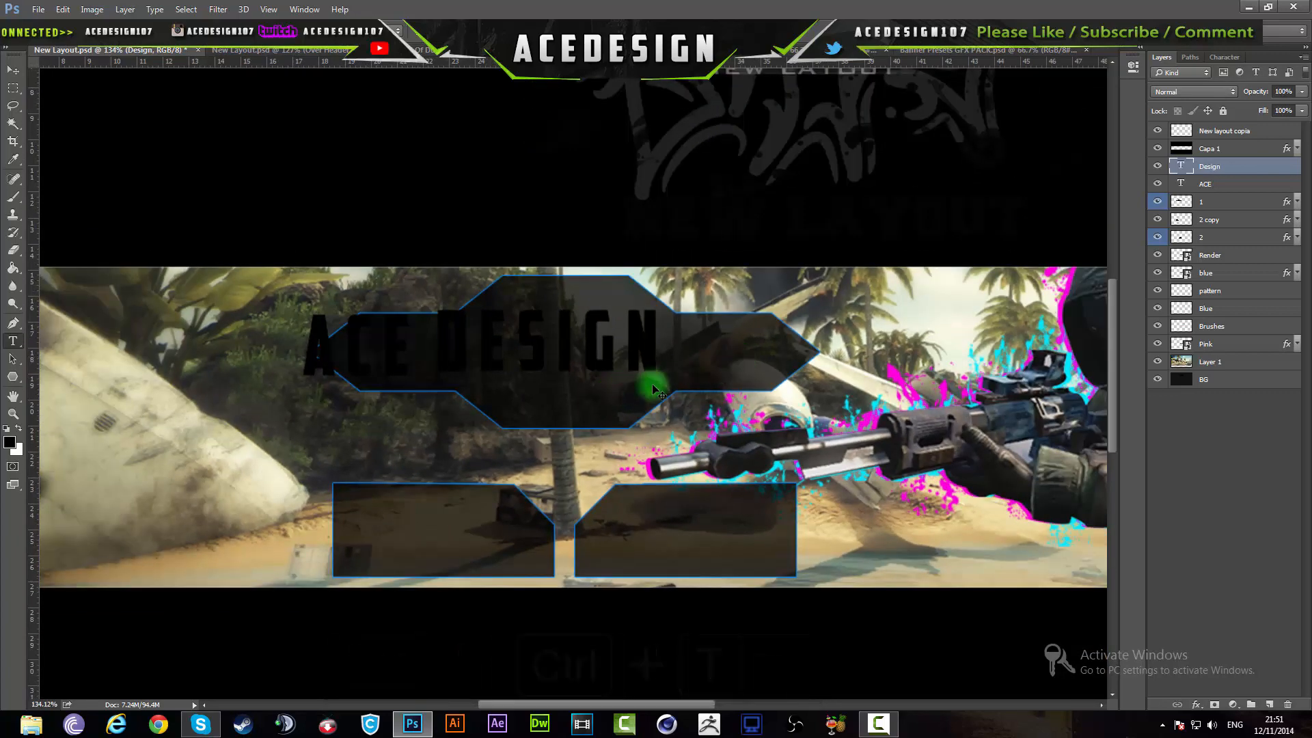
{"action": "key", "text": "ctrl+t"}
{"action": "left_click_drag", "start_coordinate": [629, 362], "coordinate": [740, 373]}
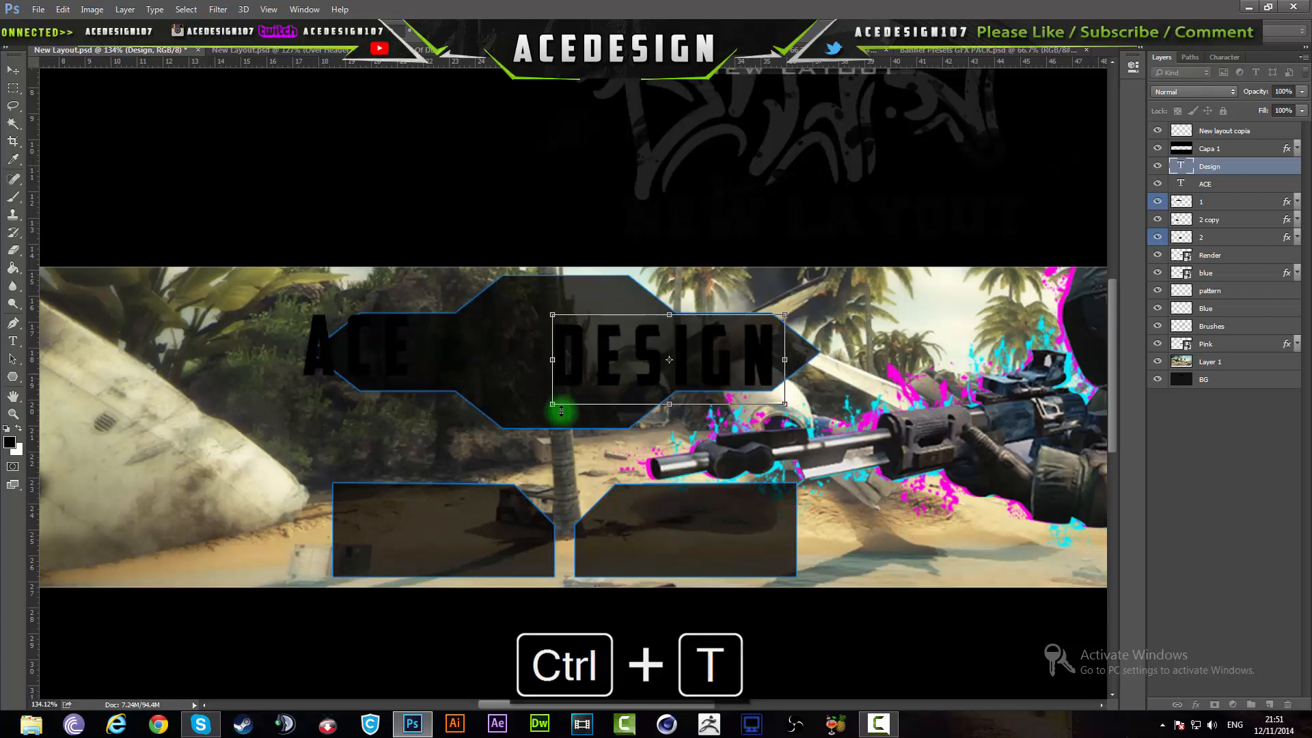
{"action": "left_click_drag", "start_coordinate": [552, 404], "coordinate": [685, 394]}
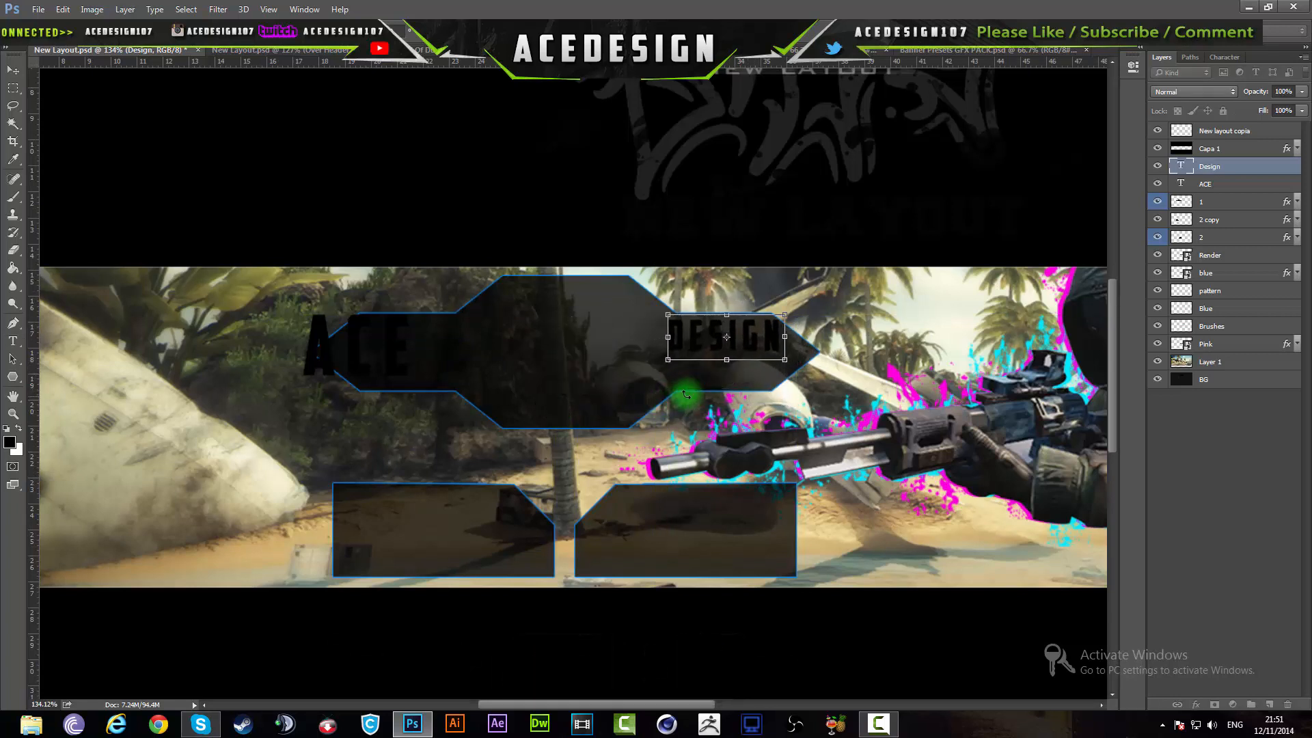
{"action": "left_click_drag", "start_coordinate": [761, 348], "coordinate": [765, 351]}
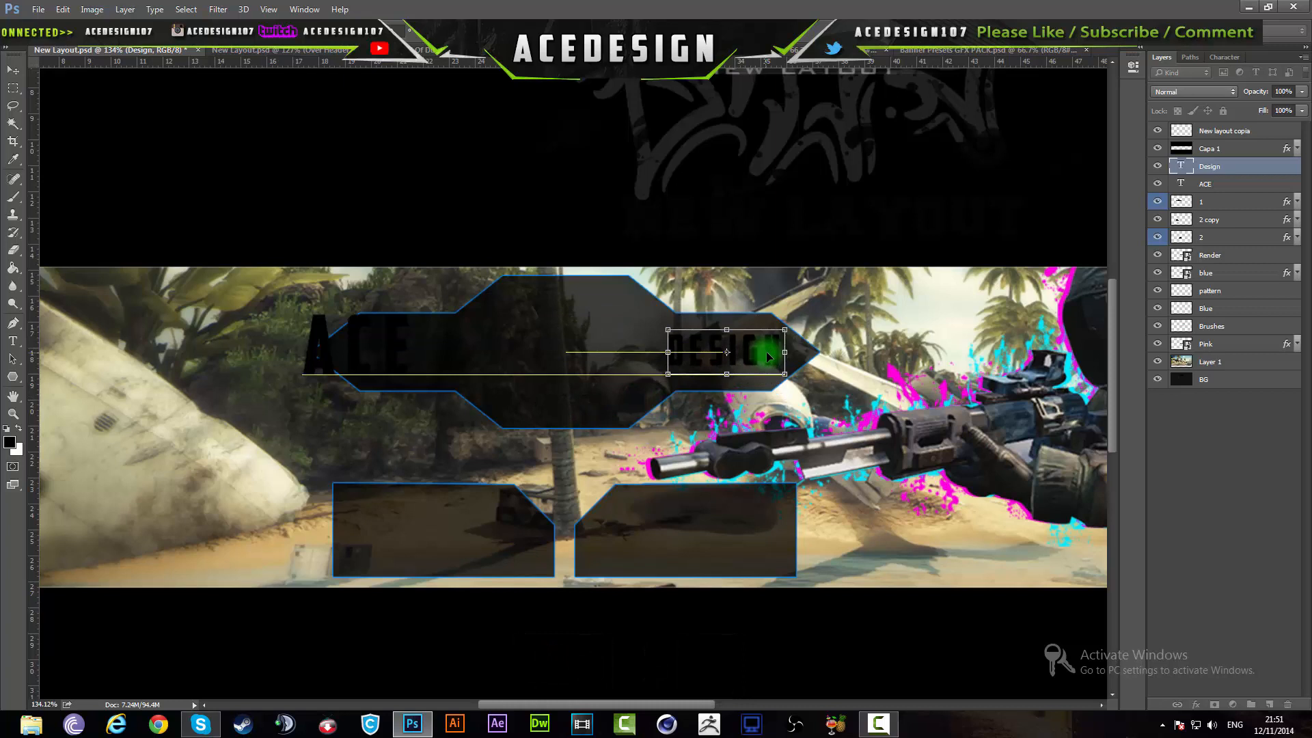
{"action": "left_click_drag", "start_coordinate": [668, 373], "coordinate": [745, 357]}
{"action": "key", "text": "ctrl+shift+Return"}
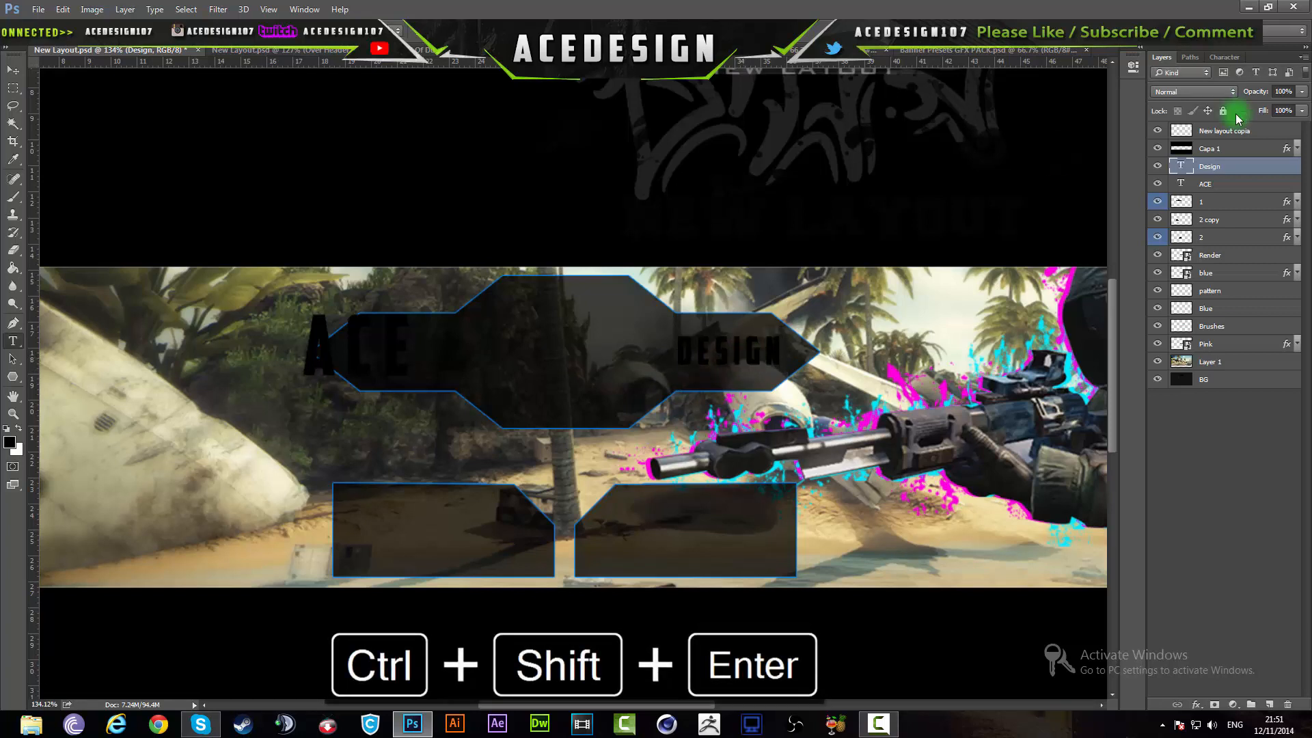
Move the ACE text into the winged box's left wing with Free Transform and nudge it up until vertically centred
{"action": "left_click", "coordinate": [1256, 183]}
{"action": "key", "text": "ctrl+t"}
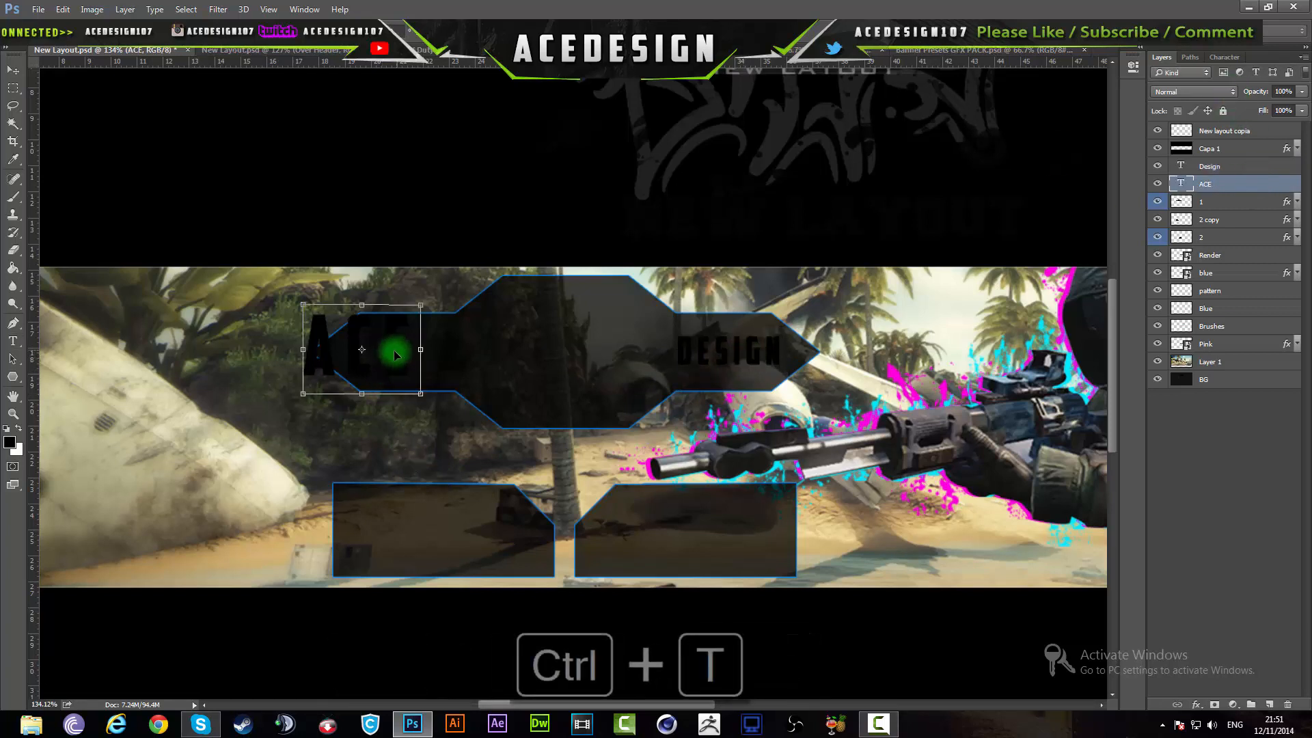
{"action": "left_click_drag", "start_coordinate": [375, 345], "coordinate": [434, 373]}
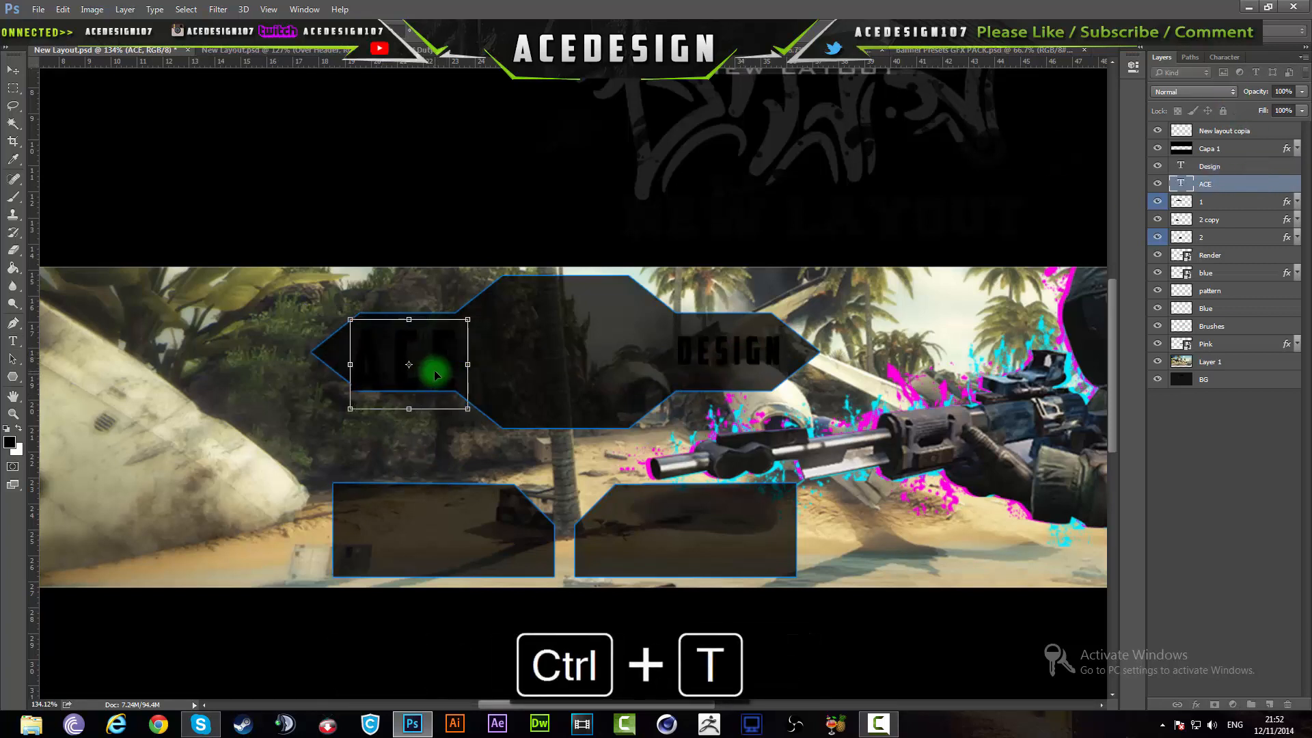
{"action": "key", "text": "Up"}
{"action": "key", "text": "Up"}
{"action": "key", "text": "Up"}
{"action": "key", "text": "Up"}
{"action": "key", "text": "Up"}
{"action": "key", "text": "Up"}
{"action": "key", "text": "Up"}
{"action": "key", "text": "Up"}
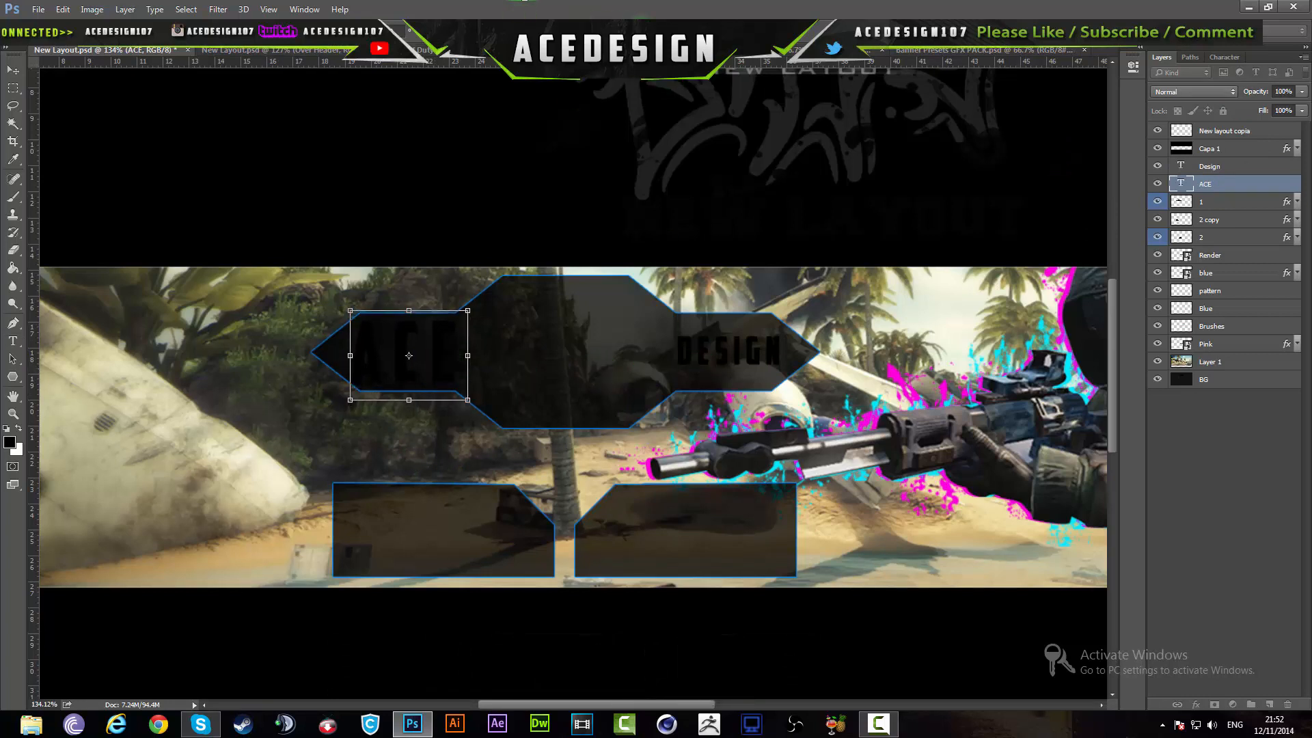
{"action": "key", "text": "Return"}
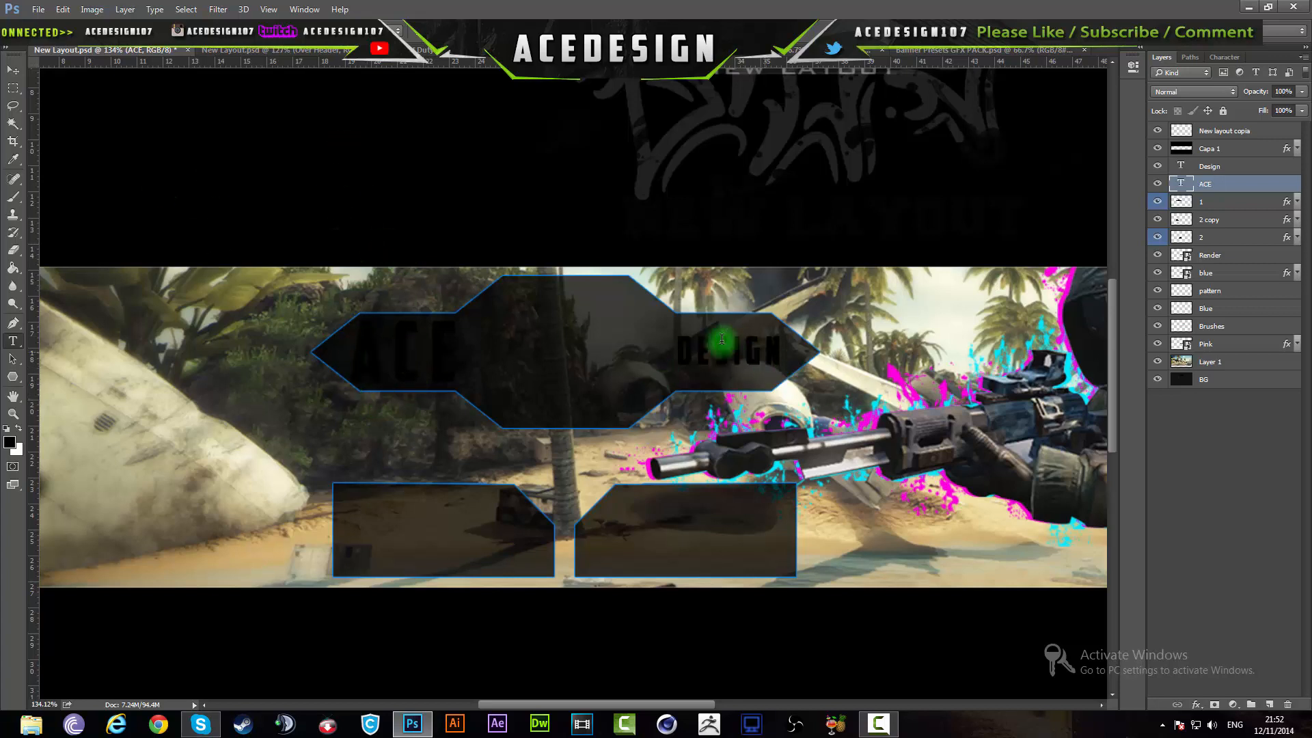
{"action": "key", "text": "ctrl+t"}
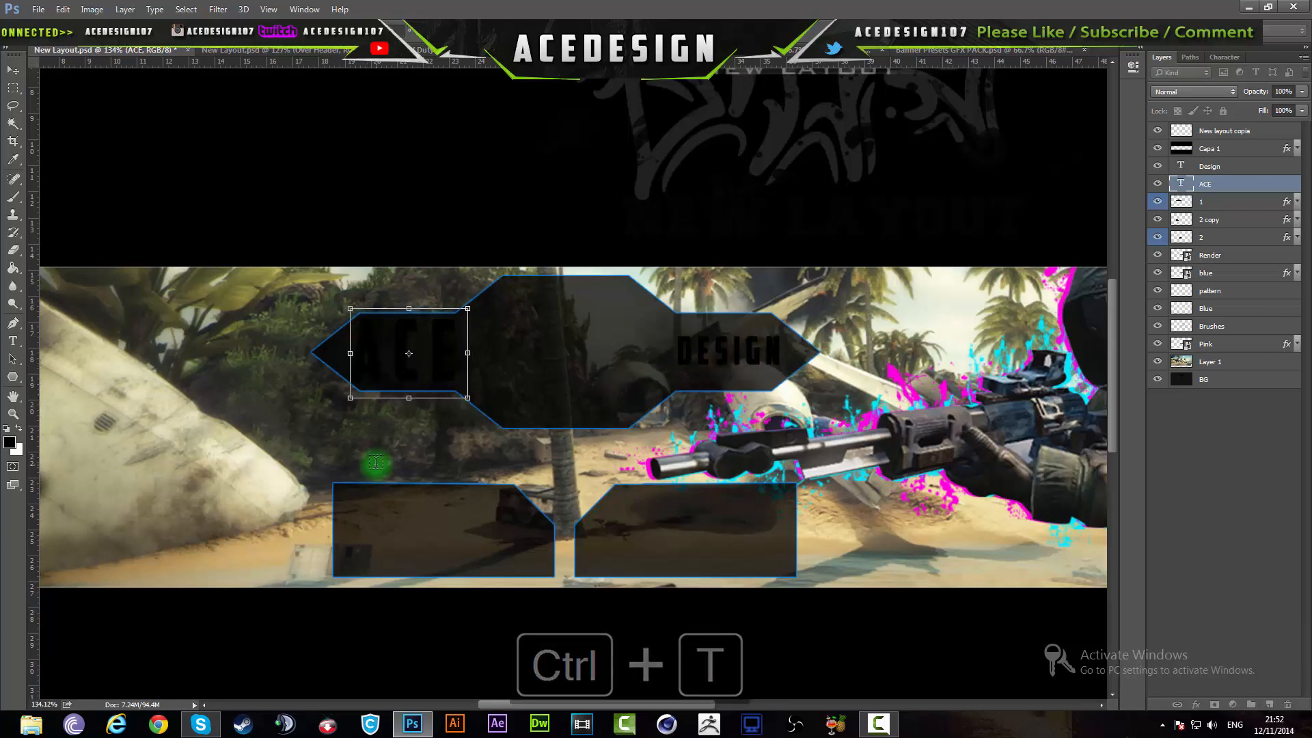
{"action": "key", "text": "ctrl+shift+Return"}
Change the text colour of the ACE and Design layers to white
{"action": "left_click", "coordinate": [489, 29]}
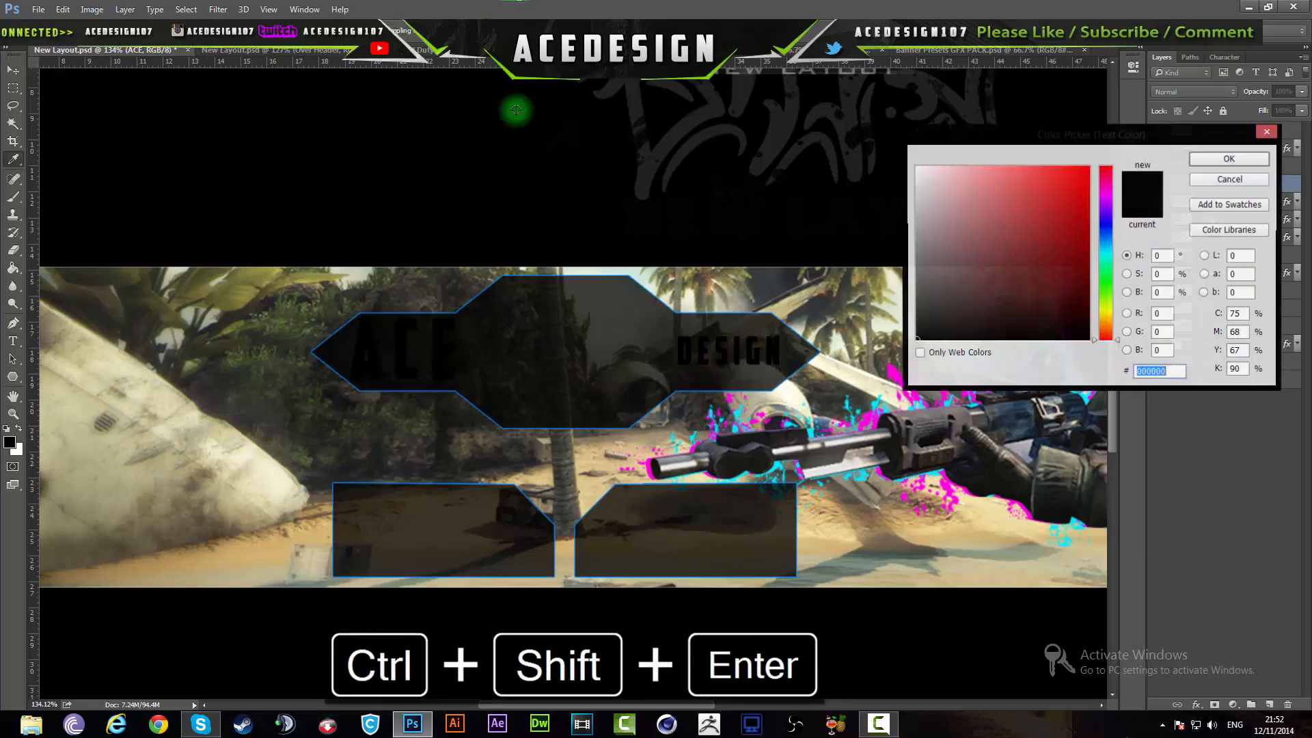
{"action": "left_click_drag", "start_coordinate": [956, 212], "coordinate": [817, 136]}
{"action": "left_click", "coordinate": [1217, 158]}
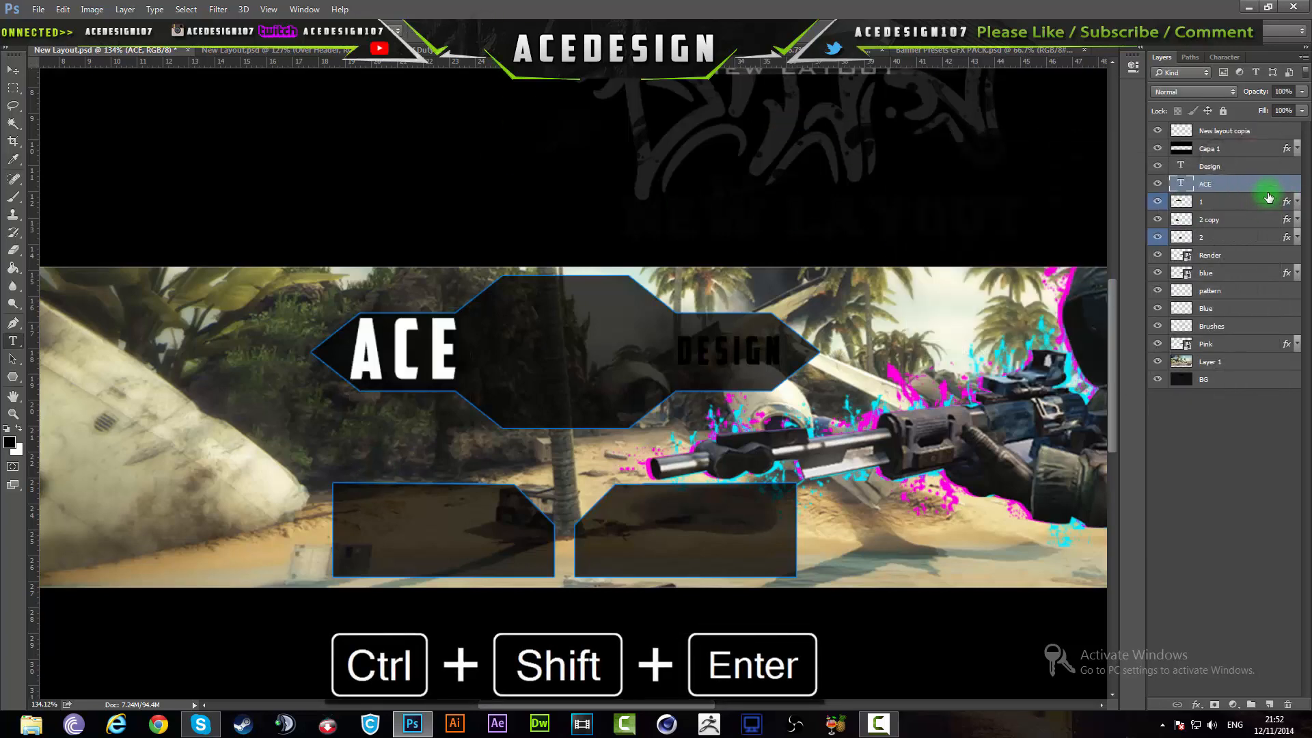
{"action": "left_click", "coordinate": [1242, 171]}
{"action": "left_click", "coordinate": [489, 29]}
{"action": "left_click_drag", "start_coordinate": [1000, 227], "coordinate": [909, 161]}
{"action": "left_click", "coordinate": [1192, 161]}
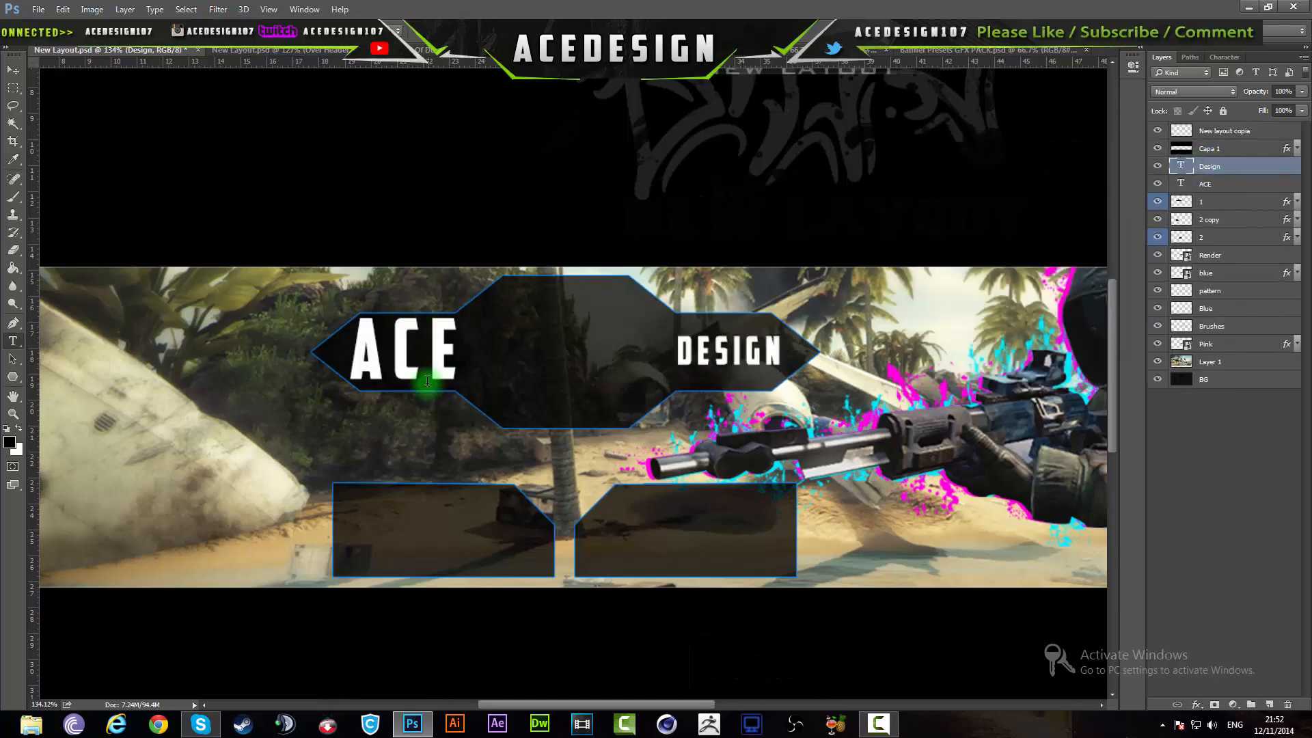
Scale the ACE text down slightly with Free Transform so it fits inside the winged box's left wing
{"action": "key", "text": "ctrl+t"}
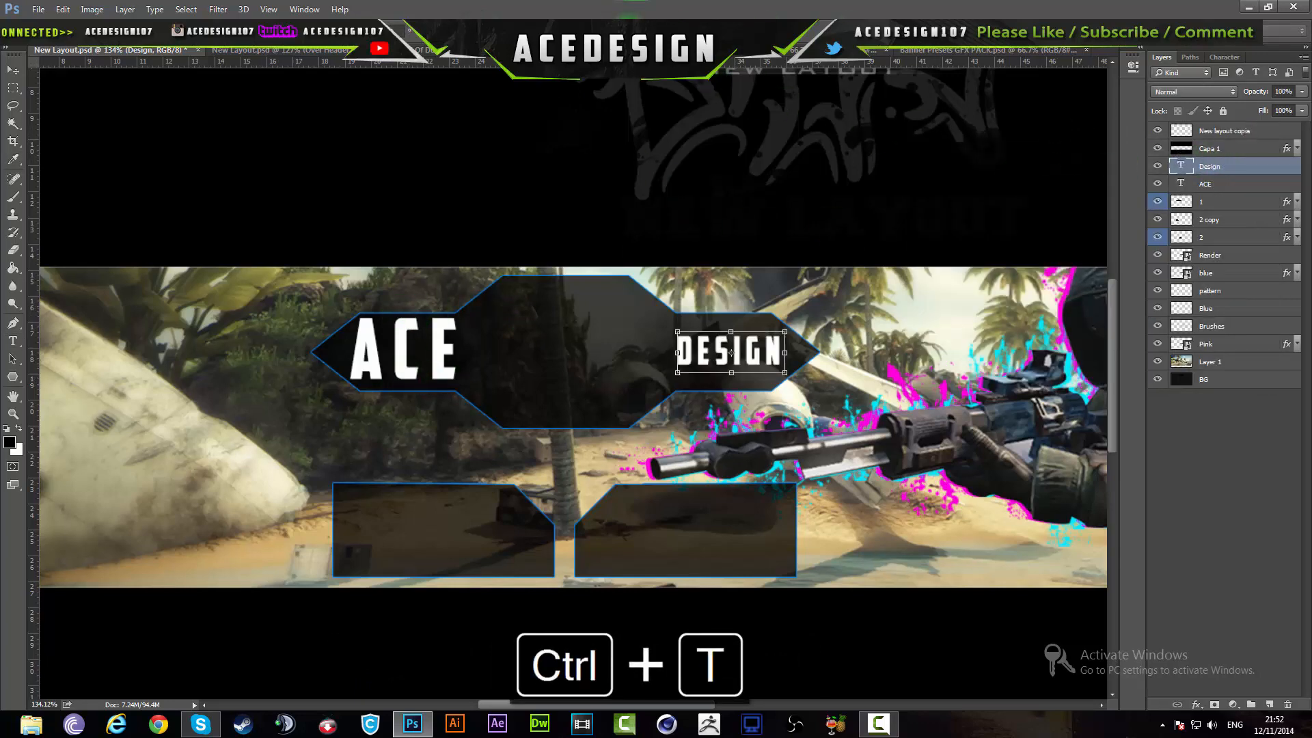
{"action": "key", "text": "Return"}
{"action": "left_click", "coordinate": [1253, 179]}
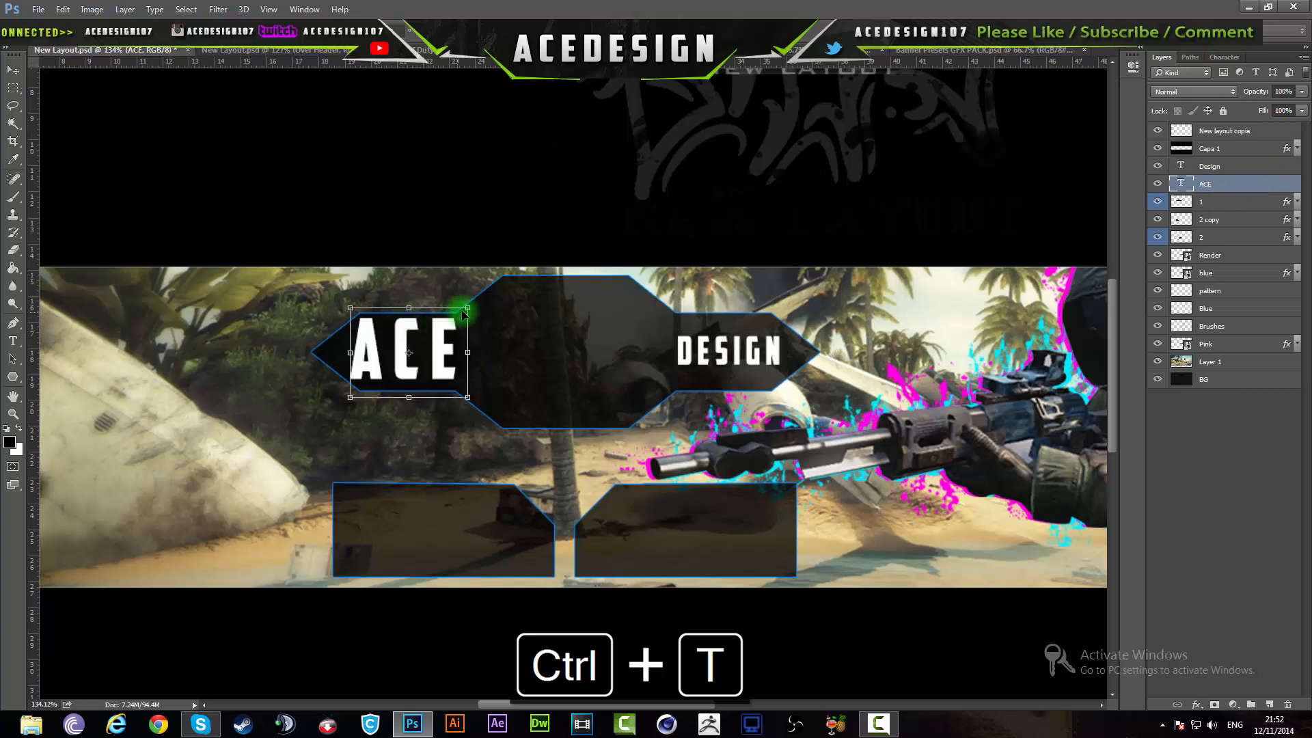
{"action": "left_click_drag", "start_coordinate": [465, 308], "coordinate": [458, 316]}
{"action": "left_click_drag", "start_coordinate": [348, 399], "coordinate": [357, 393]}
{"action": "left_click", "coordinate": [627, 29]}
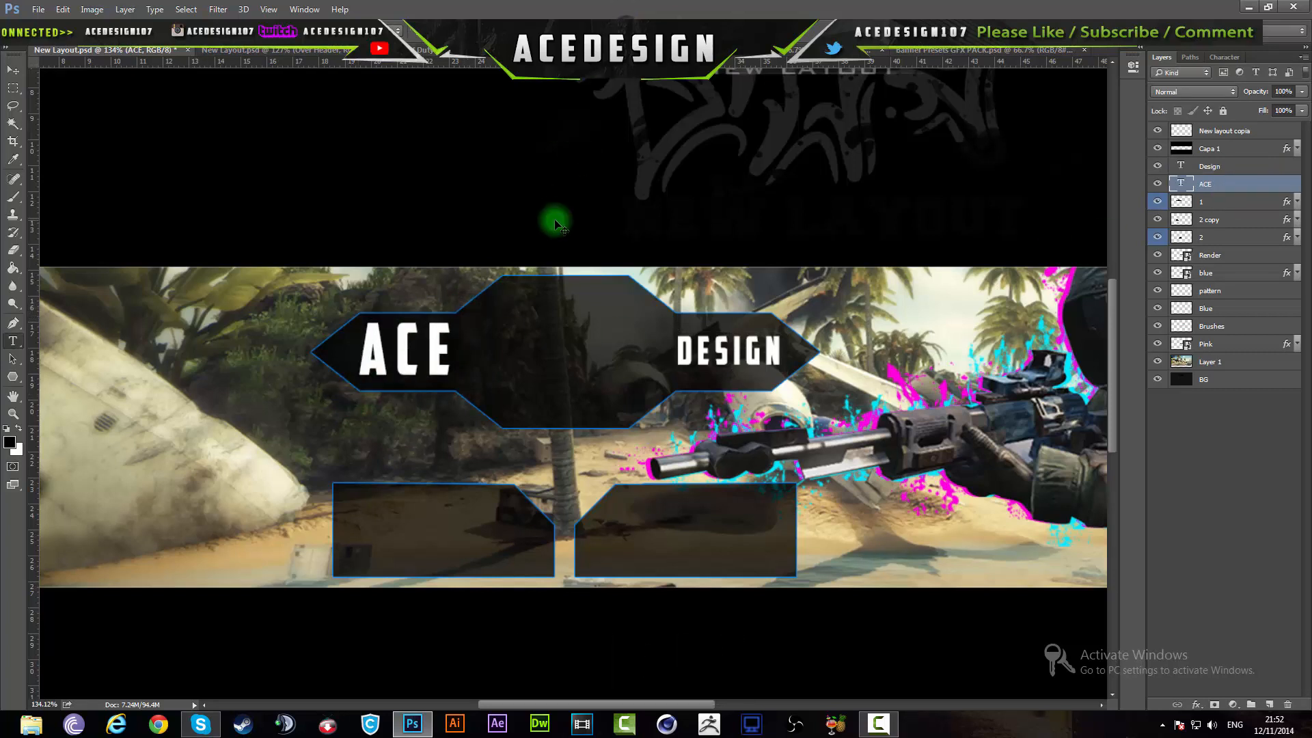
{"action": "key", "text": "ctrl+t"}
{"action": "key", "text": "ctrl+shift+Return"}
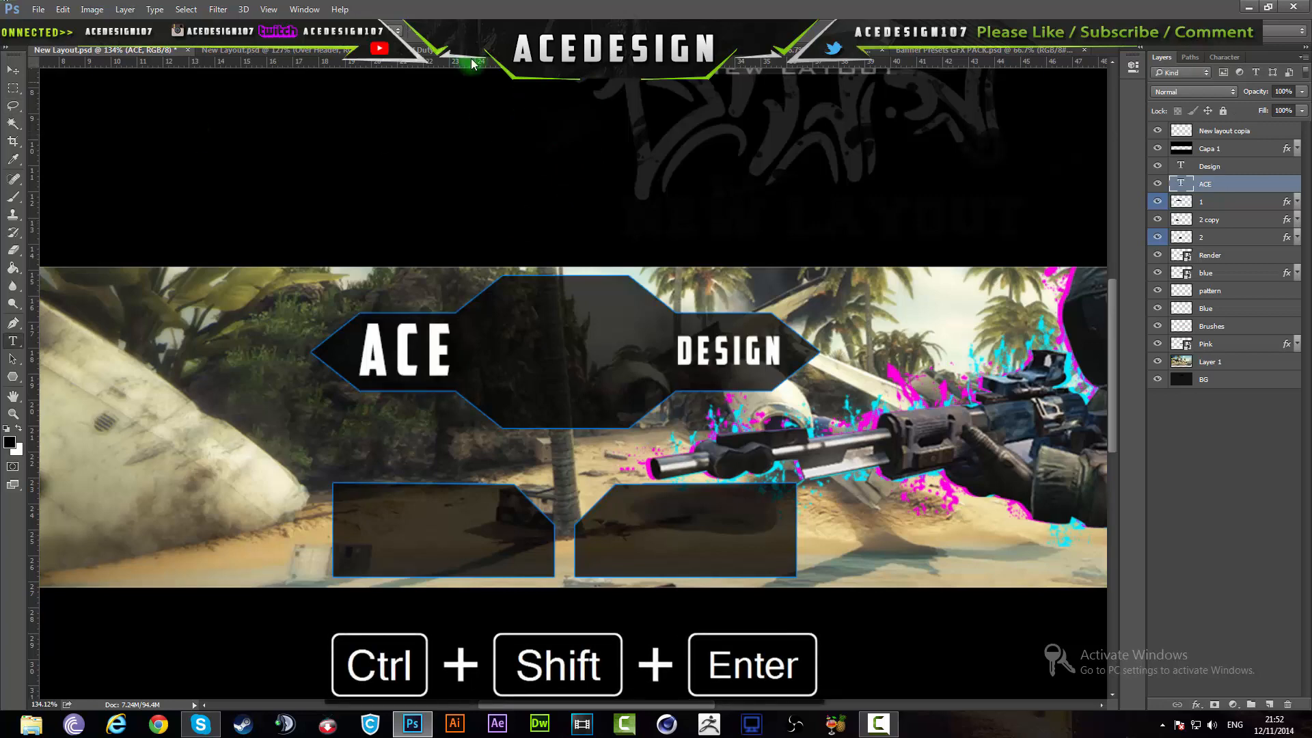
Examine the name lettering on the finished Soar Whiz banner and return to the ACE Design banner
{"action": "left_click", "coordinate": [287, 51]}
{"action": "scroll", "coordinate": [307, 298], "scroll_direction": "up", "scroll_amount": 2}
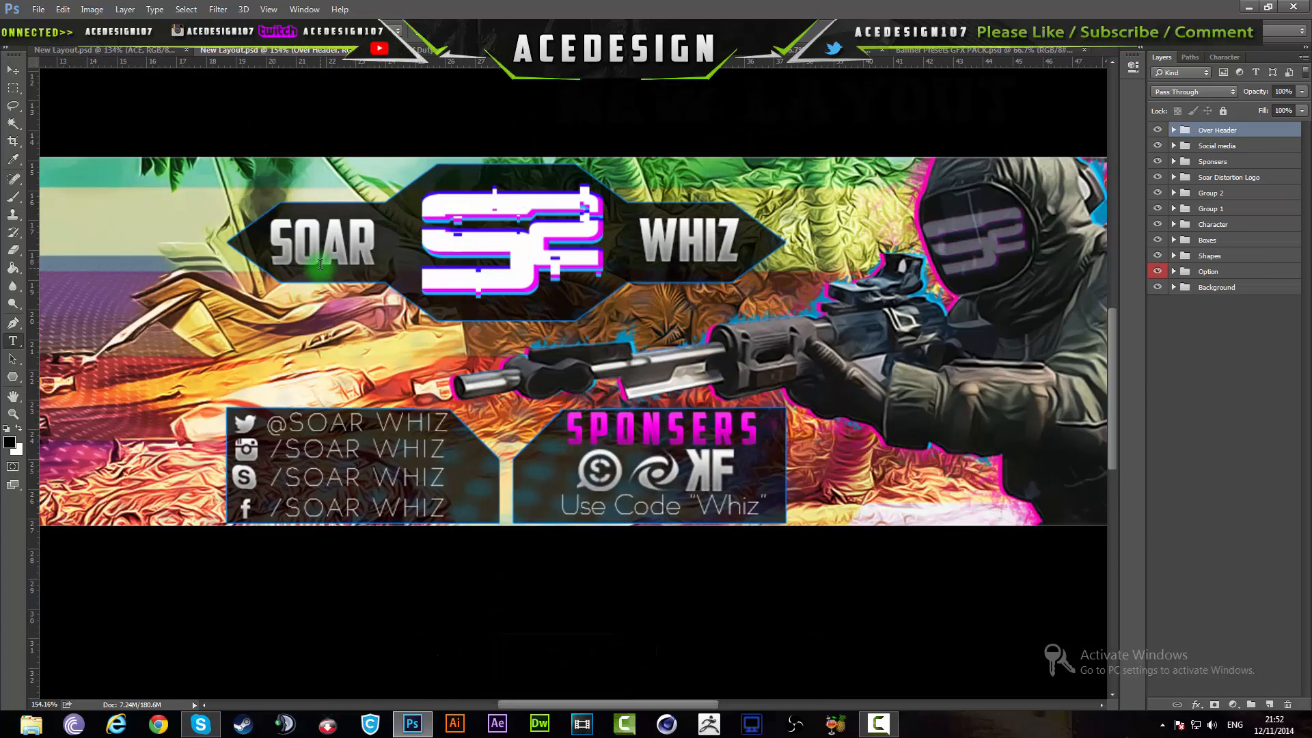
{"action": "scroll", "coordinate": [319, 260], "scroll_direction": "up", "scroll_amount": 3}
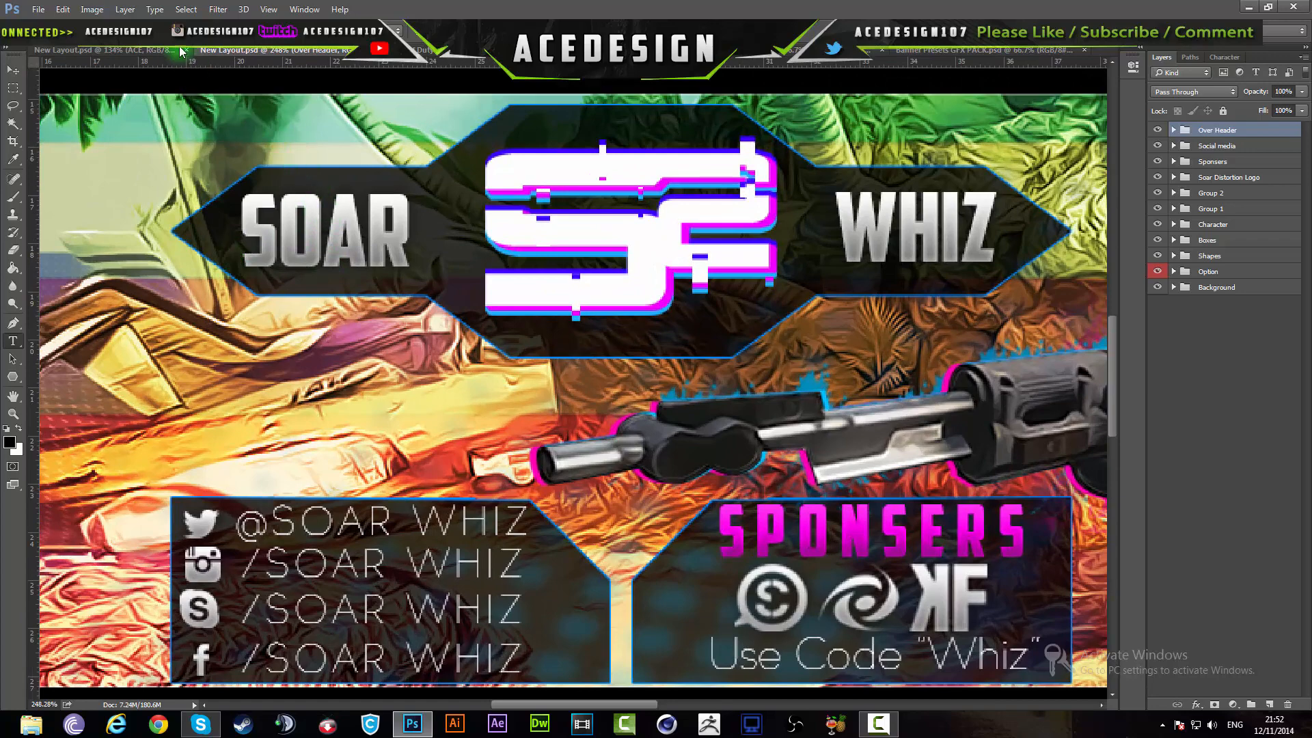
{"action": "left_click", "coordinate": [135, 52]}
{"action": "scroll", "coordinate": [446, 329], "scroll_direction": "down", "scroll_amount": 3}
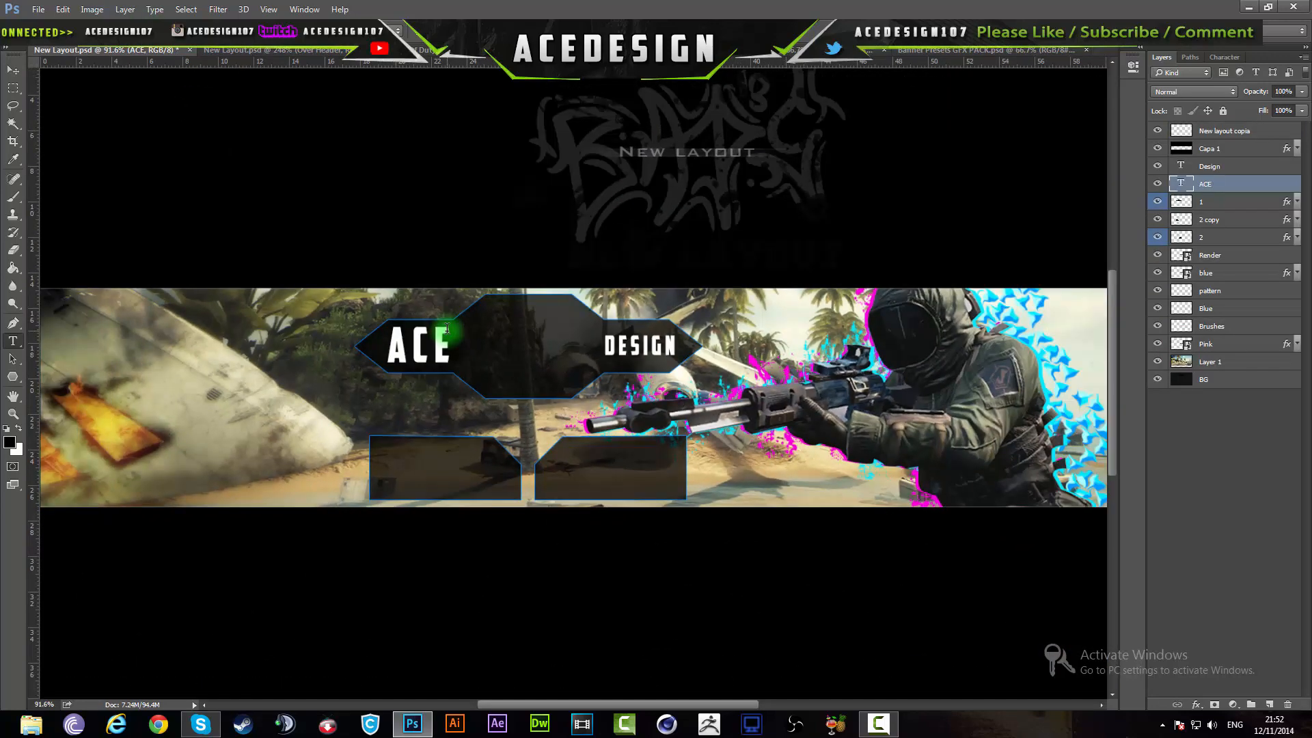
{"action": "scroll", "coordinate": [446, 330], "scroll_direction": "up", "scroll_amount": 2}
Open the Whiz Layer Styles document from the Layer Styles folder inside GFX Packs
{"action": "left_click", "coordinate": [38, 9]}
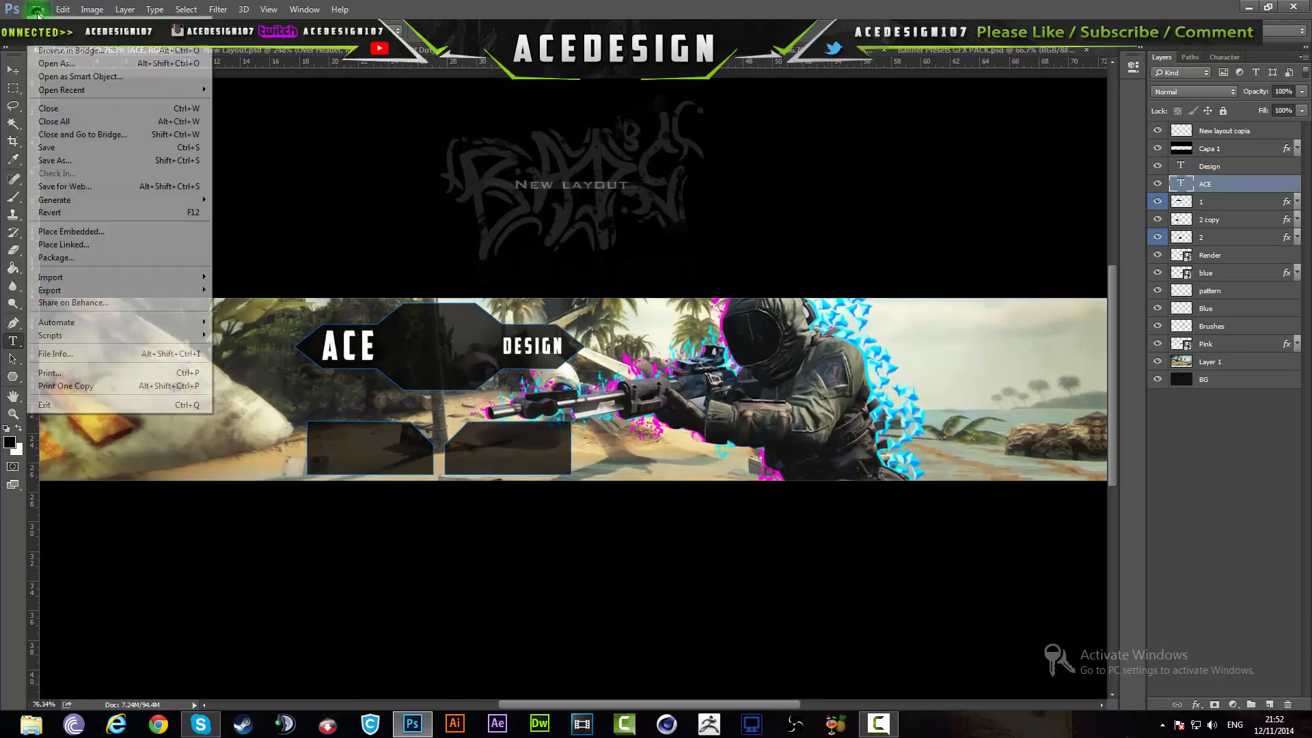
{"action": "left_click", "coordinate": [48, 37]}
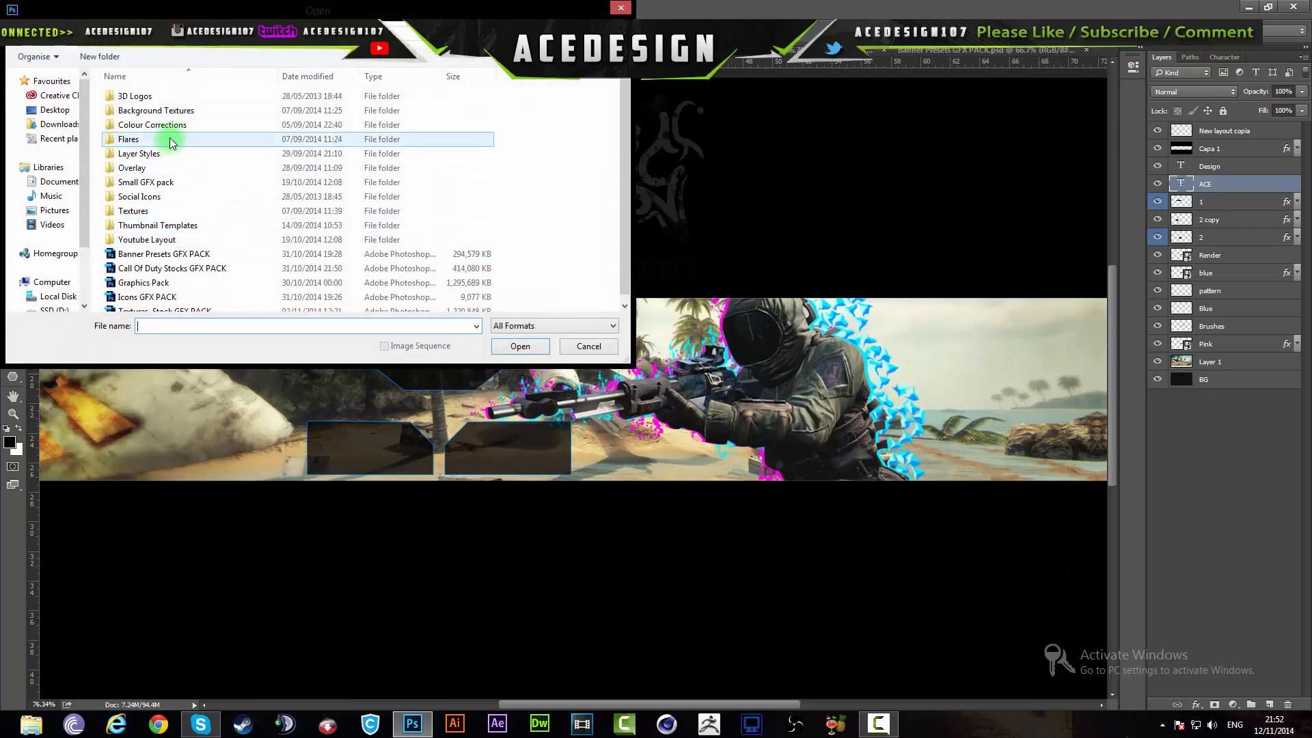
{"action": "left_click", "coordinate": [179, 33]}
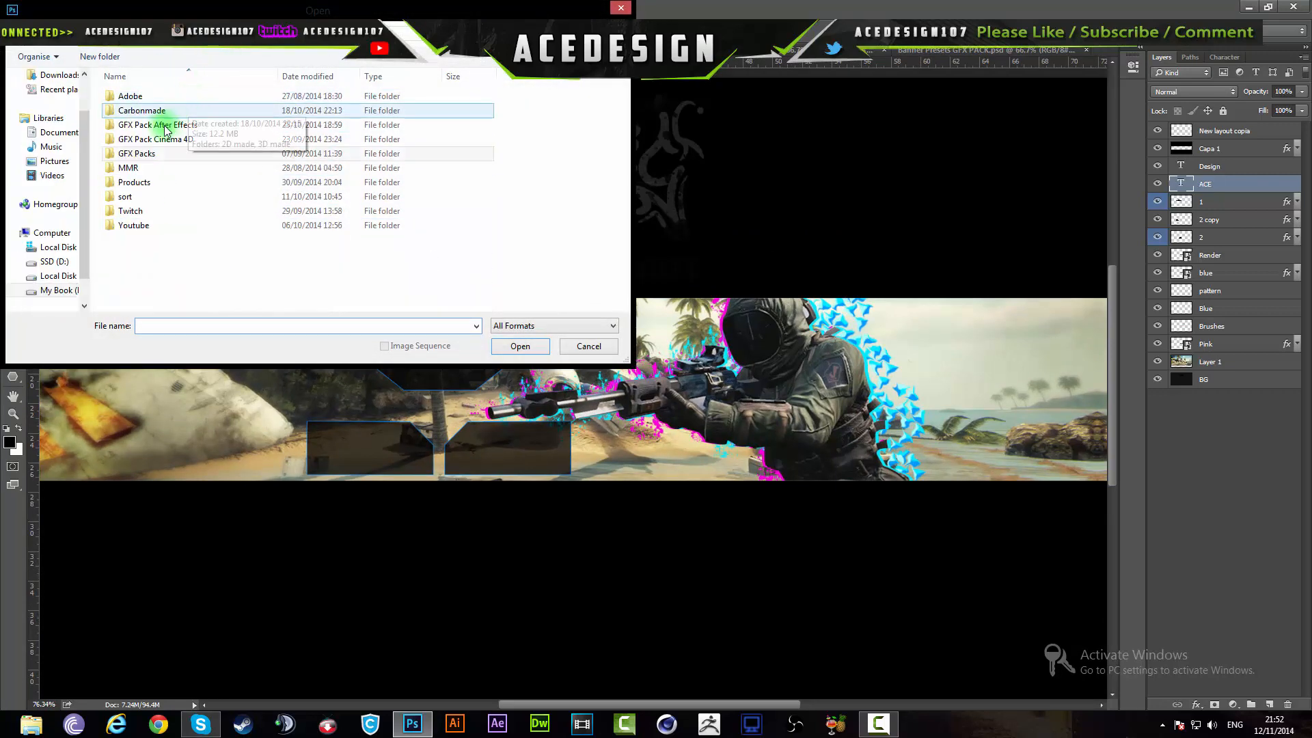
{"action": "left_click", "coordinate": [155, 149]}
{"action": "double_click", "coordinate": [163, 154]}
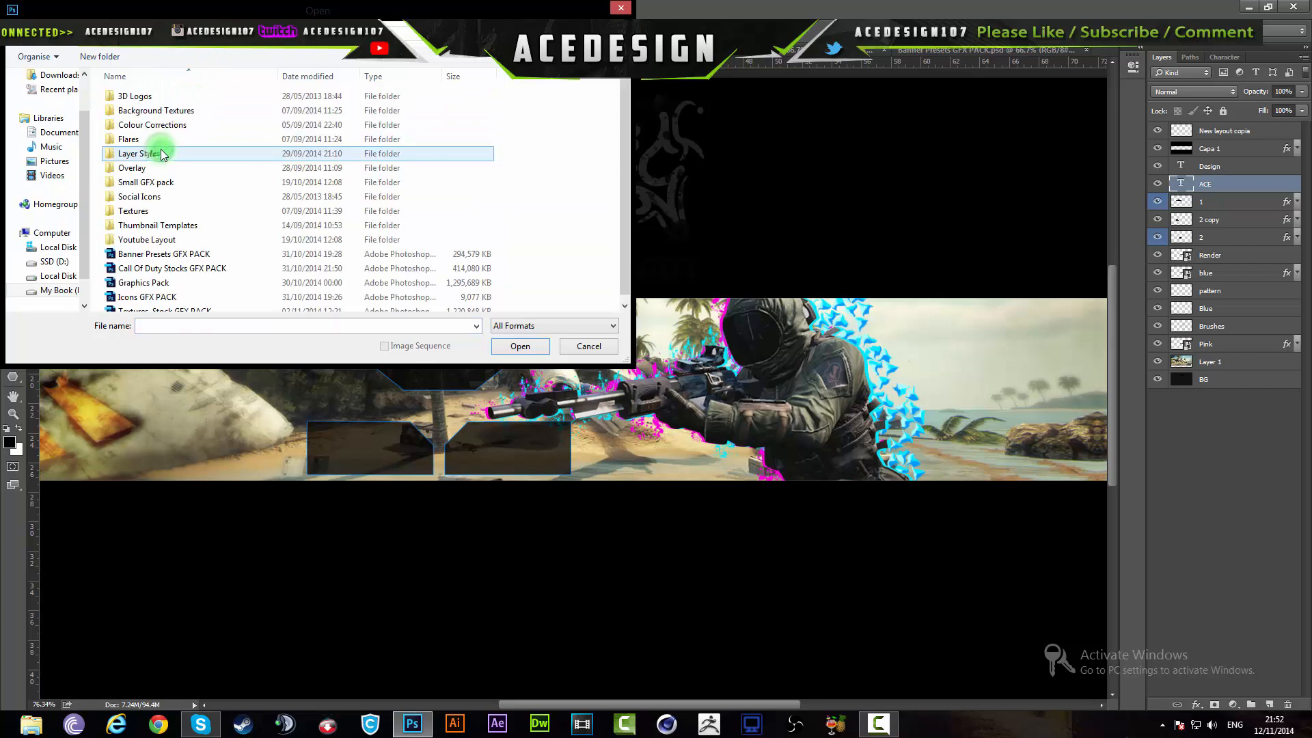
{"action": "left_click", "coordinate": [163, 186]}
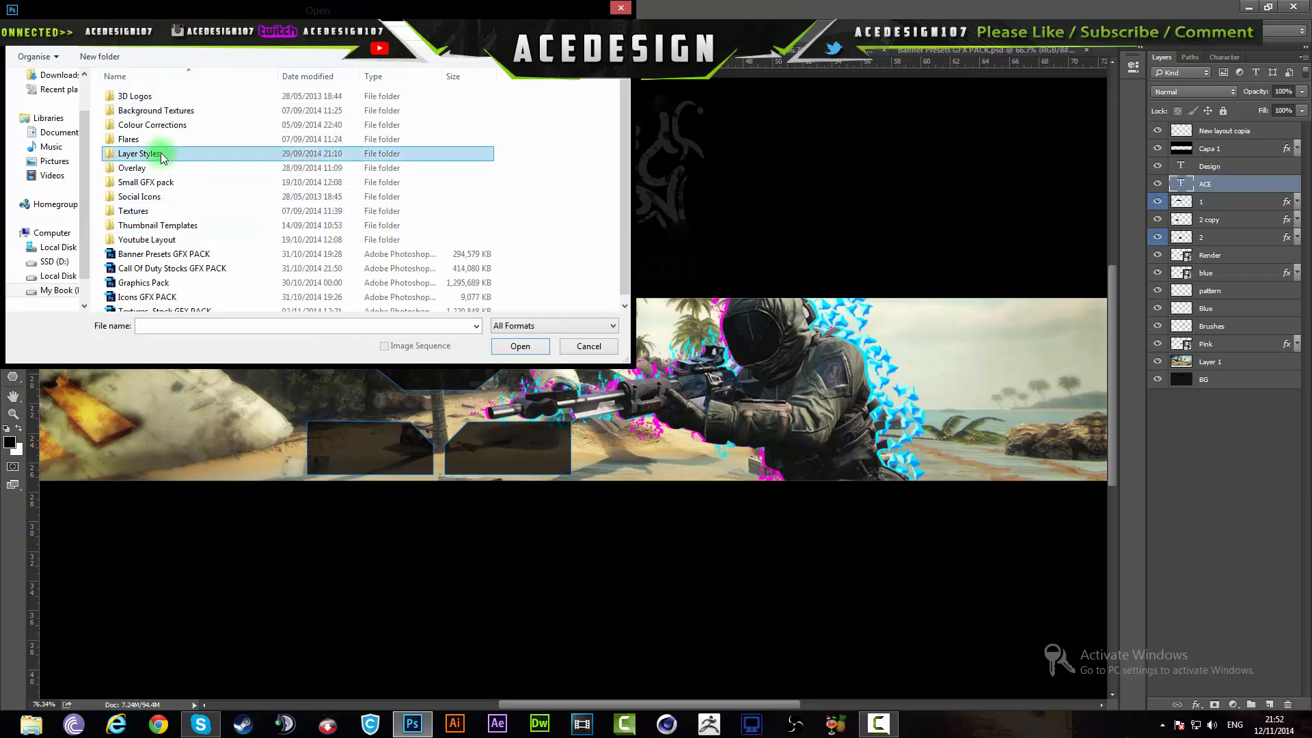
{"action": "double_click", "coordinate": [164, 190]}
{"action": "left_click", "coordinate": [212, 130]}
{"action": "key", "text": "Return"}
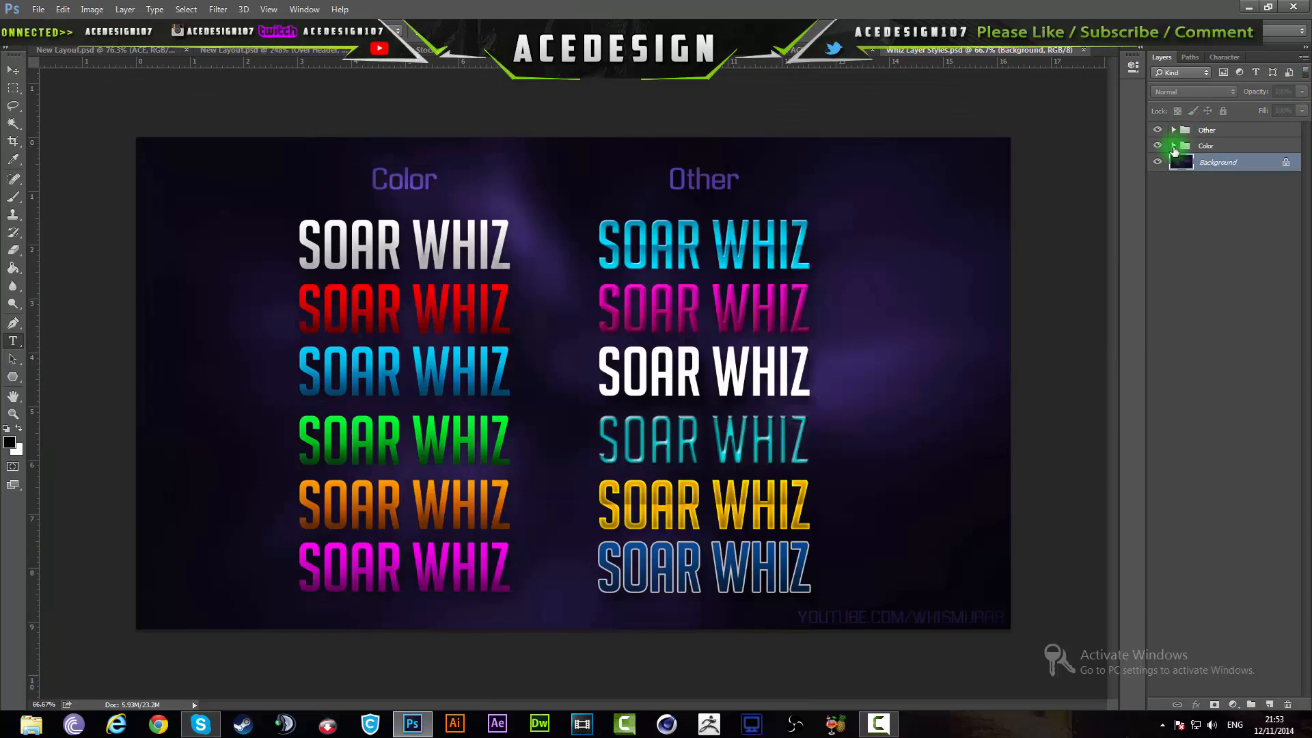
Expand the Color group and copy the layer style of its bottom SoaR Whiz text layer, just above the Background
{"action": "left_click", "coordinate": [1171, 148]}
{"action": "left_click", "coordinate": [1173, 146]}
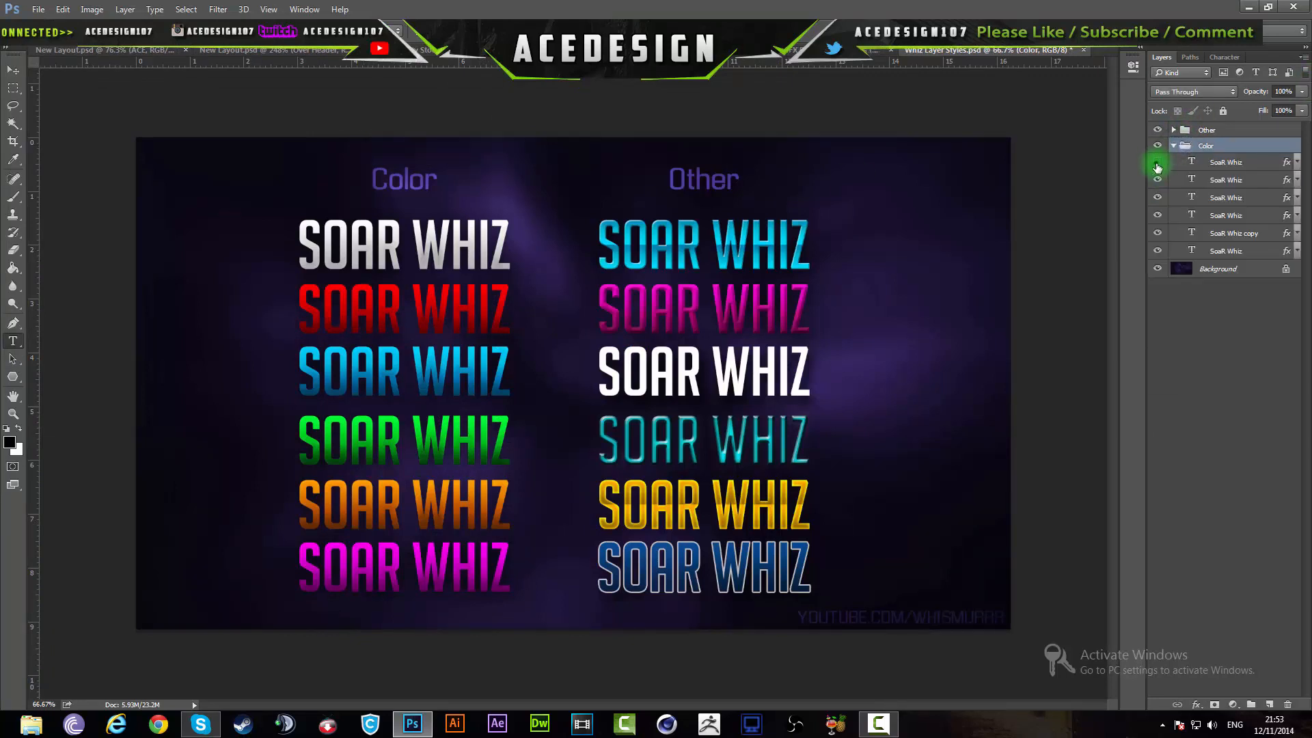
{"action": "left_click", "coordinate": [1157, 164]}
{"action": "left_click", "coordinate": [1157, 164]}
{"action": "left_click", "coordinate": [1223, 251]}
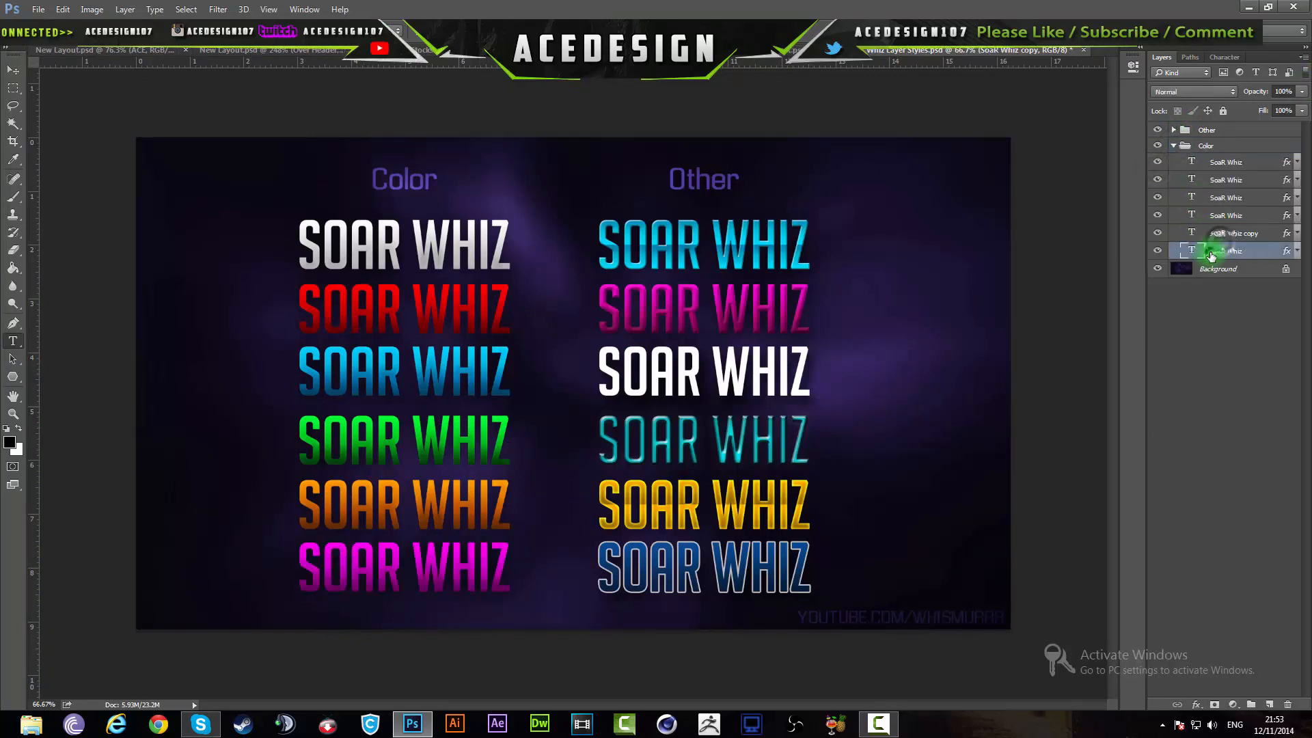
{"action": "right_click", "coordinate": [1210, 251]}
{"action": "left_click", "coordinate": [1174, 251]}
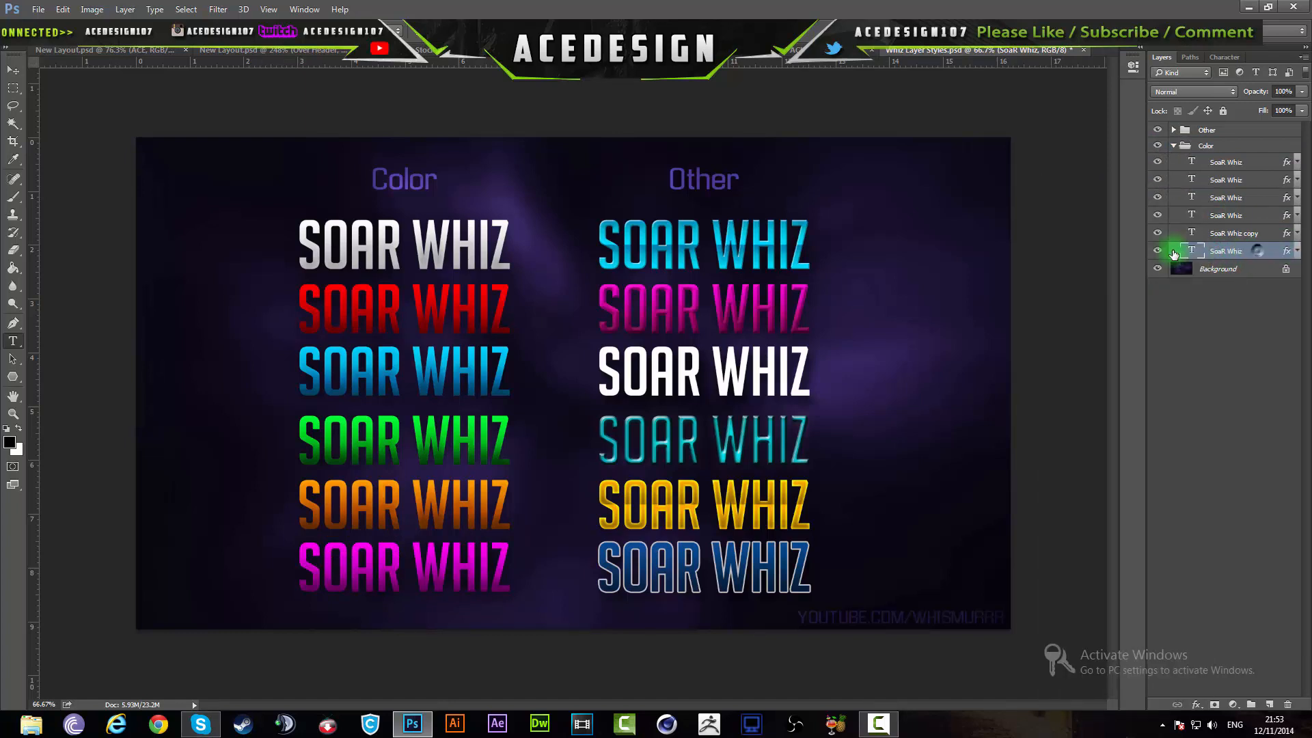
{"action": "left_click", "coordinate": [1153, 253]}
{"action": "left_click", "coordinate": [1153, 253]}
{"action": "right_click", "coordinate": [1254, 260]}
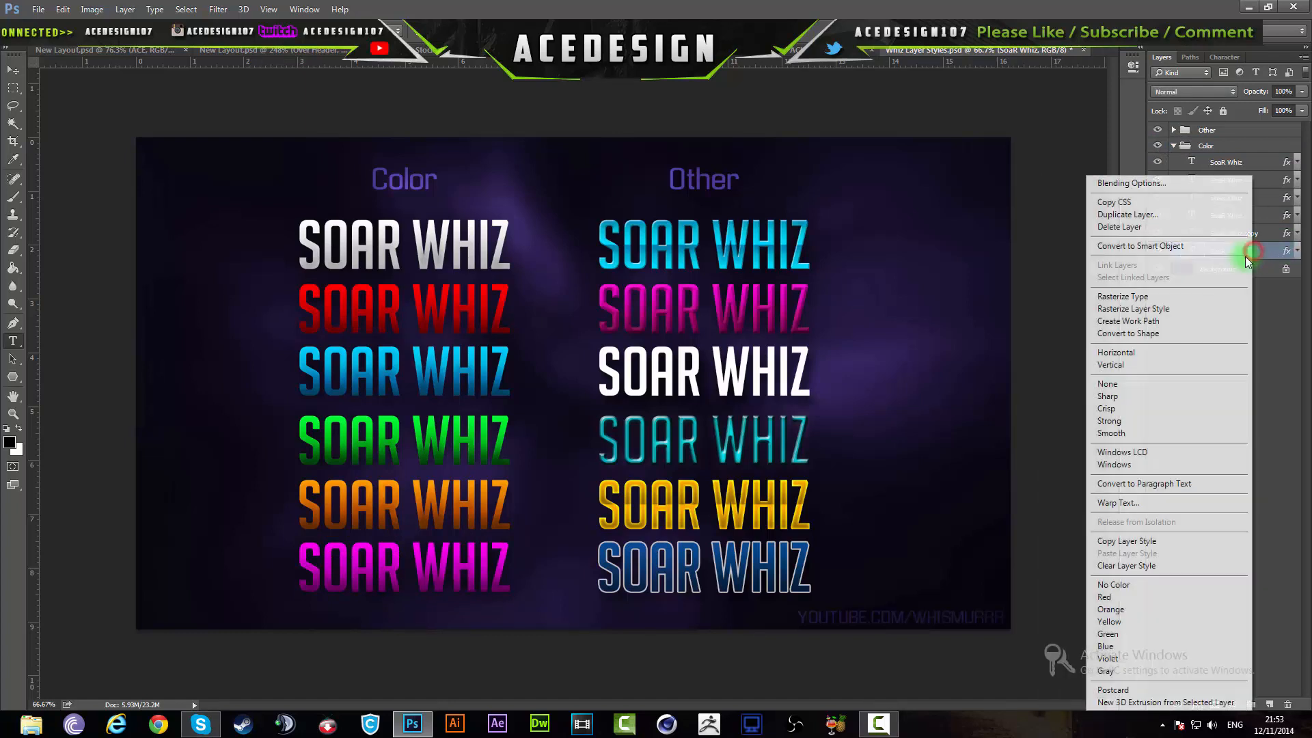
{"action": "left_click", "coordinate": [1136, 540]}
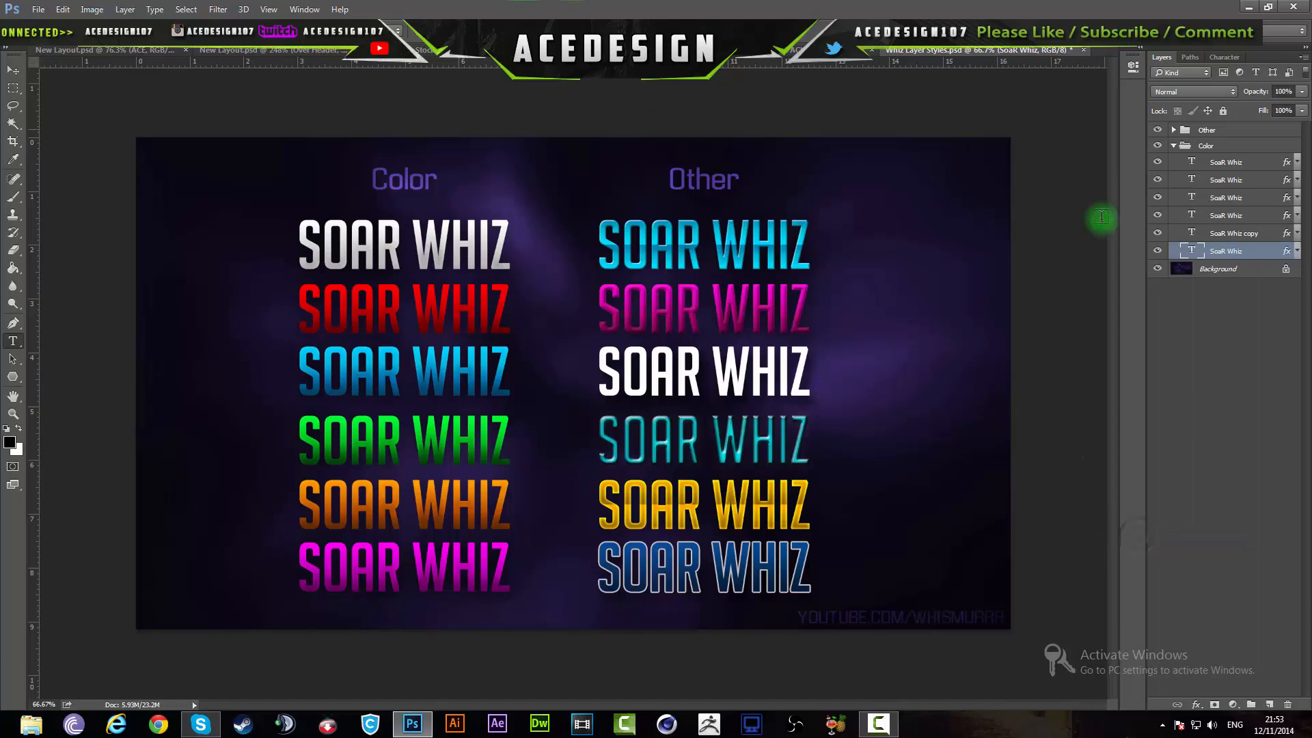
Paste the copied layer style onto the ACE and Design text layers of the New Layout banner
{"action": "left_click", "coordinate": [80, 55]}
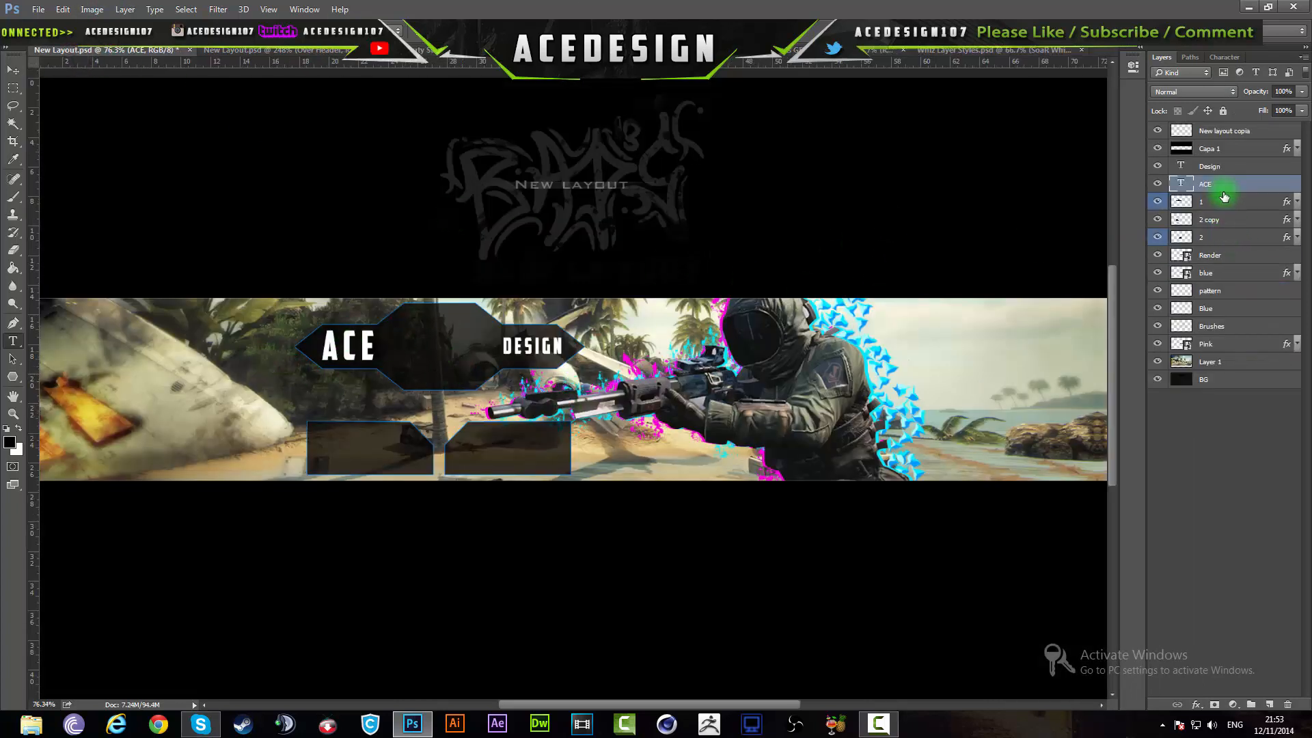
{"action": "right_click", "coordinate": [1246, 190]}
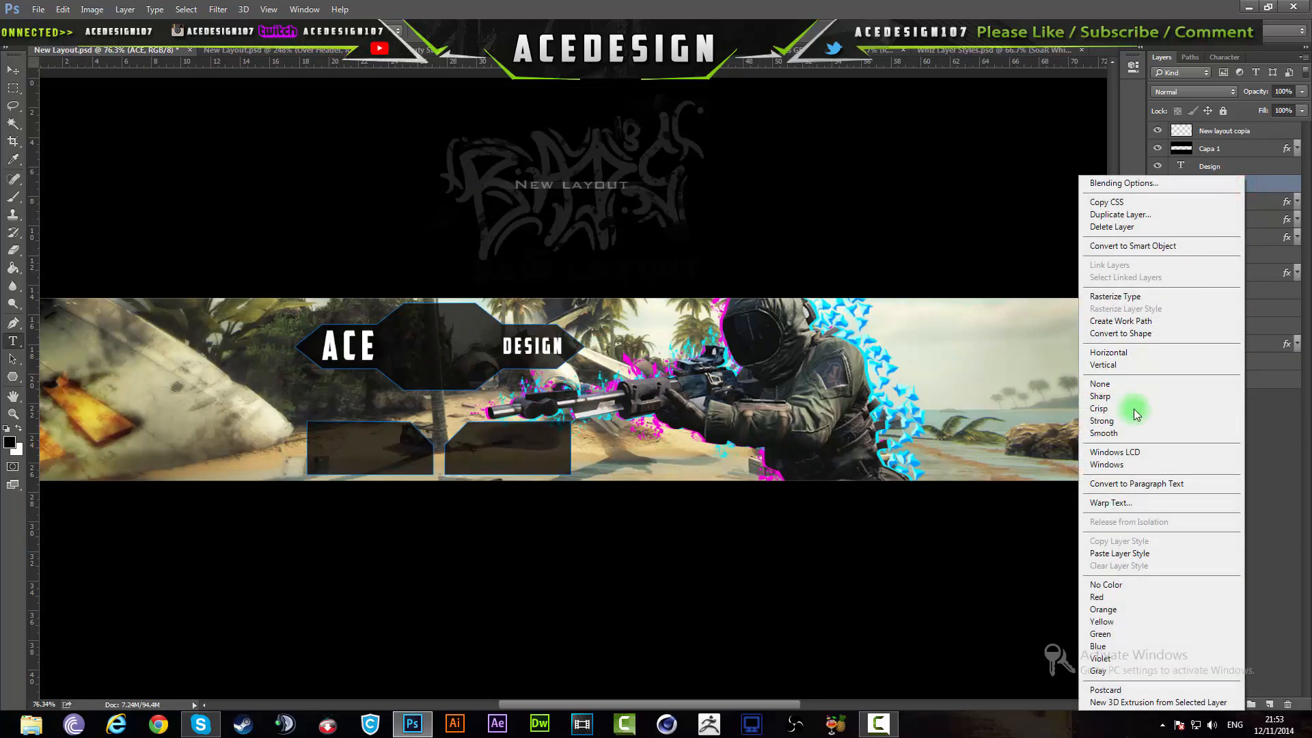
{"action": "left_click", "coordinate": [1121, 551]}
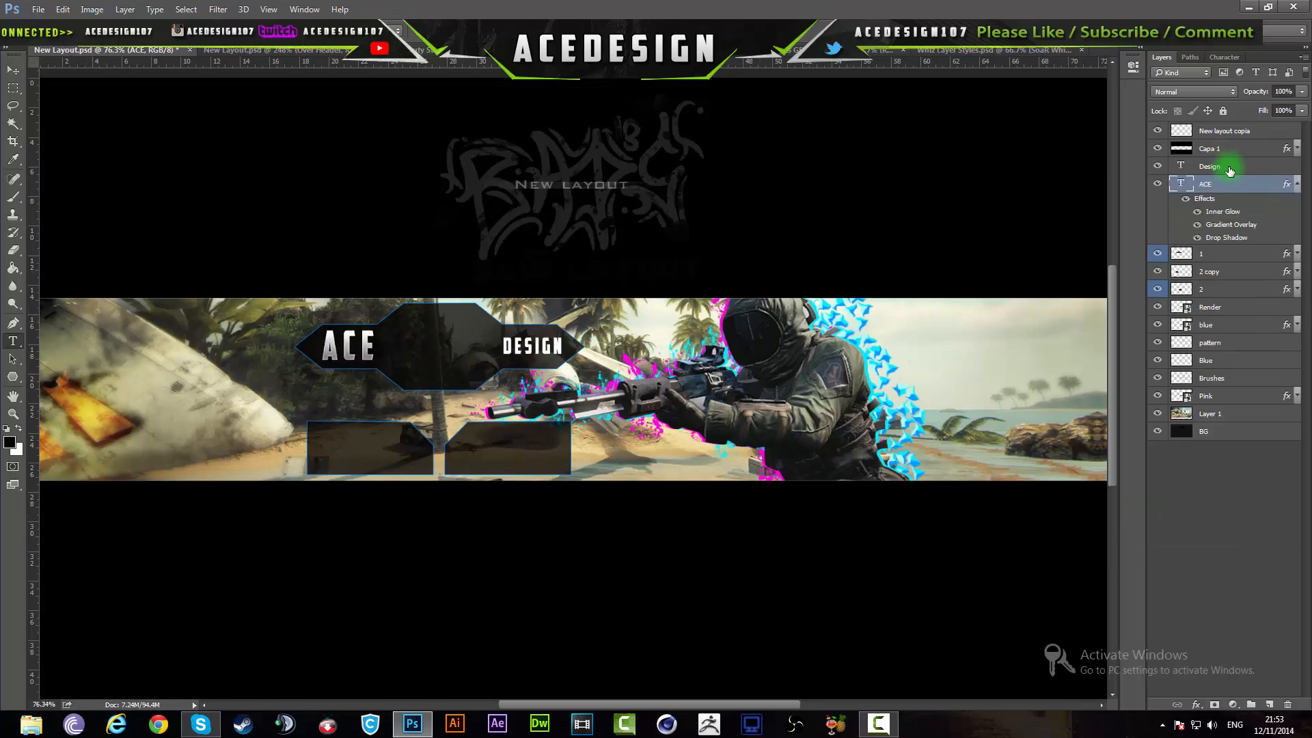
{"action": "right_click", "coordinate": [1229, 168]}
{"action": "left_click", "coordinate": [1180, 544]}
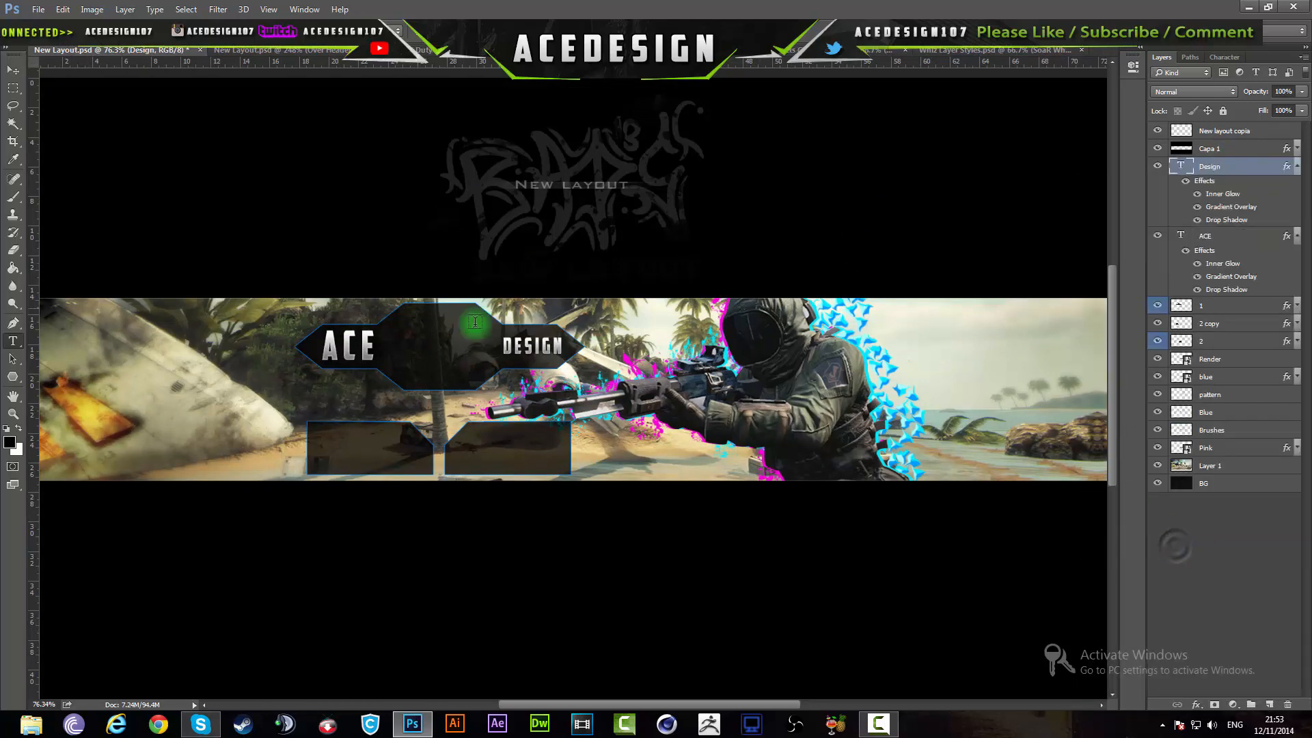
{"action": "scroll", "coordinate": [424, 348], "scroll_direction": "up", "scroll_amount": 3}
{"action": "scroll", "coordinate": [480, 363], "scroll_direction": "down", "scroll_amount": 4}
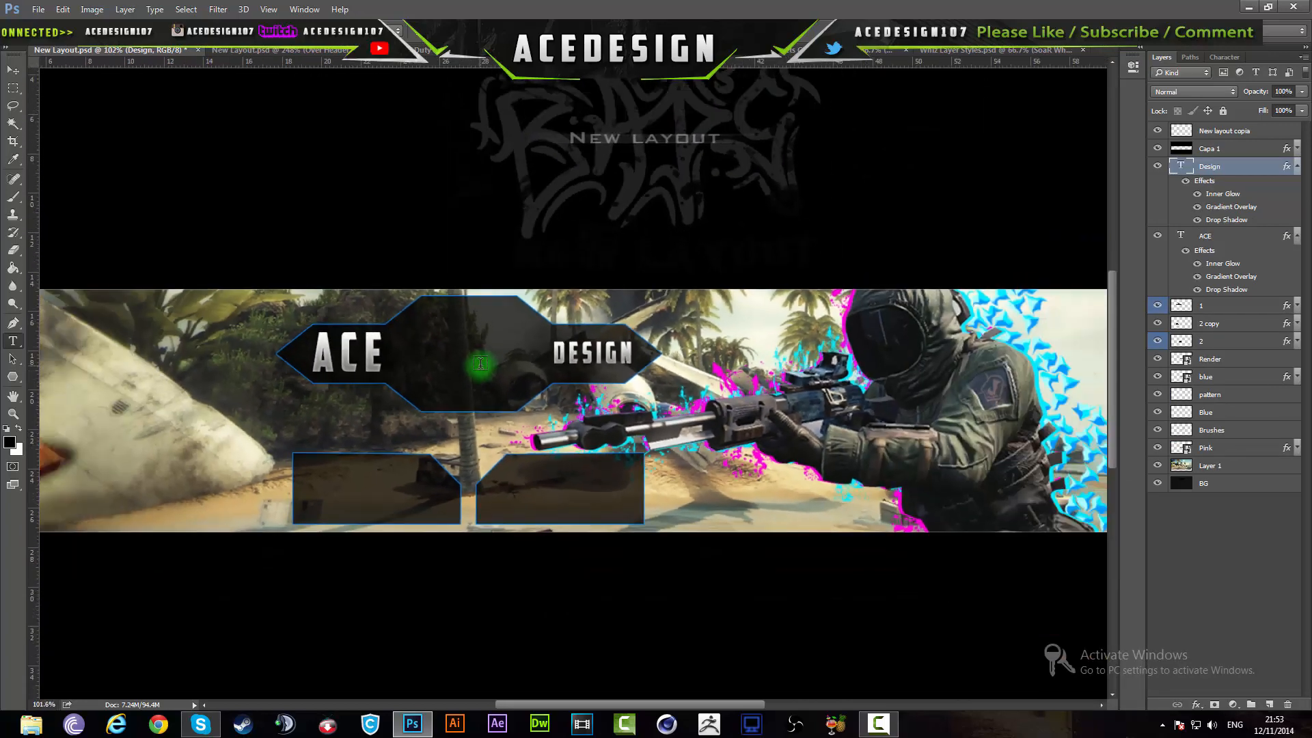
{"action": "scroll", "coordinate": [480, 363], "scroll_direction": "up", "scroll_amount": 1}
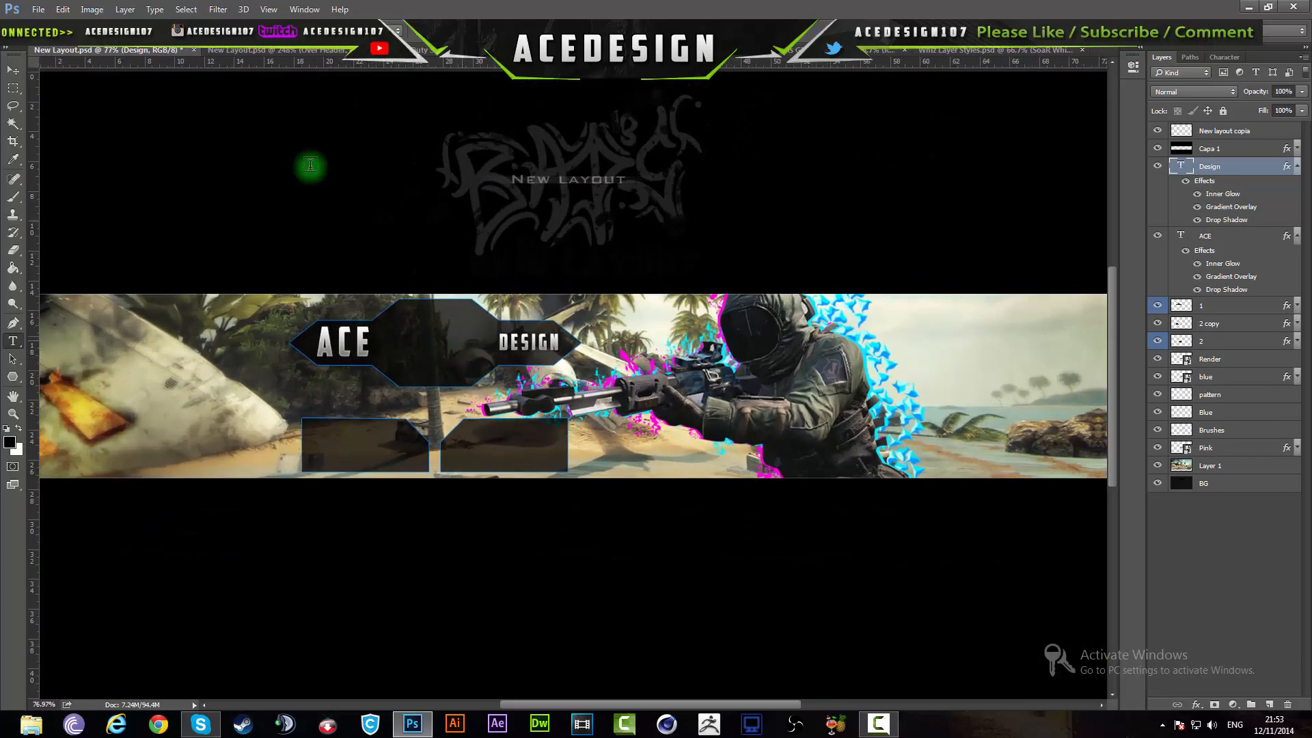
Open the Pack Week 2(3) Photoshop file from the New logo folder inside the Logo folder
{"action": "left_click", "coordinate": [39, 12]}
{"action": "left_click", "coordinate": [51, 41]}
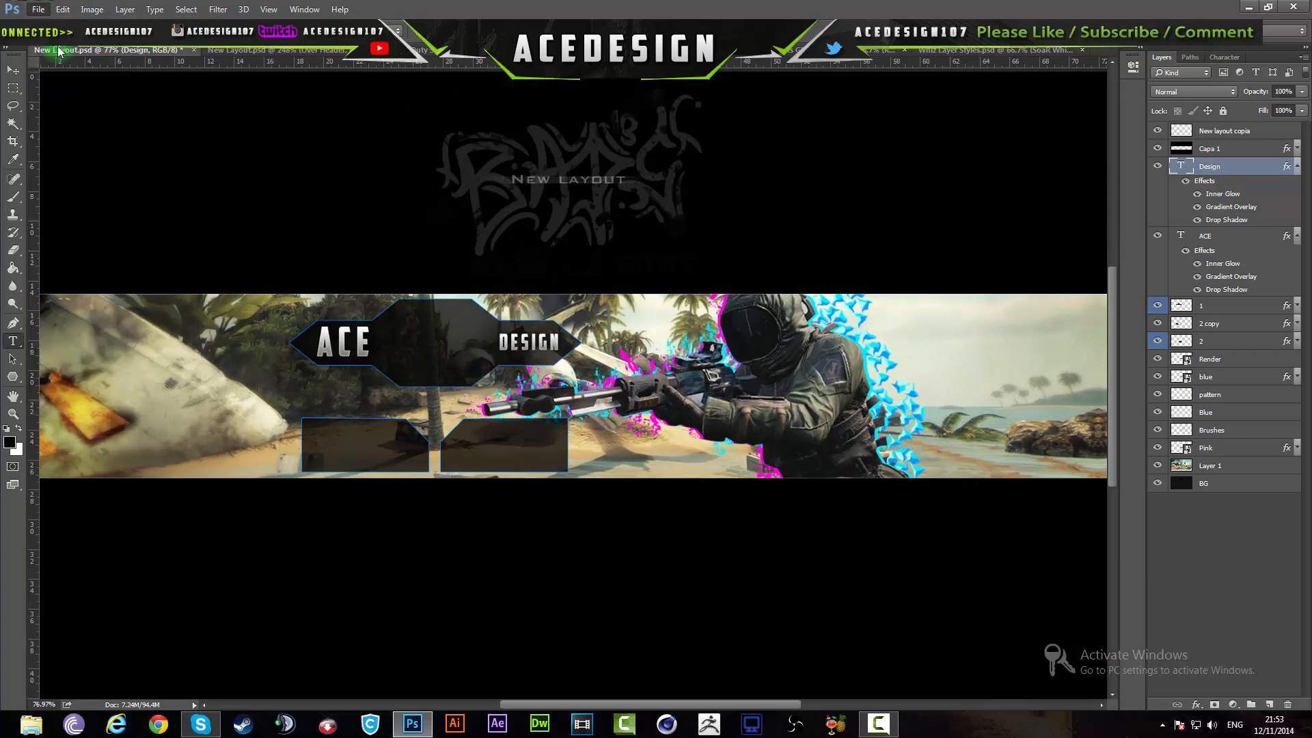
{"action": "left_click", "coordinate": [149, 31]}
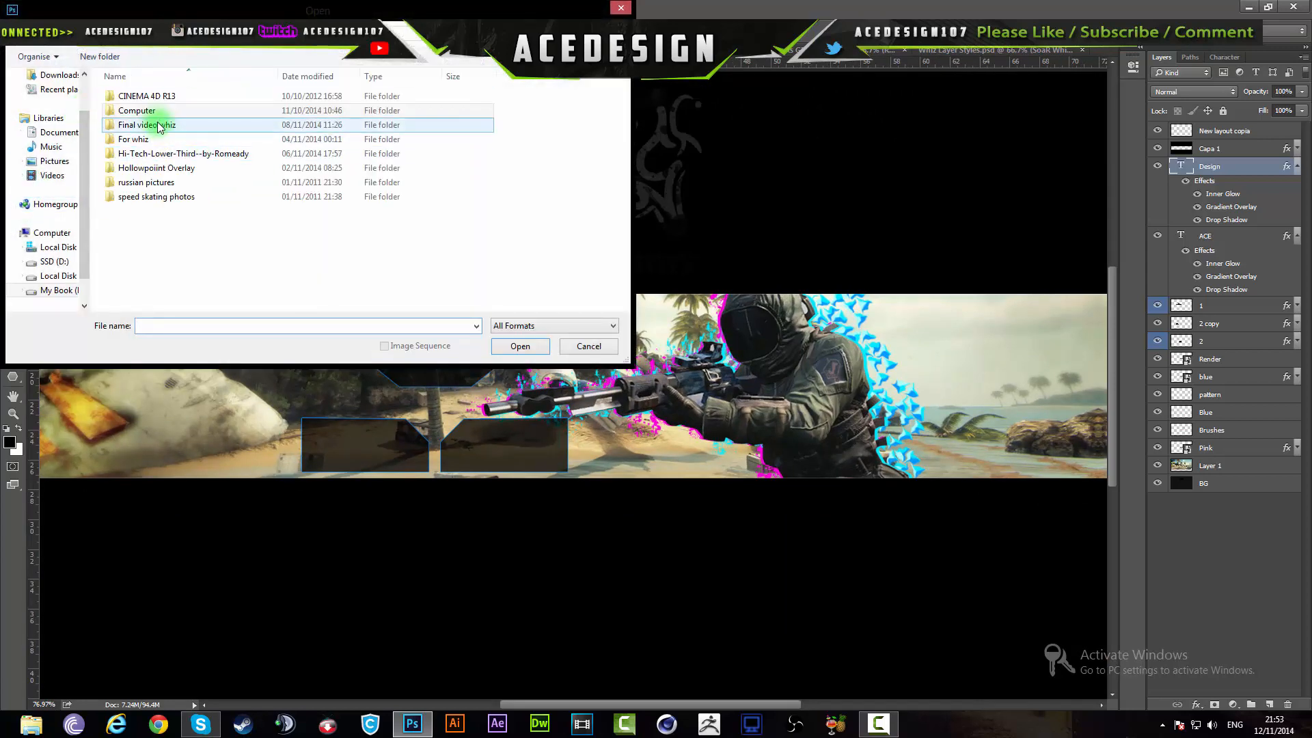
{"action": "double_click", "coordinate": [170, 119]}
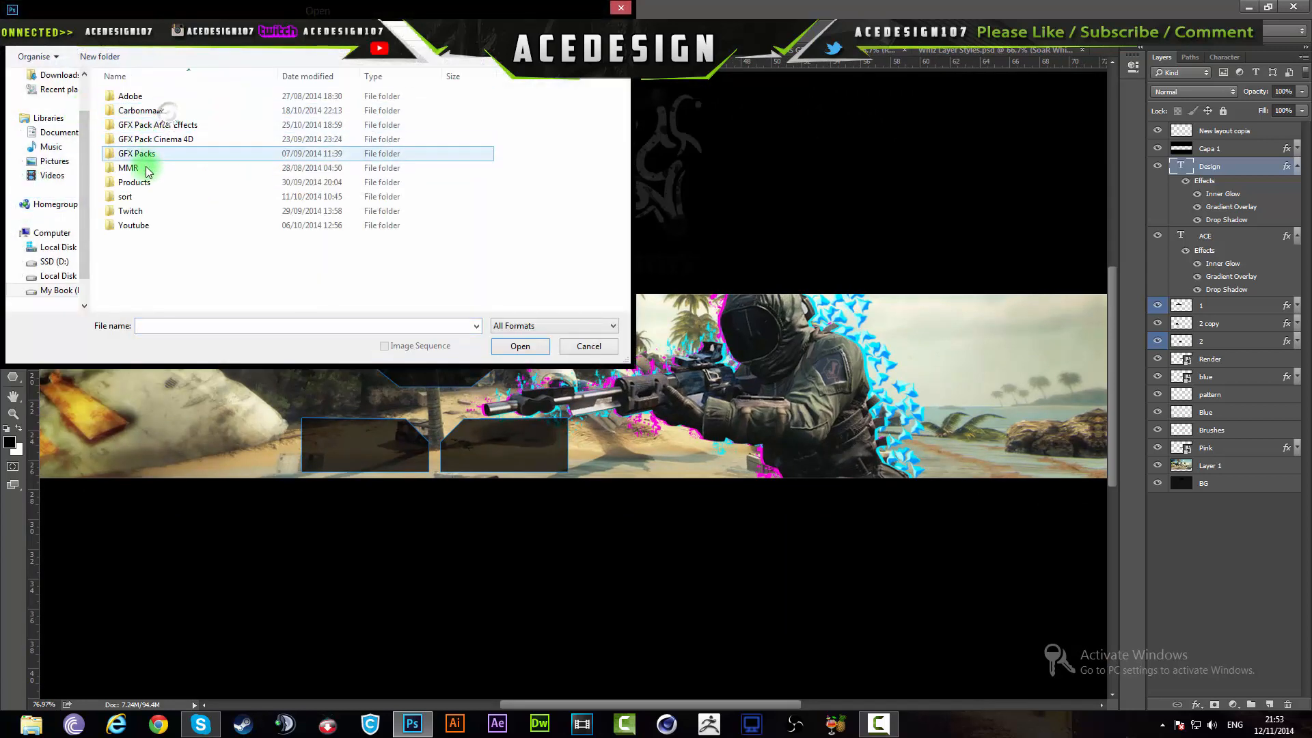
{"action": "double_click", "coordinate": [136, 226]}
{"action": "left_click", "coordinate": [142, 115]}
{"action": "double_click", "coordinate": [144, 124]}
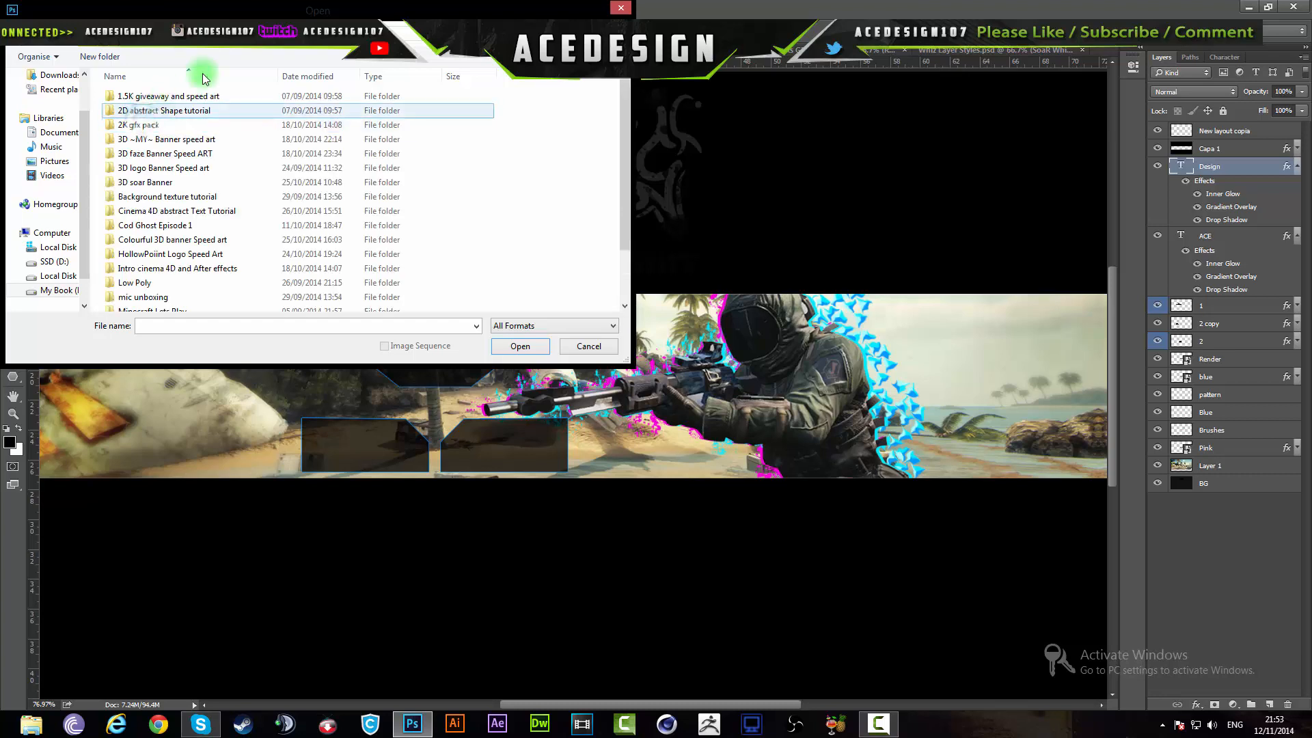
{"action": "left_click", "coordinate": [280, 30]}
{"action": "double_click", "coordinate": [160, 110]}
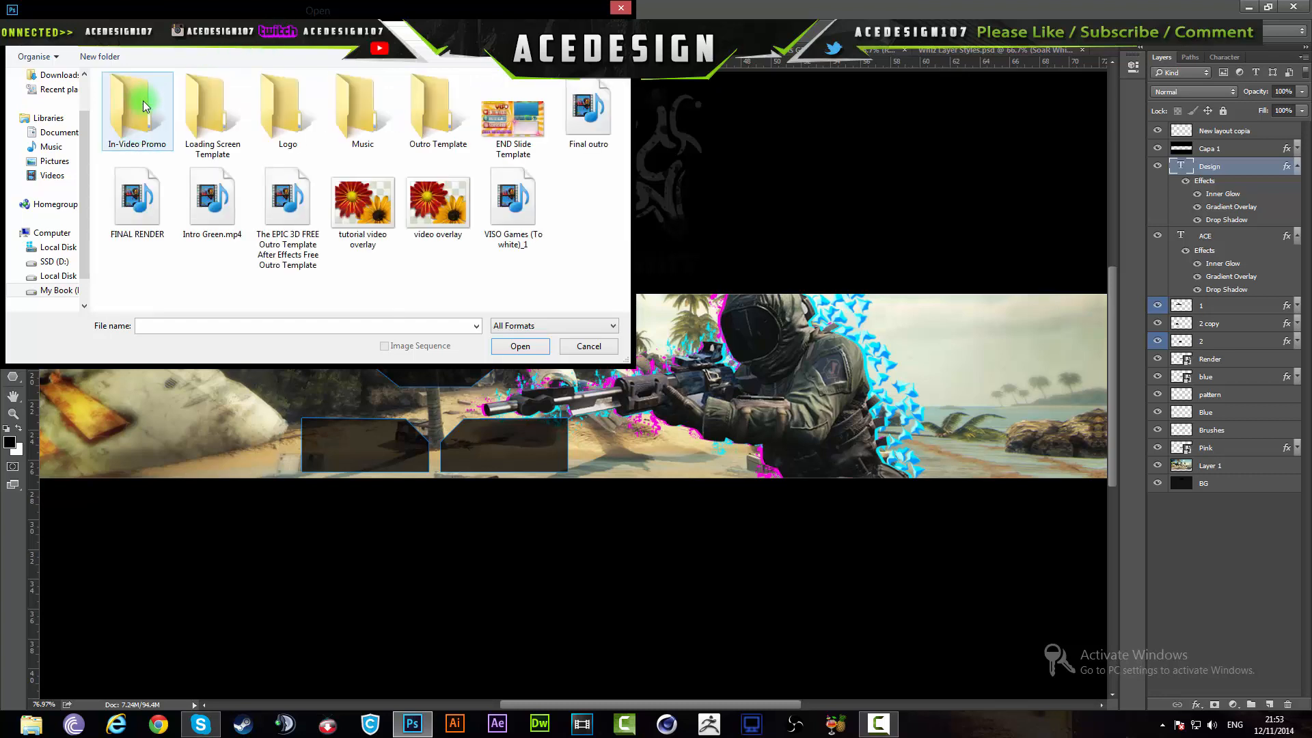
{"action": "double_click", "coordinate": [301, 116]}
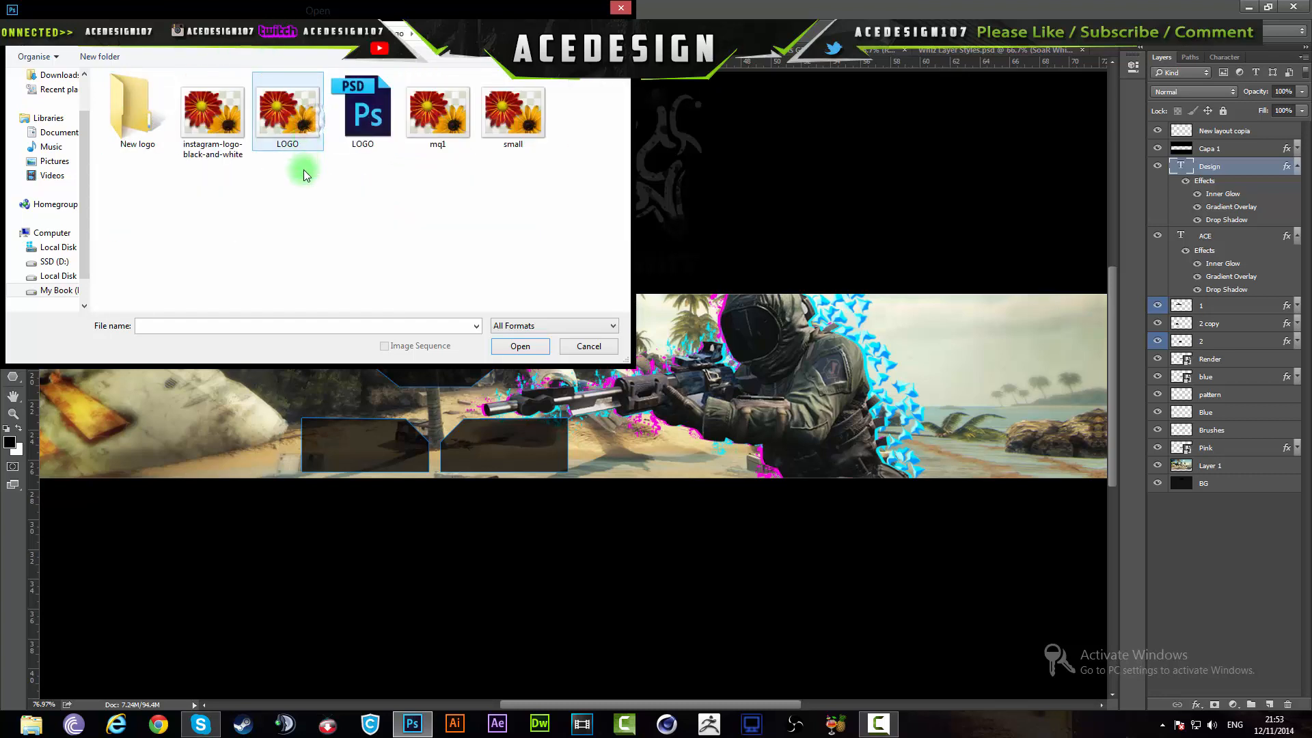
{"action": "double_click", "coordinate": [126, 121]}
{"action": "left_click", "coordinate": [355, 127]}
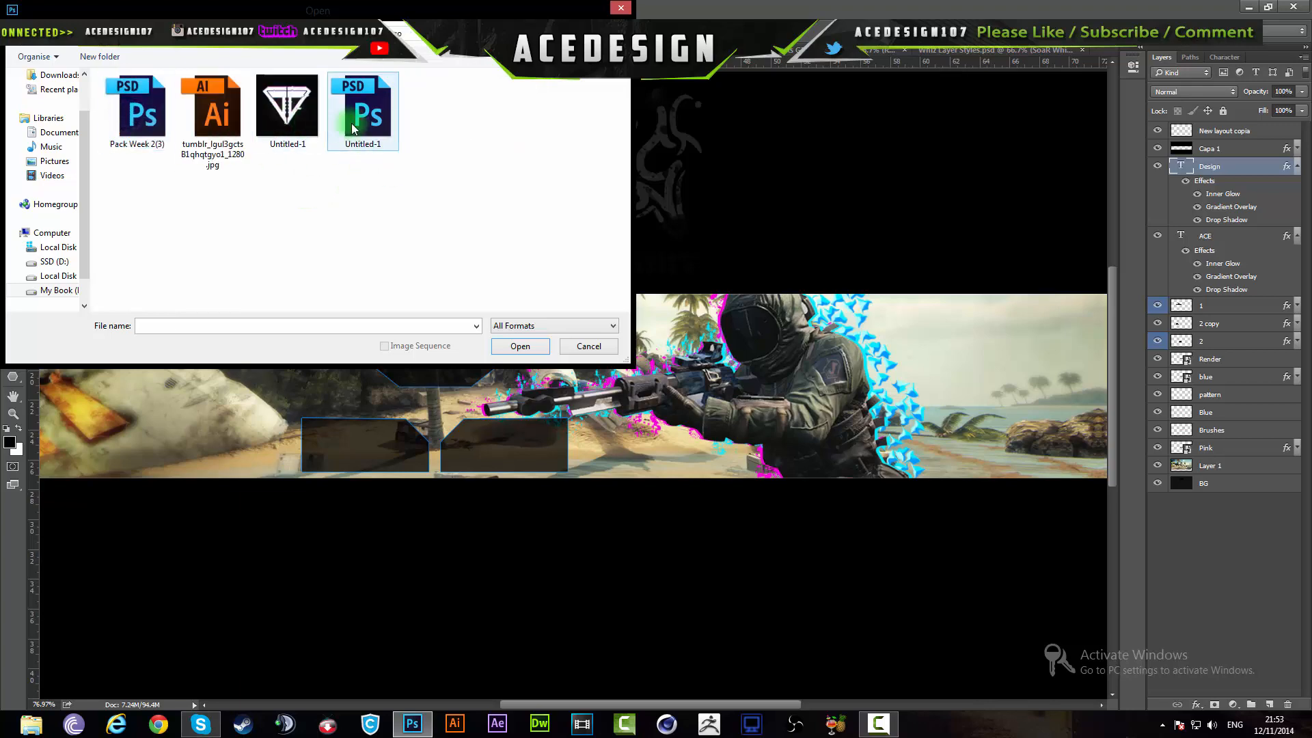
{"action": "double_click", "coordinate": [137, 110]}
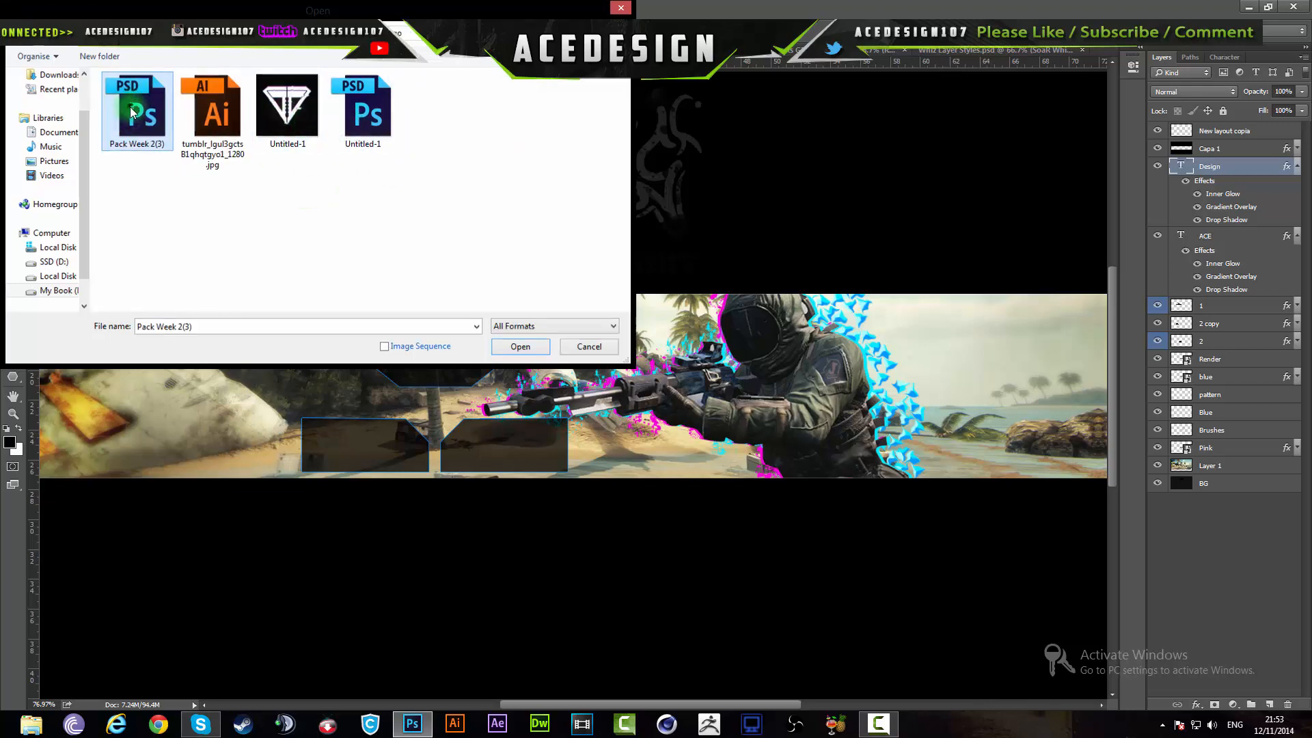
{"action": "left_click", "coordinate": [788, 386]}
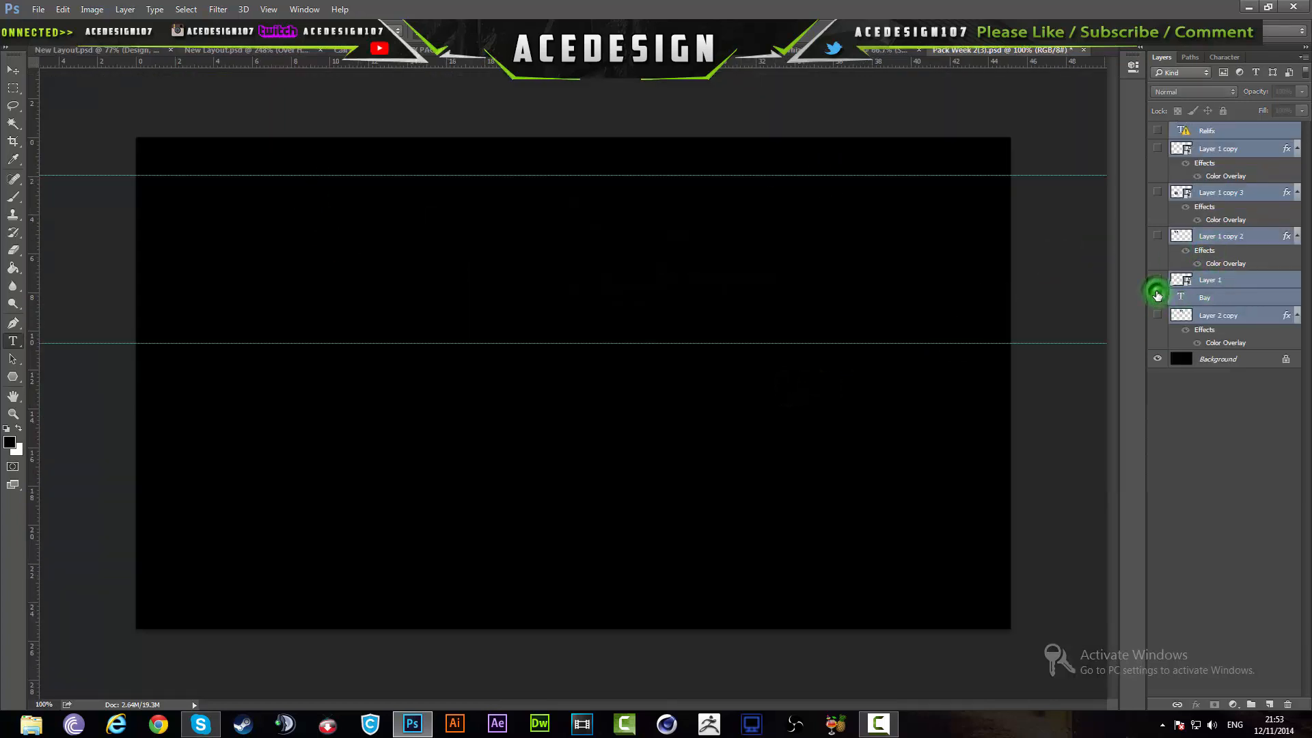
Find the white diamond-shaped logo among the hidden layers, make Layer 1 copy 2 visible and select it
{"action": "left_click", "coordinate": [1156, 279]}
{"action": "left_click", "coordinate": [1157, 279]}
{"action": "left_click", "coordinate": [1156, 315]}
{"action": "left_click", "coordinate": [1157, 315]}
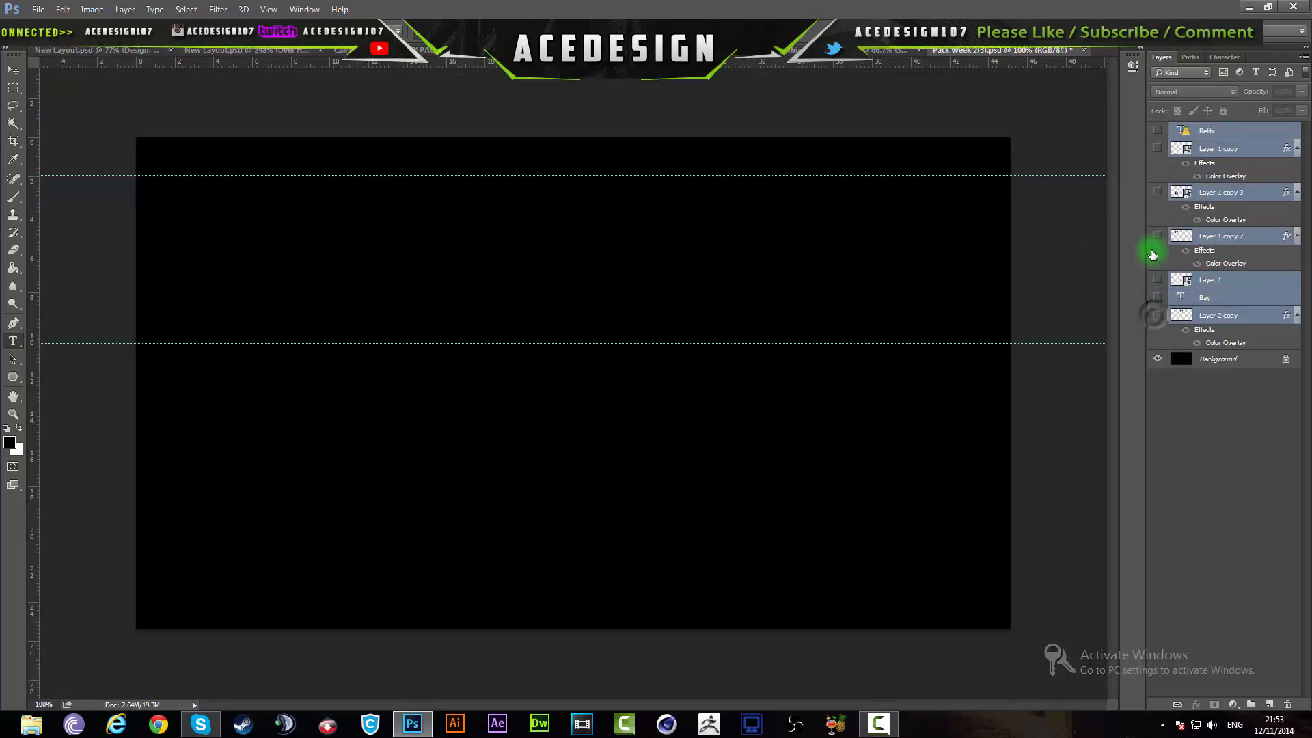
{"action": "left_click", "coordinate": [1157, 236]}
{"action": "left_click", "coordinate": [1156, 236]}
{"action": "left_click", "coordinate": [1156, 235]}
{"action": "left_click", "coordinate": [1230, 236]}
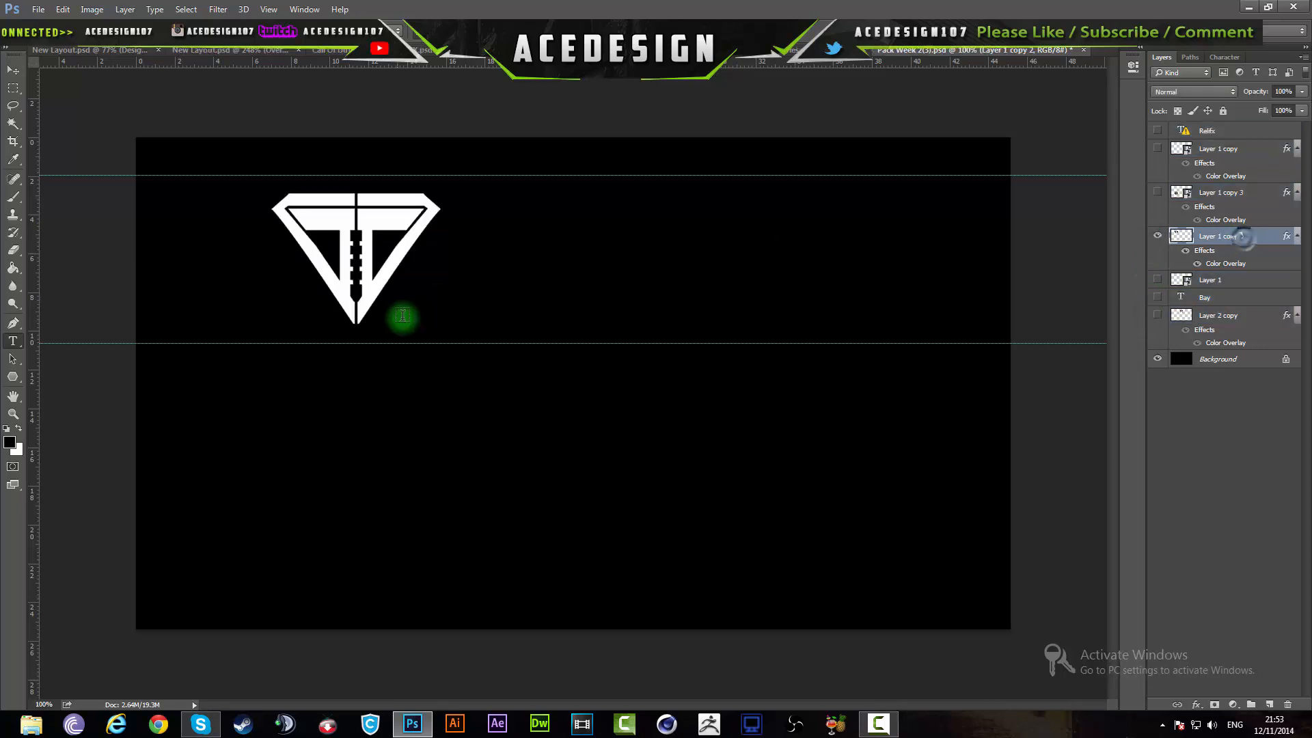
Bring the white diamond logo from Pack Week 2(3) into the New Layout banner over the name plate, and undo its last repositioning
{"action": "left_click_drag", "start_coordinate": [431, 281], "coordinate": [209, 63]}
{"action": "left_click_drag", "start_coordinate": [99, 55], "coordinate": [440, 389]}
{"action": "left_click_drag", "start_coordinate": [440, 389], "coordinate": [490, 354]}
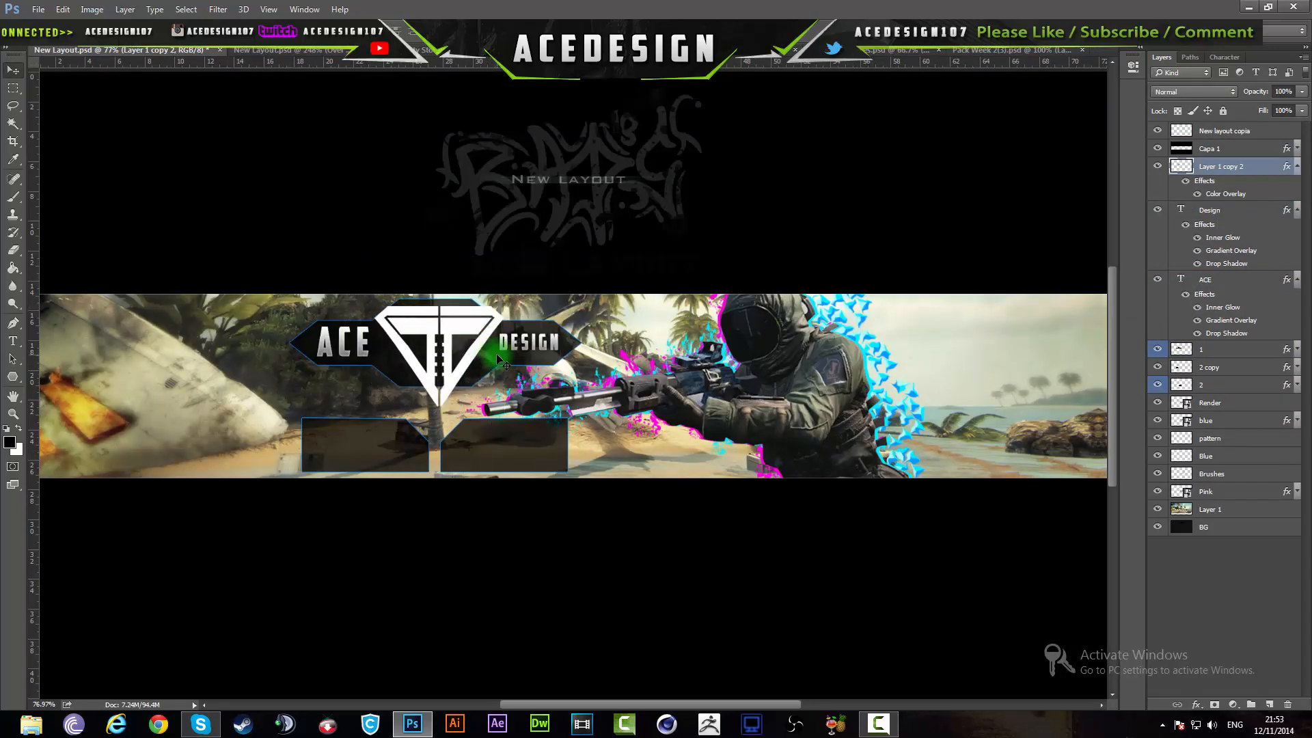
{"action": "scroll", "coordinate": [490, 353], "scroll_direction": "up", "scroll_amount": 5}
{"action": "key", "text": "ctrl+y"}
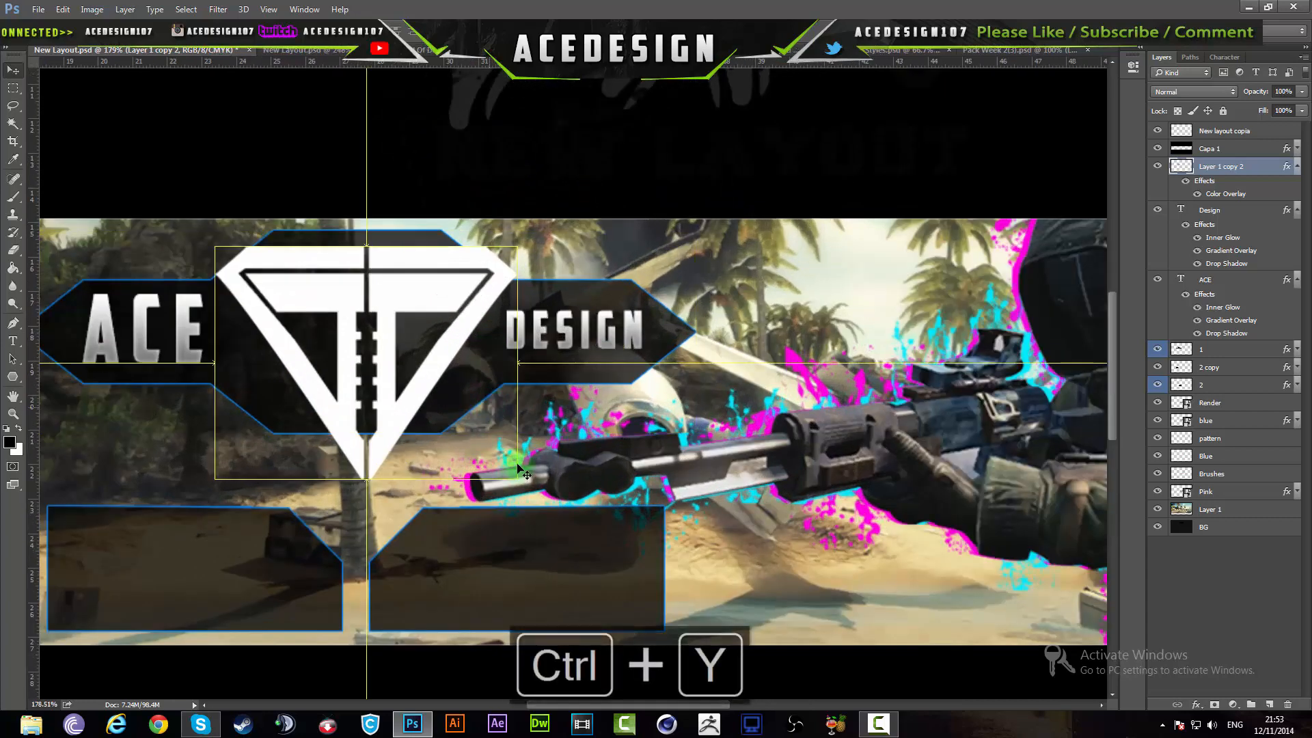
{"action": "key", "text": "ctrl+z"}
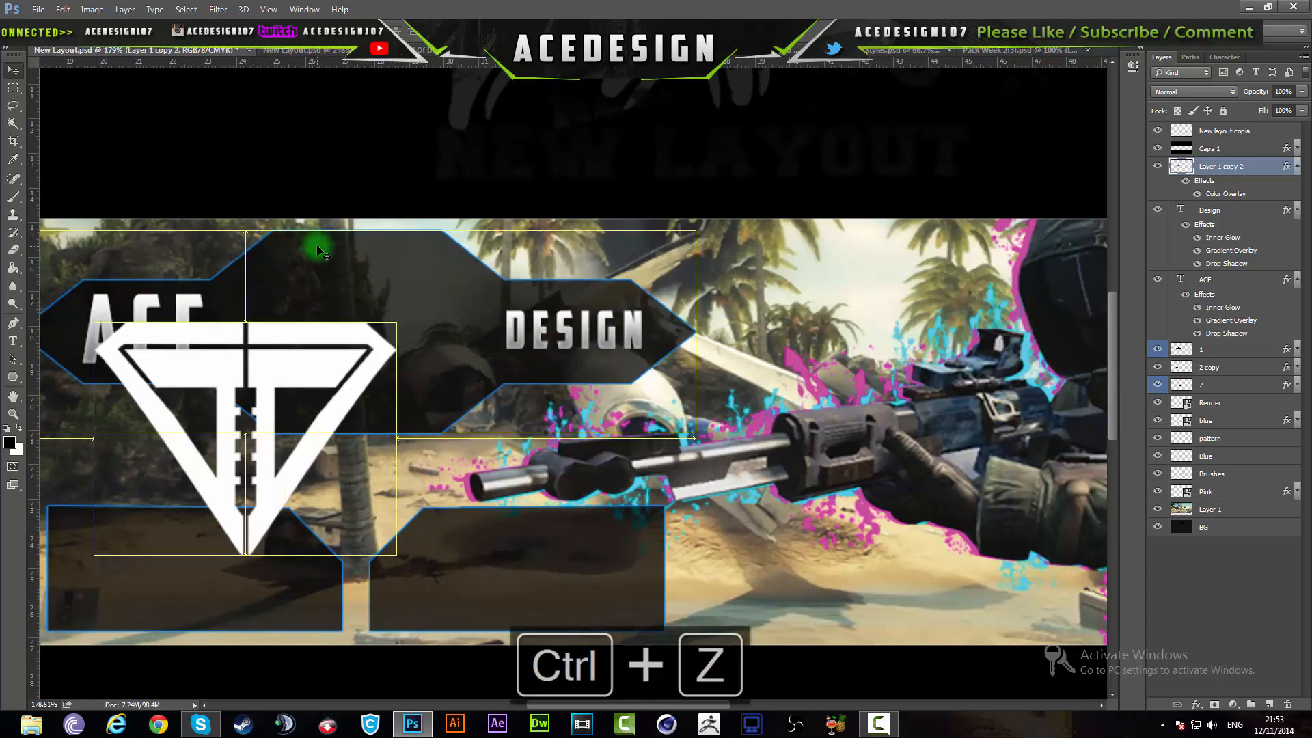
Scale the diamond logo down to fit the central plate and place it between the ACE and DESIGN texts
{"action": "scroll", "coordinate": [328, 410], "scroll_direction": "down", "scroll_amount": 5}
{"action": "scroll", "coordinate": [513, 443], "scroll_direction": "down", "scroll_amount": 2}
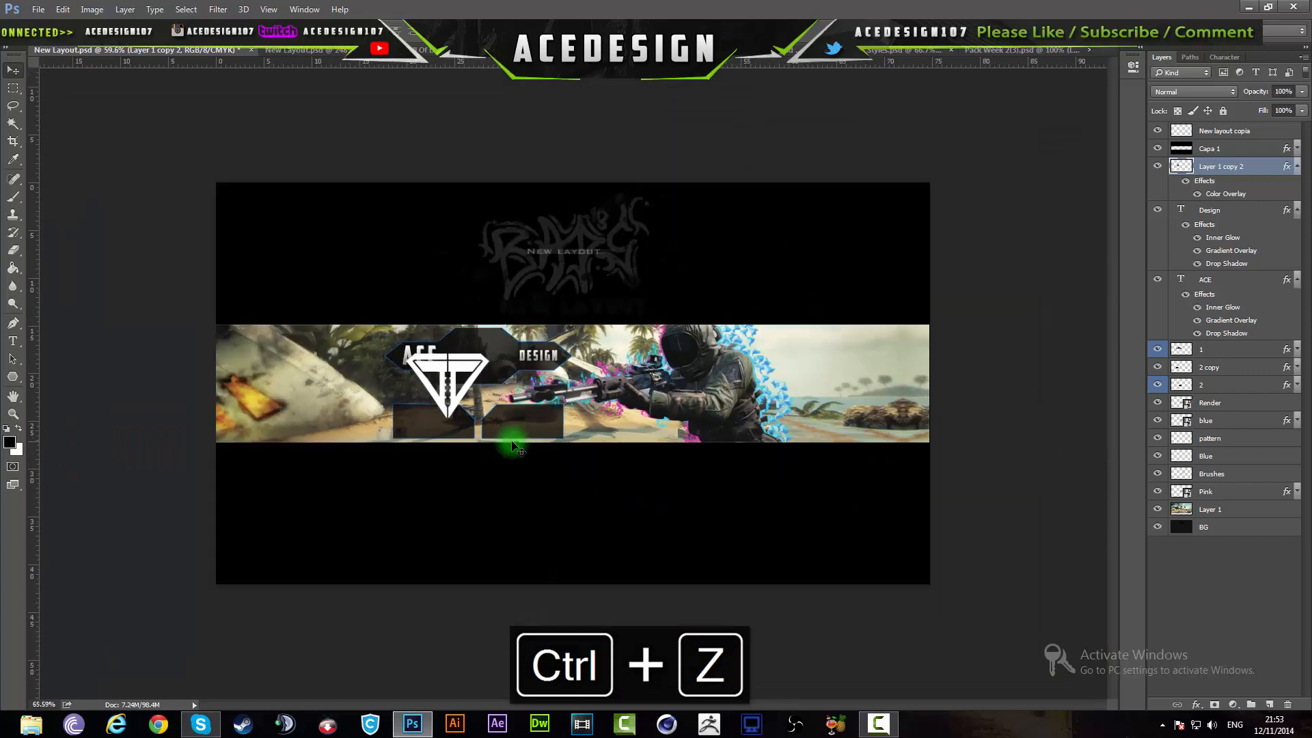
{"action": "scroll", "coordinate": [512, 440], "scroll_direction": "up", "scroll_amount": 5}
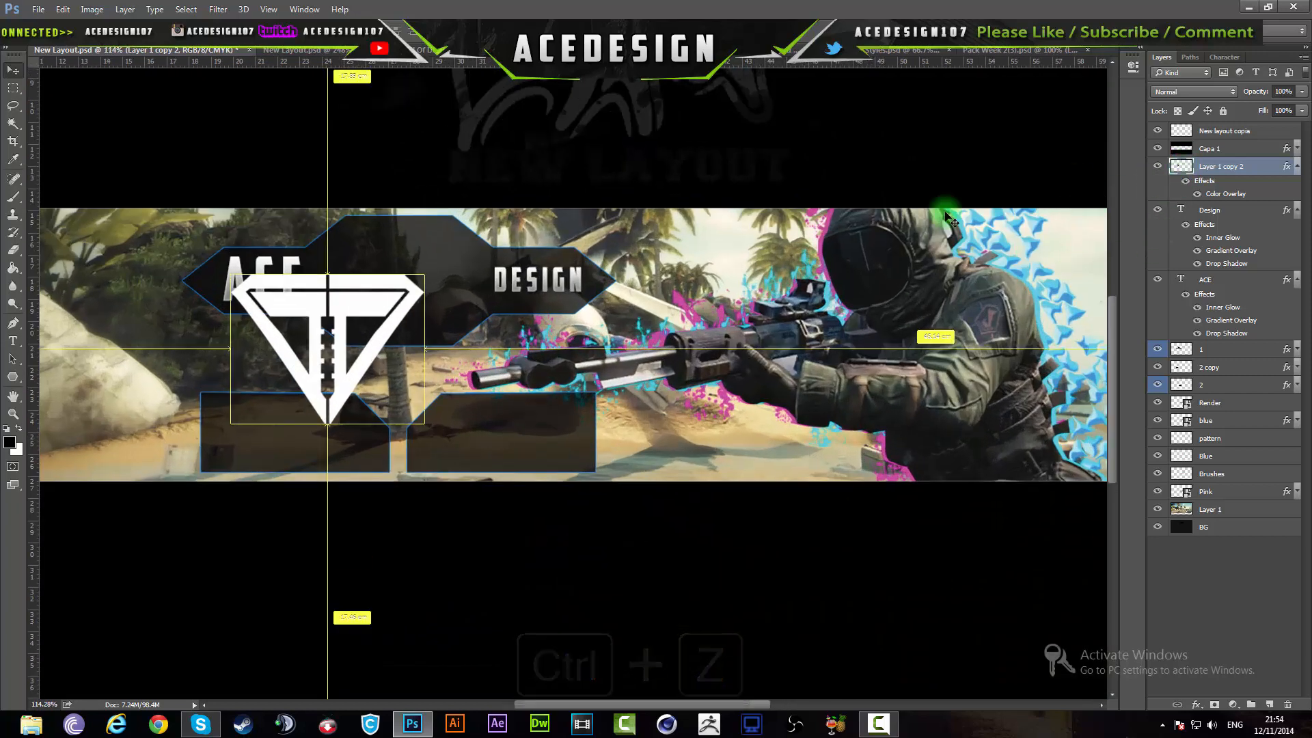
{"action": "key", "text": "ctrl+t"}
{"action": "left_click_drag", "start_coordinate": [422, 422], "coordinate": [469, 335]}
{"action": "left_click_drag", "start_coordinate": [336, 232], "coordinate": [327, 225]}
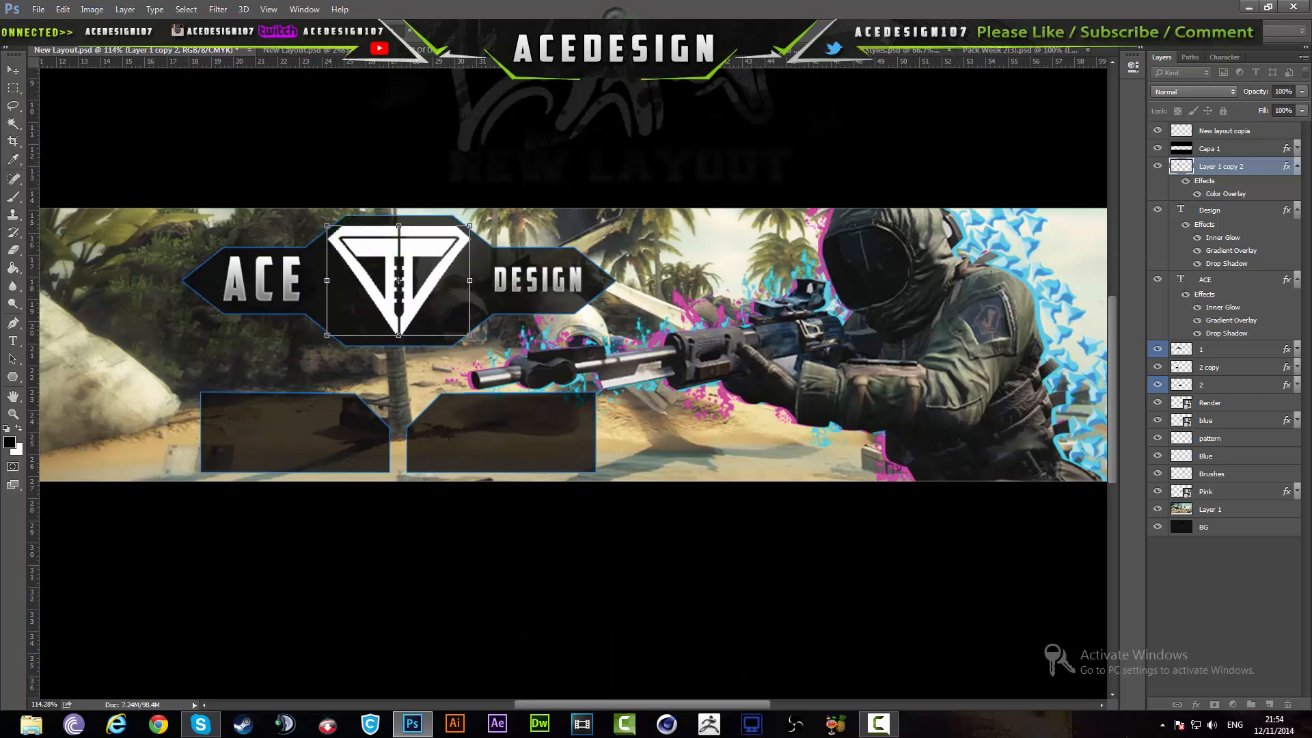
{"action": "key", "text": "Return"}
Nudge the diamond logo slightly right and down to centre it within the dark plate
{"action": "key", "text": "ctrl+t"}
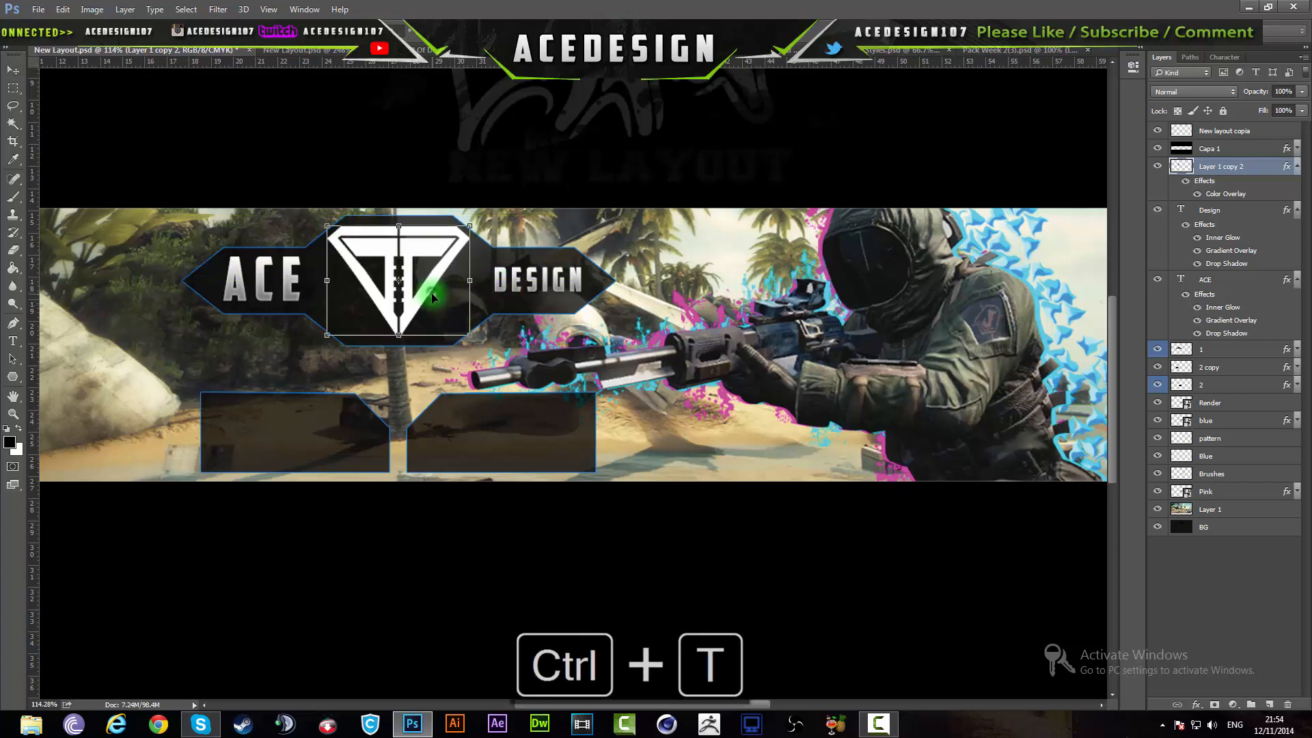
{"action": "left_click_drag", "start_coordinate": [431, 293], "coordinate": [432, 294]}
{"action": "key", "text": "Right"}
{"action": "key", "text": "Right"}
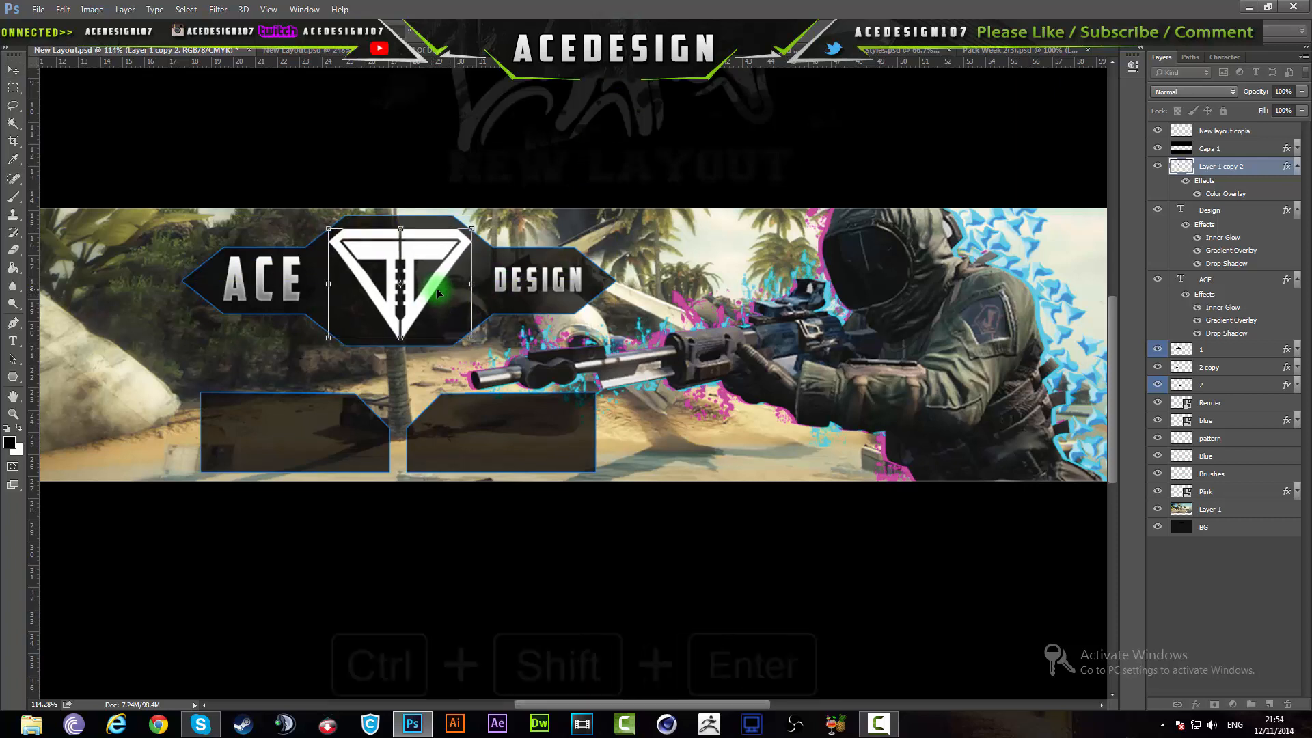
{"action": "key", "text": "ctrl+shift+Return"}
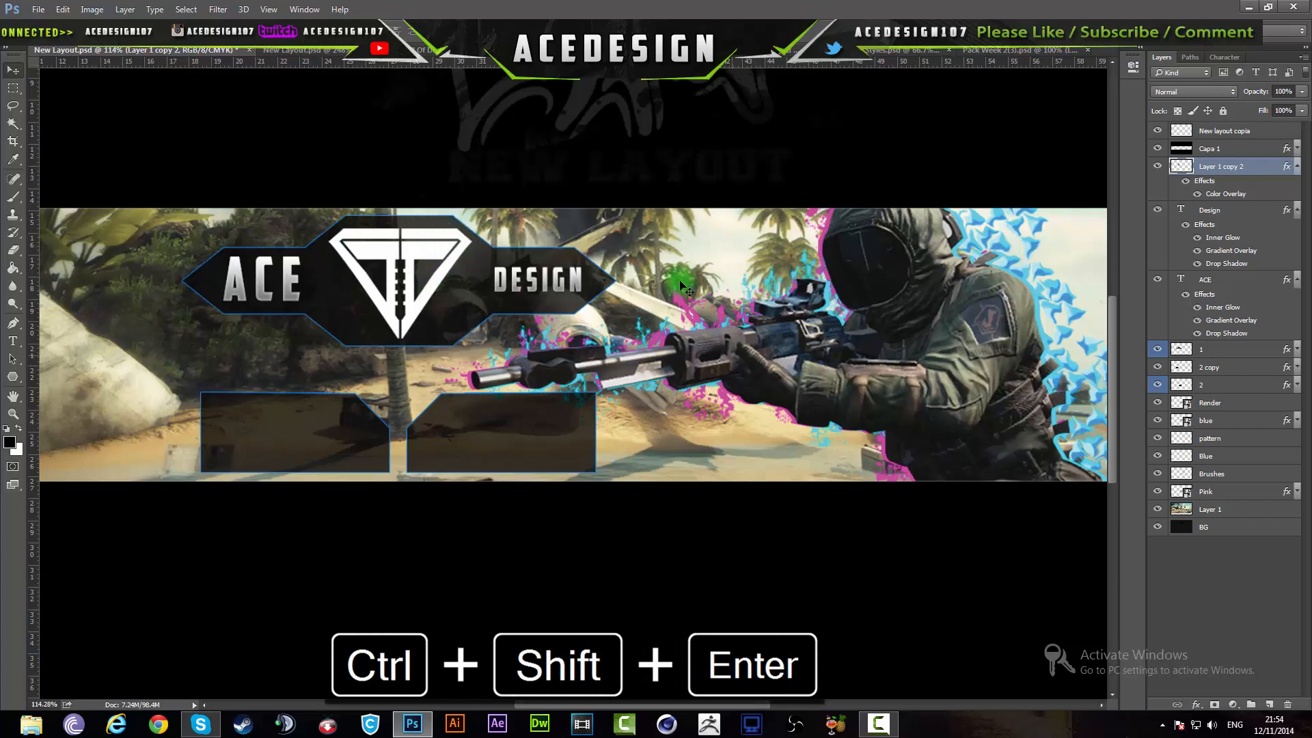
{"action": "scroll", "coordinate": [569, 334], "scroll_direction": "up", "scroll_amount": 1}
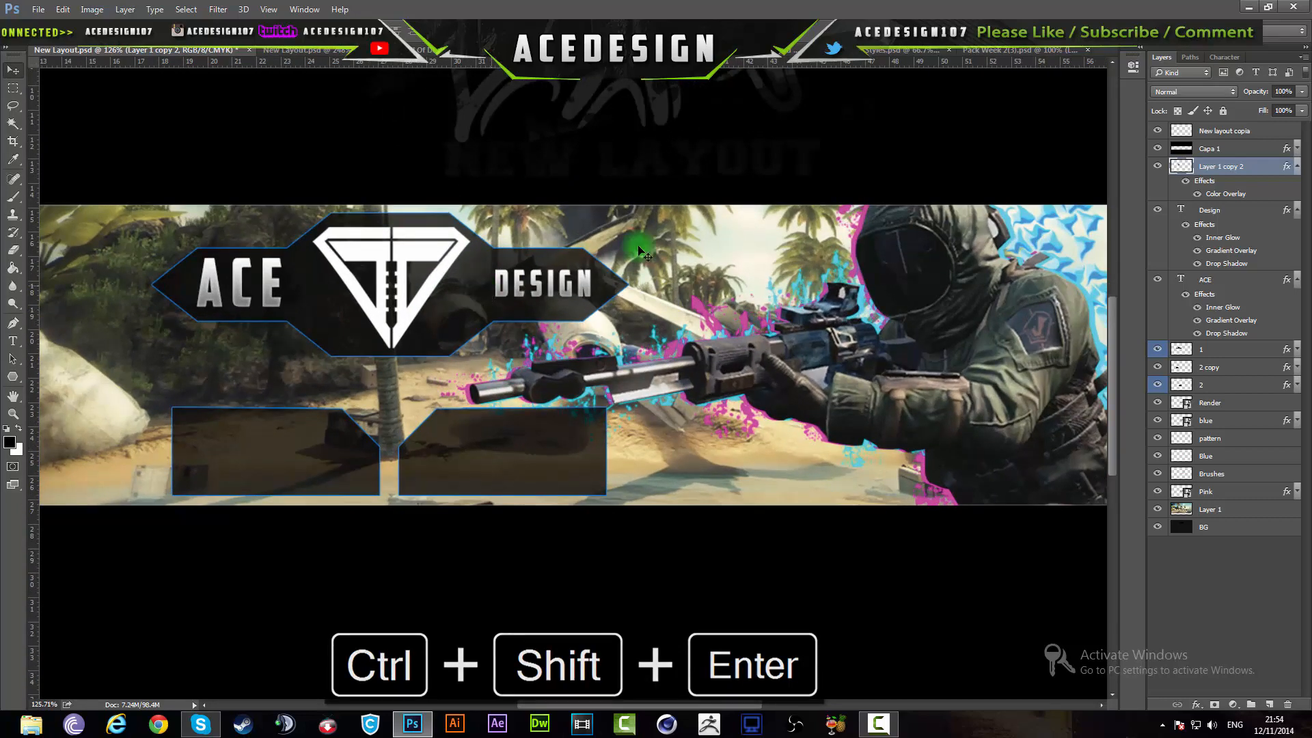
Check the logo styling in the SoaR Whiz layout, and collapse the effects of the ACE and Design layers in the banner document
{"action": "left_click", "coordinate": [344, 50]}
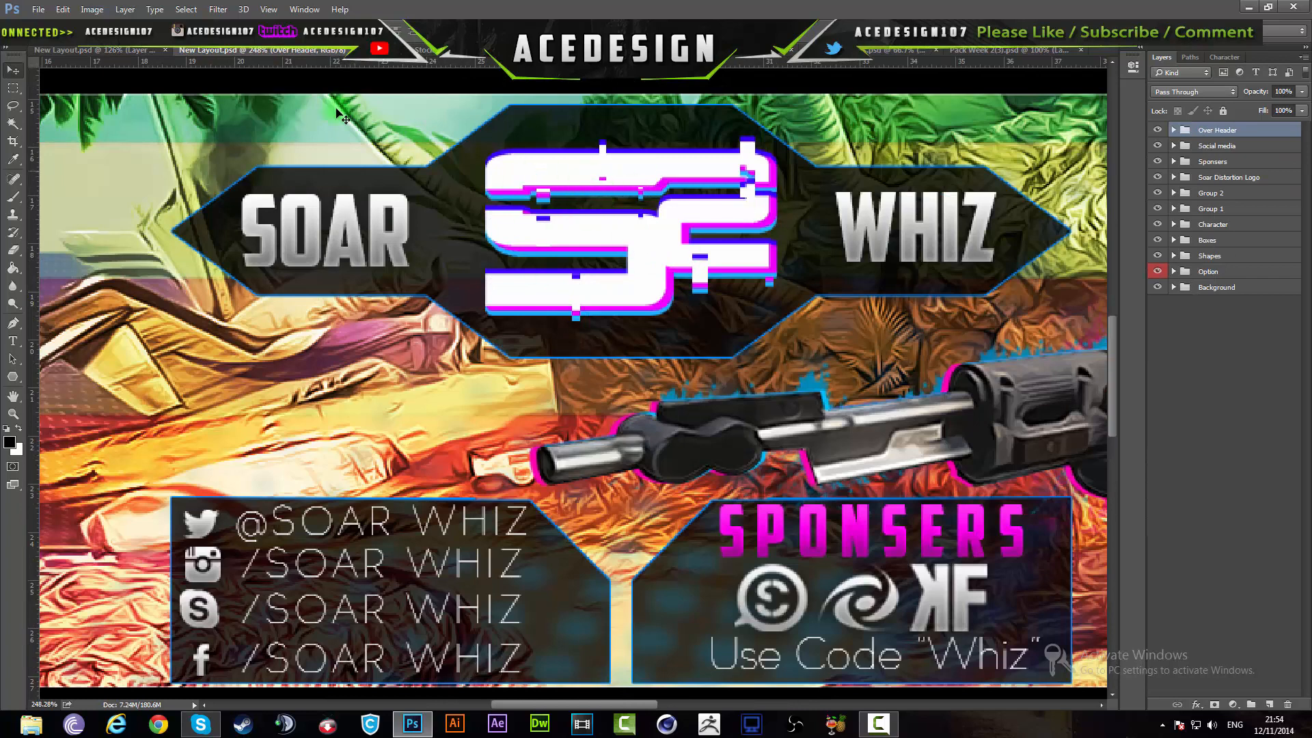
{"action": "left_click", "coordinate": [122, 52]}
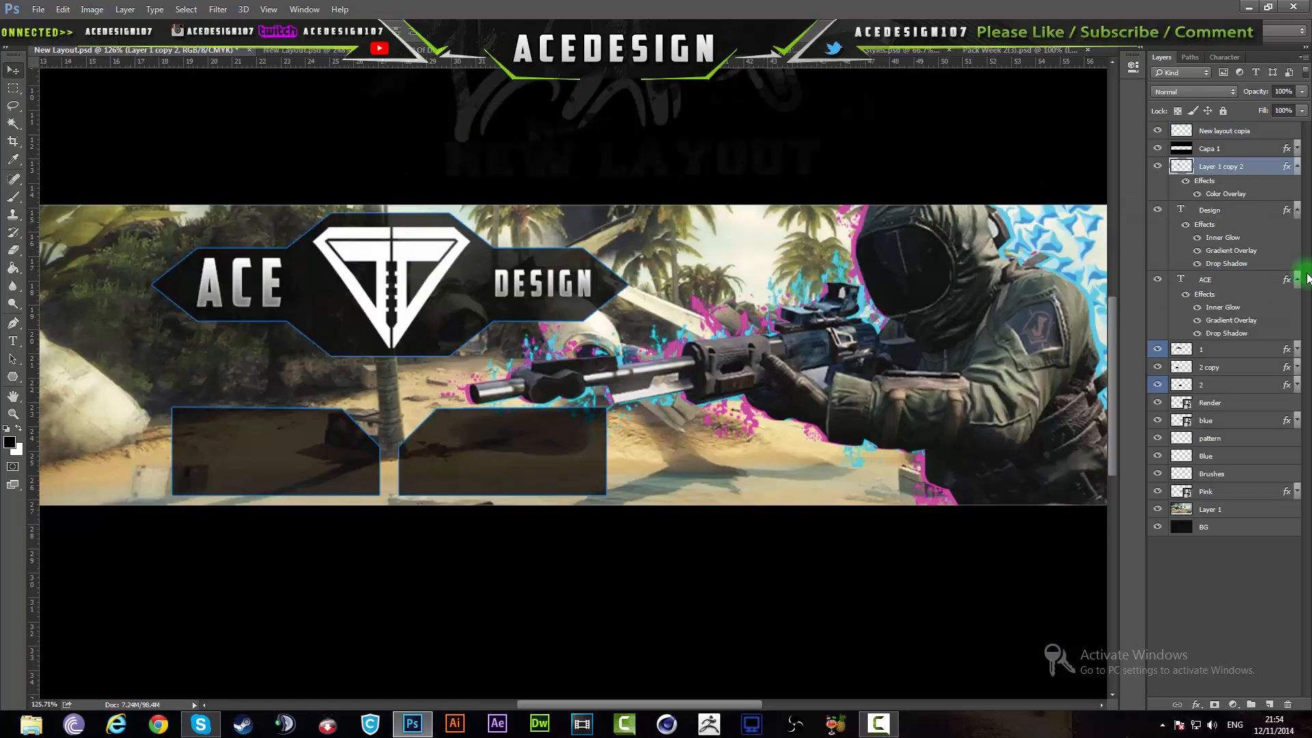
{"action": "left_click", "coordinate": [1296, 278]}
{"action": "left_click", "coordinate": [1296, 210]}
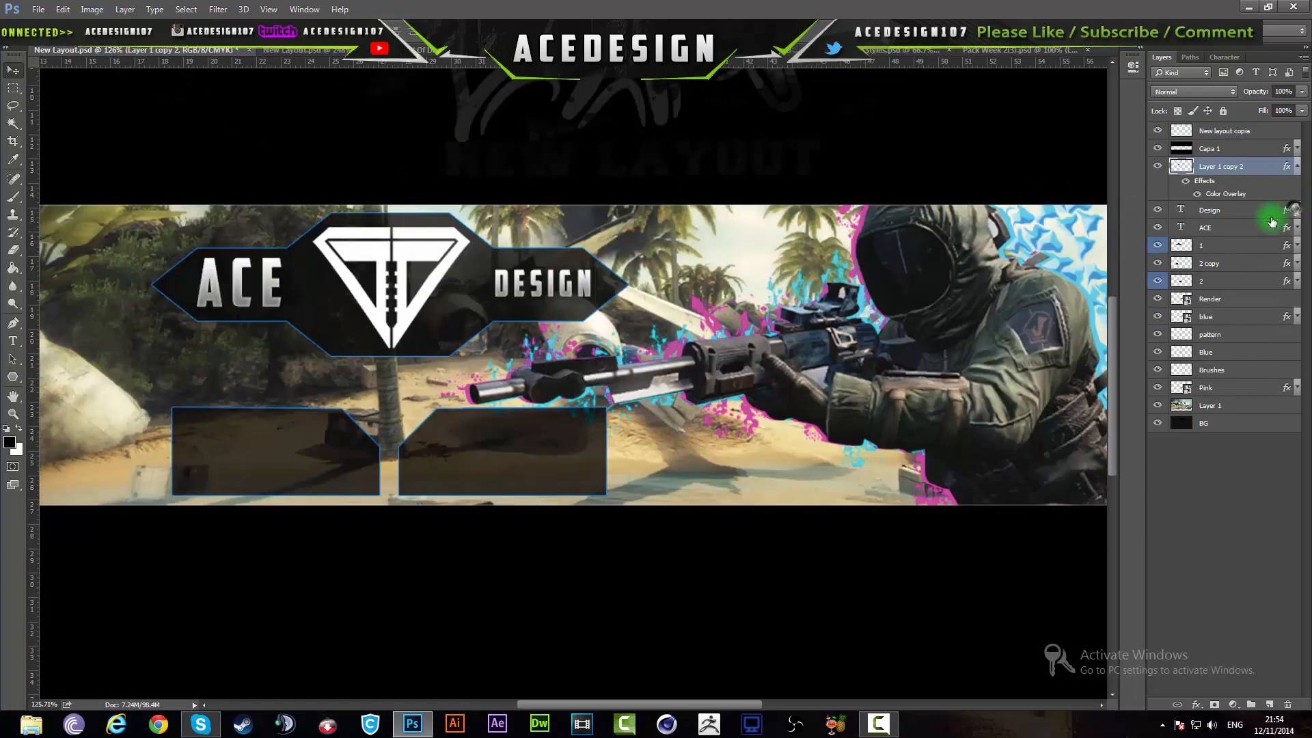
Duplicate the diamond logo layer and give the copy a bright blue Color Overlay
{"action": "key", "text": "ctrl+j"}
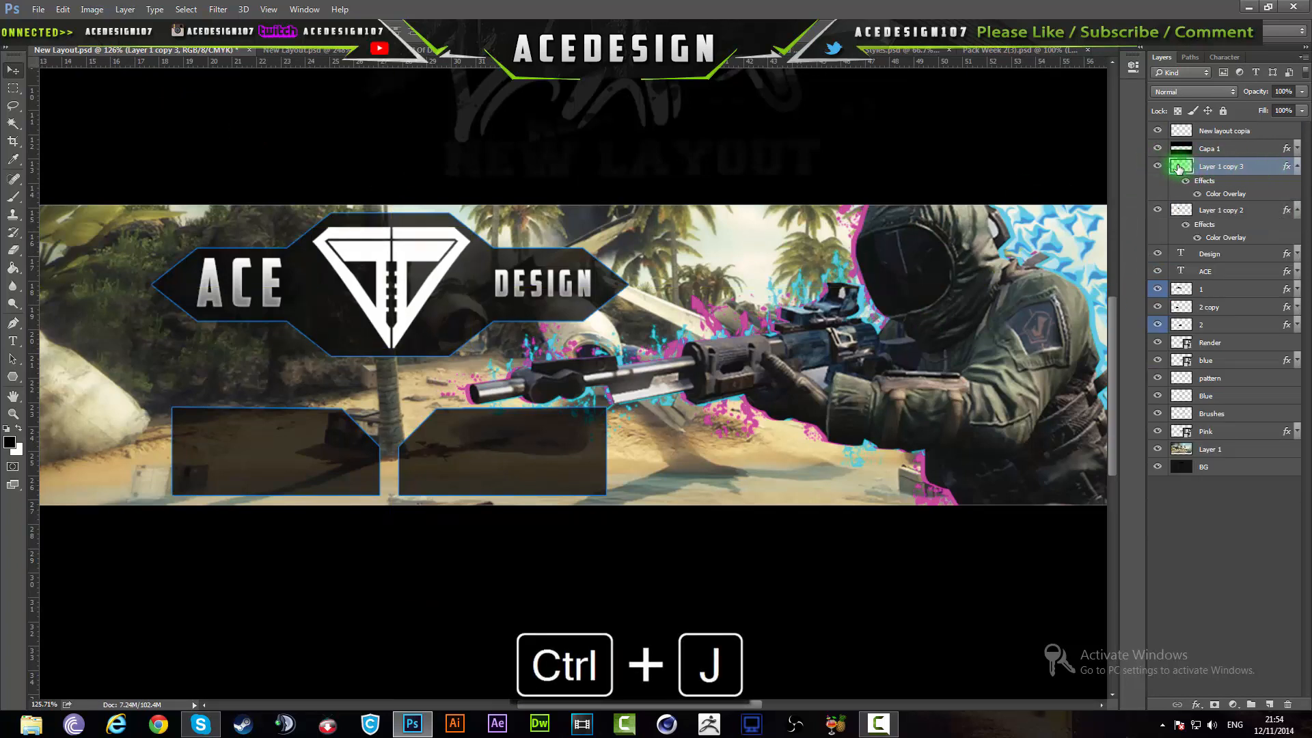
{"action": "left_click", "coordinate": [1157, 170]}
{"action": "left_click", "coordinate": [1157, 169]}
{"action": "left_click", "coordinate": [1156, 169]}
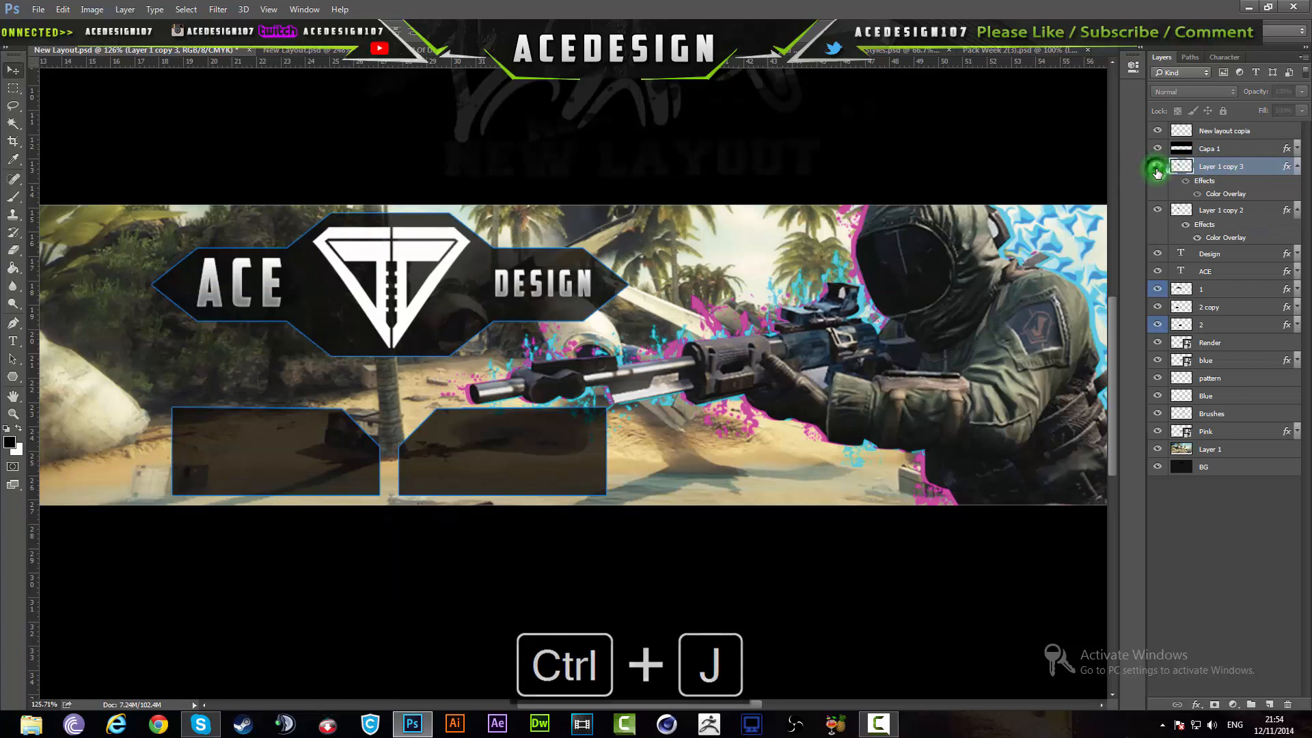
{"action": "left_click", "coordinate": [1156, 170]}
{"action": "double_click", "coordinate": [1276, 175]}
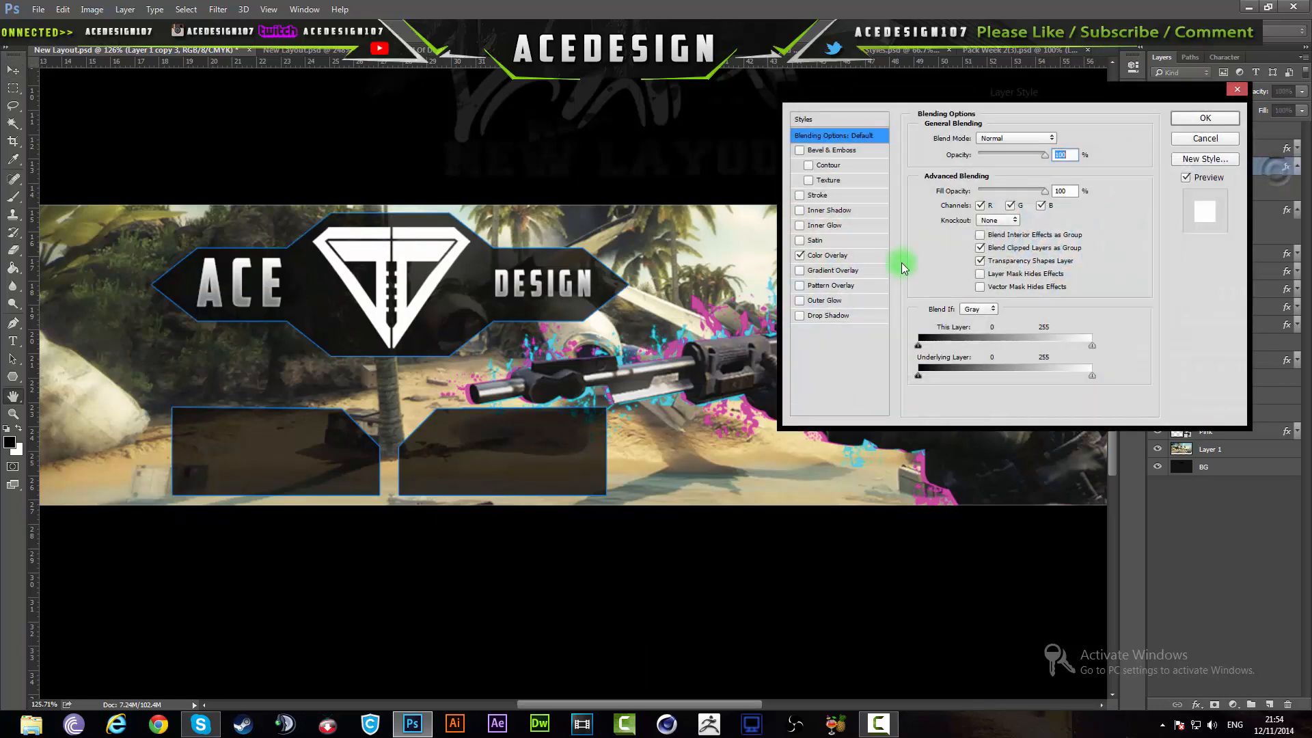
{"action": "left_click", "coordinate": [813, 257]}
{"action": "left_click", "coordinate": [1068, 142]}
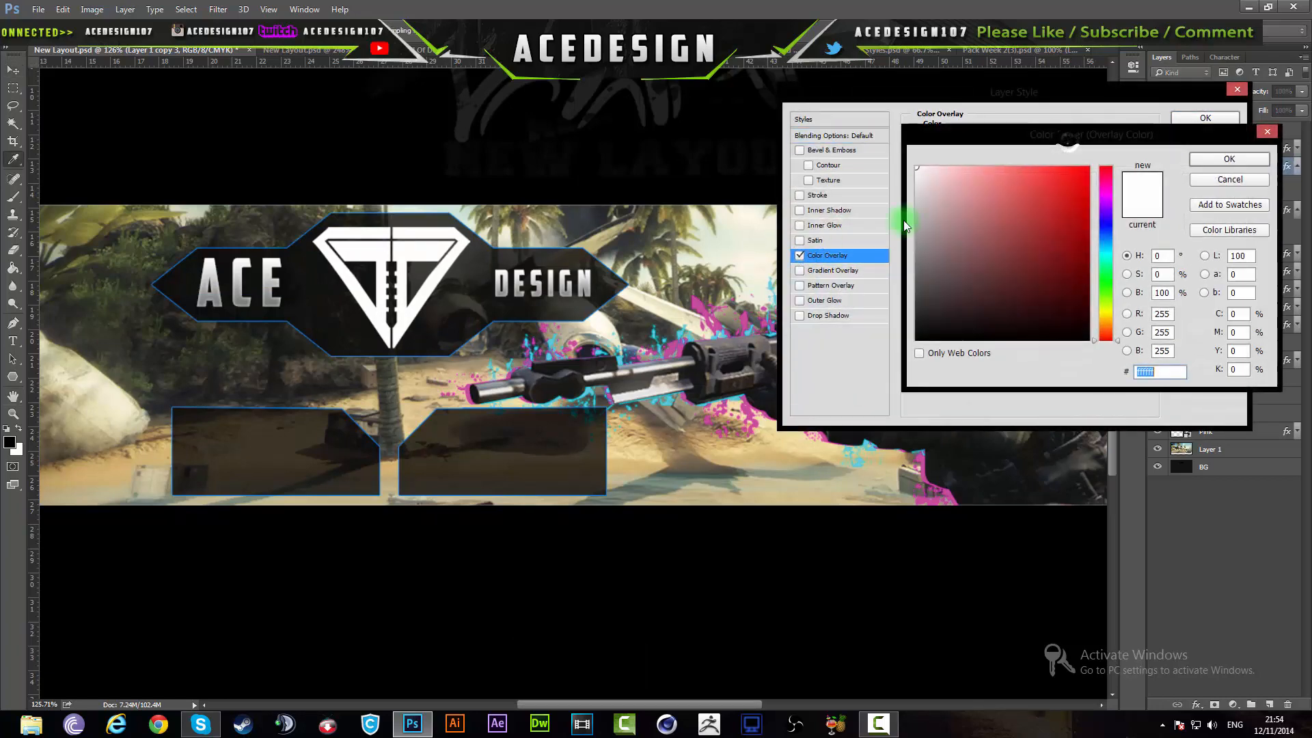
{"action": "left_click", "coordinate": [1108, 248]}
{"action": "left_click_drag", "start_coordinate": [1058, 194], "coordinate": [1222, 123]}
{"action": "left_click", "coordinate": [1242, 154]}
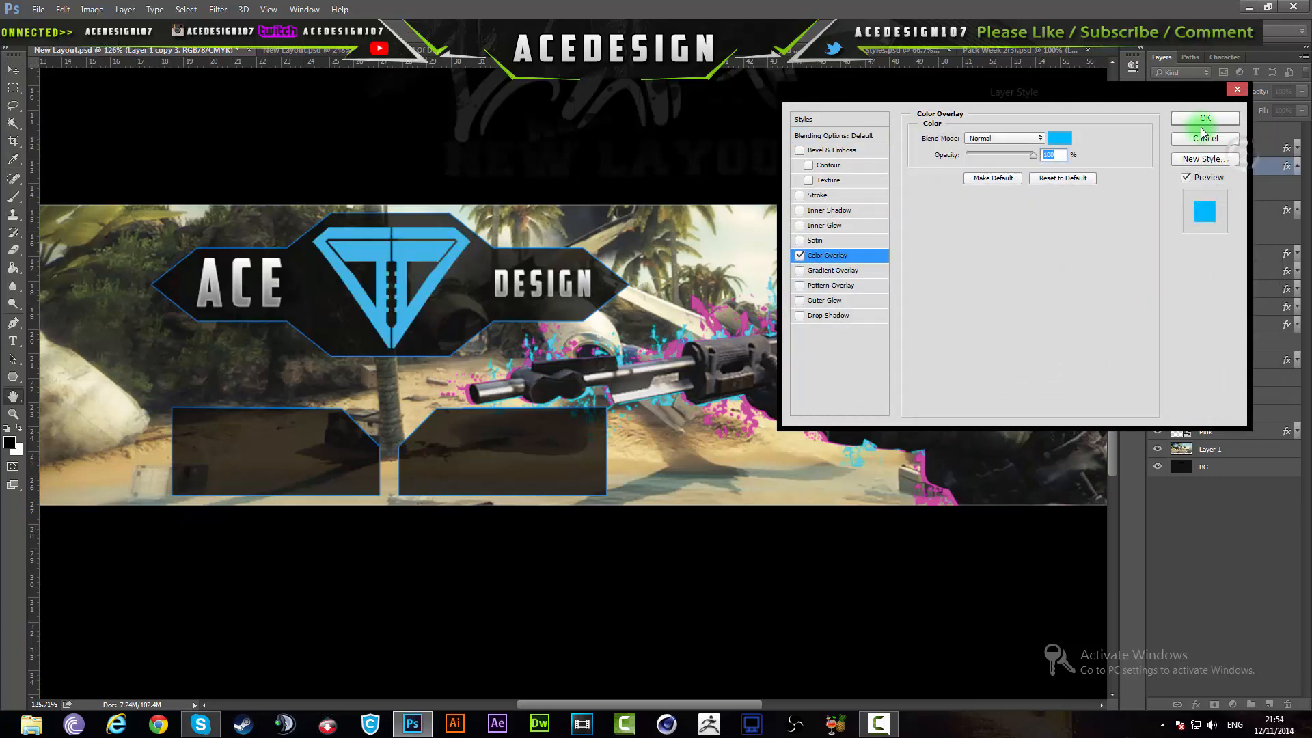
{"action": "left_click", "coordinate": [1205, 120]}
Offset the blue logo copy slightly to the right and place it beneath the white logo in the layer order
{"action": "key", "text": "ctrl+t"}
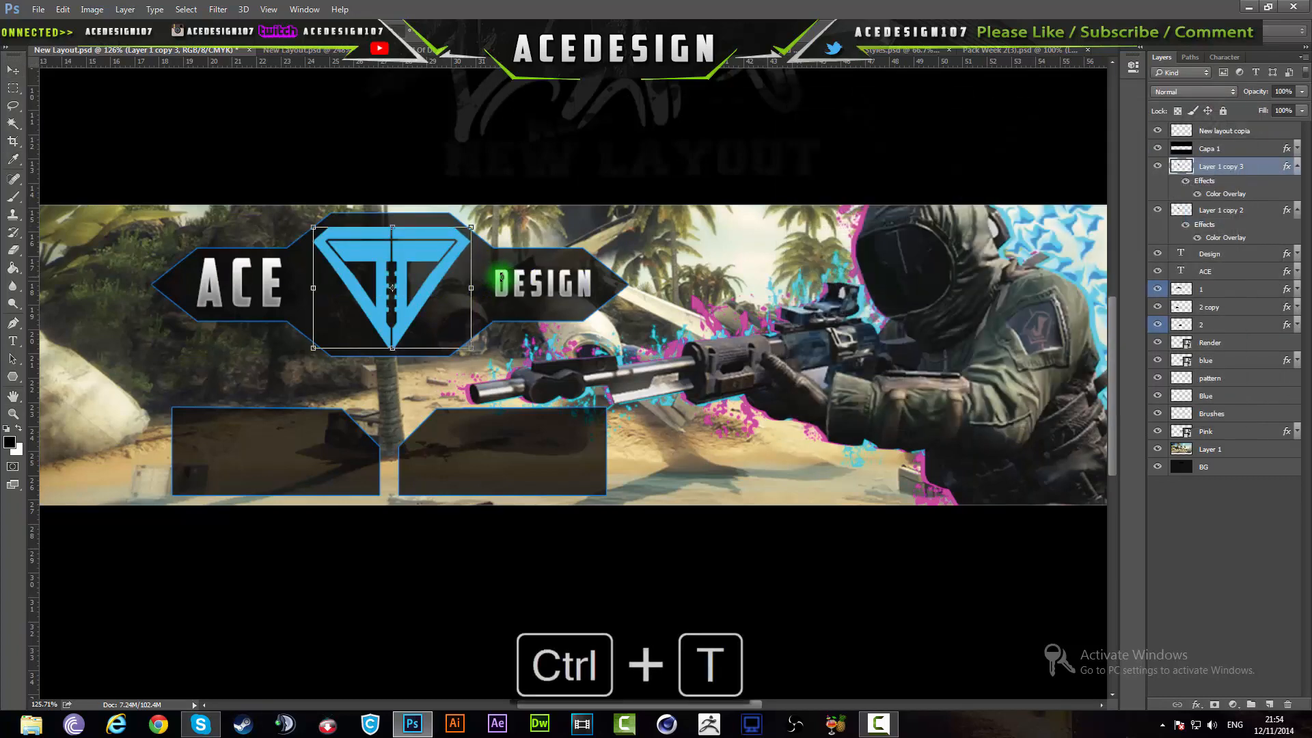
{"action": "key", "text": "ctrl+shift+Return"}
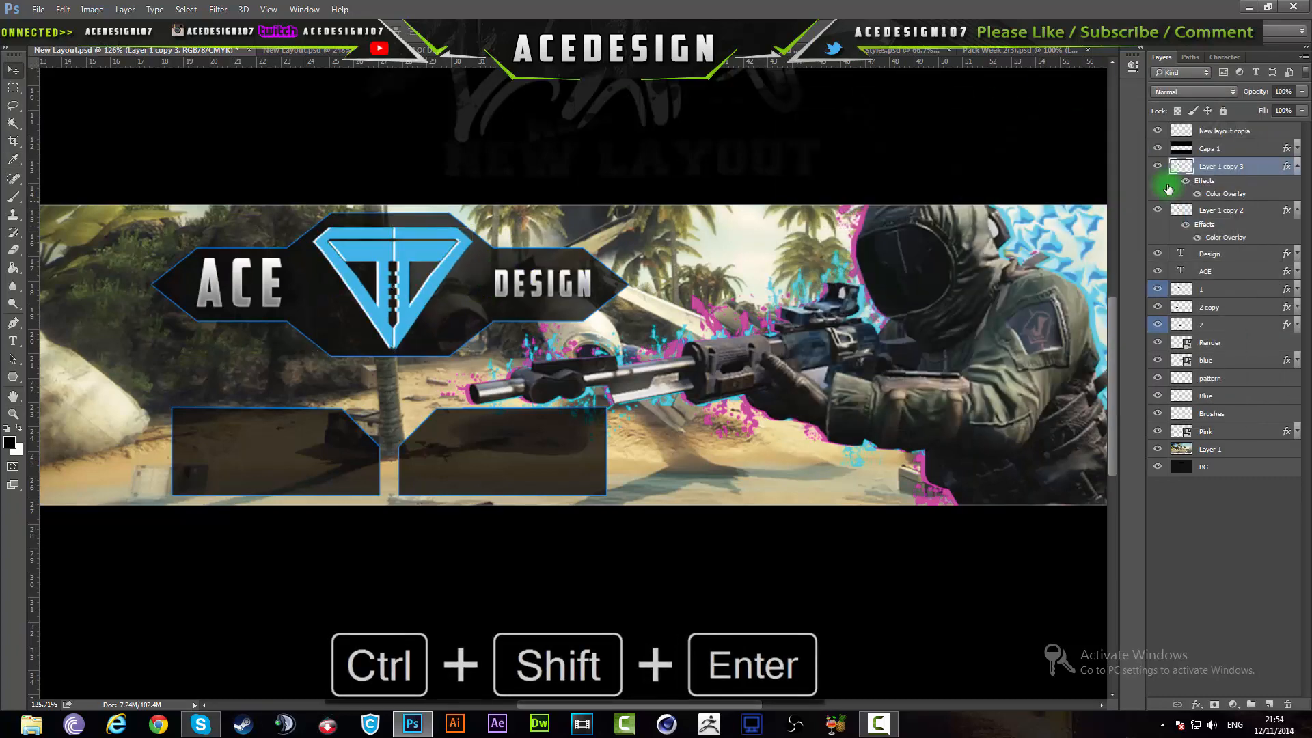
{"action": "left_click_drag", "start_coordinate": [1168, 189], "coordinate": [1282, 210]}
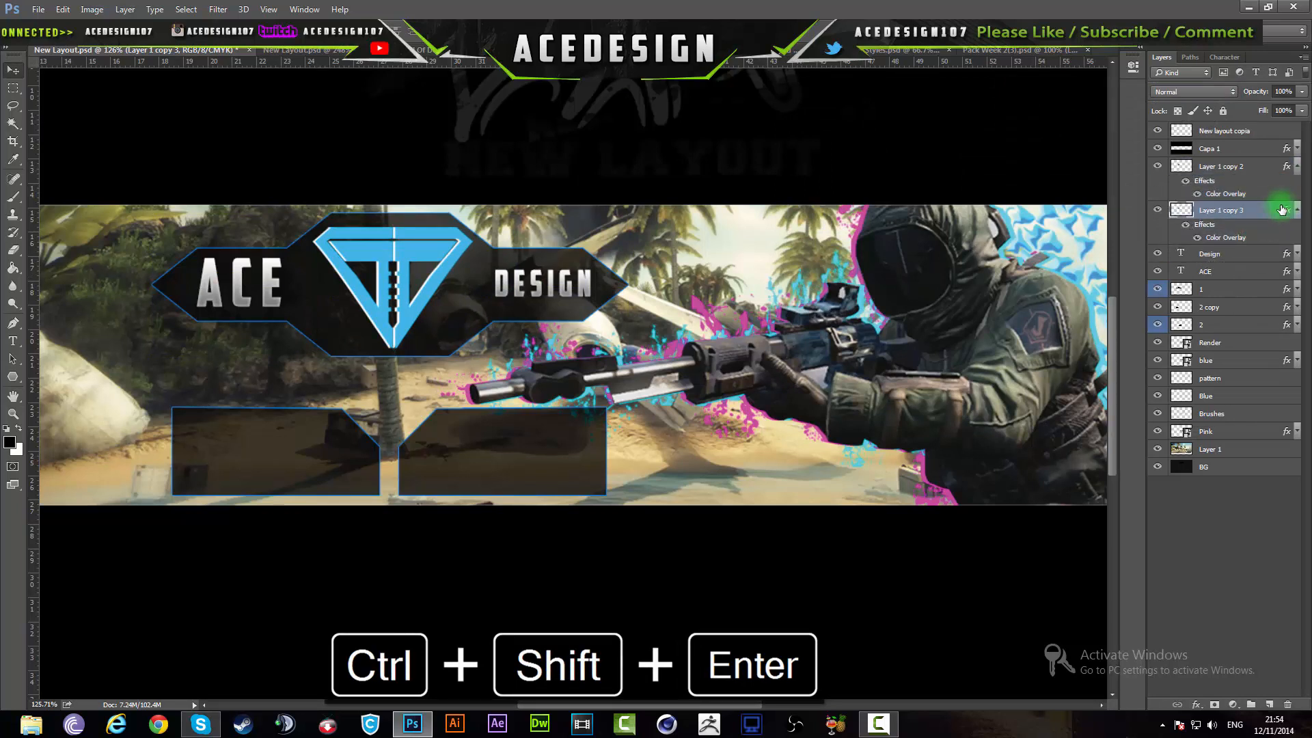
Collapse the effects lists of the white and blue logo layers
{"action": "left_click", "coordinate": [1296, 152]}
{"action": "left_click", "coordinate": [1296, 165]}
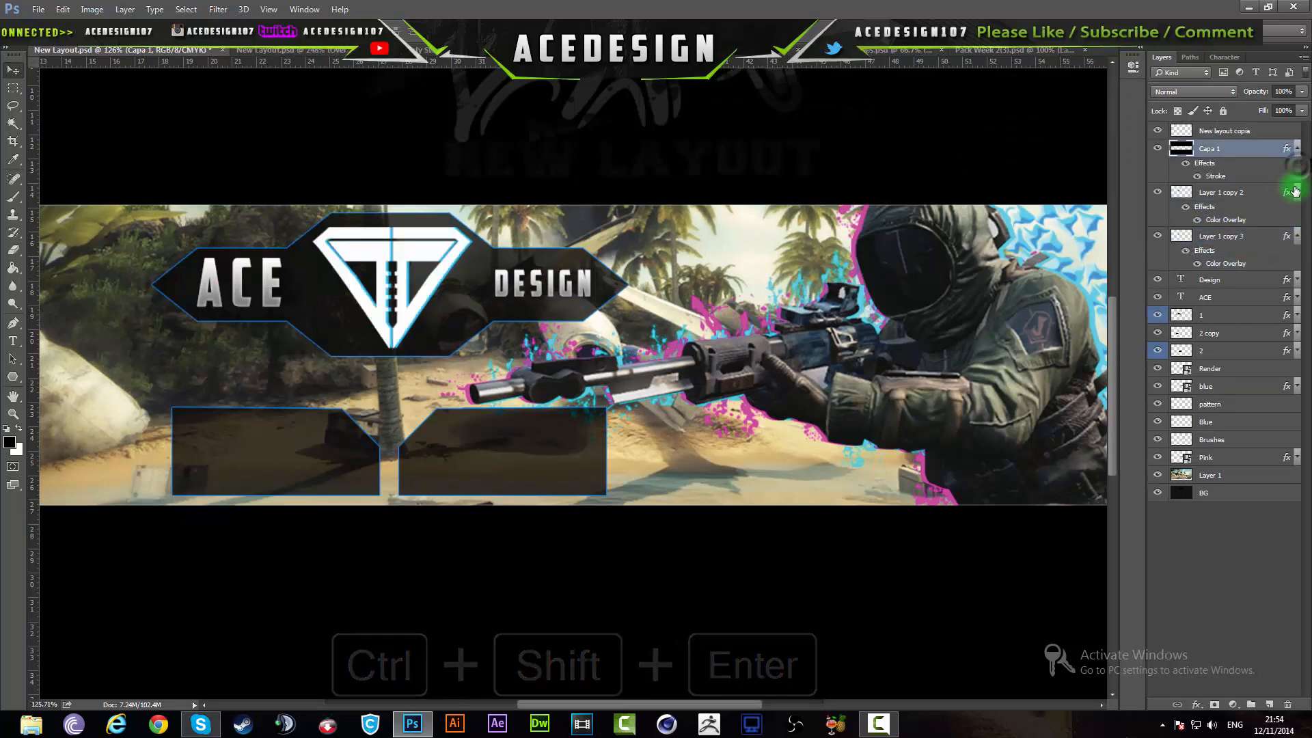
{"action": "left_click", "coordinate": [1297, 193]}
{"action": "left_click", "coordinate": [1296, 211]}
Duplicate the blue logo layer and shift the new copy slightly left of the white logo
{"action": "left_click", "coordinate": [1261, 211]}
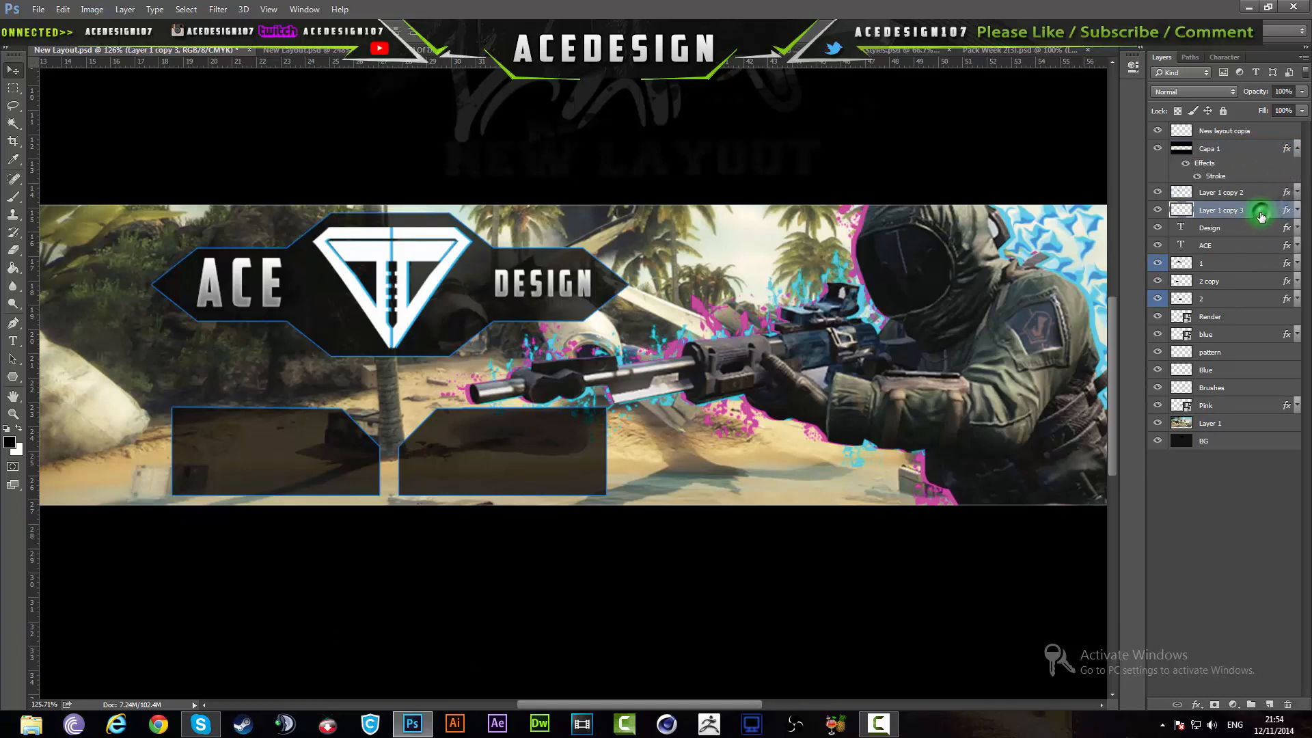
{"action": "key", "text": "ctrl+j"}
{"action": "key", "text": "ctrl+t"}
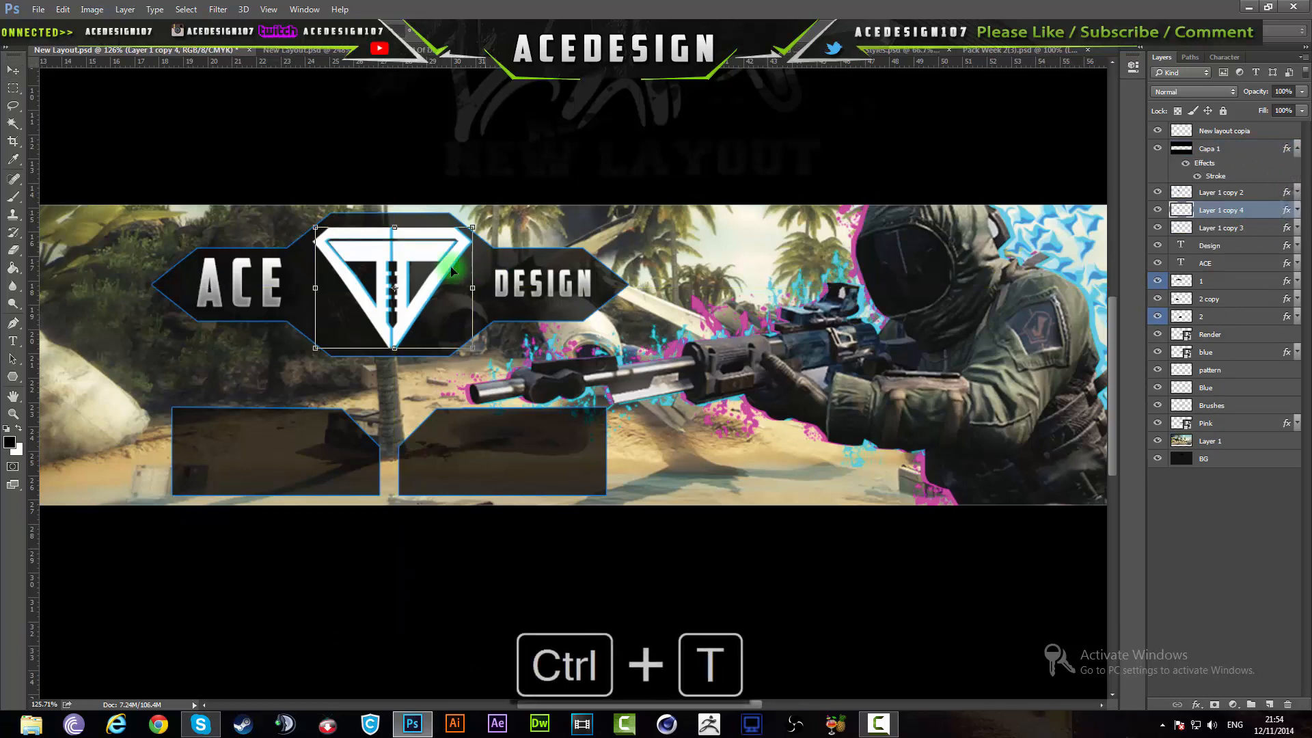
{"action": "left_click_drag", "start_coordinate": [448, 288], "coordinate": [434, 287]}
{"action": "key", "text": "ctrl+z"}
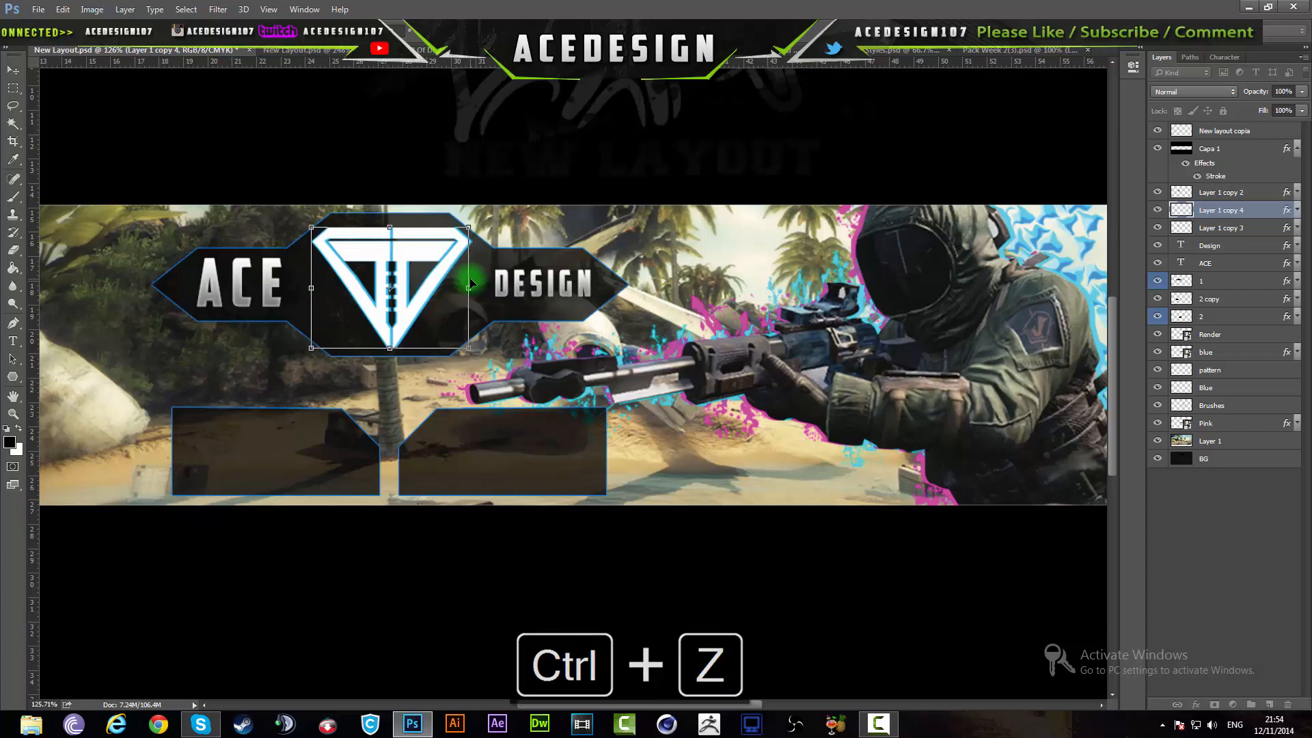
{"action": "key", "text": "ctrl+shift+Return"}
{"action": "scroll", "coordinate": [469, 276], "scroll_direction": "up", "scroll_amount": 1}
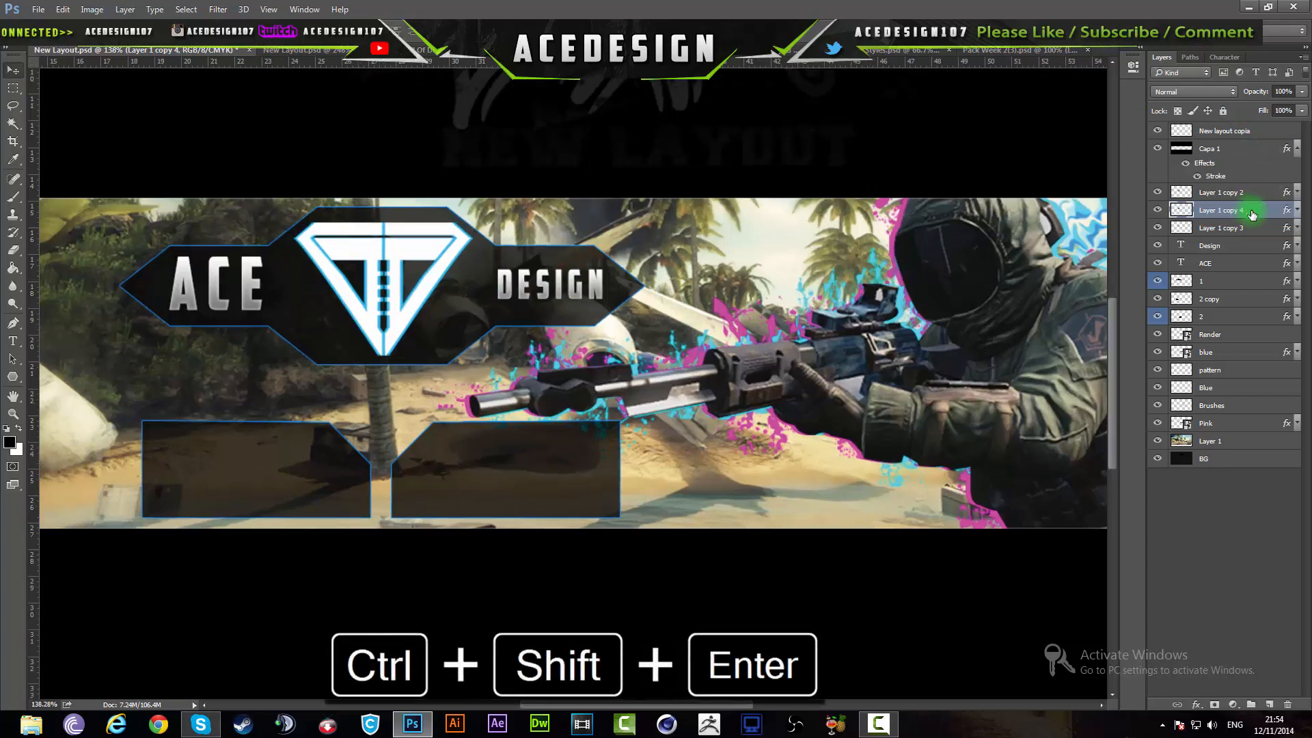
Change the Color Overlay of the left-shifted logo copy, Layer 1 copy 4, to magenta pink
{"action": "double_click", "coordinate": [1271, 210]}
{"action": "left_click", "coordinate": [835, 254]}
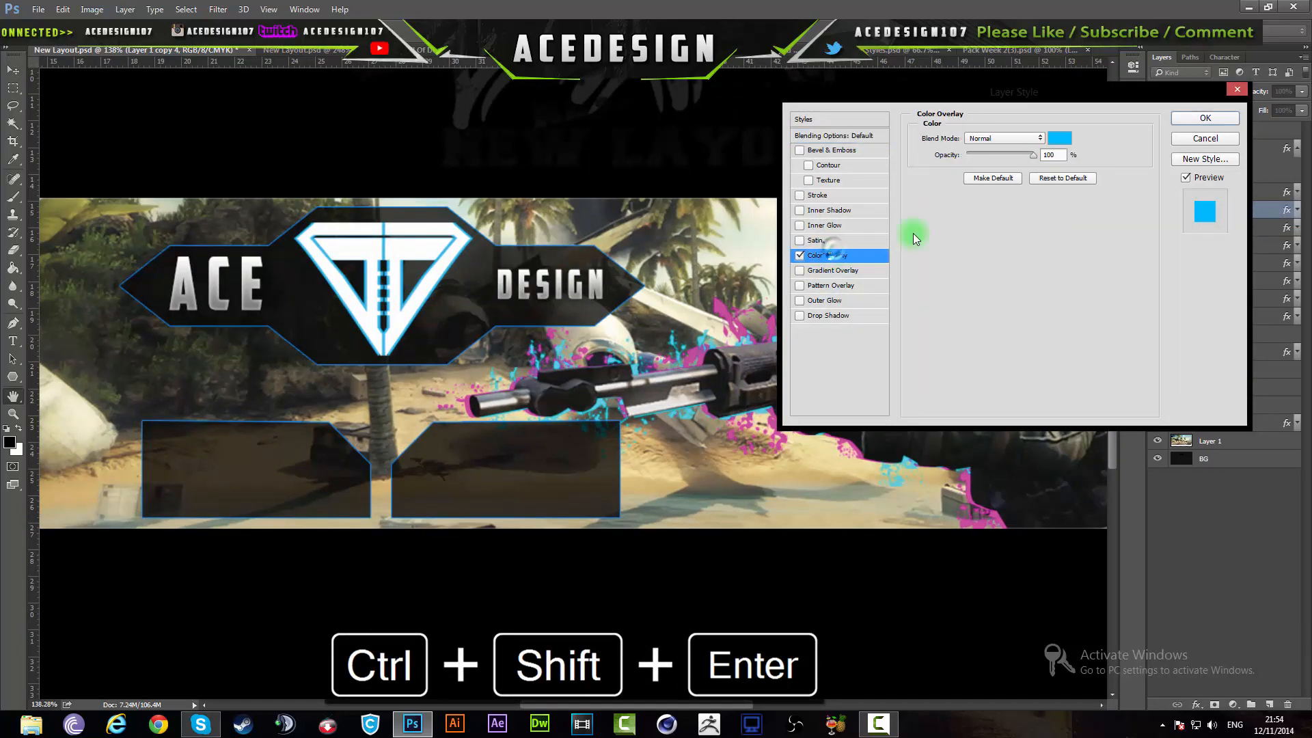
{"action": "left_click", "coordinate": [1058, 141]}
{"action": "left_click_drag", "start_coordinate": [1105, 246], "coordinate": [1107, 193]}
{"action": "left_click", "coordinate": [1227, 158]}
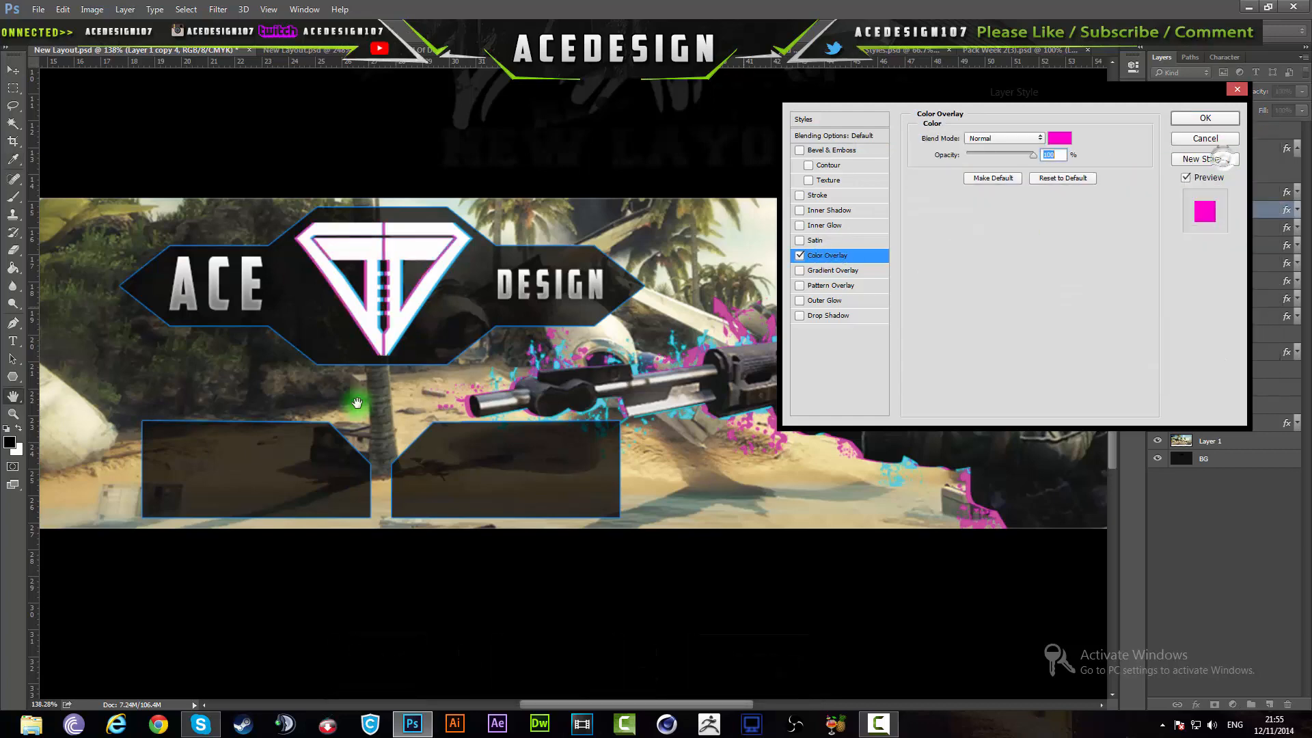
{"action": "left_click", "coordinate": [1194, 118]}
{"action": "scroll", "coordinate": [204, 366], "scroll_direction": "down", "scroll_amount": 6}
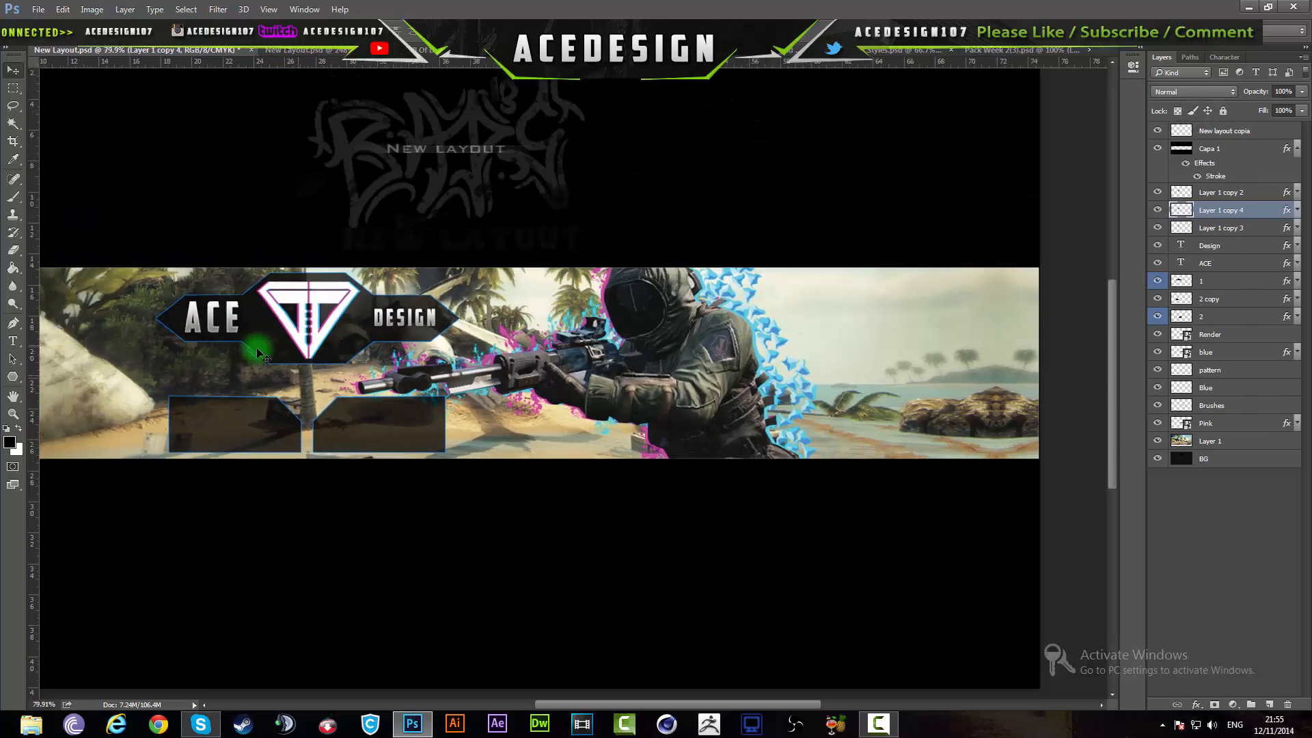
{"action": "scroll", "coordinate": [464, 357], "scroll_direction": "up", "scroll_amount": 8}
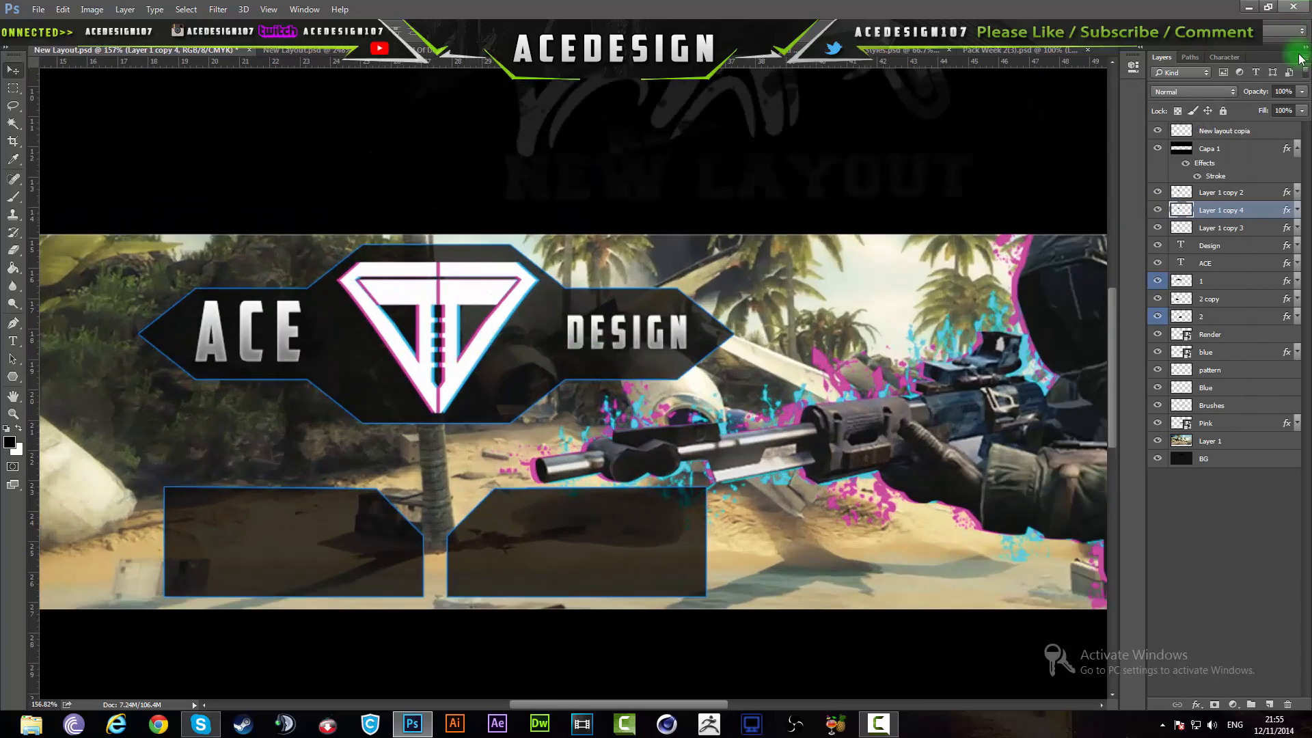
Rename the magenta logo layer Pink, the blue copy Blue and the white logo layer Main
{"action": "double_click", "coordinate": [1218, 210]}
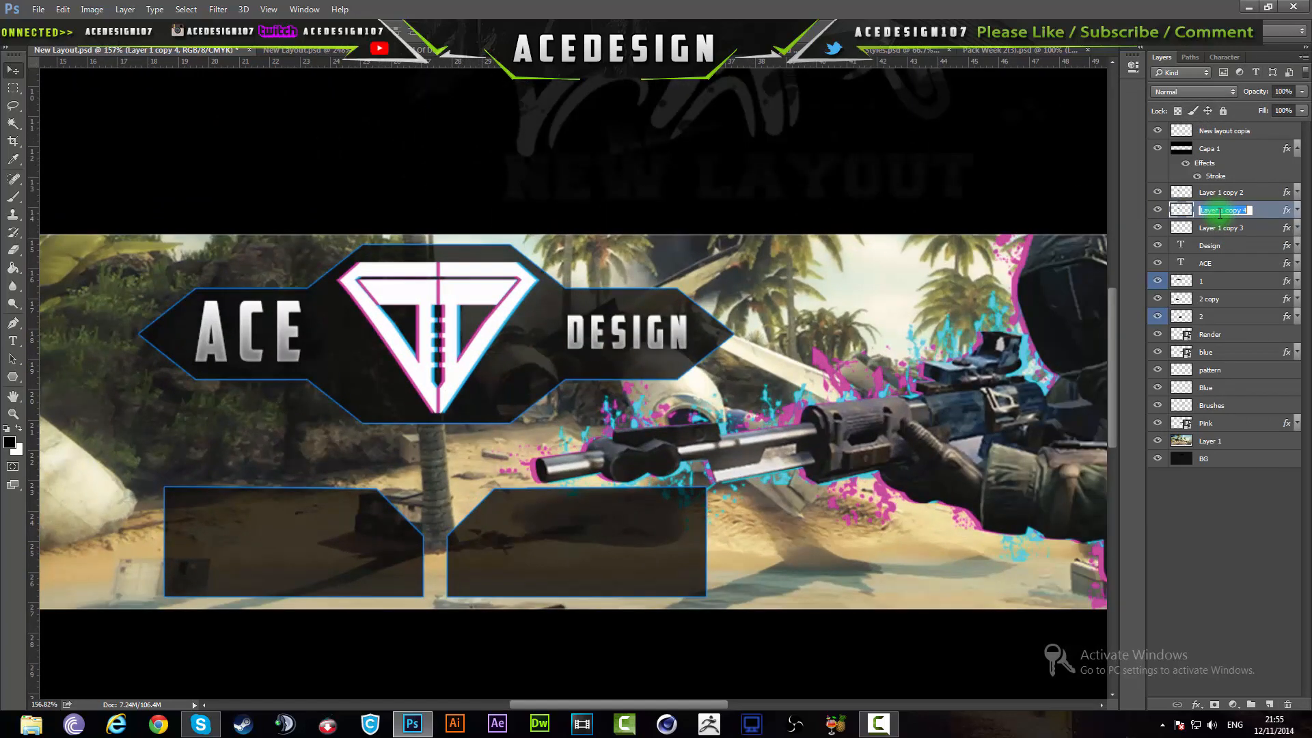
{"action": "type", "text": "Pink"}
{"action": "key", "text": "Return"}
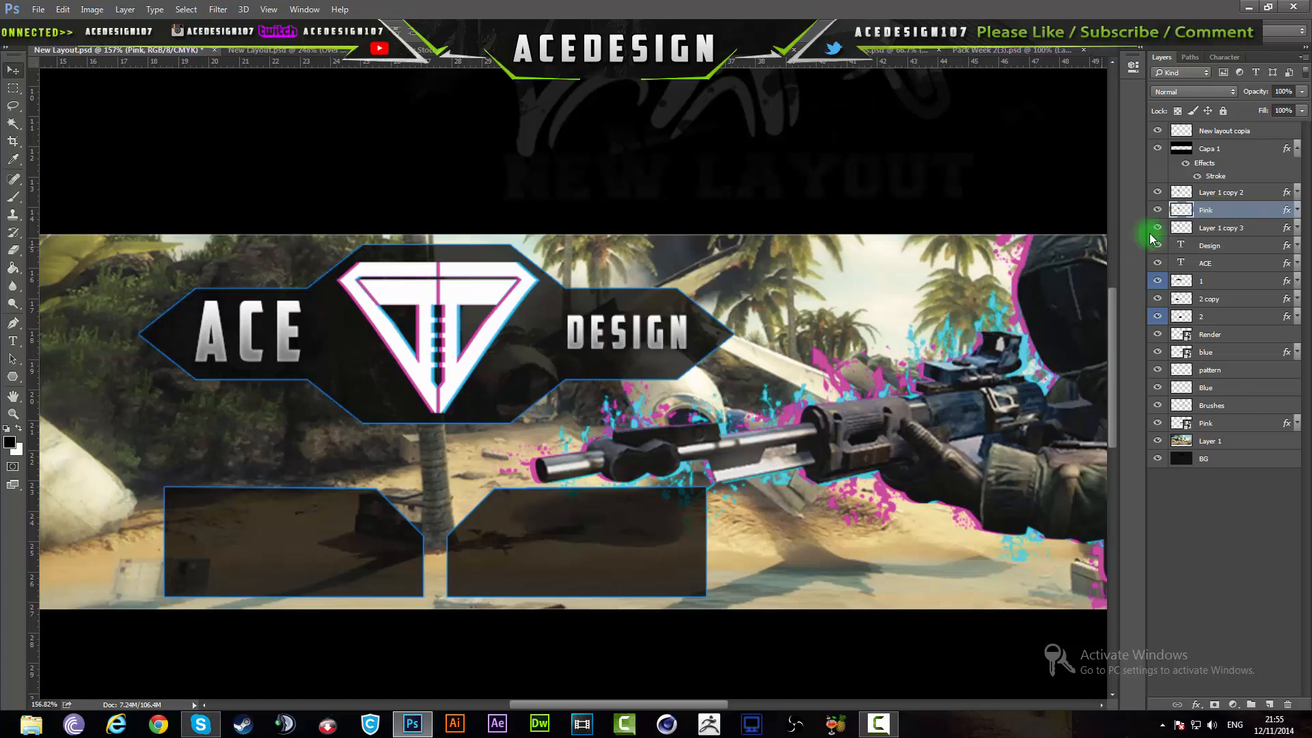
{"action": "left_click", "coordinate": [1221, 229]}
{"action": "type", "text": "Blu"}
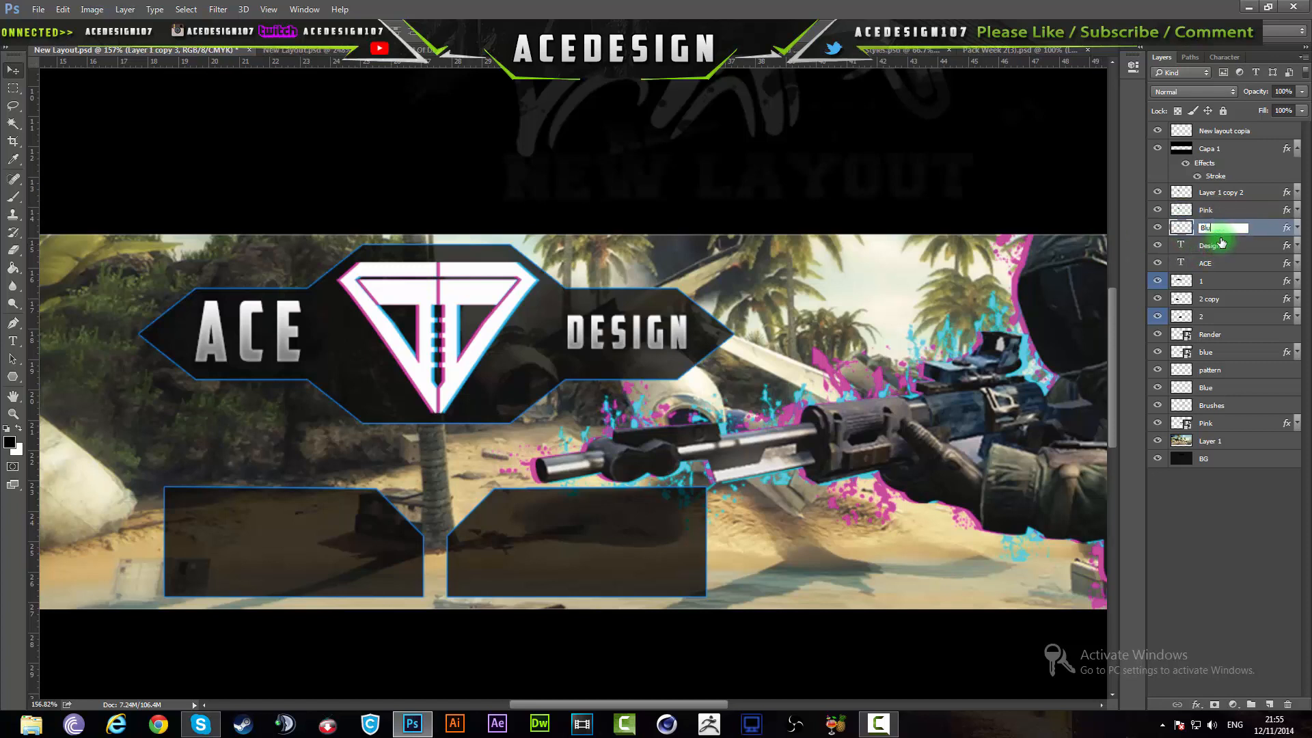
{"action": "type", "text": "e"}
{"action": "key", "text": "Return"}
{"action": "left_click", "coordinate": [1237, 195]}
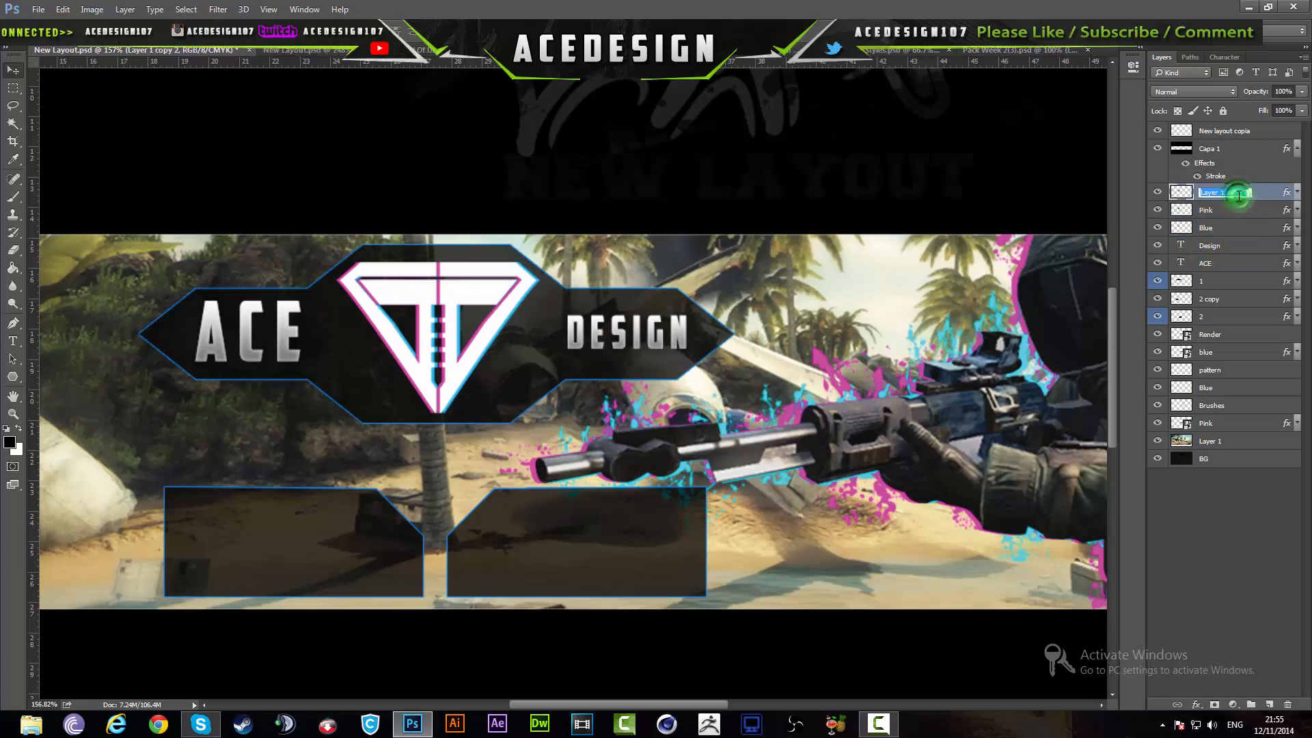
{"action": "type", "text": "Main"}
{"action": "key", "text": "Return"}
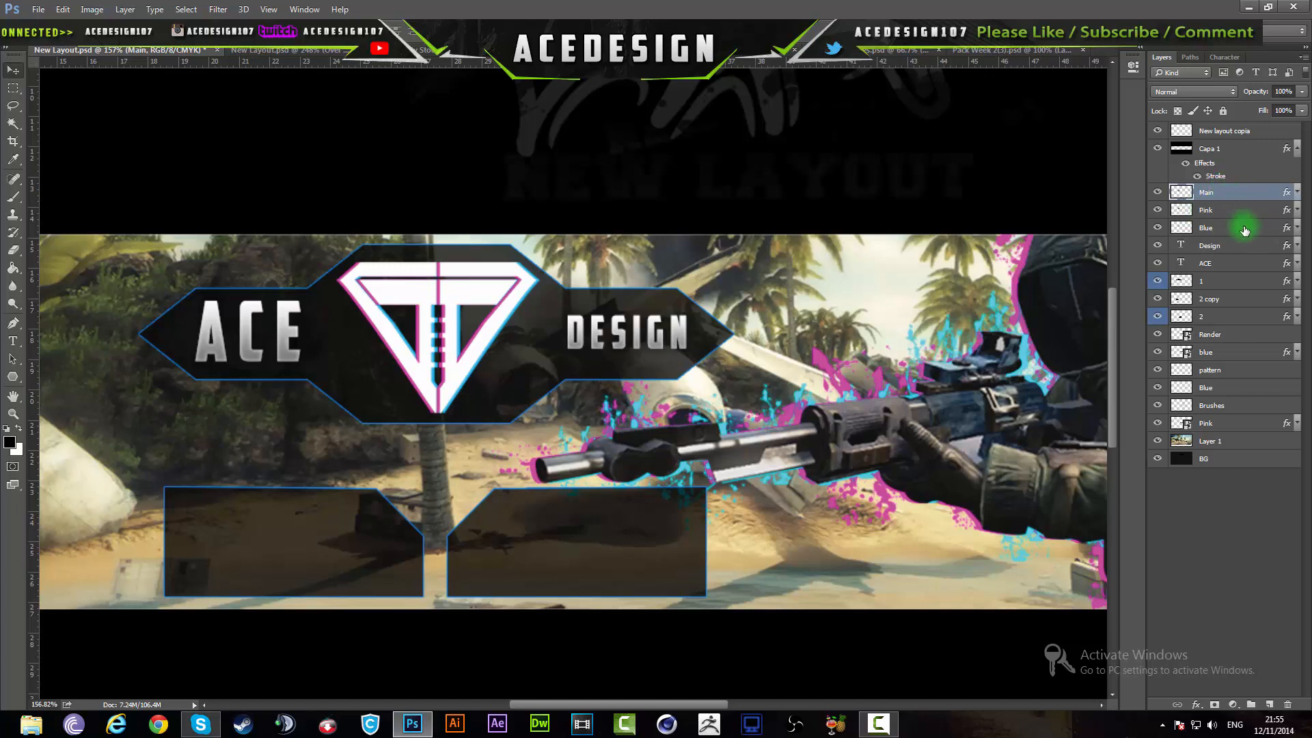
Merge the Main, Pink and Blue logo layers into one layer
{"action": "left_click", "coordinate": [1243, 229]}
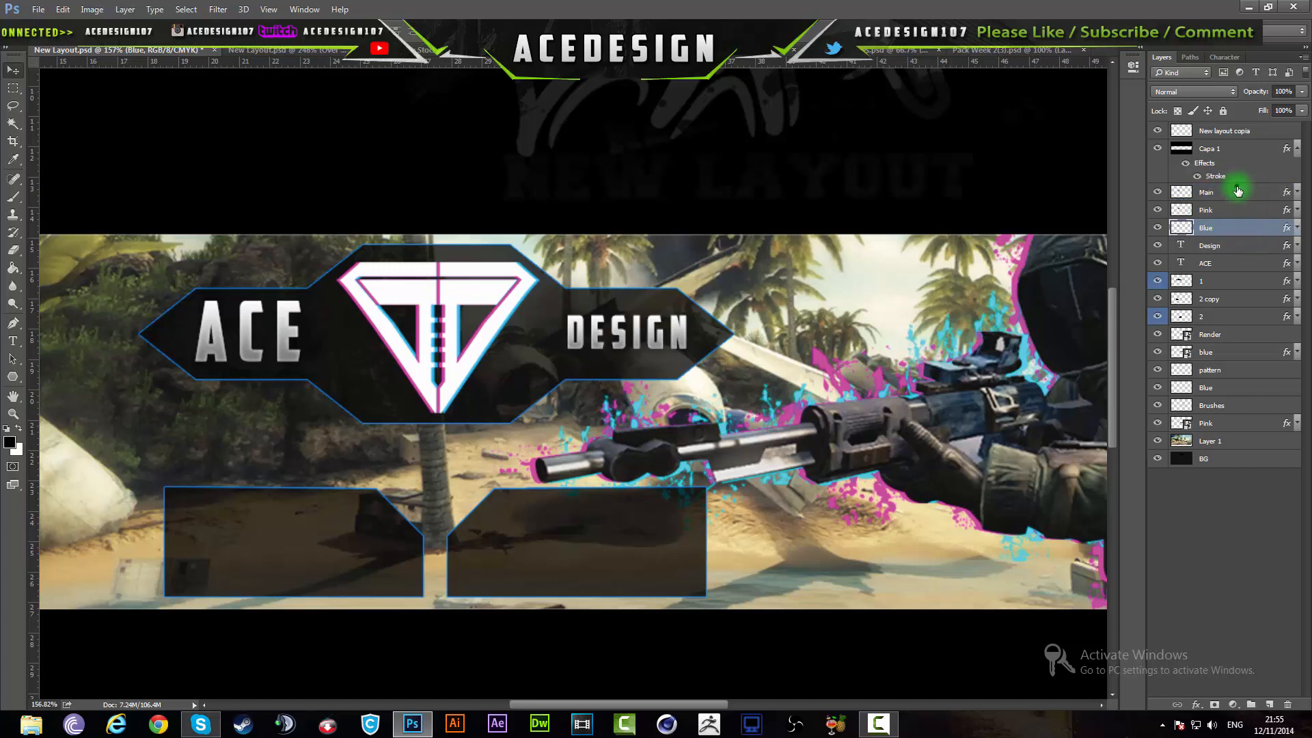
{"action": "left_click", "coordinate": [1237, 190]}
{"action": "left_click", "coordinate": [1238, 229], "text": "shift"}
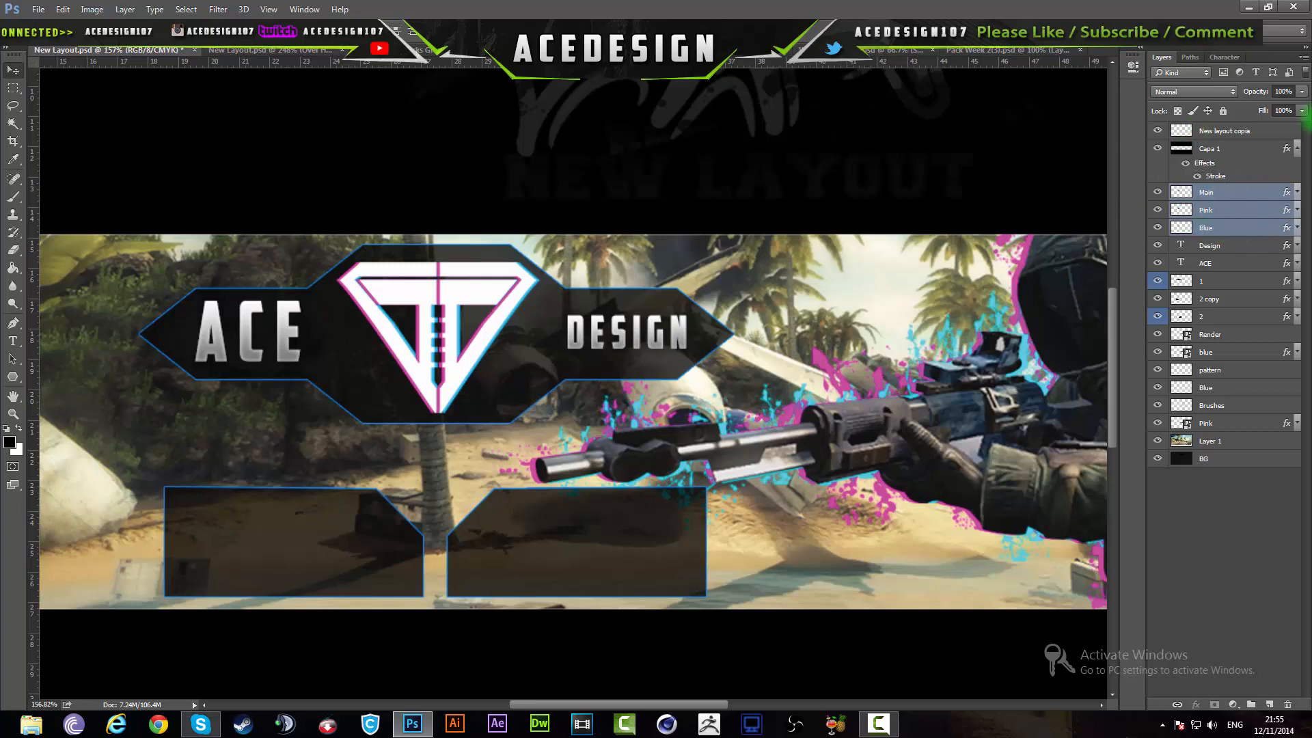
{"action": "key", "text": "ctrl+e"}
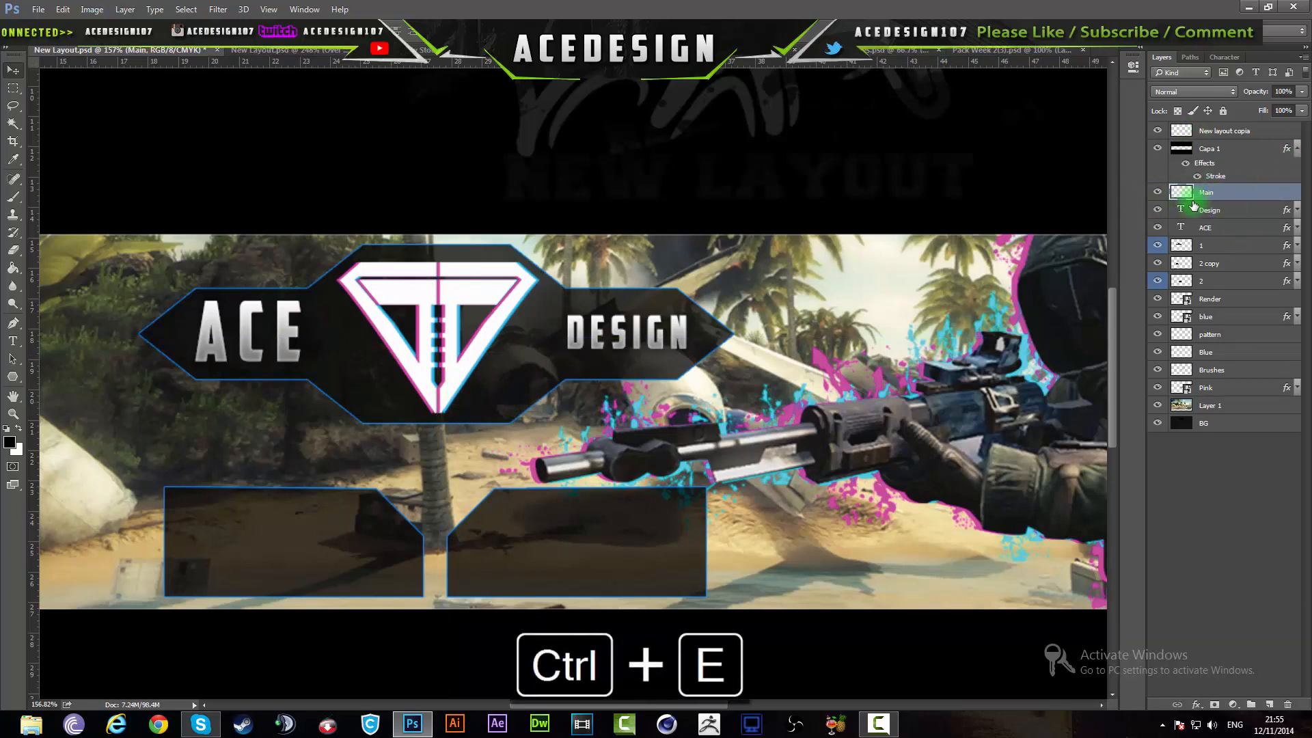
Copy a narrow vertical strip of the logo's right arm onto a new layer with the Rectangular Marquee and shift it slightly down
{"action": "left_click", "coordinate": [13, 89]}
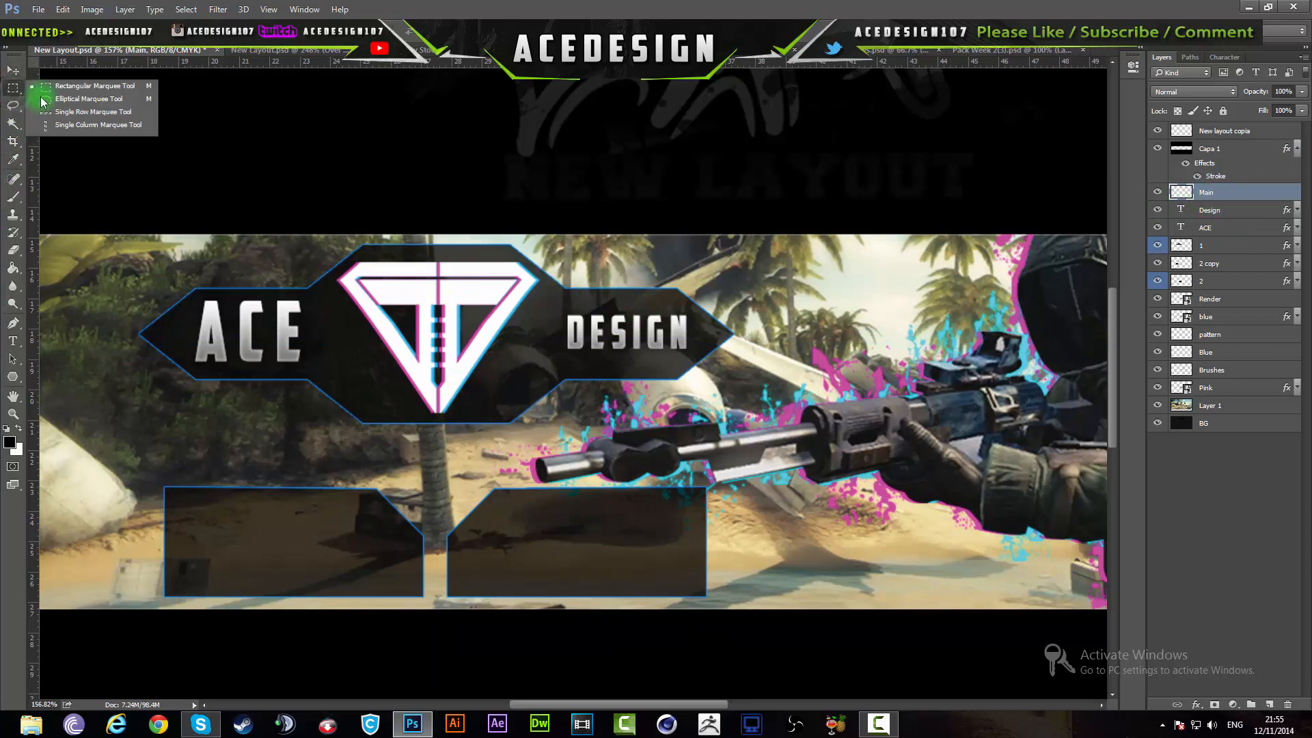
{"action": "left_click", "coordinate": [79, 97]}
{"action": "right_click", "coordinate": [17, 94]}
{"action": "left_click", "coordinate": [85, 89]}
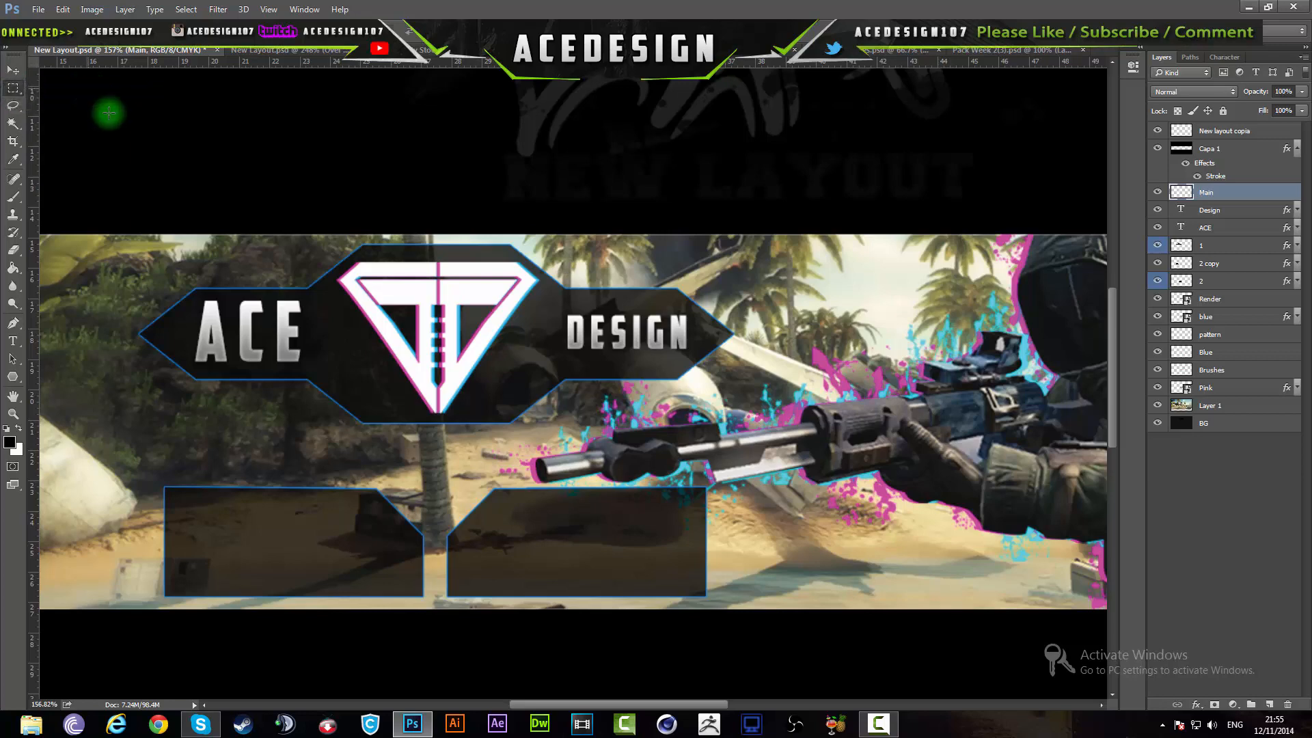
{"action": "scroll", "coordinate": [504, 257], "scroll_direction": "up", "scroll_amount": 3}
{"action": "left_click_drag", "start_coordinate": [504, 430], "coordinate": [484, 316]}
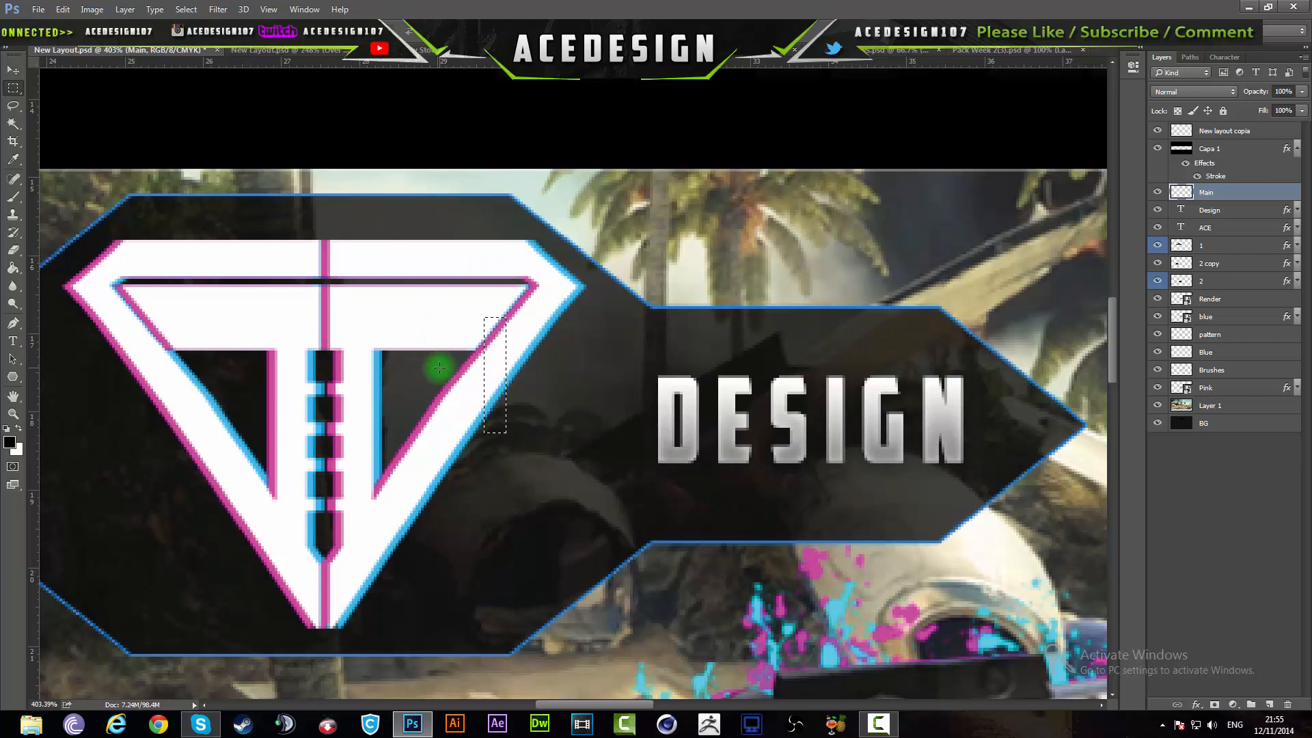
{"action": "key", "text": "ctrl+c"}
{"action": "key", "text": "ctrl+v"}
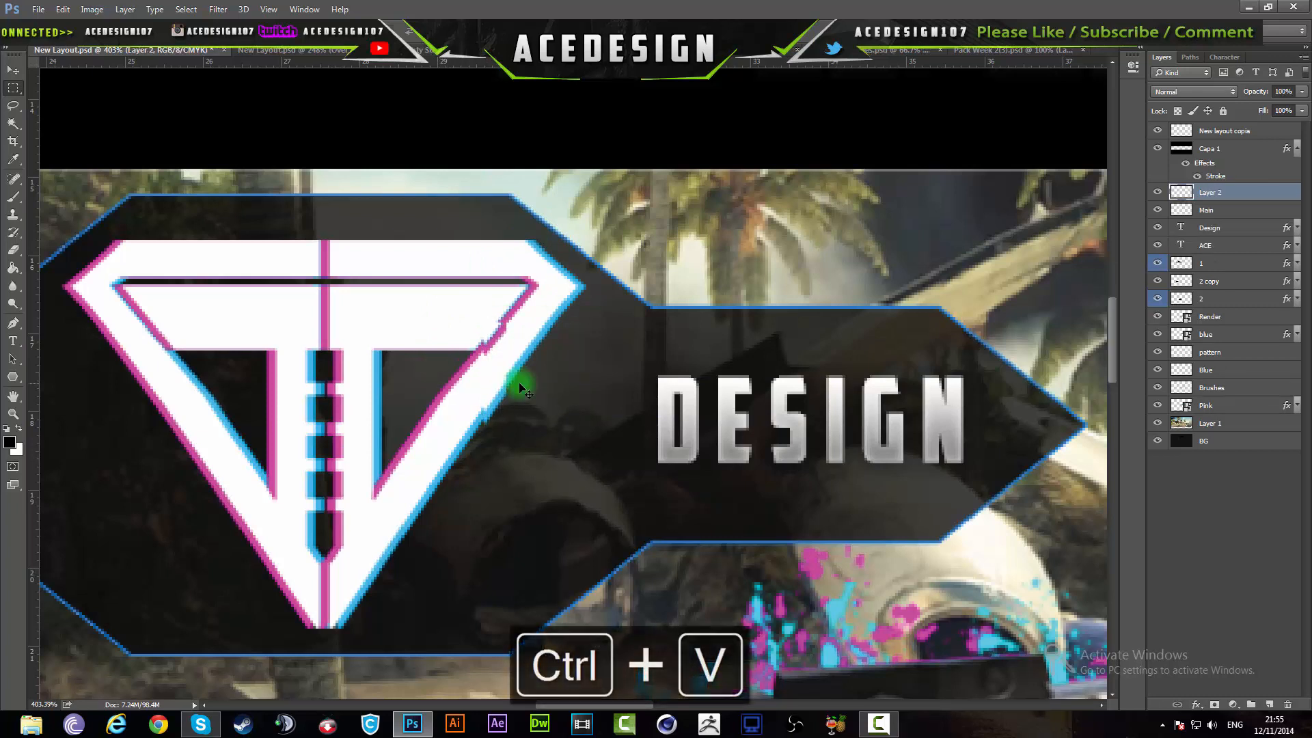
{"action": "key", "text": "ctrl+t"}
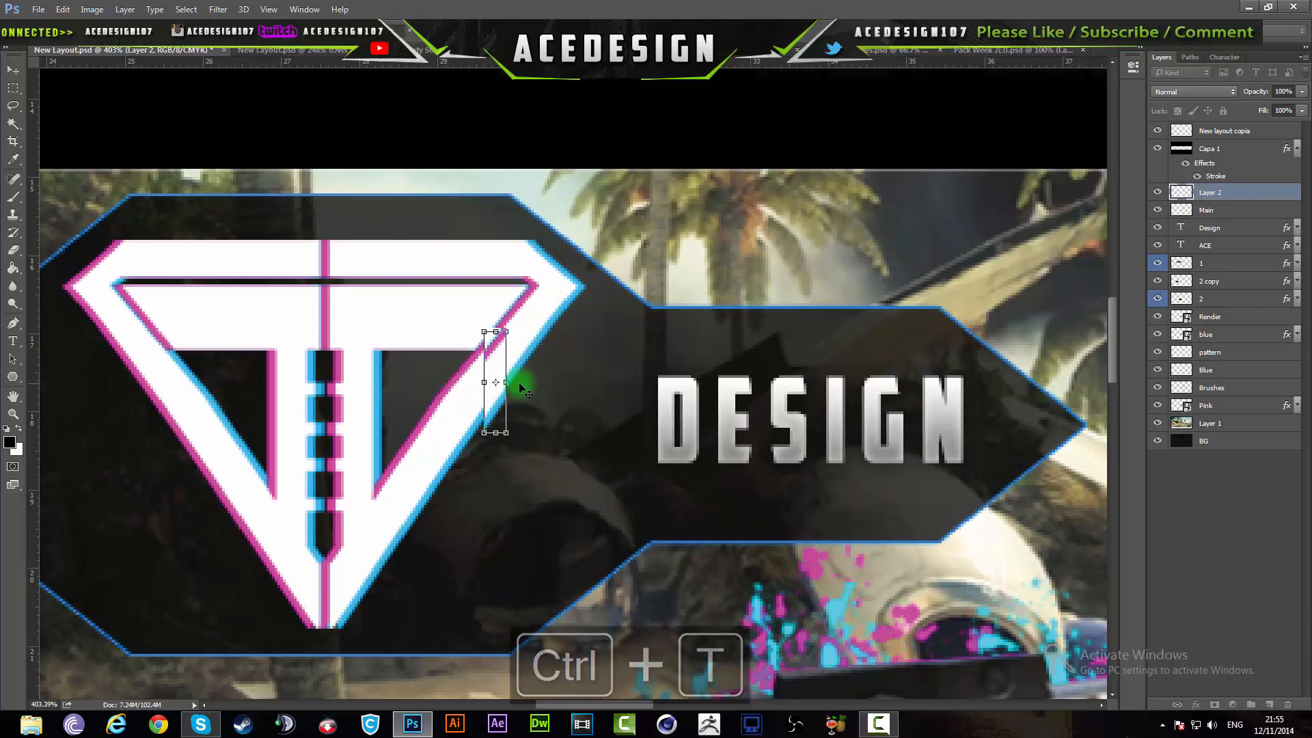
{"action": "key", "text": "ctrl+shift+Return"}
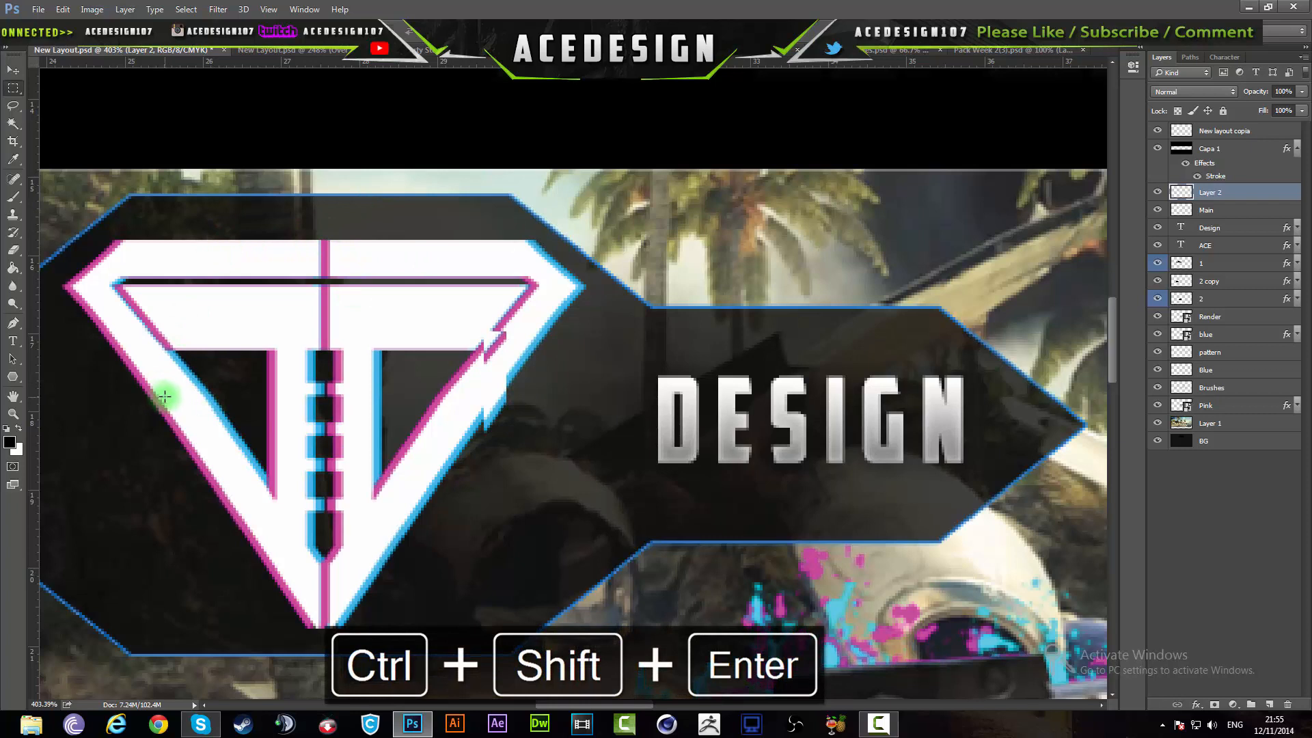
Copy a narrow vertical strip of the logo's upper left arm from Main onto a new layer and shift it slightly down
{"action": "left_click_drag", "start_coordinate": [164, 396], "coordinate": [181, 313]}
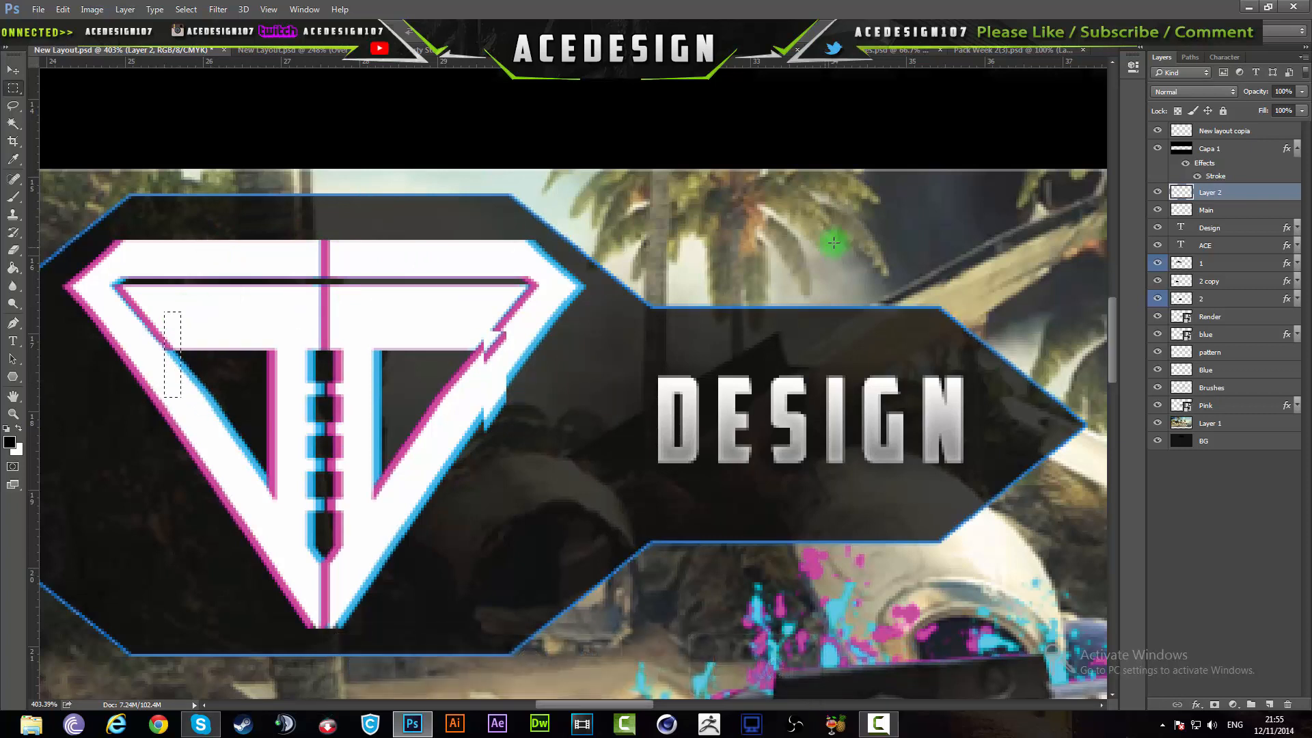
{"action": "left_click", "coordinate": [1238, 208]}
{"action": "key", "text": "ctrl+v"}
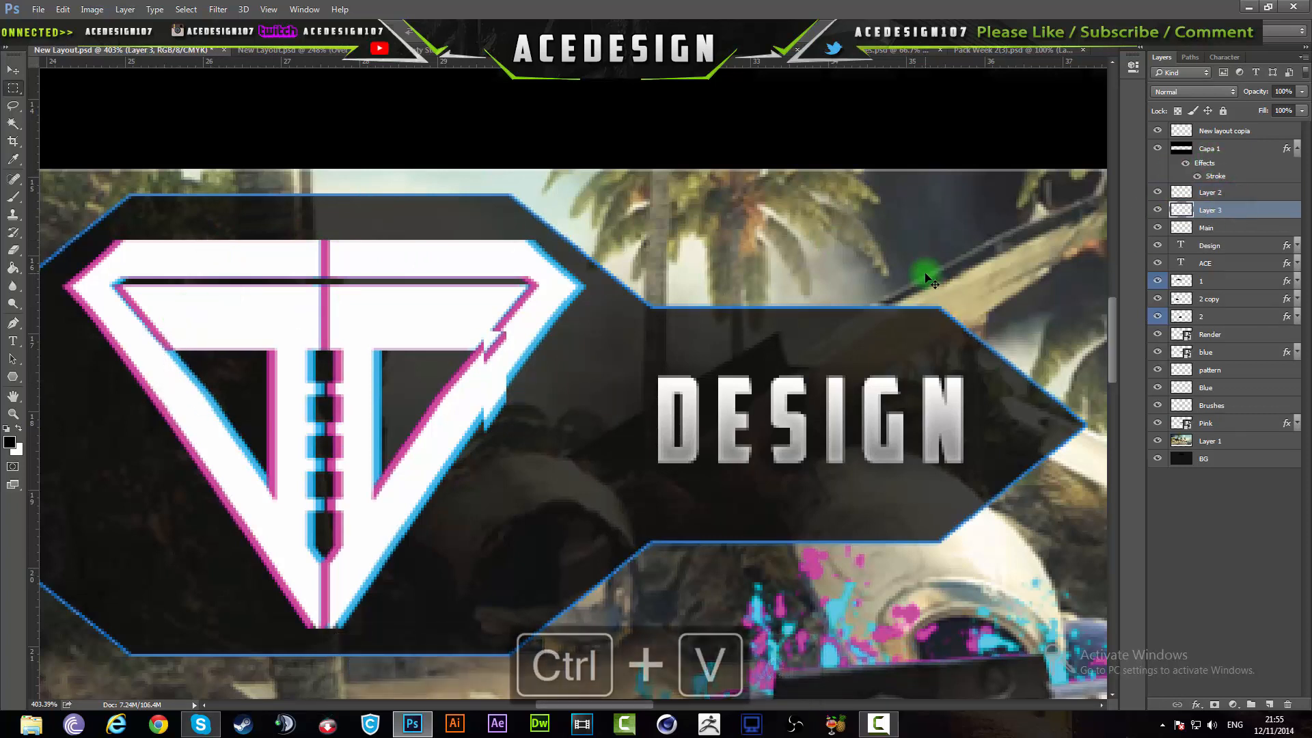
{"action": "key", "text": "Down"}
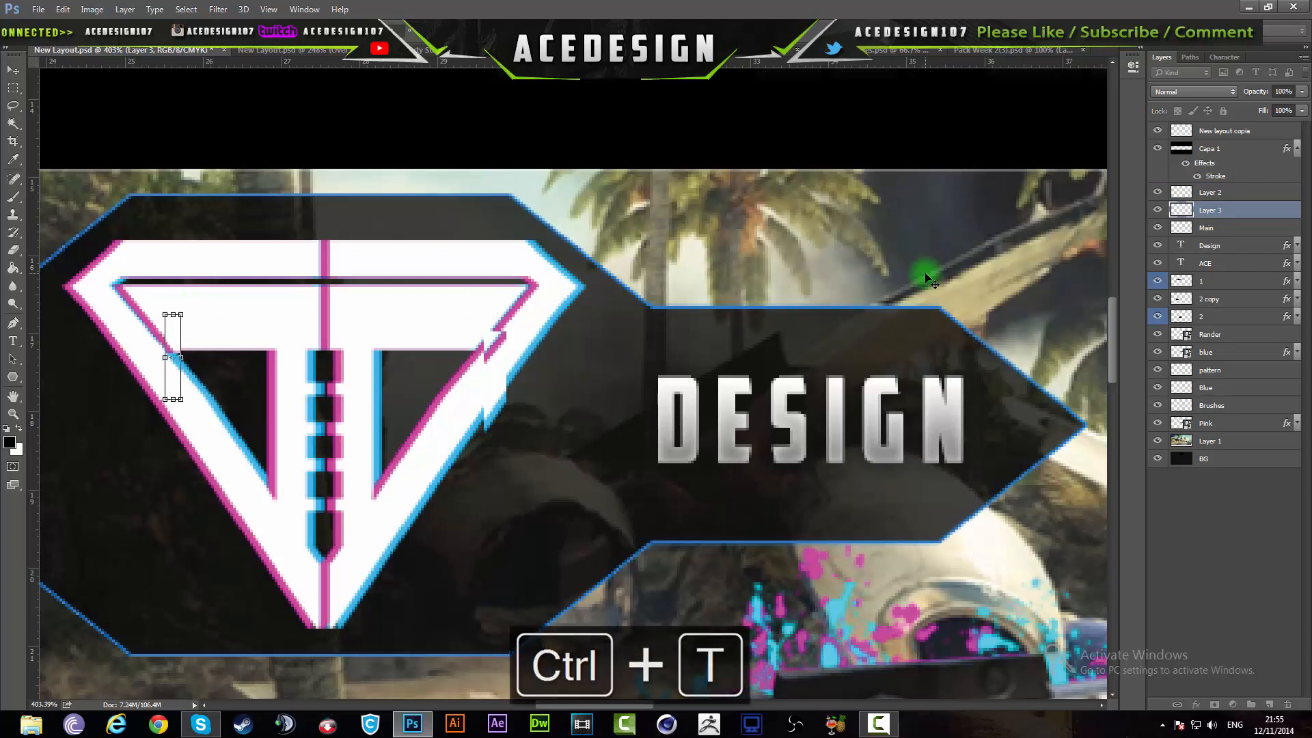
{"action": "key", "text": "ctrl+shift+Return"}
Copy a thin horizontal strip across the logo's central stem from Main onto a new layer and shift it slightly right
{"action": "key", "text": "m"}
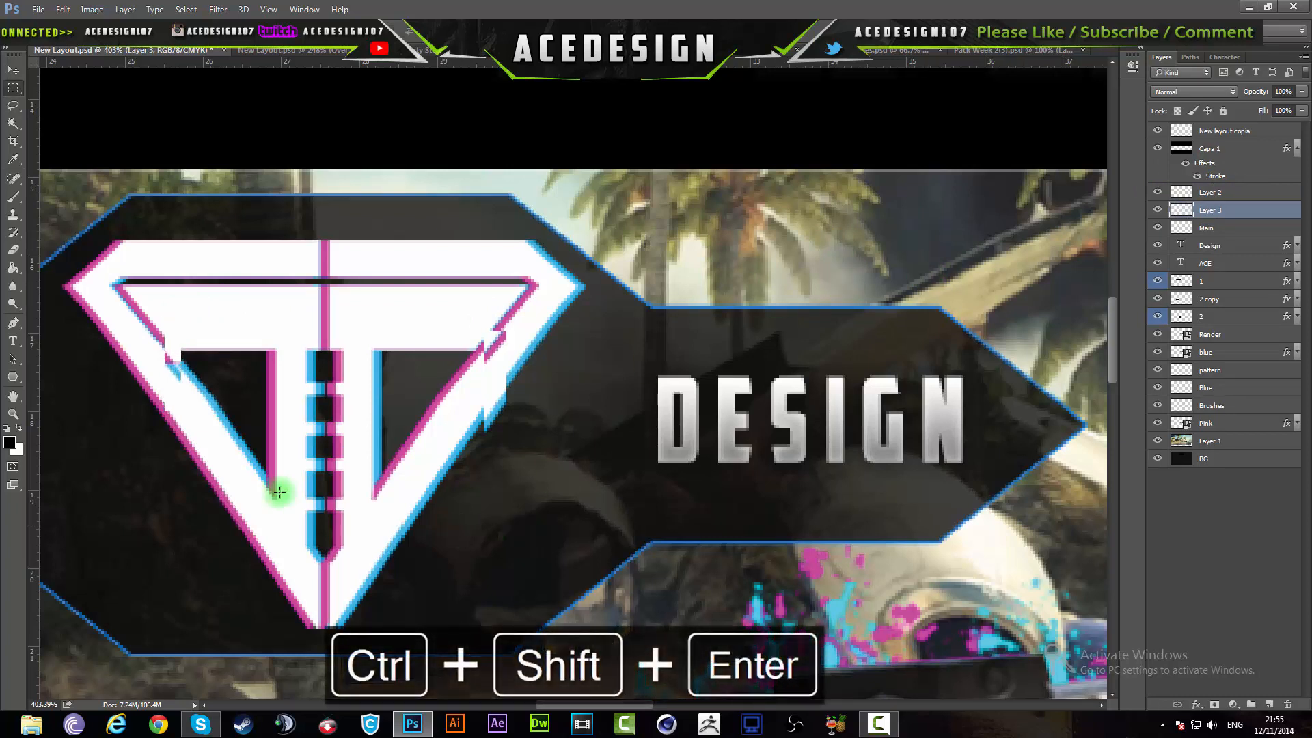
{"action": "left_click_drag", "start_coordinate": [362, 408], "coordinate": [288, 416]}
{"action": "left_click", "coordinate": [1238, 226]}
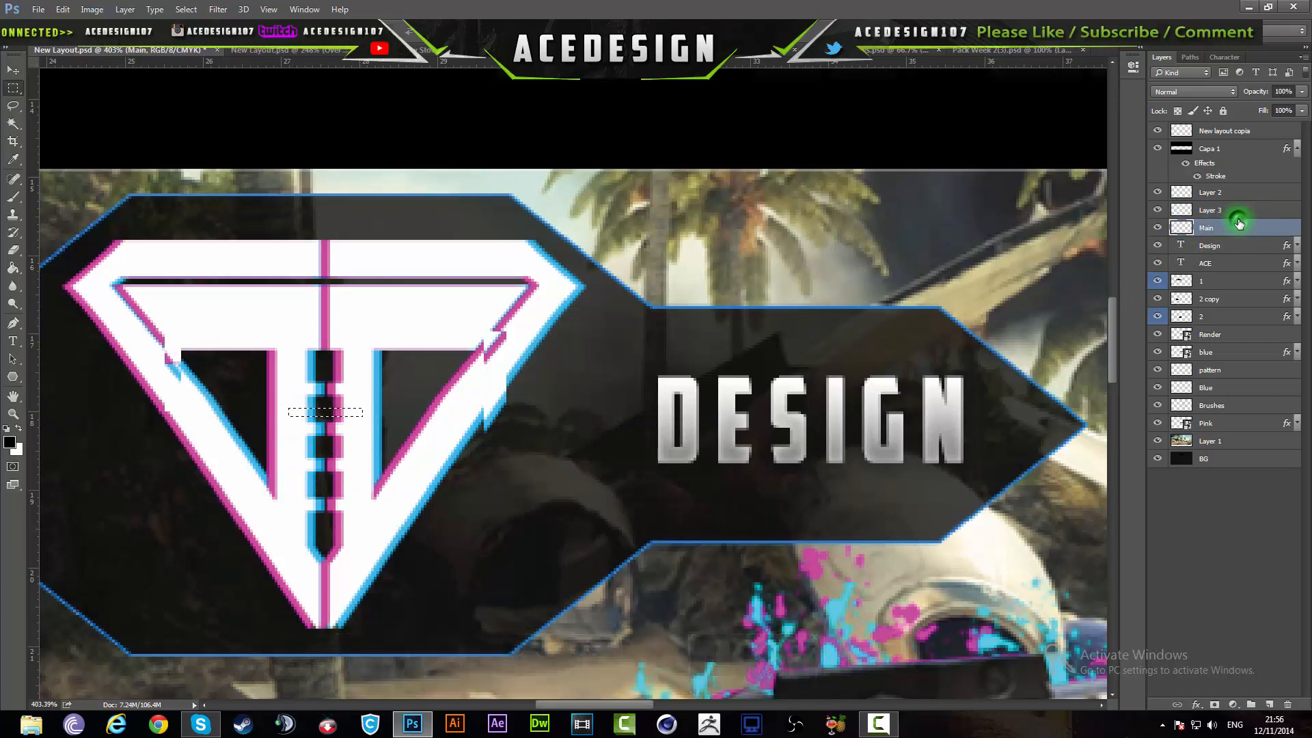
{"action": "key", "text": "ctrl+j"}
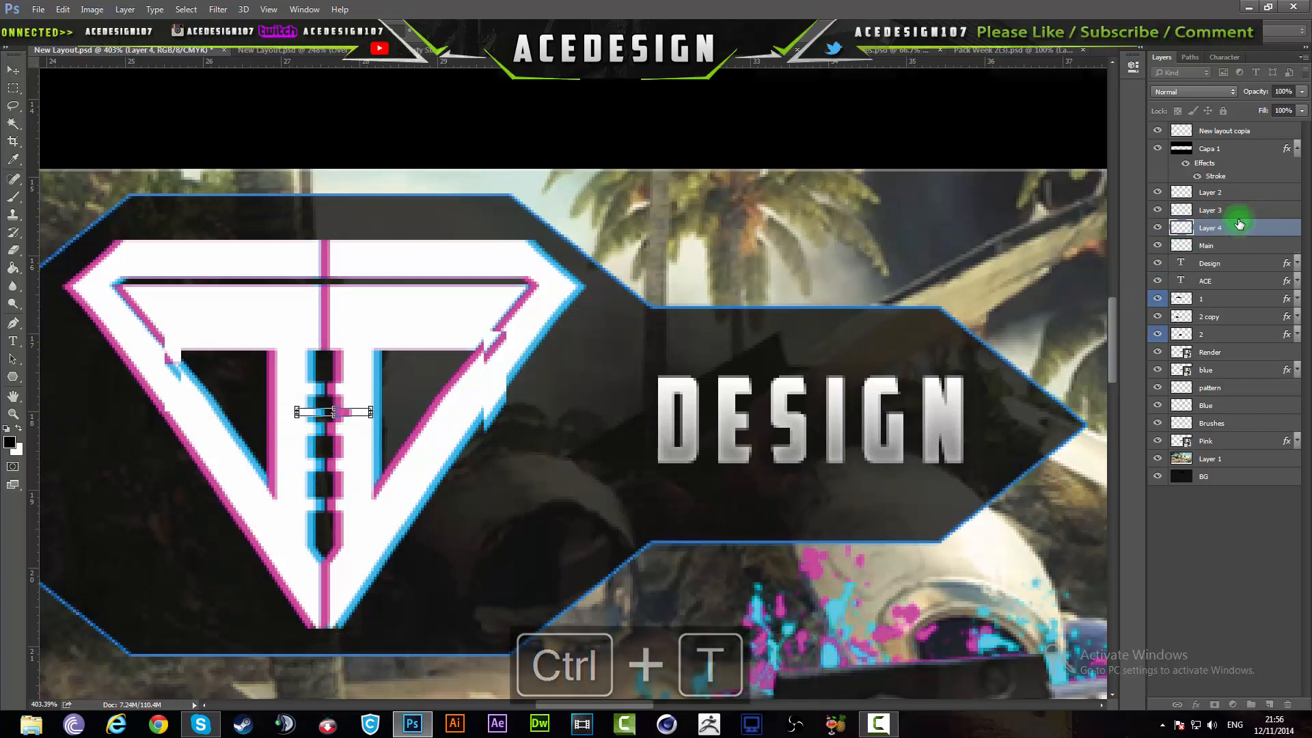
{"action": "key", "text": "ctrl+shift+Return"}
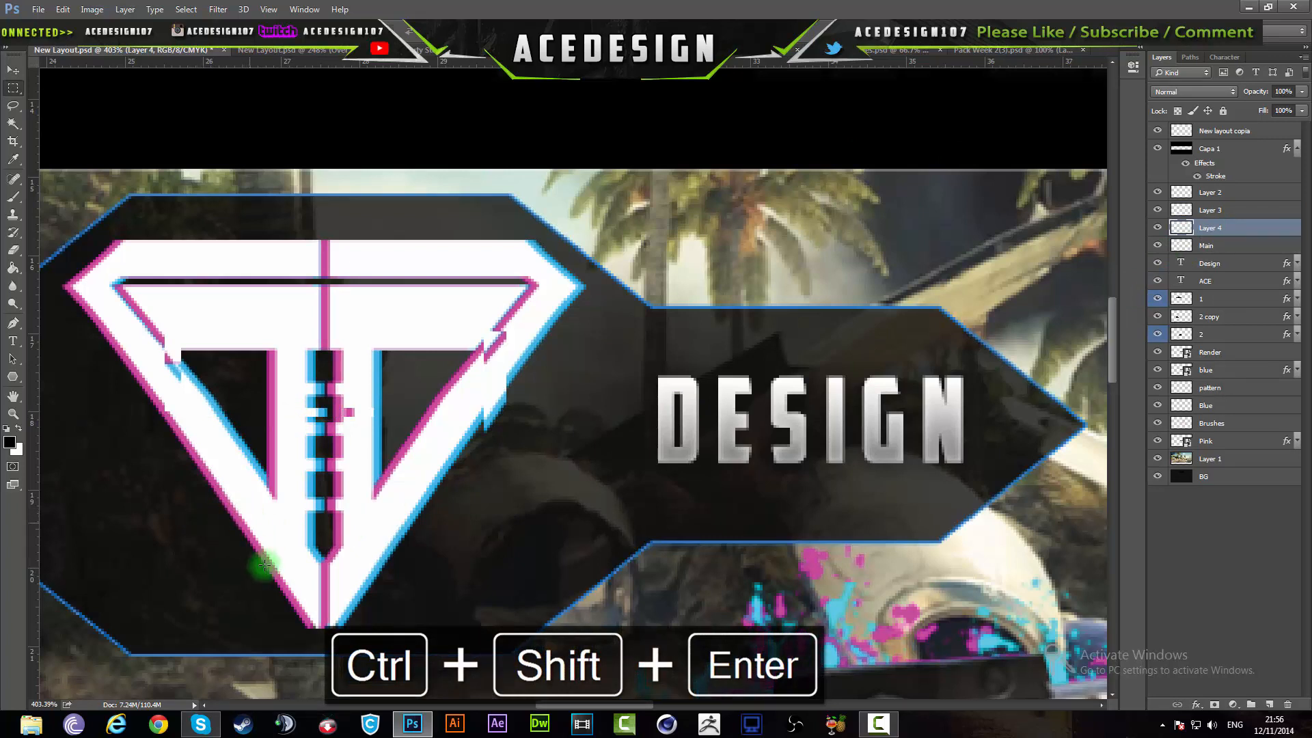
Copy a block from the right side of the logo's lower tip onto a new layer and shift it right and slightly down
{"action": "left_click_drag", "start_coordinate": [412, 598], "coordinate": [328, 538]}
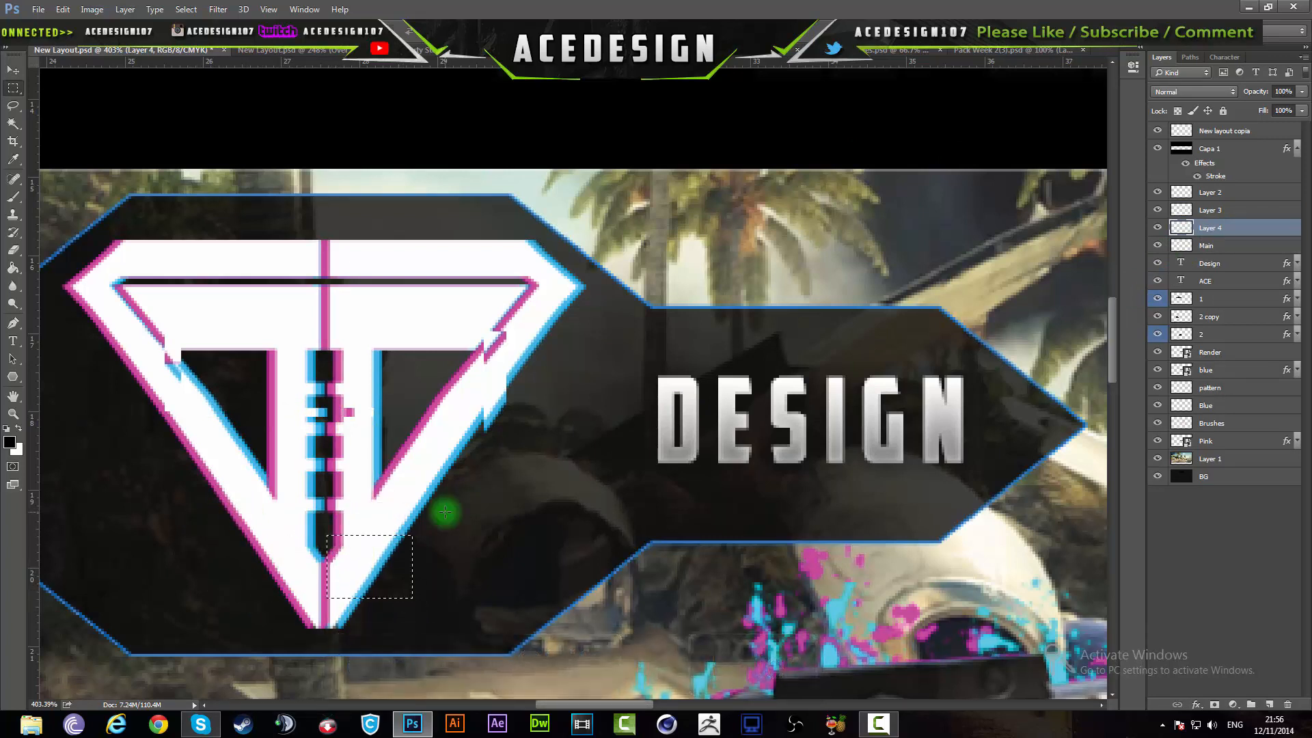
{"action": "key", "text": "ctrl+v"}
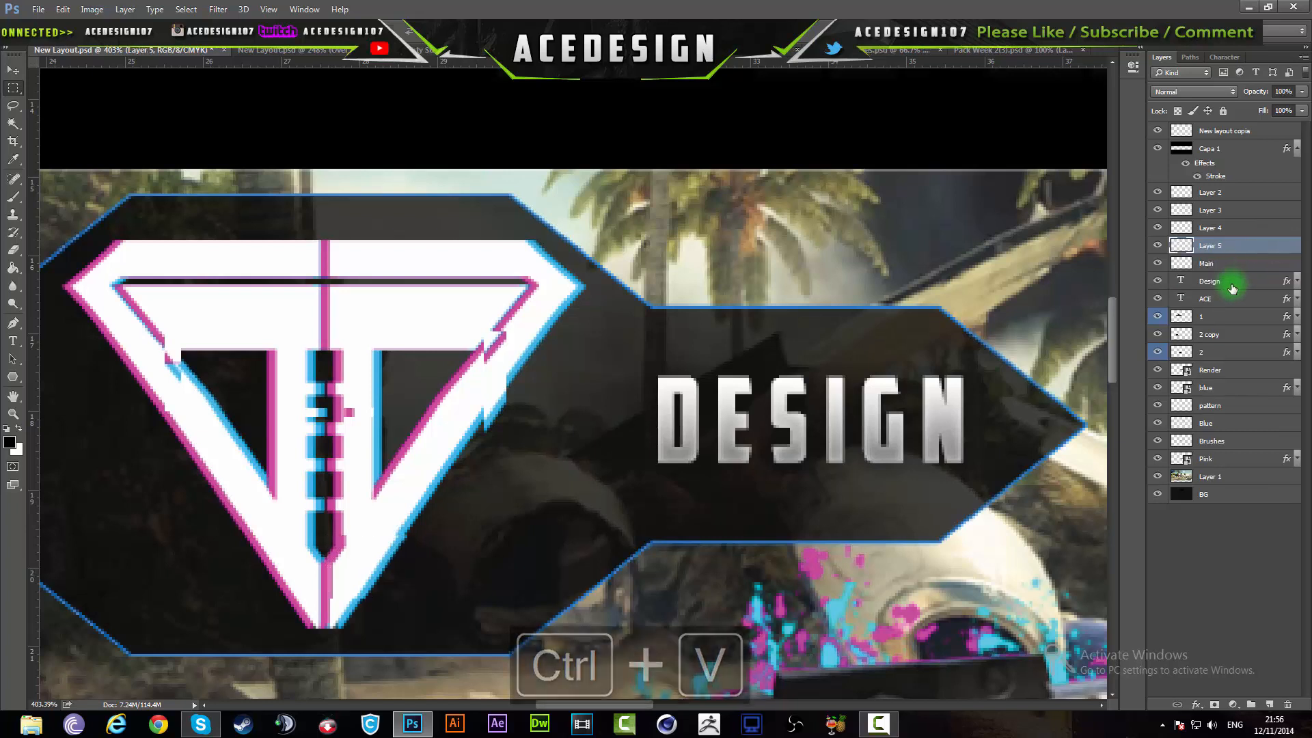
{"action": "key", "text": "ctrl+Right"}
{"action": "key", "text": "ctrl+Down"}
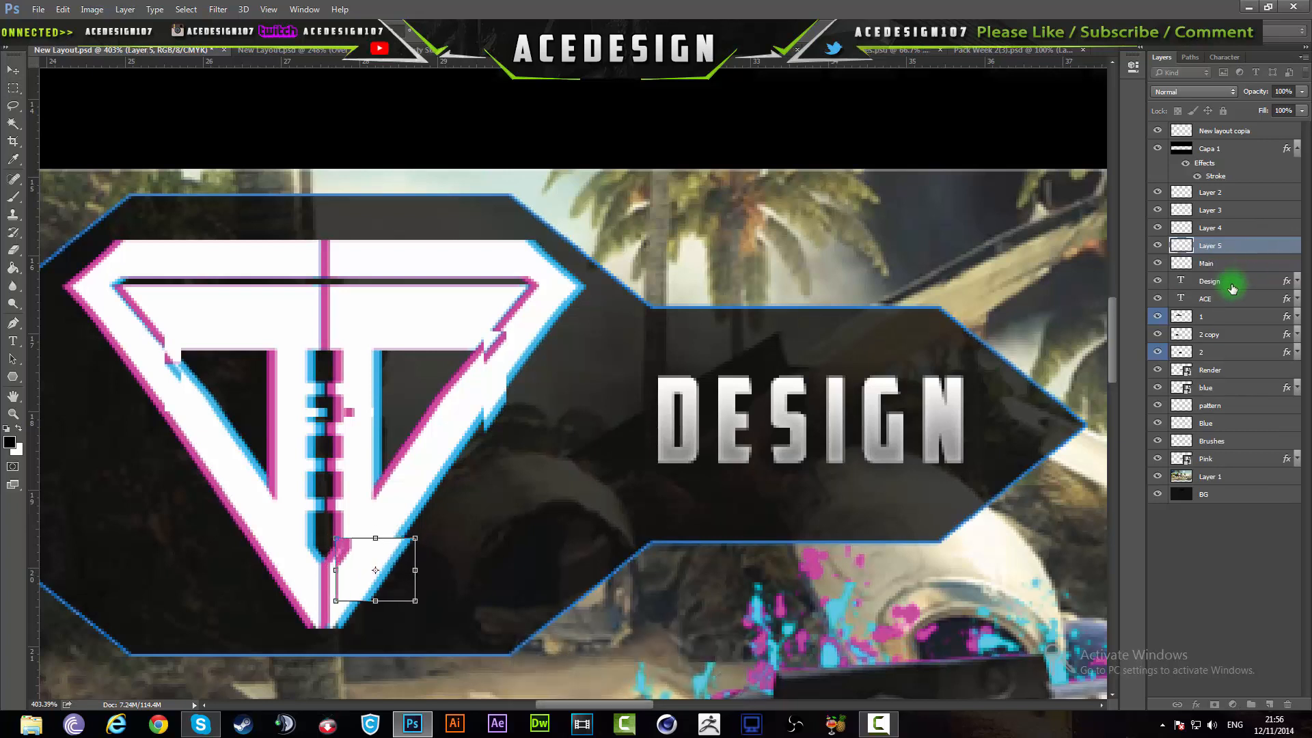
{"action": "key", "text": "ctrl+shift+Return"}
Copy a tall narrow strip of the logo's lower left arm onto a new layer and shift it slightly up
{"action": "left_click_drag", "start_coordinate": [252, 406], "coordinate": [231, 545]}
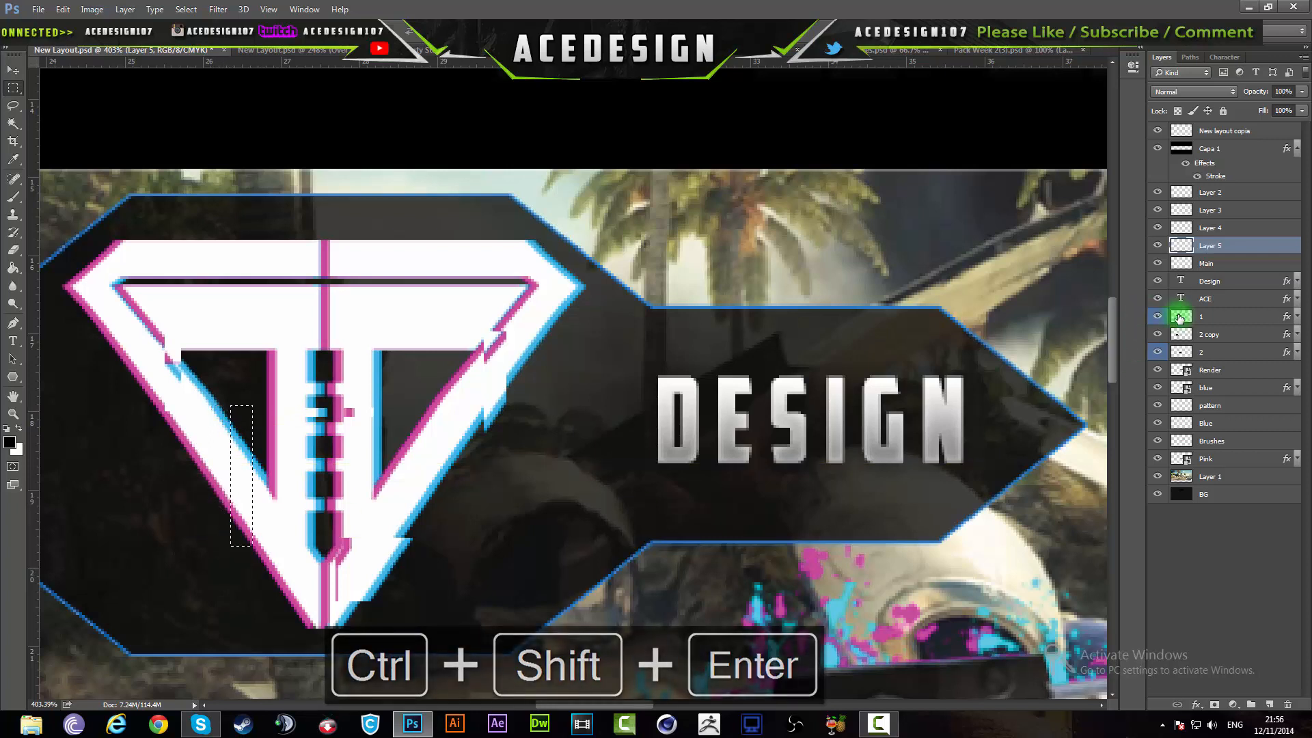
{"action": "key", "text": "ctrl+j"}
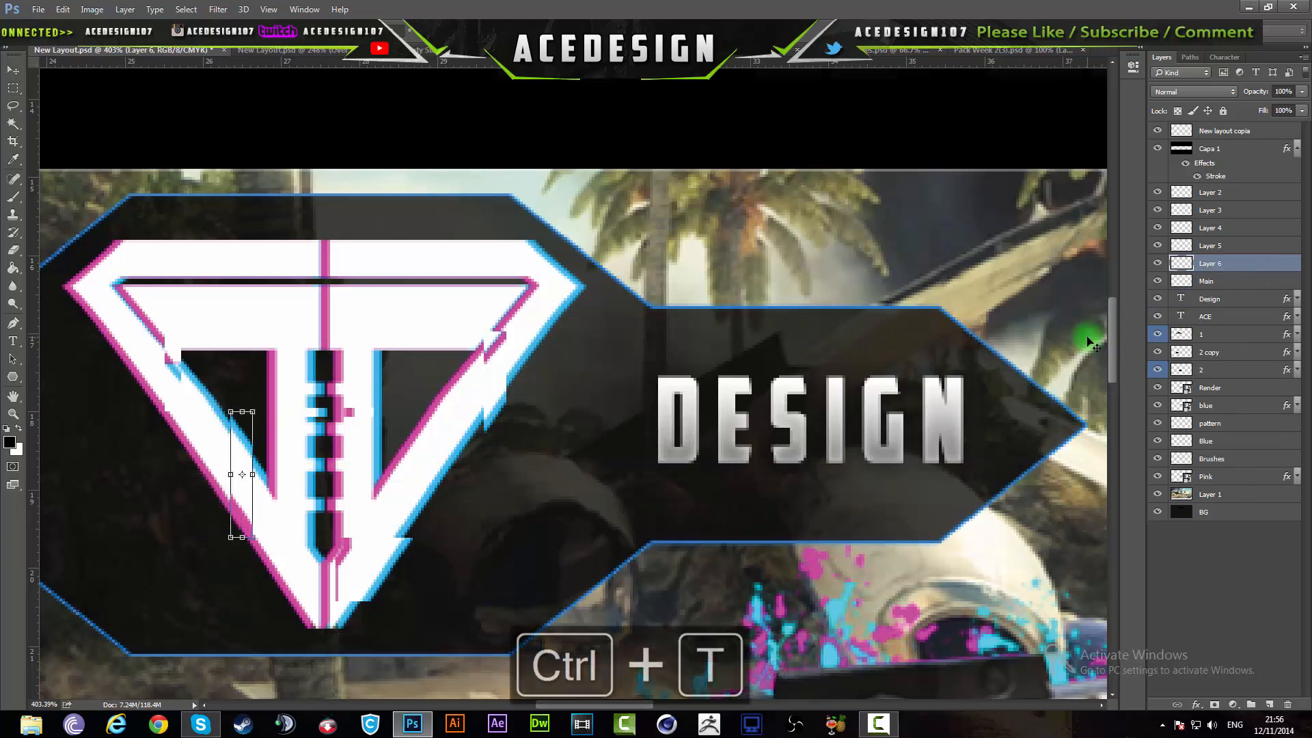
{"action": "key", "text": "Up"}
{"action": "key", "text": "Up"}
{"action": "key", "text": "Up"}
{"action": "key", "text": "Return"}
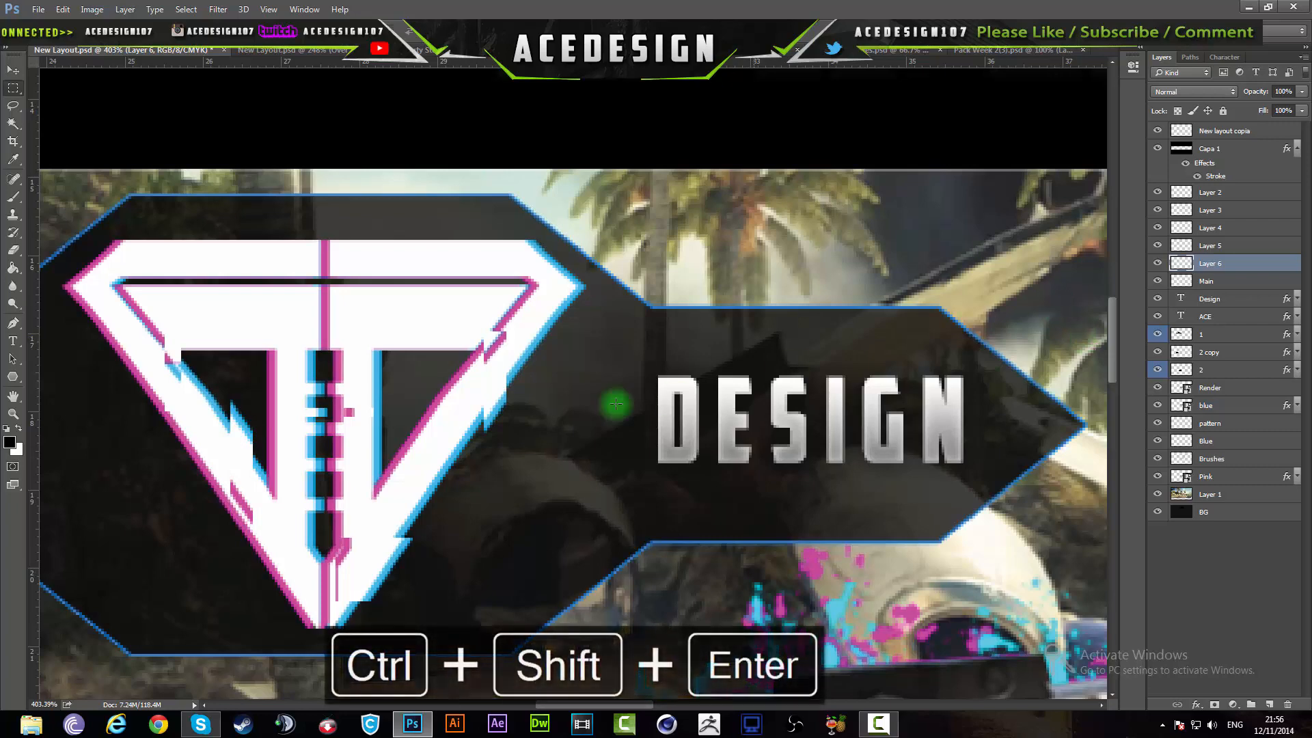
Copy a thin vertical strip of the logo's top bar, just right of its centre line, onto a new layer and shift it up
{"action": "scroll", "coordinate": [315, 511], "scroll_direction": "down", "scroll_amount": 3}
{"action": "scroll", "coordinate": [326, 482], "scroll_direction": "up", "scroll_amount": 3}
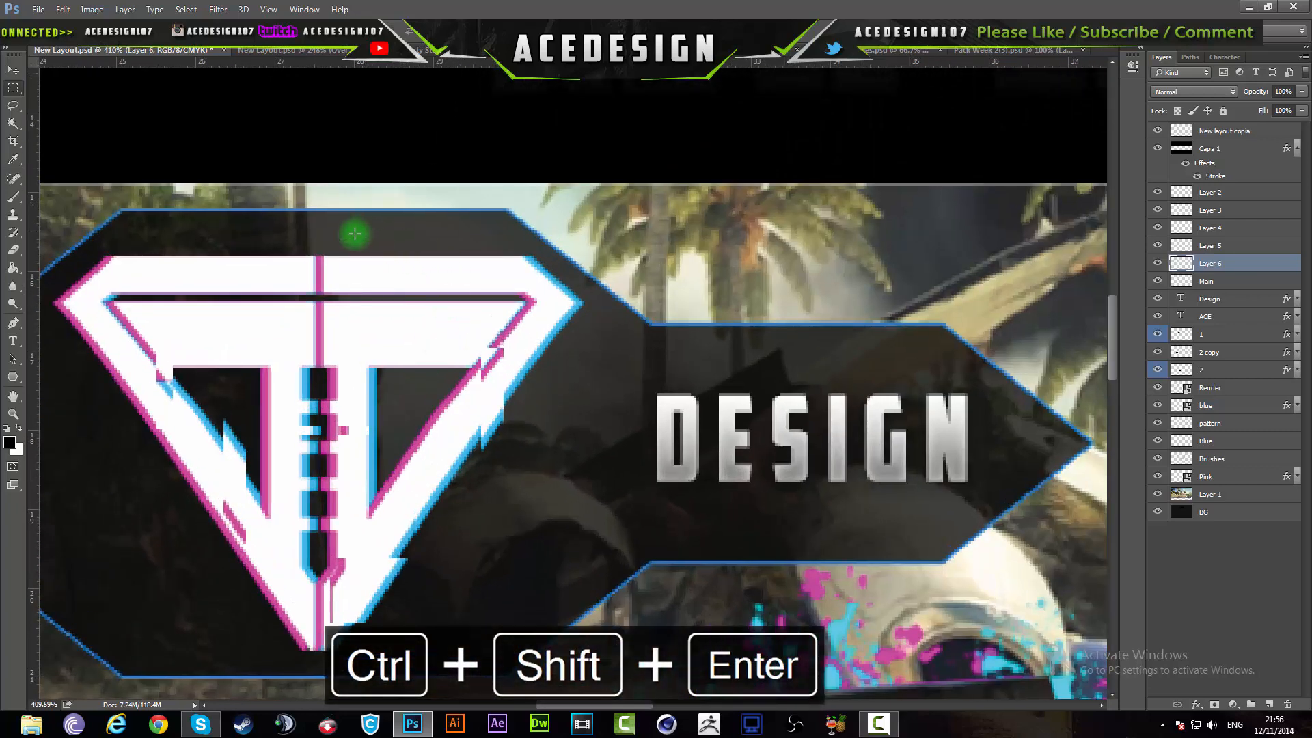
{"action": "left_click_drag", "start_coordinate": [353, 235], "coordinate": [350, 313]}
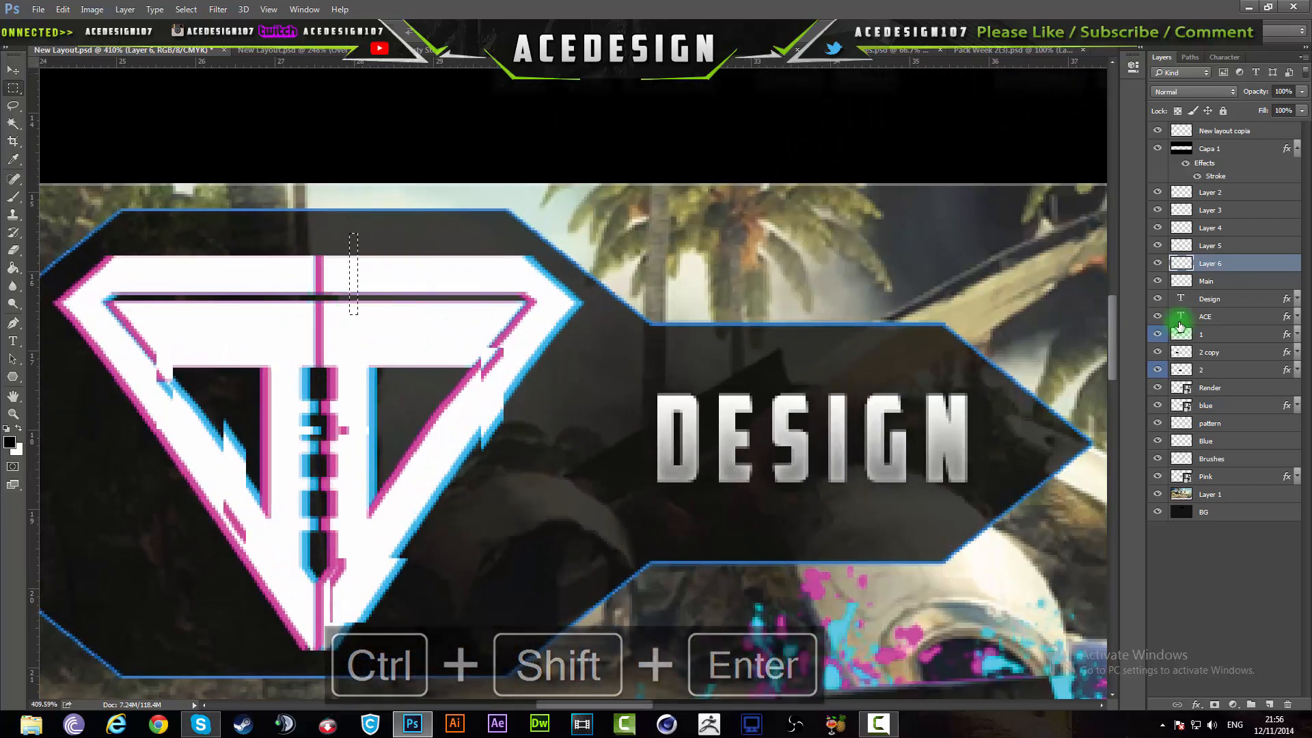
{"action": "left_click", "coordinate": [1276, 282]}
{"action": "key", "text": "ctrl+c"}
{"action": "key", "text": "ctrl+v"}
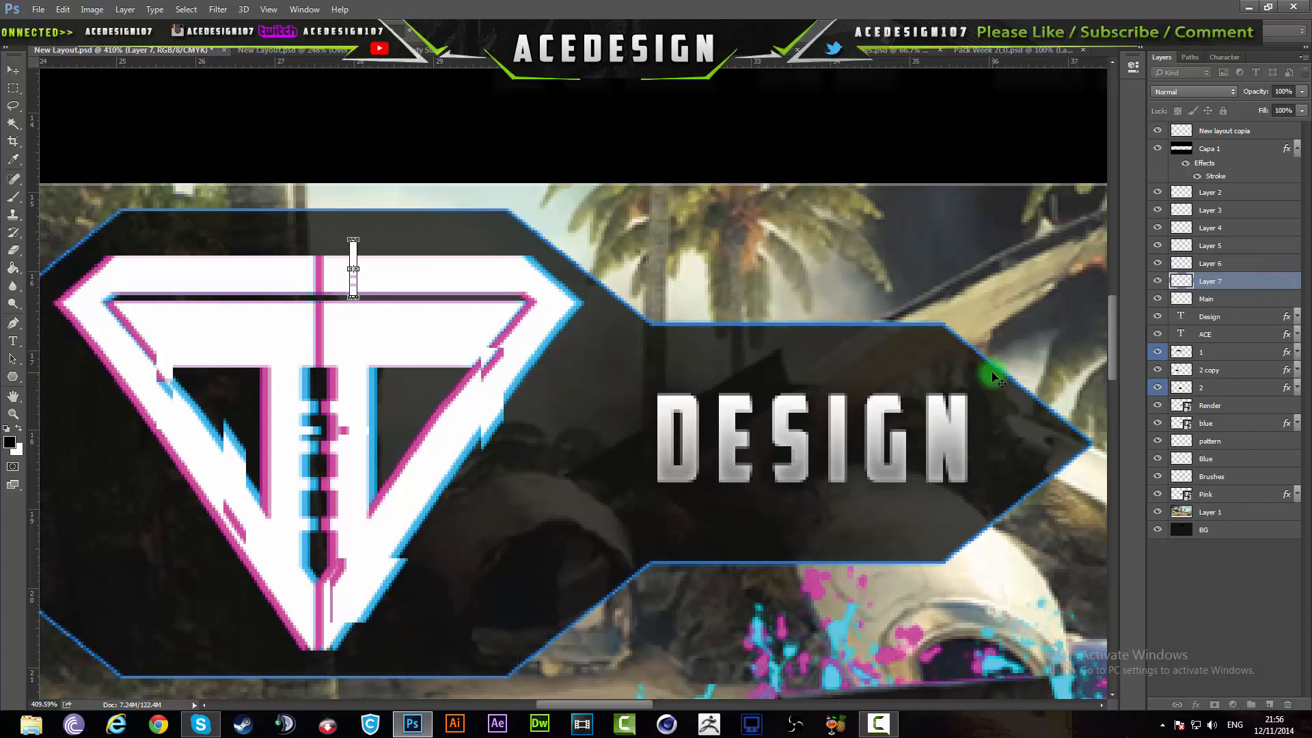
{"action": "key", "text": "ctrl+shift+Return"}
Copy the logo's right corner from Main onto a new layer and offset it slightly to the right of the original corner
{"action": "left_click_drag", "start_coordinate": [644, 231], "coordinate": [563, 384]}
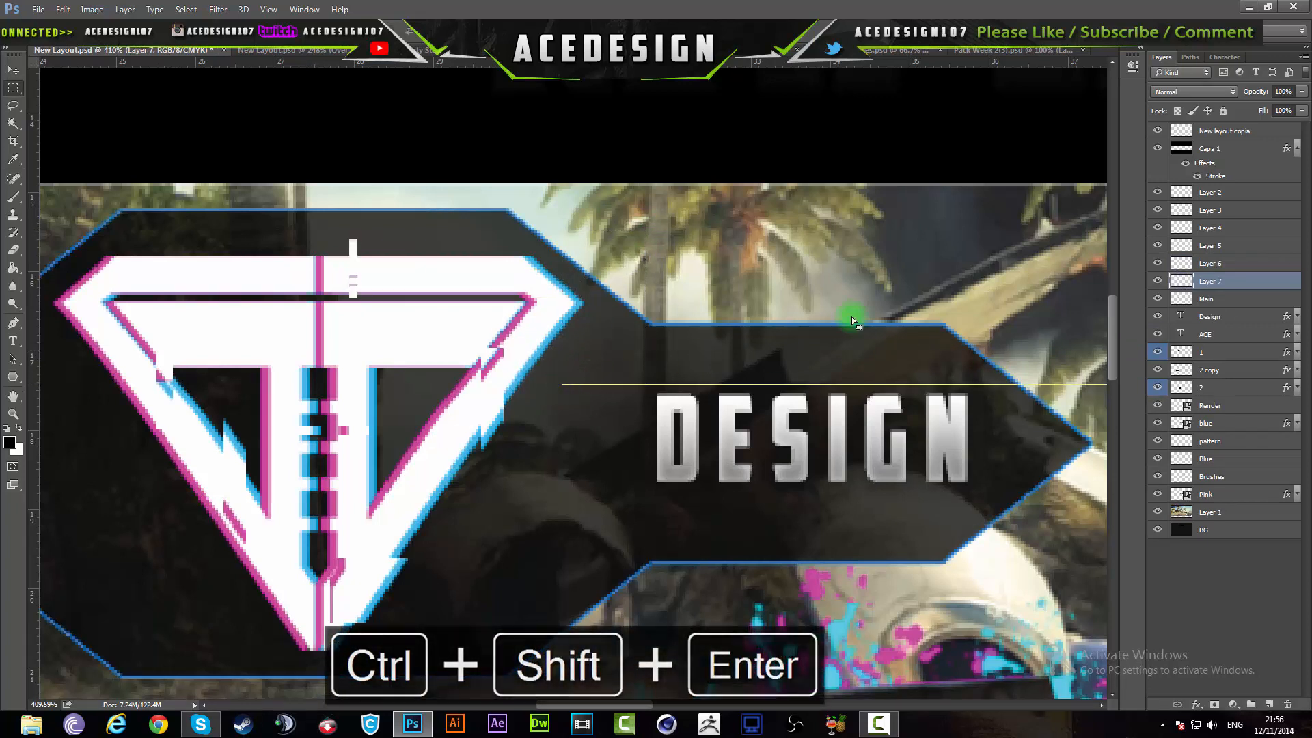
{"action": "left_click", "coordinate": [1238, 295]}
{"action": "key", "text": "ctrl+c"}
{"action": "key", "text": "ctrl+v"}
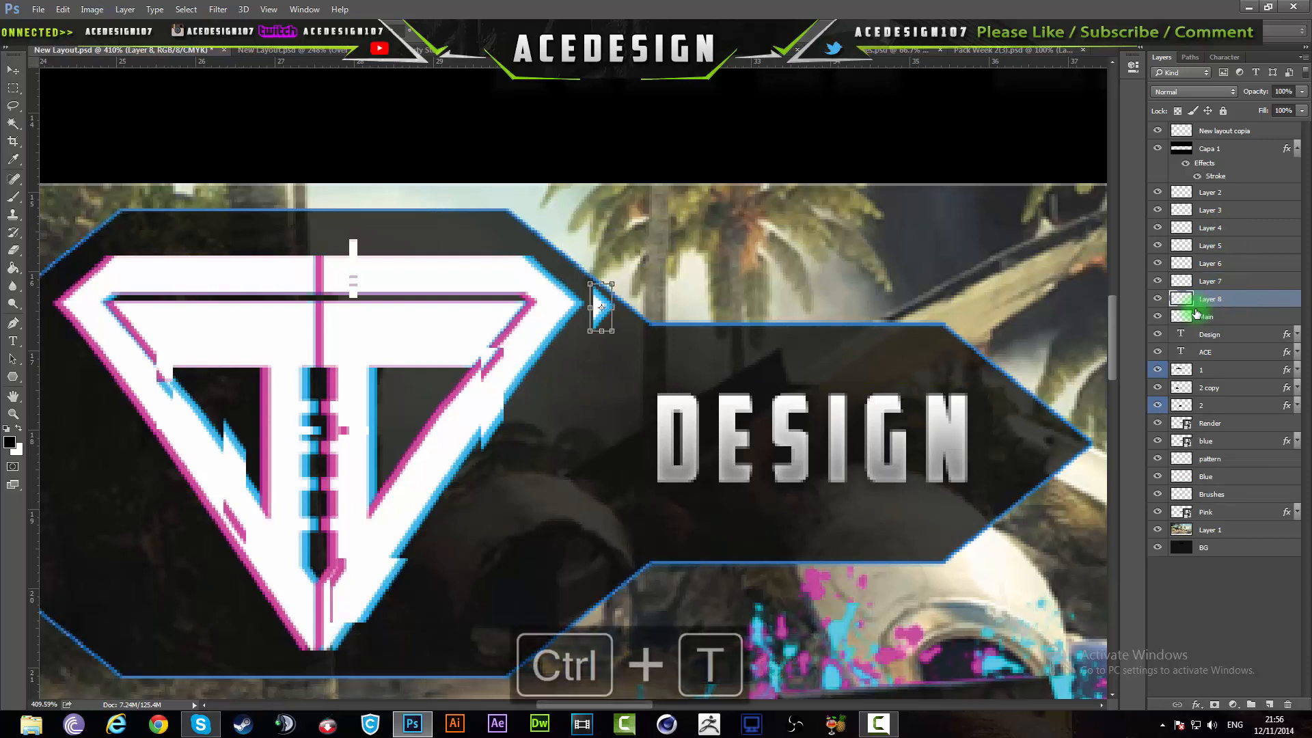
{"action": "key", "text": "Left"}
{"action": "key", "text": "Left"}
{"action": "key", "text": "ctrl+shift+Return"}
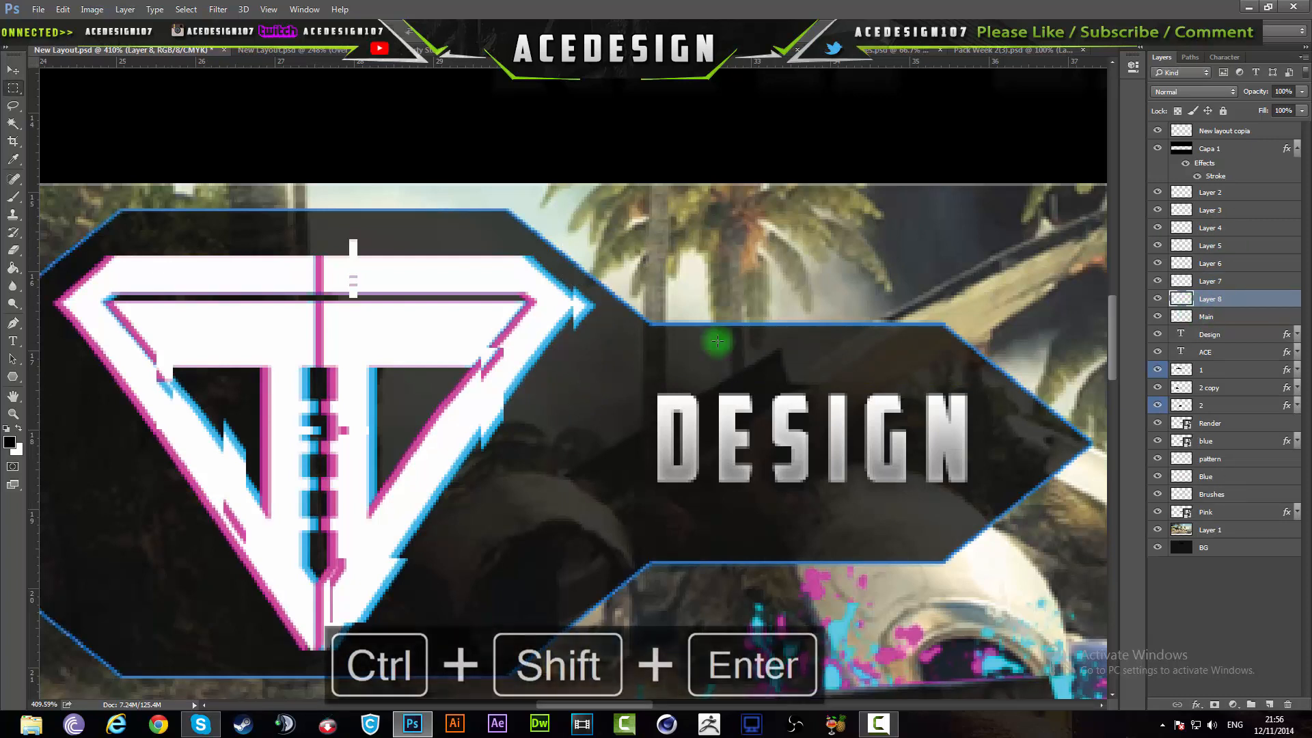
Copy a block from the left end of the logo's top bar onto a new layer and shift it up
{"action": "left_click_drag", "start_coordinate": [152, 241], "coordinate": [117, 321]}
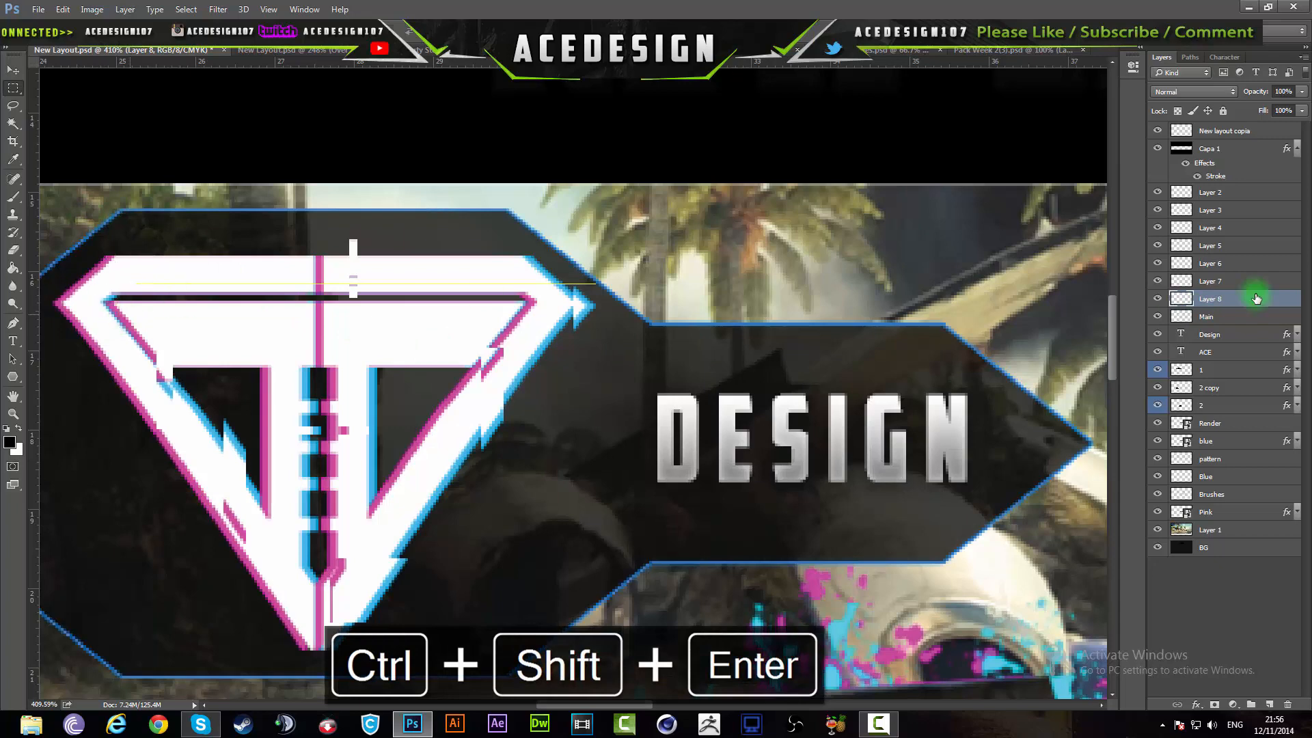
{"action": "key", "text": "ctrl+j"}
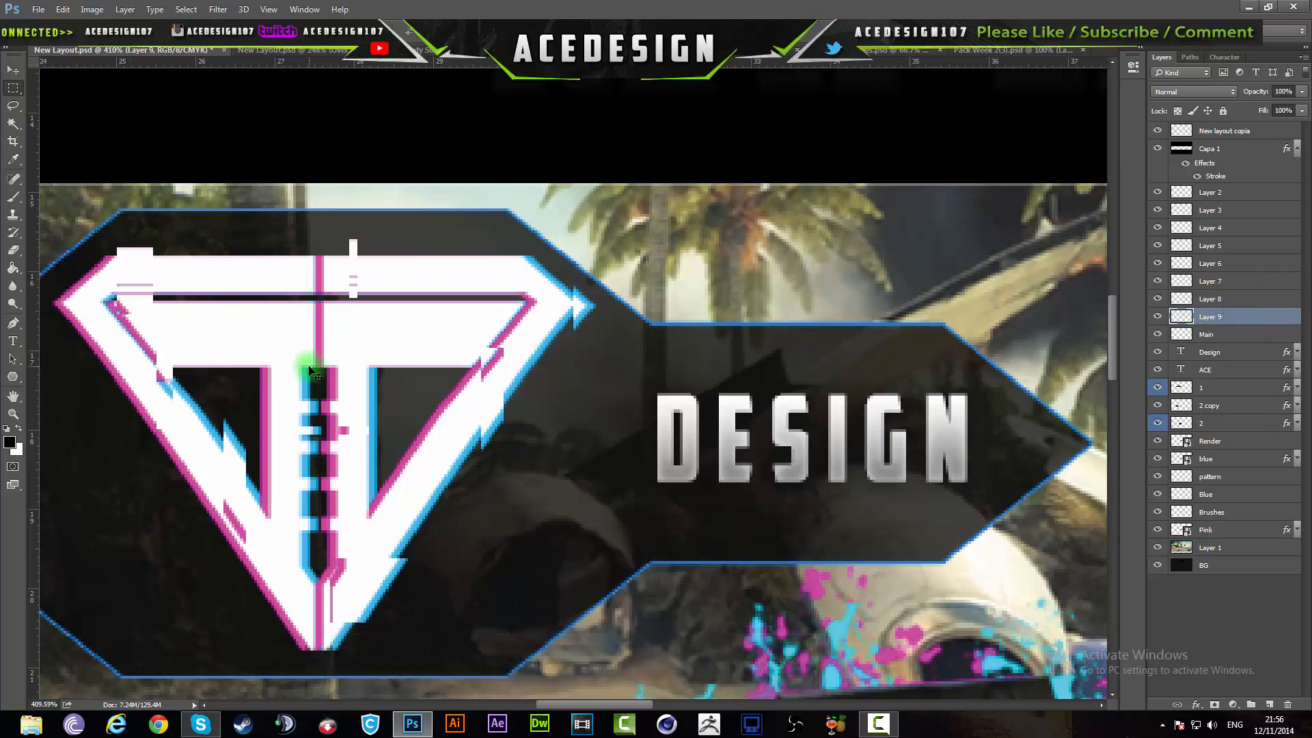
{"action": "key", "text": "ctrl+t"}
{"action": "key", "text": "ctrl+Up"}
{"action": "key", "text": "ctrl+shift+Return"}
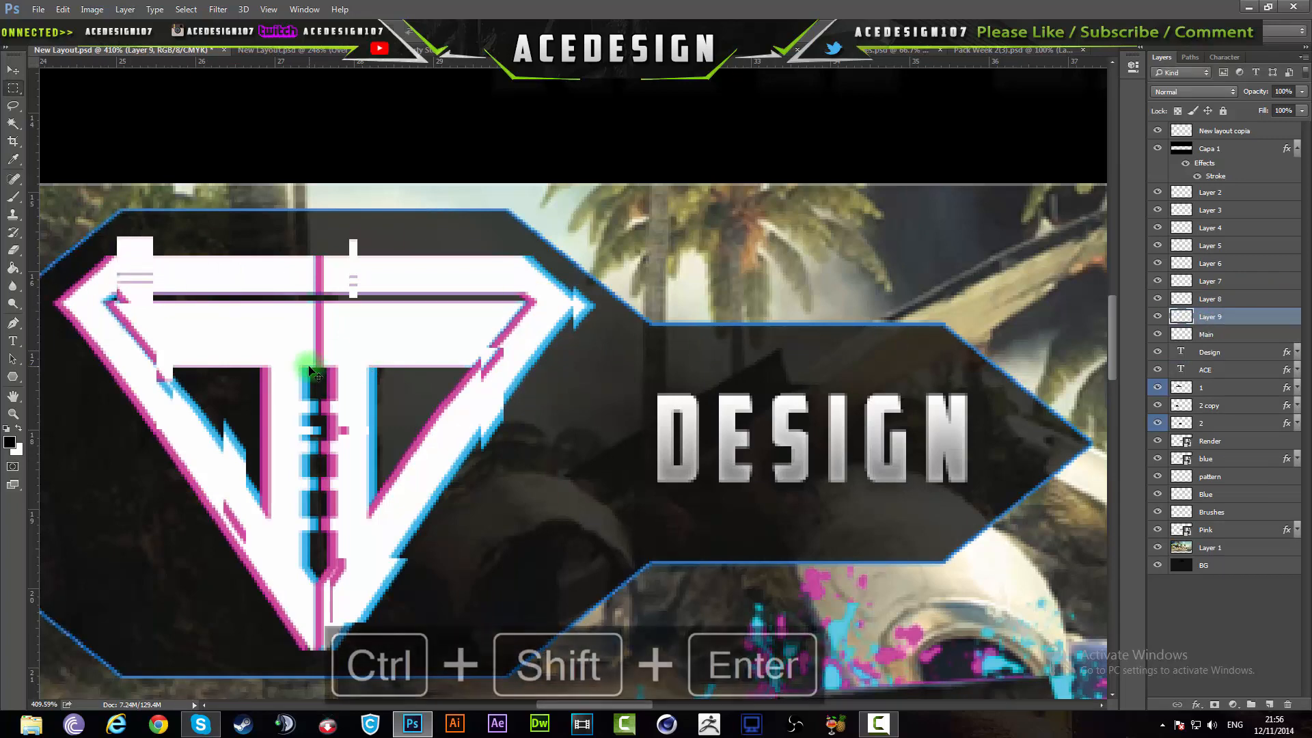
Examine the glitched logo within the whole banner and compare it with the finished reference banner in the second New Layout document
{"action": "scroll", "coordinate": [318, 373], "scroll_direction": "down", "scroll_amount": 5}
{"action": "scroll", "coordinate": [324, 375], "scroll_direction": "down", "scroll_amount": 5}
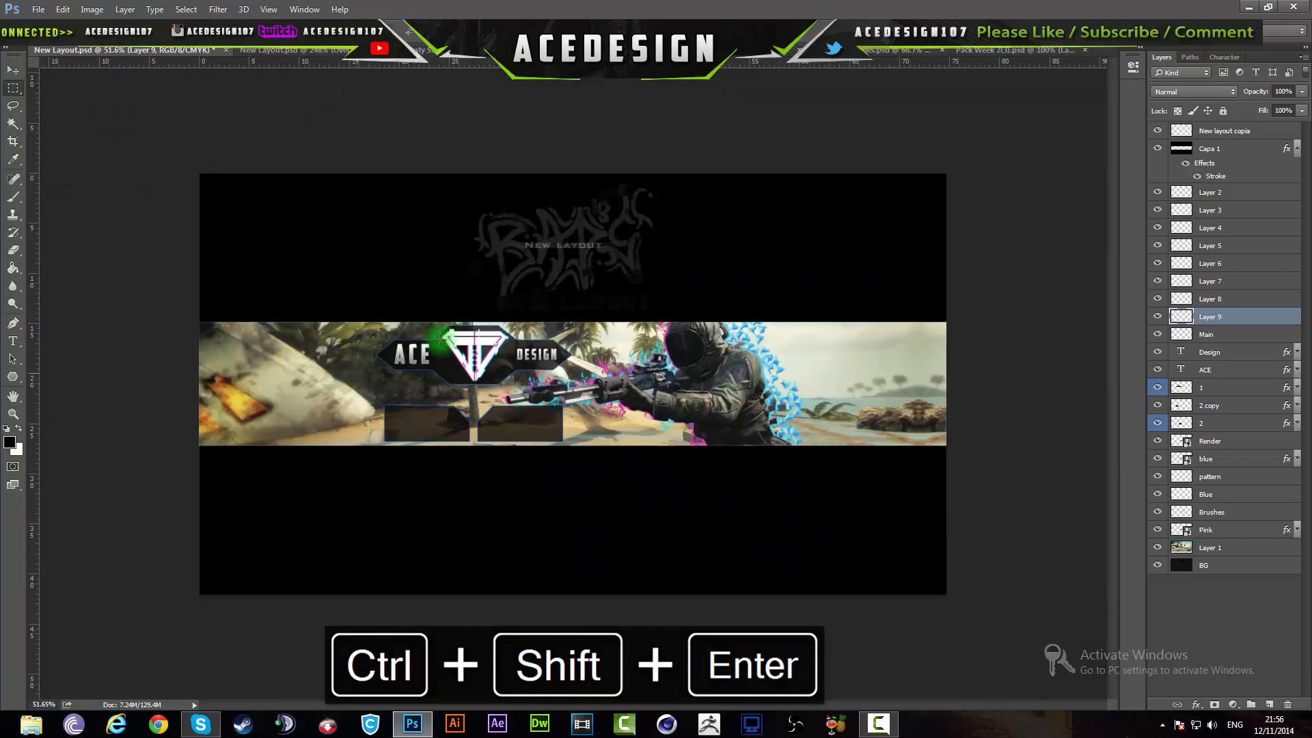
{"action": "scroll", "coordinate": [459, 379], "scroll_direction": "up", "scroll_amount": 2}
{"action": "scroll", "coordinate": [482, 356], "scroll_direction": "up", "scroll_amount": 3}
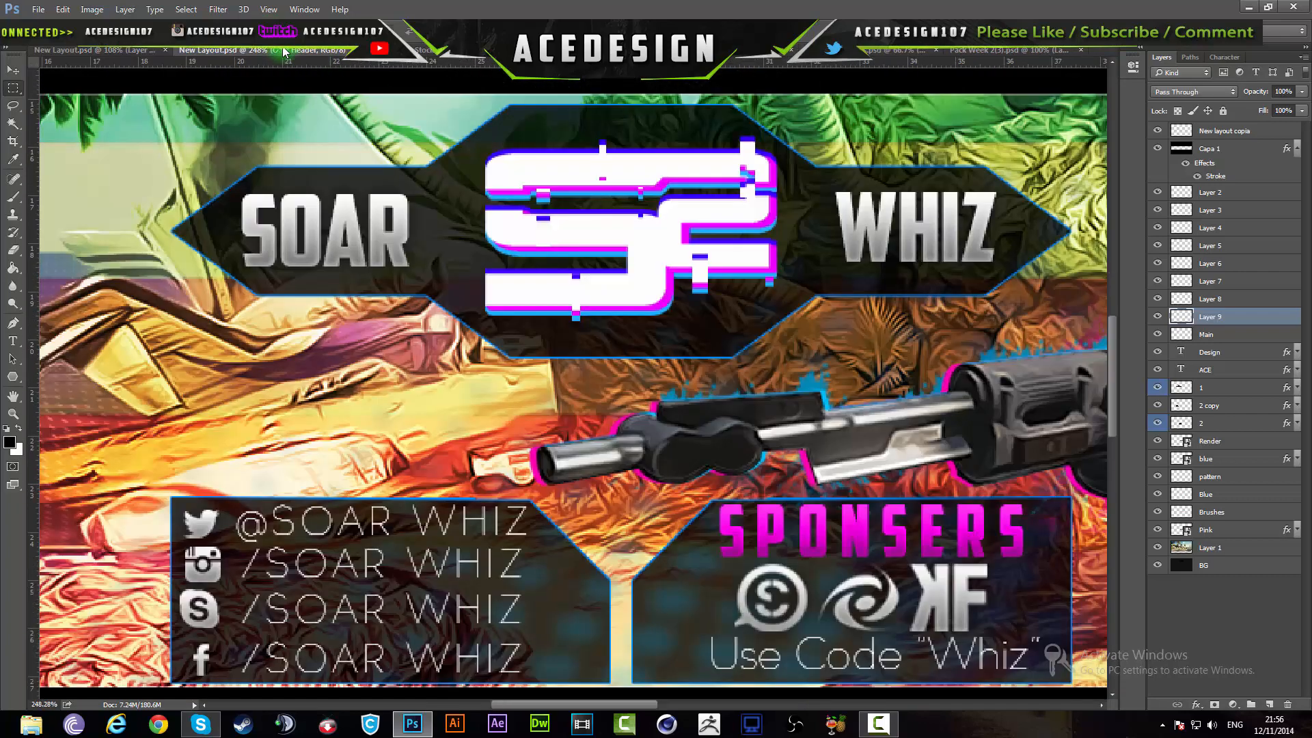
{"action": "left_click", "coordinate": [286, 50]}
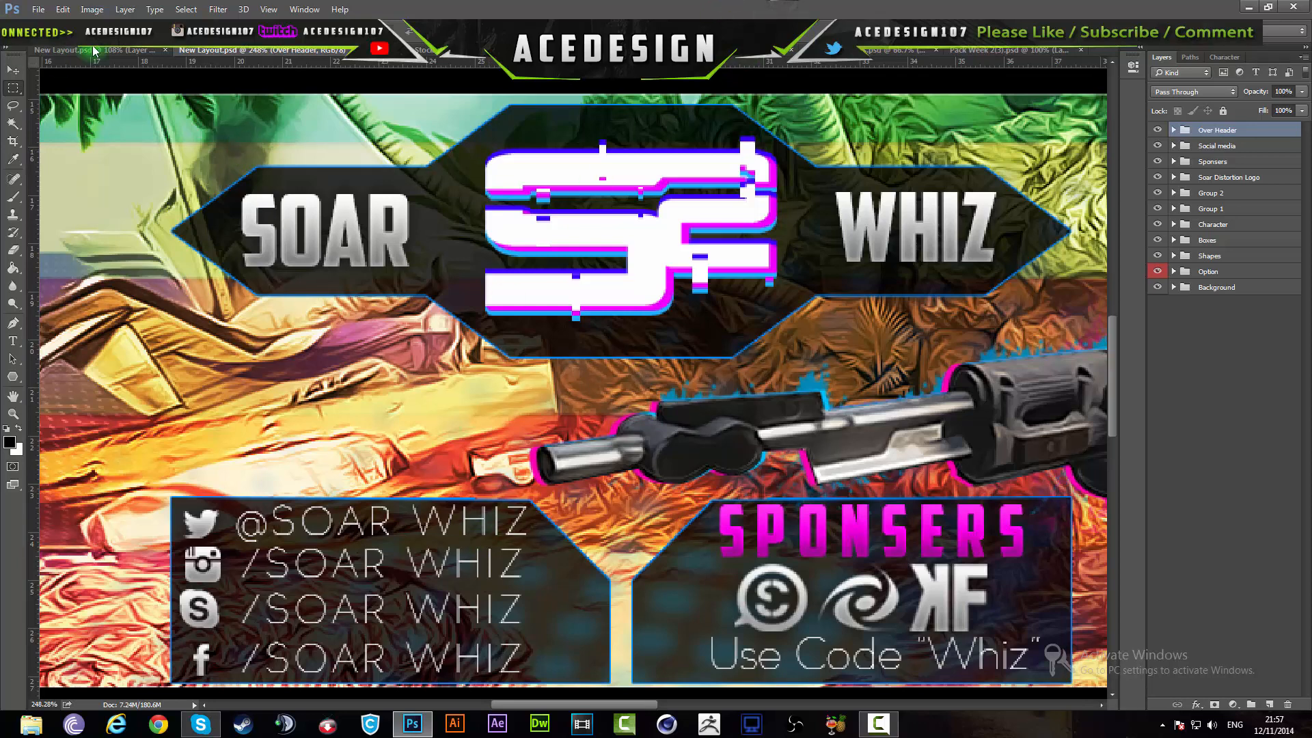
{"action": "scroll", "coordinate": [594, 304], "scroll_direction": "down", "scroll_amount": 6}
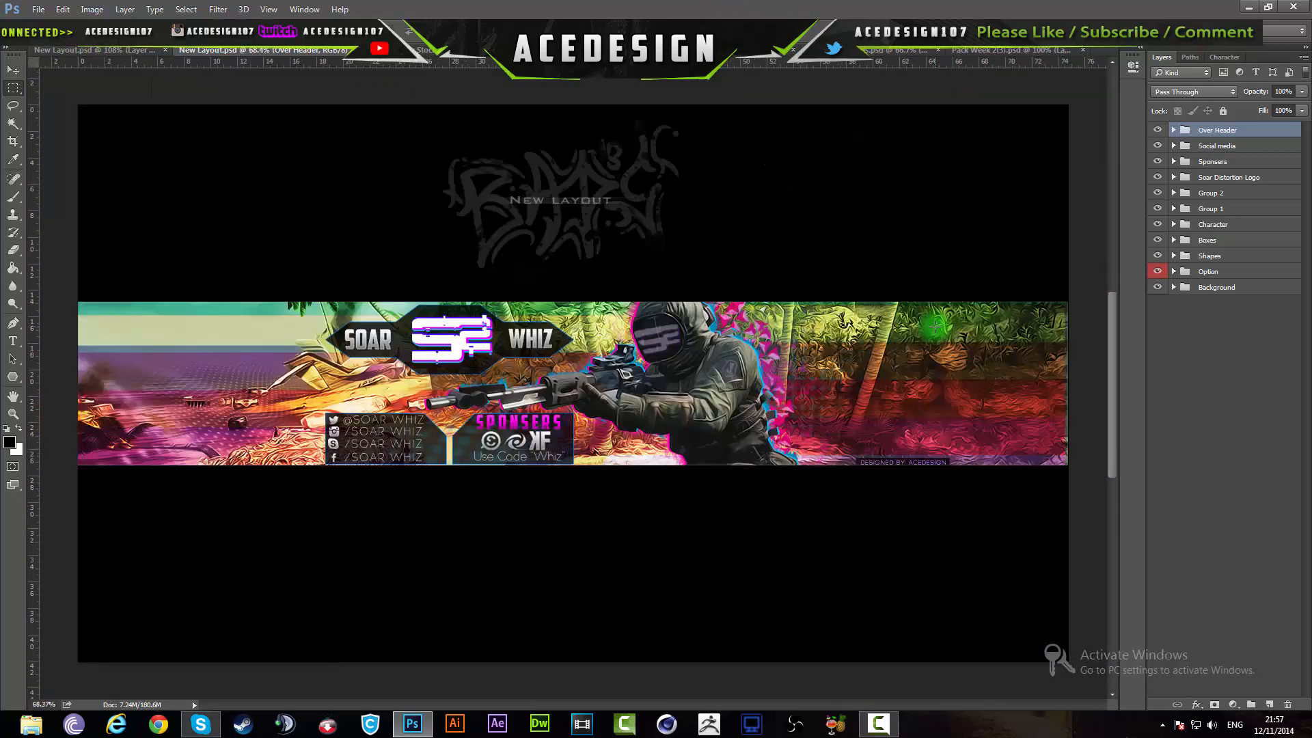
Check the visor logo in the reference banner, and merge Layer 2 through Main into one logo layer in the working document
{"action": "scroll", "coordinate": [711, 345], "scroll_direction": "up", "scroll_amount": 3}
{"action": "scroll", "coordinate": [607, 345], "scroll_direction": "up", "scroll_amount": 2}
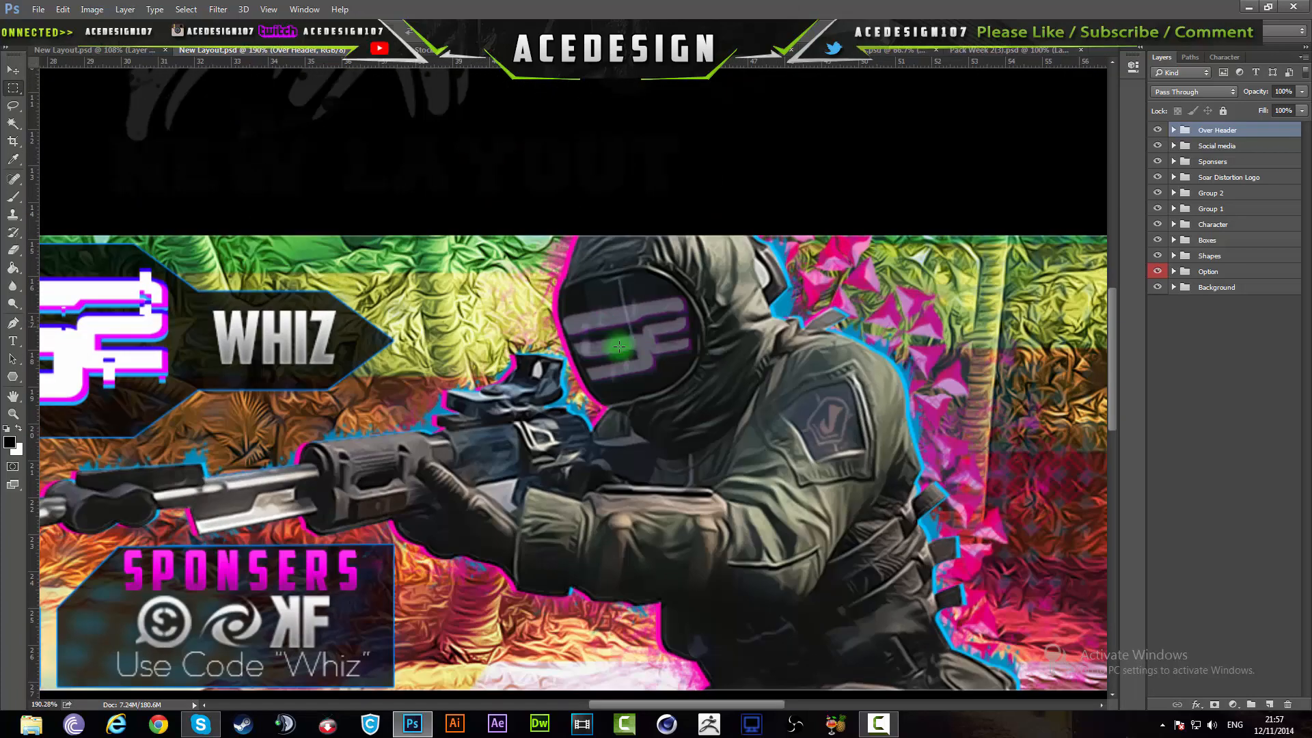
{"action": "left_click", "coordinate": [95, 53]}
{"action": "left_click", "coordinate": [1238, 192]}
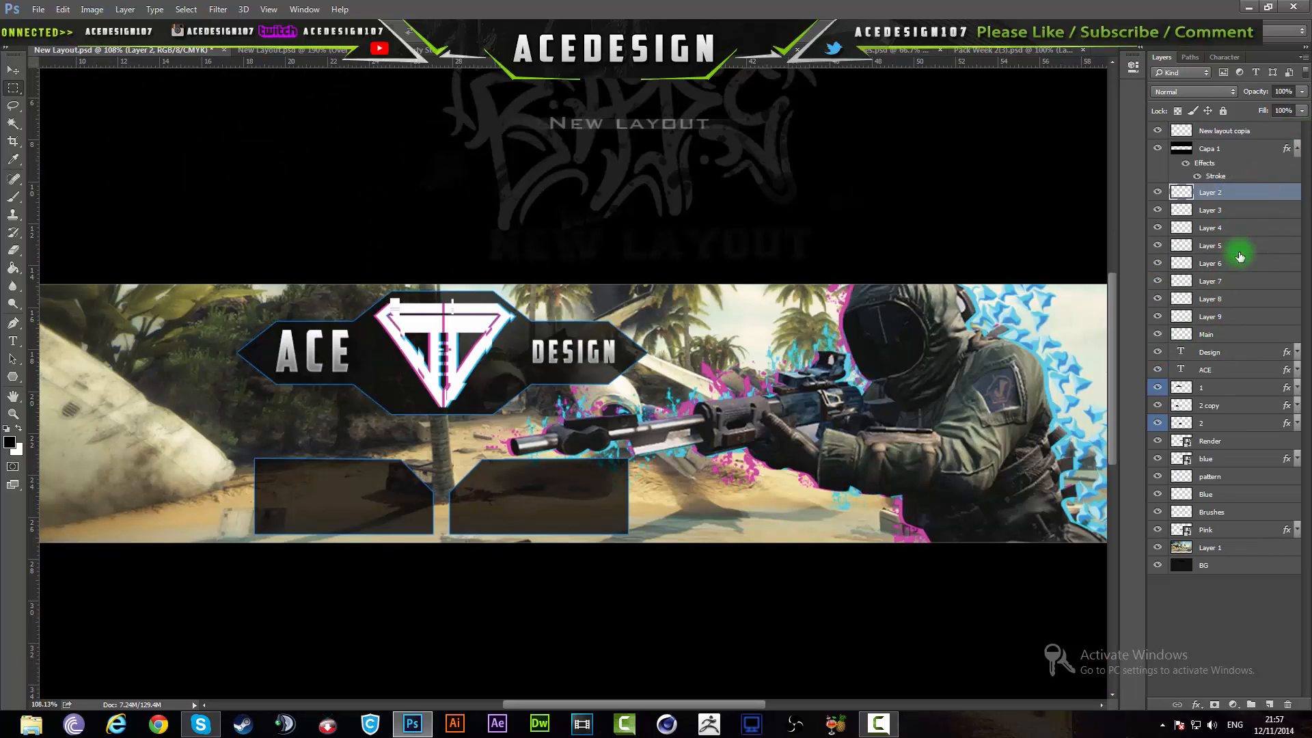
{"action": "left_click", "coordinate": [1258, 338], "text": "shift"}
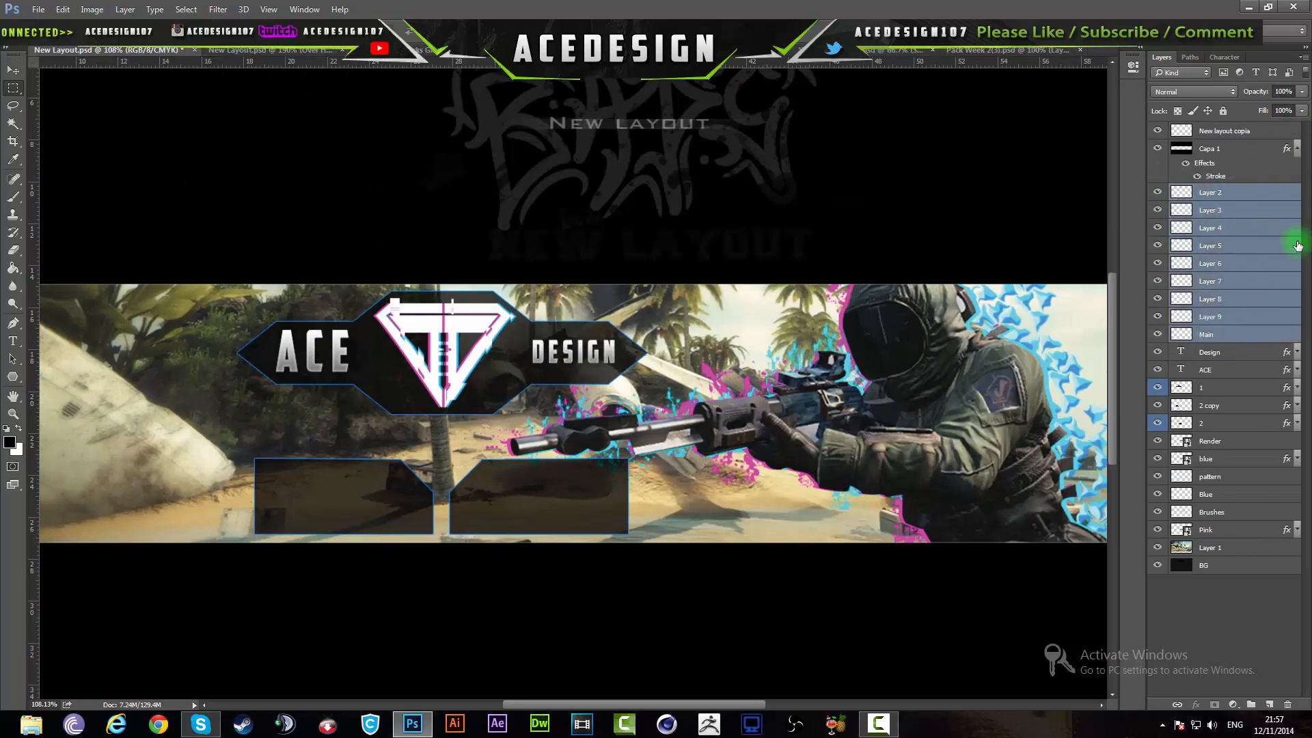
{"action": "key", "text": "ctrl+e"}
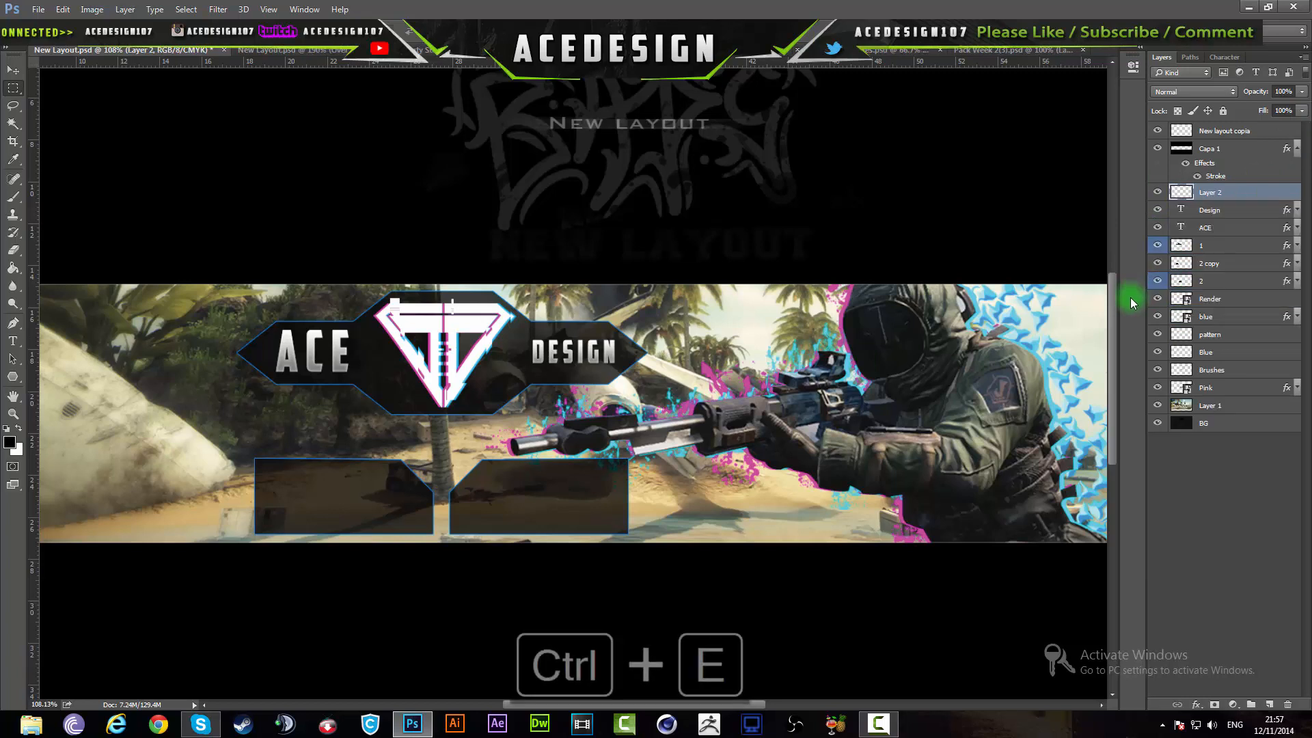
{"action": "key", "text": "v"}
{"action": "left_click_drag", "start_coordinate": [453, 384], "coordinate": [592, 344]}
{"action": "key", "text": "ctrl+z"}
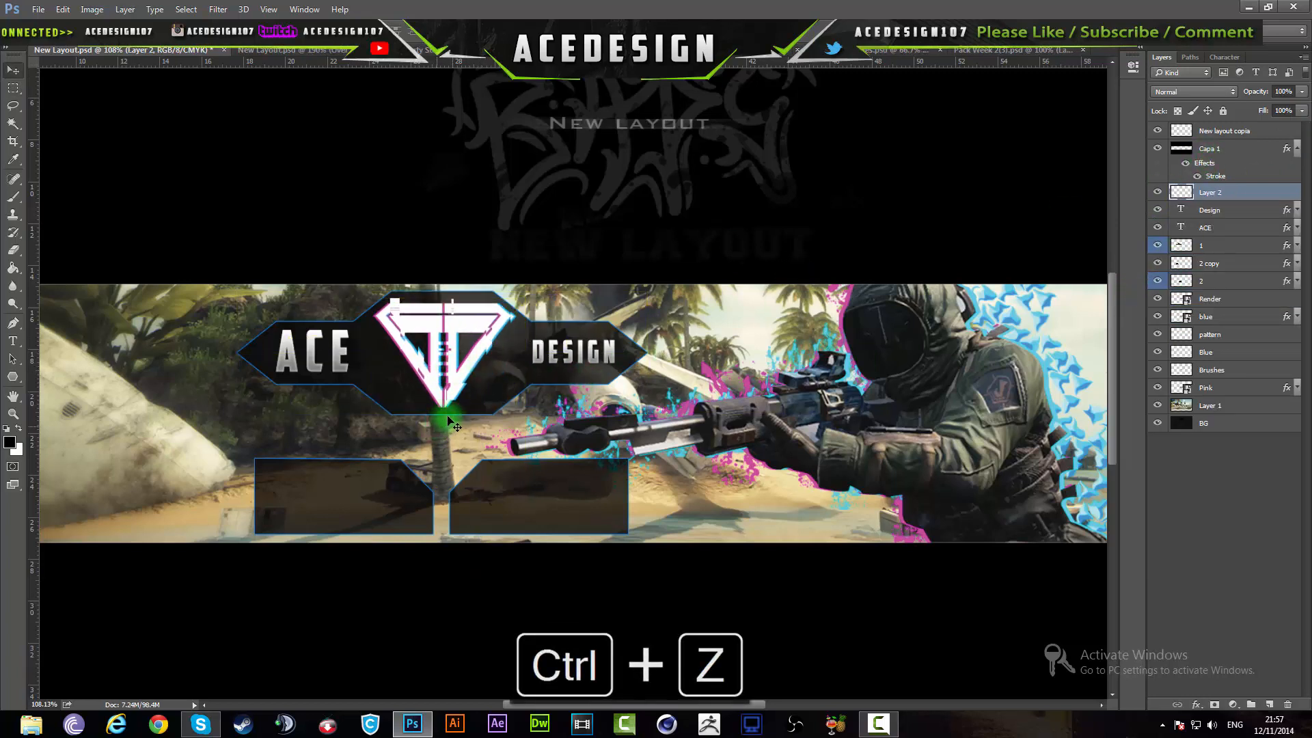
Duplicate the merged logo layer, scale the copy down and place it over the soldier's visor
{"action": "key", "text": "ctrl+j"}
{"action": "key", "text": "ctrl+t"}
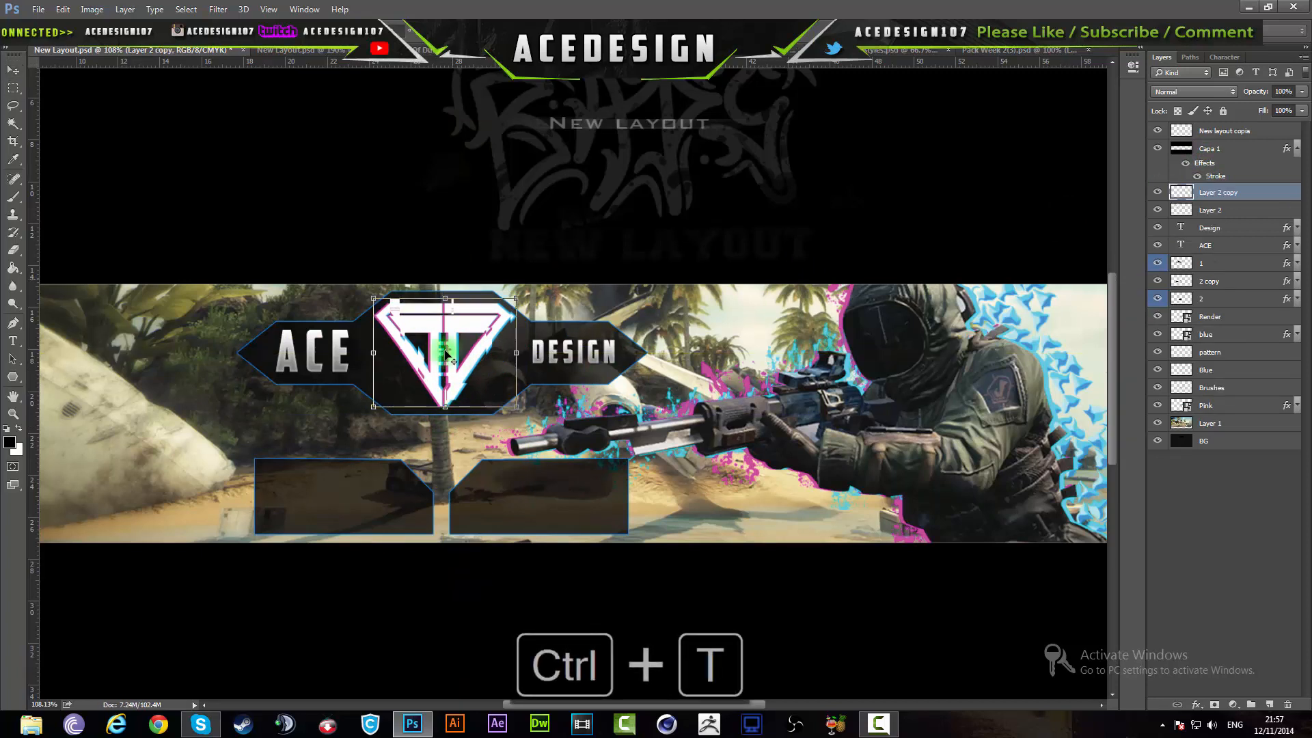
{"action": "left_click_drag", "start_coordinate": [478, 352], "coordinate": [951, 370]}
{"action": "left_click_drag", "start_coordinate": [991, 426], "coordinate": [888, 350]}
{"action": "key", "text": "Return"}
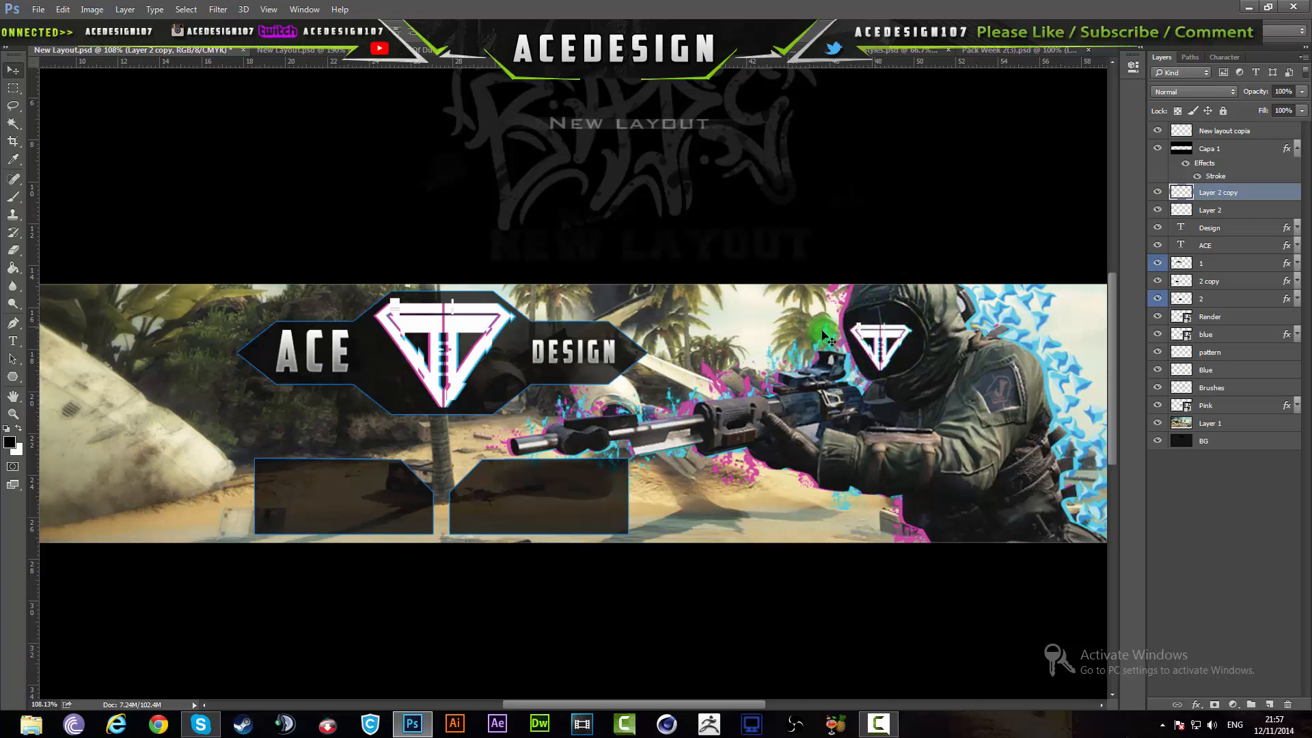
Distort the small logo with Perspective to follow the soldier's visor and fine-tune its position
{"action": "key", "text": "ctrl+t"}
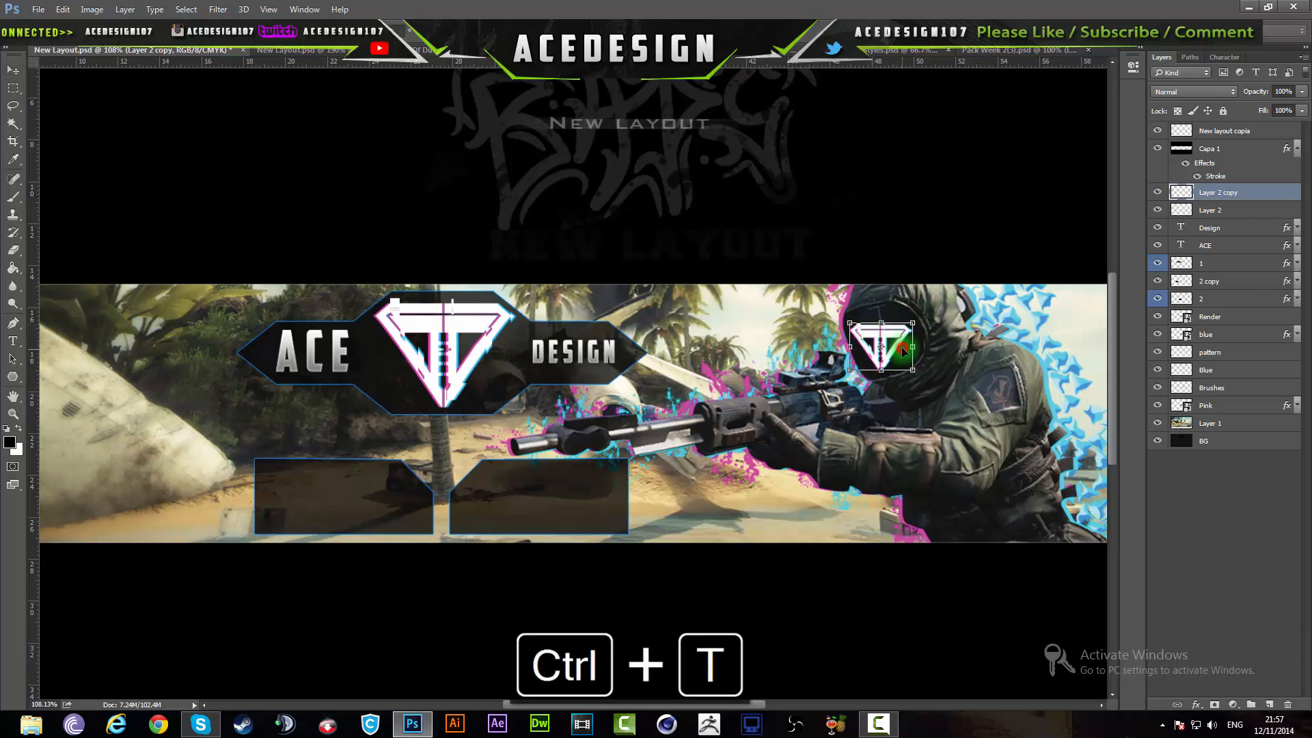
{"action": "right_click", "coordinate": [902, 350]}
{"action": "left_click", "coordinate": [948, 424]}
{"action": "left_click_drag", "start_coordinate": [910, 351], "coordinate": [916, 317]}
{"action": "left_click_drag", "start_coordinate": [886, 363], "coordinate": [886, 355]}
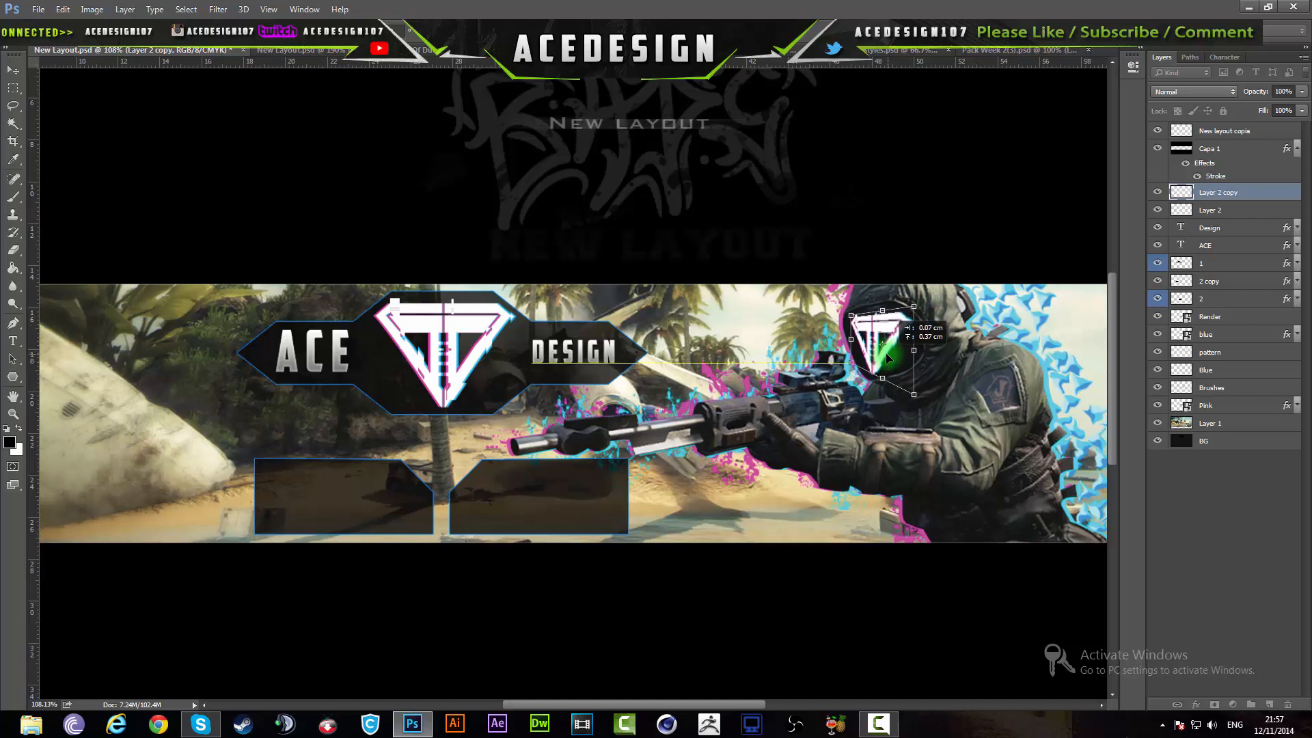
{"action": "left_click_drag", "start_coordinate": [914, 399], "coordinate": [903, 390]}
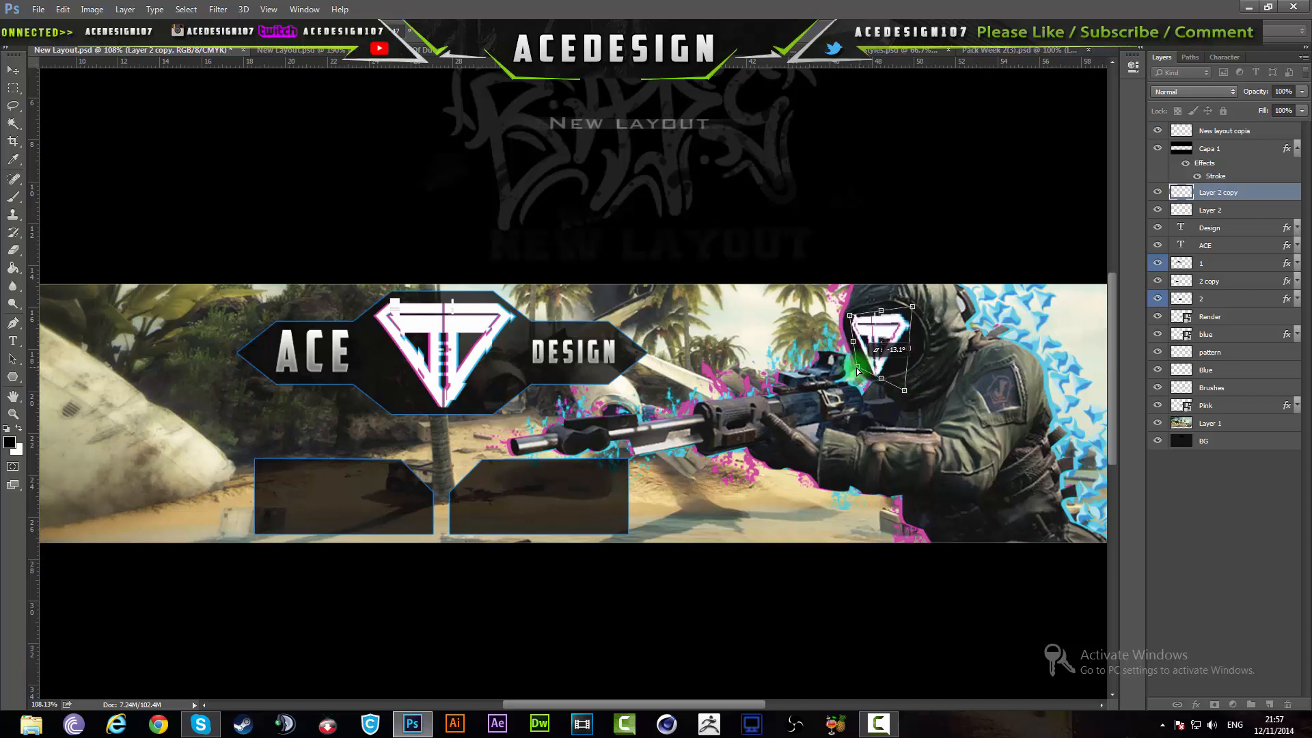
{"action": "left_click_drag", "start_coordinate": [852, 371], "coordinate": [851, 371]}
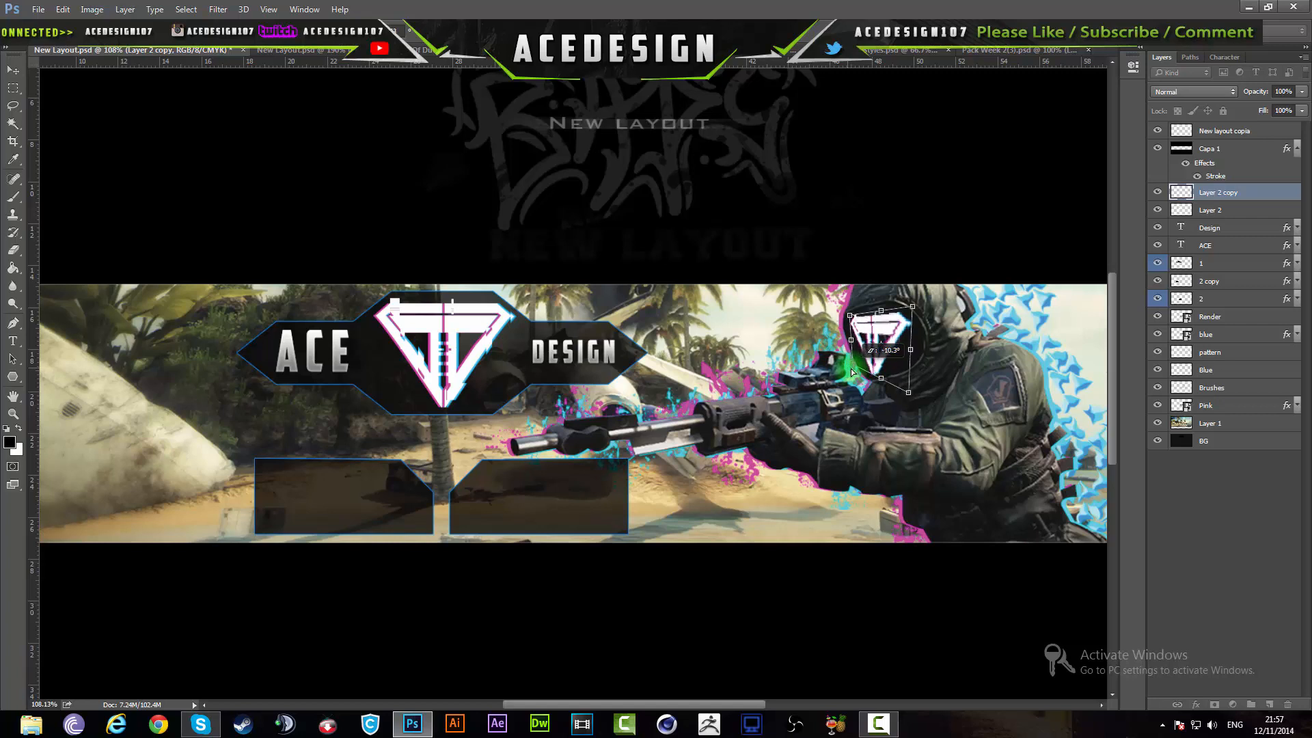
{"action": "key", "text": "Return"}
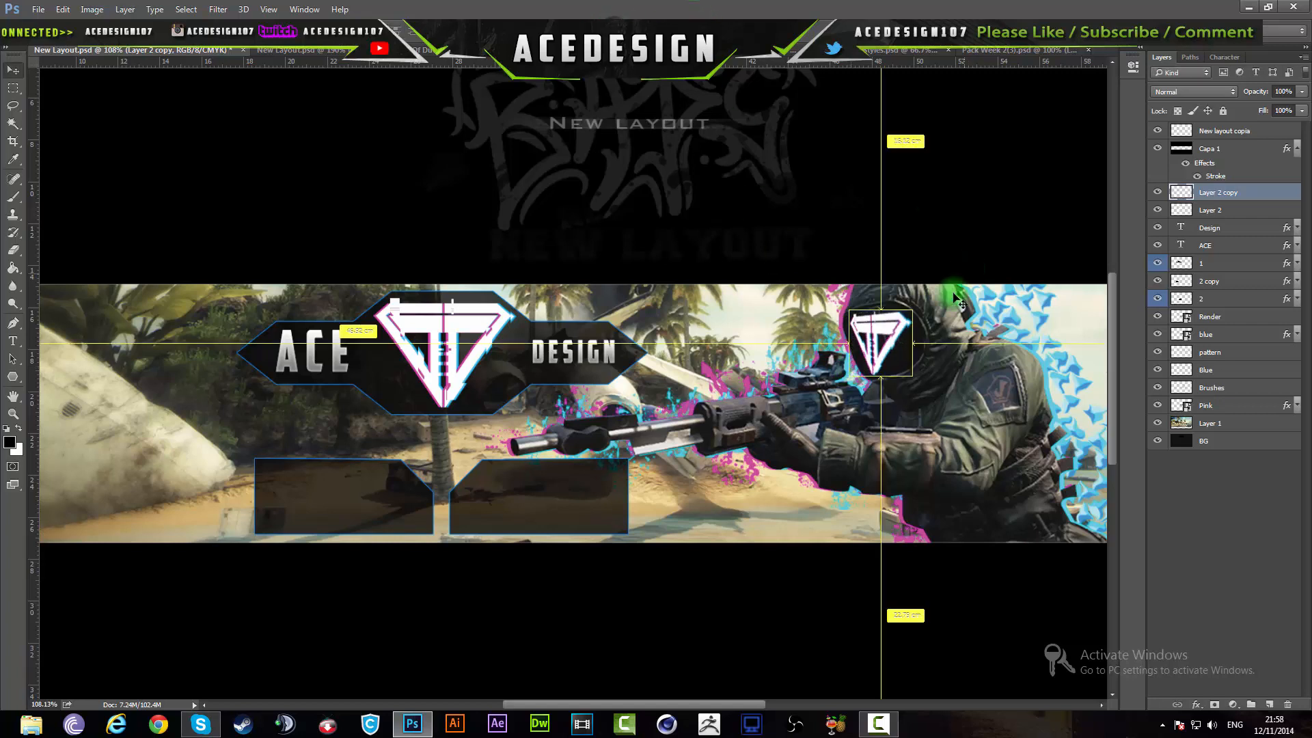
{"action": "key", "text": "ctrl+t"}
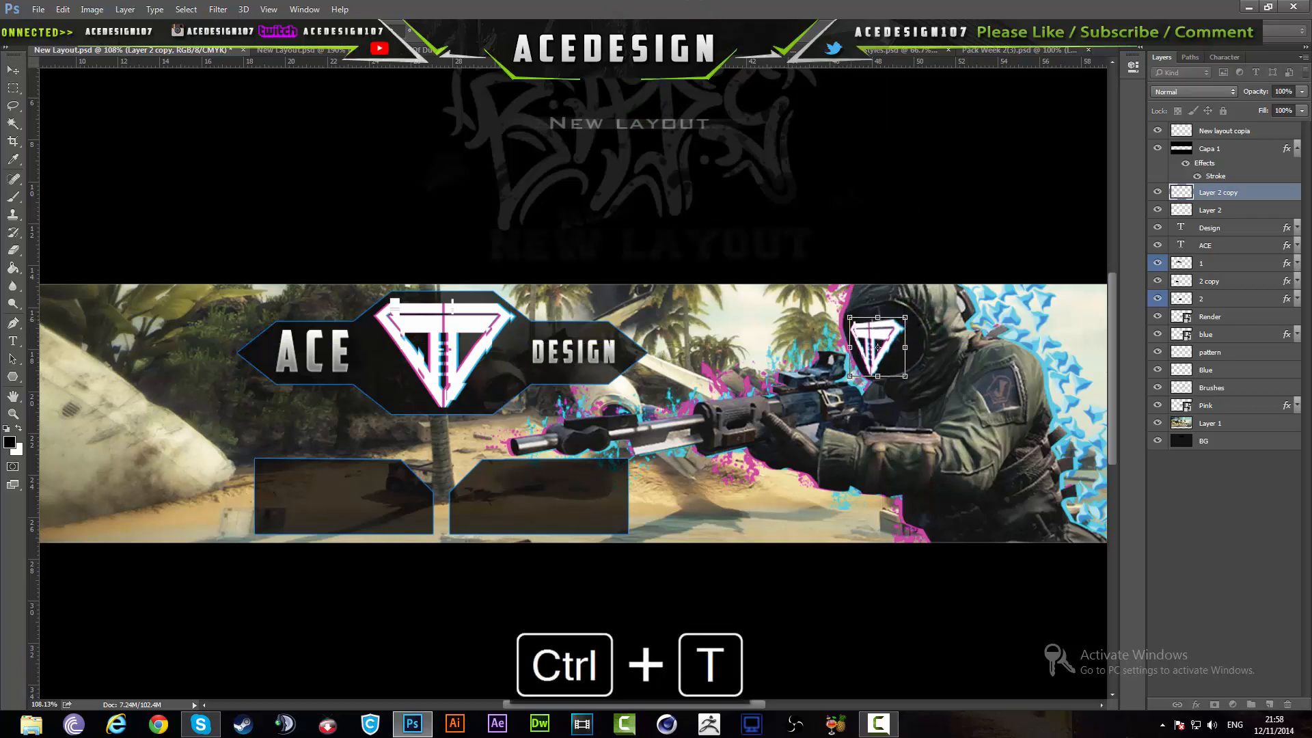
{"action": "left_click", "coordinate": [622, 30]}
{"action": "key", "text": "ctrl+t"}
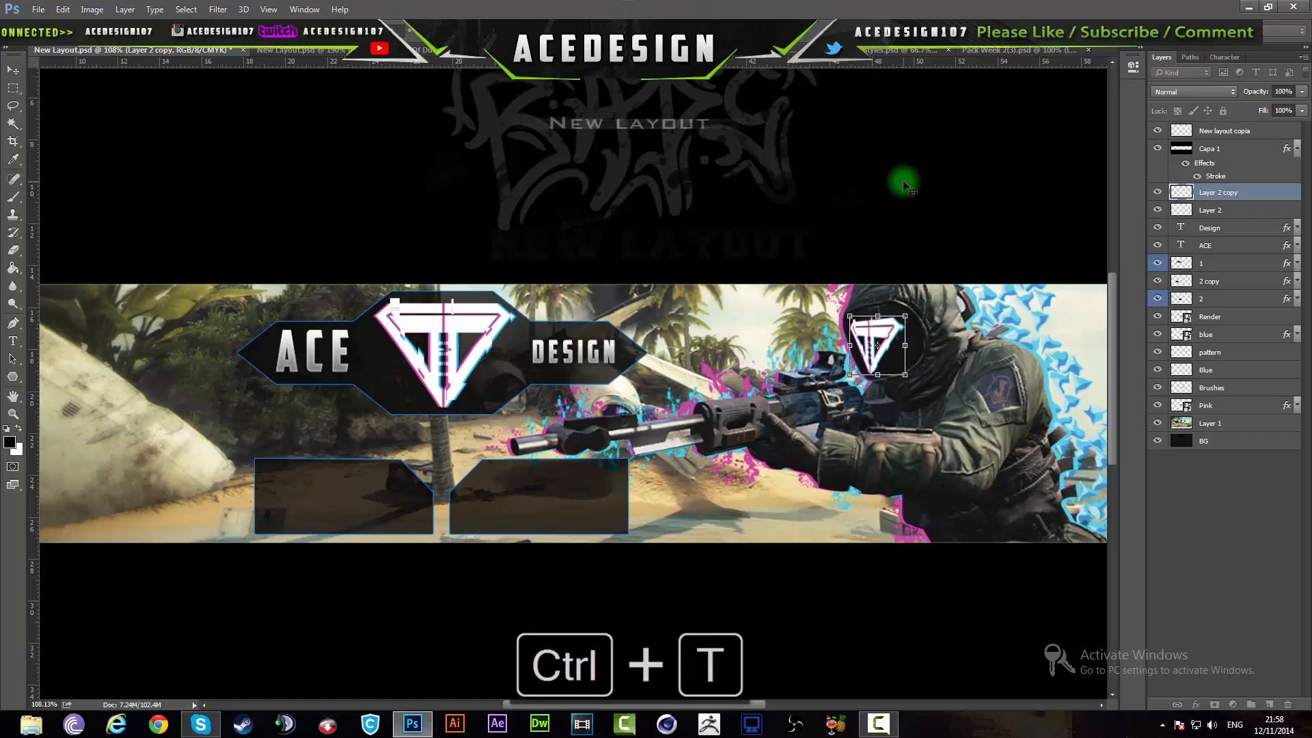
{"action": "key", "text": "ctrl+shift+Return"}
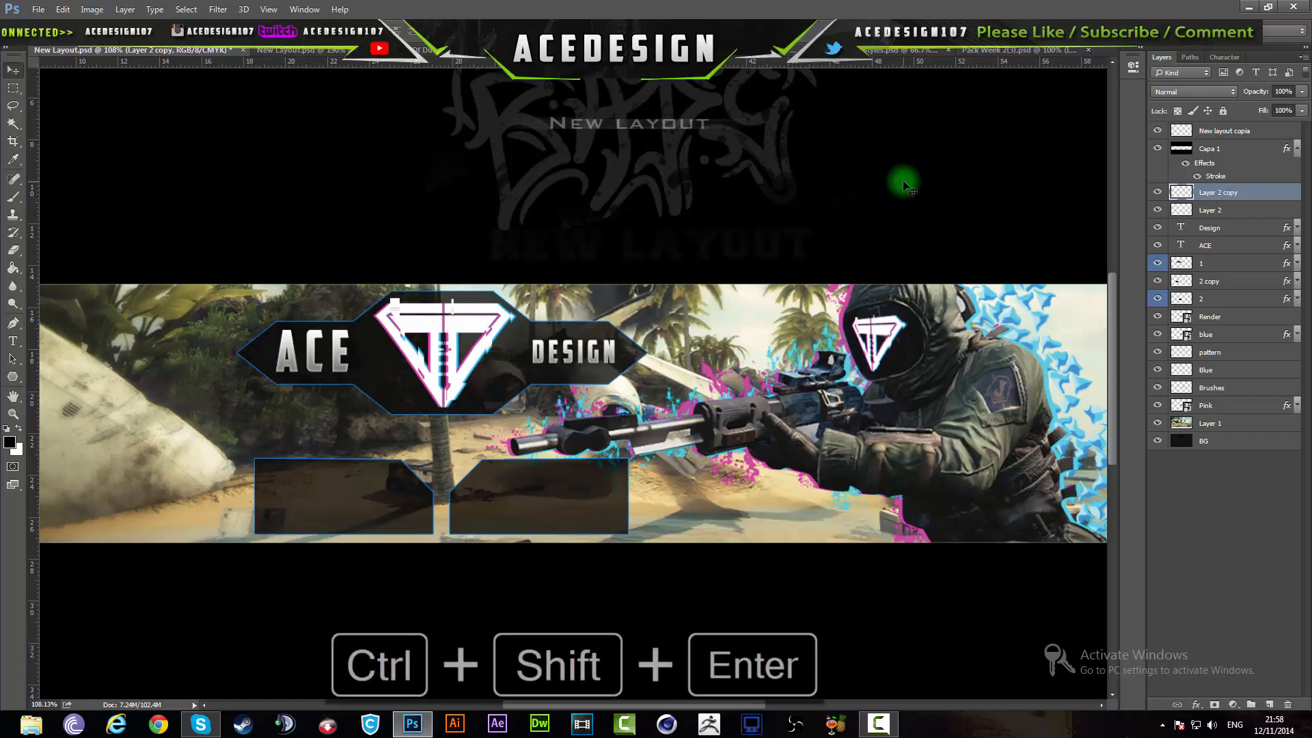
Rename Layer 2 as Main and Layer 2 copy as viser
{"action": "left_click", "coordinate": [1220, 211]}
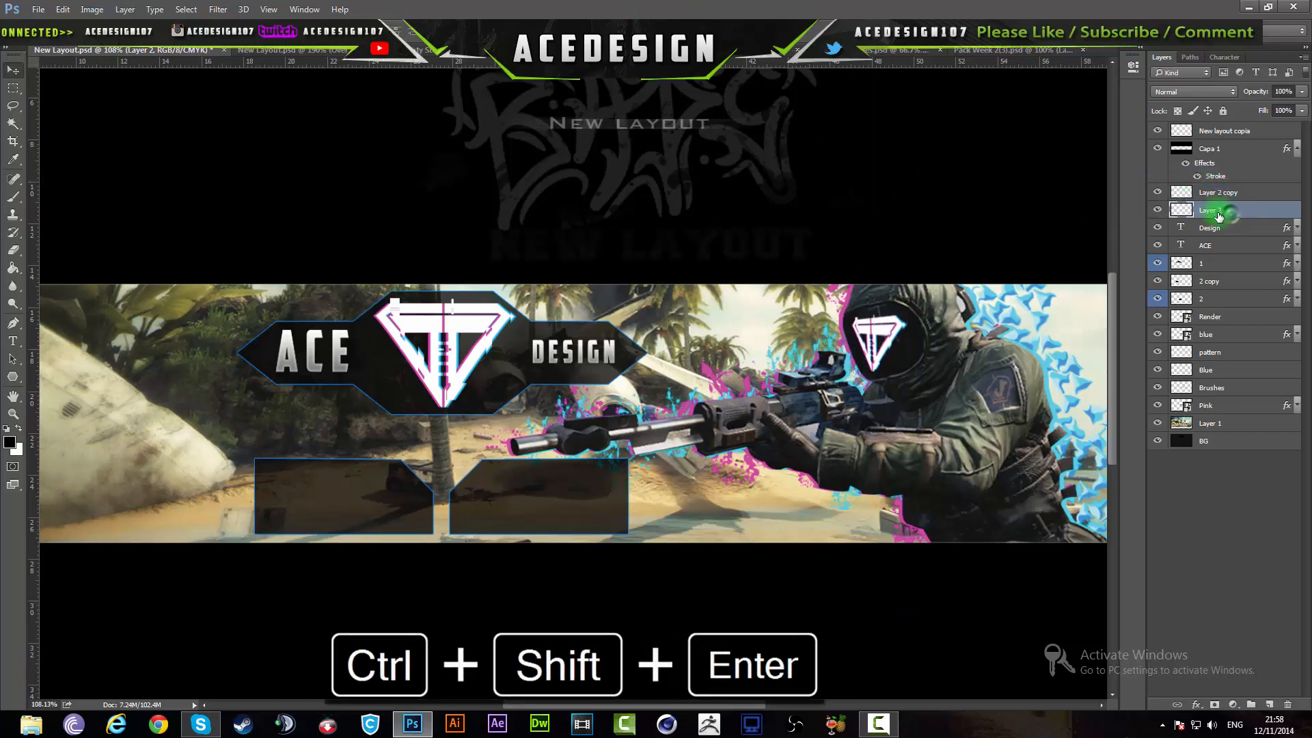
{"action": "double_click", "coordinate": [1219, 212]}
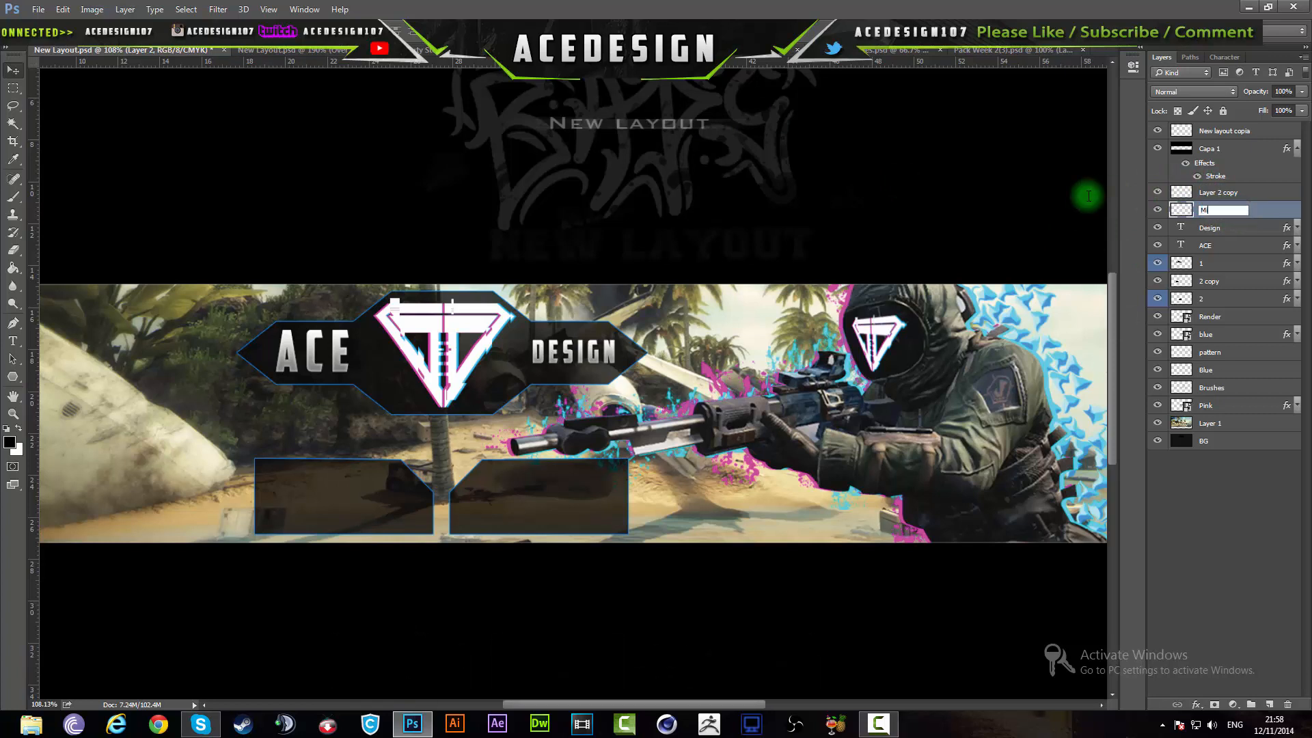
{"action": "double_click", "coordinate": [1224, 192]}
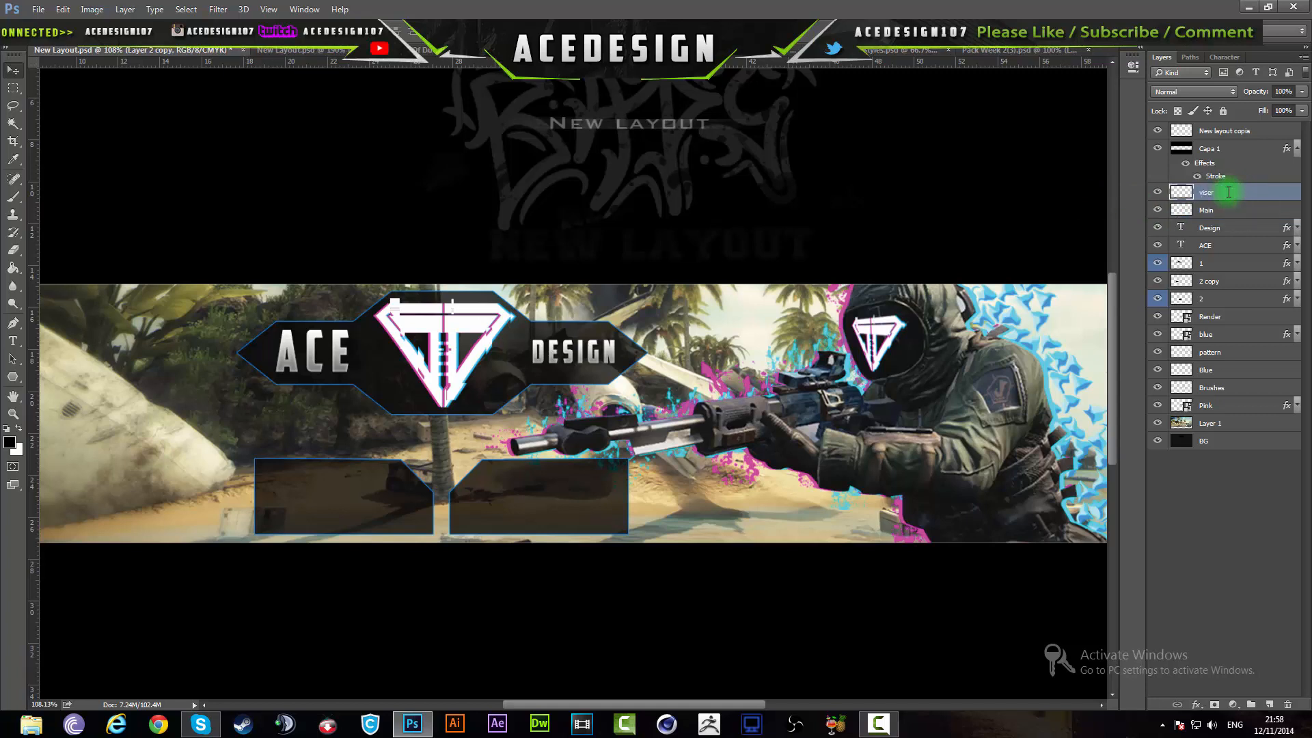
{"action": "key", "text": "Return"}
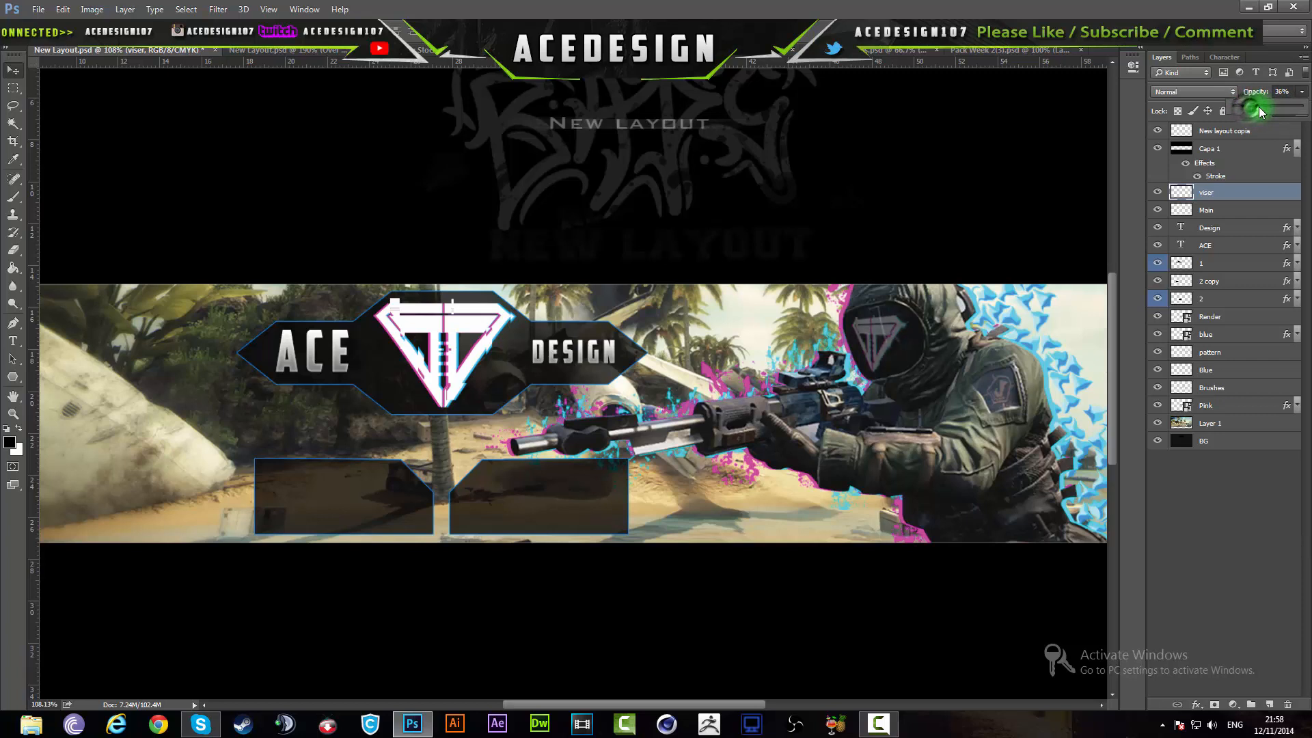
Set the viser layer's opacity to 39% and turn off the CMYK proof preview
{"action": "left_click", "coordinate": [1264, 189]}
{"action": "key", "text": "ctrl+y"}
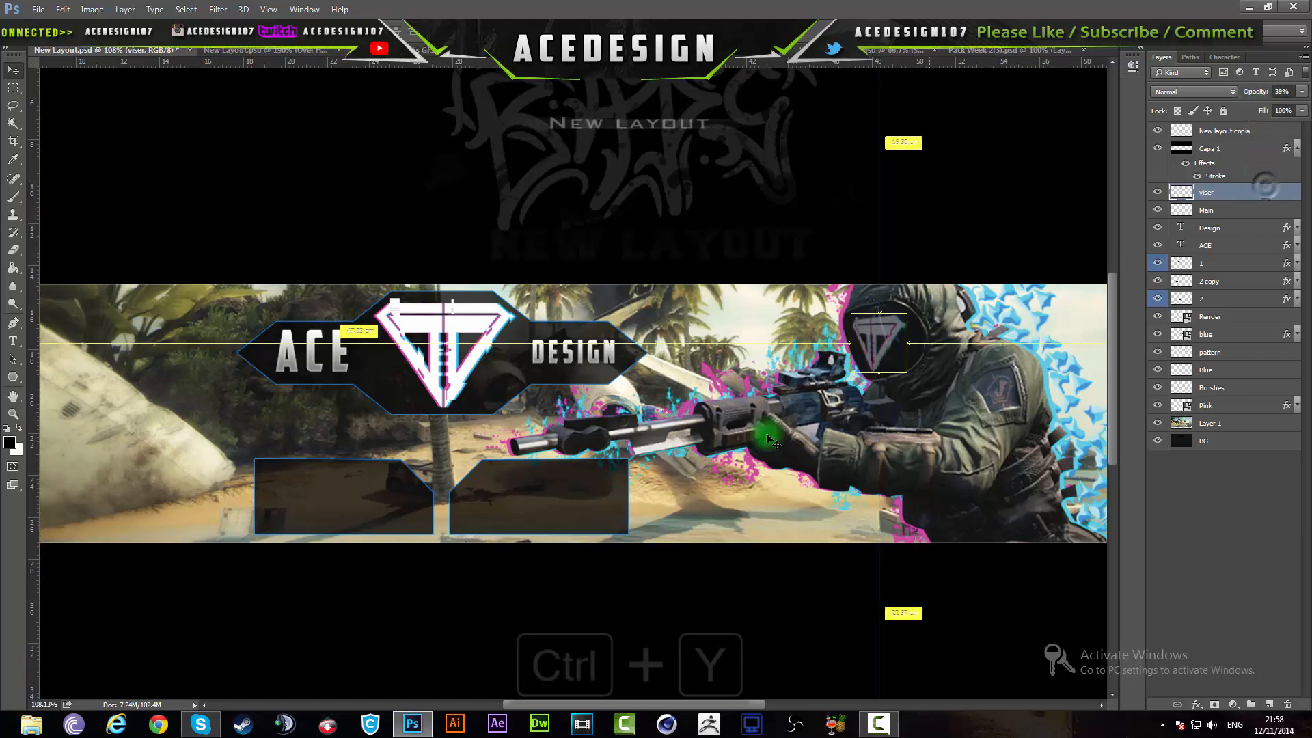
Skew the logo on the viser layer so it slants upward to the right, matching the tilt of the helmet
{"action": "key", "text": "ctrl+t"}
{"action": "right_click", "coordinate": [877, 350]}
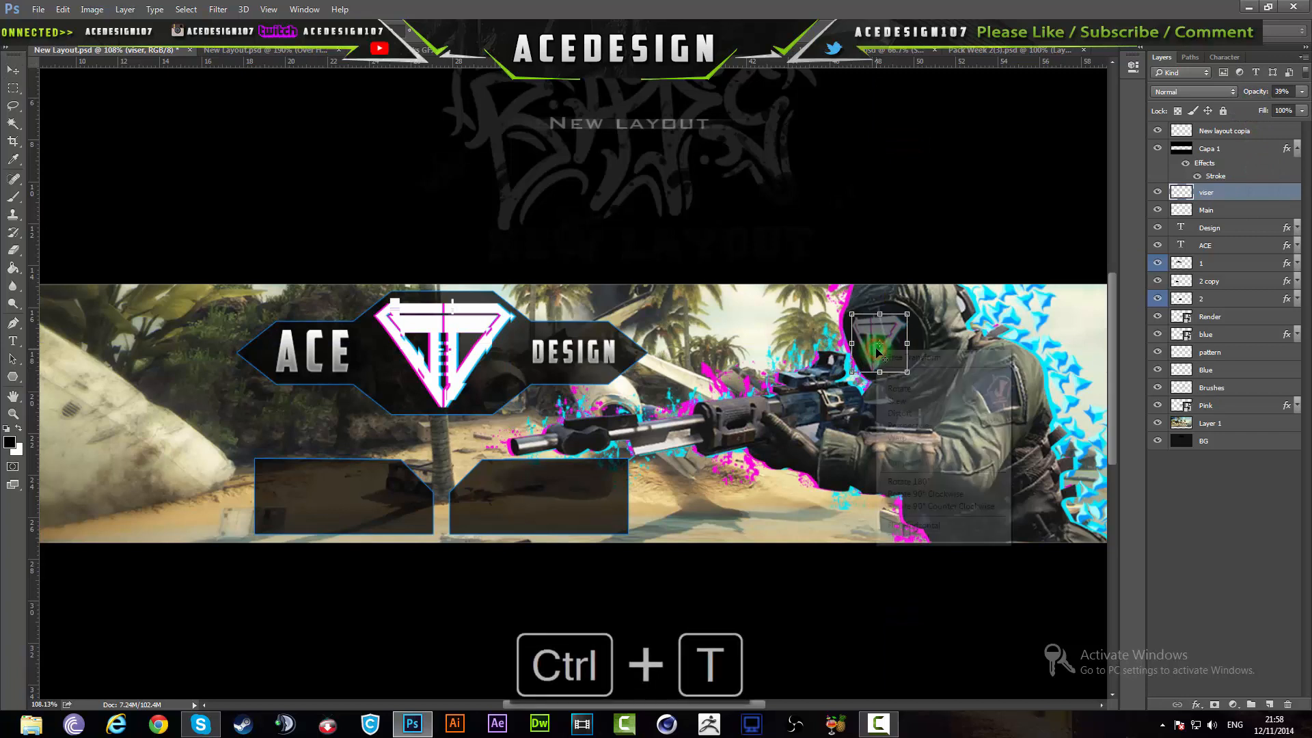
{"action": "left_click", "coordinate": [897, 401]}
{"action": "mouse_move", "coordinate": [851, 343]}
{"action": "left_mouse_down"}
{"action": "mouse_move", "coordinate": [839, 357]}
{"action": "mouse_move", "coordinate": [863, 321]}
{"action": "mouse_move", "coordinate": [845, 321]}
{"action": "left_mouse_up"}
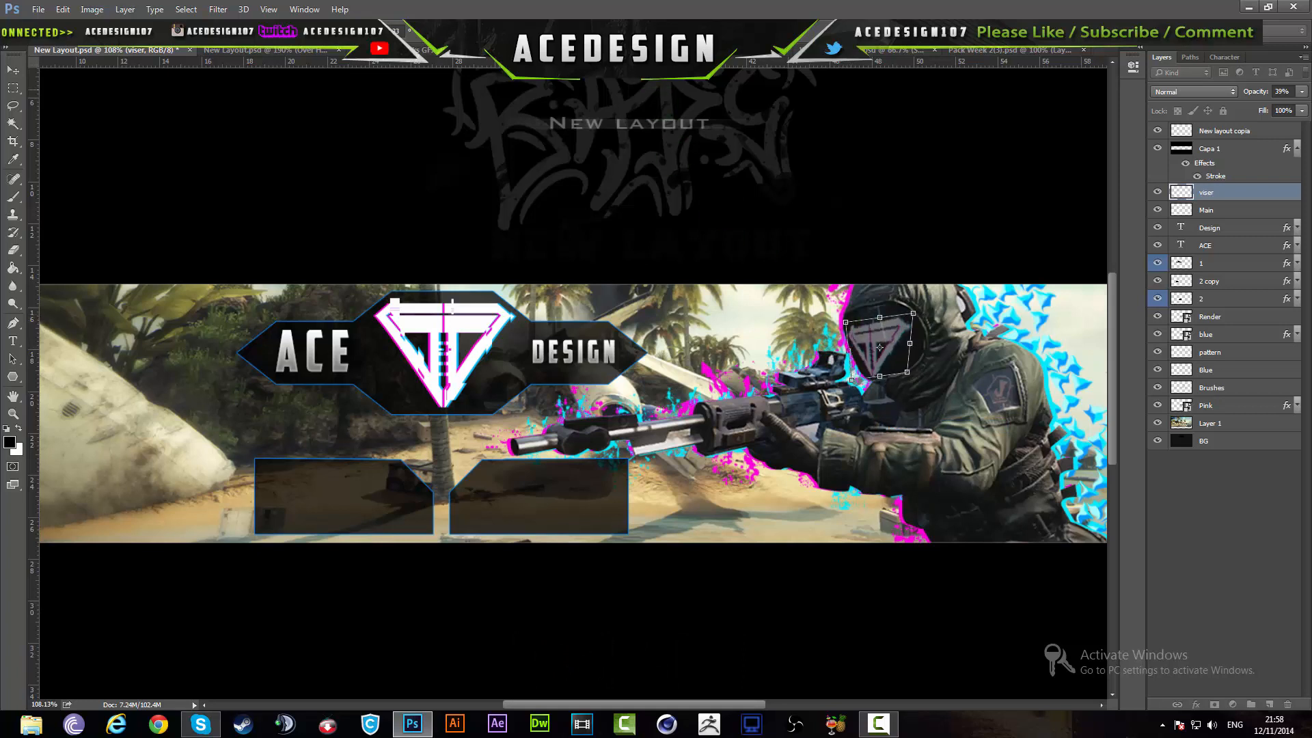
{"action": "key", "text": "Return"}
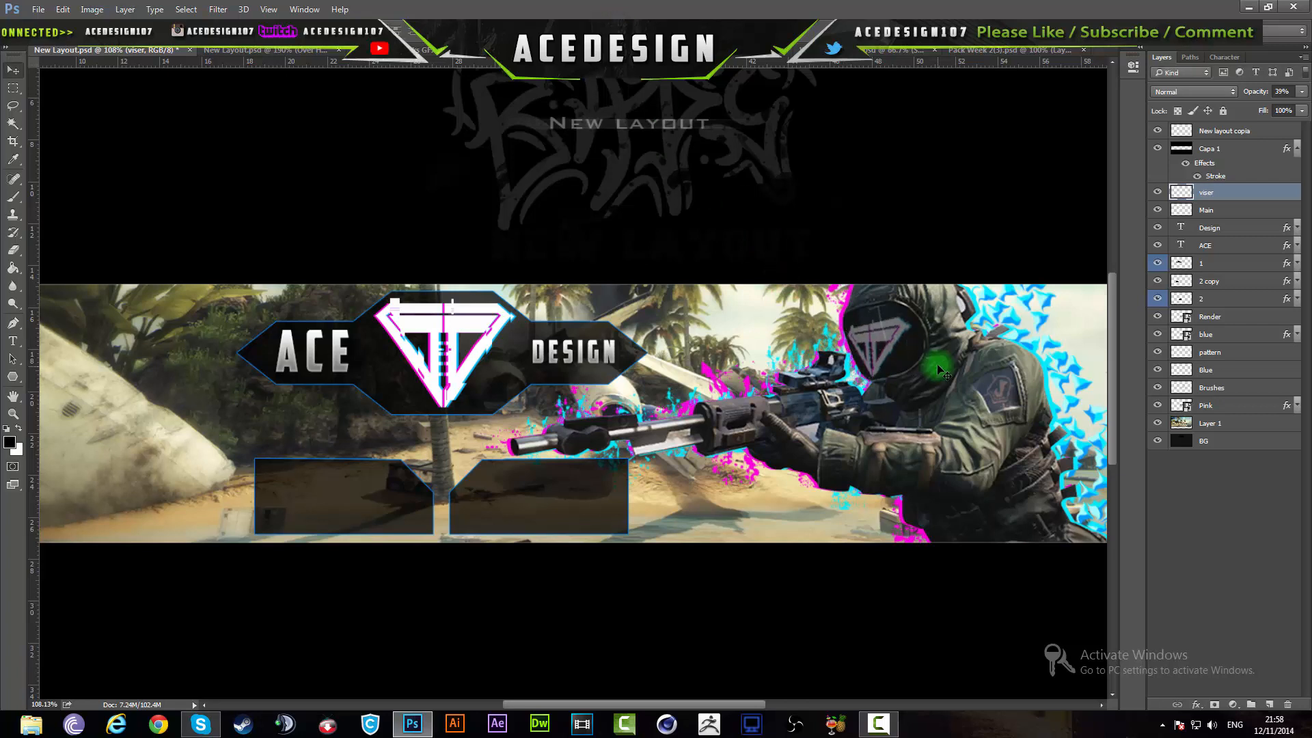
{"action": "key", "text": "ctrl+t"}
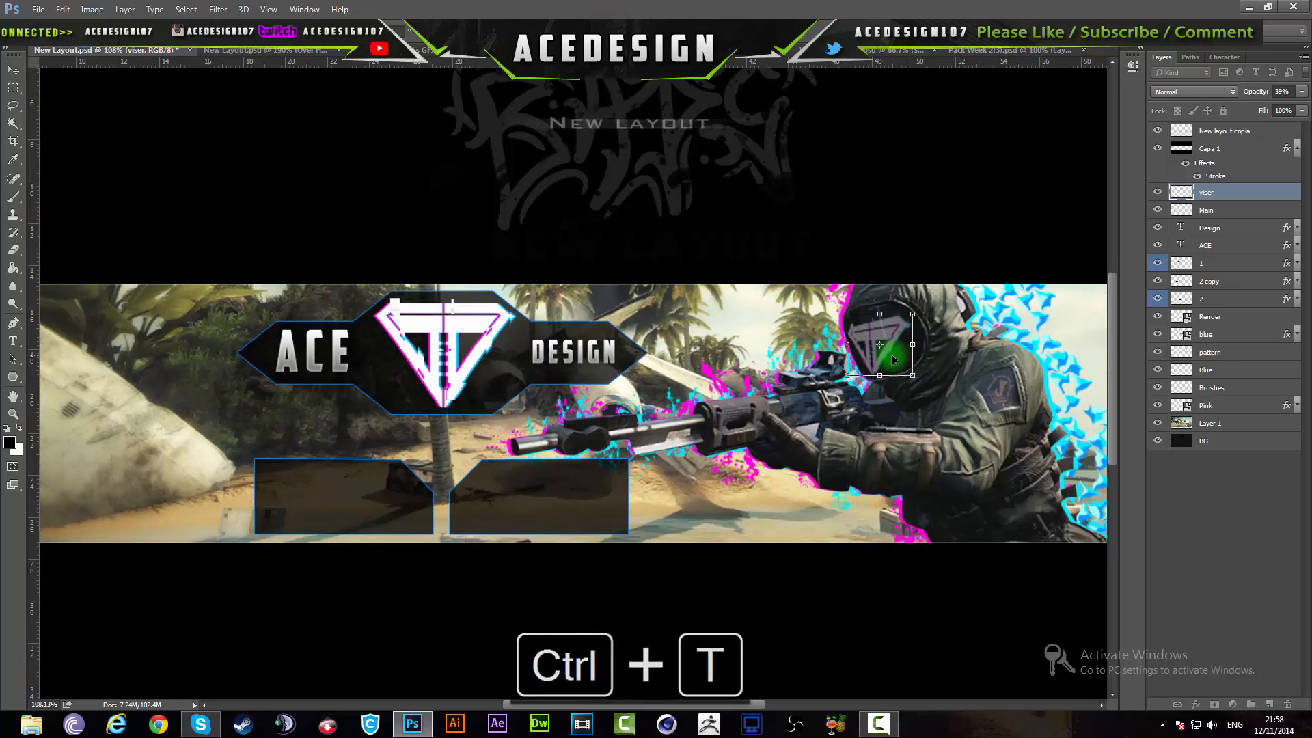
{"action": "key", "text": "ctrl+shift+Return"}
Examine the visor logo within the whole banner and inspect the soldier's helmet and arm patch up close
{"action": "scroll", "coordinate": [890, 354], "scroll_direction": "down", "scroll_amount": 5}
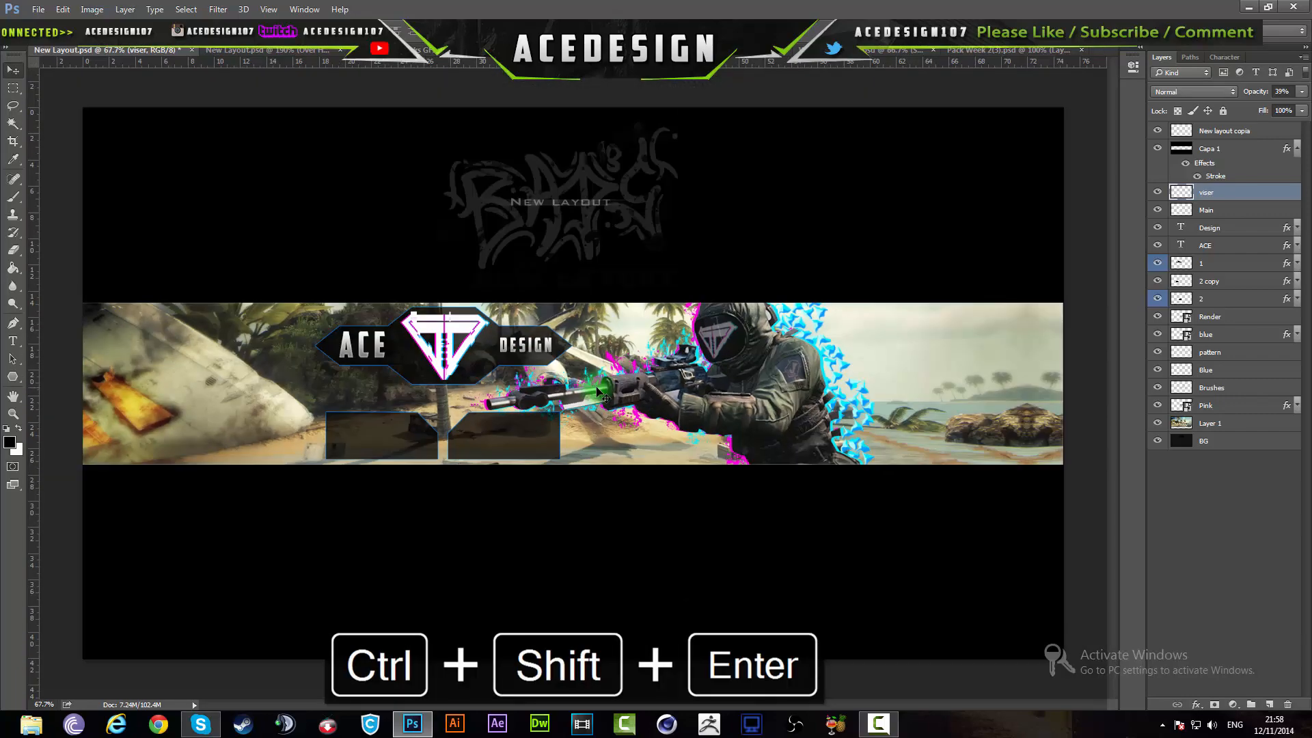
{"action": "scroll", "coordinate": [596, 392], "scroll_direction": "down", "scroll_amount": 3}
{"action": "scroll", "coordinate": [594, 380], "scroll_direction": "up", "scroll_amount": 3}
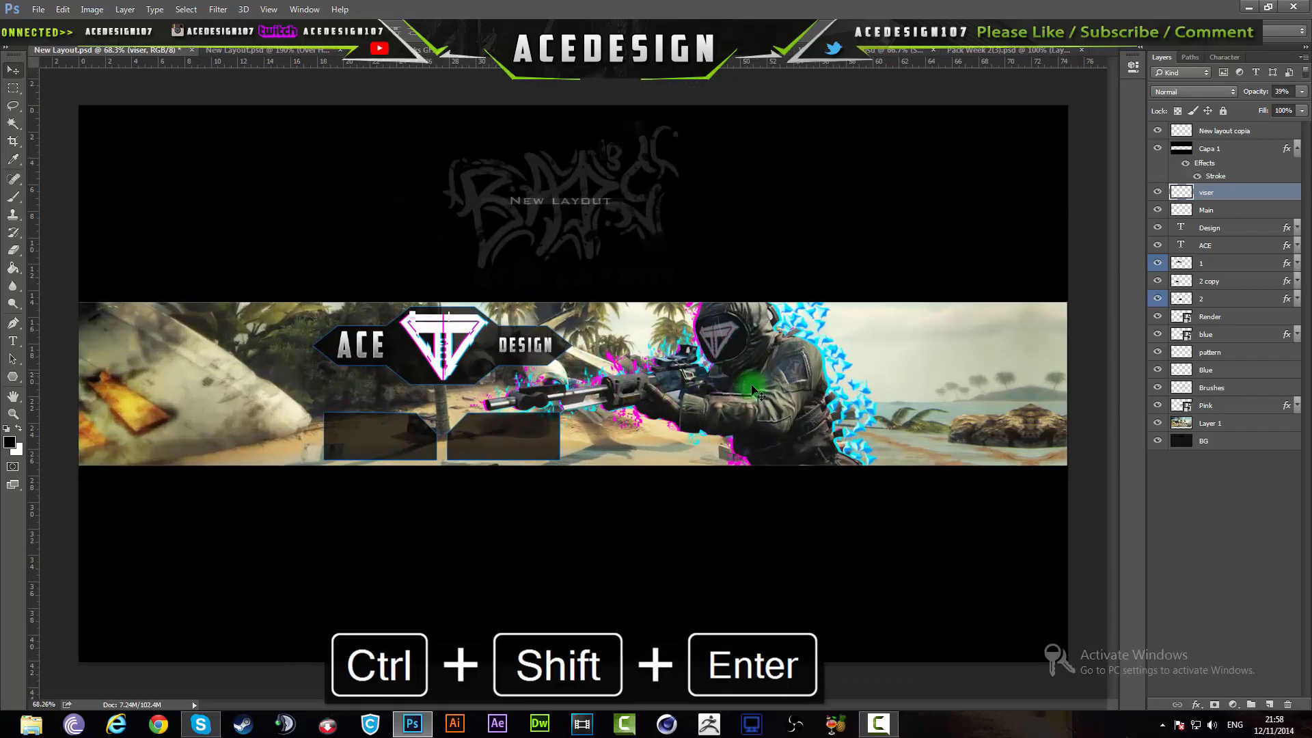
{"action": "scroll", "coordinate": [753, 391], "scroll_direction": "up", "scroll_amount": 5}
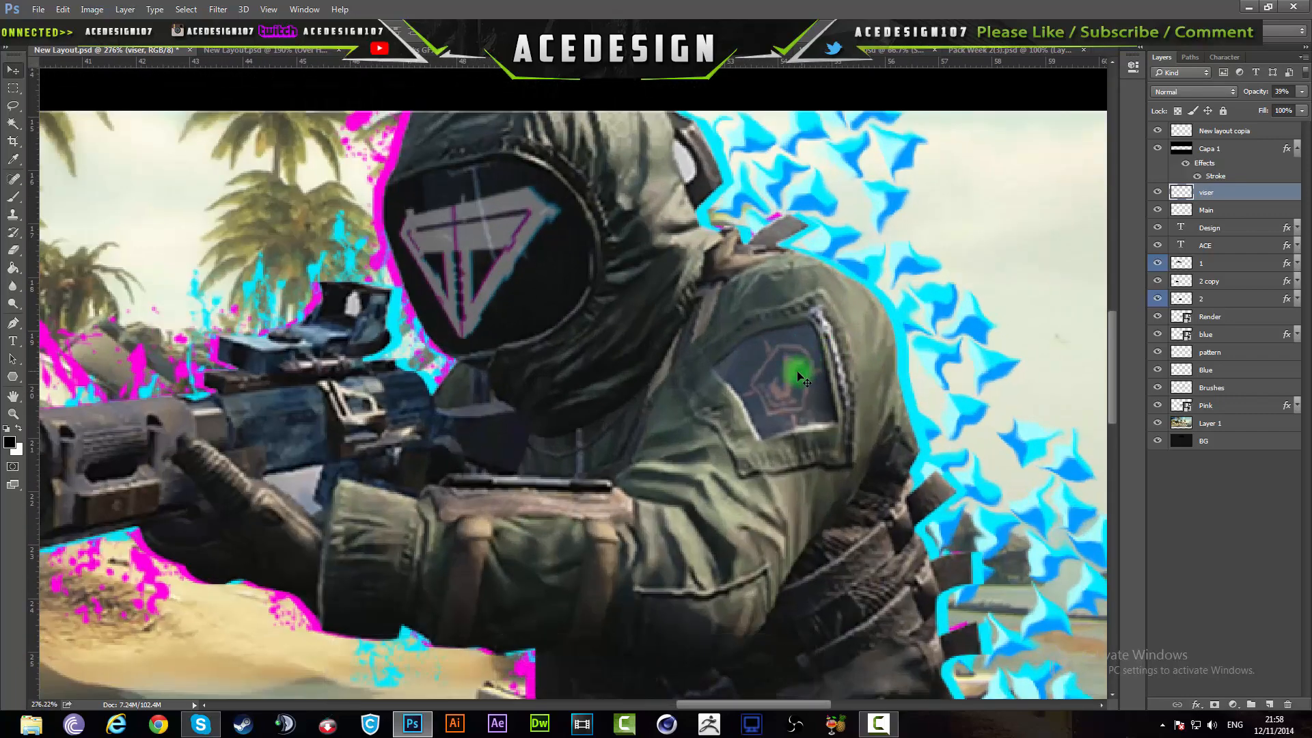
{"action": "scroll", "coordinate": [756, 401], "scroll_direction": "up", "scroll_amount": 4}
{"action": "scroll", "coordinate": [757, 407], "scroll_direction": "down", "scroll_amount": 2}
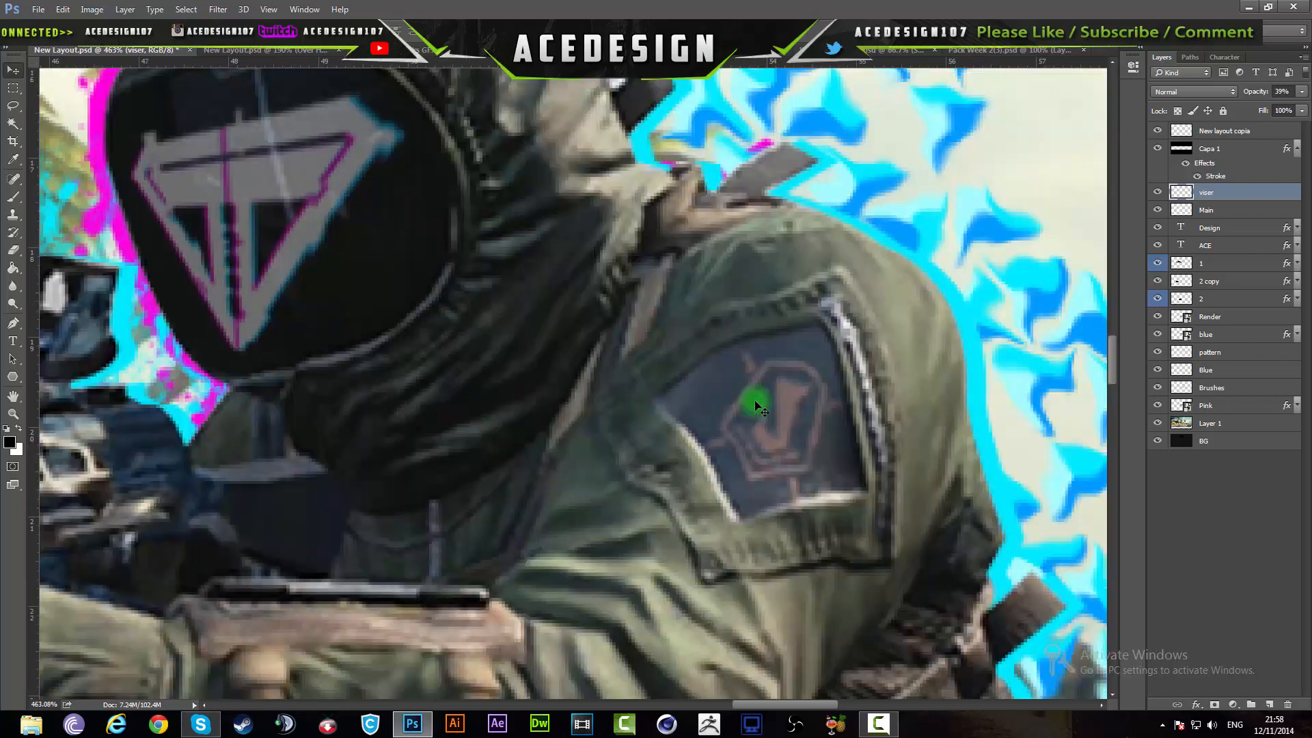
{"action": "scroll", "coordinate": [757, 408], "scroll_direction": "down", "scroll_amount": 4}
{"action": "scroll", "coordinate": [755, 410], "scroll_direction": "up", "scroll_amount": 3}
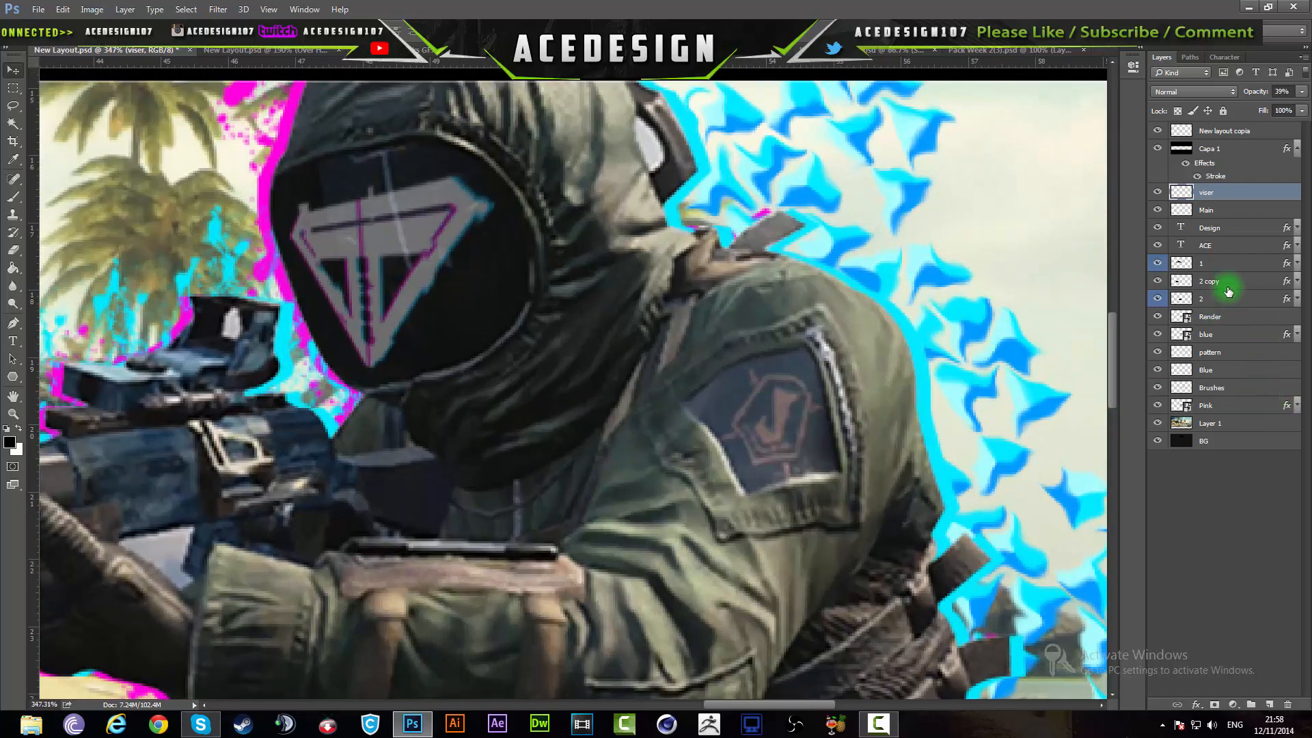
Trace the soldier's arm patch with the Pen tool on the Render layer and convert the path to a new selection
{"action": "left_click", "coordinate": [1236, 316]}
{"action": "left_click", "coordinate": [1157, 316]}
{"action": "left_click", "coordinate": [1157, 317]}
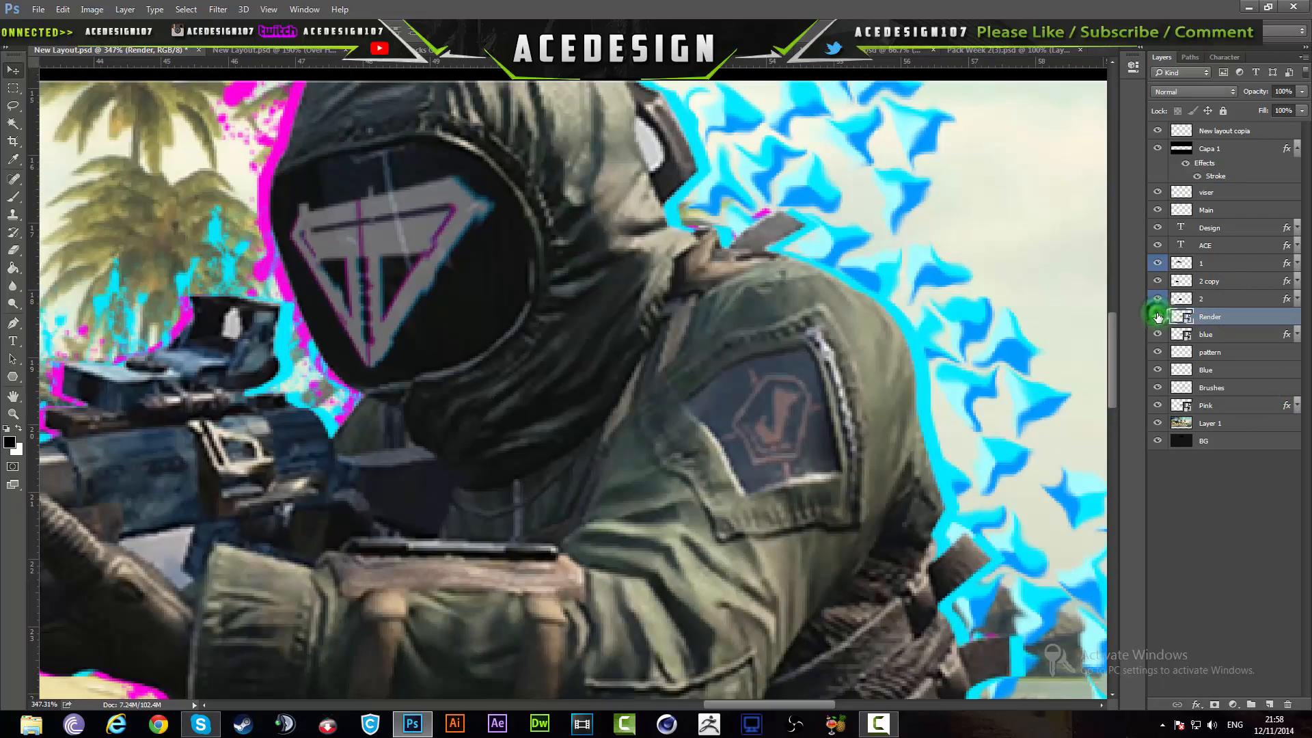
{"action": "left_click", "coordinate": [1157, 316]}
{"action": "left_click", "coordinate": [1157, 316]}
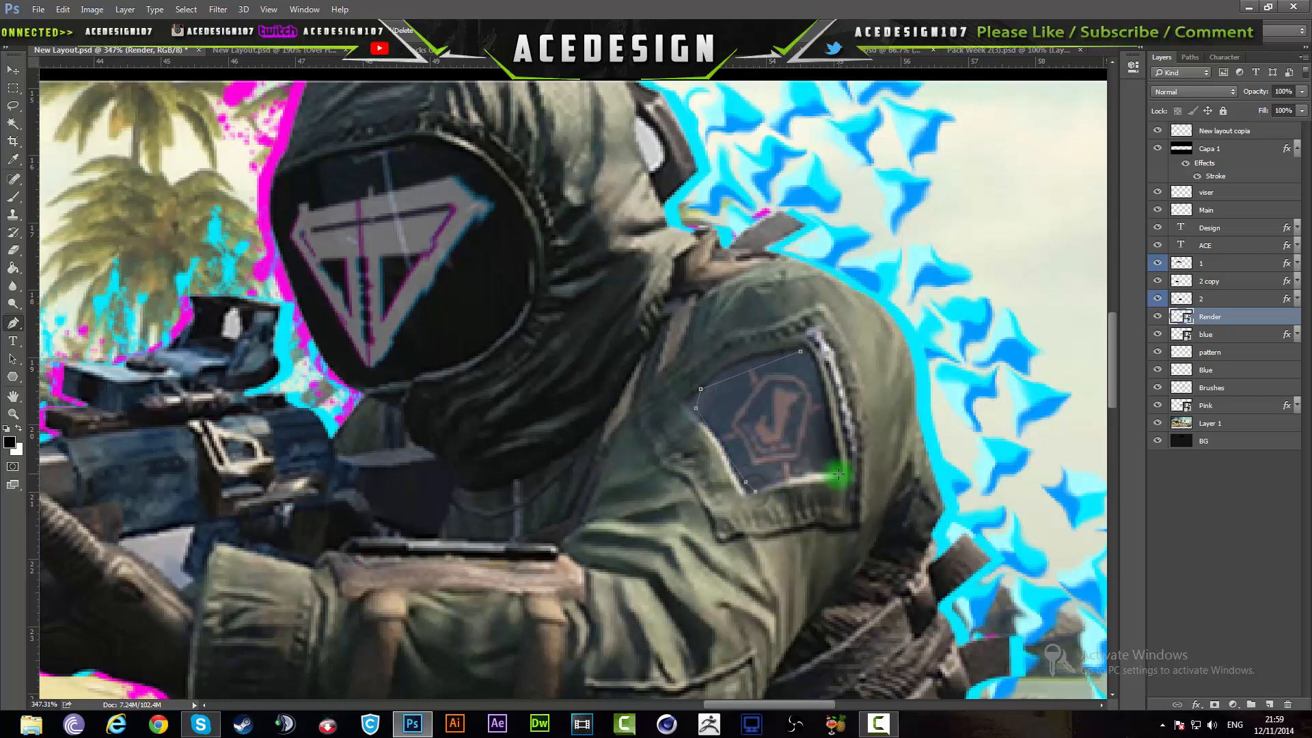
{"action": "left_click", "coordinate": [802, 352]}
{"action": "right_click", "coordinate": [804, 409]}
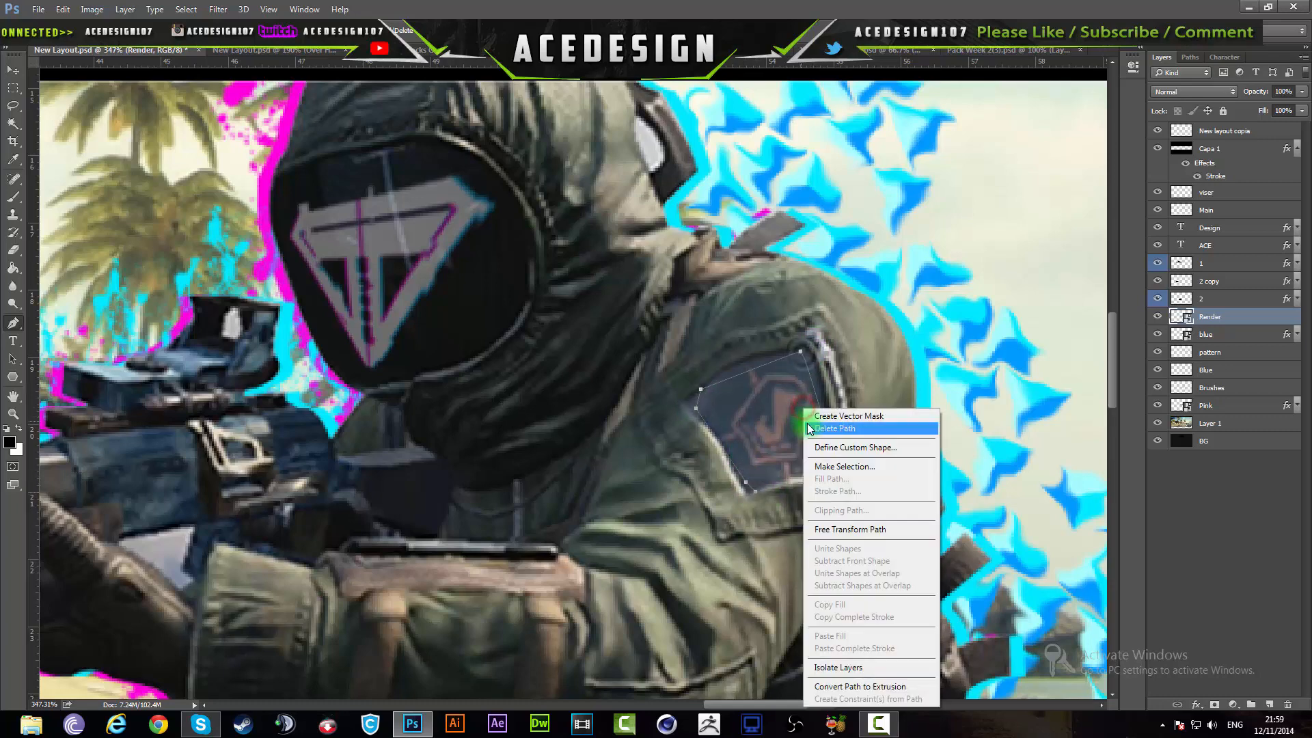
{"action": "left_click", "coordinate": [829, 462]}
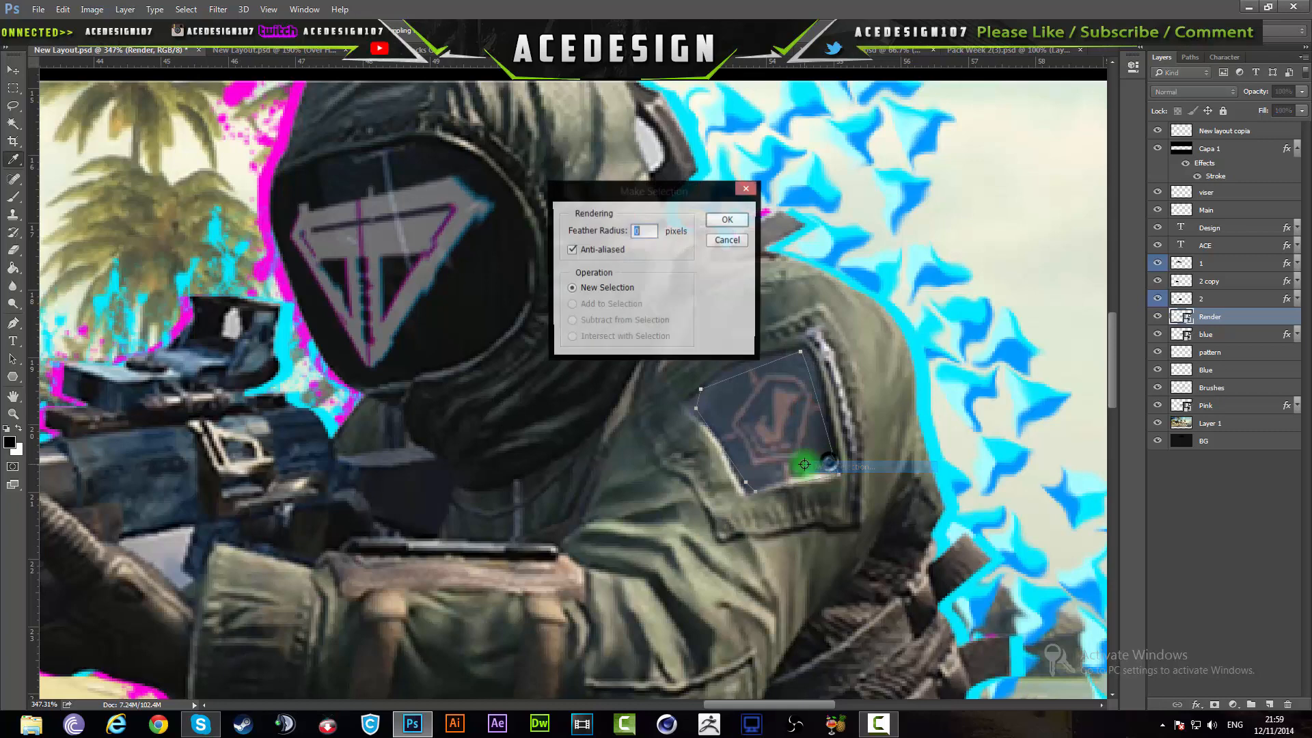
{"action": "left_click", "coordinate": [726, 219]}
{"action": "right_click", "coordinate": [13, 87]}
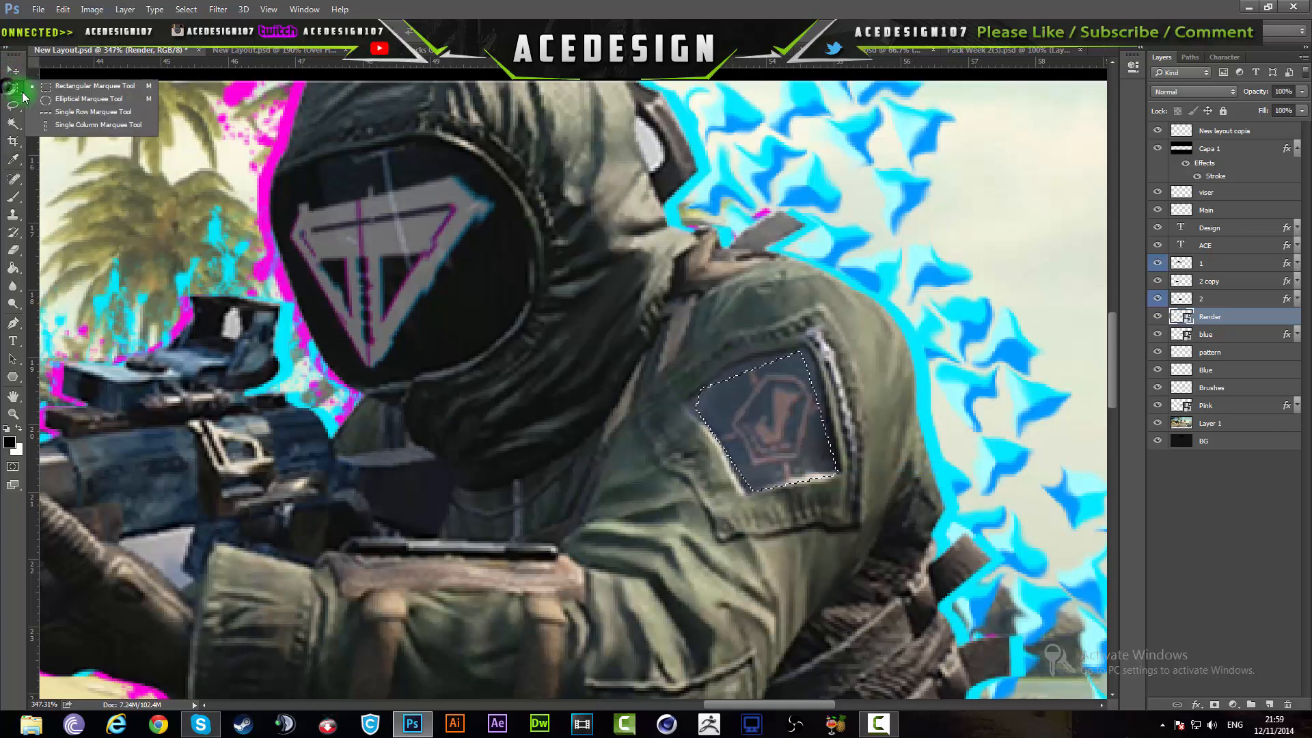
{"action": "left_click", "coordinate": [61, 86]}
{"action": "right_click", "coordinate": [771, 444]}
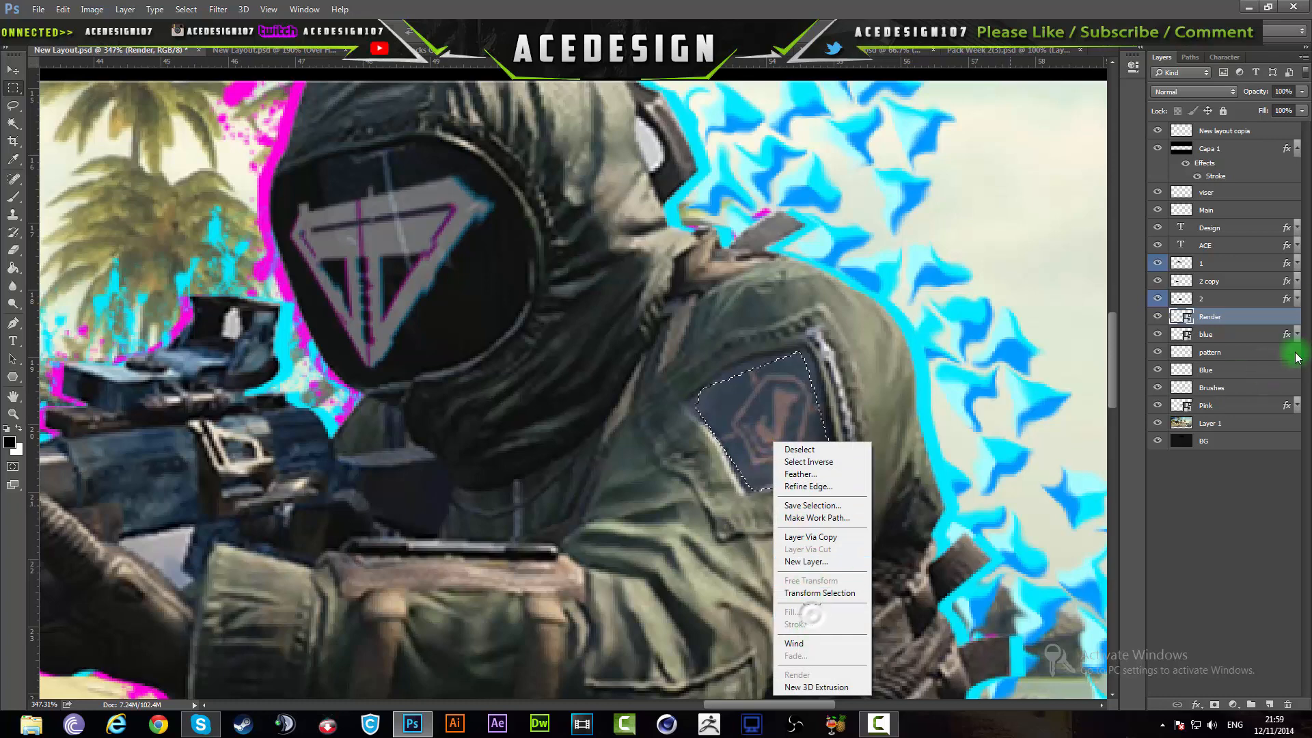
{"action": "left_click", "coordinate": [1241, 314]}
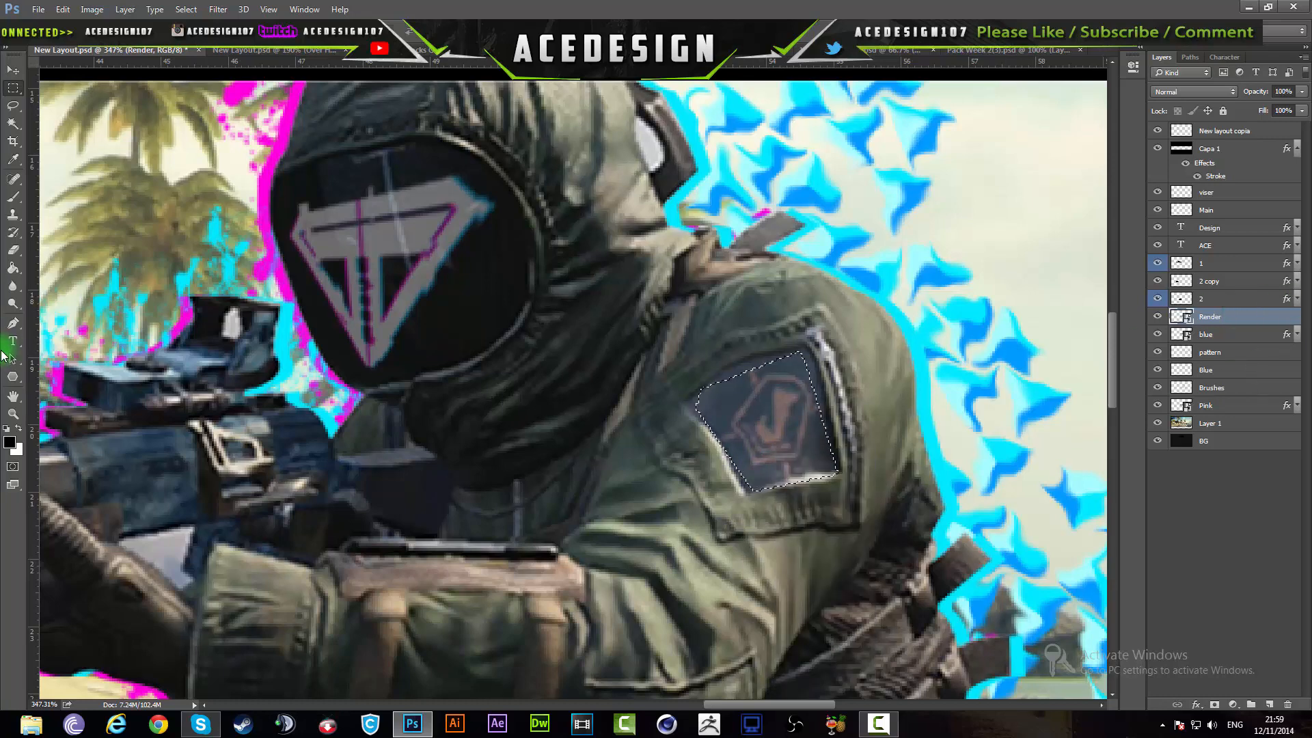
{"action": "left_click", "coordinate": [15, 323]}
{"action": "right_click", "coordinate": [780, 413]}
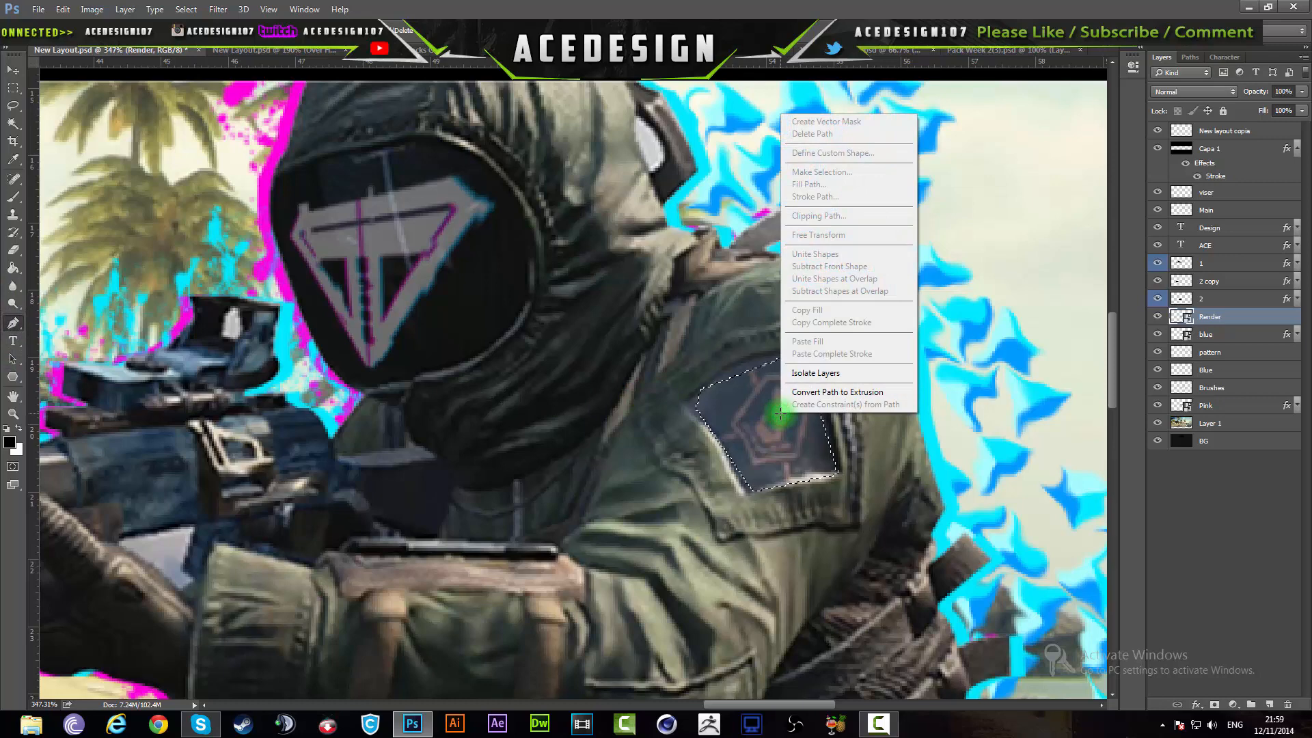
{"action": "left_click", "coordinate": [782, 415]}
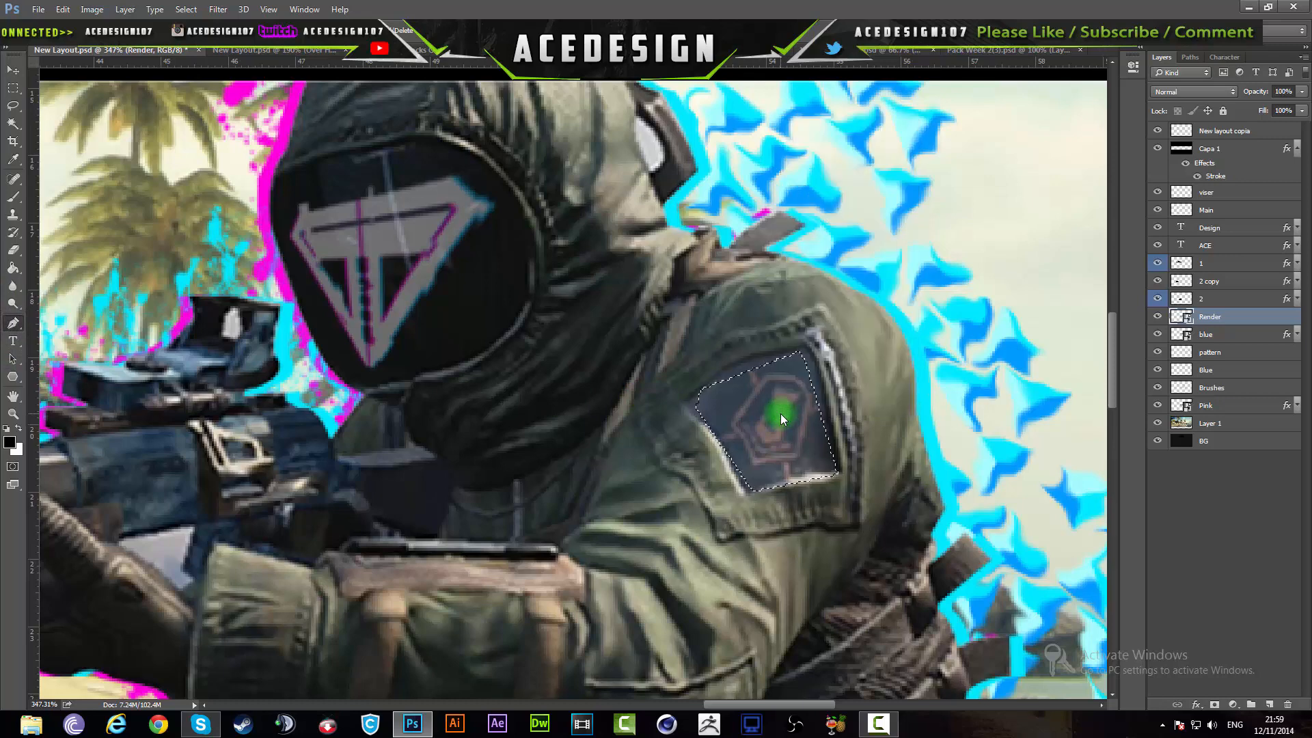
{"action": "right_click", "coordinate": [781, 413]}
{"action": "left_click", "coordinate": [781, 414]}
{"action": "right_click", "coordinate": [781, 414]}
{"action": "left_click", "coordinate": [15, 92]}
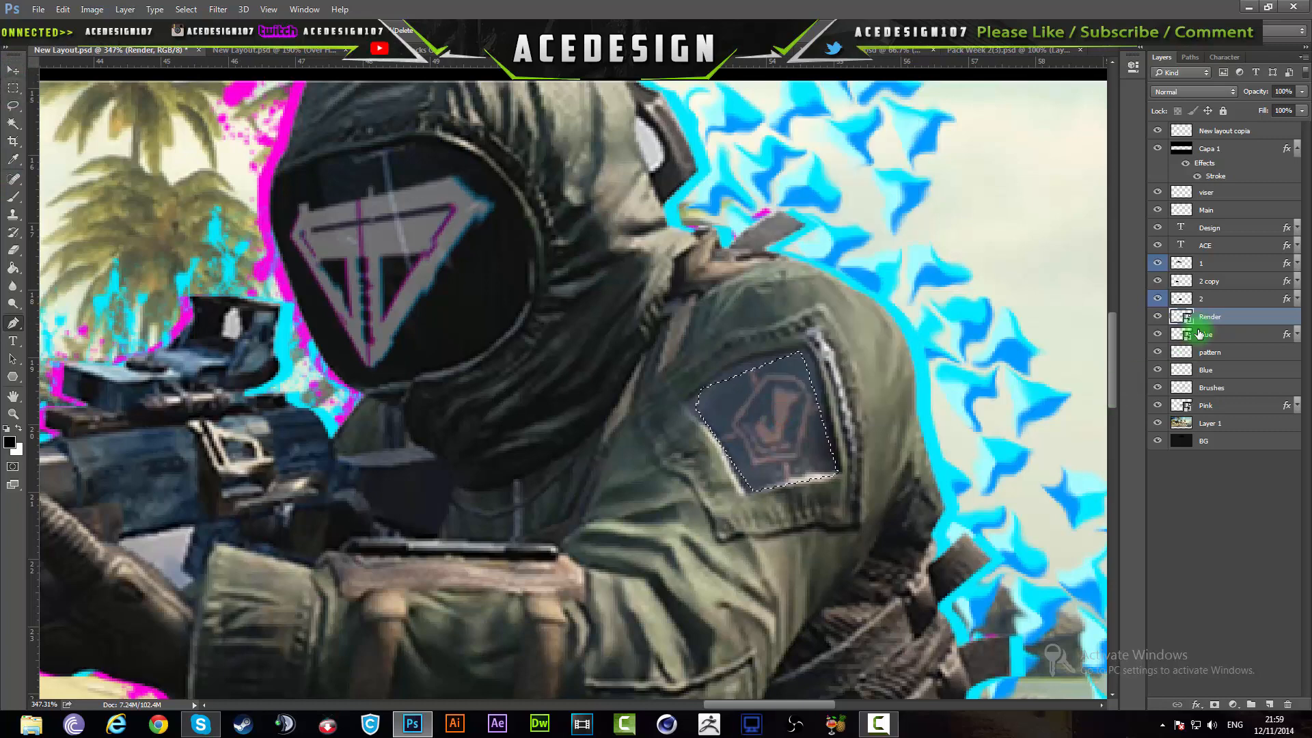
Copy the selected arm patch from the Render layer onto a new layer and discard that copy
{"action": "key", "text": "ctrl+j"}
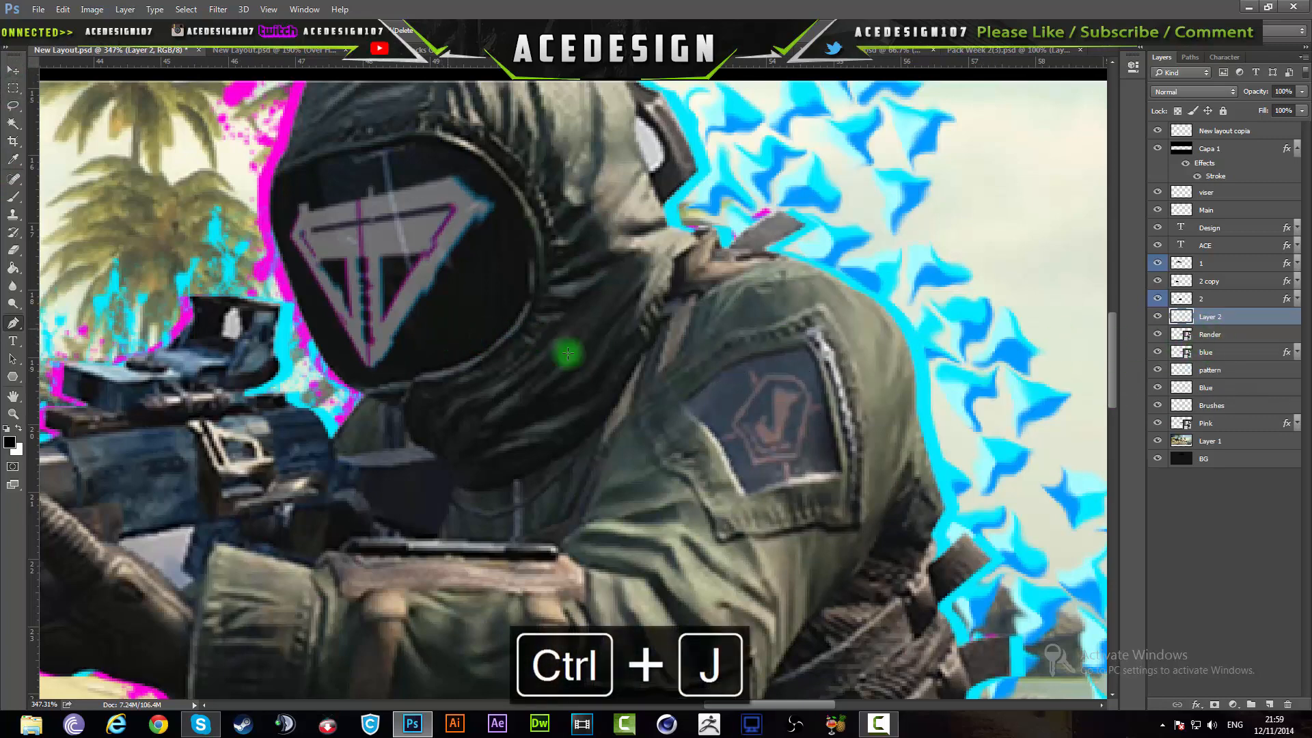
{"action": "left_click", "coordinate": [1157, 317]}
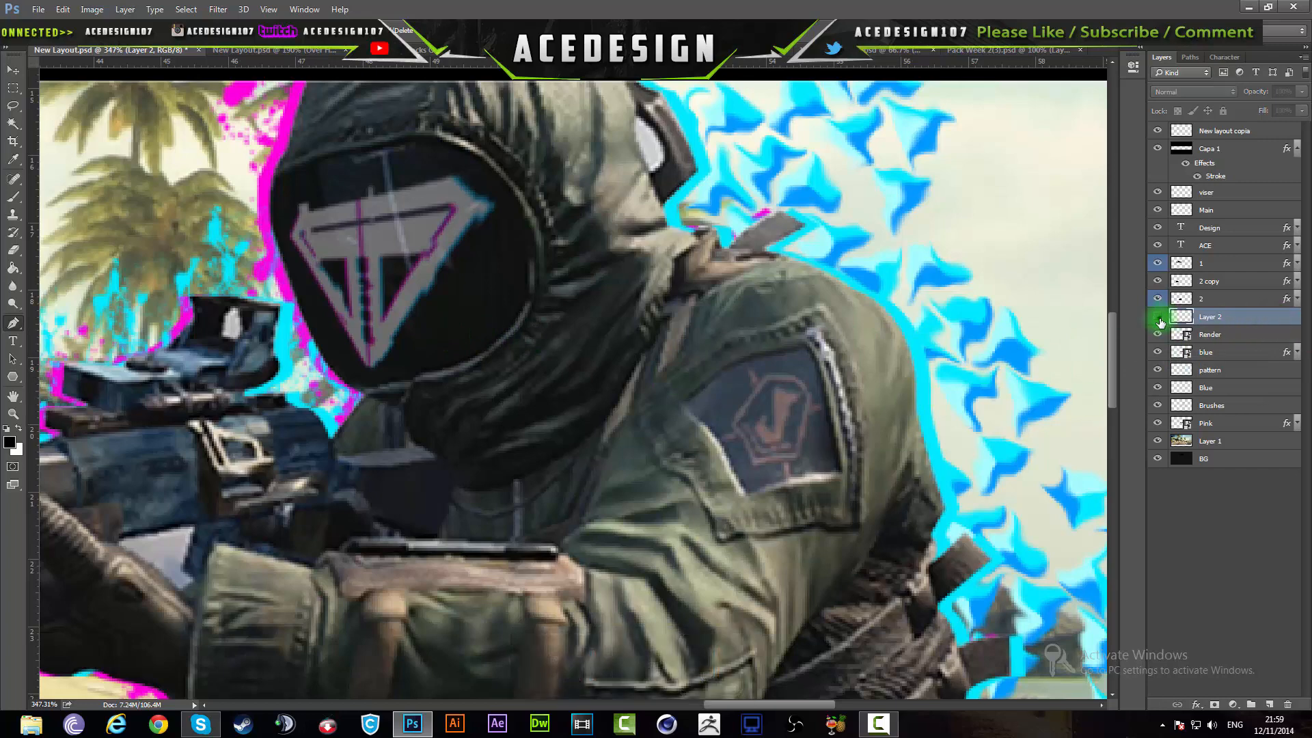
{"action": "key", "text": "Delete"}
Review the whole banner and inspect the social media and sponsor boxes in the finished reference New Layout document
{"action": "scroll", "coordinate": [915, 317], "scroll_direction": "down", "scroll_amount": 10}
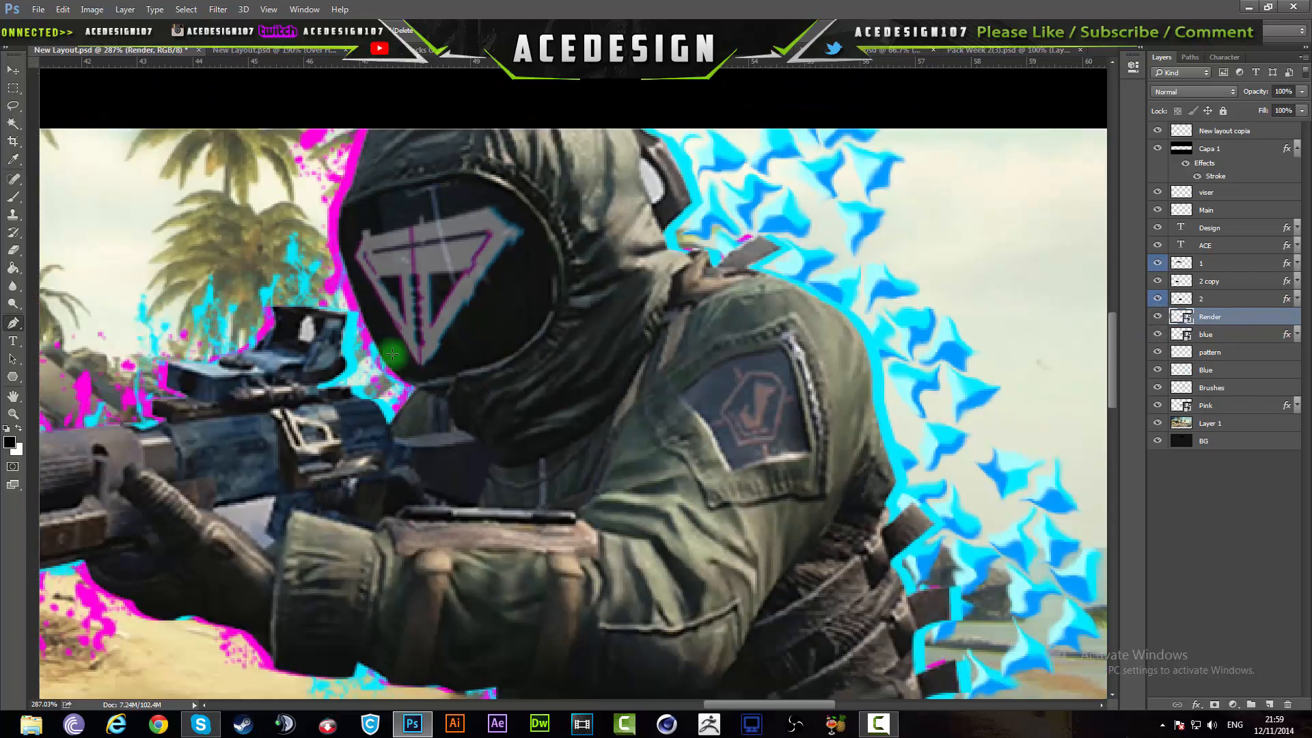
{"action": "scroll", "coordinate": [542, 377], "scroll_direction": "up", "scroll_amount": 3}
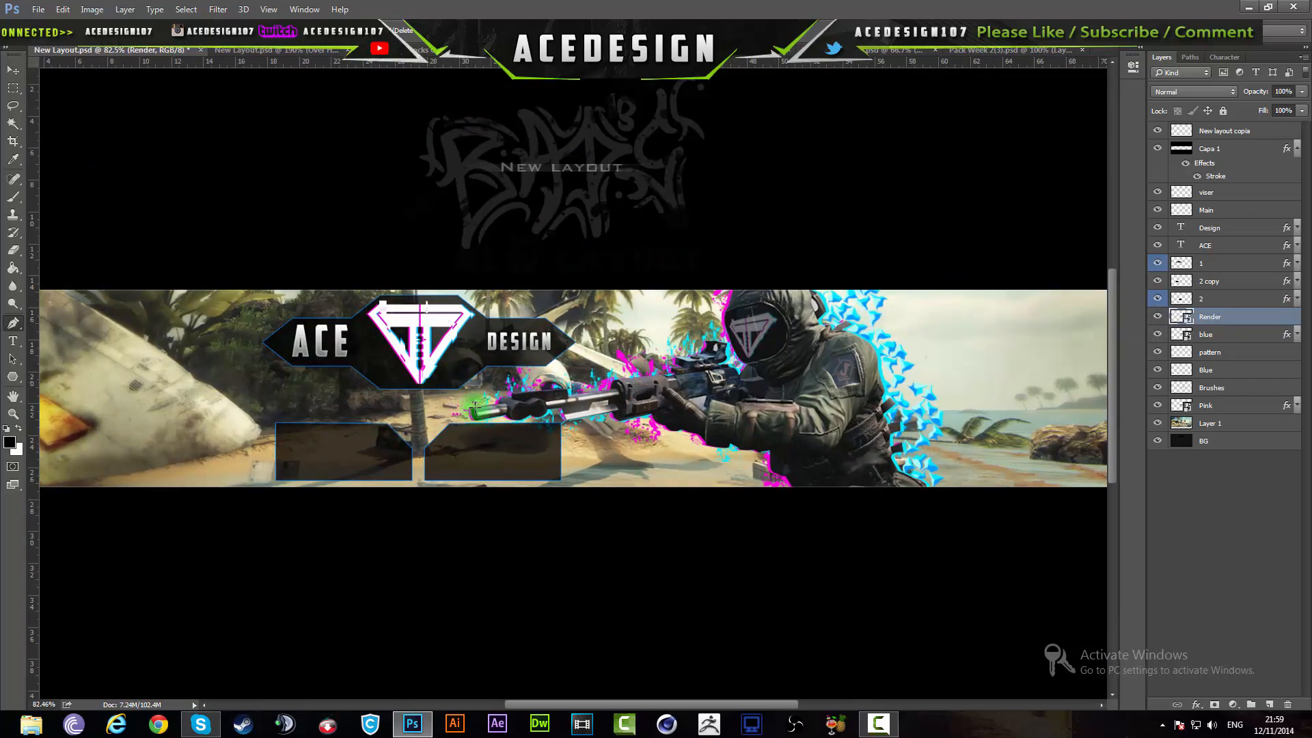
{"action": "scroll", "coordinate": [563, 270], "scroll_direction": "up", "scroll_amount": 2}
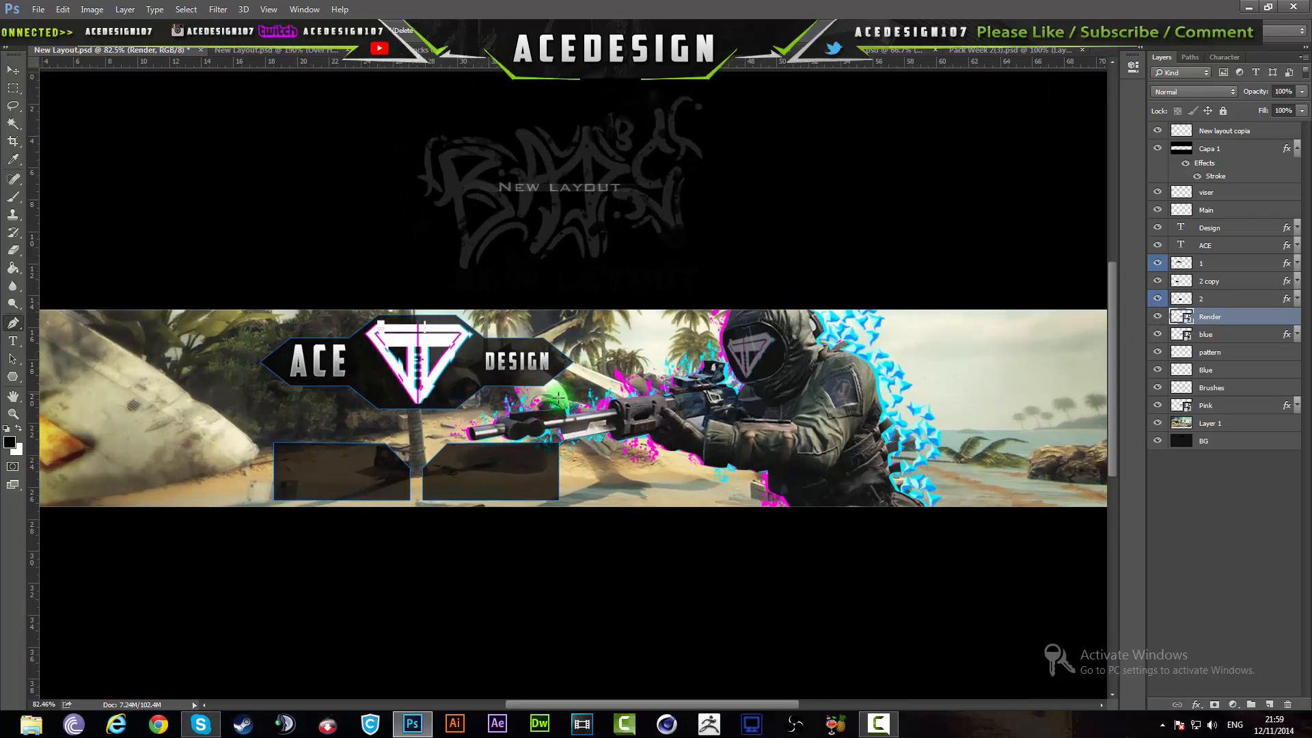
{"action": "scroll", "coordinate": [558, 398], "scroll_direction": "up", "scroll_amount": 1}
{"action": "scroll", "coordinate": [540, 369], "scroll_direction": "down", "scroll_amount": 3}
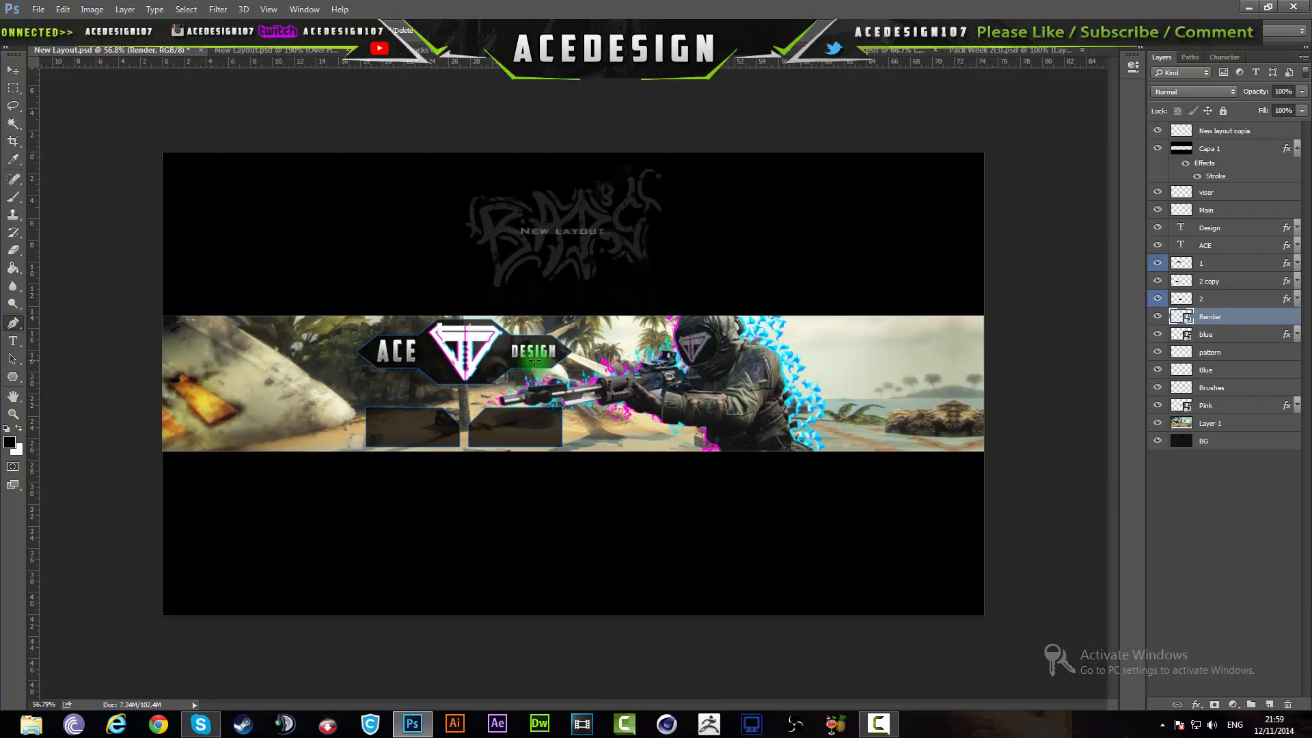
{"action": "scroll", "coordinate": [533, 360], "scroll_direction": "up", "scroll_amount": 2}
{"action": "left_click", "coordinate": [392, 50]}
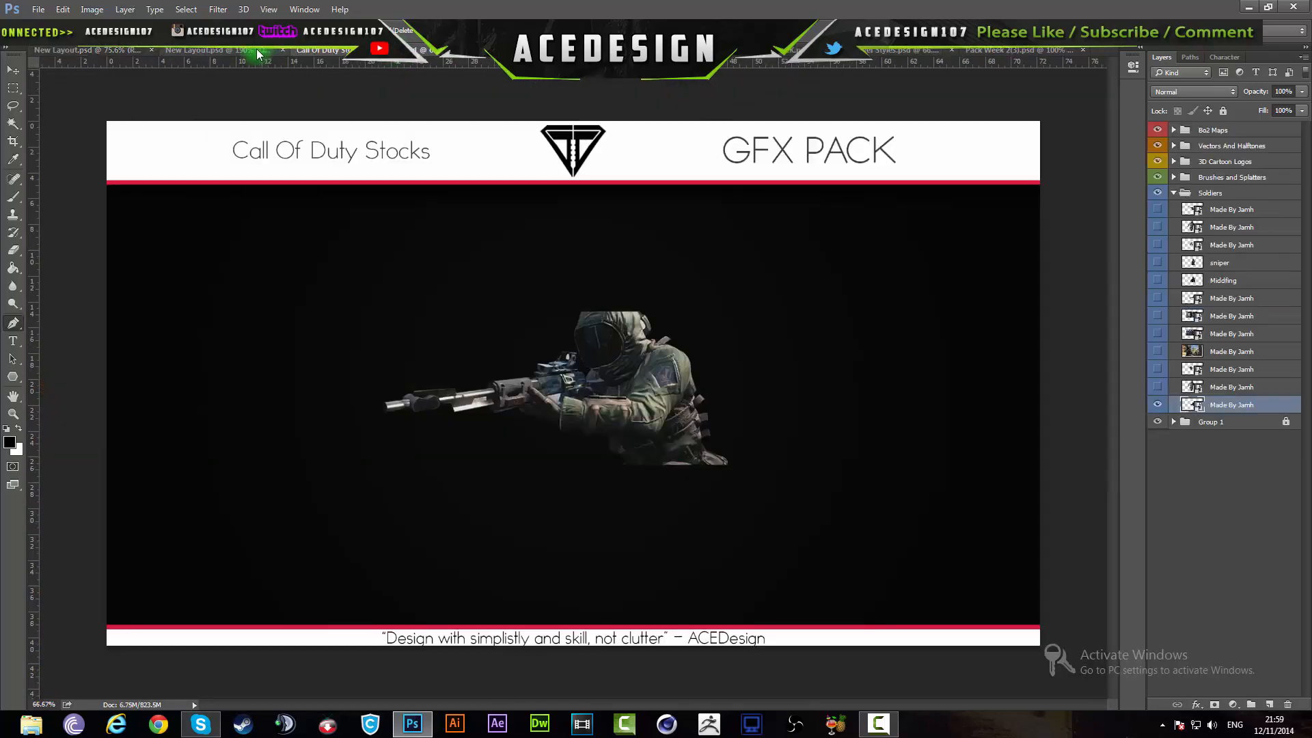
{"action": "left_click", "coordinate": [189, 51]}
{"action": "scroll", "coordinate": [287, 520], "scroll_direction": "down", "scroll_amount": 3}
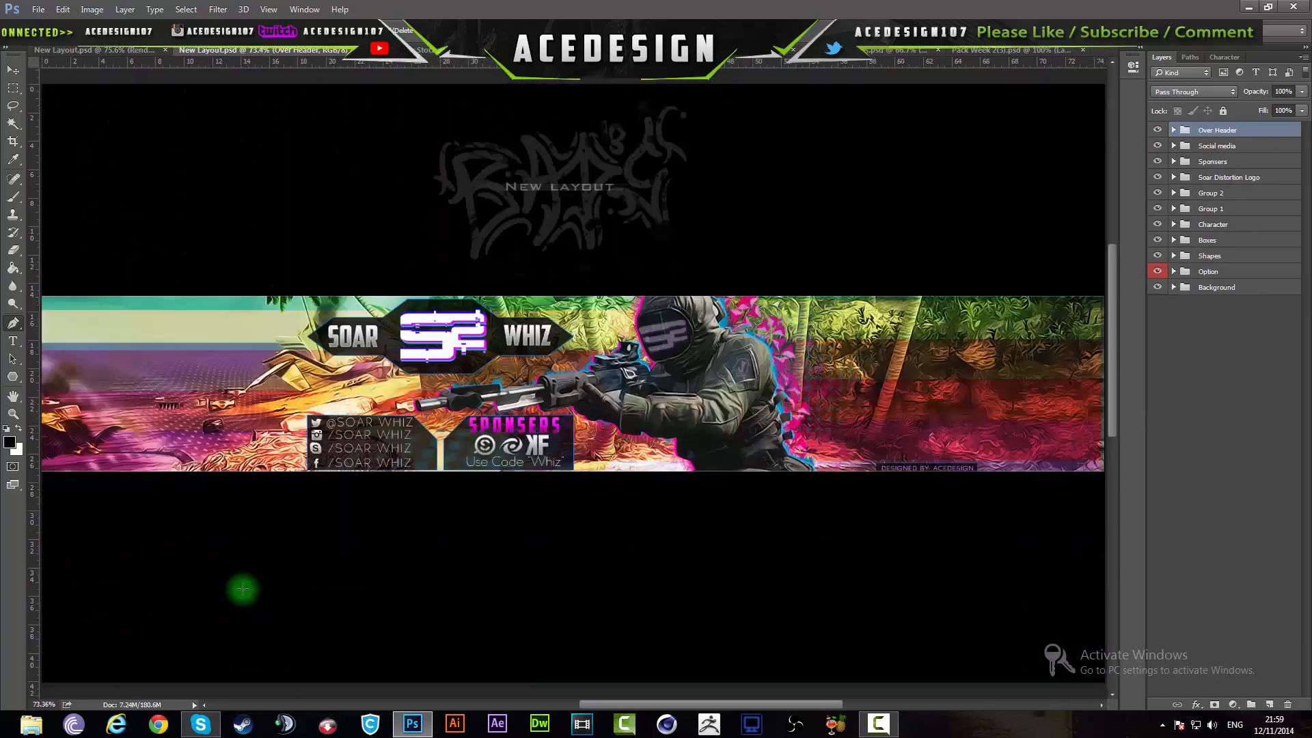
{"action": "scroll", "coordinate": [386, 414], "scroll_direction": "up", "scroll_amount": 5}
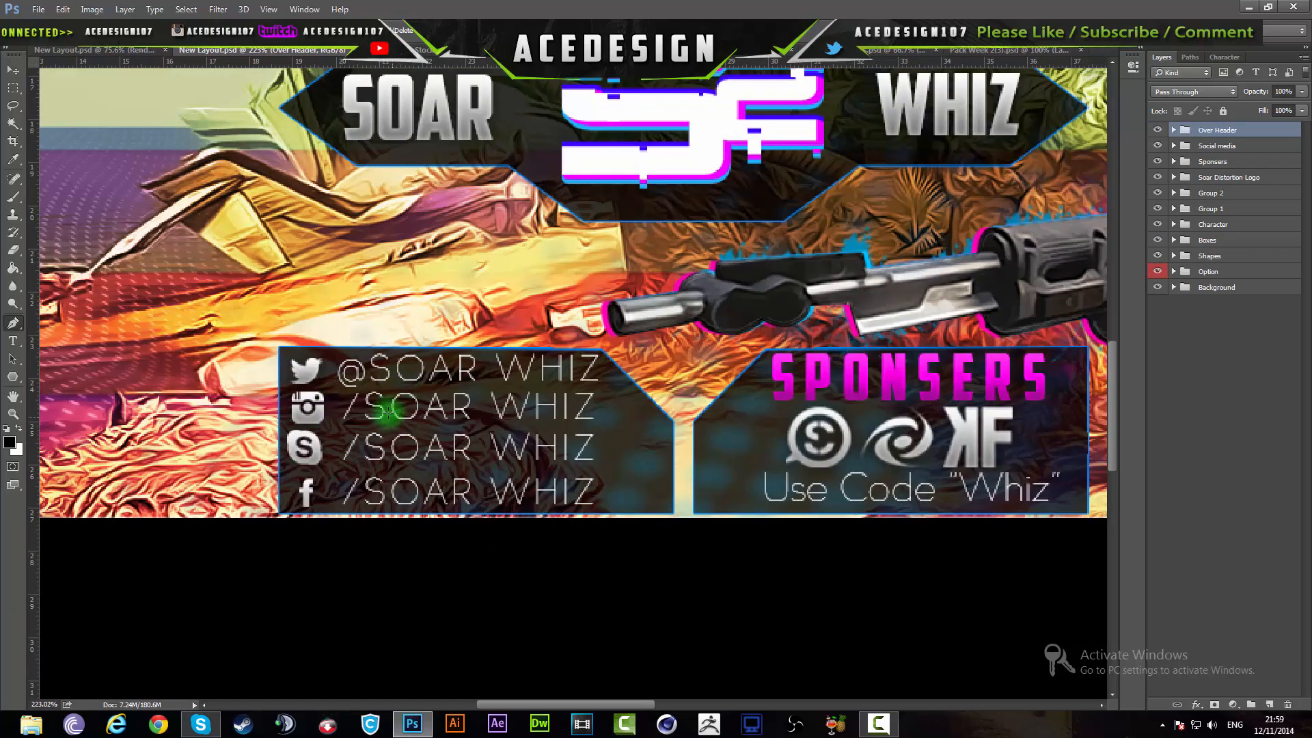
{"action": "scroll", "coordinate": [685, 551], "scroll_direction": "down", "scroll_amount": 4}
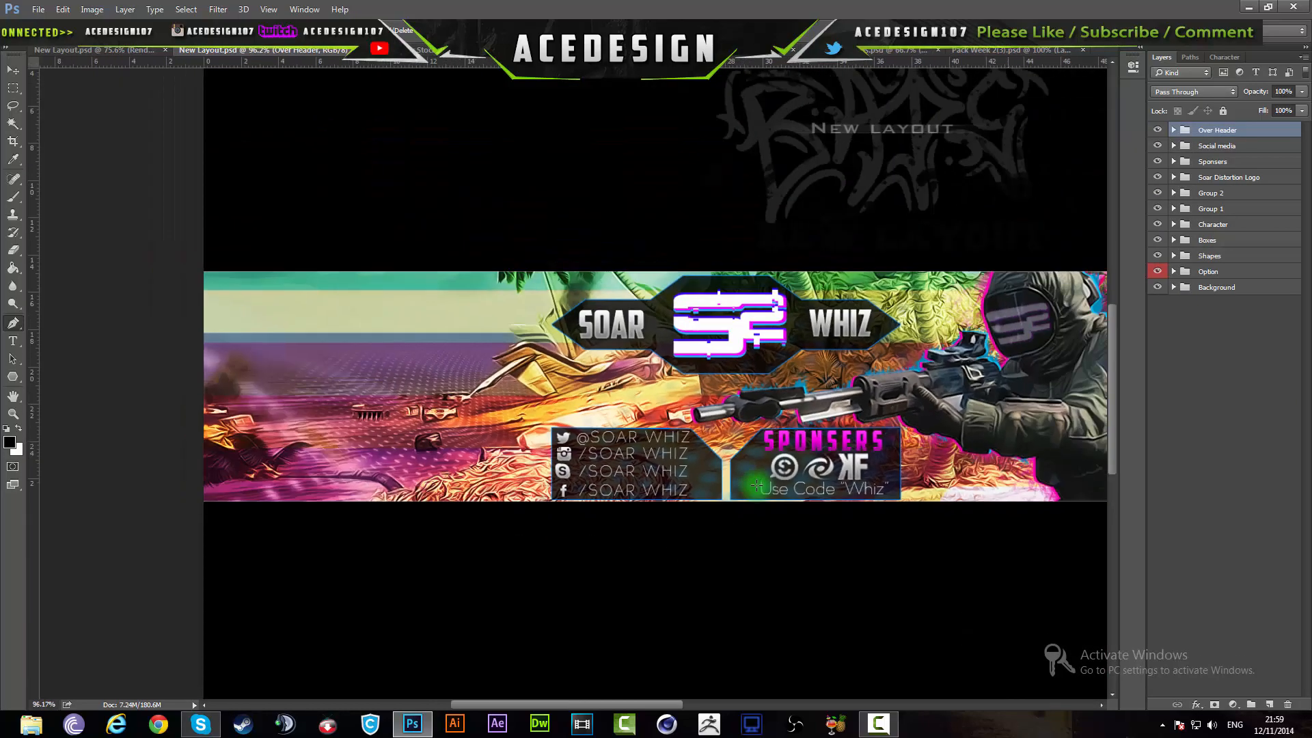
{"action": "scroll", "coordinate": [756, 484], "scroll_direction": "down", "scroll_amount": 3}
{"action": "scroll", "coordinate": [511, 456], "scroll_direction": "up", "scroll_amount": 3}
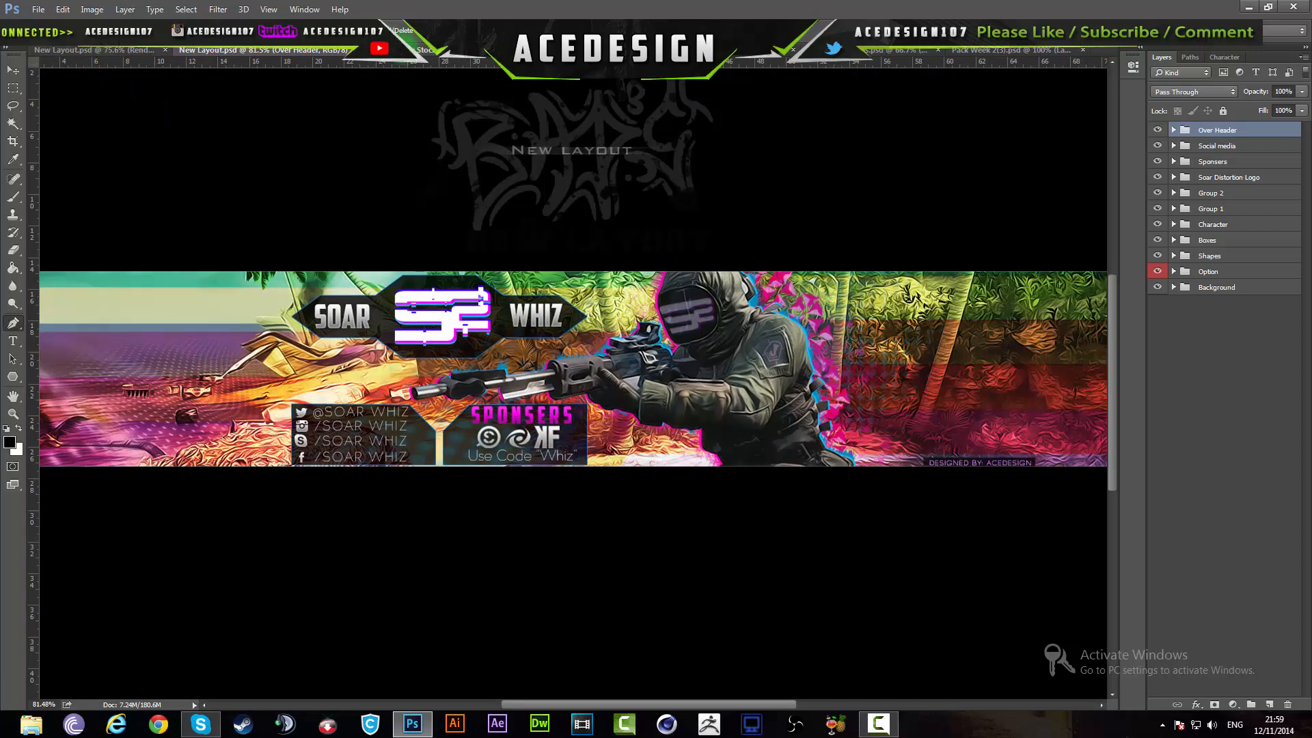
Close the Call Of Duty Stocks GFX PACK and the Texture Stock GFX Pack documents without saving changes
{"action": "left_click", "coordinate": [417, 50]}
{"action": "key", "text": "ctrl+w"}
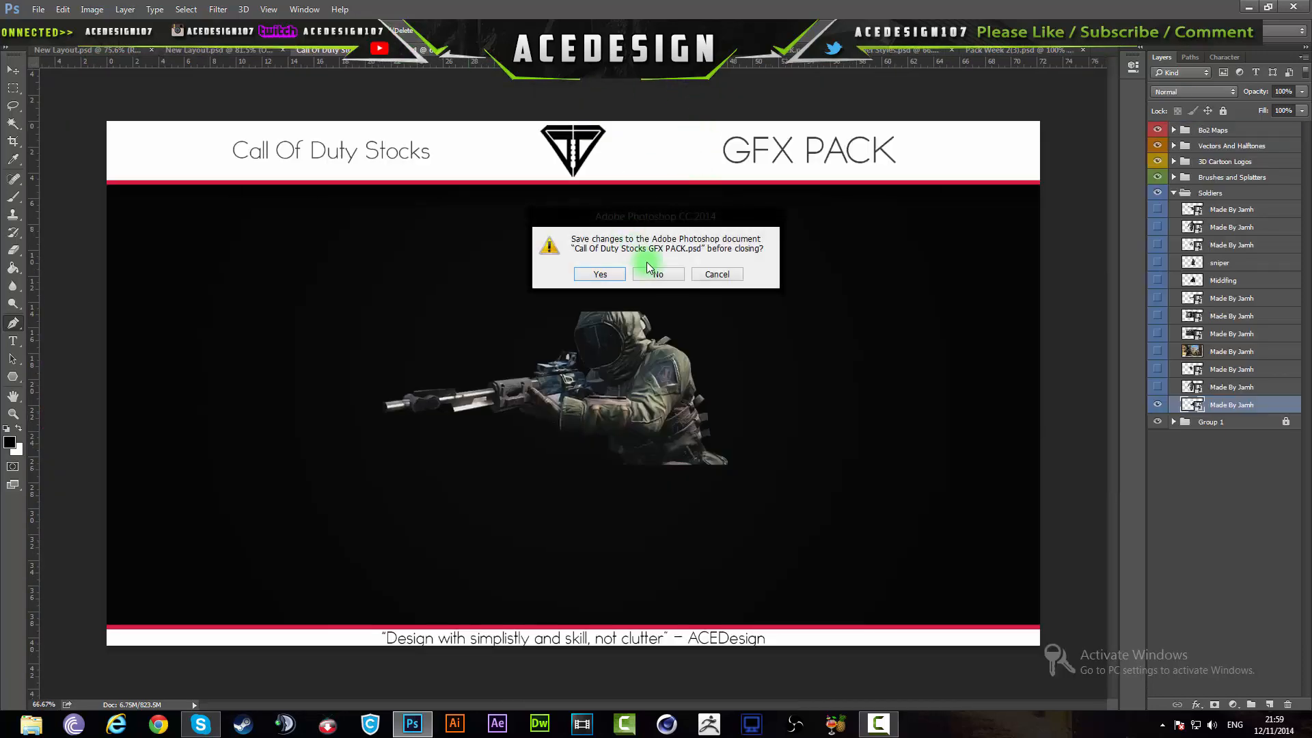
{"action": "left_click", "coordinate": [654, 274]}
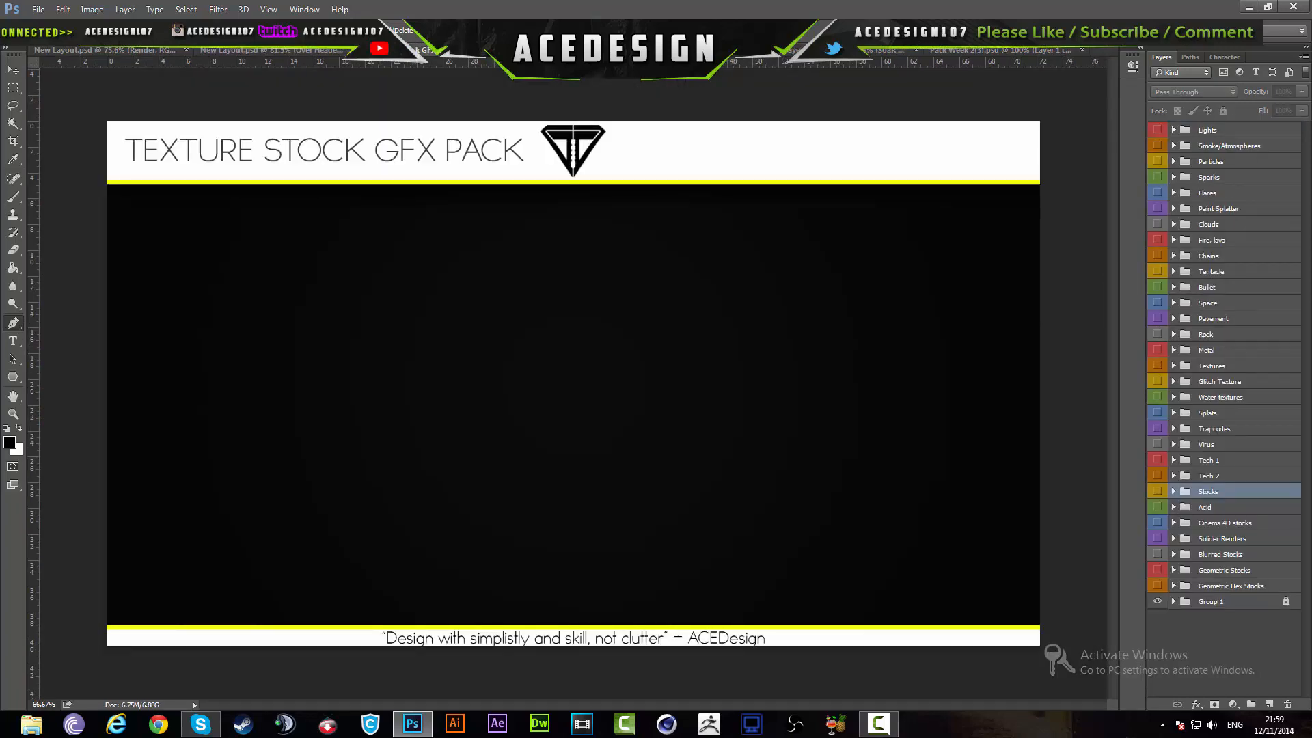
{"action": "key", "text": "ctrl+w"}
{"action": "left_click", "coordinate": [657, 273]}
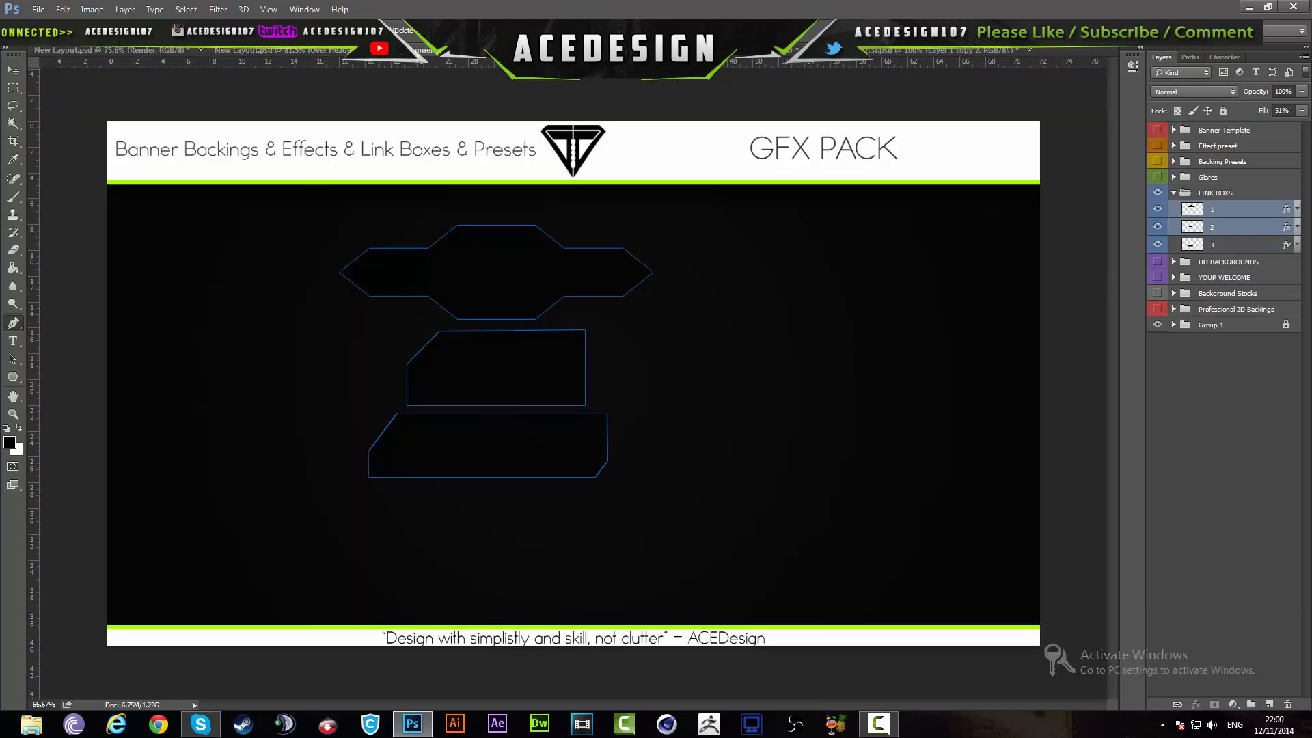
Close the banner presets document, Whiz Layer Styles.psd and Pack Week 2(3).psd without saving changes
{"action": "key", "text": "ctrl+w"}
{"action": "left_click", "coordinate": [657, 273]}
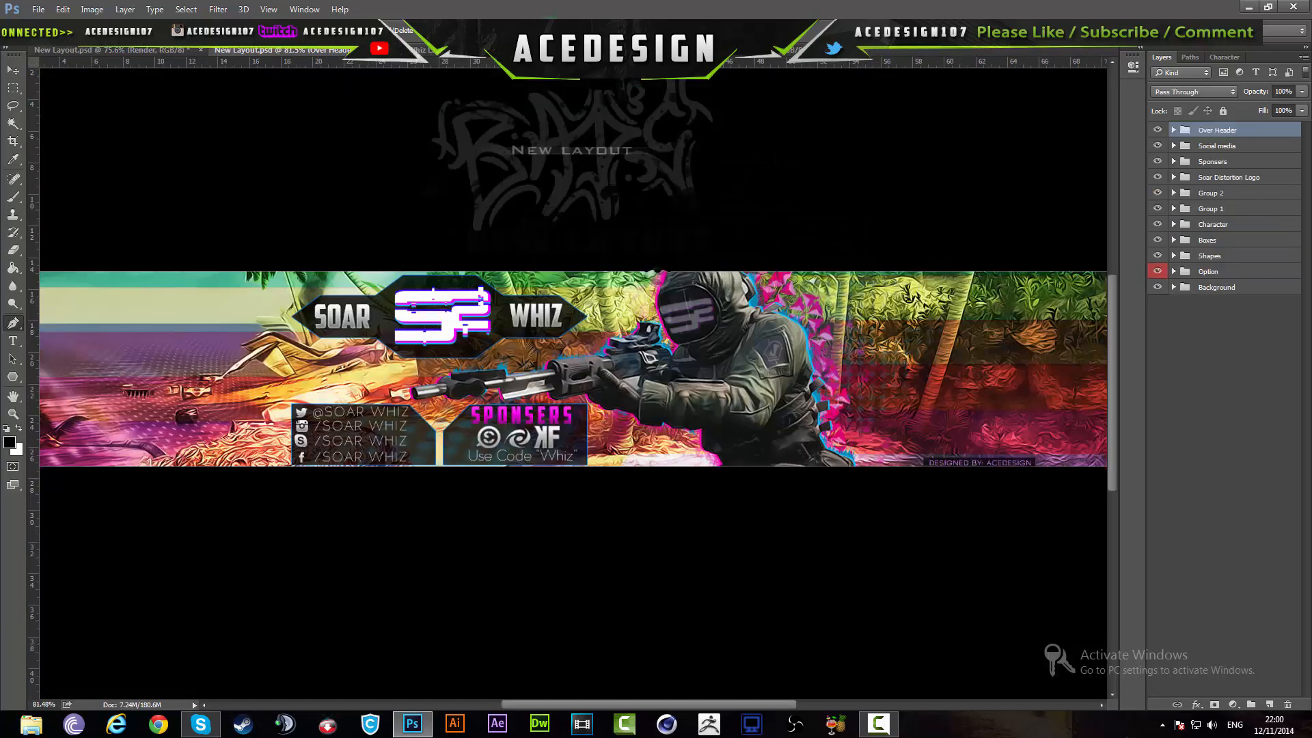
{"action": "key", "text": "ctrl+w"}
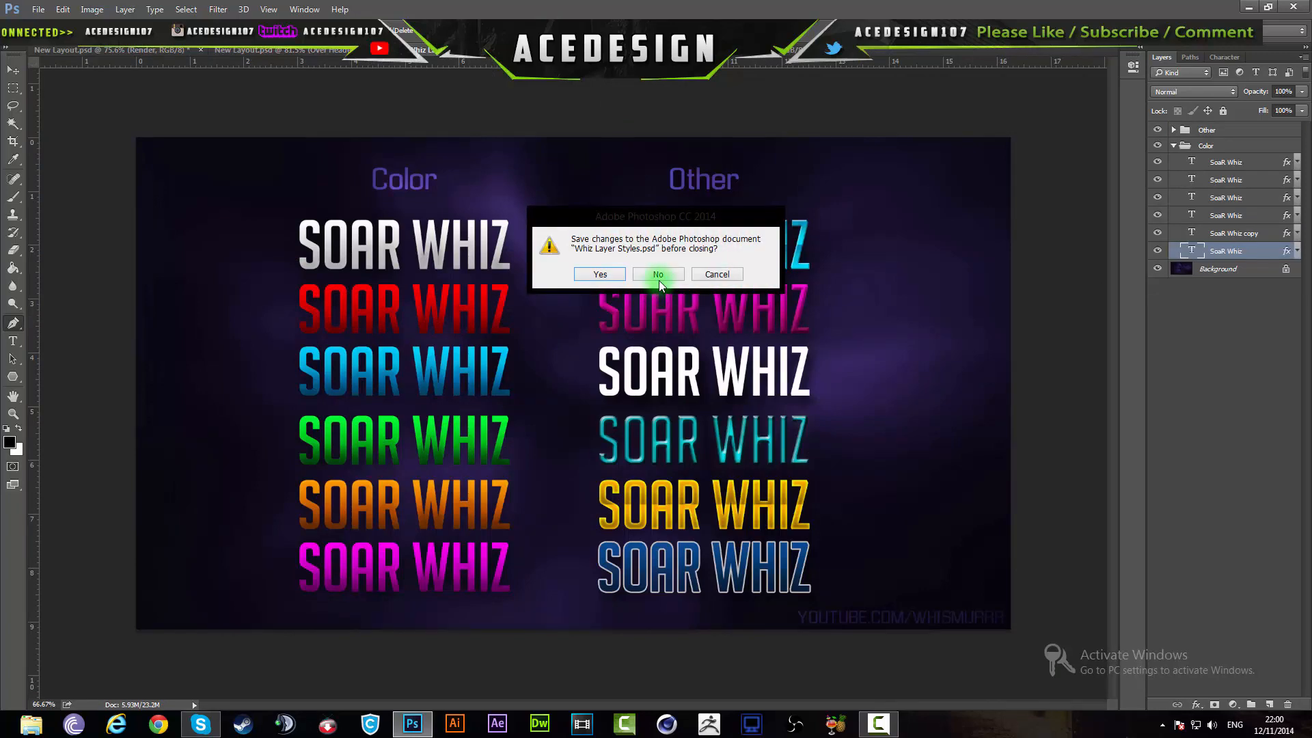
{"action": "left_click", "coordinate": [657, 273]}
{"action": "key", "text": "ctrl+w"}
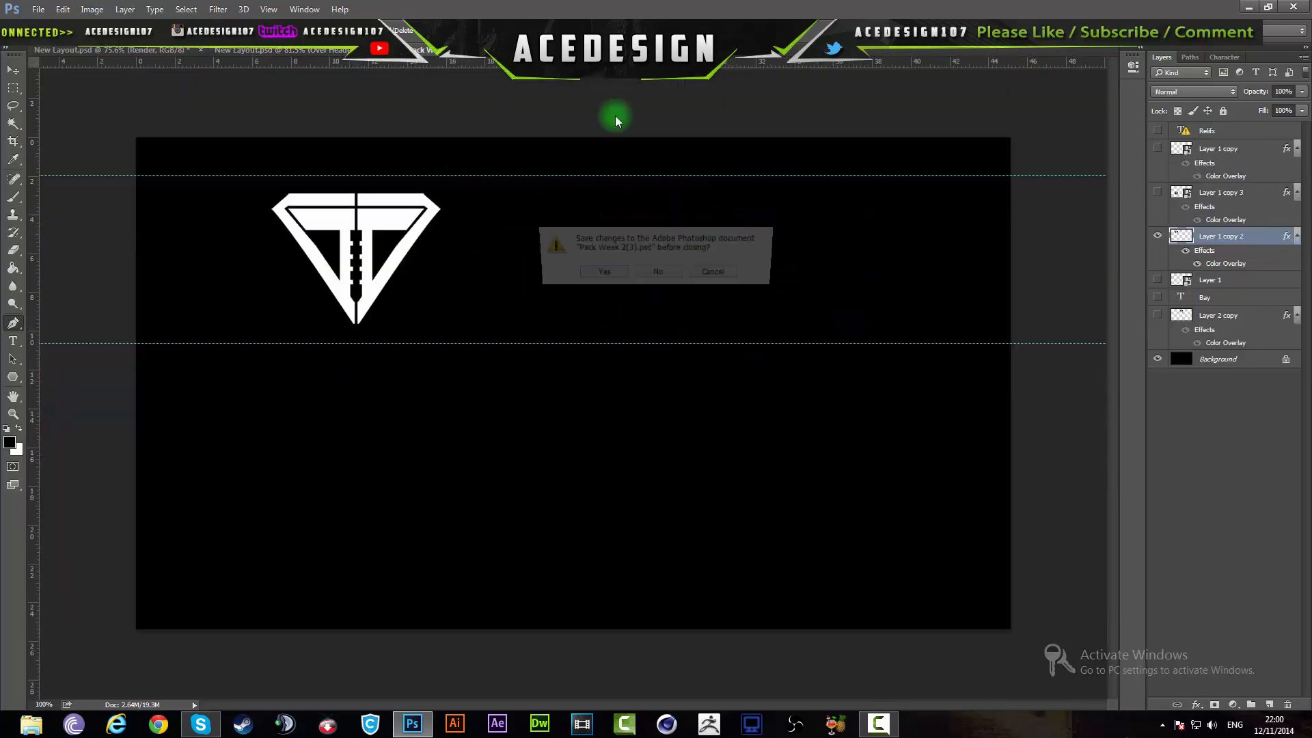
{"action": "left_click", "coordinate": [659, 273]}
Open the Icons GFX PACK document from the GFX Pack folder
{"action": "left_click", "coordinate": [38, 9]}
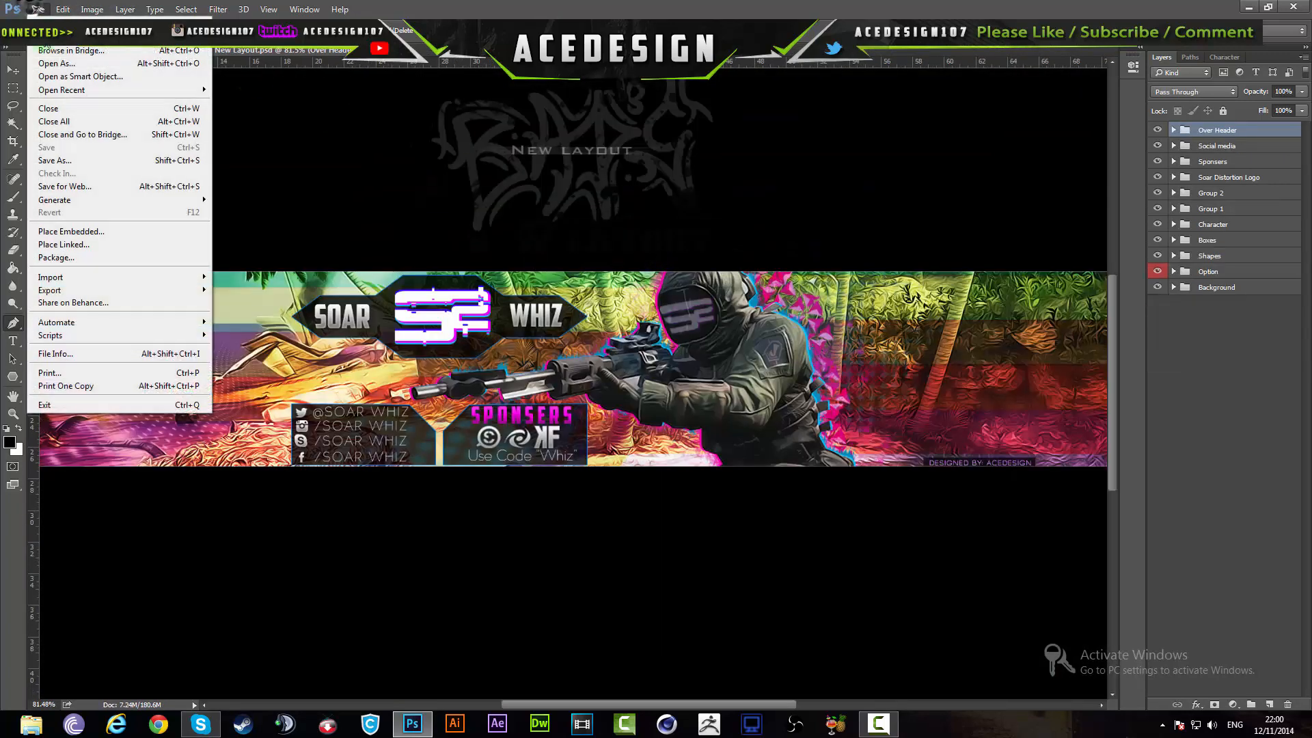
{"action": "left_click", "coordinate": [52, 35]}
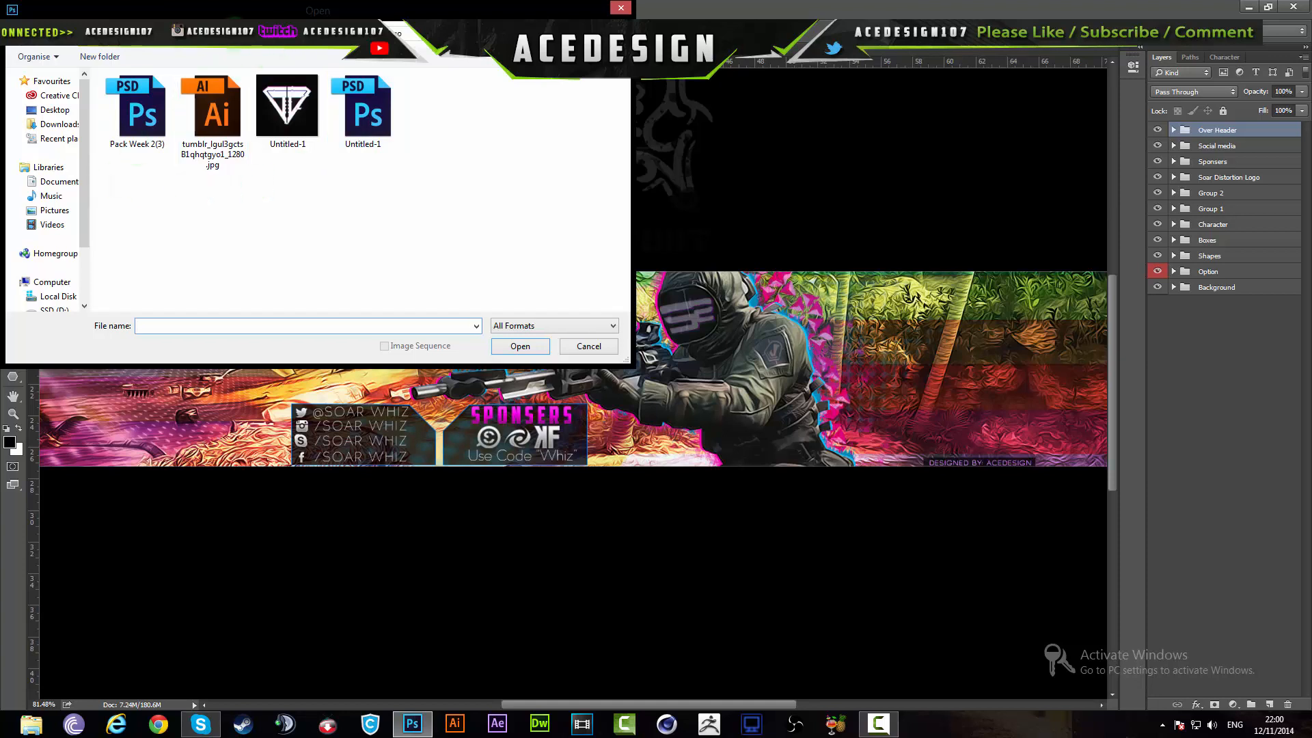
{"action": "double_click", "coordinate": [186, 121]}
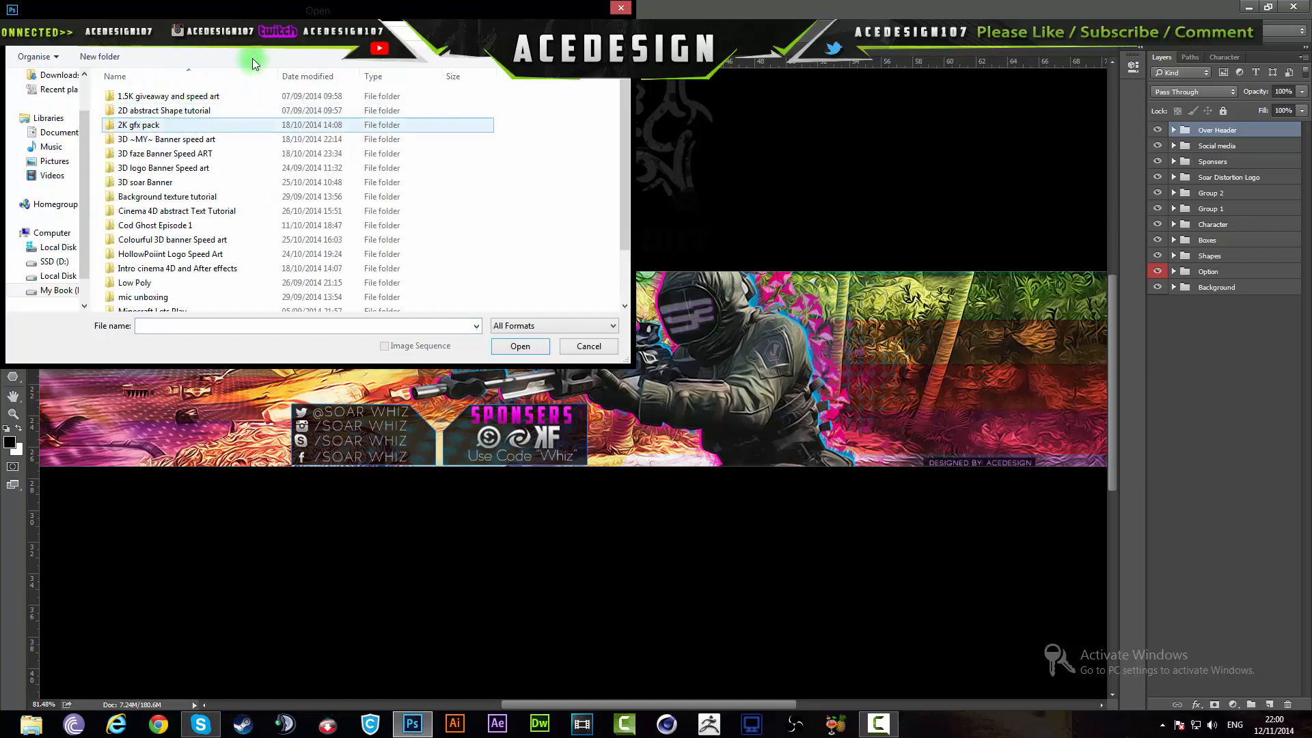
{"action": "double_click", "coordinate": [163, 125]}
{"action": "left_click", "coordinate": [159, 162]}
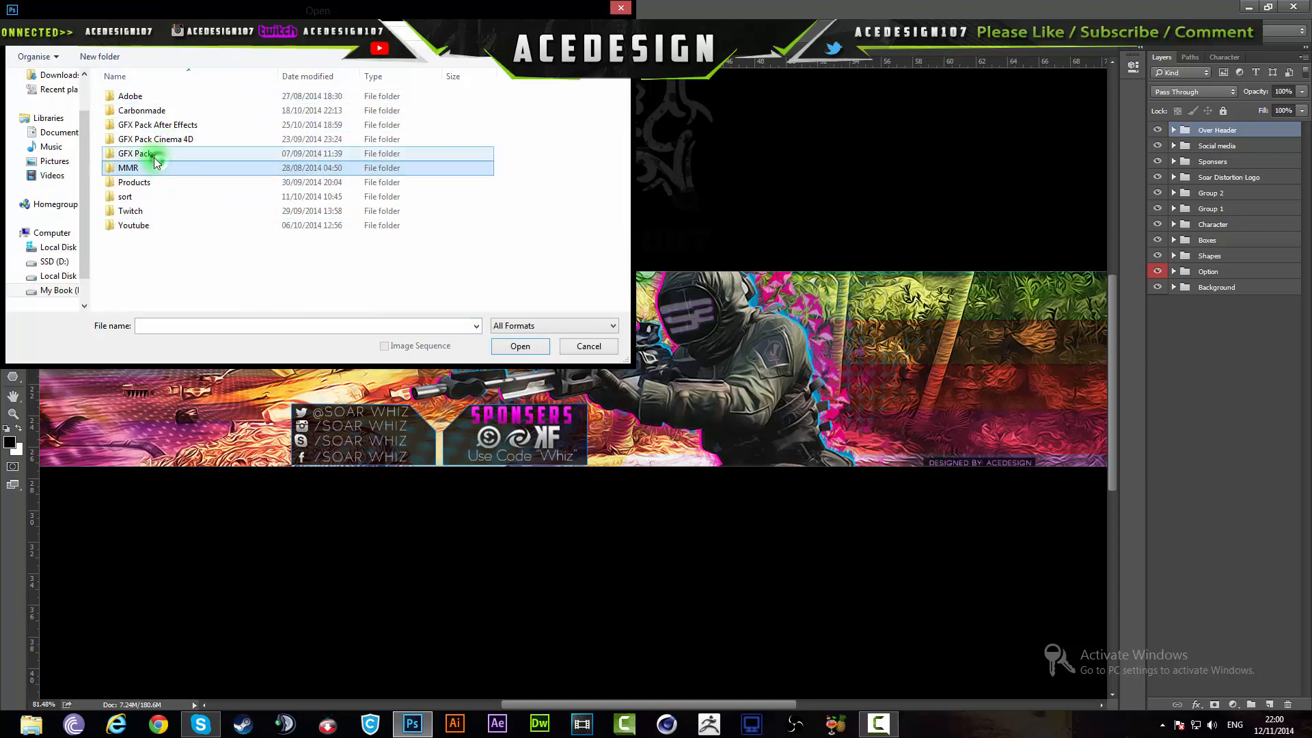
{"action": "double_click", "coordinate": [154, 157]}
{"action": "scroll", "coordinate": [136, 274], "scroll_direction": "down", "scroll_amount": 1}
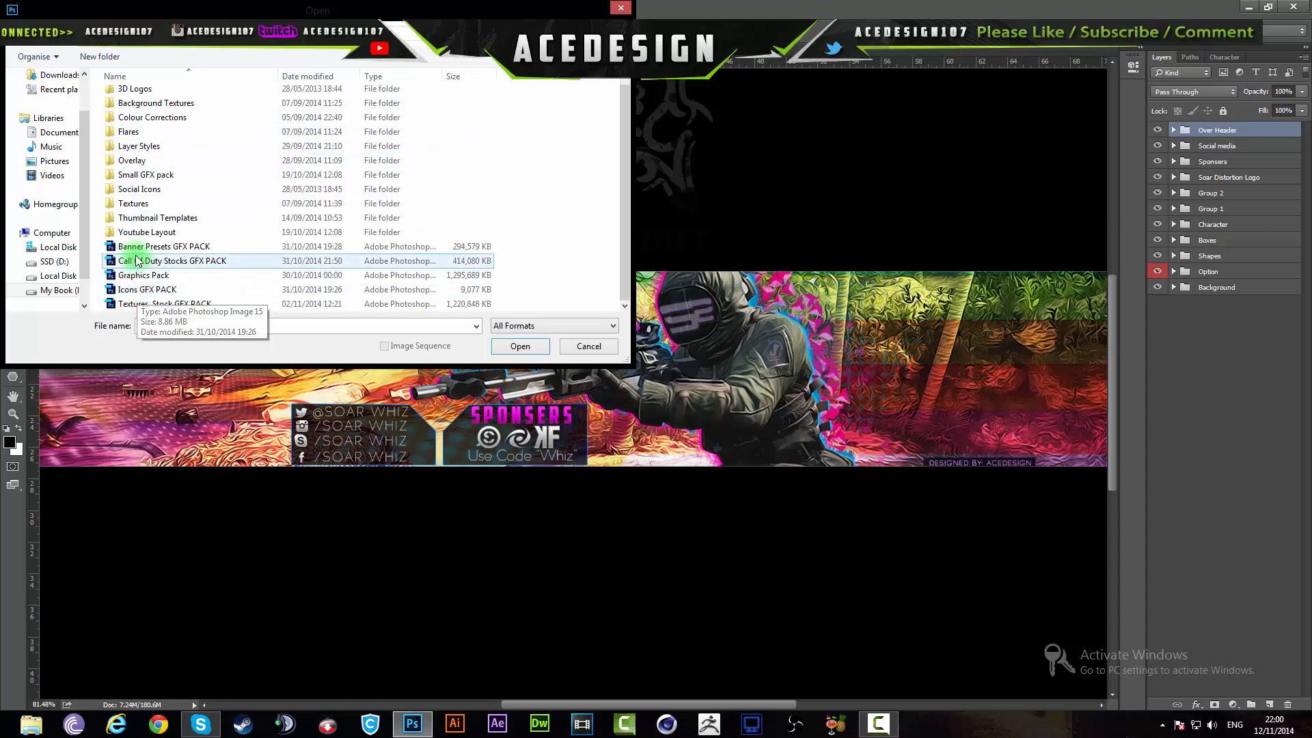
{"action": "double_click", "coordinate": [148, 289]}
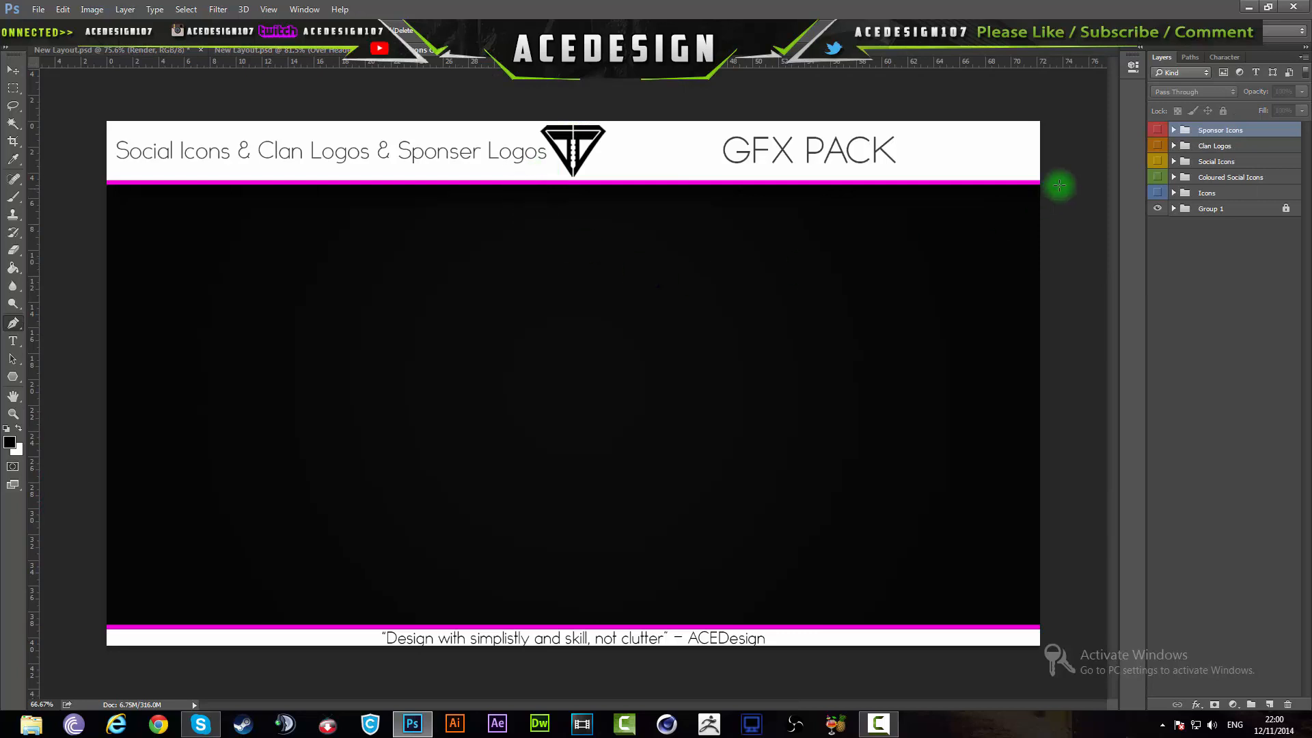
Examine the social media box on the finished Soar Whiz banner, and return to the icons document
{"action": "left_click", "coordinate": [88, 51]}
{"action": "left_click", "coordinate": [490, 54]}
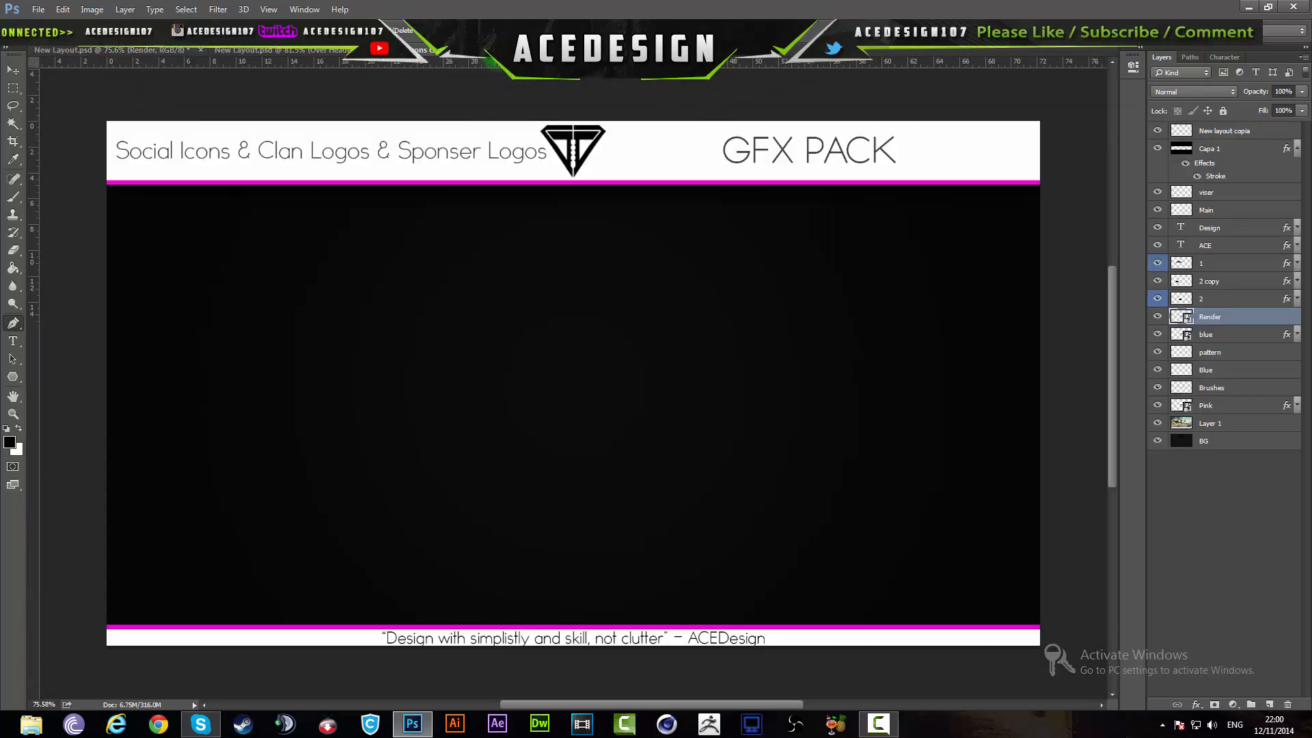
{"action": "left_click", "coordinate": [292, 50]}
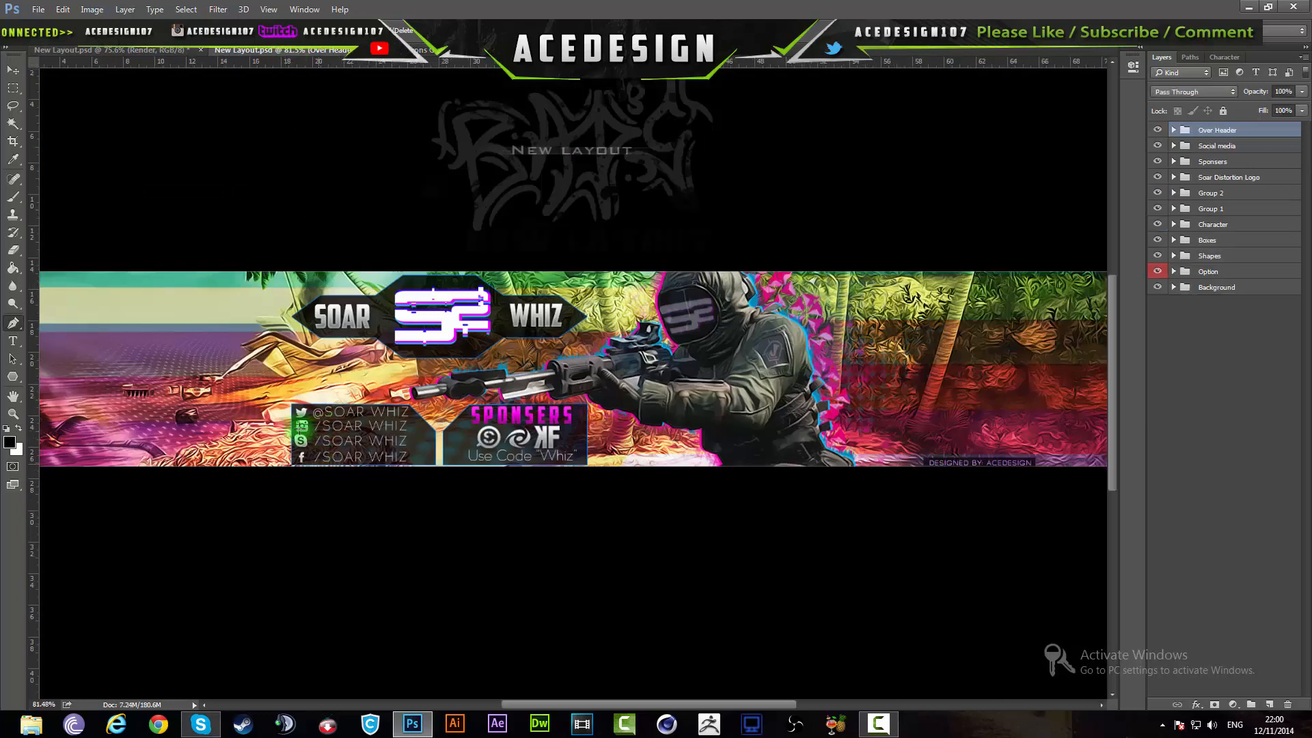
{"action": "left_click", "coordinate": [423, 50]}
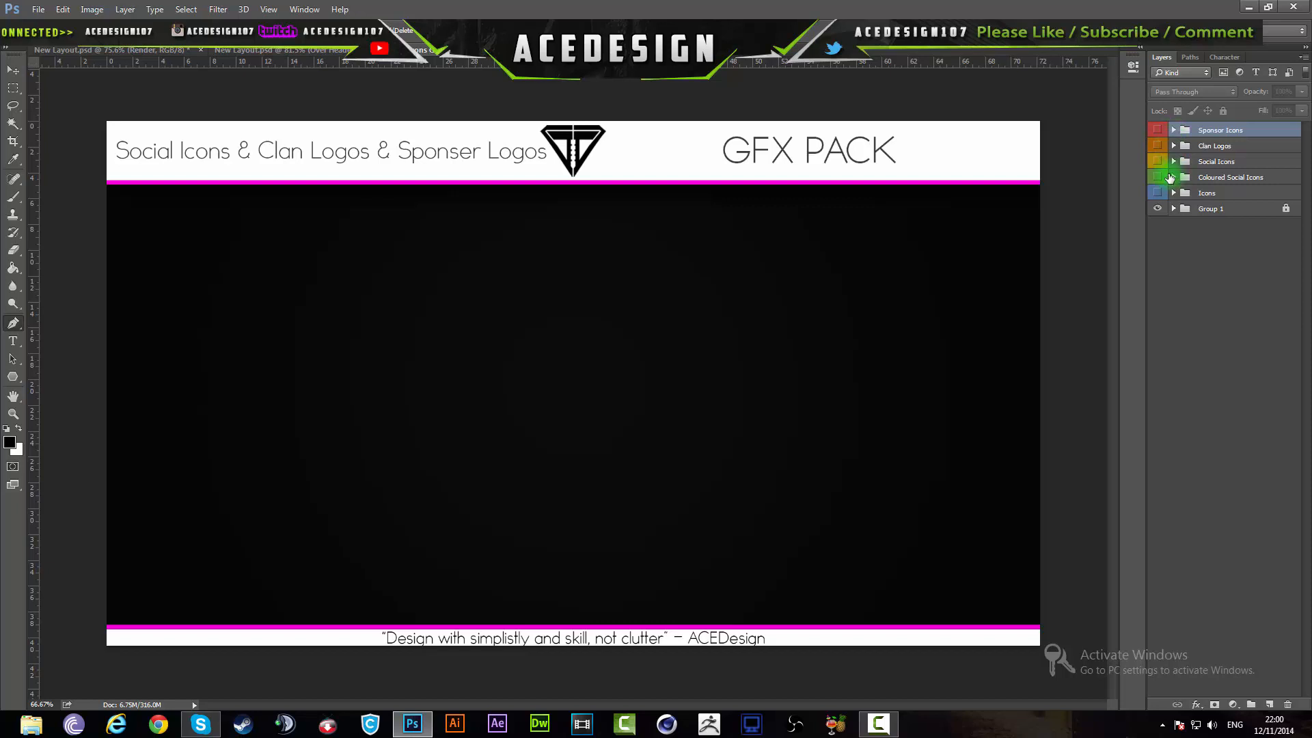
Show the Social Icons group and copy its Twitter icon into the Ace Design banner, at the top of the lower-left box
{"action": "left_click", "coordinate": [1170, 163]}
{"action": "left_click", "coordinate": [1156, 161]}
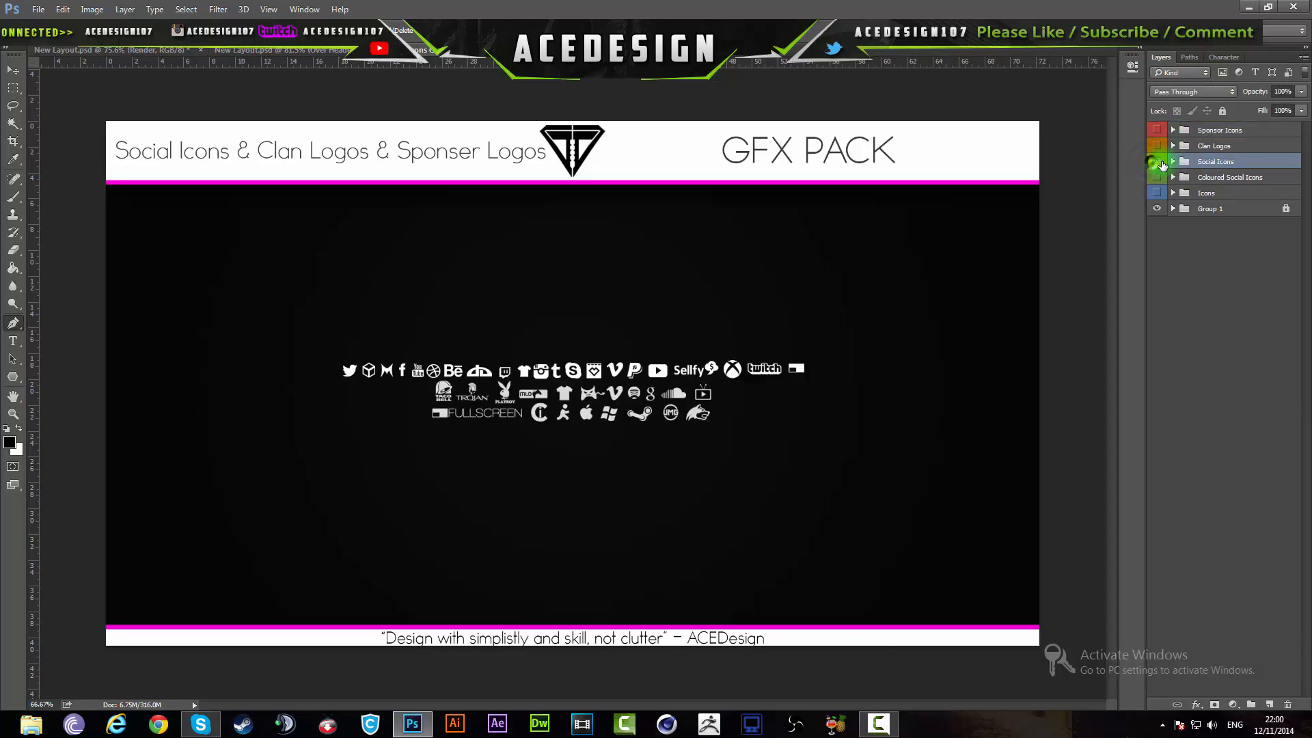
{"action": "left_click", "coordinate": [1171, 162]}
{"action": "scroll", "coordinate": [1234, 199], "scroll_direction": "down", "scroll_amount": 5}
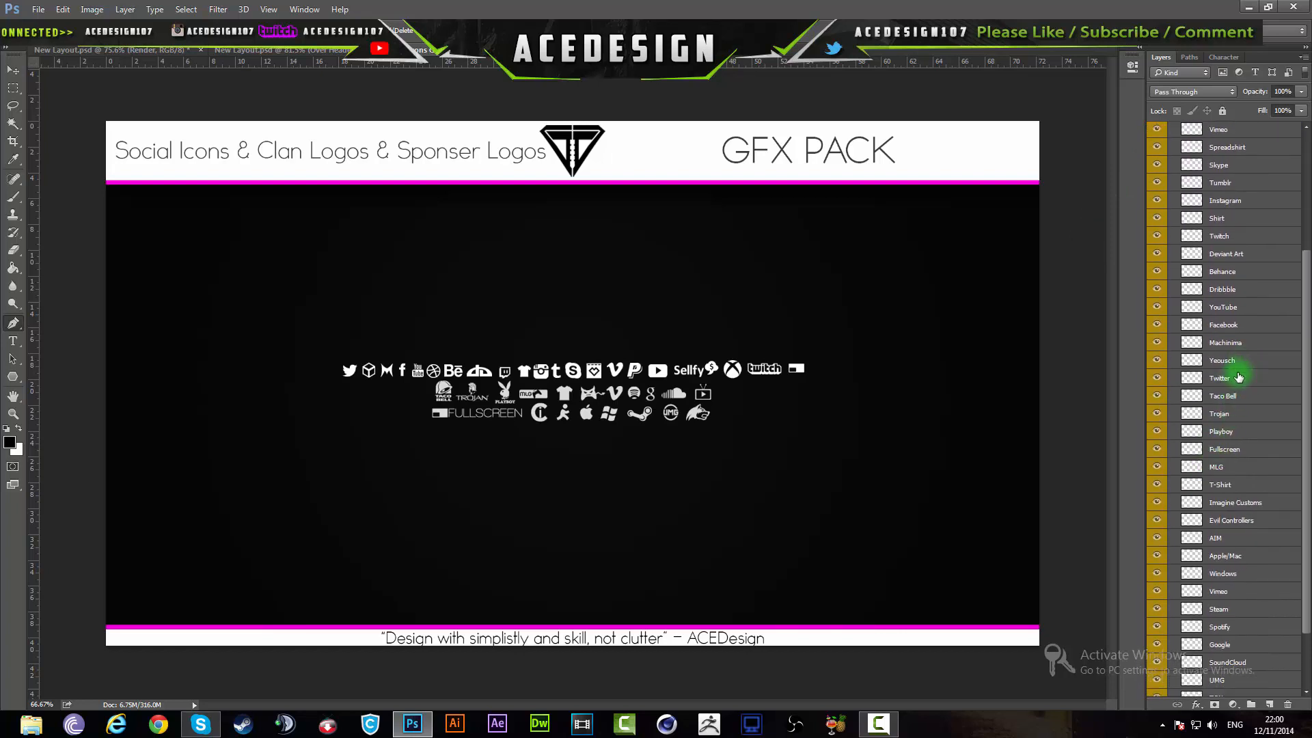
{"action": "left_click", "coordinate": [1229, 378]}
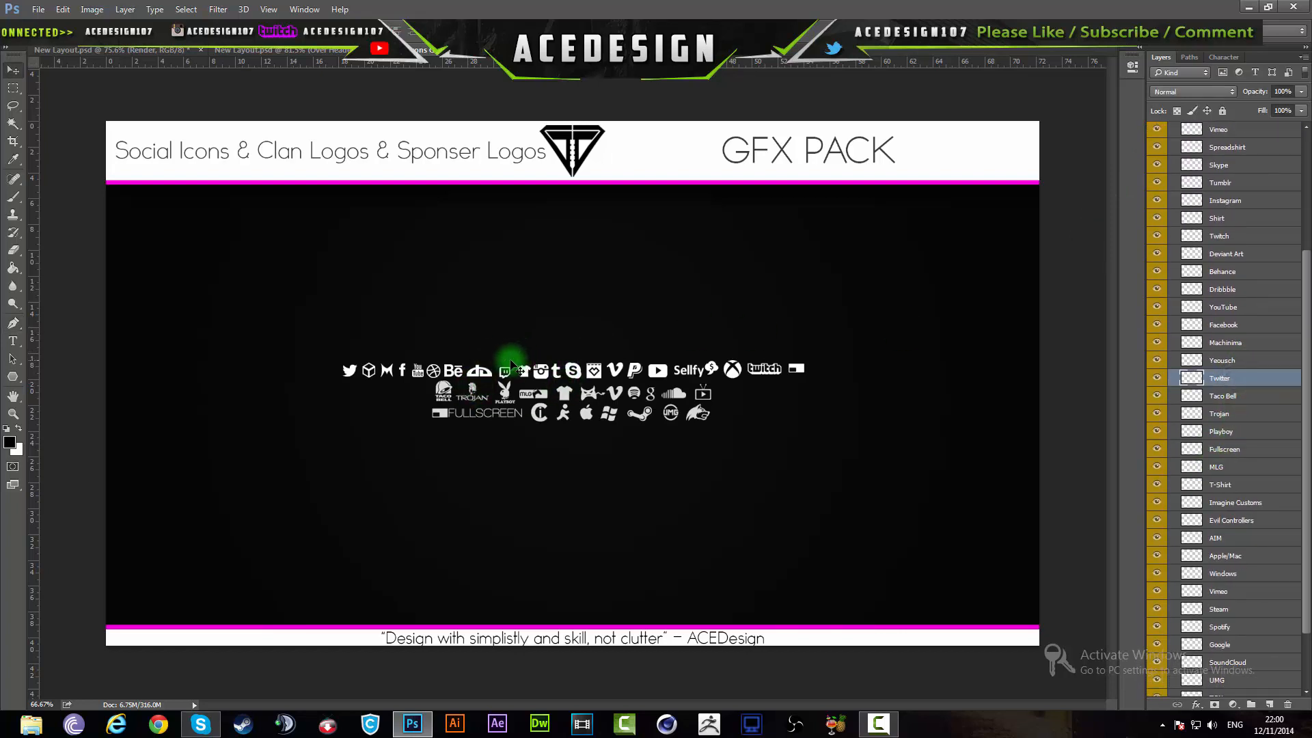
{"action": "left_click_drag", "start_coordinate": [511, 364], "coordinate": [443, 338]}
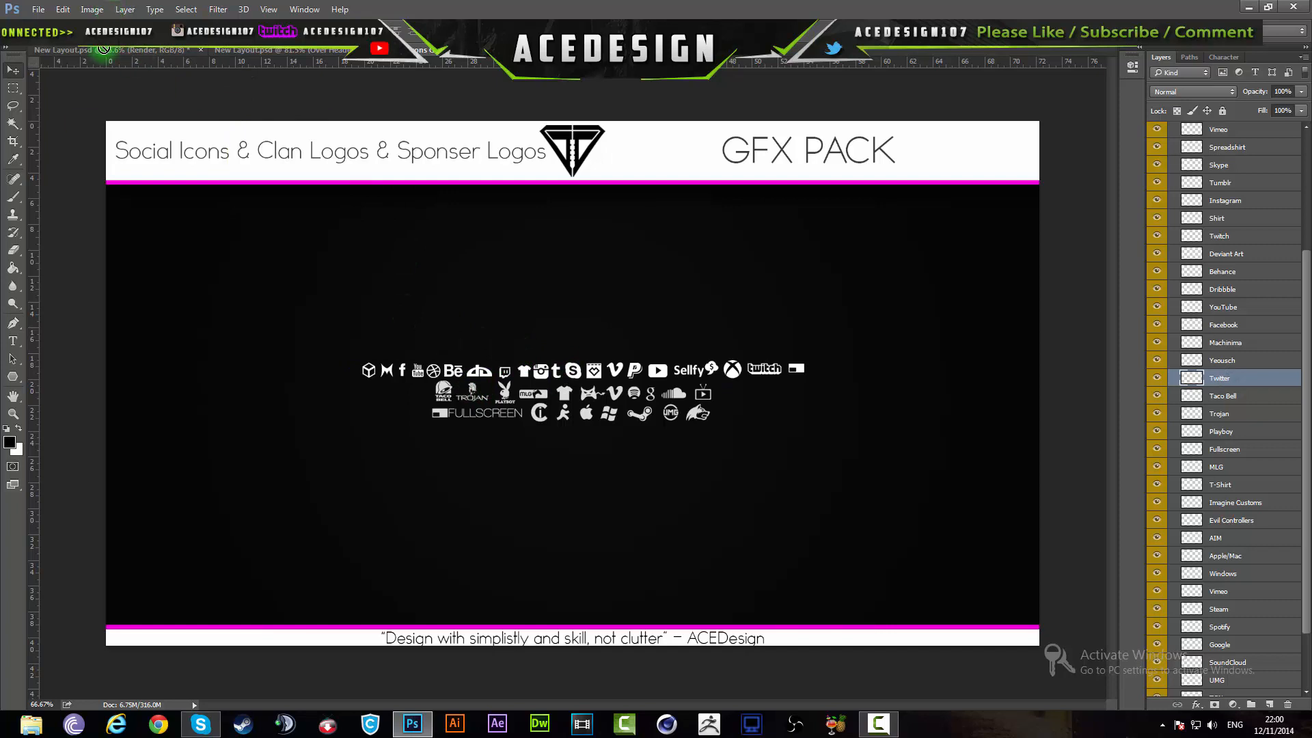
{"action": "left_click_drag", "start_coordinate": [103, 50], "coordinate": [404, 419]}
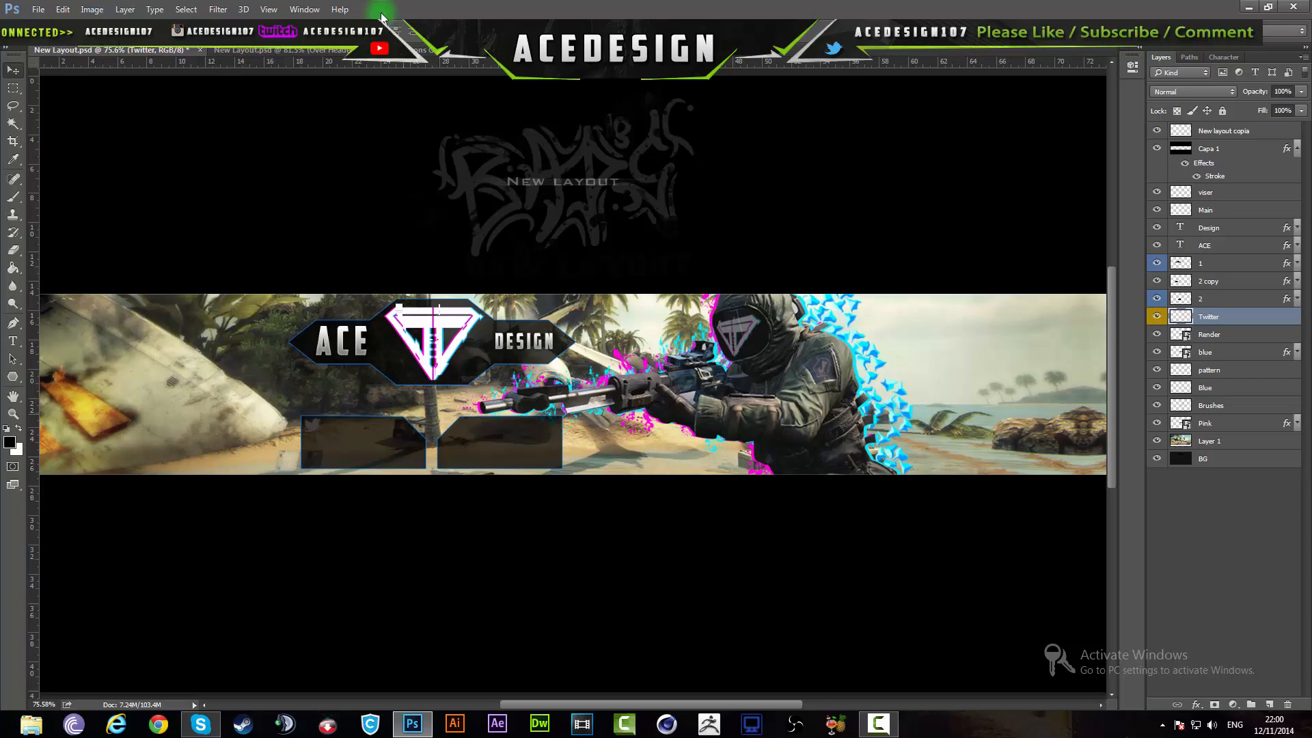
Copy the Instagram icon from the icons document into the Ace Design banner, directly below the Twitter icon
{"action": "left_click", "coordinate": [256, 51]}
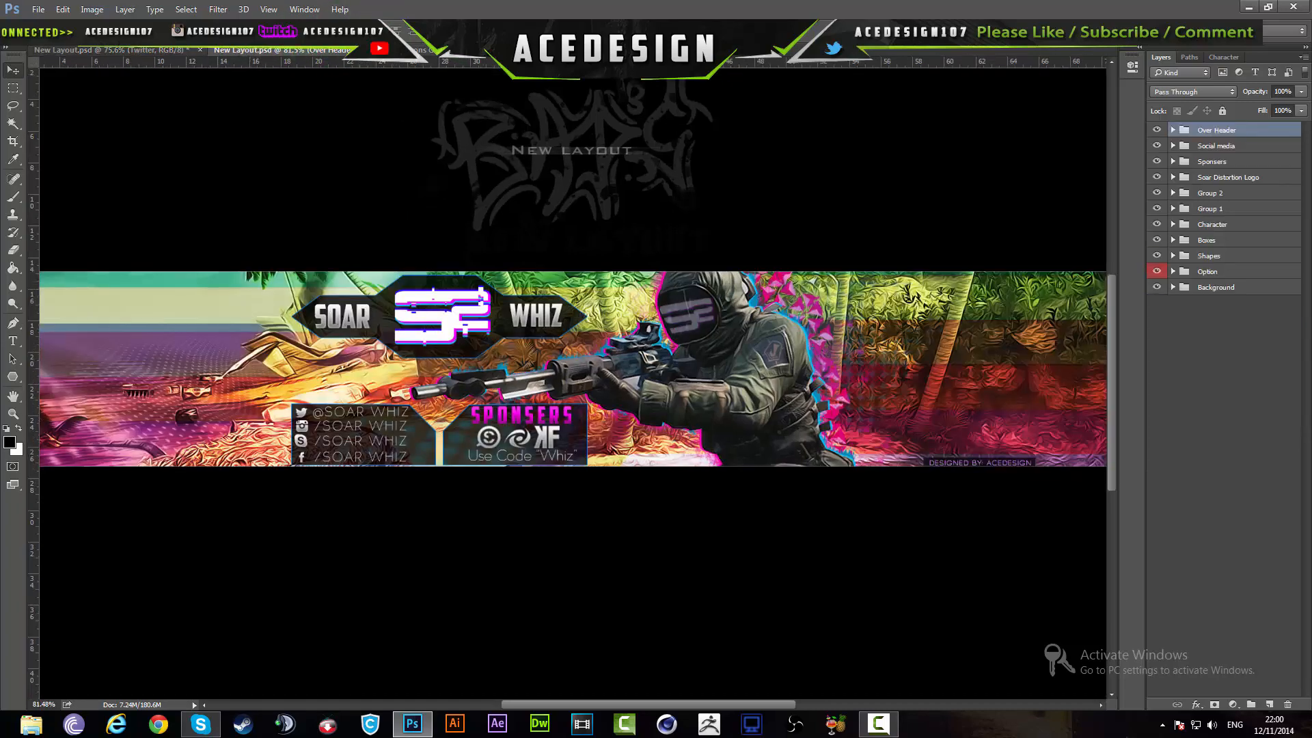
{"action": "left_click", "coordinate": [421, 51]}
{"action": "left_click", "coordinate": [1286, 371]}
{"action": "left_click_drag", "start_coordinate": [541, 369], "coordinate": [540, 463]}
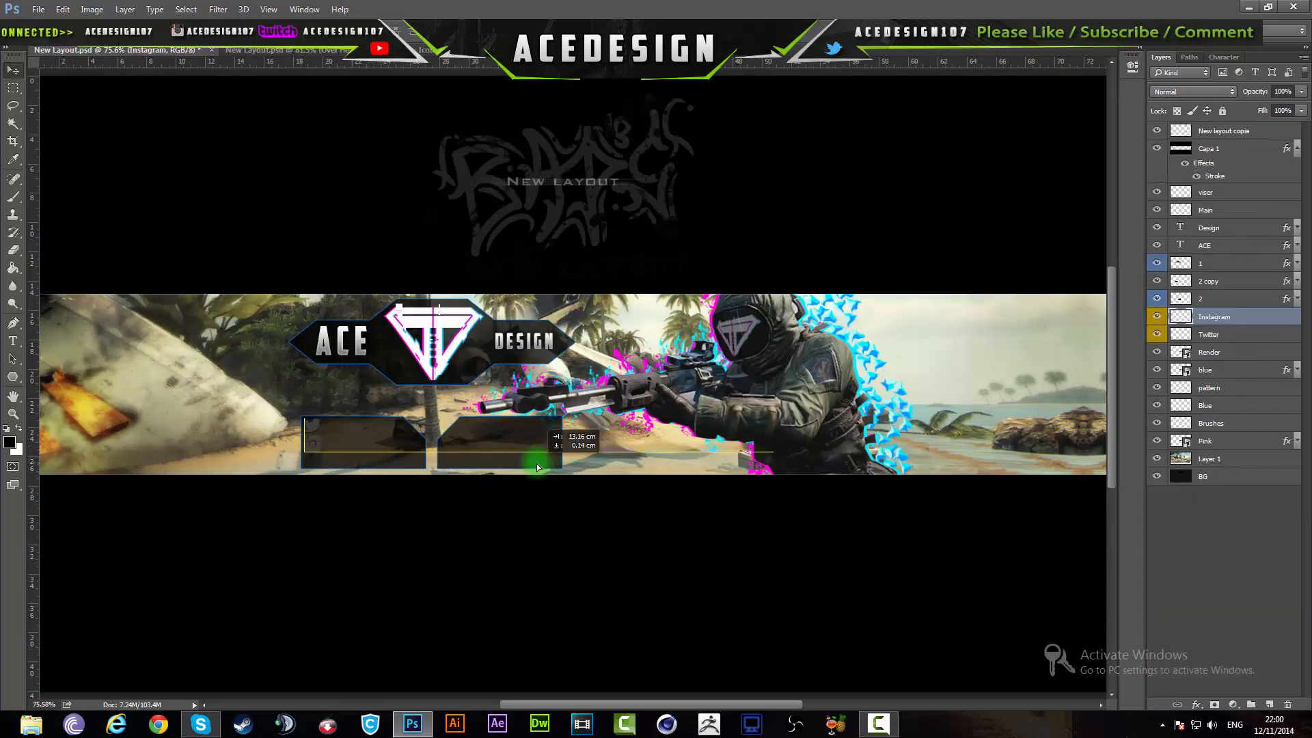
Copy the Skype icon from the icons document into the Ace Design banner, directly below the Instagram icon
{"action": "left_click", "coordinate": [287, 52]}
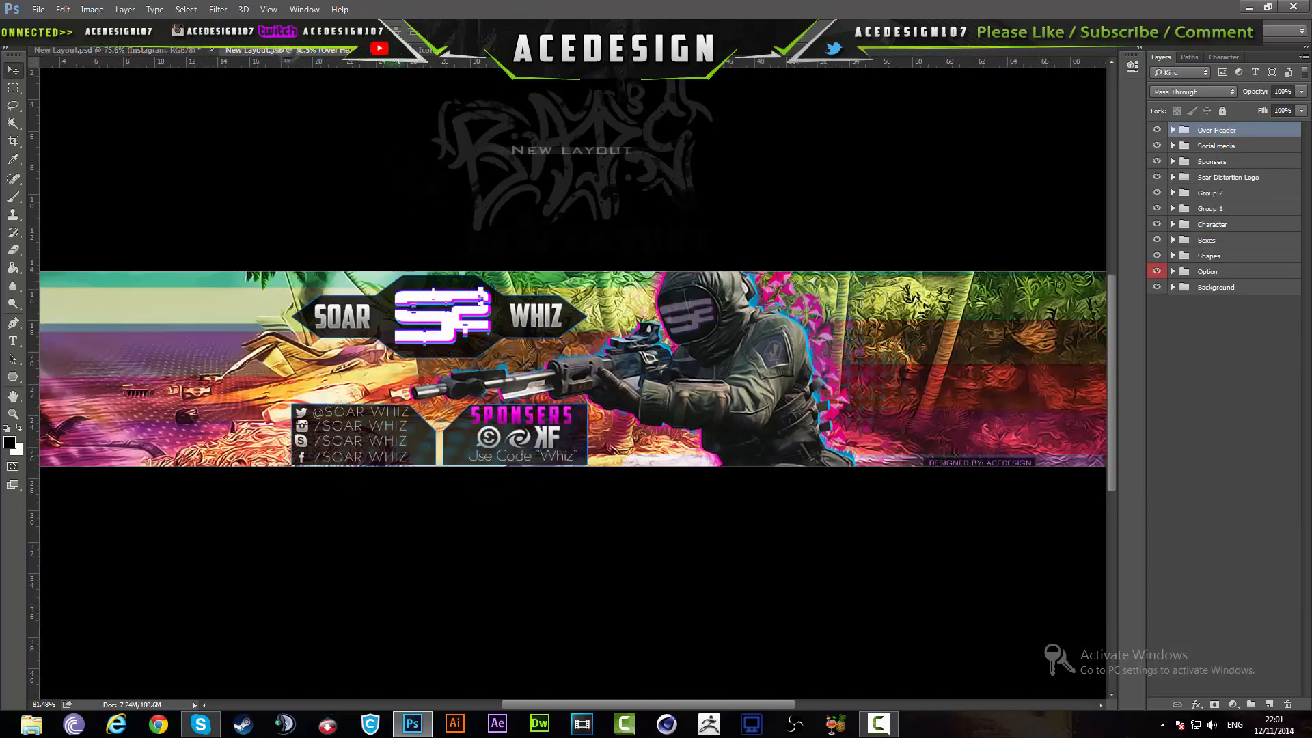
{"action": "left_click", "coordinate": [476, 54]}
{"action": "left_click", "coordinate": [1242, 337]}
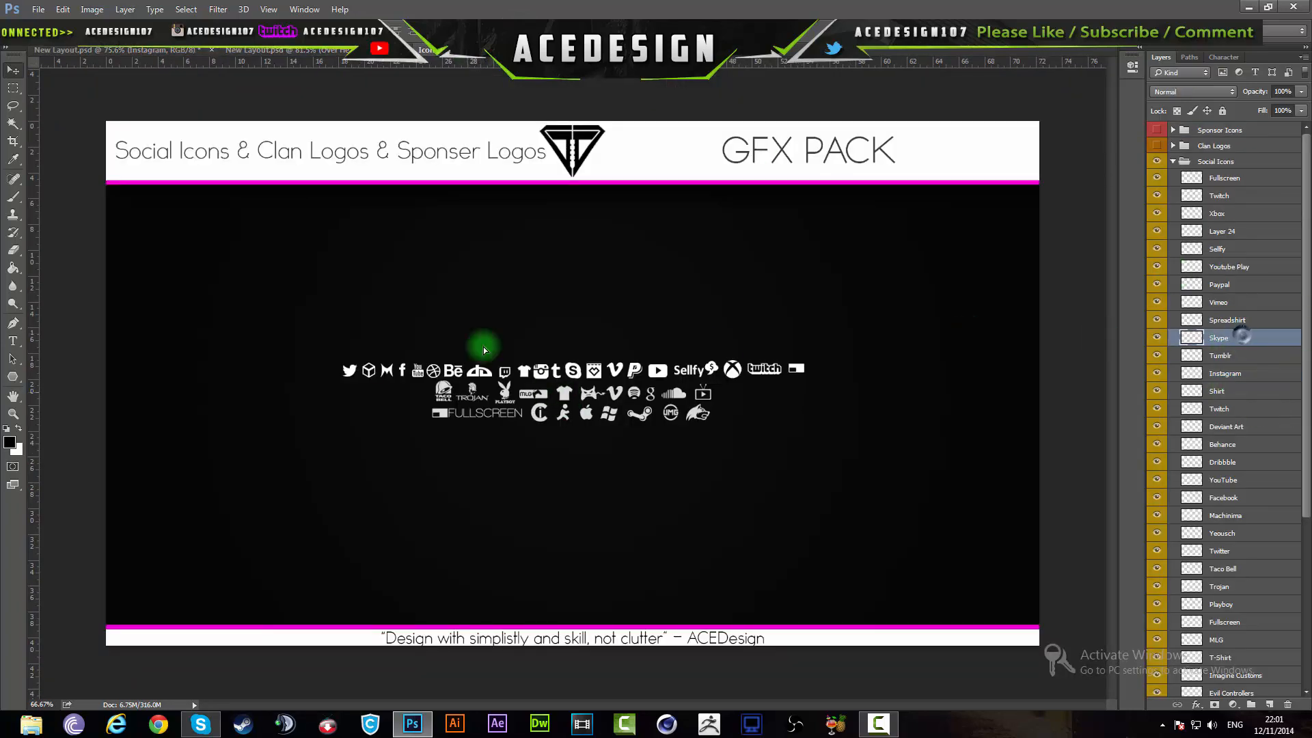
{"action": "left_click_drag", "start_coordinate": [483, 346], "coordinate": [287, 486]}
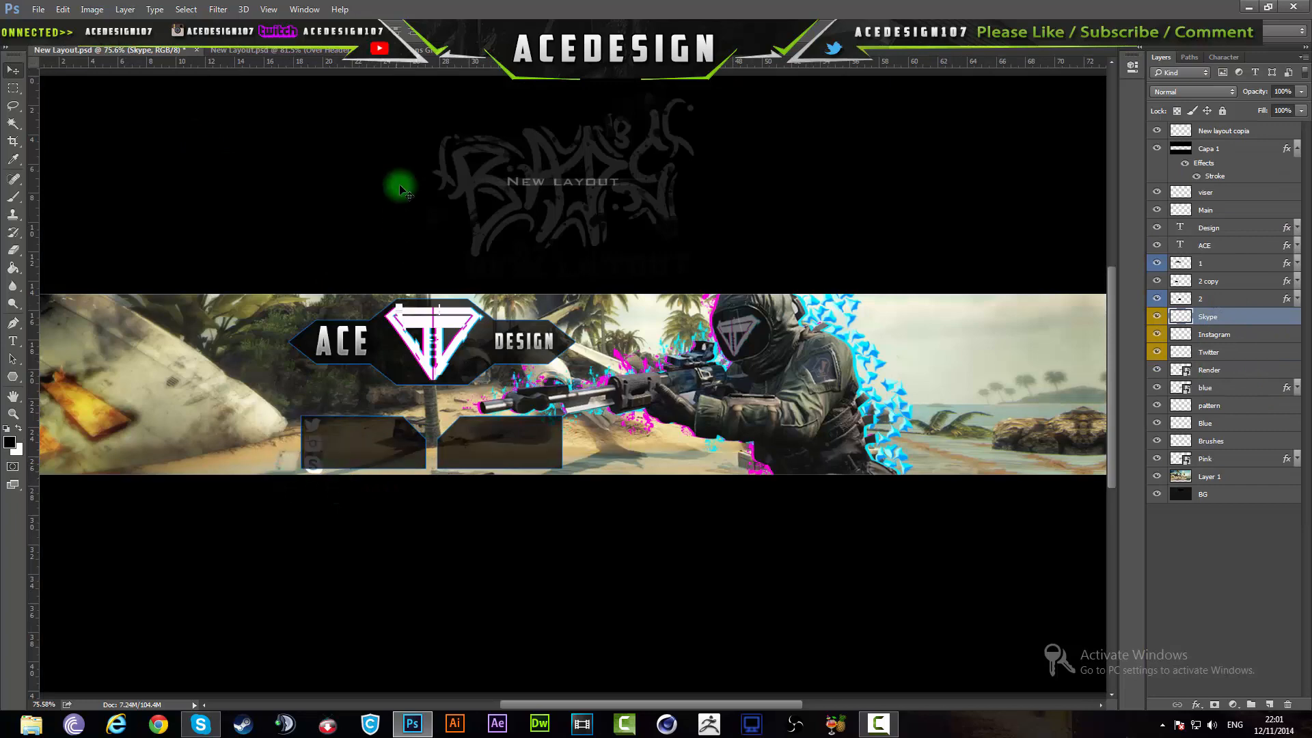
Copy the Facebook icon from the Social Icons group into the Ace Design banner, below the Skype icon
{"action": "left_click", "coordinate": [236, 51]}
{"action": "left_click", "coordinate": [424, 50]}
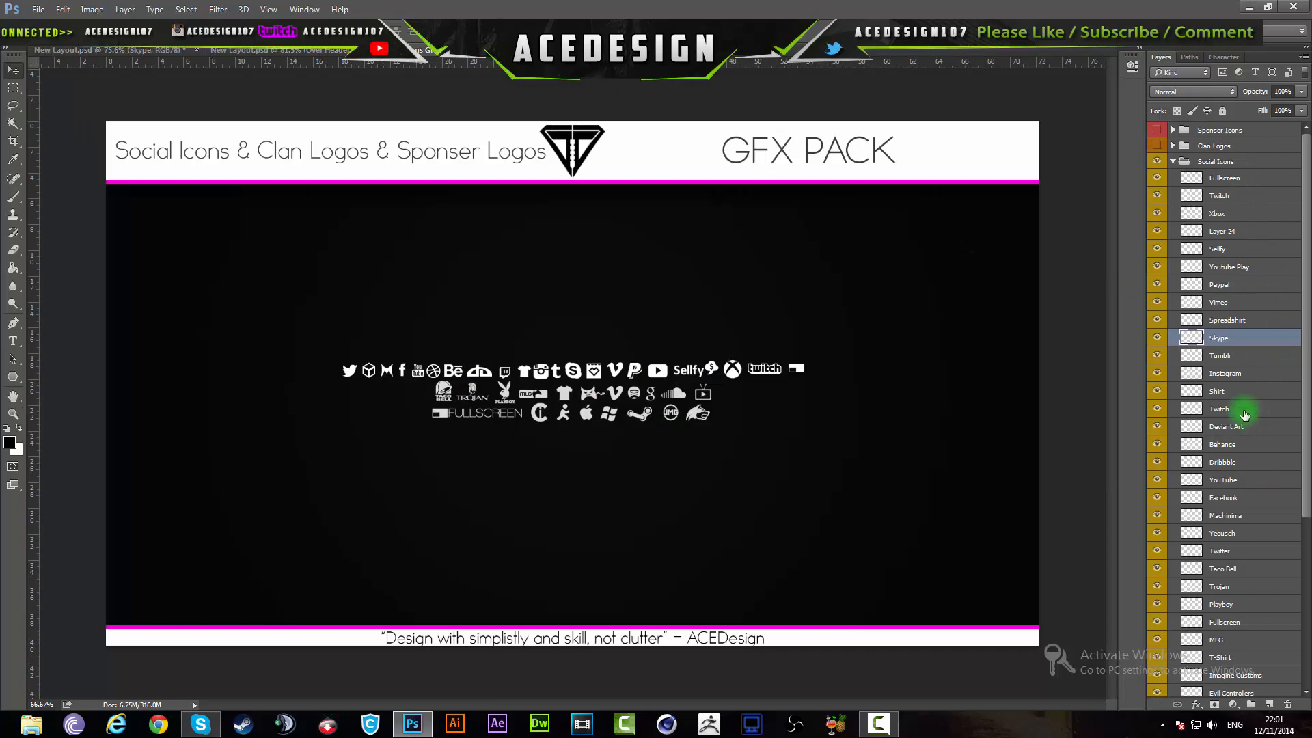
{"action": "scroll", "coordinate": [1236, 410], "scroll_direction": "down", "scroll_amount": 8}
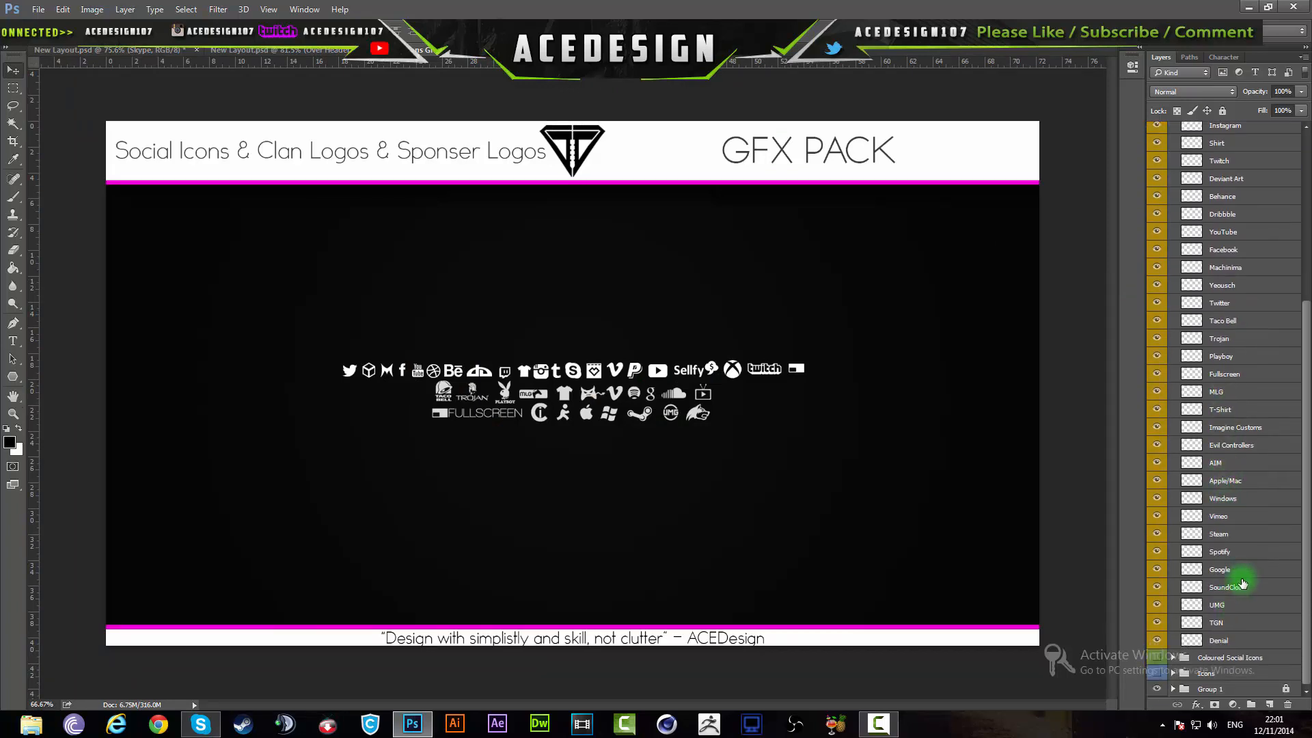
{"action": "scroll", "coordinate": [1233, 546], "scroll_direction": "up", "scroll_amount": 2}
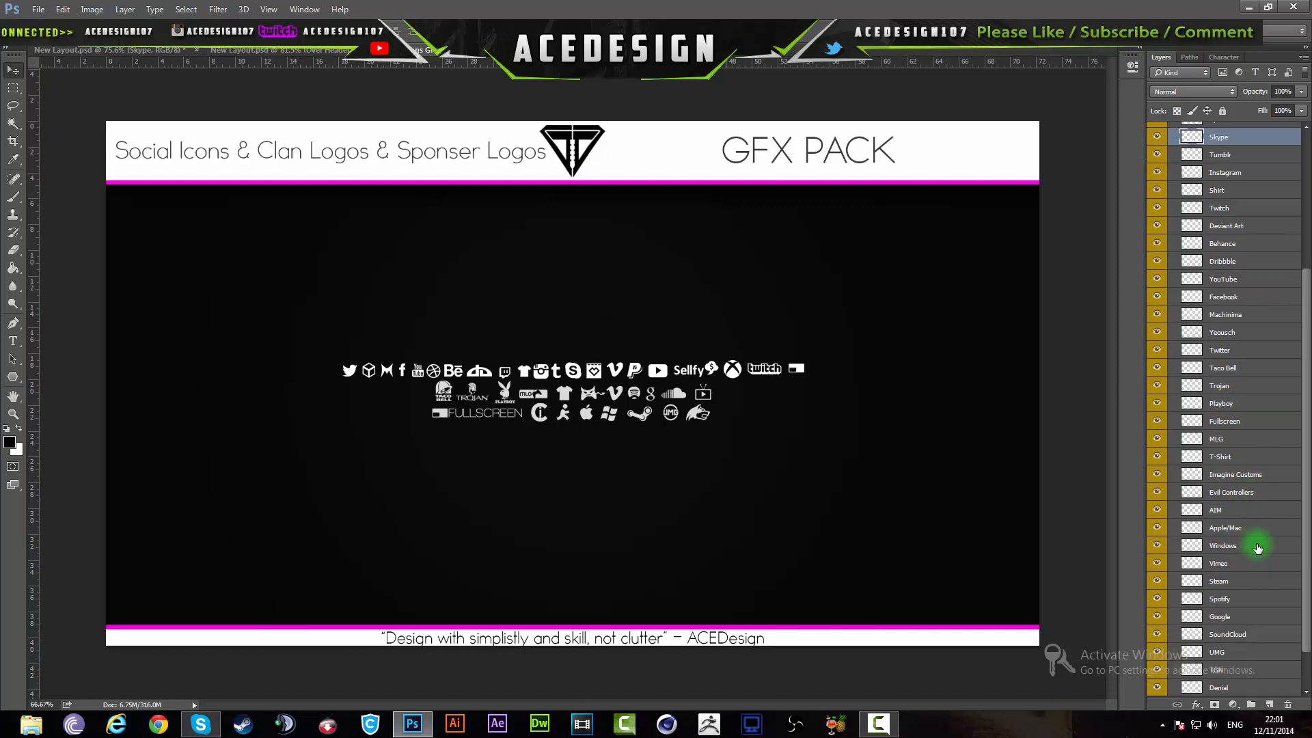
{"action": "scroll", "coordinate": [1257, 548], "scroll_direction": "up", "scroll_amount": 1}
{"action": "left_click", "coordinate": [1271, 319]}
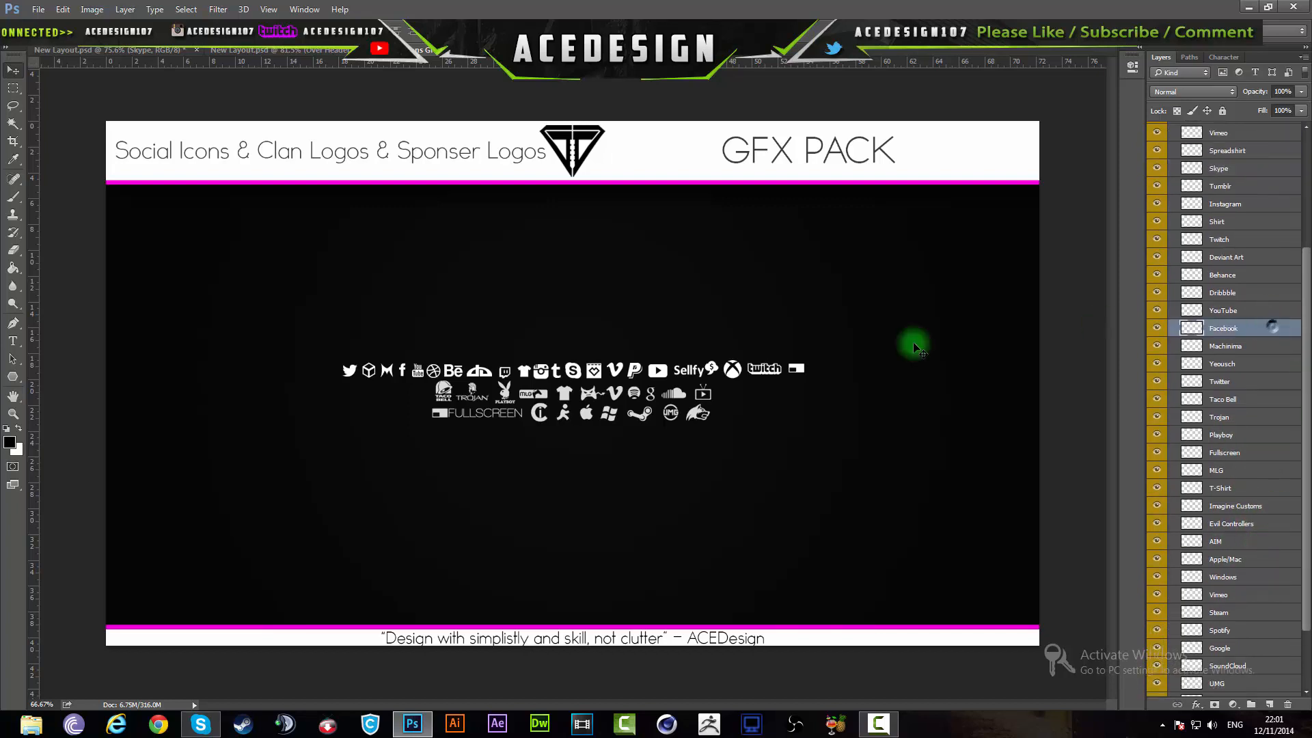
{"action": "left_click_drag", "start_coordinate": [913, 342], "coordinate": [68, 642]}
Scale the Facebook, Skype, Instagram and Twitter icons down together so the column fits inside the lower-left box
{"action": "scroll", "coordinate": [236, 493], "scroll_direction": "up", "scroll_amount": 8}
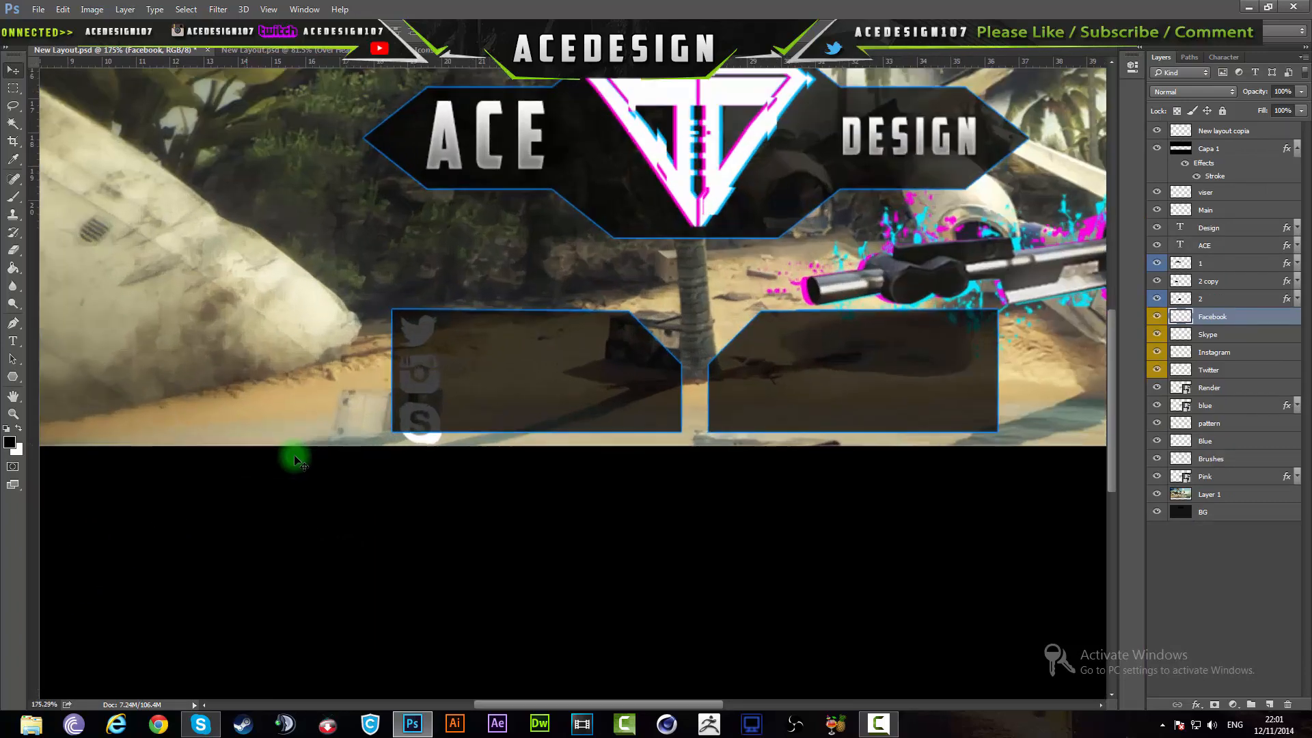
{"action": "left_click", "coordinate": [1232, 371], "text": "shift"}
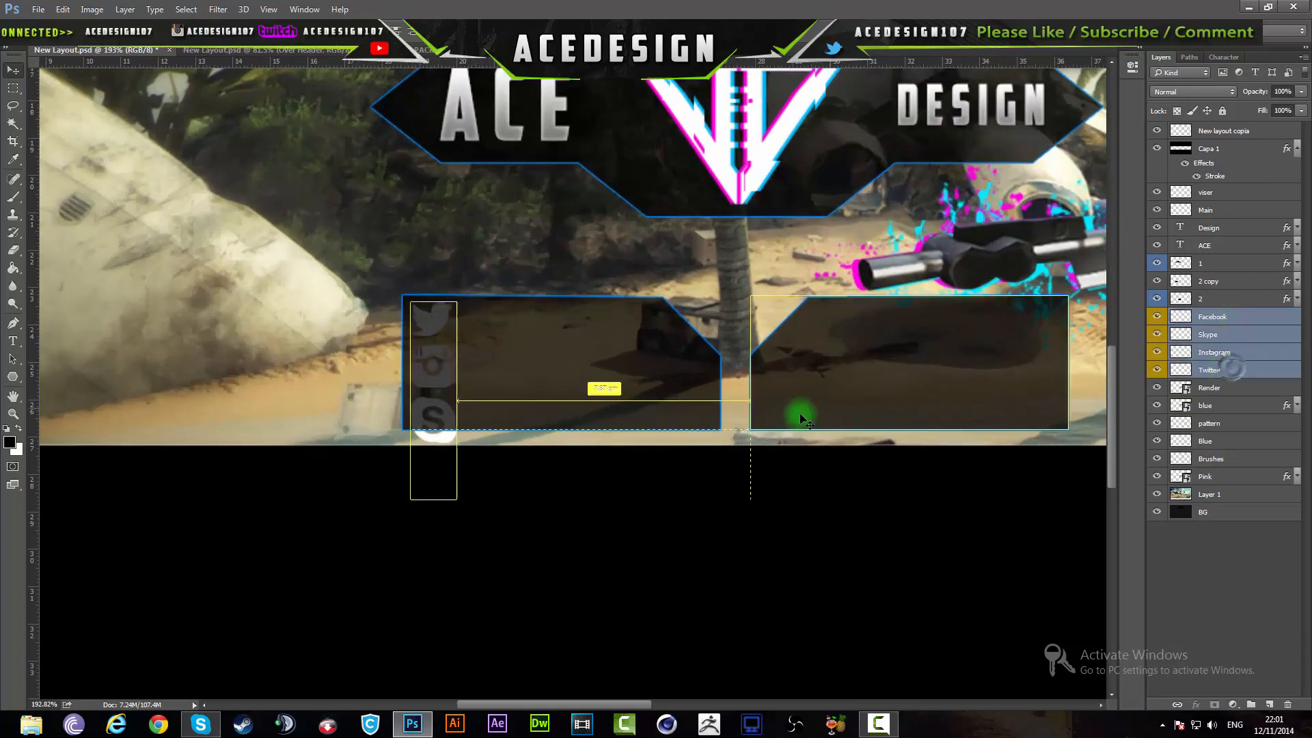
{"action": "key", "text": "ctrl+t"}
{"action": "left_click_drag", "start_coordinate": [454, 492], "coordinate": [437, 422]}
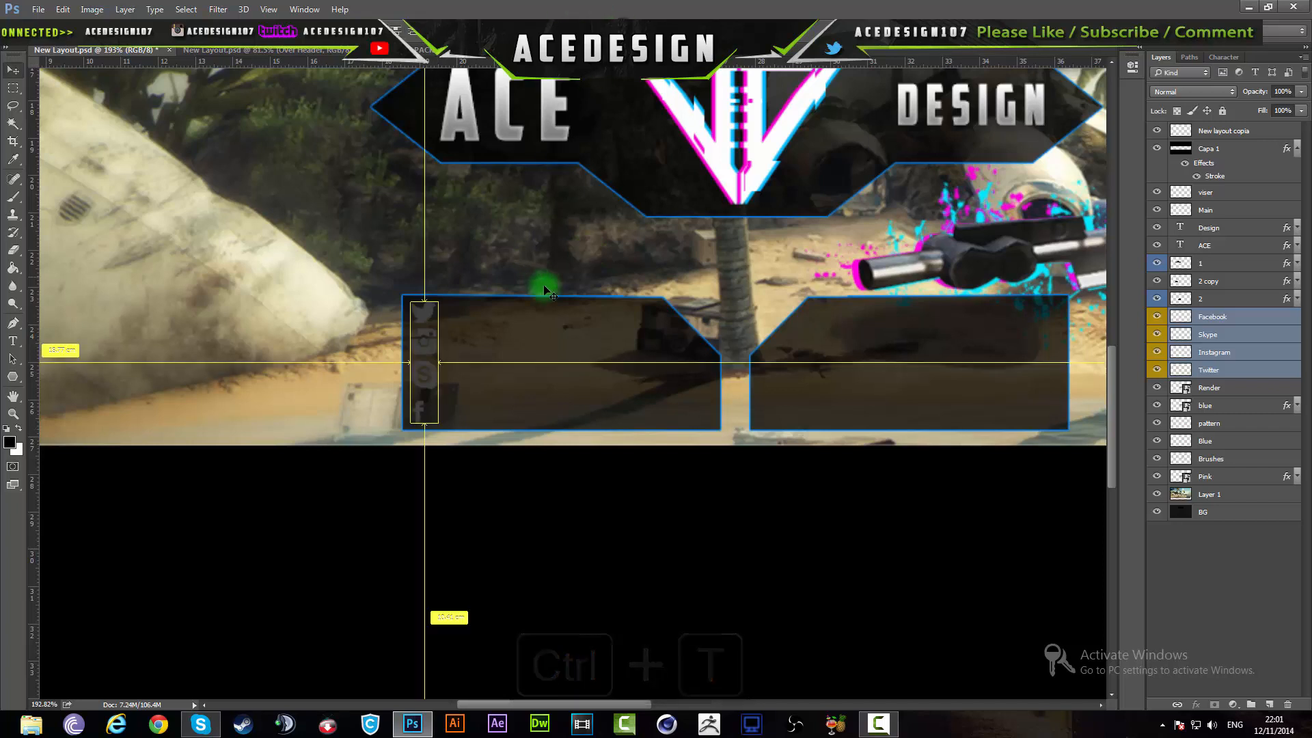
Nudge the column of four social icons slightly up and left, closer to the box's upper-left corner
{"action": "key", "text": "Up"}
{"action": "key", "text": "Up"}
{"action": "key", "text": "Up"}
{"action": "key", "text": "Left"}
{"action": "key", "text": "Left"}
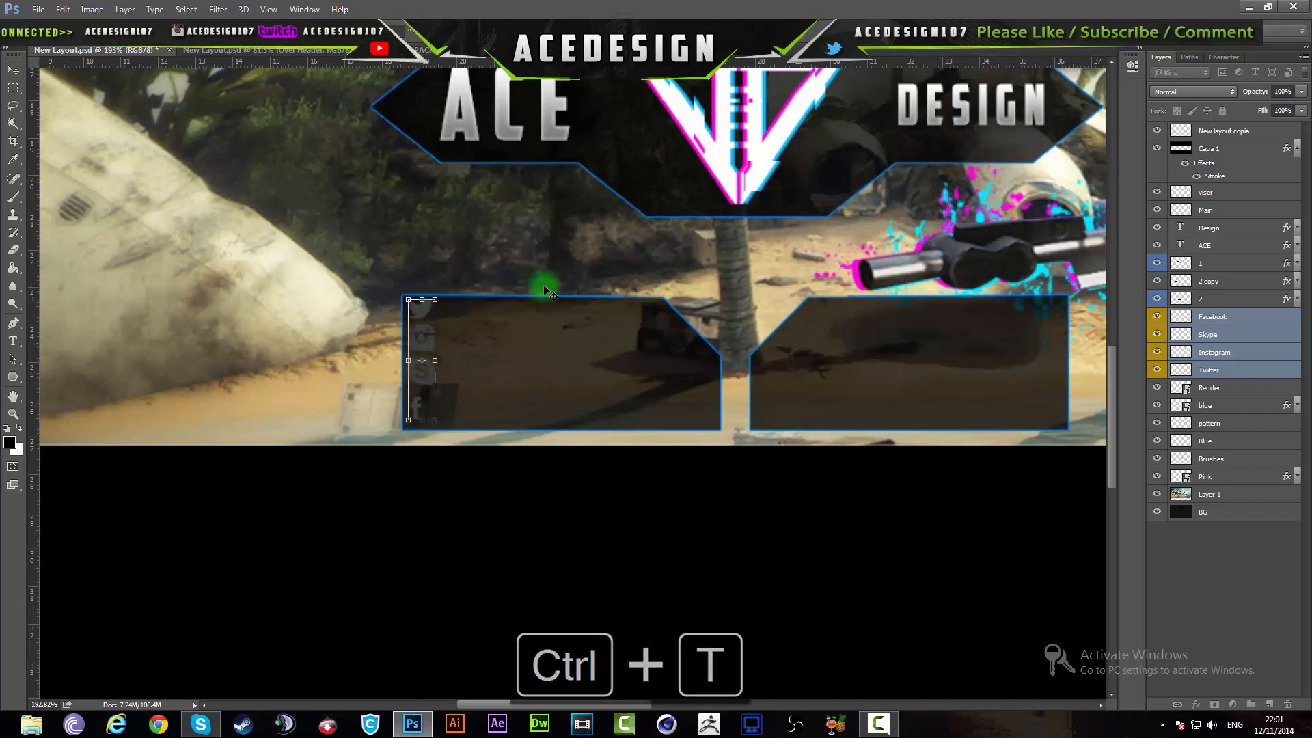
{"action": "key", "text": "ctrl+shift+Return"}
Try to enlarge the column of four social icons slightly to fill the box's height
{"action": "key", "text": "ctrl+t"}
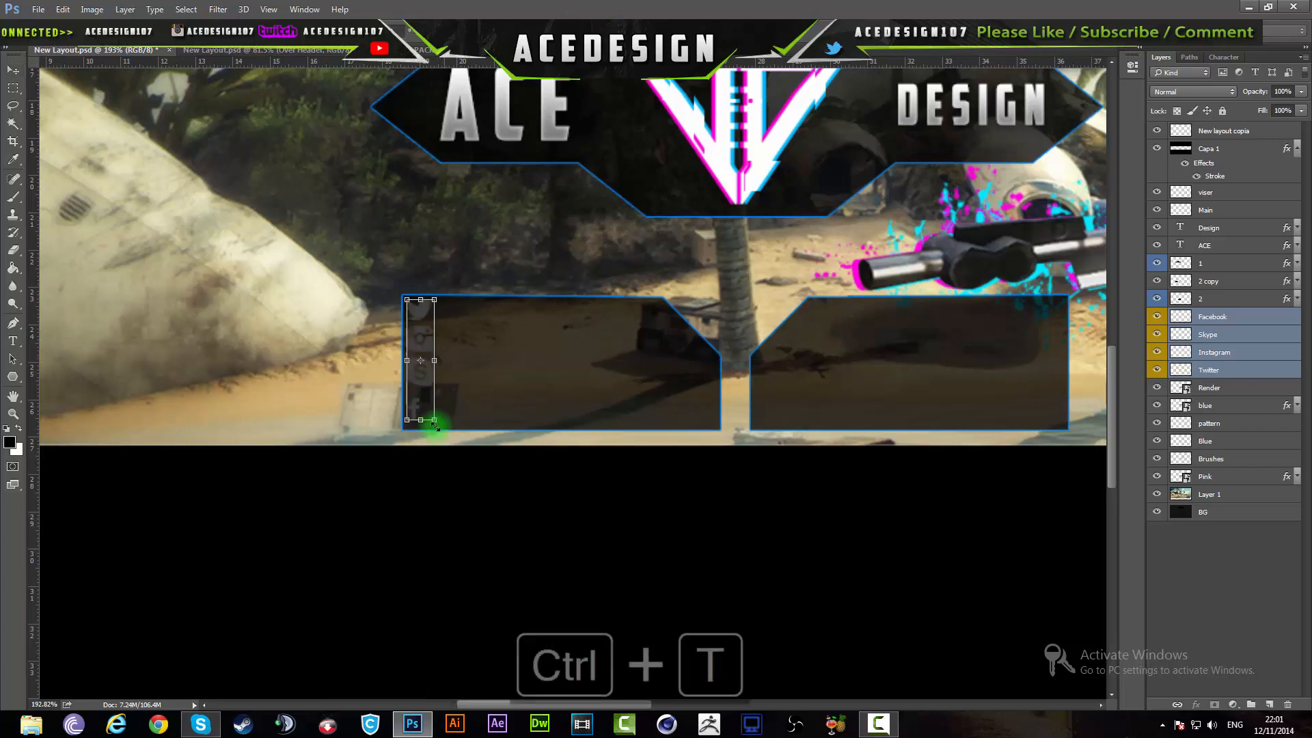
{"action": "left_click_drag", "start_coordinate": [434, 424], "coordinate": [444, 423]}
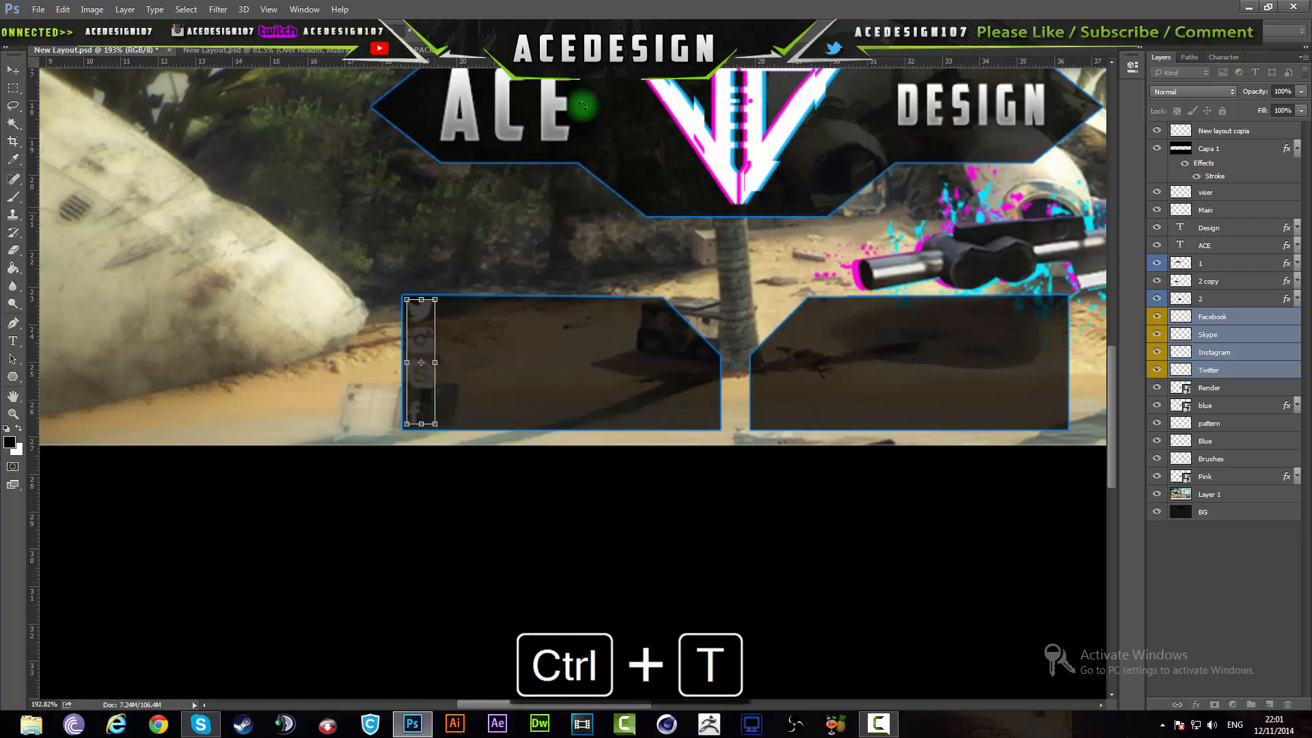
{"action": "key", "text": "Return"}
{"action": "key", "text": "ctrl"}
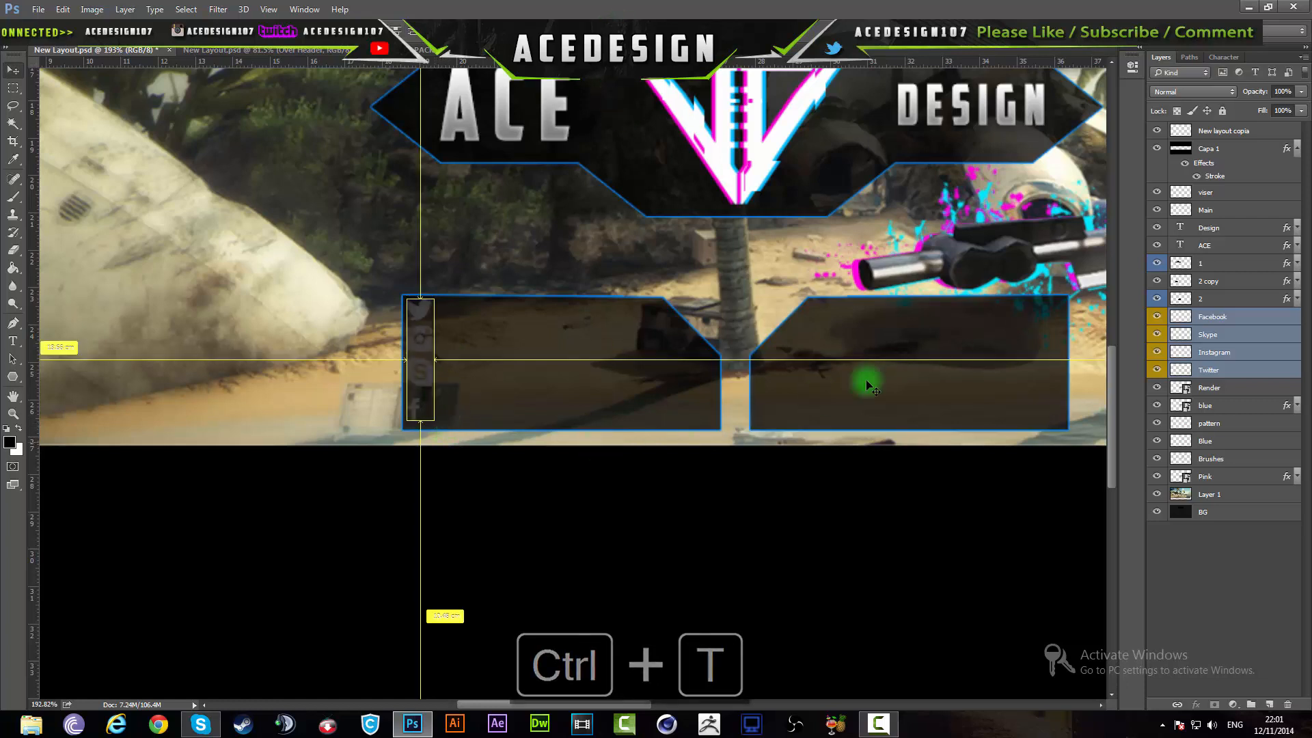
Stretch the Facebook icon slightly taller, extending its lower edge closer to the bottom of the lower-left box
{"action": "key", "text": "ctrl+t"}
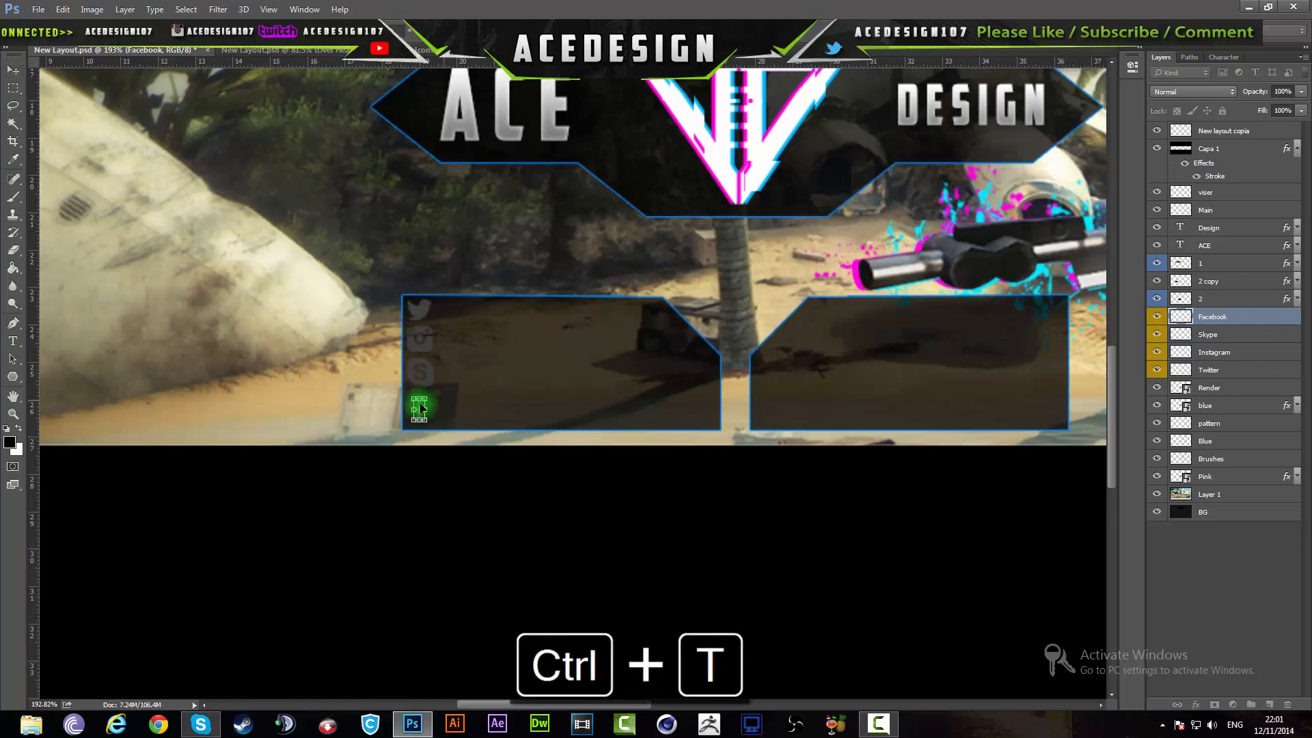
{"action": "left_click_drag", "start_coordinate": [425, 423], "coordinate": [425, 430]}
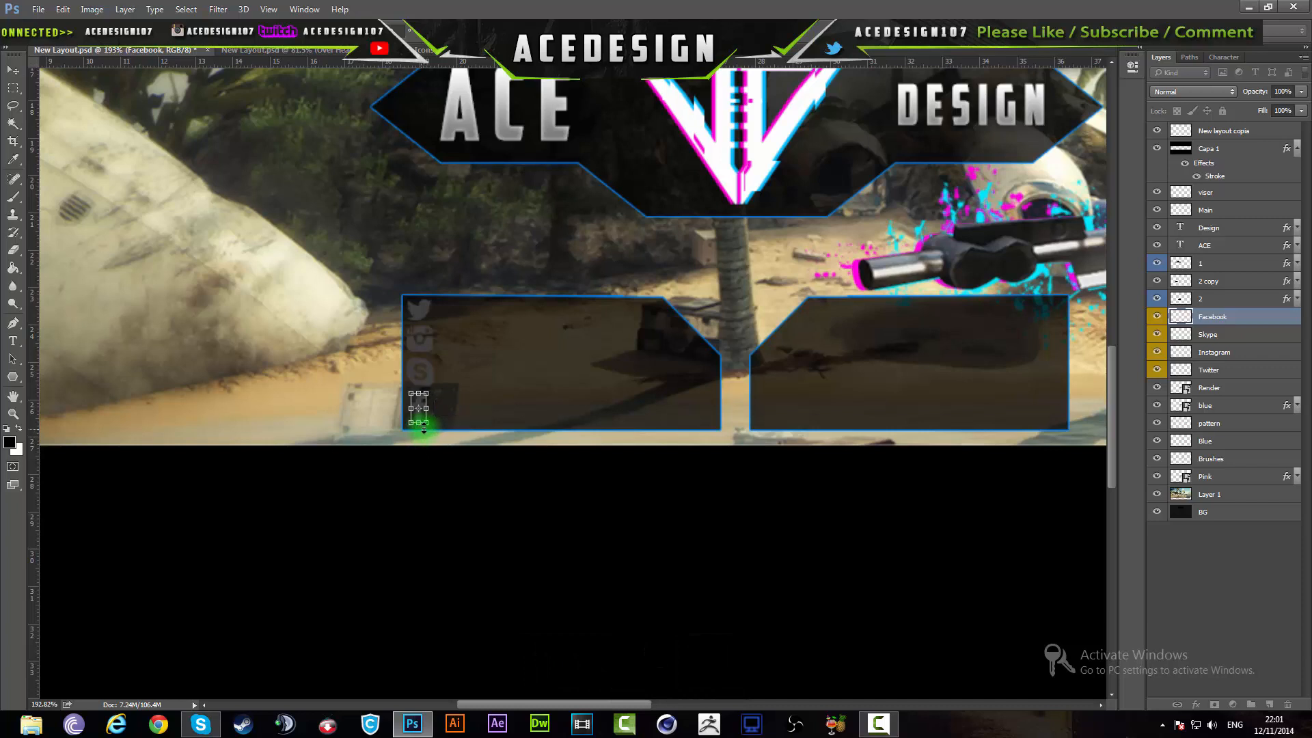
{"action": "key", "text": "Return"}
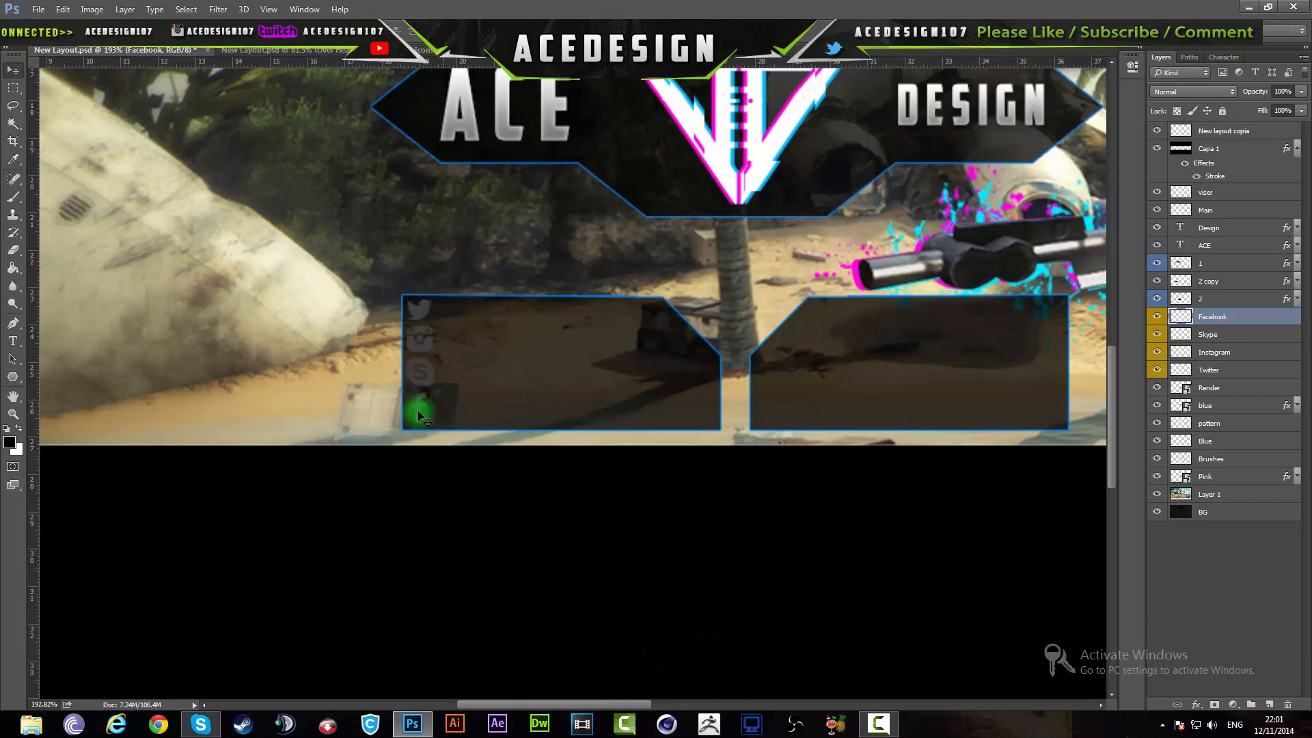
Move the Facebook, Skype, Instagram and Twitter layers together up the layer stack, directly below Capa 1
{"action": "scroll", "coordinate": [418, 415], "scroll_direction": "down", "scroll_amount": 1}
{"action": "scroll", "coordinate": [403, 396], "scroll_direction": "up", "scroll_amount": 2}
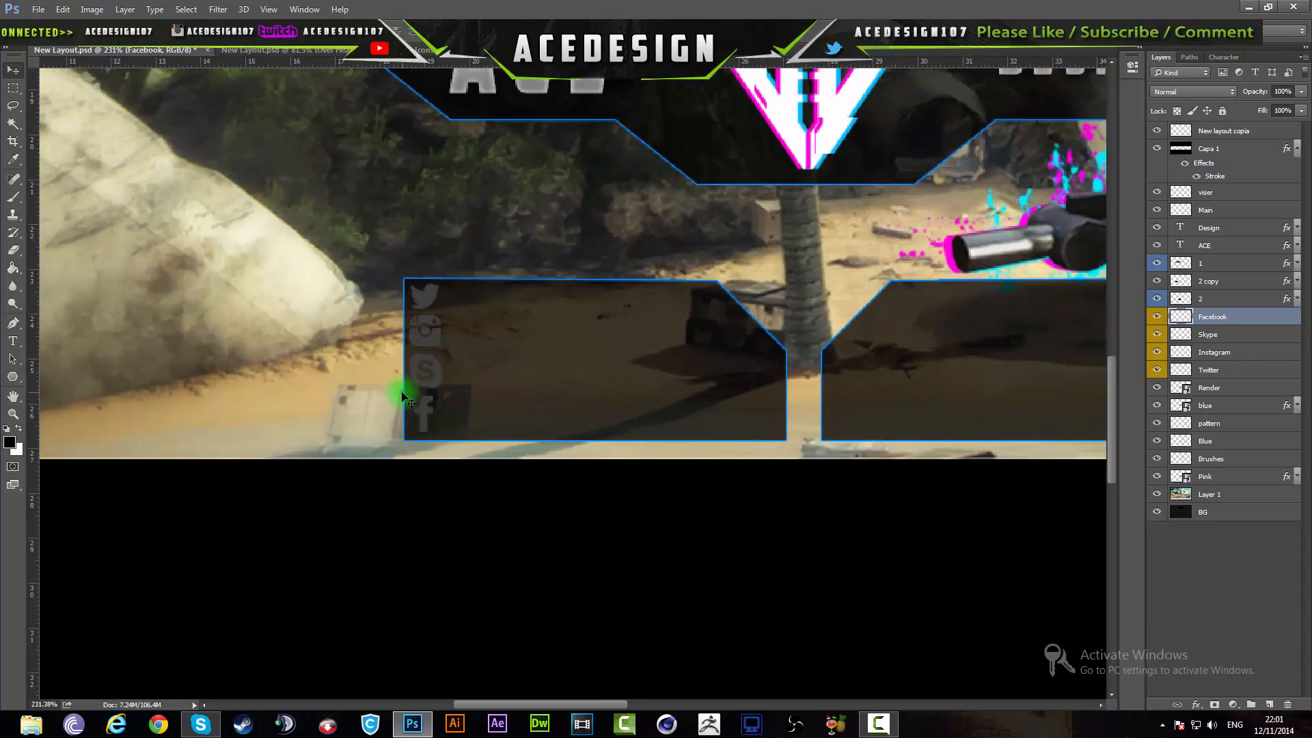
{"action": "left_click", "coordinate": [1244, 367], "text": "shift"}
{"action": "left_click_drag", "start_coordinate": [1249, 316], "coordinate": [1254, 184]}
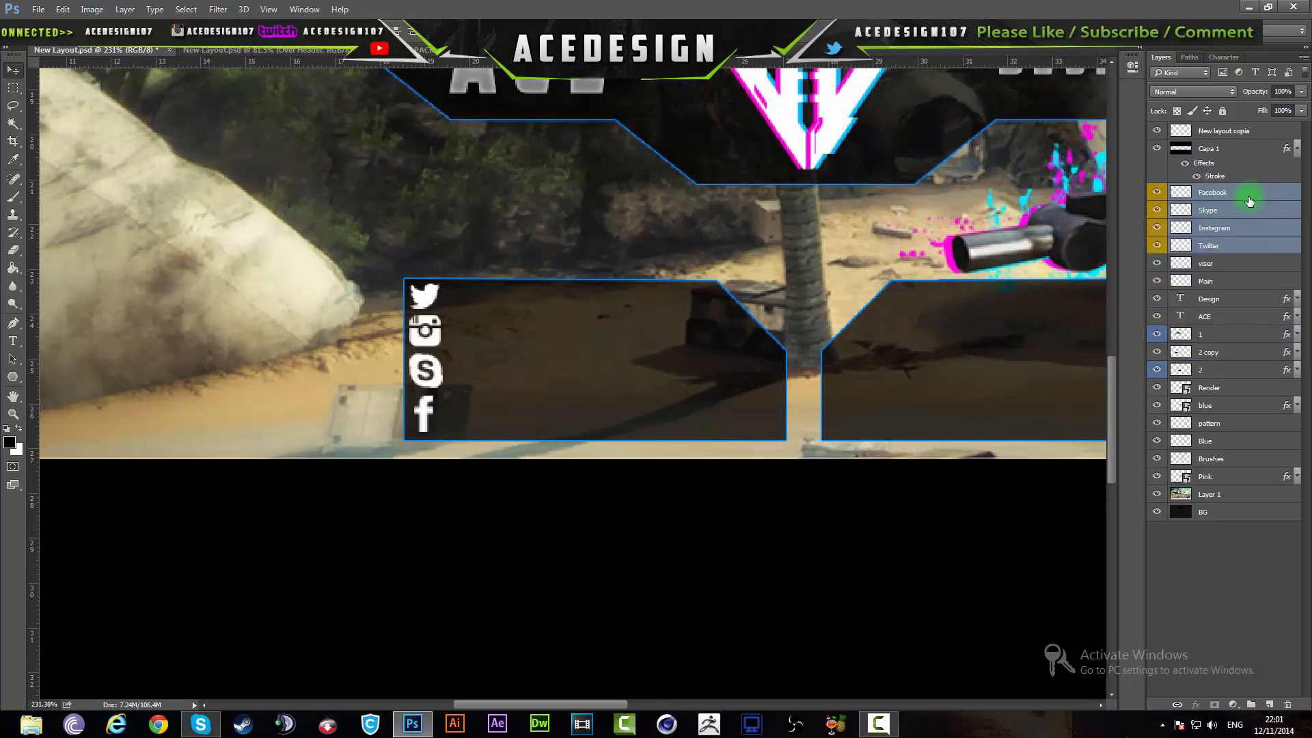
Copy the ACE text's layer style onto the Facebook icon and collapse the icon's effects list
{"action": "scroll", "coordinate": [498, 219], "scroll_direction": "down", "scroll_amount": 4}
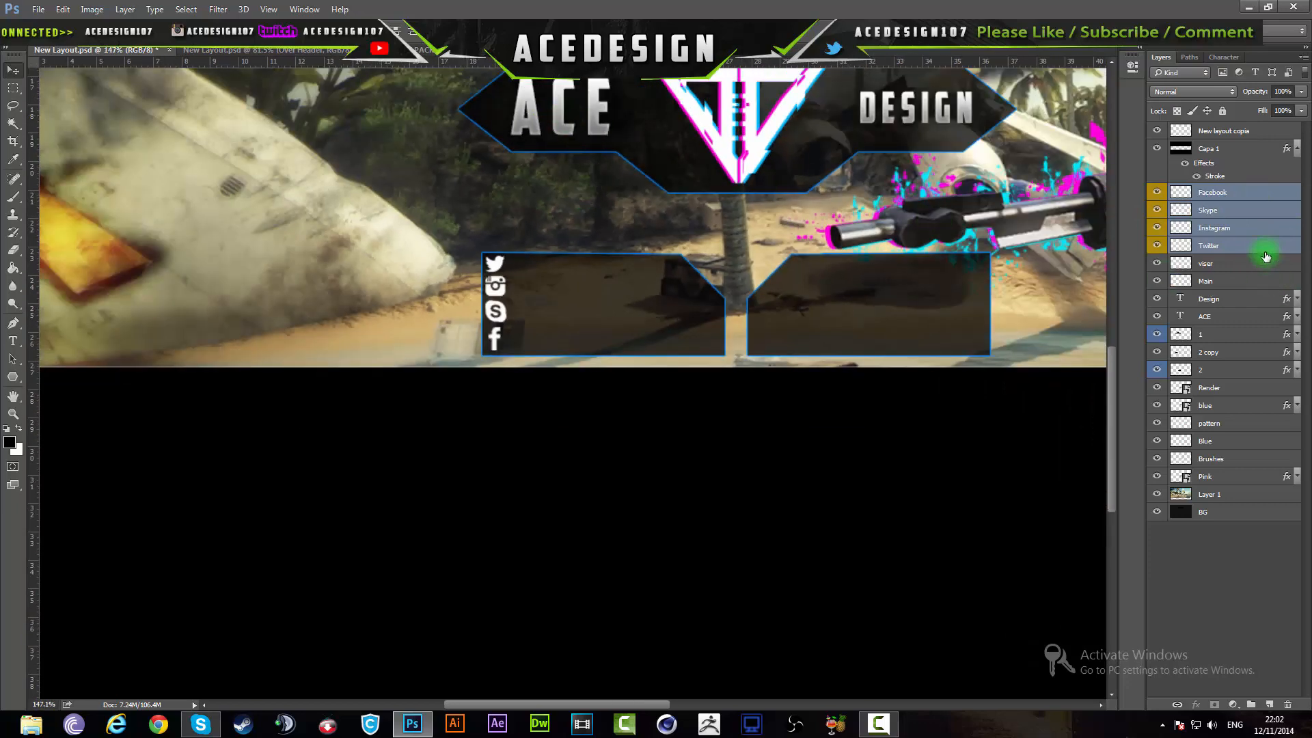
{"action": "left_click", "coordinate": [1265, 247]}
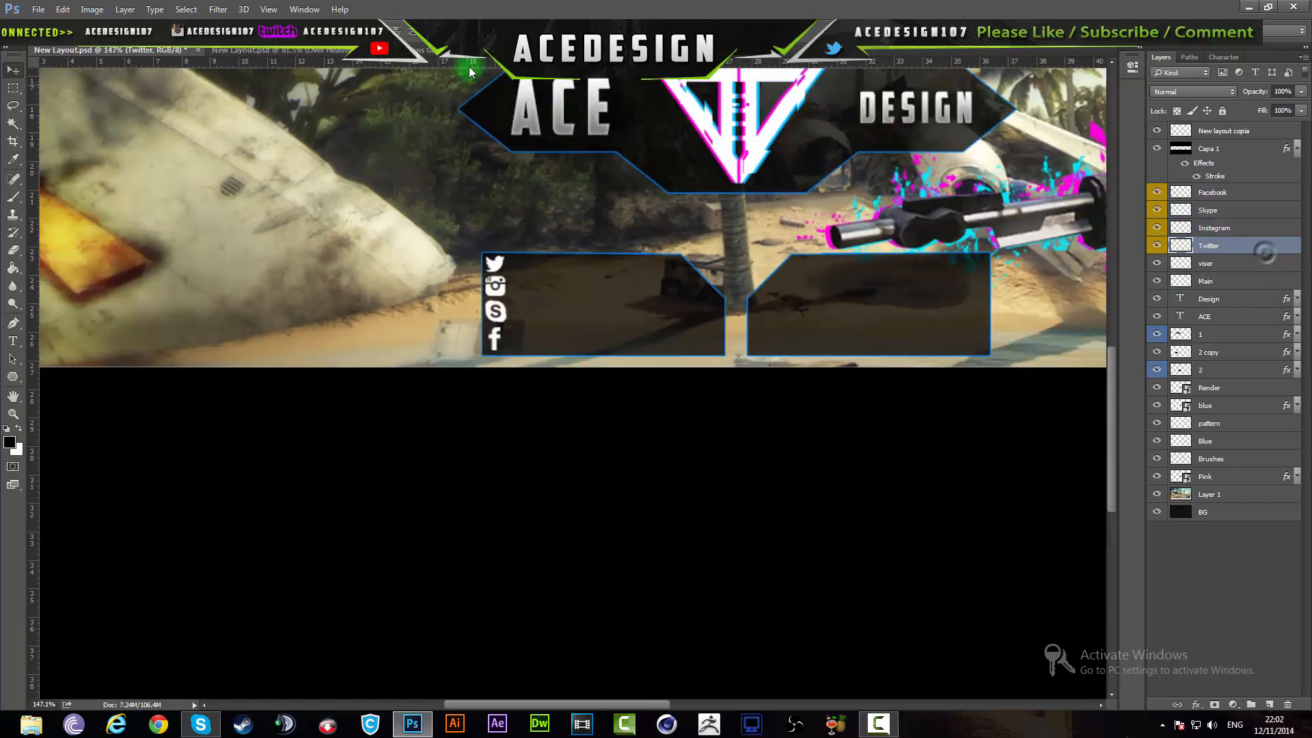
{"action": "left_click", "coordinate": [1235, 326]}
{"action": "right_click", "coordinate": [1235, 321]}
{"action": "left_click", "coordinate": [1117, 542]}
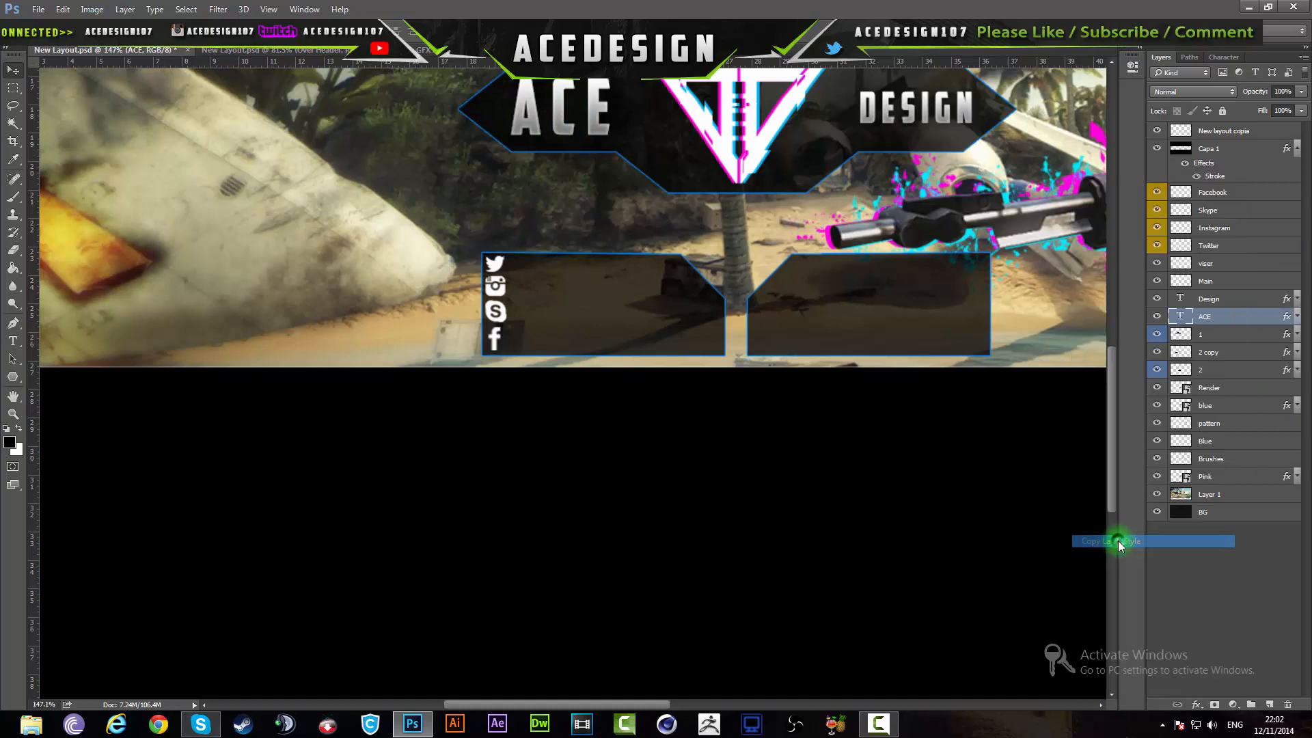
{"action": "left_click", "coordinate": [1259, 194]}
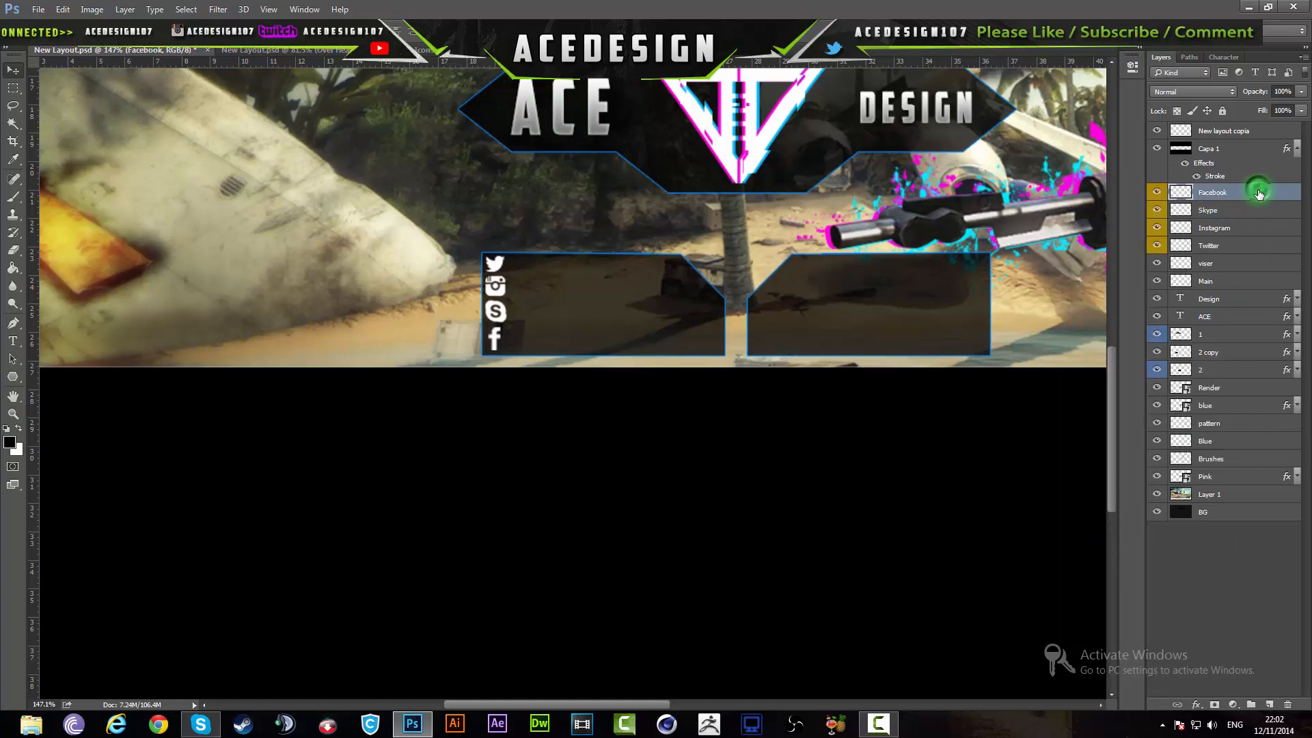
{"action": "right_click", "coordinate": [1265, 196]}
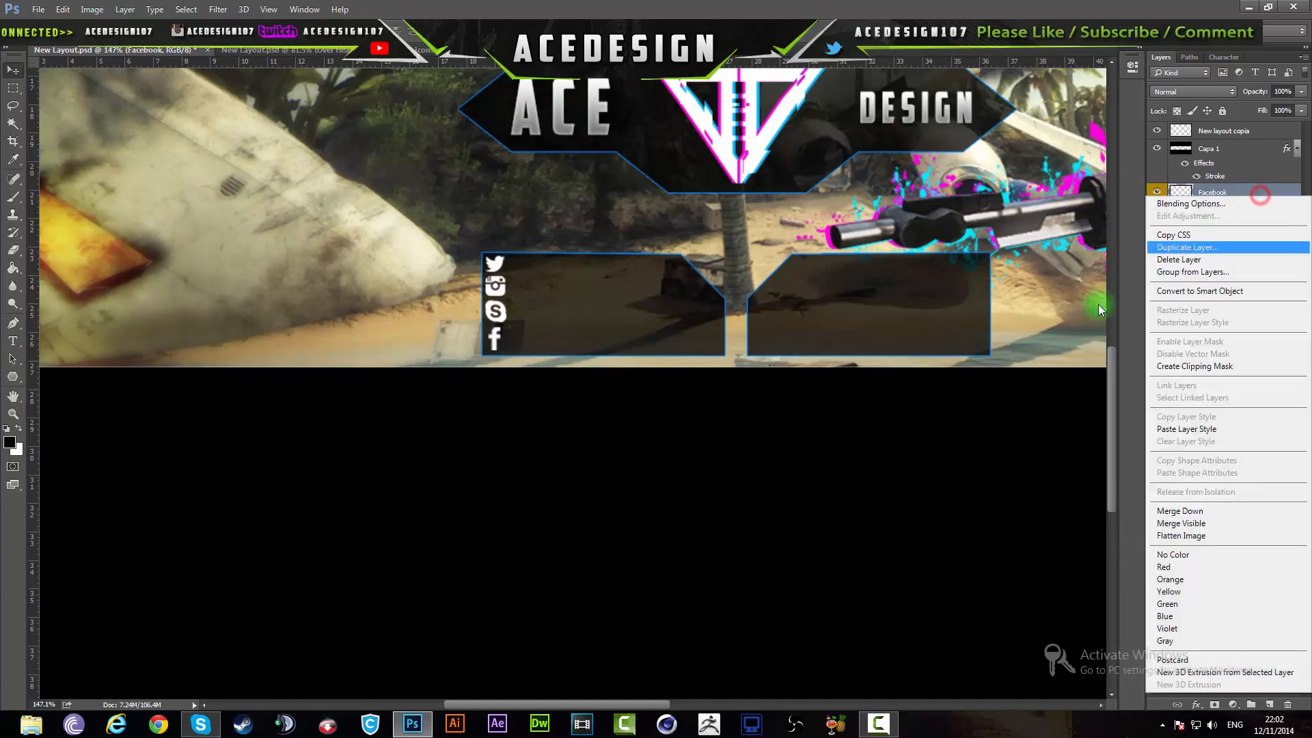
{"action": "left_click", "coordinate": [1202, 431]}
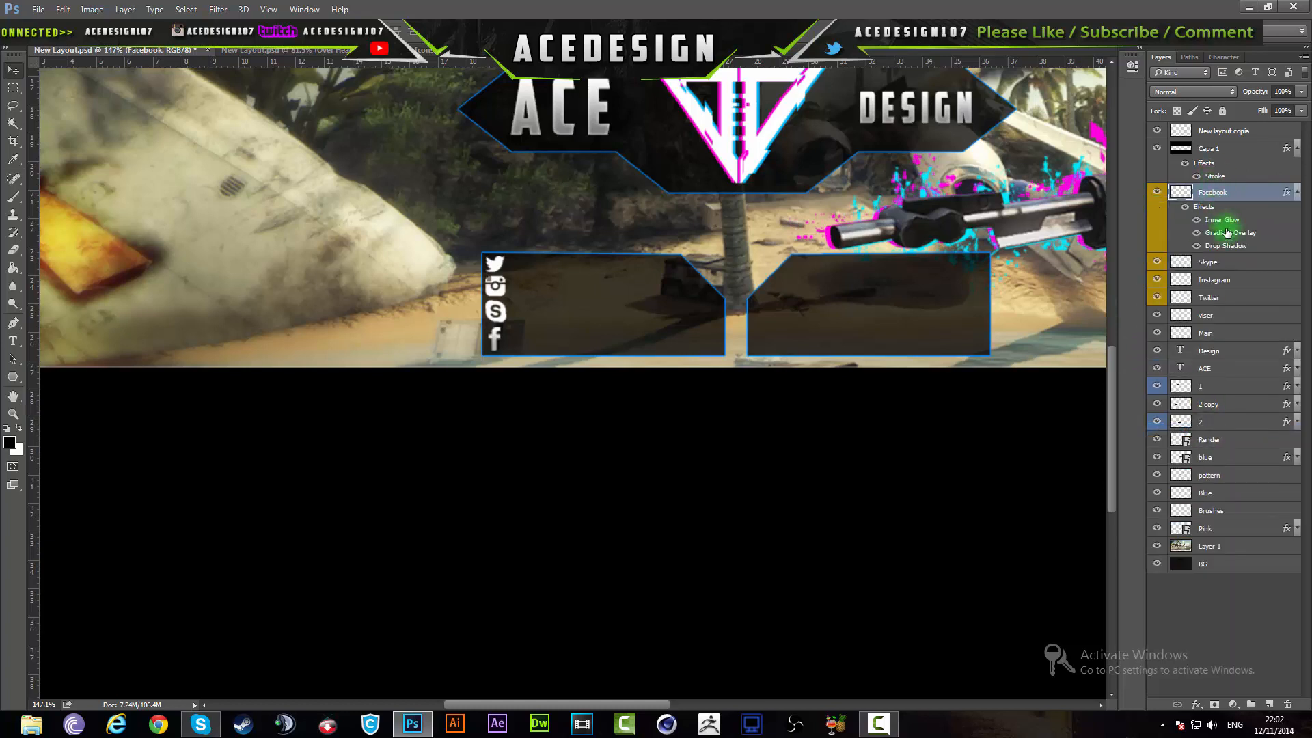
{"action": "left_click", "coordinate": [1297, 193]}
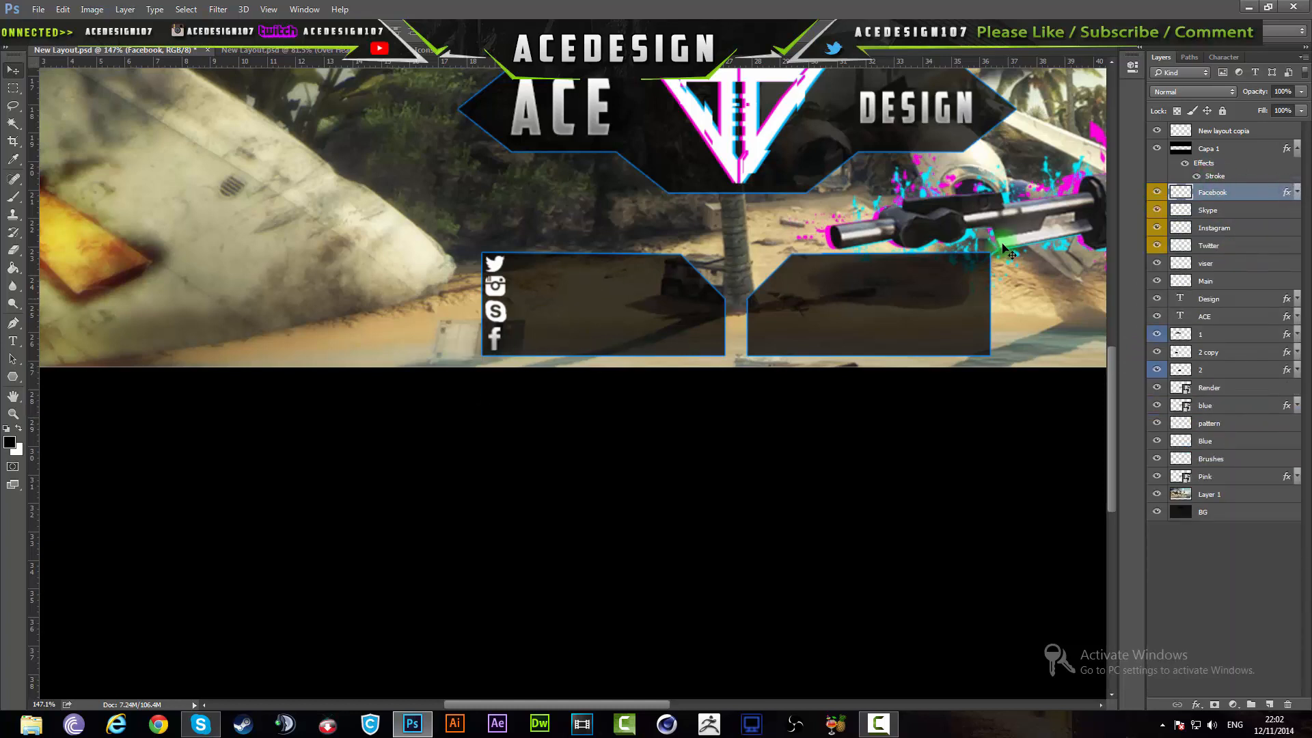
Paste the copied ACE layer style onto the Skype, Instagram and Twitter icon layers together
{"action": "left_click", "coordinate": [1241, 209]}
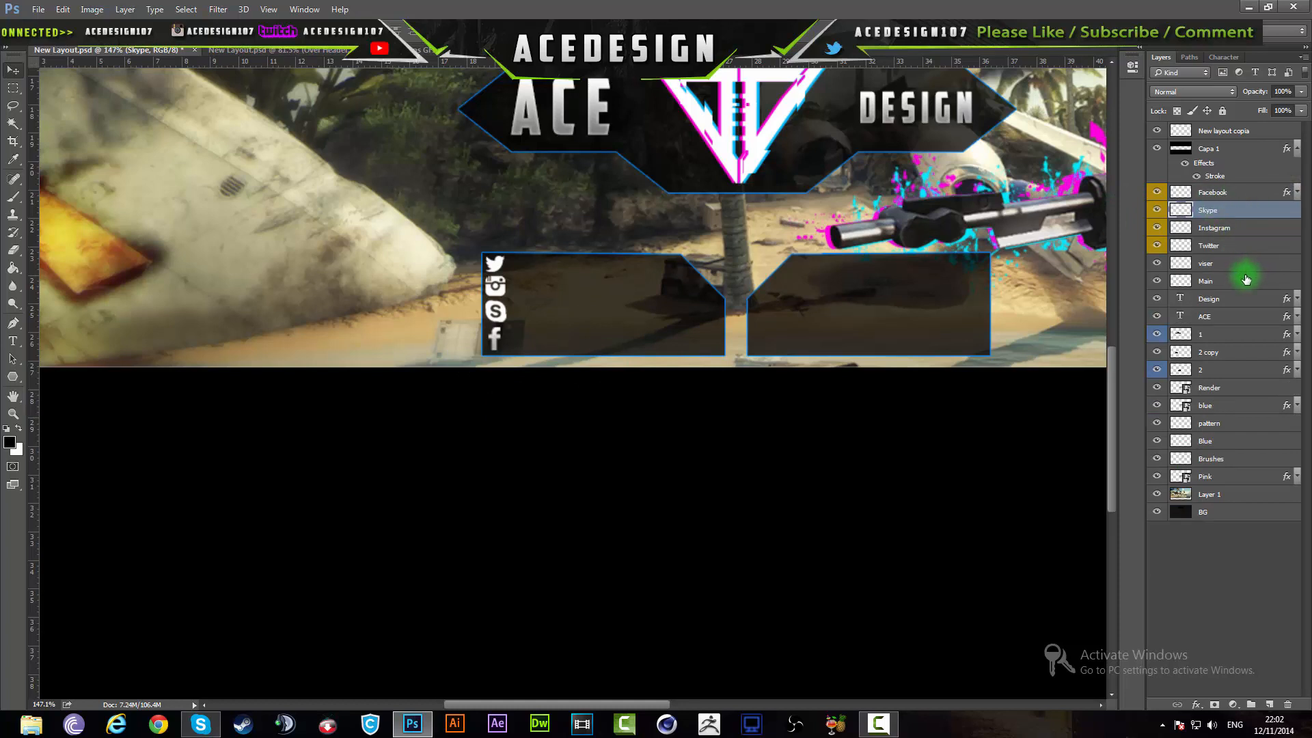
{"action": "left_click", "coordinate": [1256, 246], "text": "shift"}
{"action": "right_click", "coordinate": [1255, 246]}
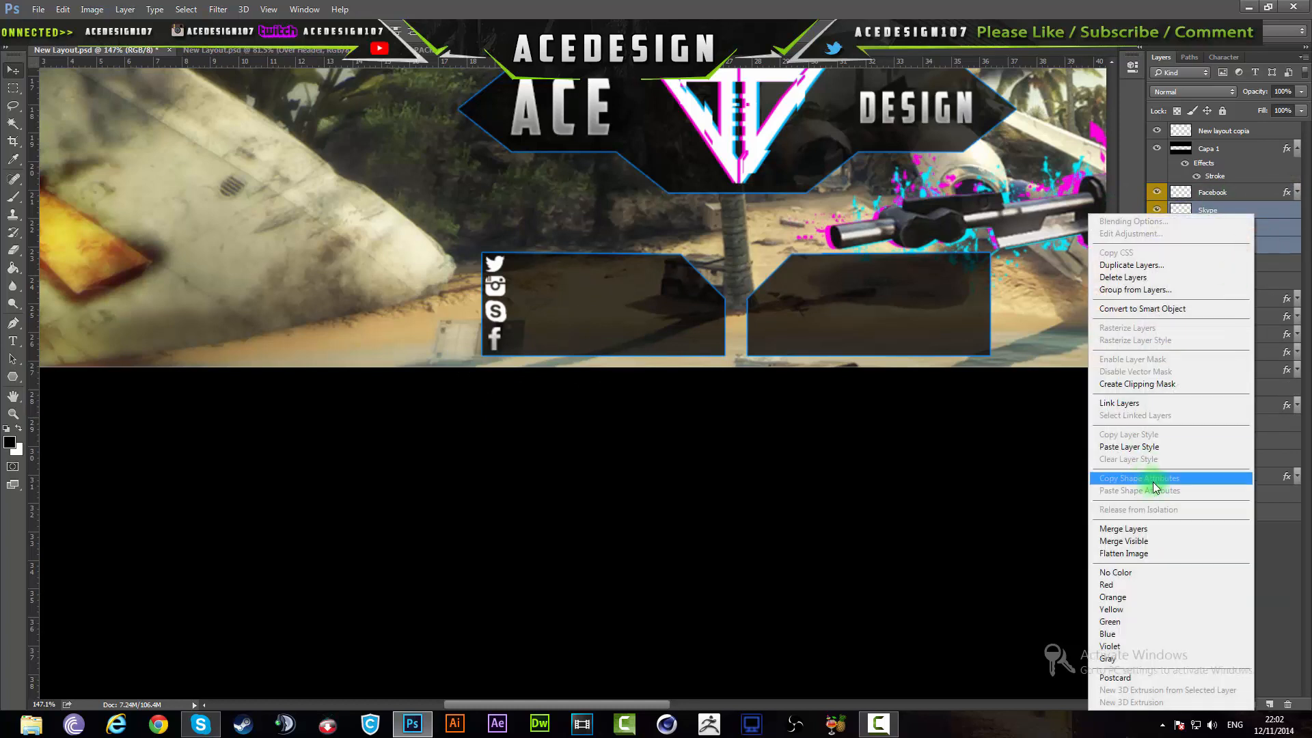
{"action": "left_click", "coordinate": [1145, 448]}
{"action": "scroll", "coordinate": [561, 248], "scroll_direction": "down", "scroll_amount": 6}
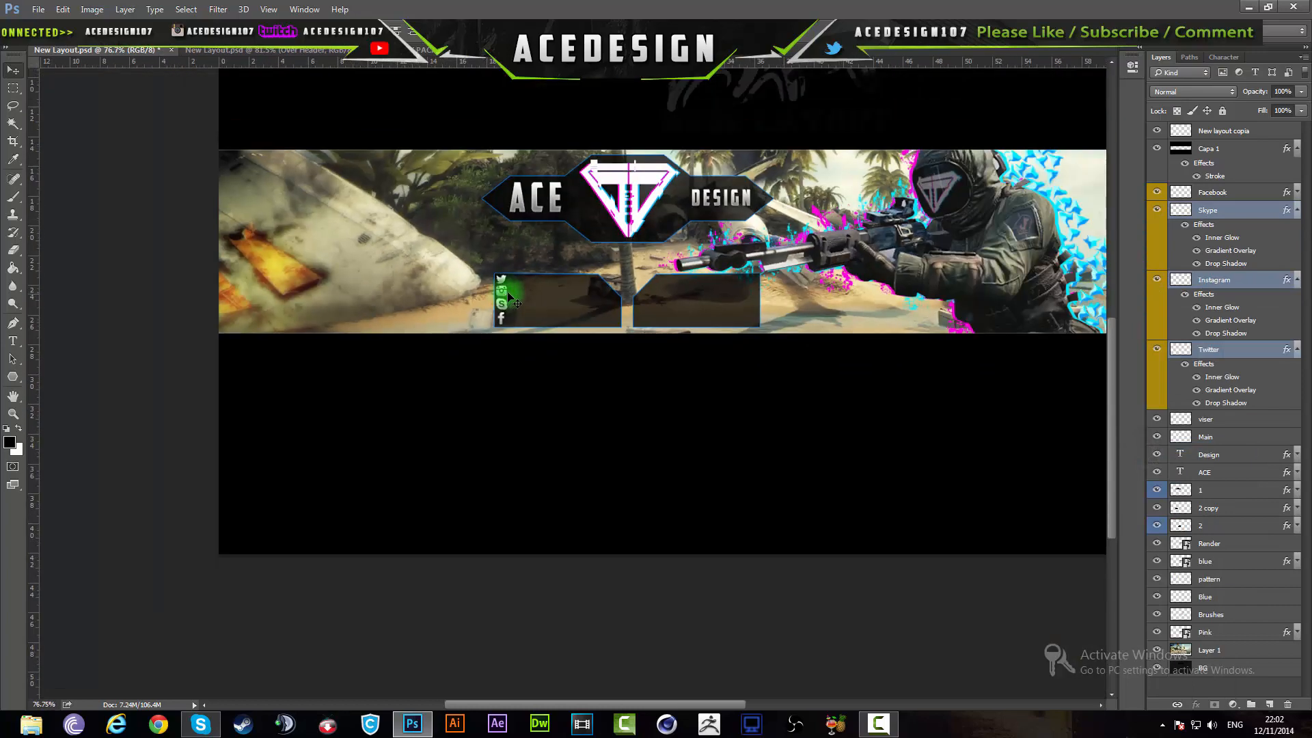
{"action": "scroll", "coordinate": [403, 417], "scroll_direction": "up", "scroll_amount": 10}
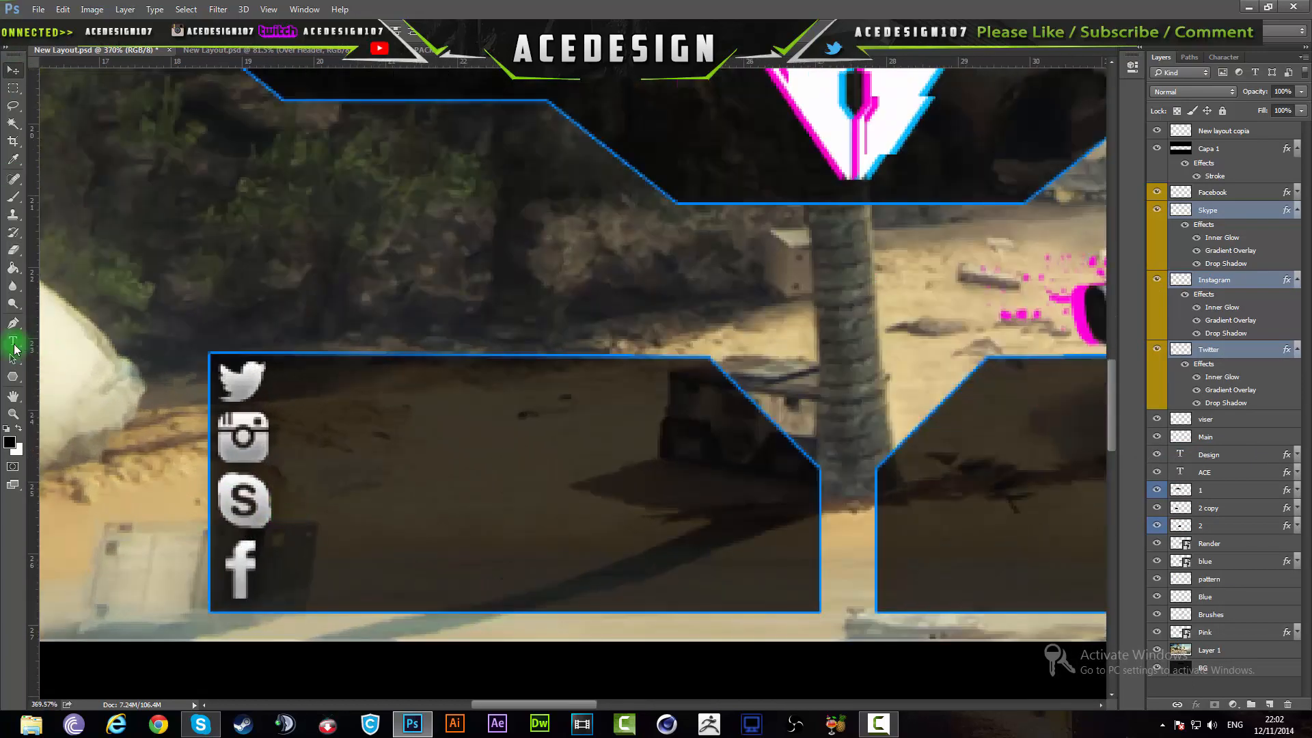
Copy the four SOAR WHIZ handle text layers from the reference banner's Social media group into the Ace Design banner, beside the icons
{"action": "left_click", "coordinate": [13, 344]}
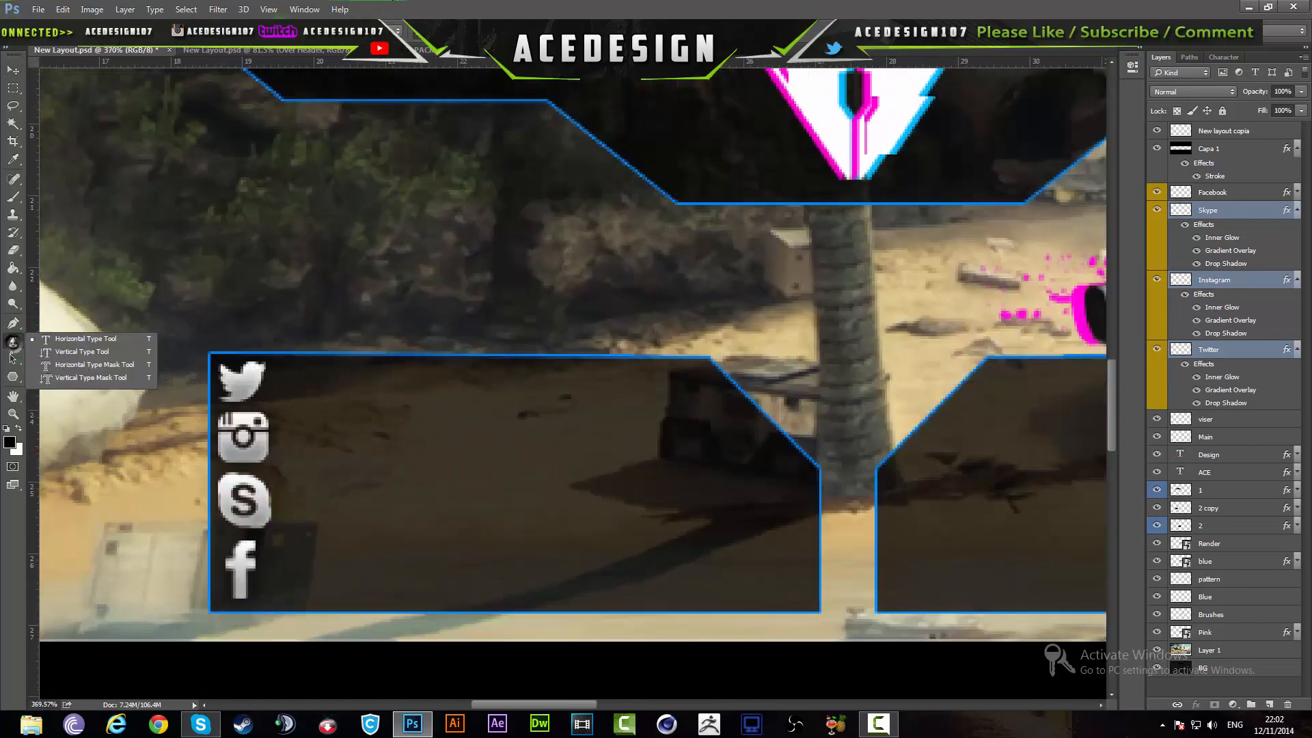
{"action": "left_click", "coordinate": [254, 54]}
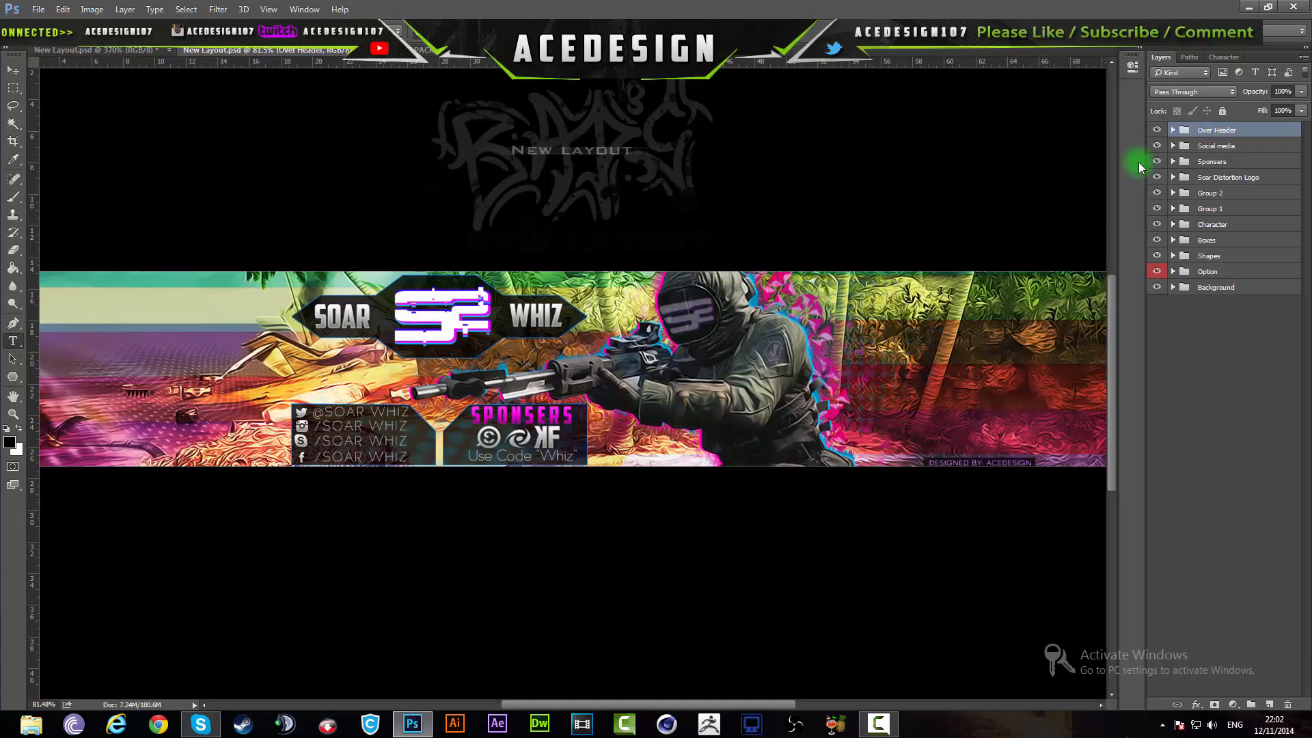
{"action": "left_click", "coordinate": [1173, 146]}
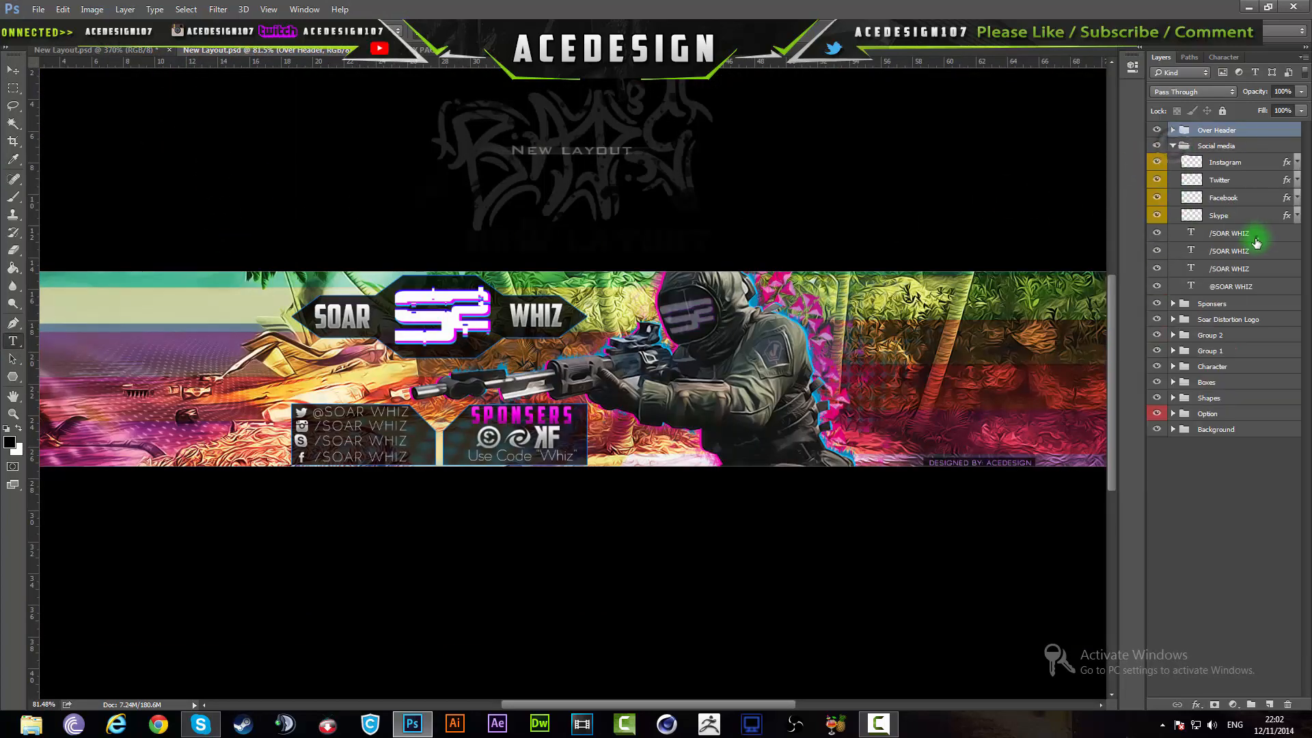
{"action": "left_click", "coordinate": [1255, 238]}
{"action": "left_click", "coordinate": [1236, 286], "text": "shift"}
{"action": "key", "text": "v"}
{"action": "left_click_drag", "start_coordinate": [335, 412], "coordinate": [485, 559]}
{"action": "left_click", "coordinate": [14, 340]}
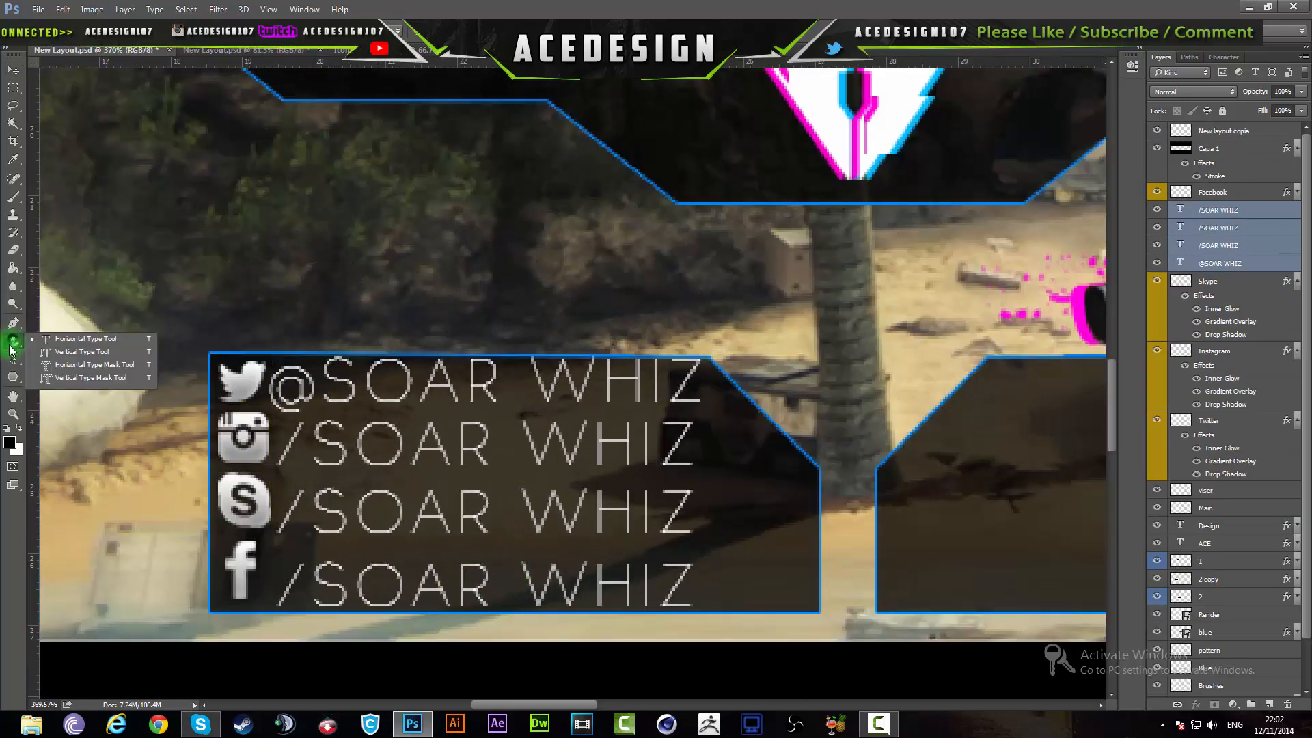
{"action": "left_click", "coordinate": [254, 199]}
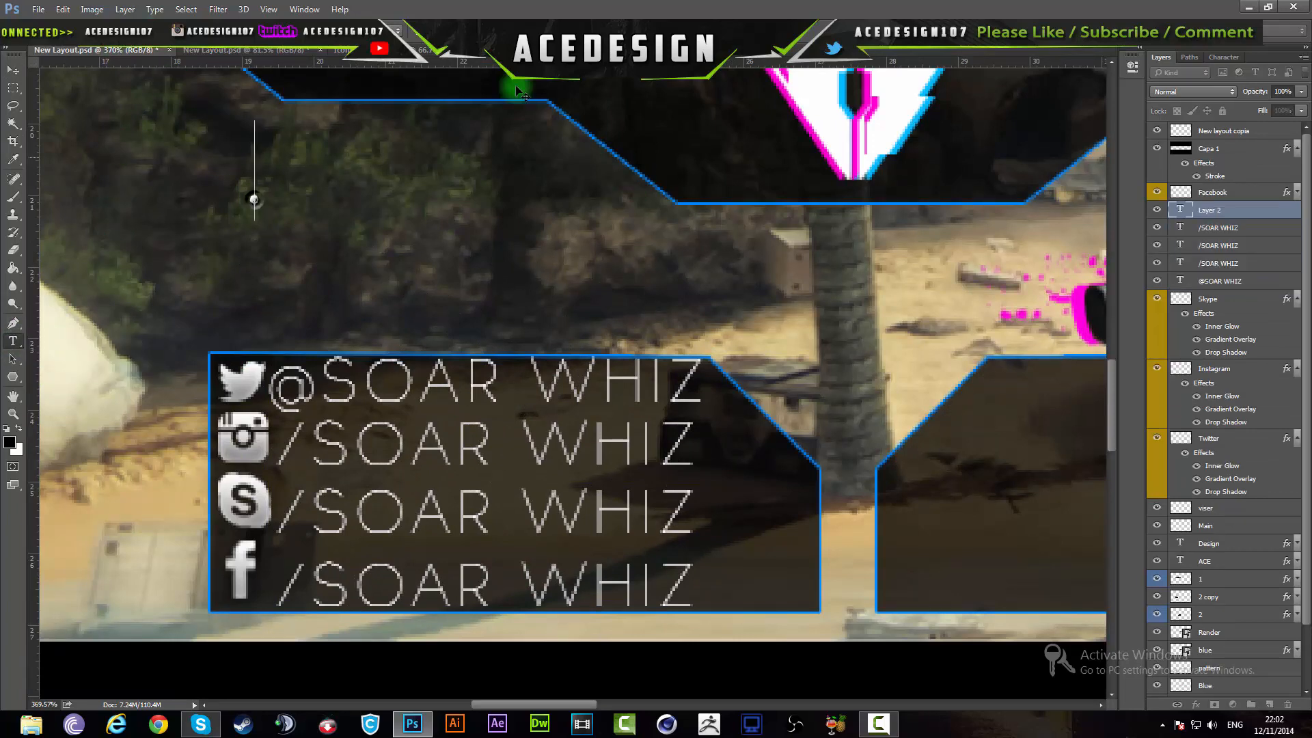
{"action": "left_click", "coordinate": [479, 30]}
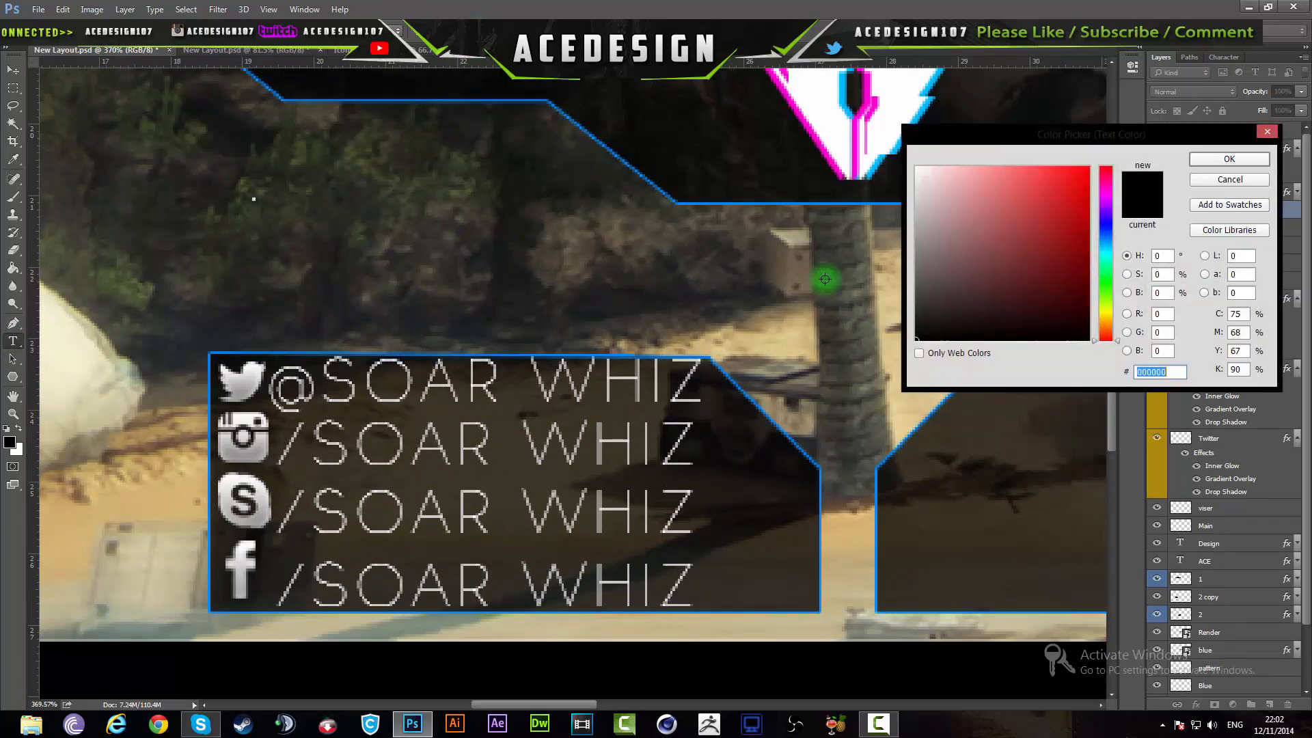
{"action": "left_click_drag", "start_coordinate": [960, 239], "coordinate": [727, 66]}
{"action": "left_click", "coordinate": [1211, 158]}
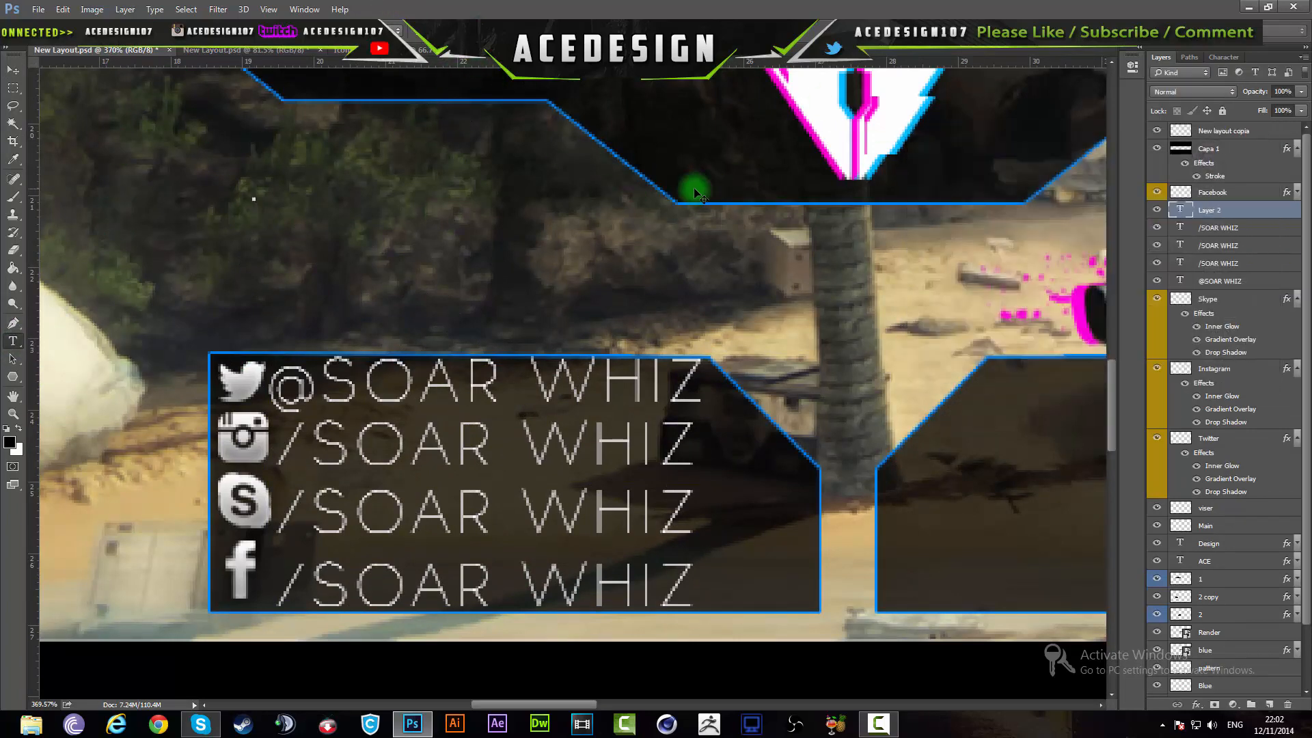
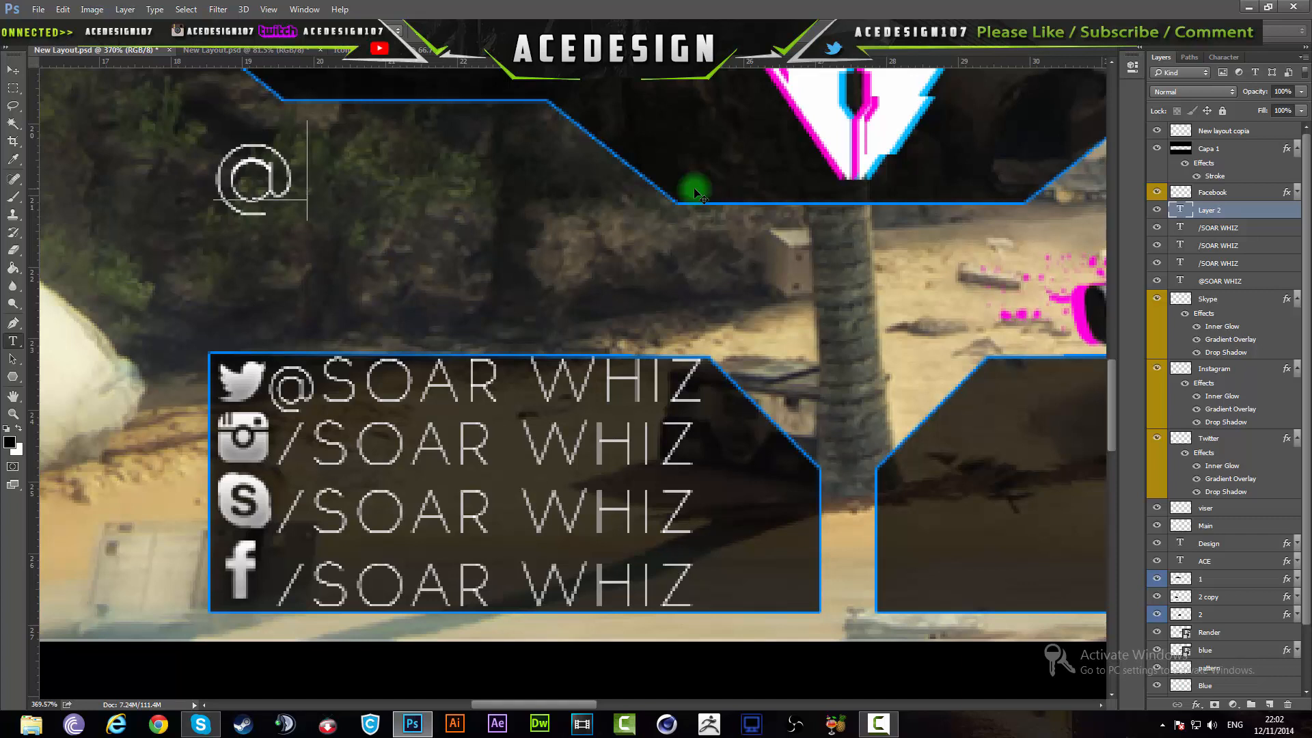
{"action": "type", "text": "A"}
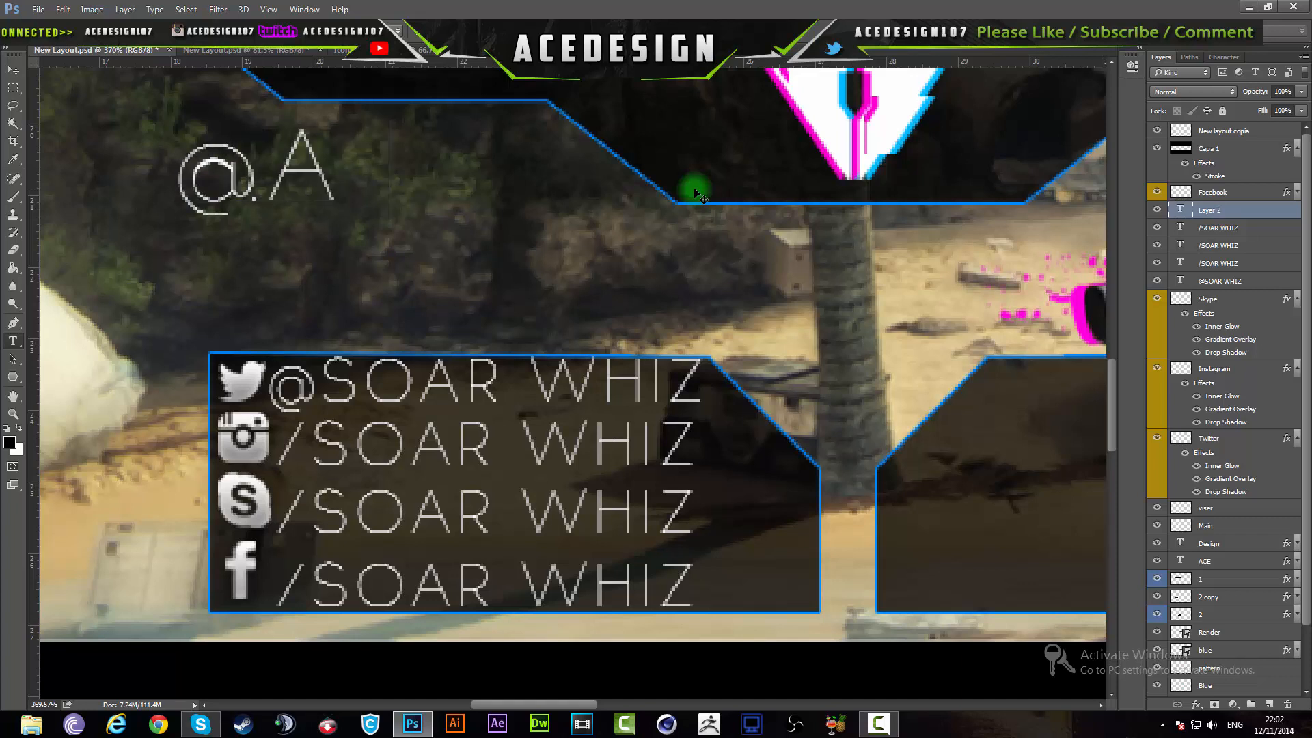
{"action": "type", "text": "CEDesugb"}
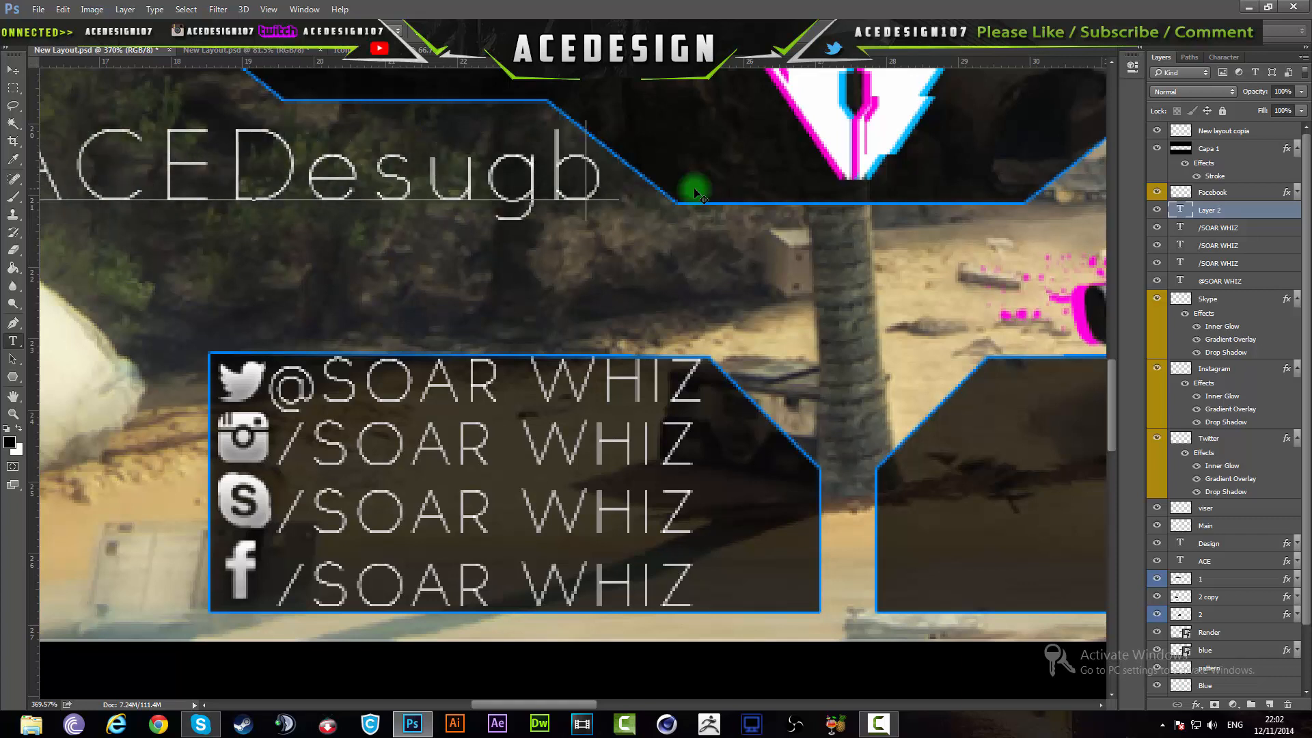
{"action": "key", "text": "BackSpace"}
{"action": "key", "text": "BackSpace"}
{"action": "key", "text": "BackSpace"}
{"action": "type", "text": "ign"}
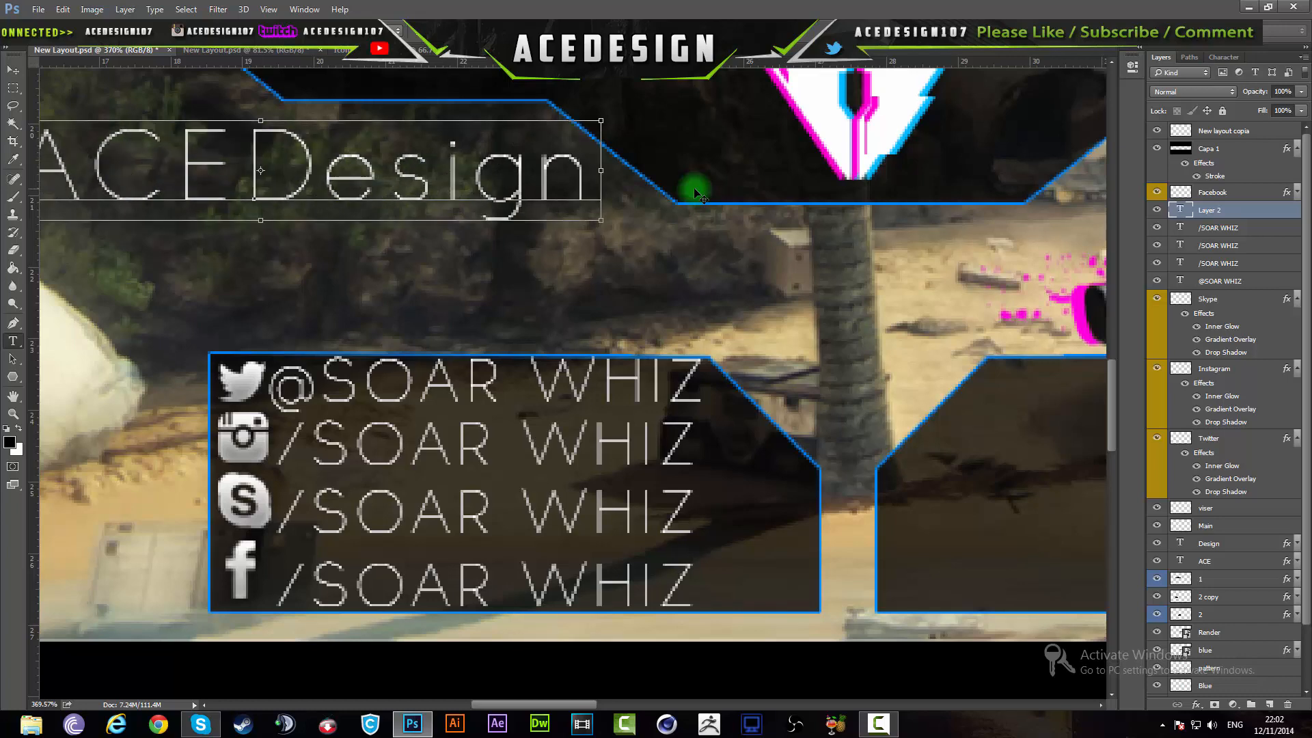
{"action": "key", "text": "ctrl+shift+Return"}
{"action": "key", "text": "ctrl+t"}
{"action": "left_click_drag", "start_coordinate": [556, 196], "coordinate": [844, 383]}
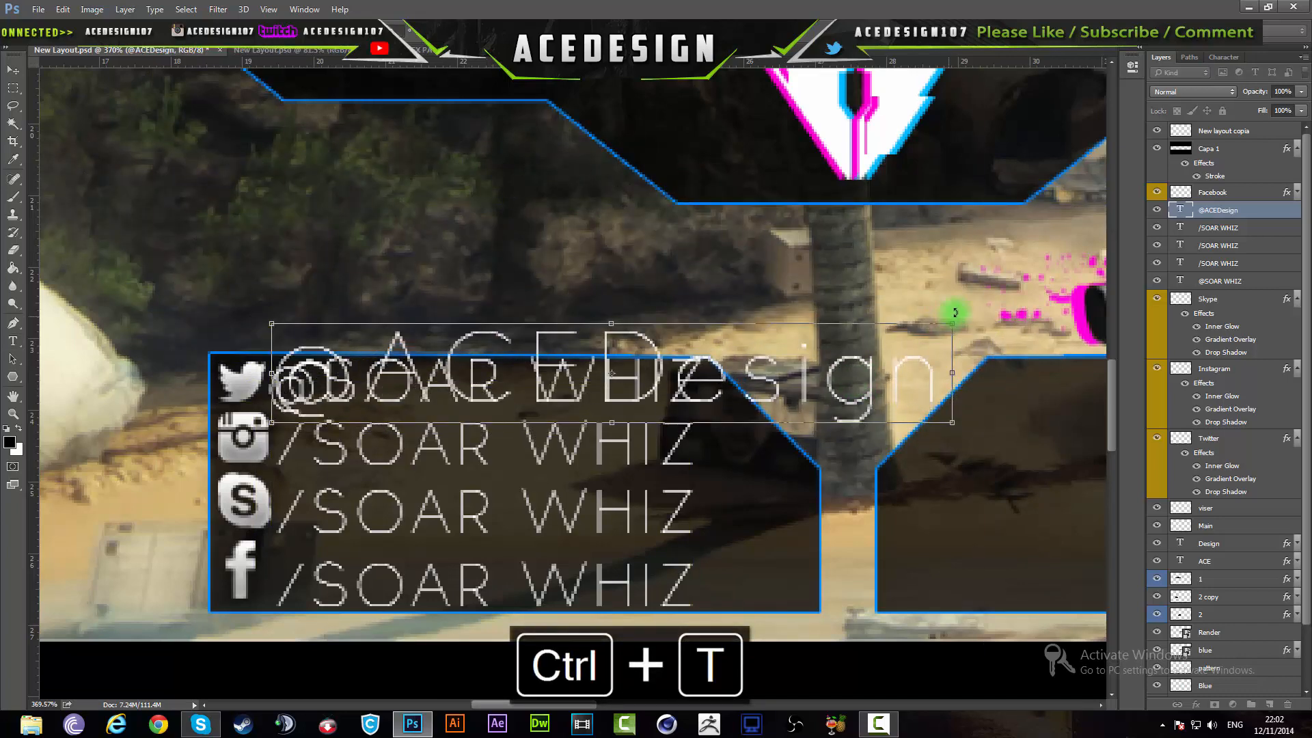
{"action": "left_click_drag", "start_coordinate": [943, 327], "coordinate": [685, 380]}
{"action": "mouse_move", "coordinate": [599, 401]}
{"action": "left_mouse_down"}
{"action": "mouse_move", "coordinate": [610, 392]}
{"action": "mouse_move", "coordinate": [597, 389]}
{"action": "left_mouse_up"}
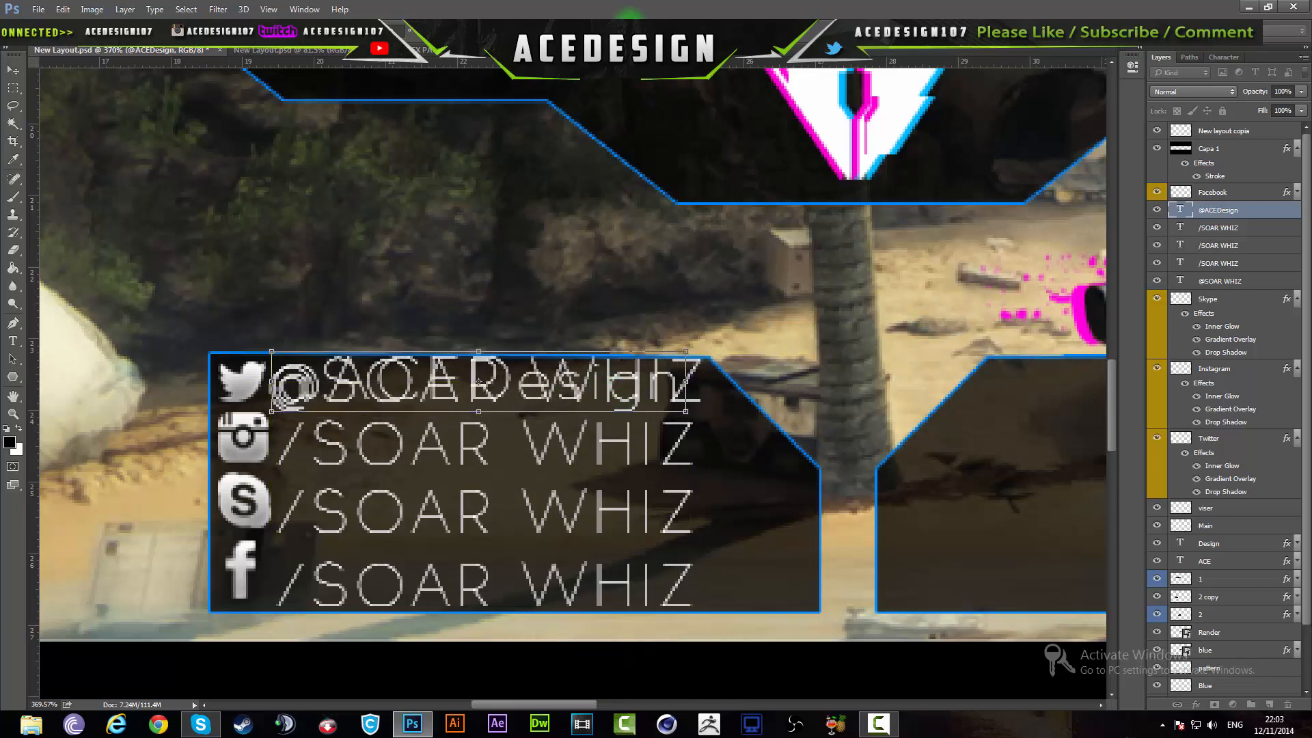
{"action": "left_click", "coordinate": [695, 83]}
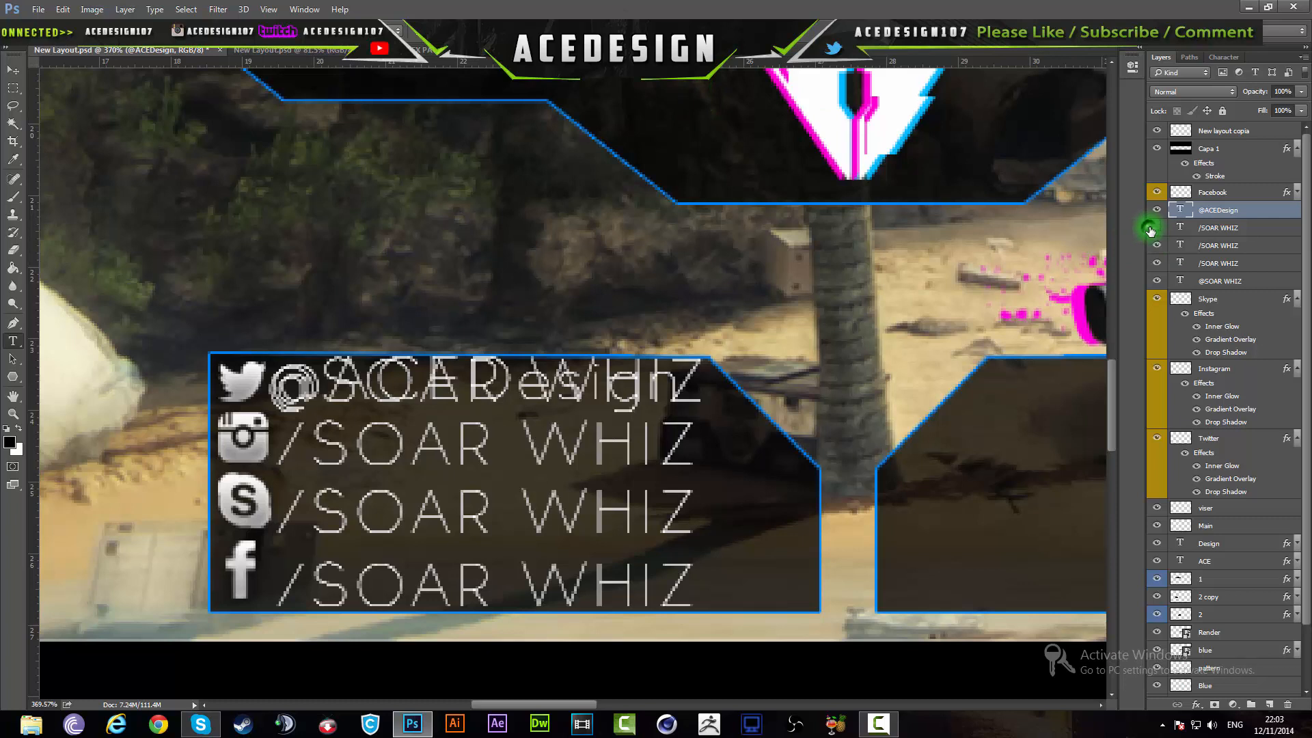
{"action": "left_click", "coordinate": [1155, 281]}
{"action": "left_click", "coordinate": [1155, 281]}
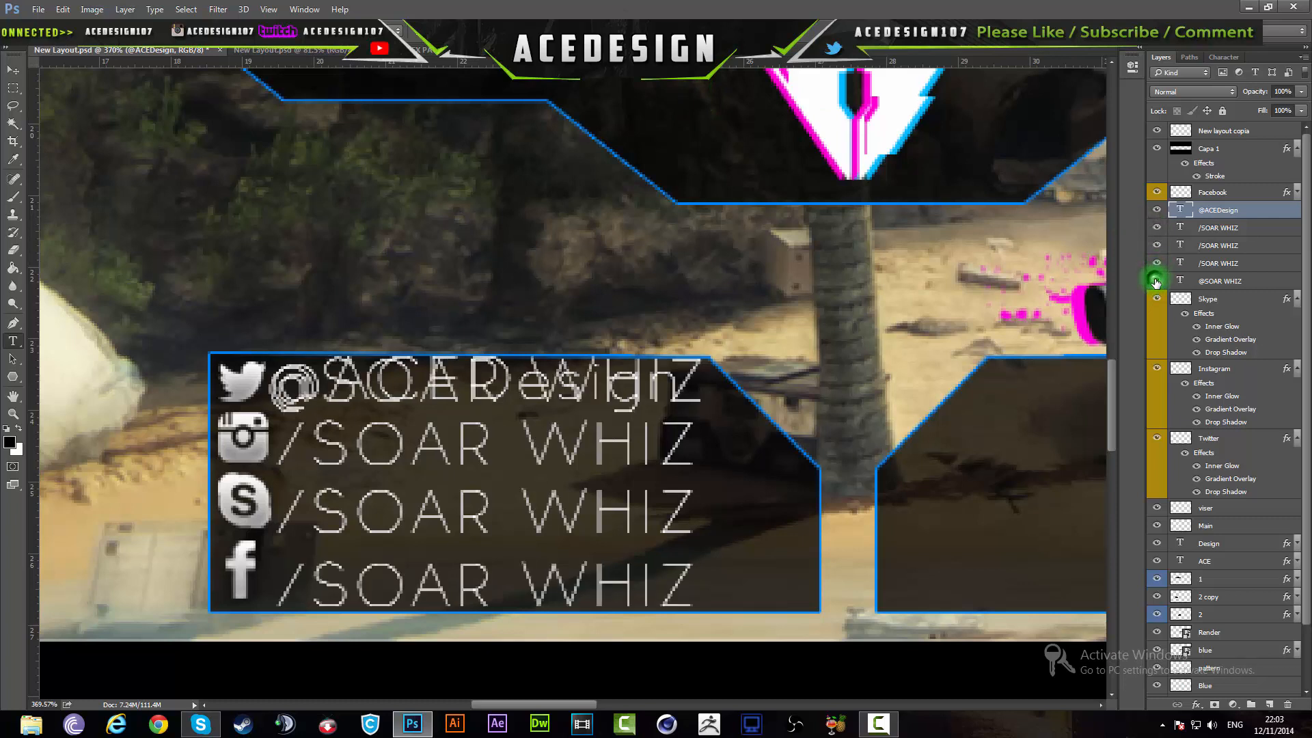
{"action": "key", "text": "Delete"}
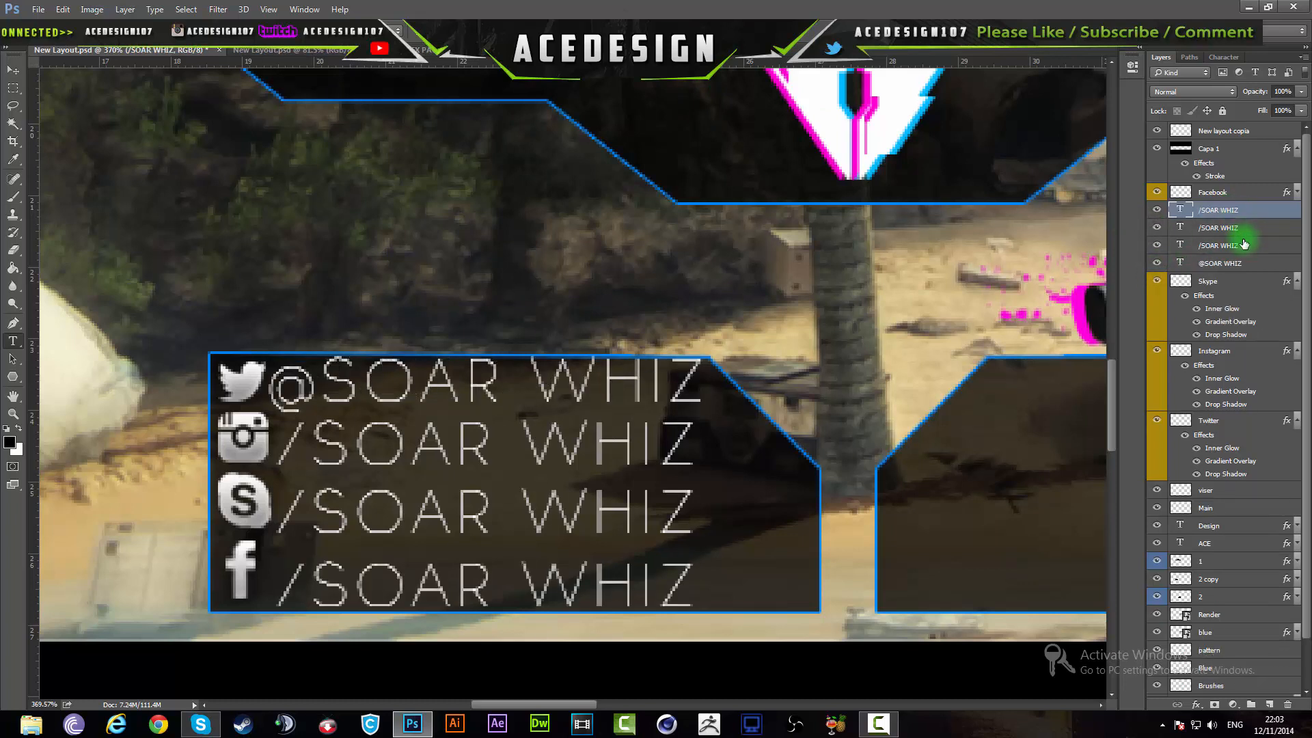
{"action": "left_click", "coordinate": [1235, 252]}
{"action": "left_click", "coordinate": [1248, 262]}
{"action": "key", "text": "y"}
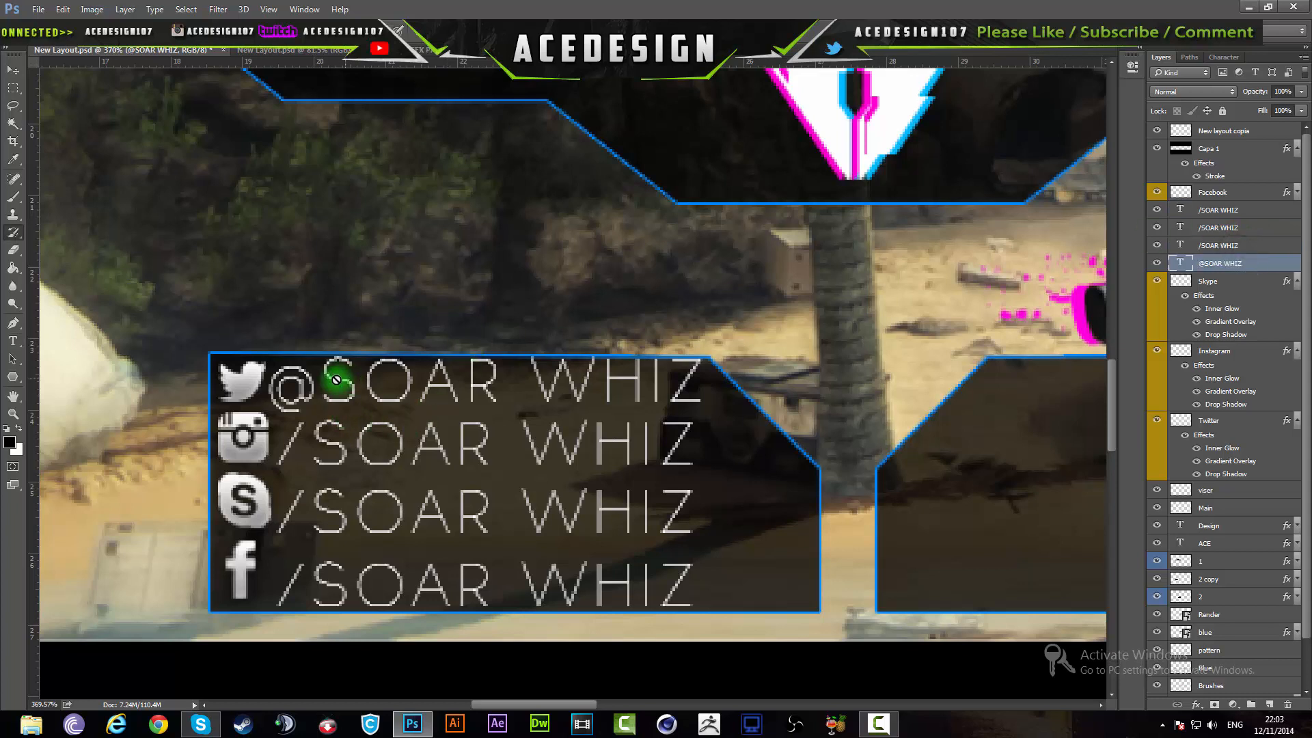
{"action": "left_click_drag", "start_coordinate": [325, 376], "coordinate": [751, 396]}
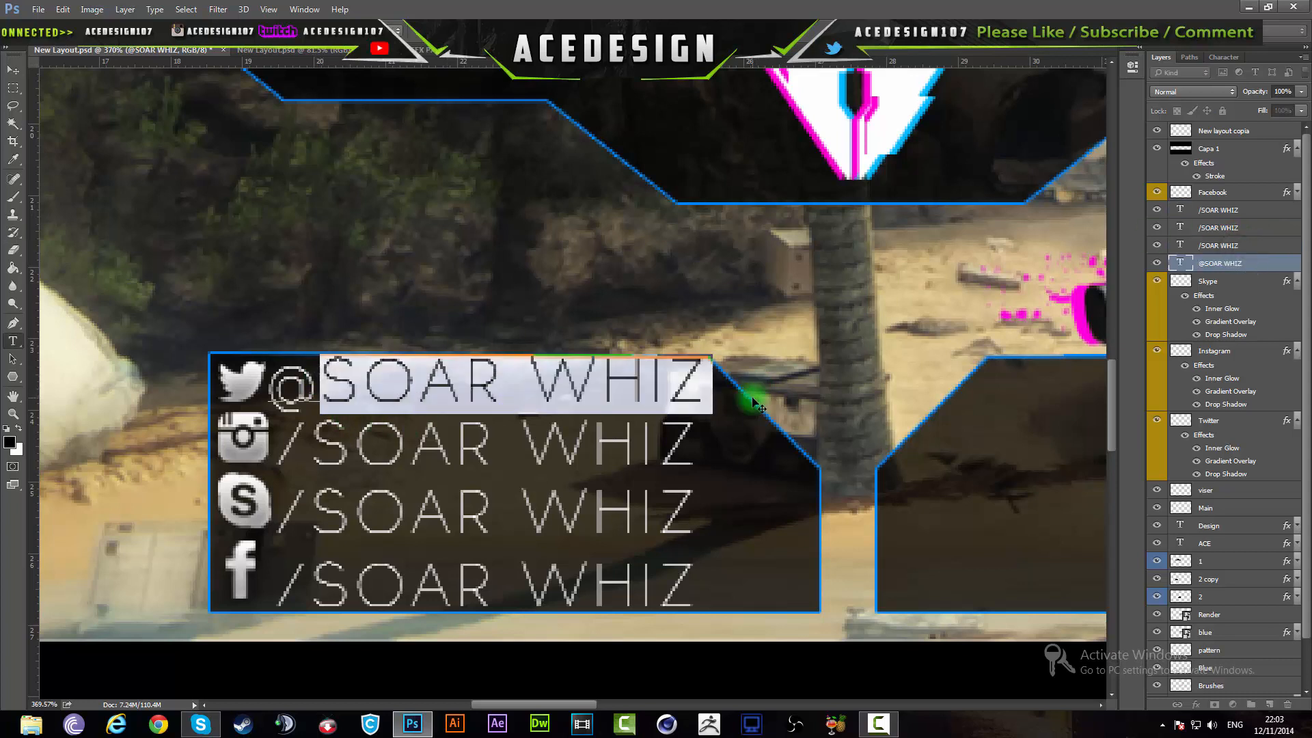
{"action": "type", "text": "ACEDesign"}
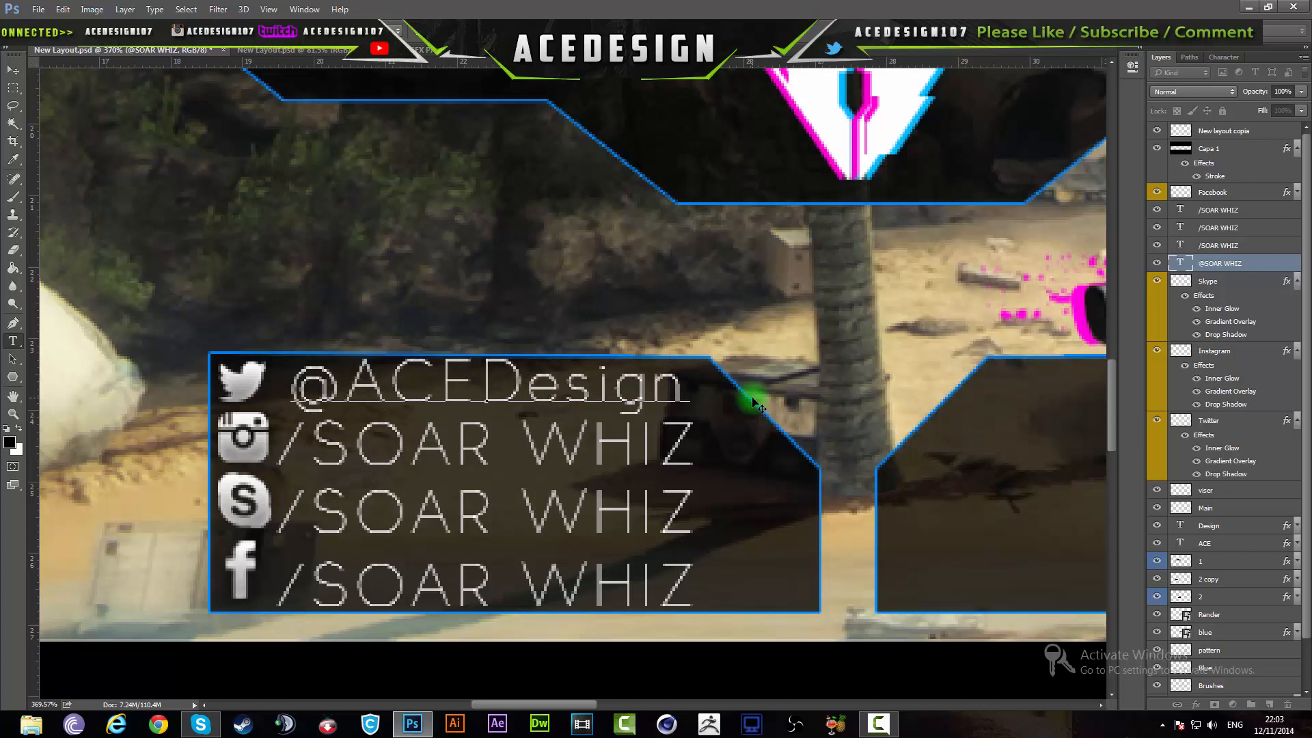
Confirm the Twitter handle and replace SOAR WHIZ in the Instagram line so that it reads "/ACEDesign"
{"action": "key", "text": "ctrl+shift+Return"}
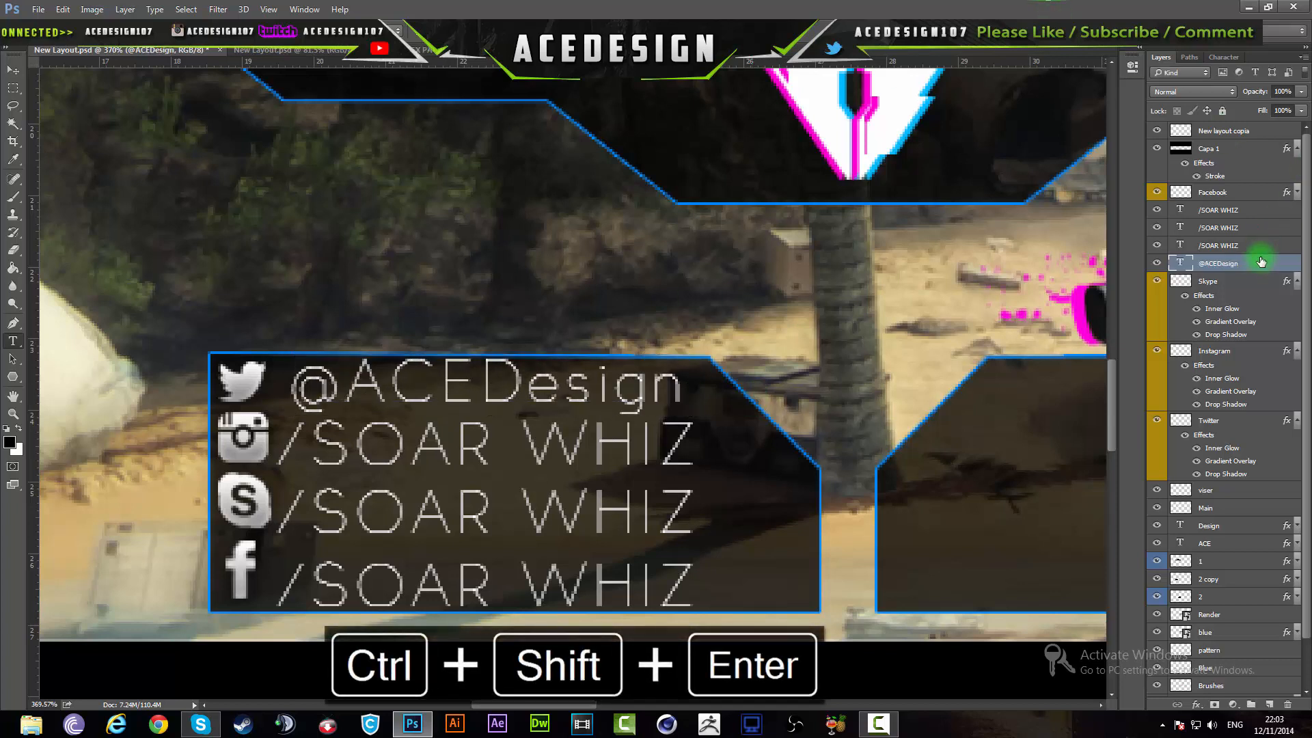
{"action": "left_click", "coordinate": [1270, 250]}
{"action": "left_click_drag", "start_coordinate": [310, 444], "coordinate": [737, 445]}
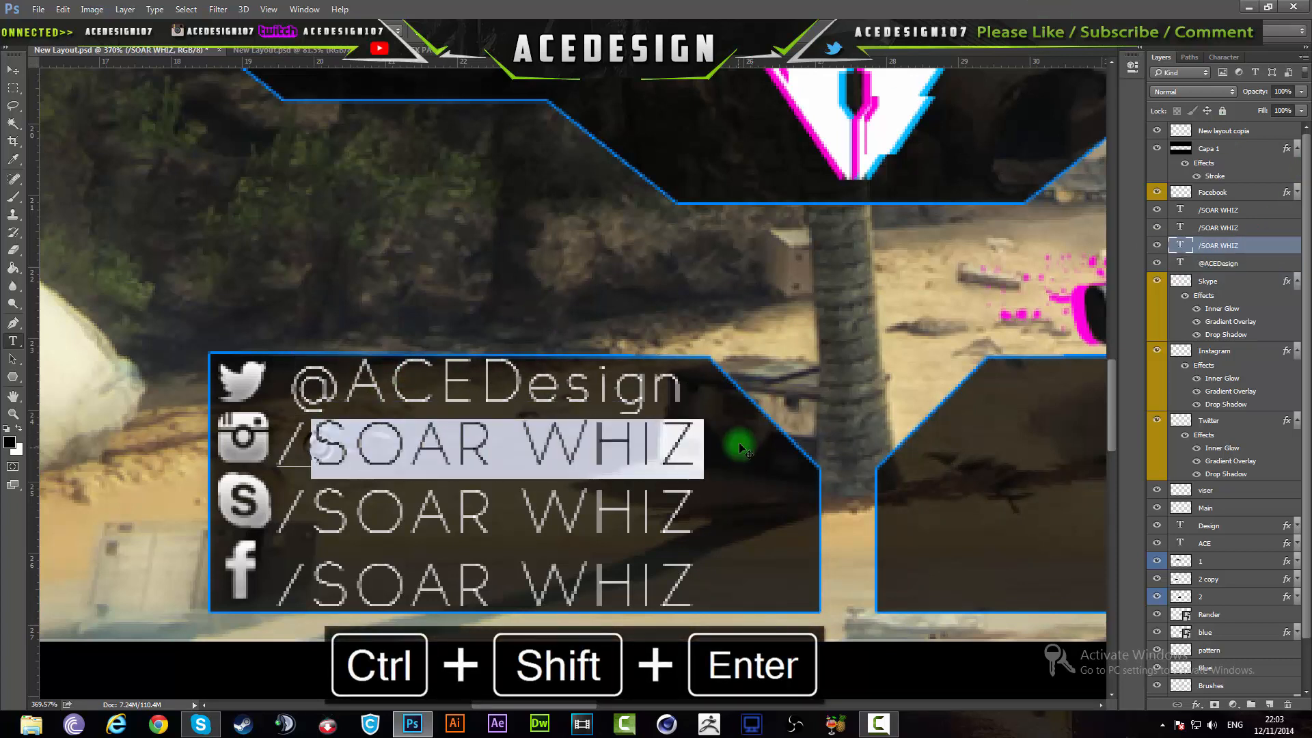
{"action": "type", "text": "ACE"}
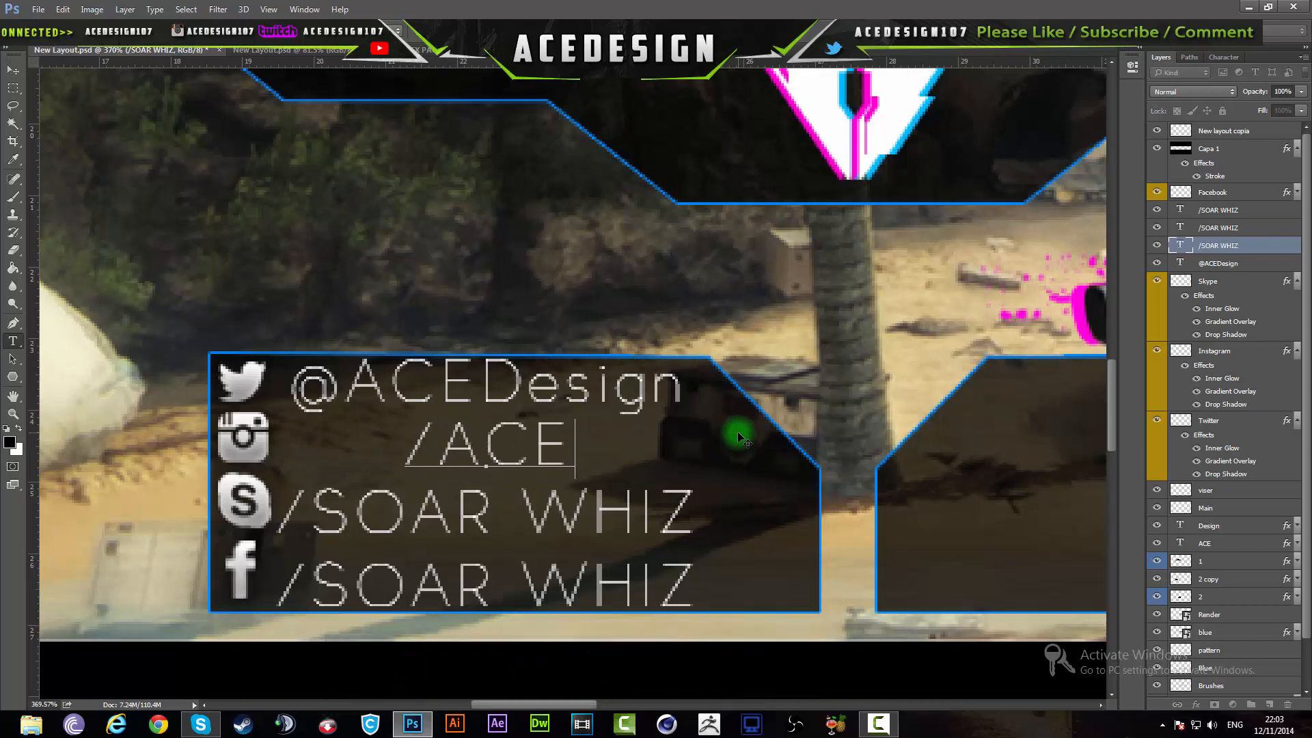
{"action": "type", "text": "Design"}
{"action": "key", "text": "ctrl+shift+Return"}
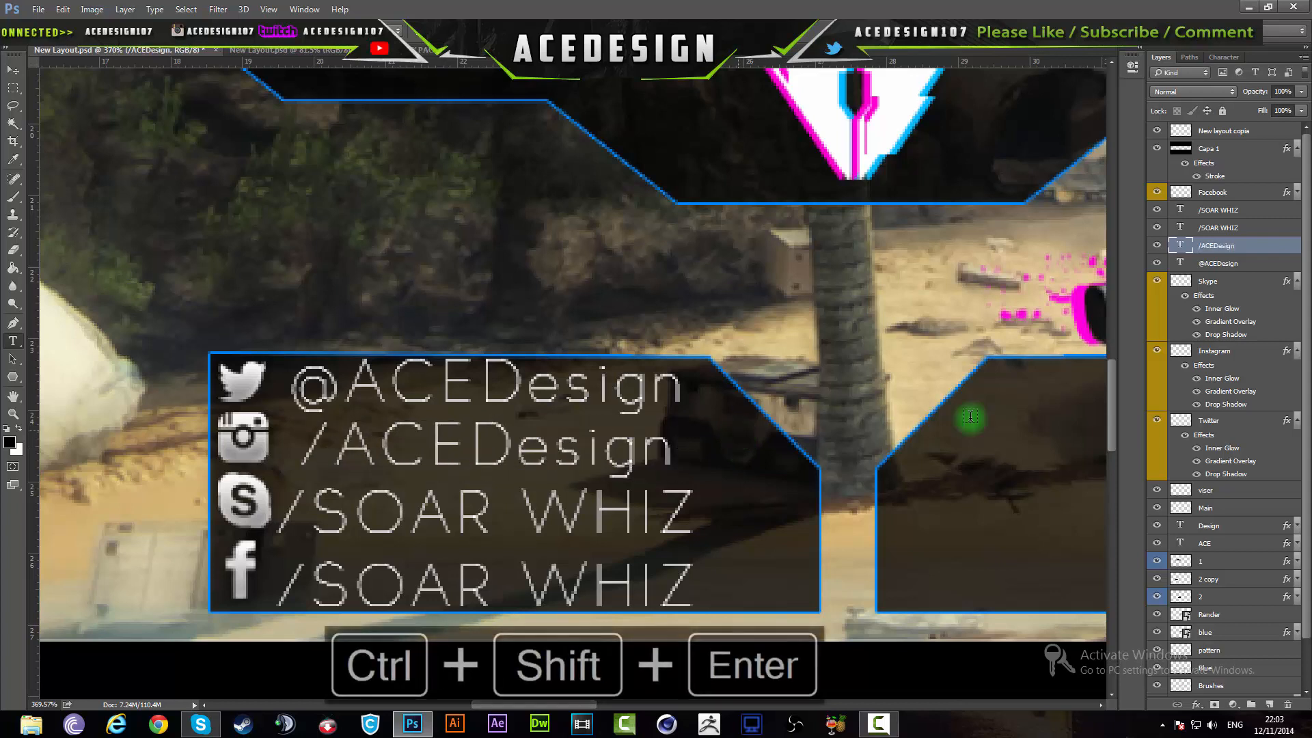
Replace SOAR WHIZ in the Skype handle line so that it reads "/ACEDesign"
{"action": "left_click", "coordinate": [1246, 233]}
{"action": "left_click_drag", "start_coordinate": [305, 530], "coordinate": [738, 527]}
{"action": "type", "text": "Ace"}
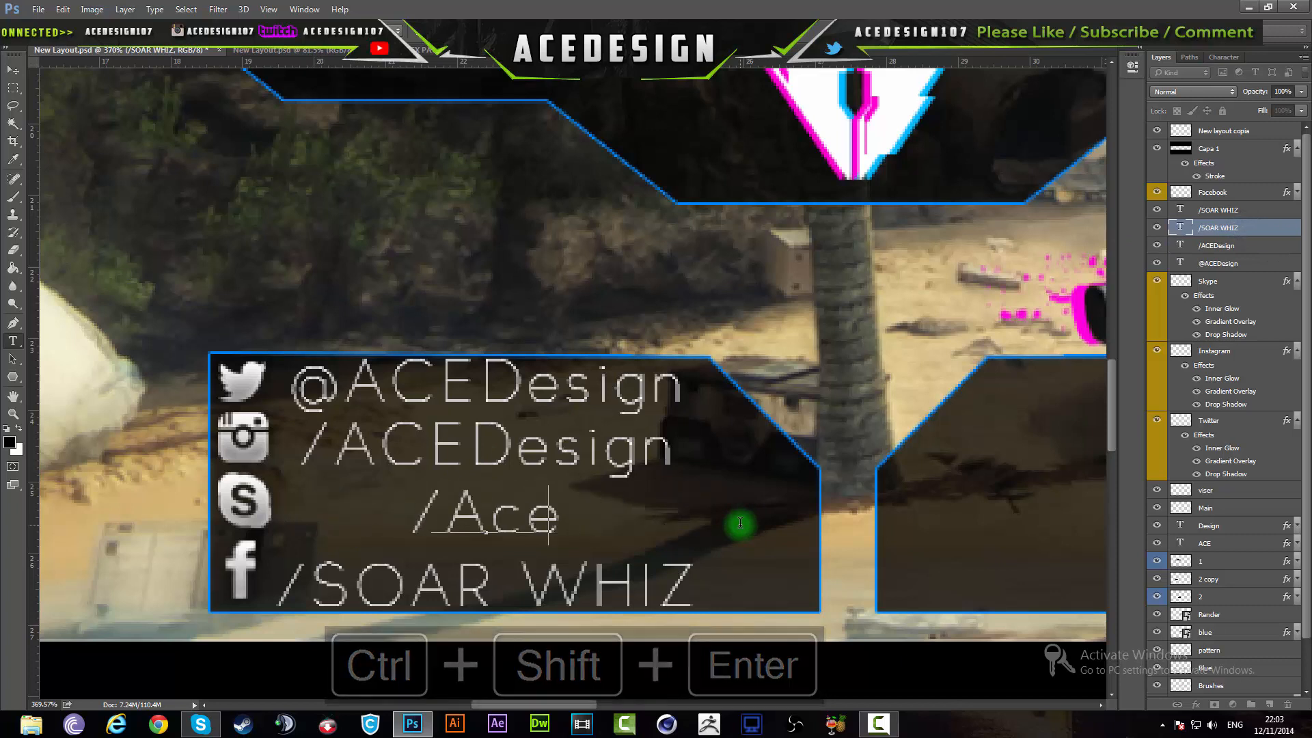
{"action": "key", "text": "BackSpace"}
{"action": "key", "text": "BackSpace"}
{"action": "type", "text": "CEDes"}
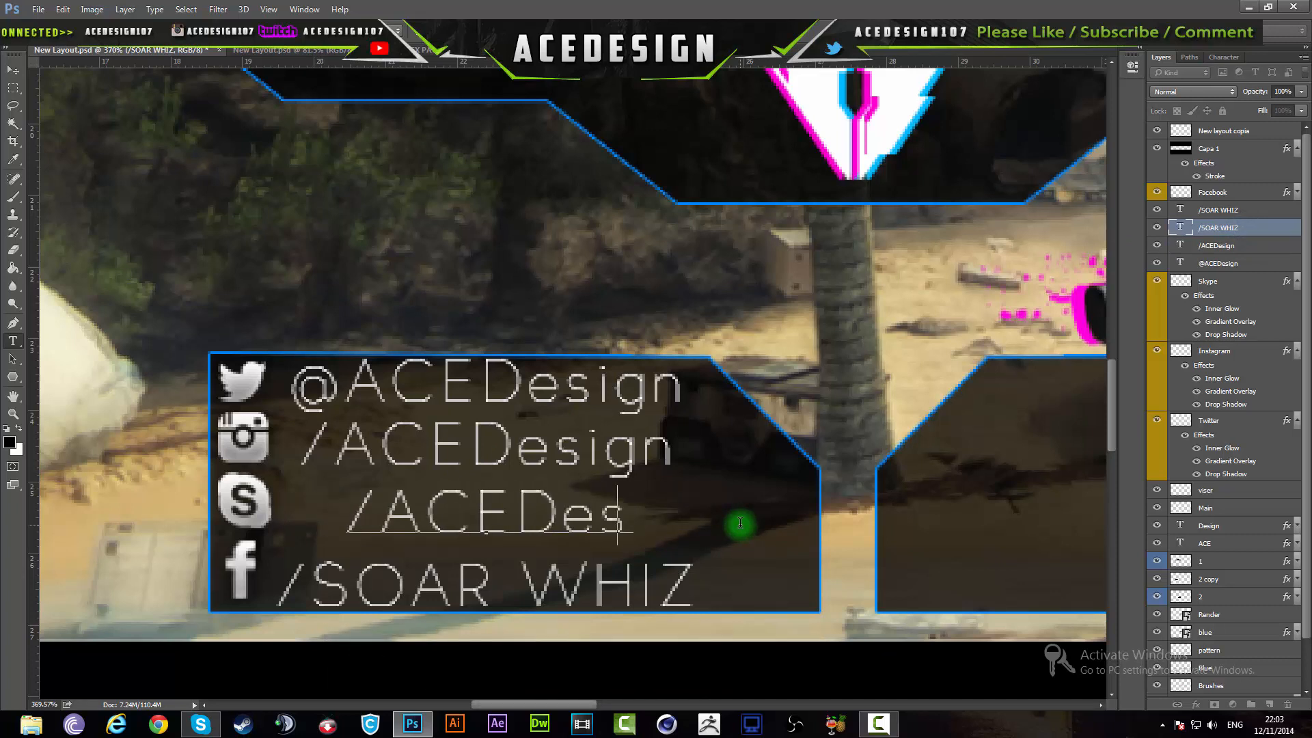
{"action": "type", "text": "gin"}
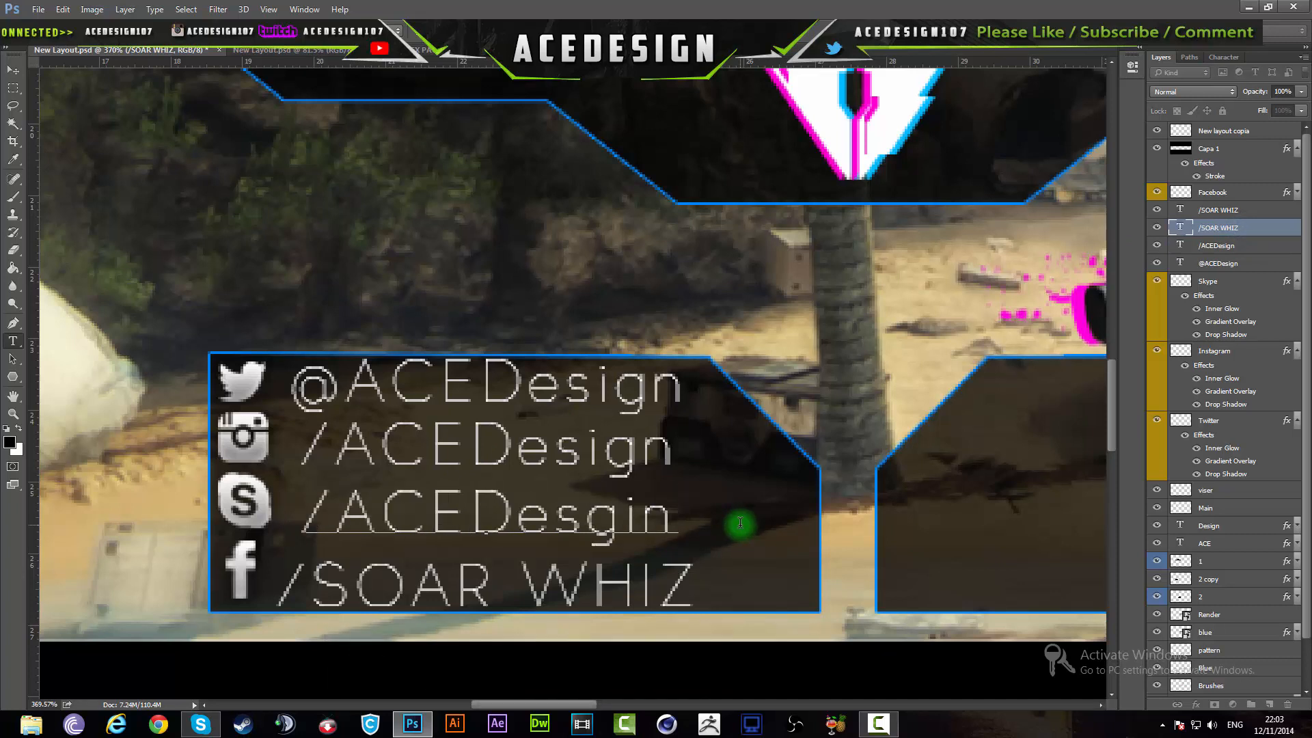
{"action": "key", "text": "Return"}
{"action": "key", "text": "BackSpace"}
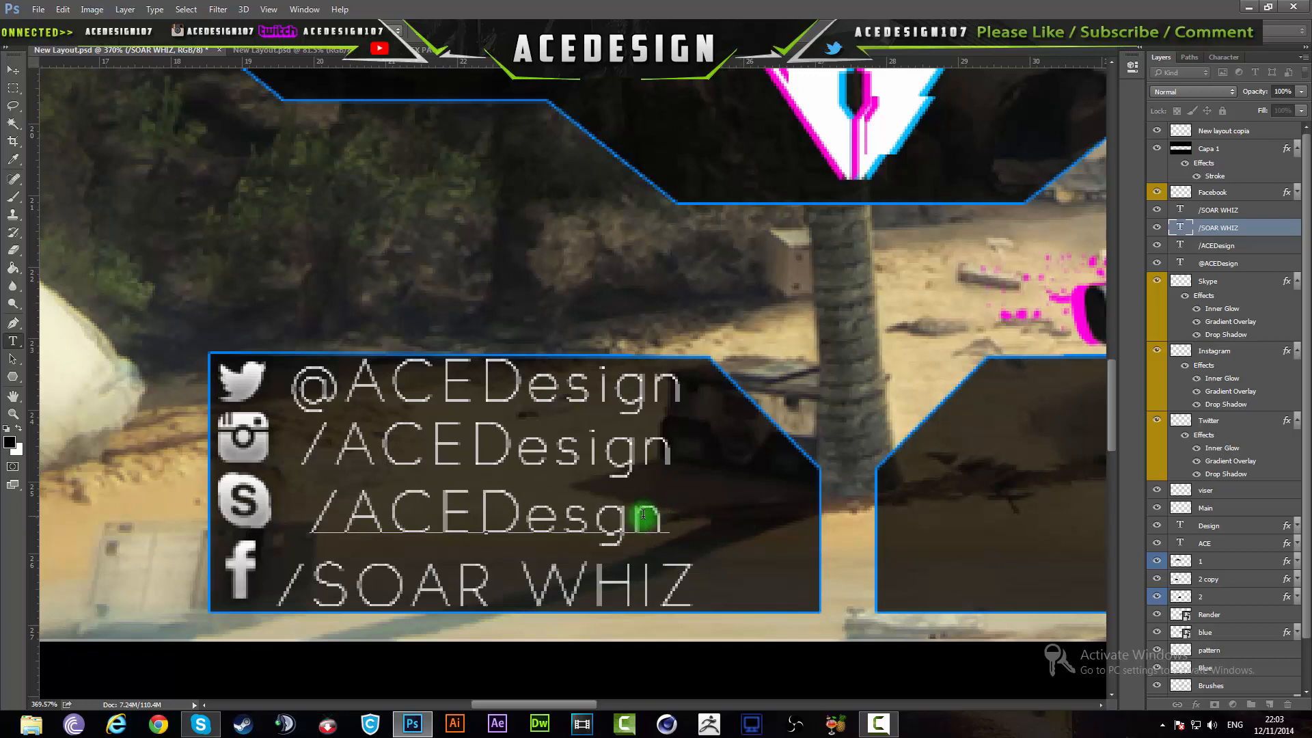
{"action": "type", "text": "i"}
{"action": "key", "text": "ctrl+shift+Return"}
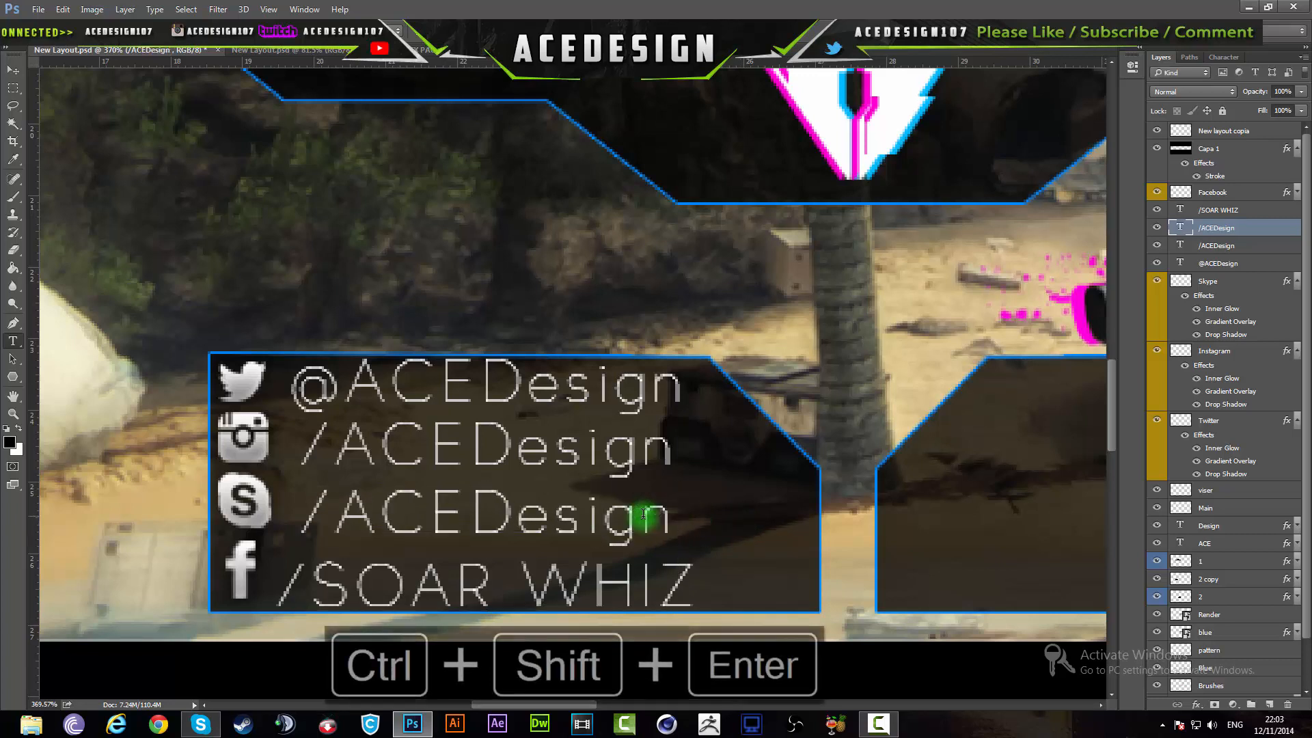
Replace SOAR WHIZ in the Facebook handle line so that it reads "/ACEDesign"
{"action": "left_click", "coordinate": [321, 582]}
{"action": "left_click_drag", "start_coordinate": [321, 582], "coordinate": [721, 585]}
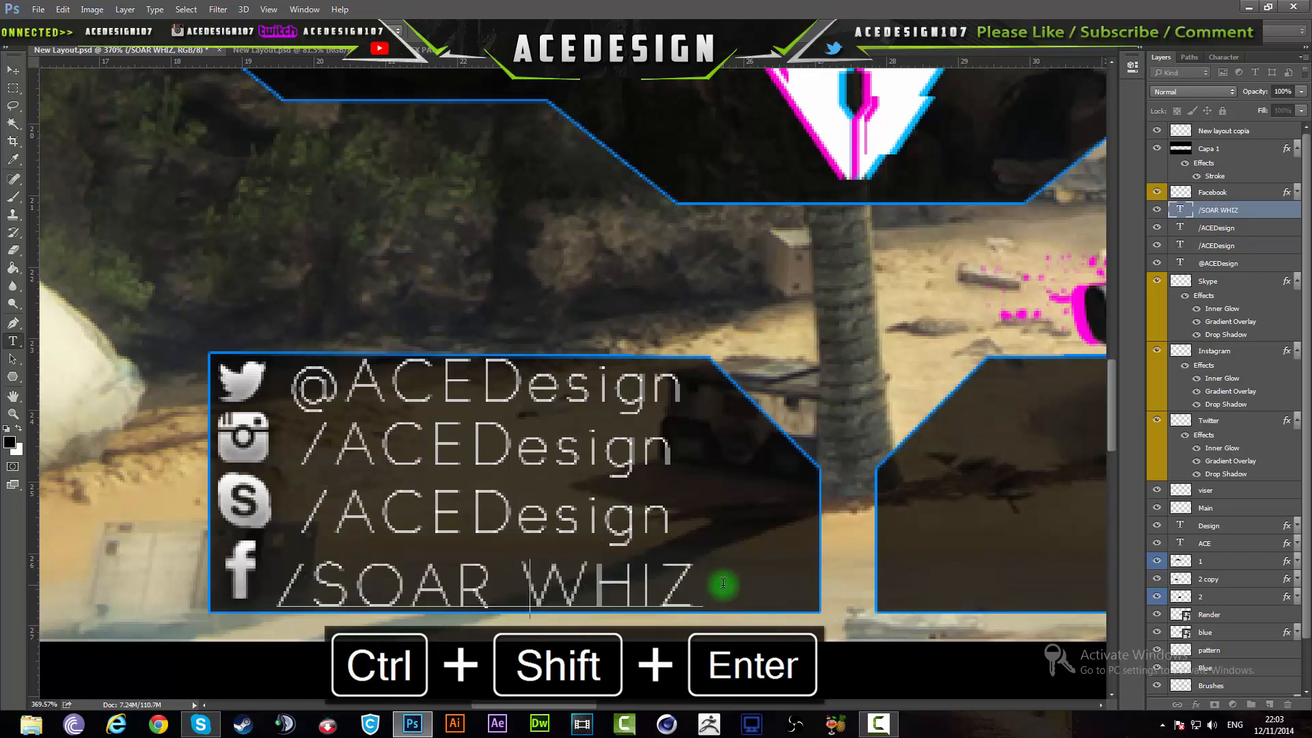
{"action": "type", "text": "ACEDesig"}
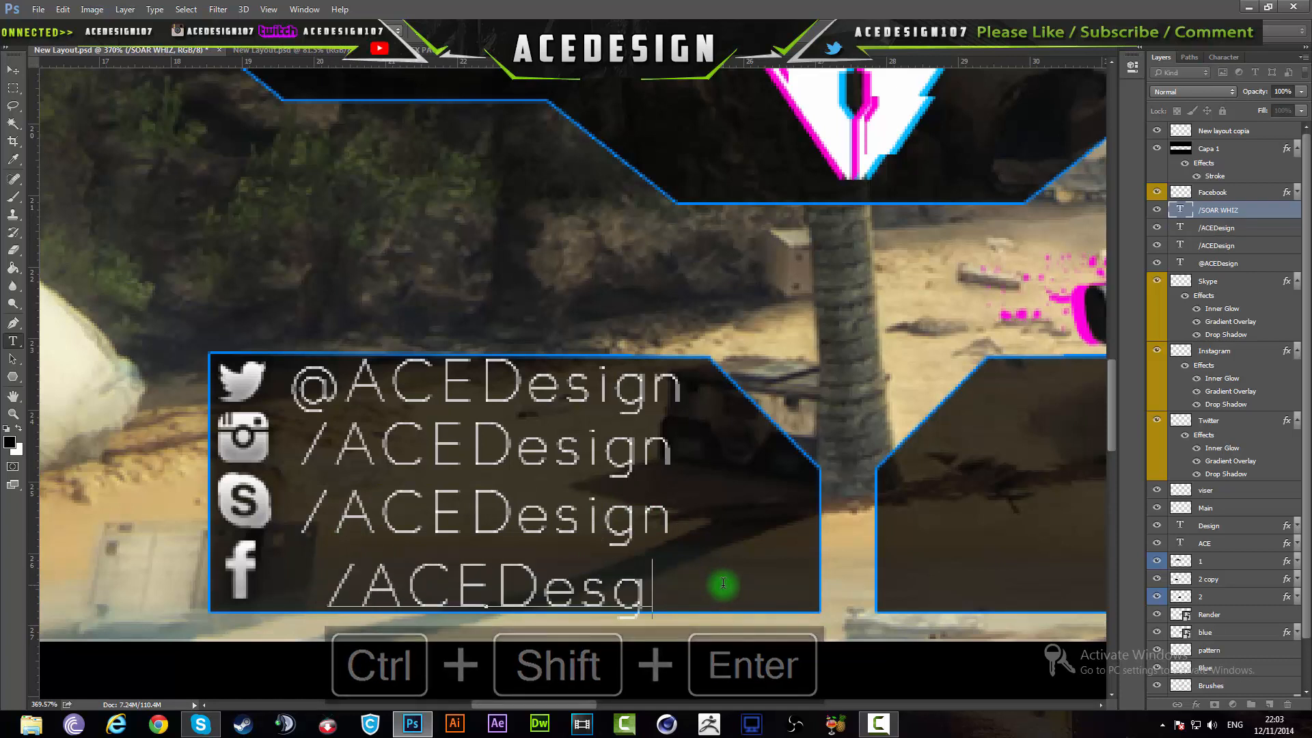
{"action": "key", "text": "BackSpace"}
{"action": "type", "text": "ign"}
{"action": "key", "text": "ctrl+shift+Return"}
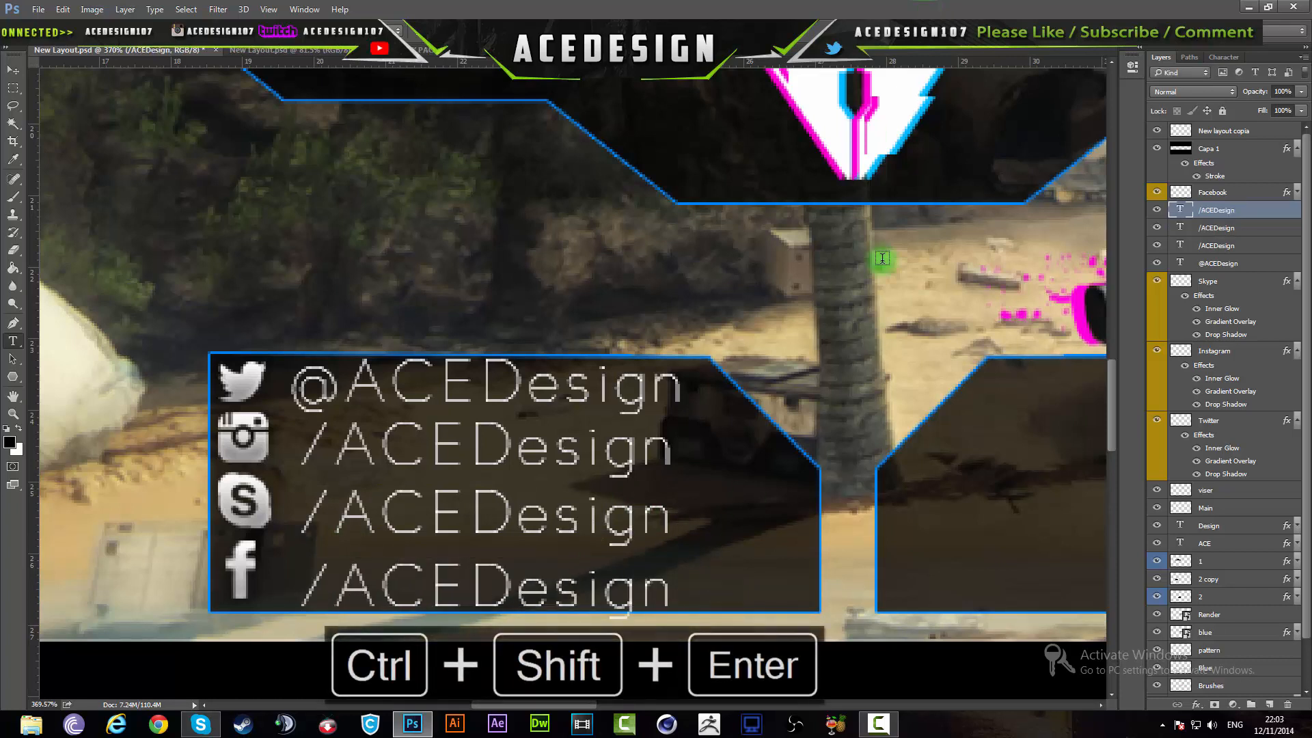
{"action": "left_click", "coordinate": [1256, 229]}
{"action": "left_click", "coordinate": [1256, 246]}
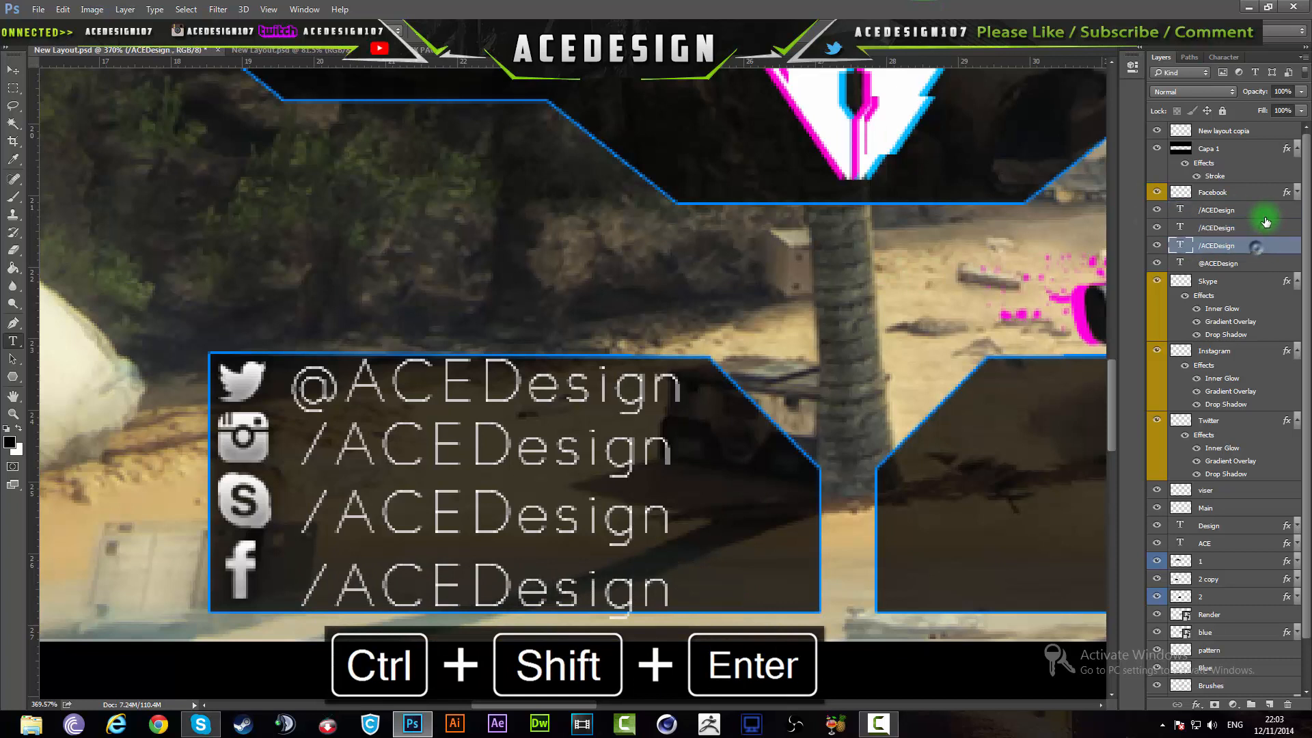
{"action": "left_click", "coordinate": [1269, 194], "text": "shift"}
{"action": "left_click", "coordinate": [1269, 213], "text": "shift"}
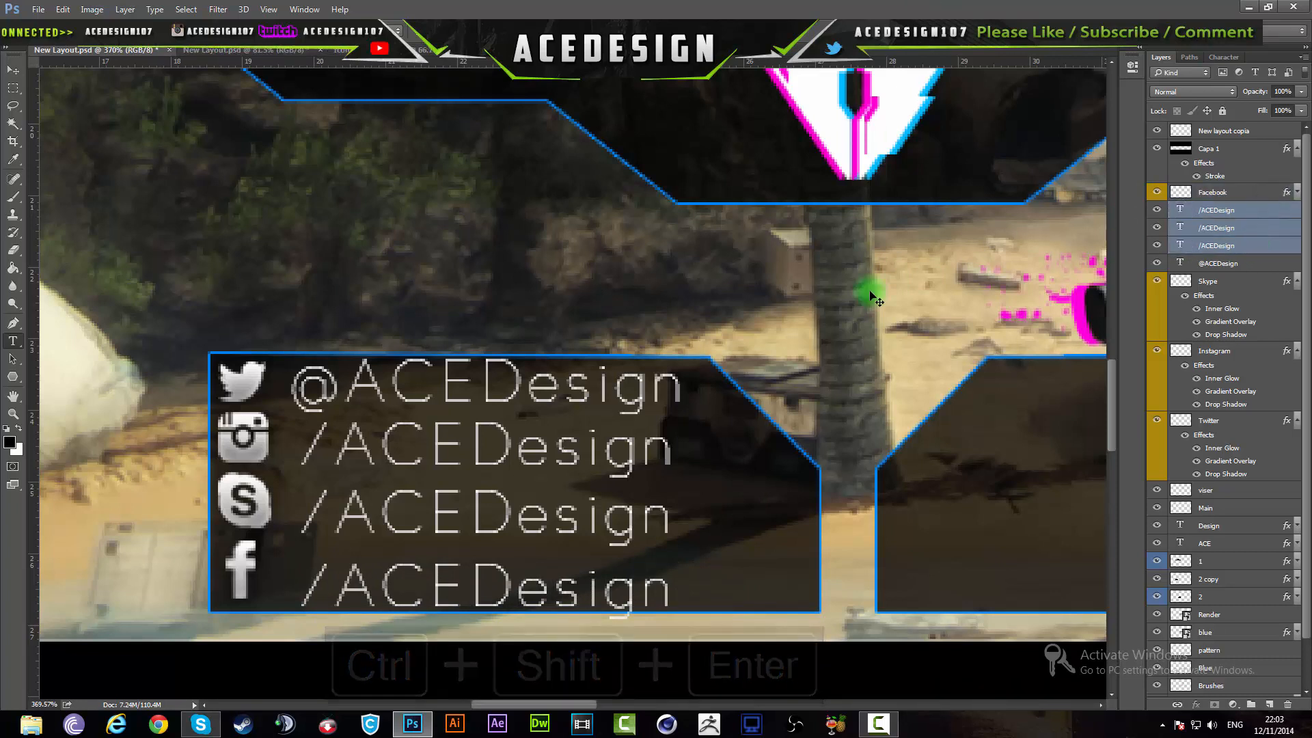
{"action": "key", "text": "ctrl+t"}
{"action": "left_click_drag", "start_coordinate": [586, 459], "coordinate": [574, 457]}
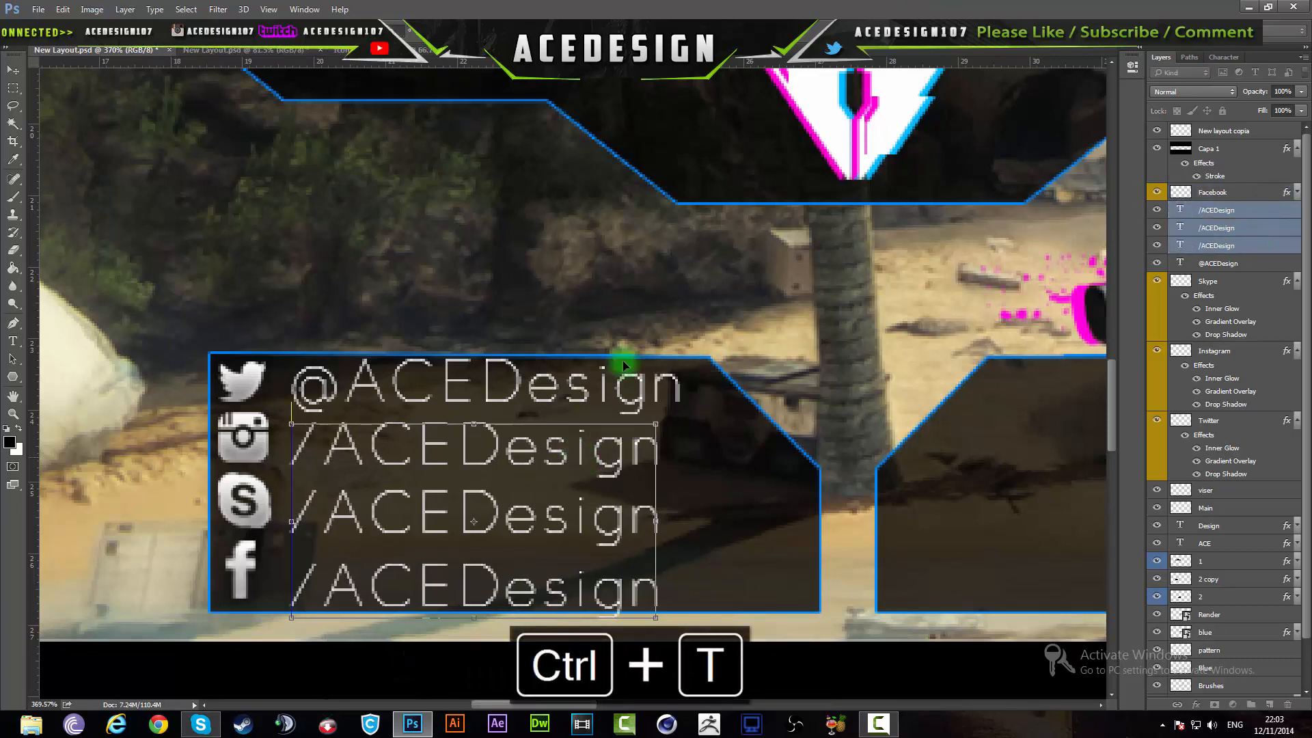
{"action": "key", "text": "Return"}
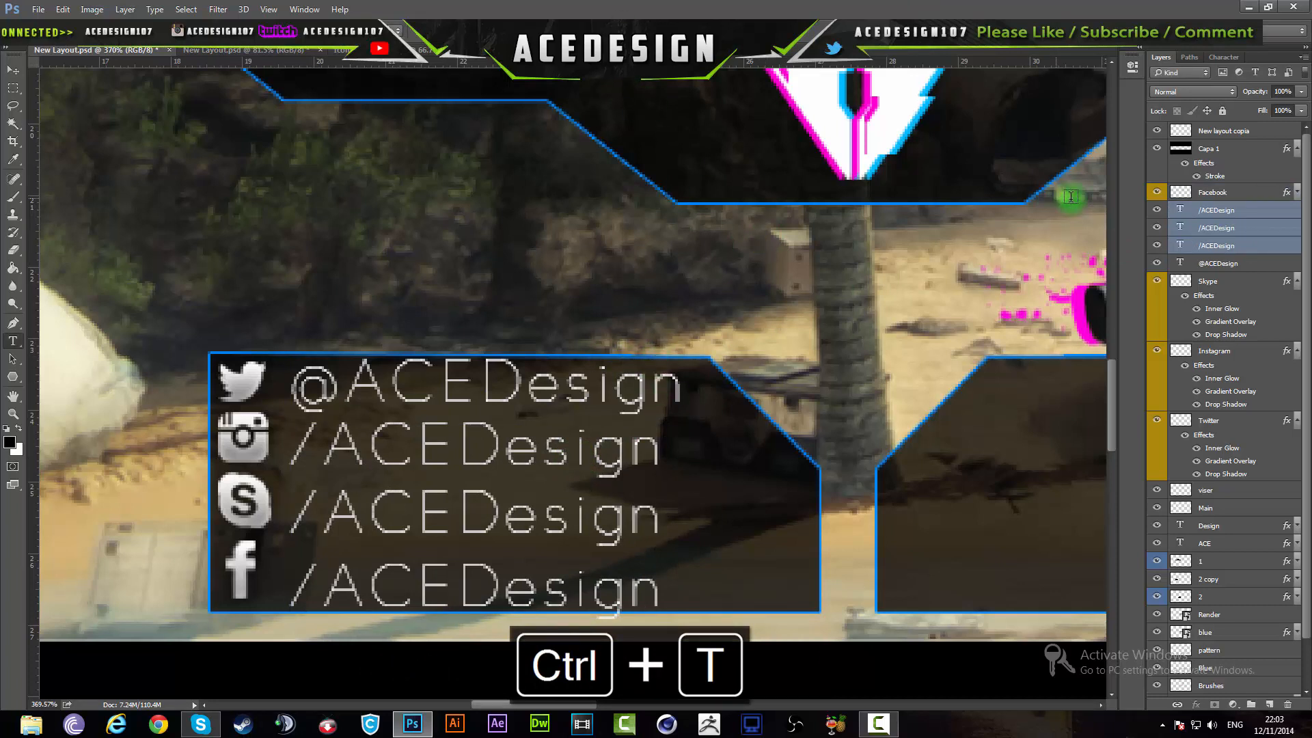
{"action": "left_click", "coordinate": [1244, 264]}
{"action": "key", "text": "ctrl+t"}
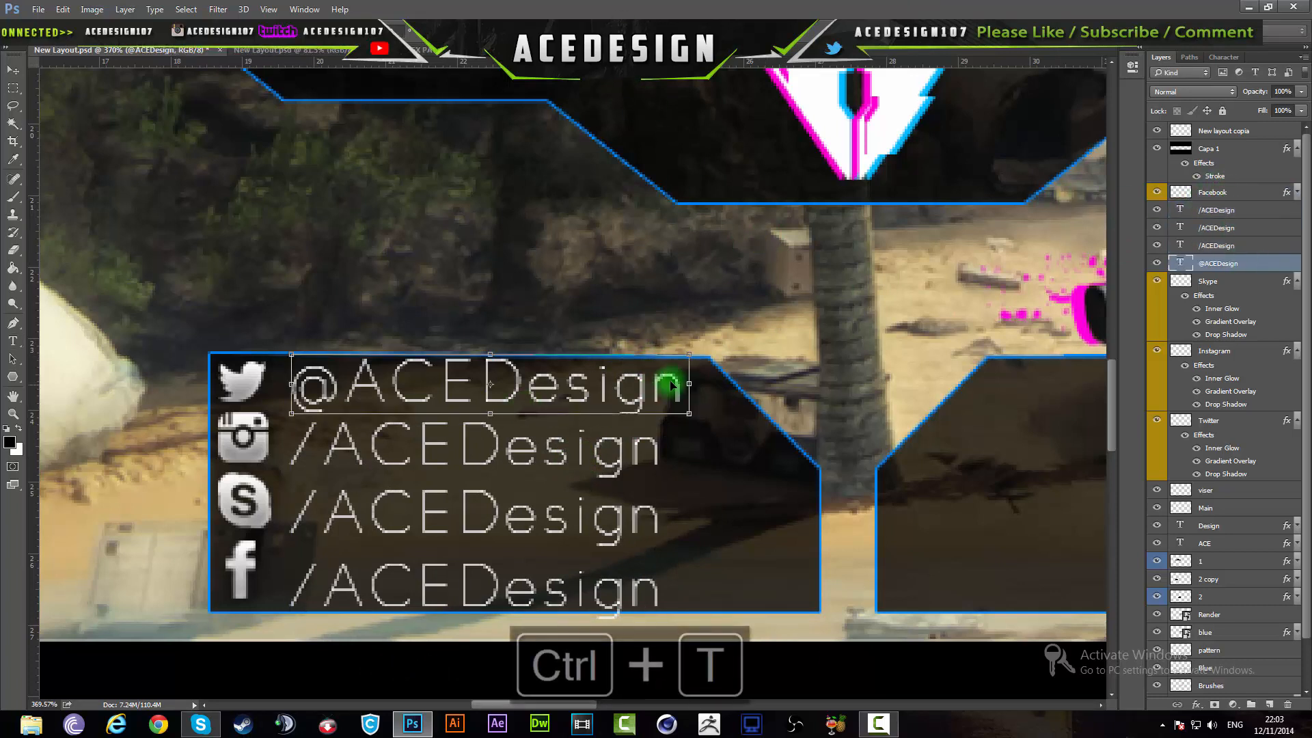
{"action": "left_click_drag", "start_coordinate": [685, 353], "coordinate": [664, 360]}
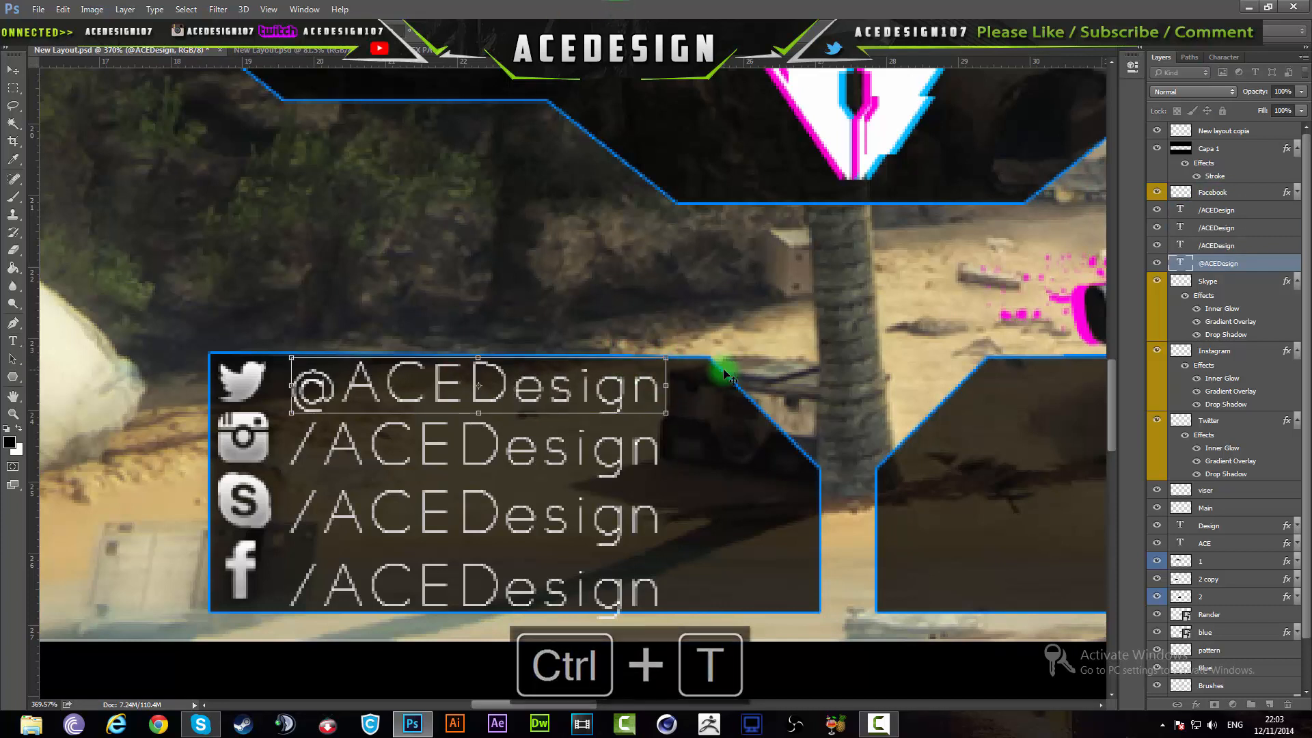
{"action": "key", "text": "ctrl+shift+Return"}
{"action": "scroll", "coordinate": [723, 369], "scroll_direction": "down", "scroll_amount": 3}
{"action": "key", "text": "t"}
{"action": "scroll", "coordinate": [630, 399], "scroll_direction": "down", "scroll_amount": 5}
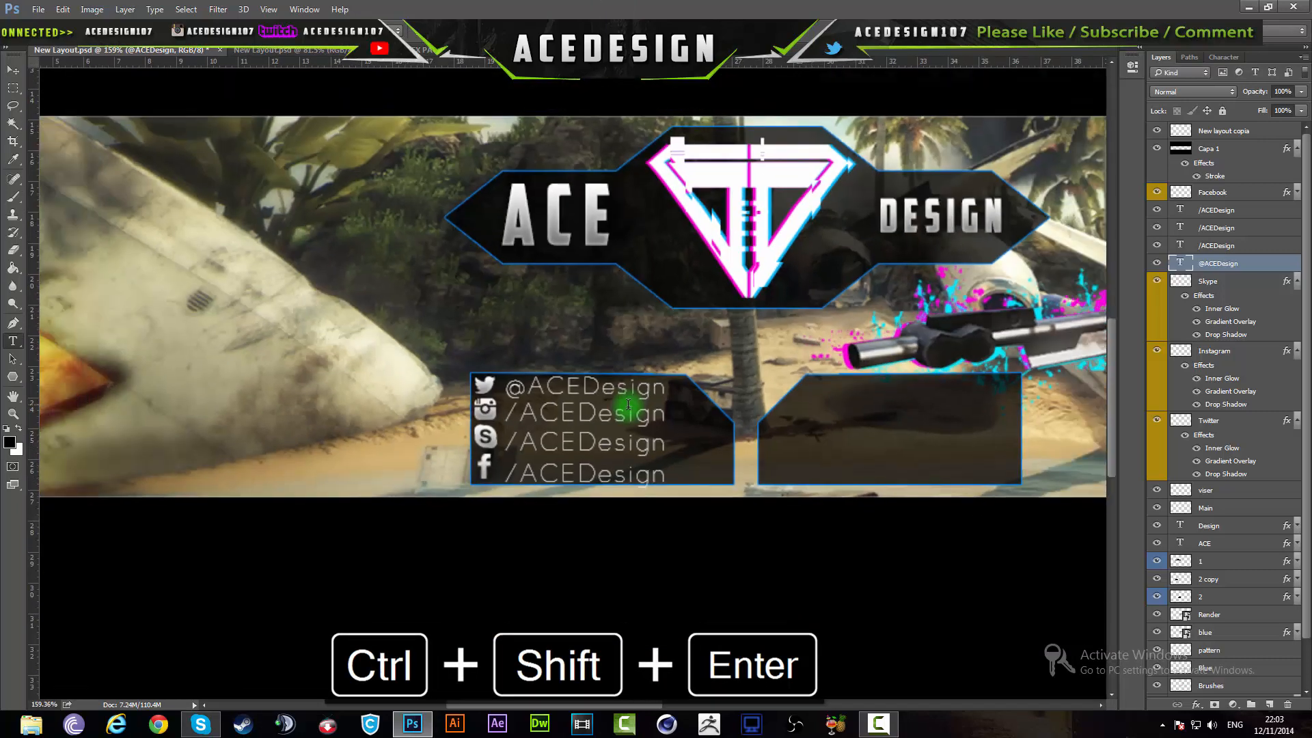
{"action": "scroll", "coordinate": [531, 436], "scroll_direction": "up", "scroll_amount": 3}
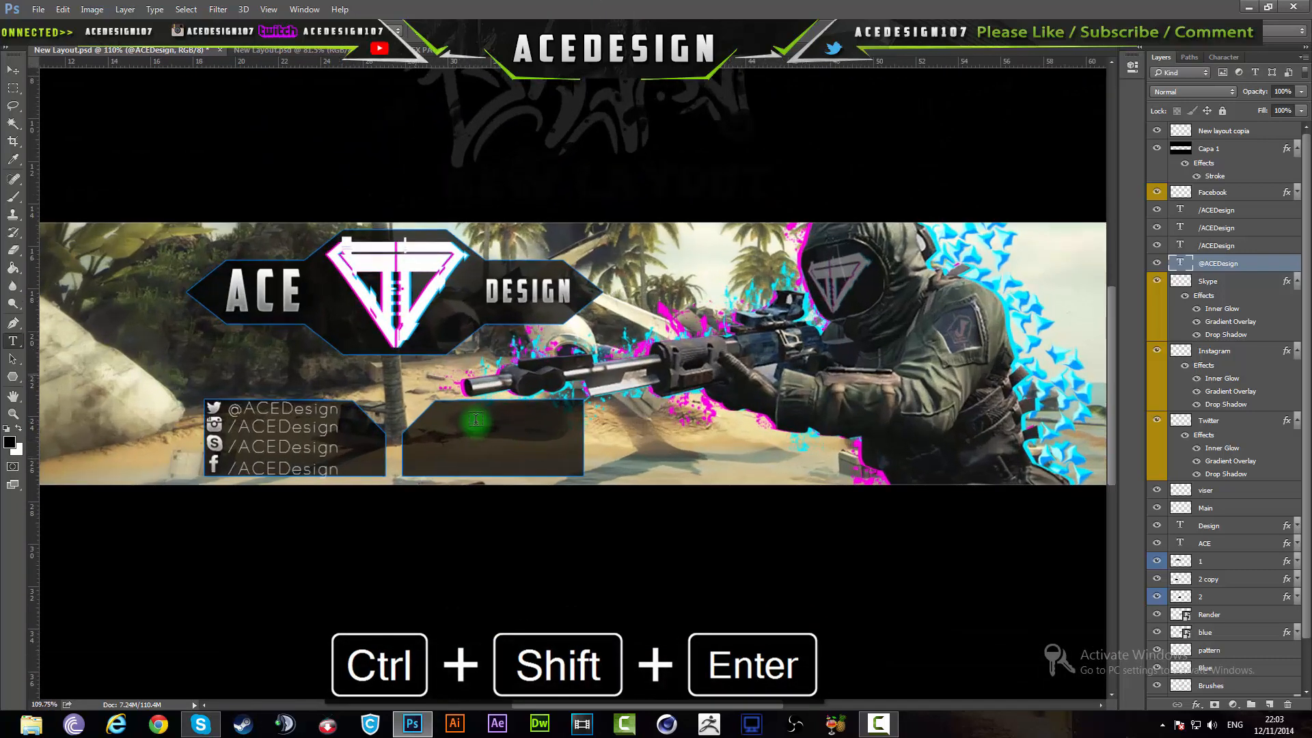
Examine the sponsors box in the Soar Whiz banner as reference, and return to the Ace Design banner
{"action": "left_click", "coordinate": [275, 51]}
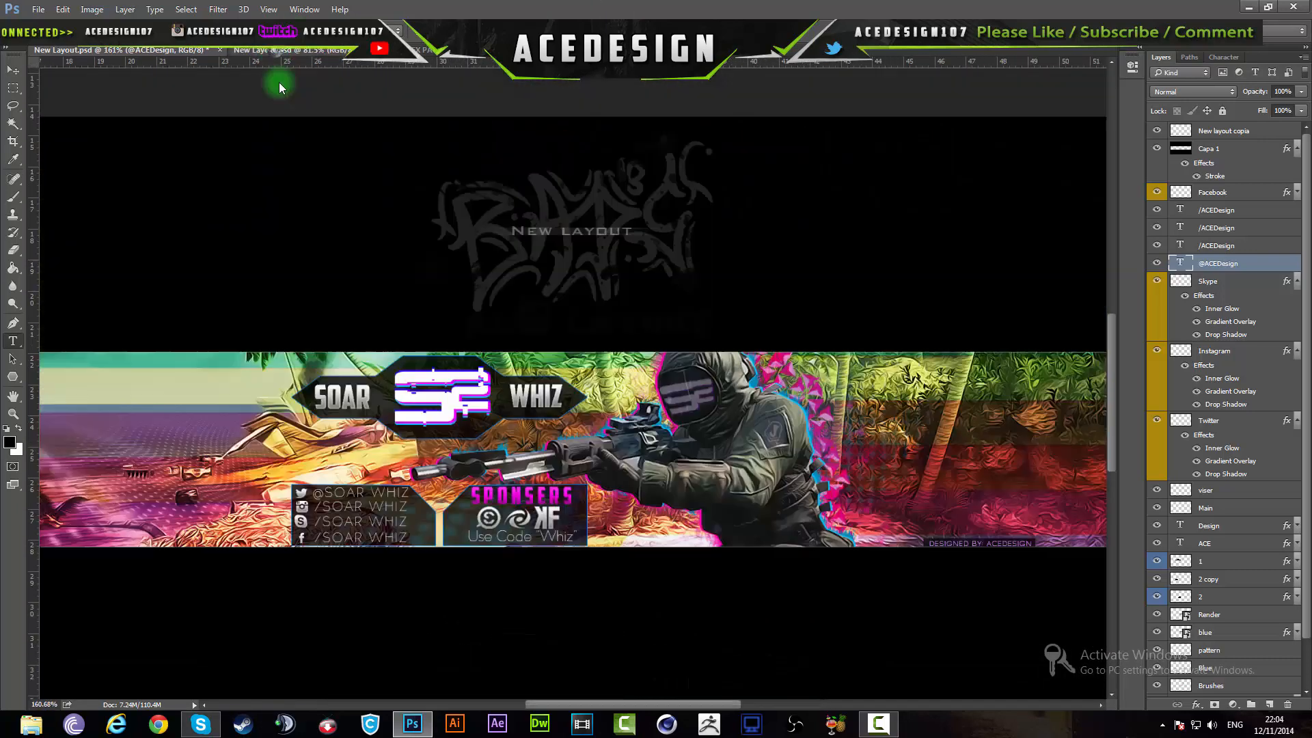
{"action": "scroll", "coordinate": [579, 534], "scroll_direction": "up", "scroll_amount": 3}
{"action": "scroll", "coordinate": [579, 535], "scroll_direction": "down", "scroll_amount": 5}
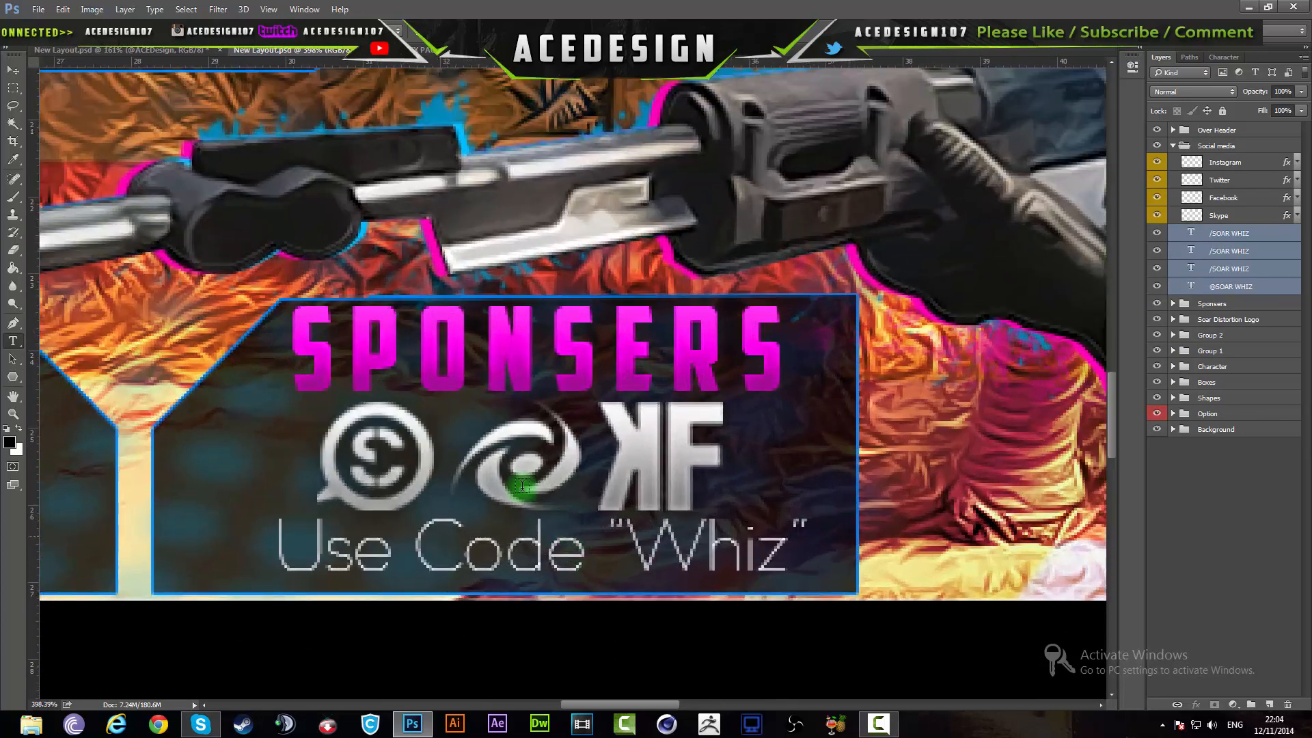
{"action": "scroll", "coordinate": [483, 465], "scroll_direction": "down", "scroll_amount": 2}
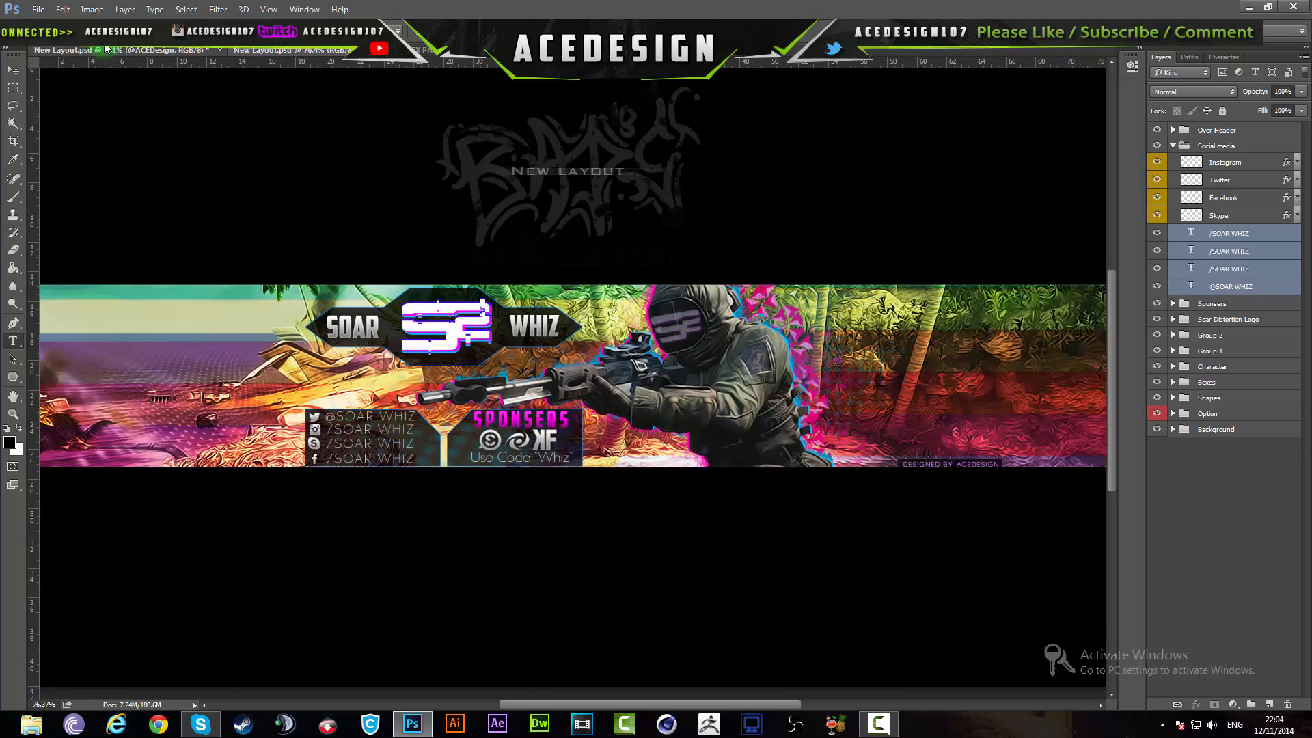
{"action": "left_click", "coordinate": [103, 49]}
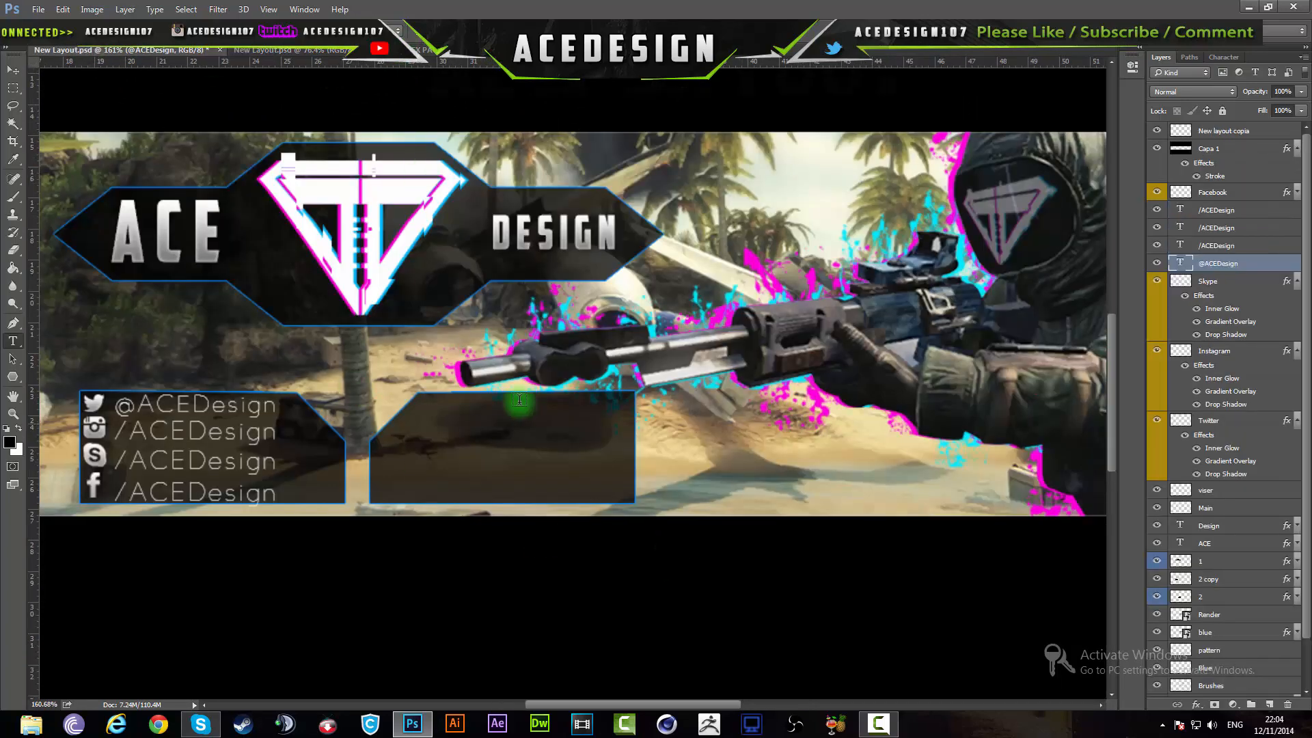
In the GFX PACK document, hide and collapse the Social Icons group, and show and expand the Sponsor Icons group
{"action": "left_click", "coordinate": [462, 58]}
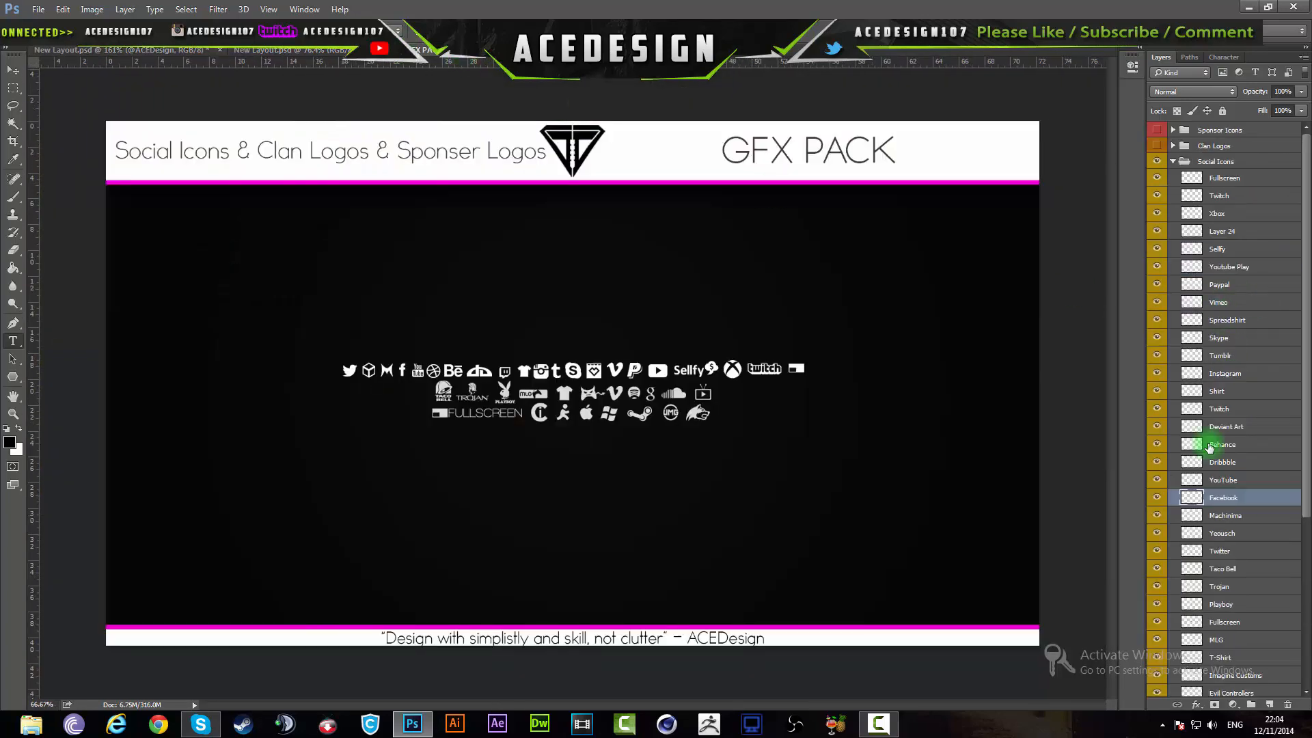
{"action": "left_click", "coordinate": [1171, 161]}
{"action": "left_click", "coordinate": [1156, 161]}
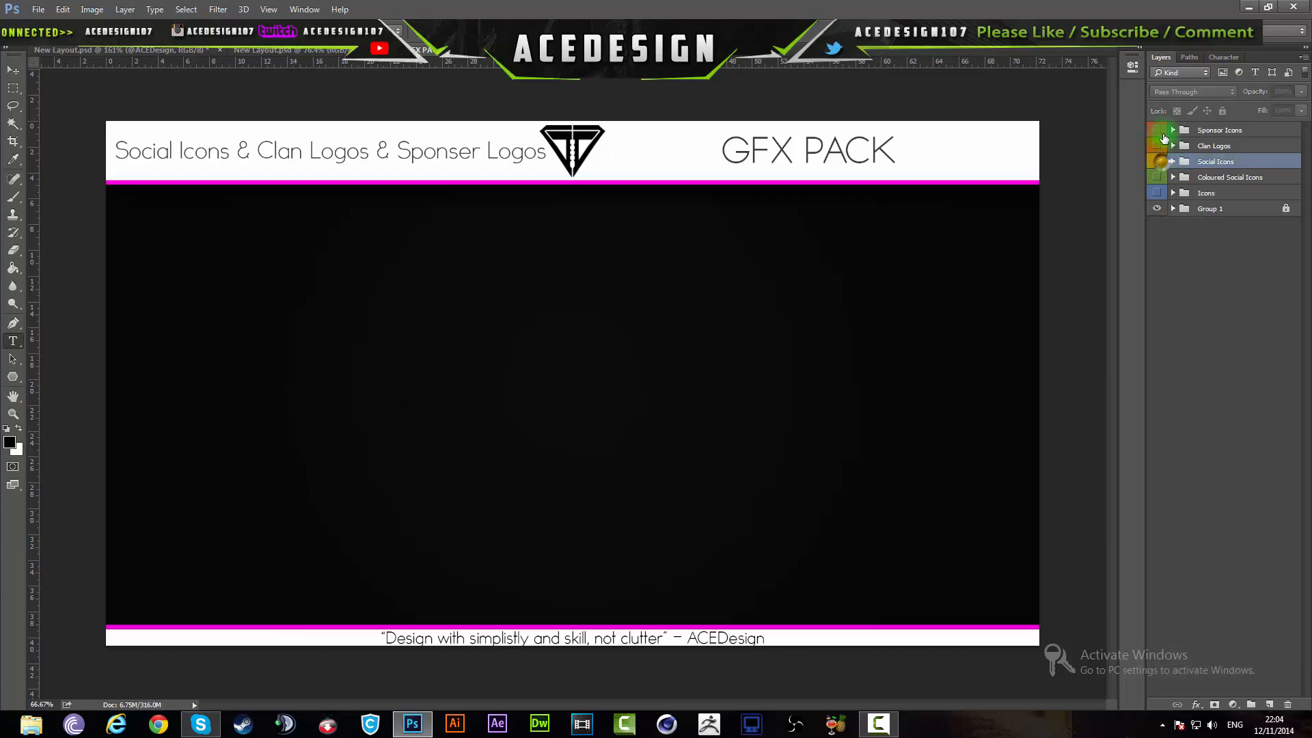
{"action": "left_click", "coordinate": [1156, 129]}
{"action": "left_click", "coordinate": [1171, 129]}
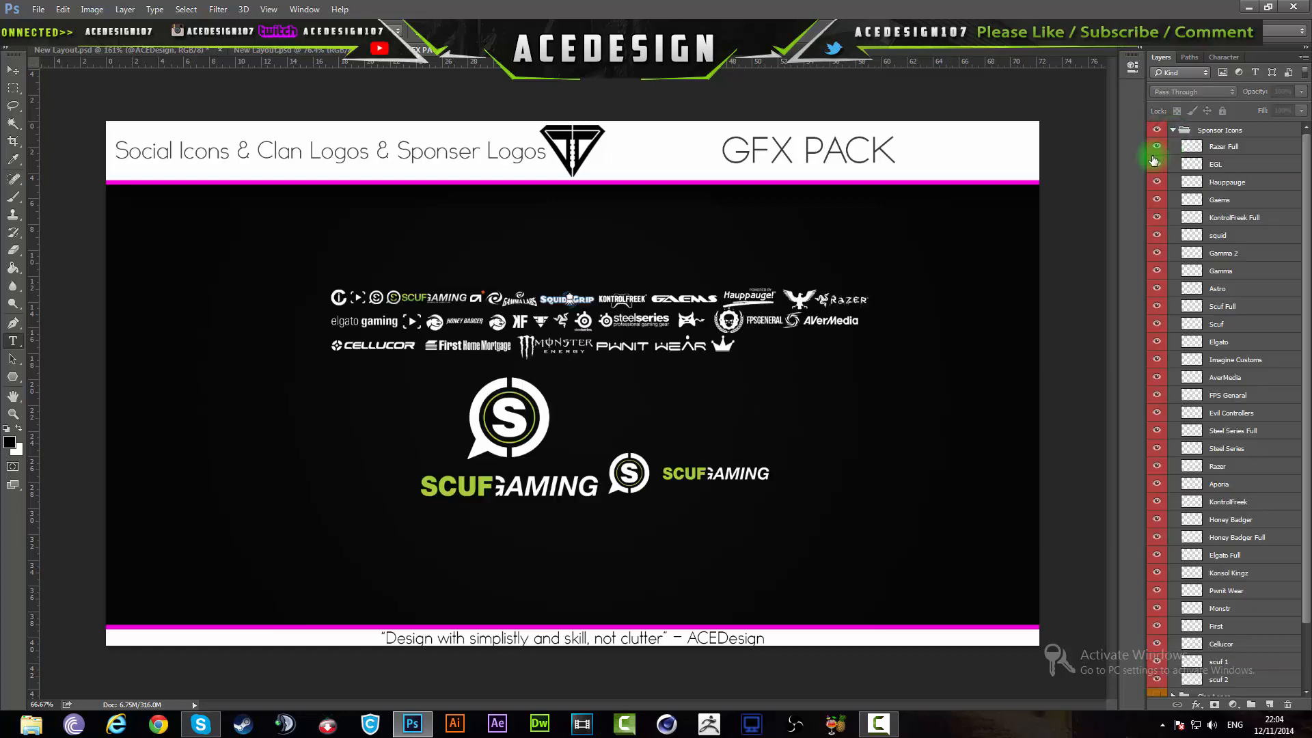
Examine the sponsor logos, toggling individual layers such as Gaems, scuf 1, scuf 2 and Pwnit Wear to identify them
{"action": "scroll", "coordinate": [747, 346], "scroll_direction": "up", "scroll_amount": 5}
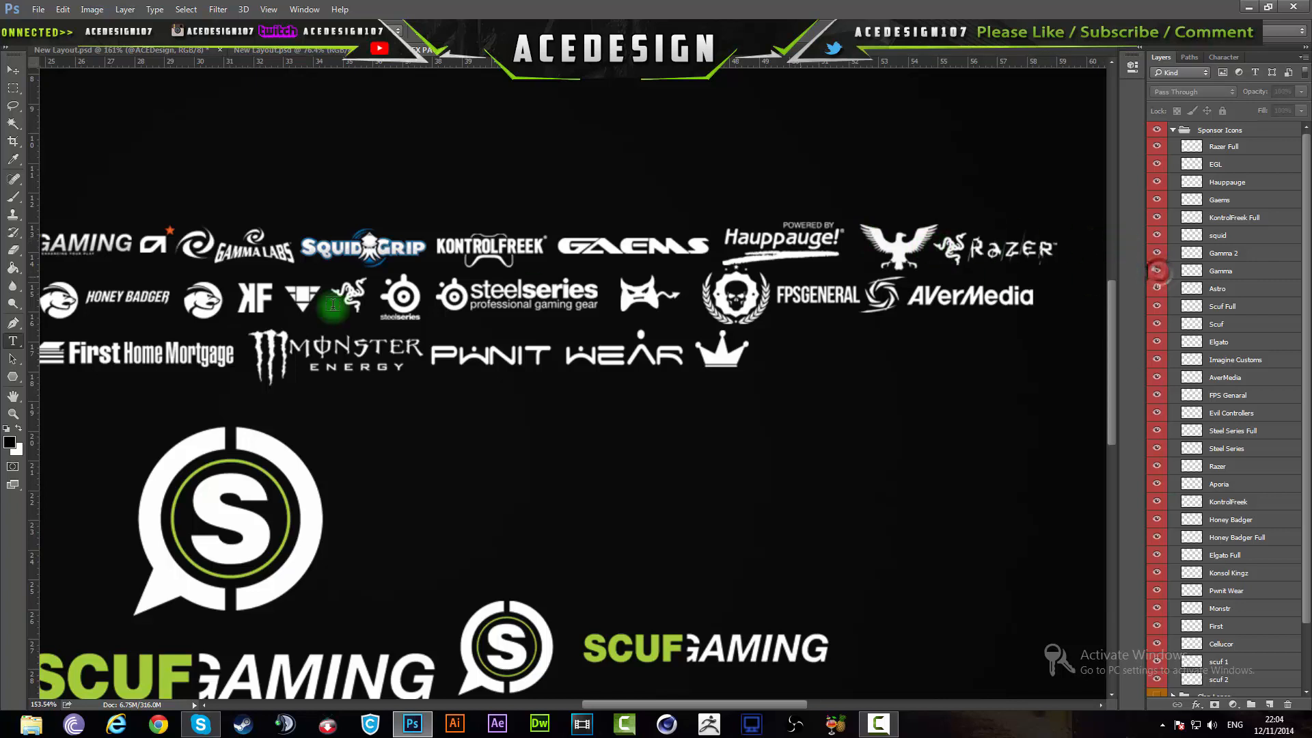
{"action": "scroll", "coordinate": [301, 304], "scroll_direction": "down", "scroll_amount": 2}
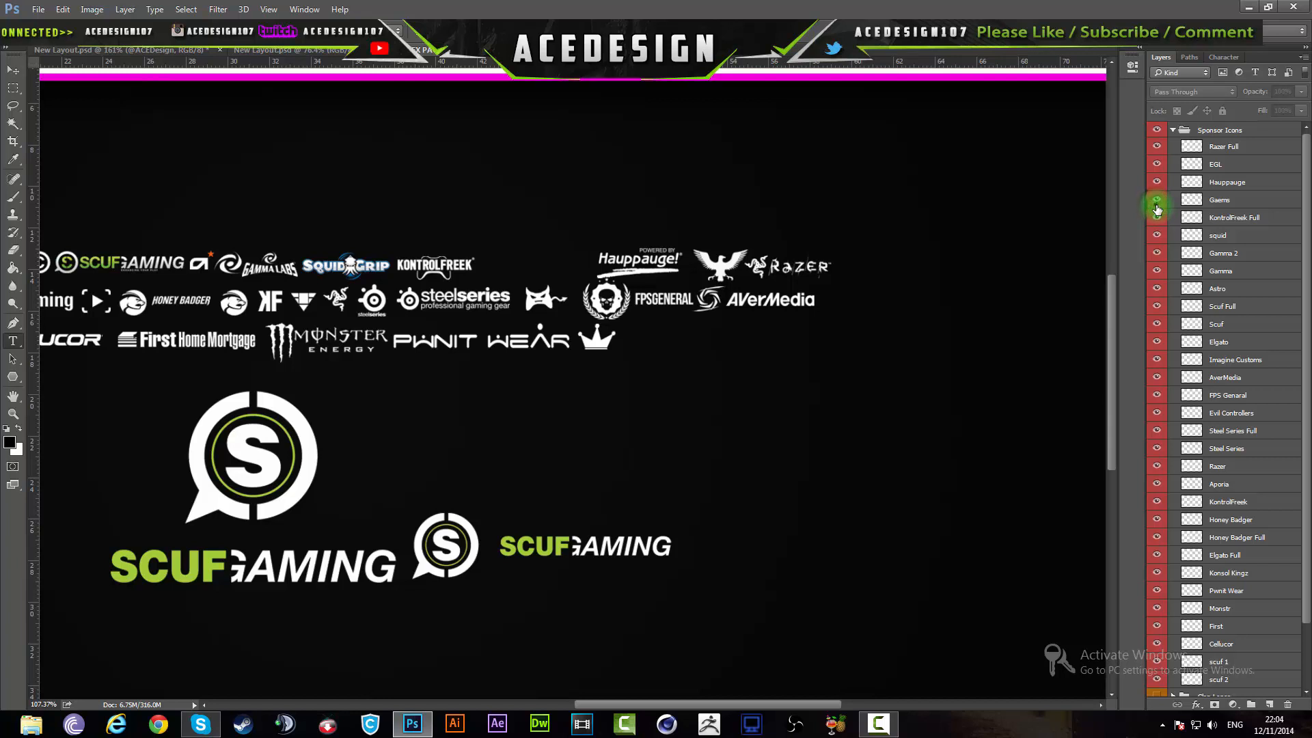
{"action": "left_click", "coordinate": [1156, 205]}
{"action": "left_click", "coordinate": [1157, 304]}
{"action": "left_click", "coordinate": [1156, 305]}
{"action": "scroll", "coordinate": [1178, 608], "scroll_direction": "down", "scroll_amount": 3}
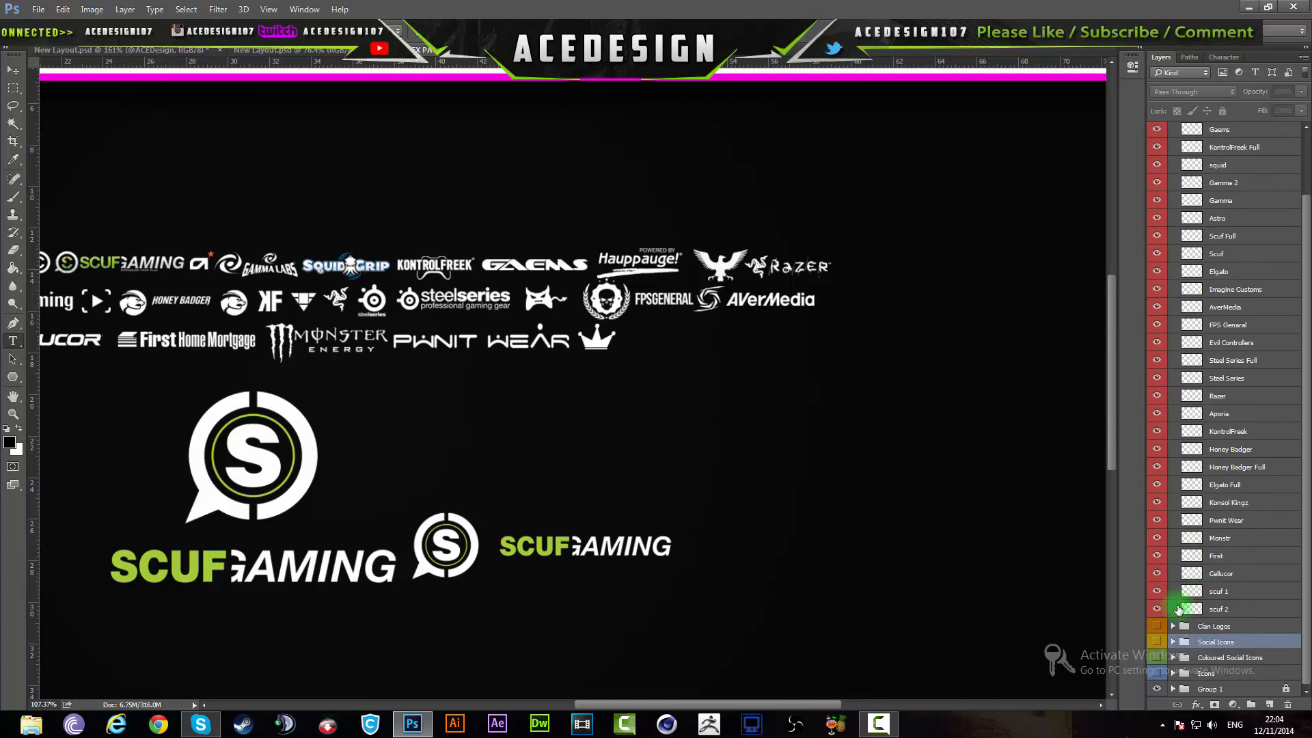
{"action": "left_click", "coordinate": [1153, 608]}
{"action": "left_click", "coordinate": [1155, 608]}
{"action": "left_click", "coordinate": [1155, 591]}
{"action": "left_click", "coordinate": [1155, 591]}
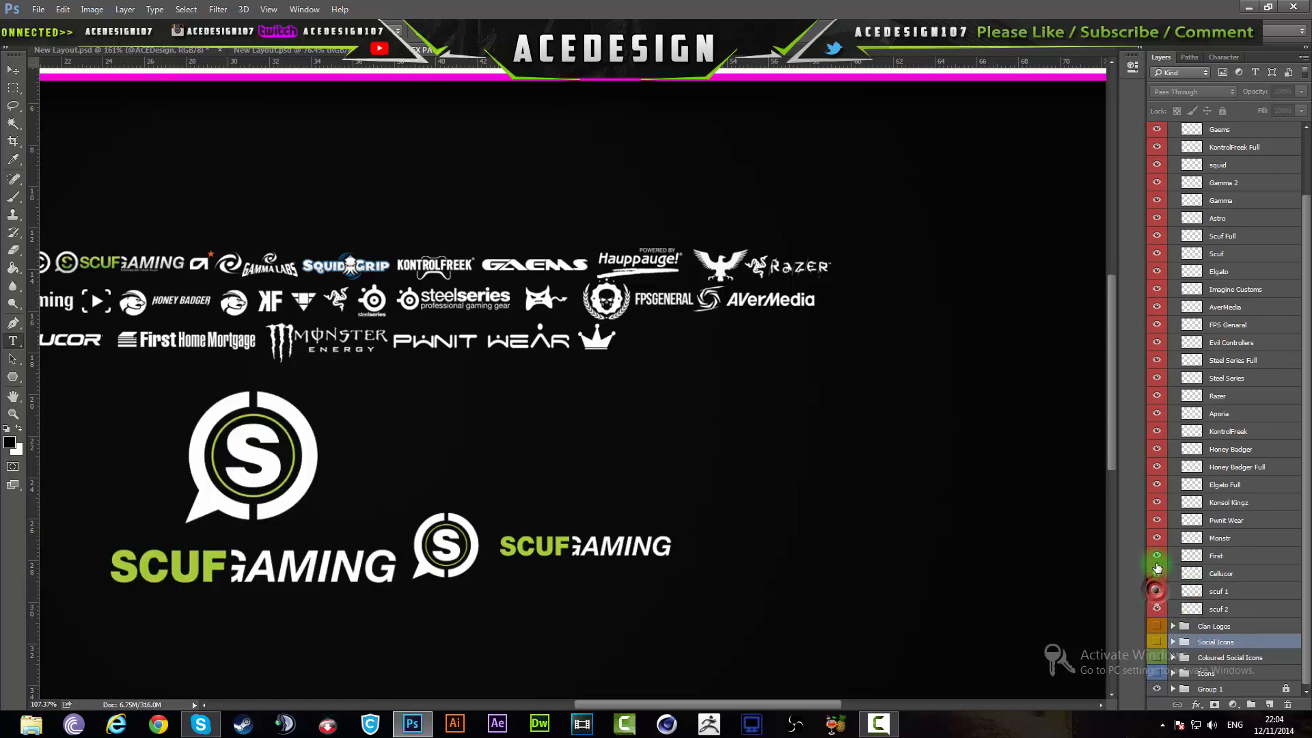
{"action": "left_click", "coordinate": [1157, 557]}
{"action": "left_click", "coordinate": [1156, 560]}
{"action": "left_click", "coordinate": [1154, 575]}
{"action": "left_click", "coordinate": [1156, 520]}
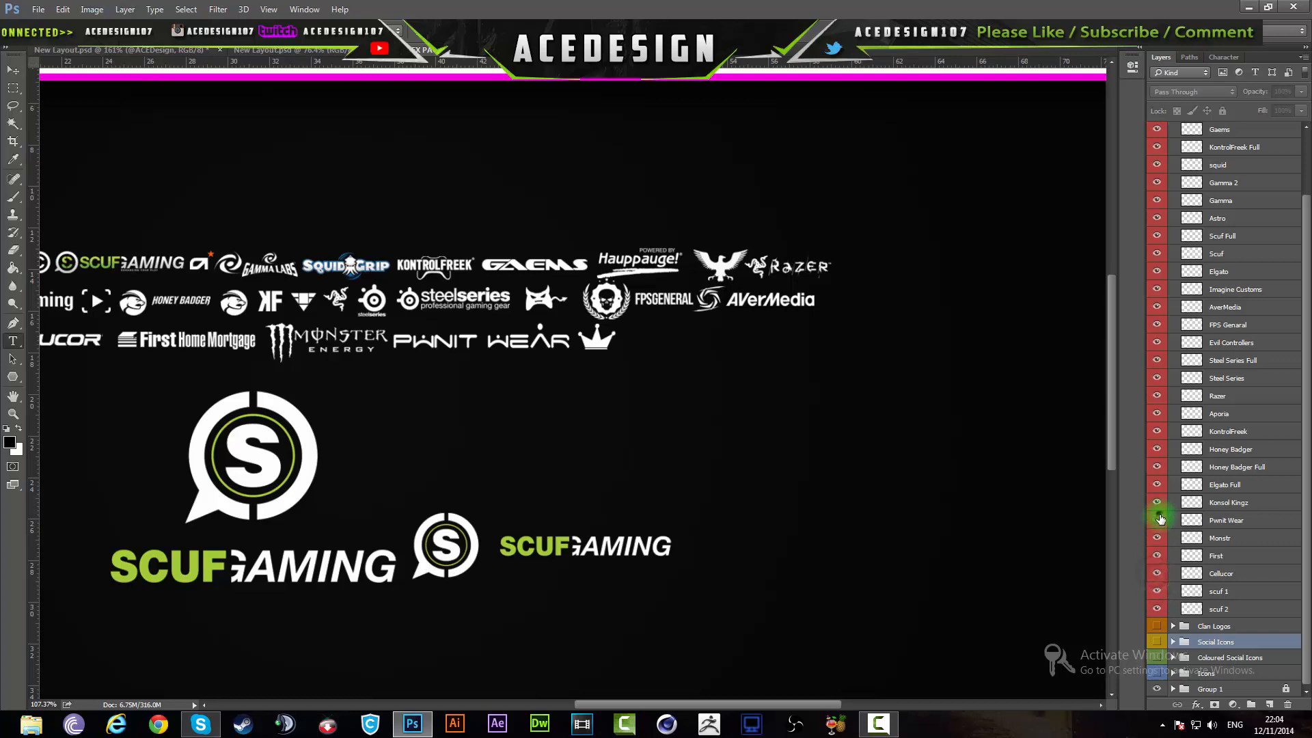
{"action": "left_click", "coordinate": [1156, 520]}
{"action": "left_click", "coordinate": [885, 725]}
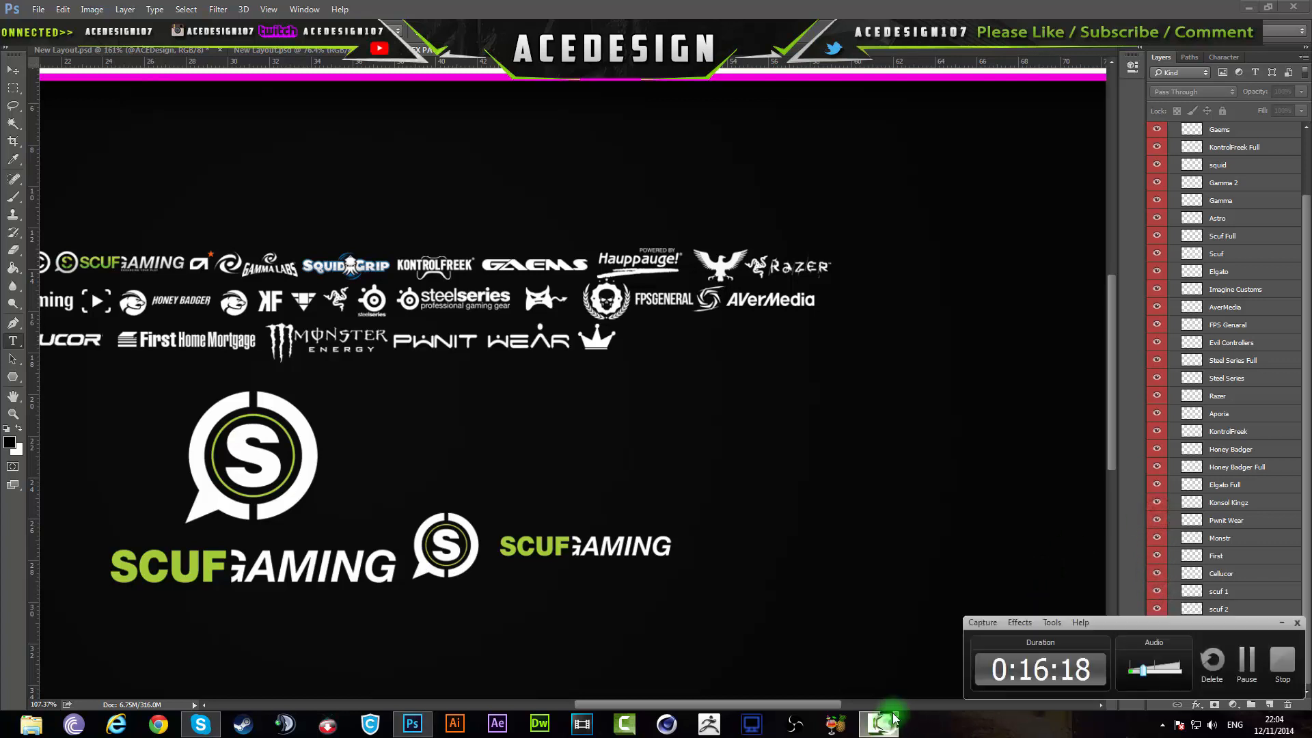
{"action": "left_click", "coordinate": [1244, 668]}
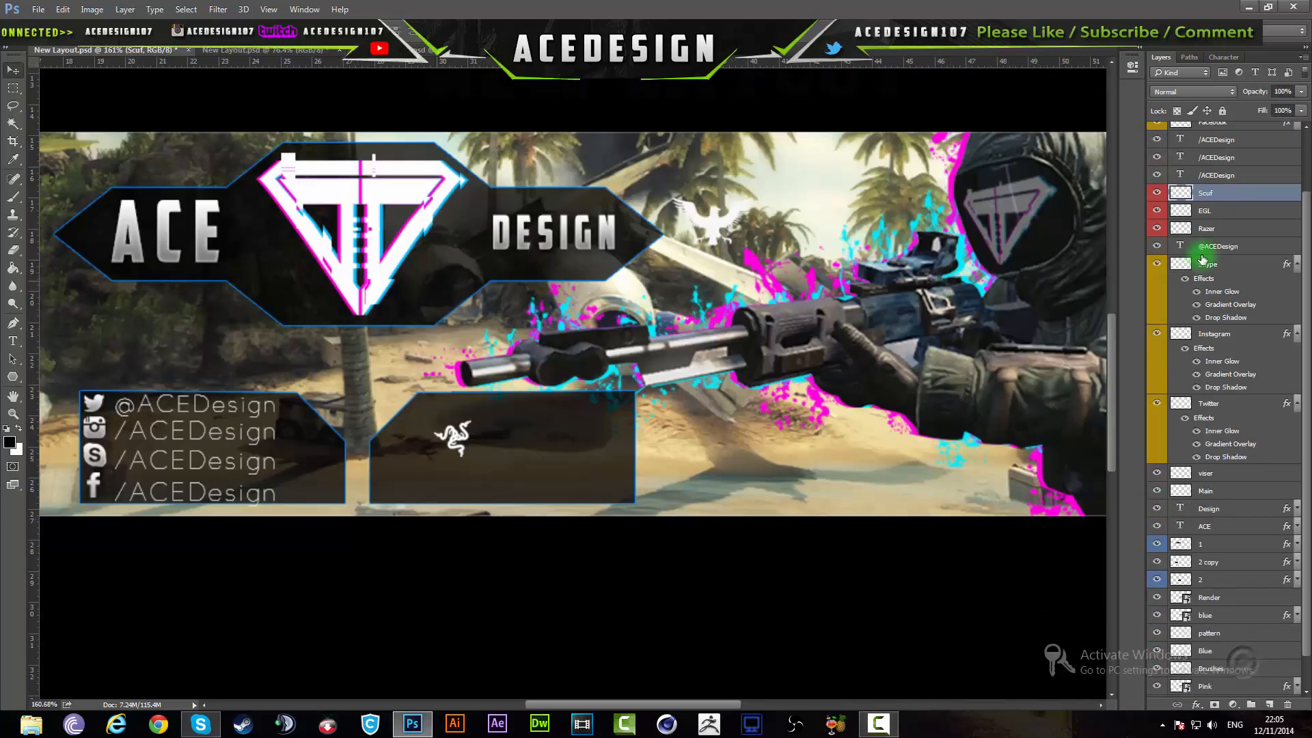
Move the sponsor logos away from the gun, and place the Razer logo inside the sponsors box's near end
{"action": "left_click", "coordinate": [1267, 227]}
{"action": "left_click", "coordinate": [1262, 193], "text": "shift"}
{"action": "left_click_drag", "start_coordinate": [801, 404], "coordinate": [555, 372]}
{"action": "left_click", "coordinate": [1264, 228]}
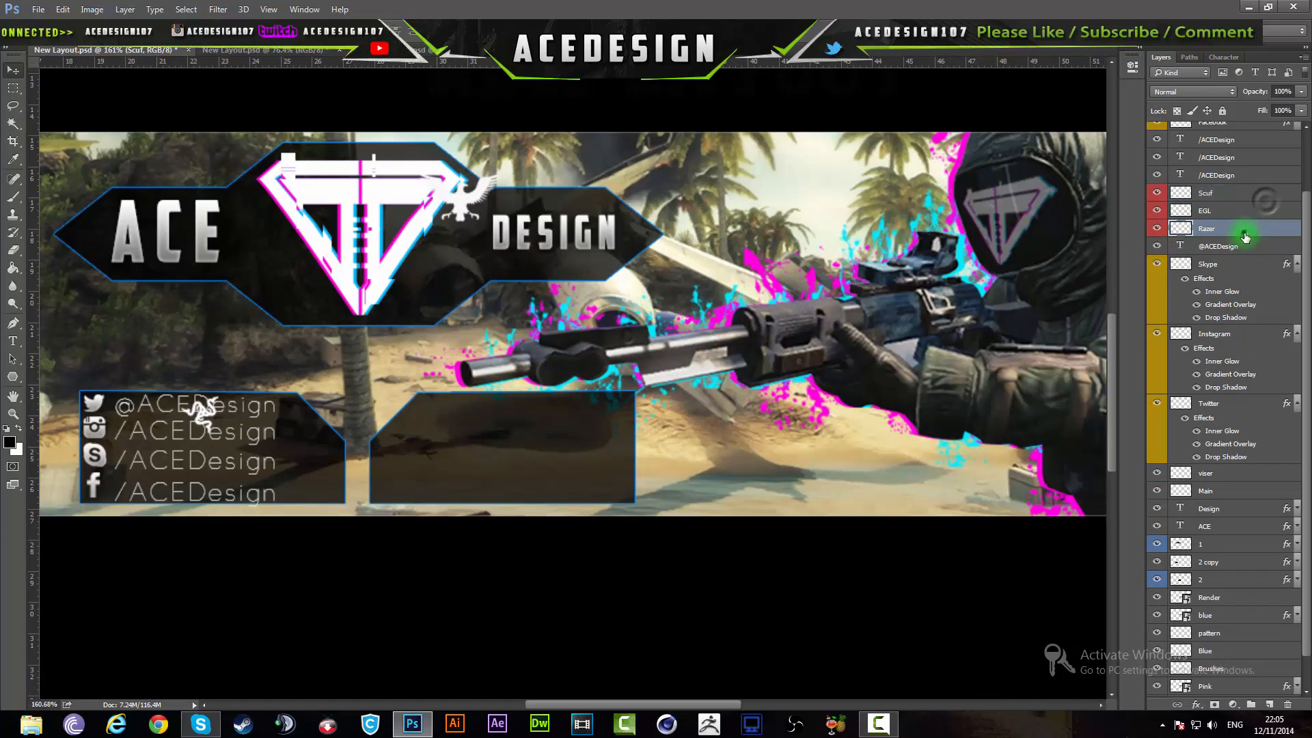
{"action": "left_click_drag", "start_coordinate": [355, 437], "coordinate": [589, 465]}
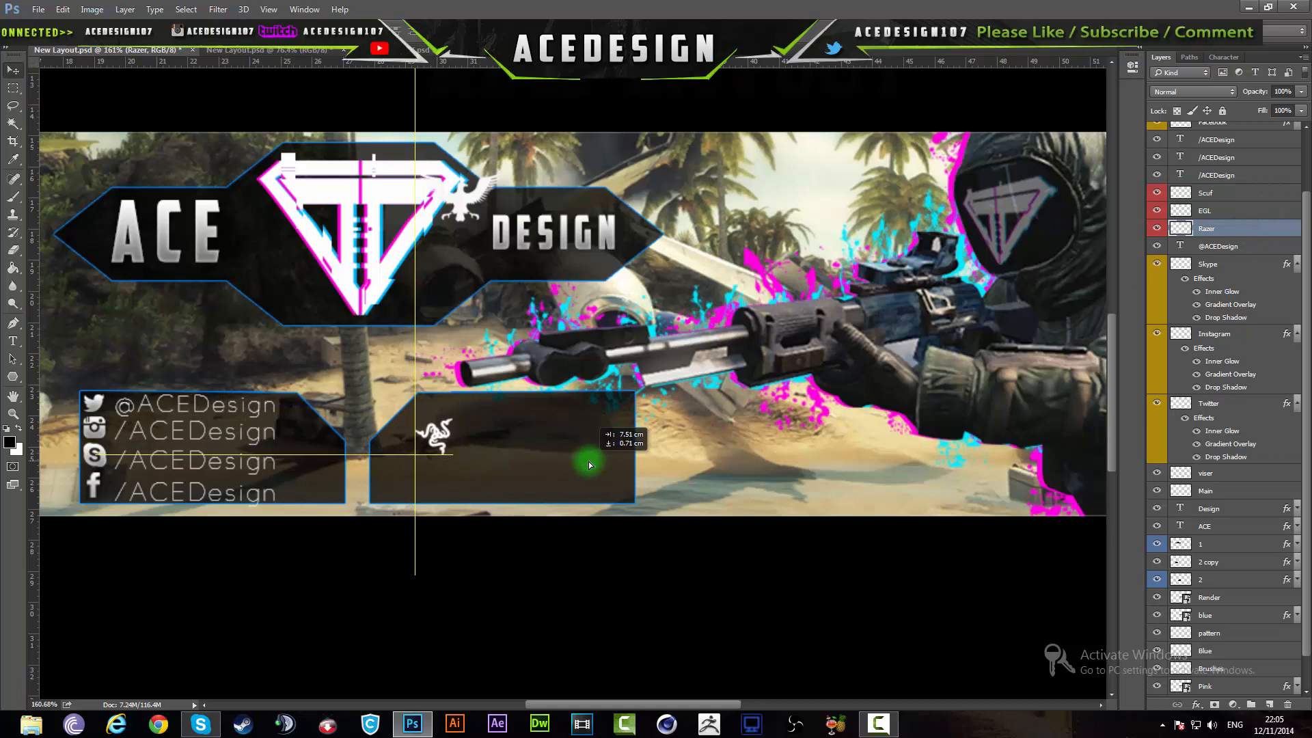
Place the EGL eagle and Scuf logos in a row beside the Razer logo in the sponsors box
{"action": "left_click", "coordinate": [1271, 210]}
{"action": "left_click_drag", "start_coordinate": [706, 411], "coordinate": [742, 642]}
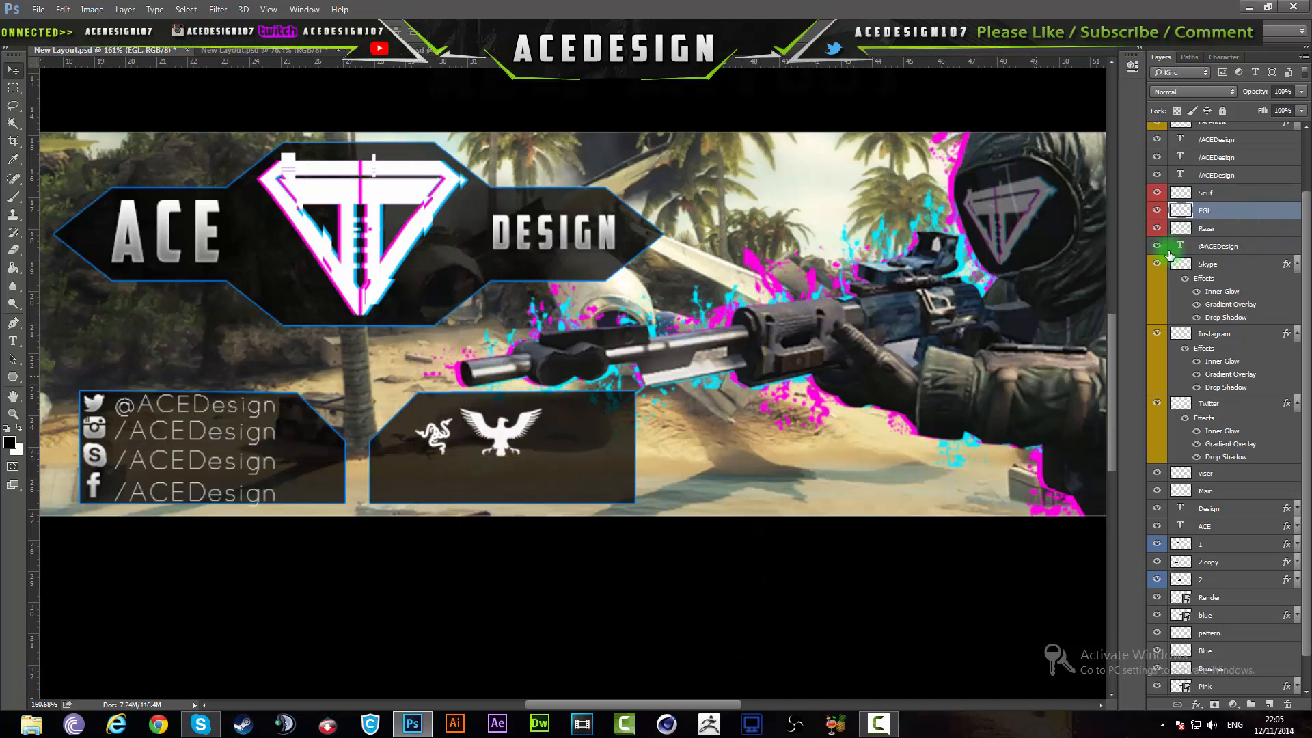
{"action": "left_click", "coordinate": [1257, 195]}
{"action": "left_click_drag", "start_coordinate": [737, 275], "coordinate": [588, 425]}
Scale up the Scuf logo to match the height of the EGL eagle
{"action": "scroll", "coordinate": [605, 469], "scroll_direction": "down", "scroll_amount": 5}
{"action": "scroll", "coordinate": [521, 423], "scroll_direction": "up", "scroll_amount": 9}
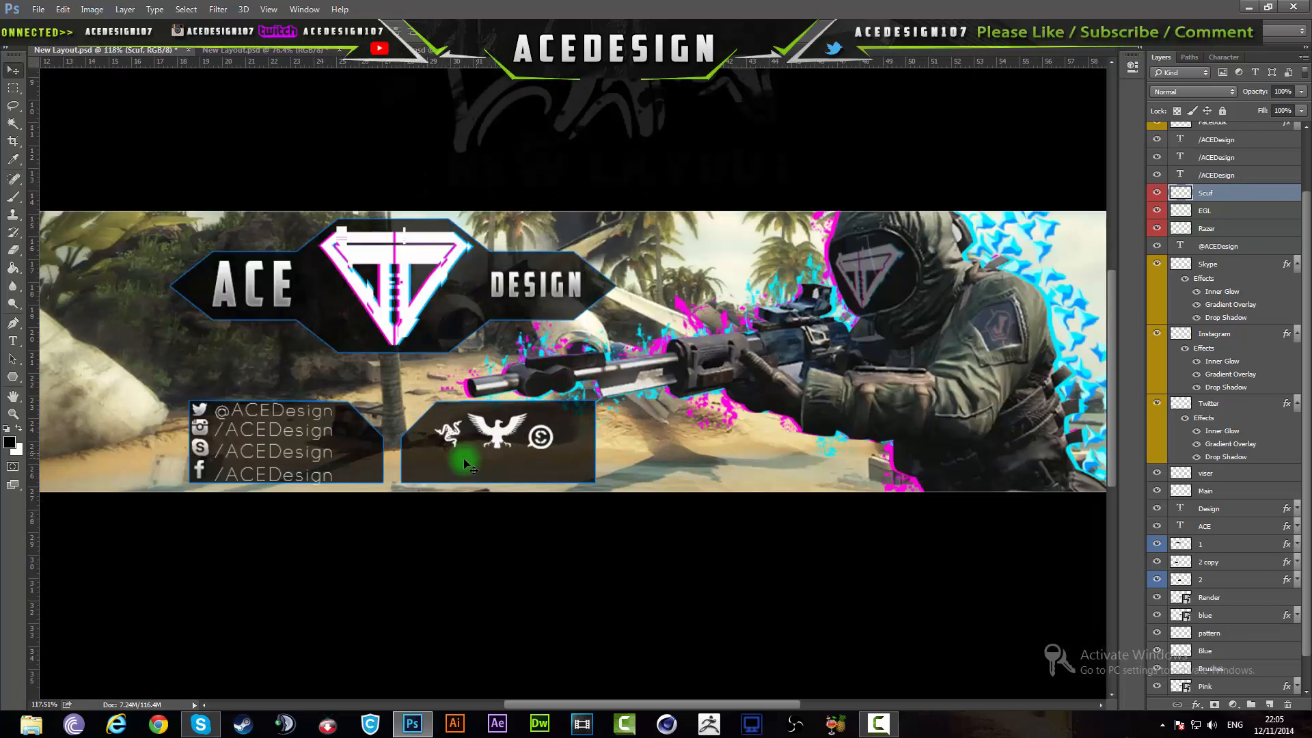
{"action": "key", "text": "ctrl+t"}
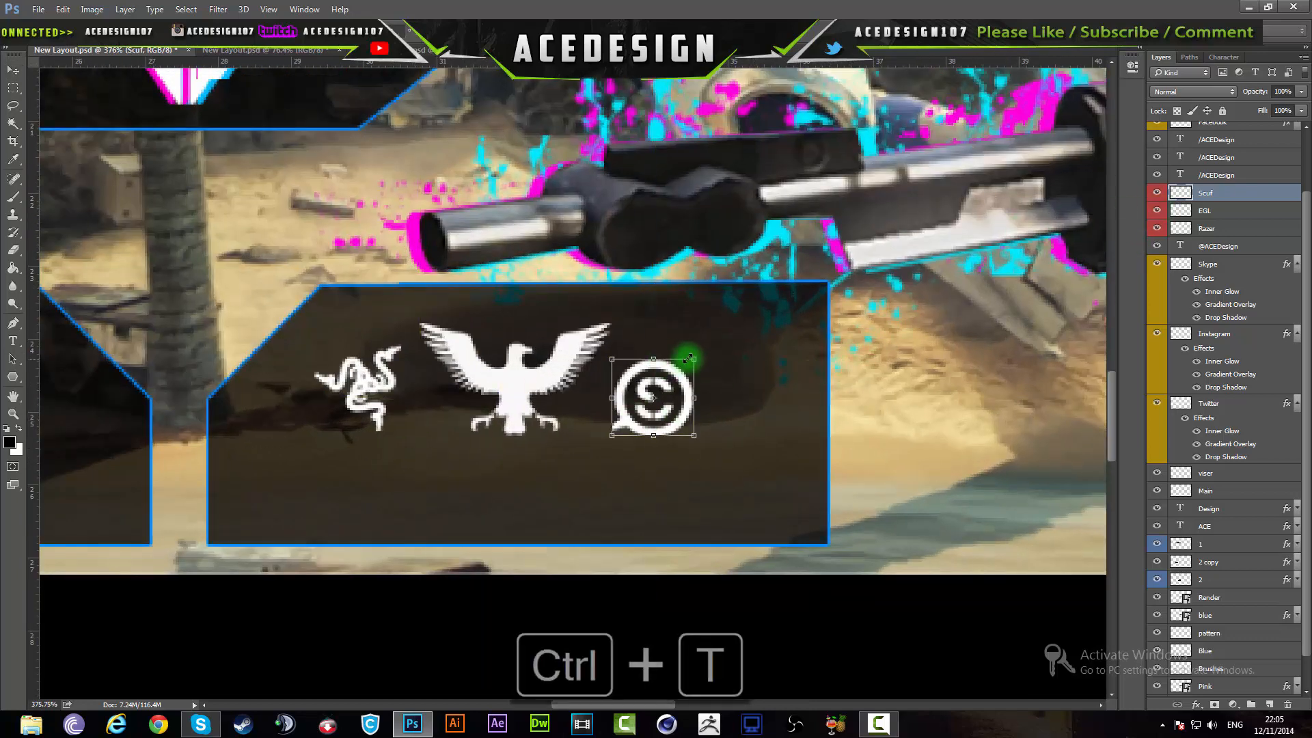
{"action": "left_click_drag", "start_coordinate": [689, 355], "coordinate": [730, 325]}
{"action": "key", "text": "Return"}
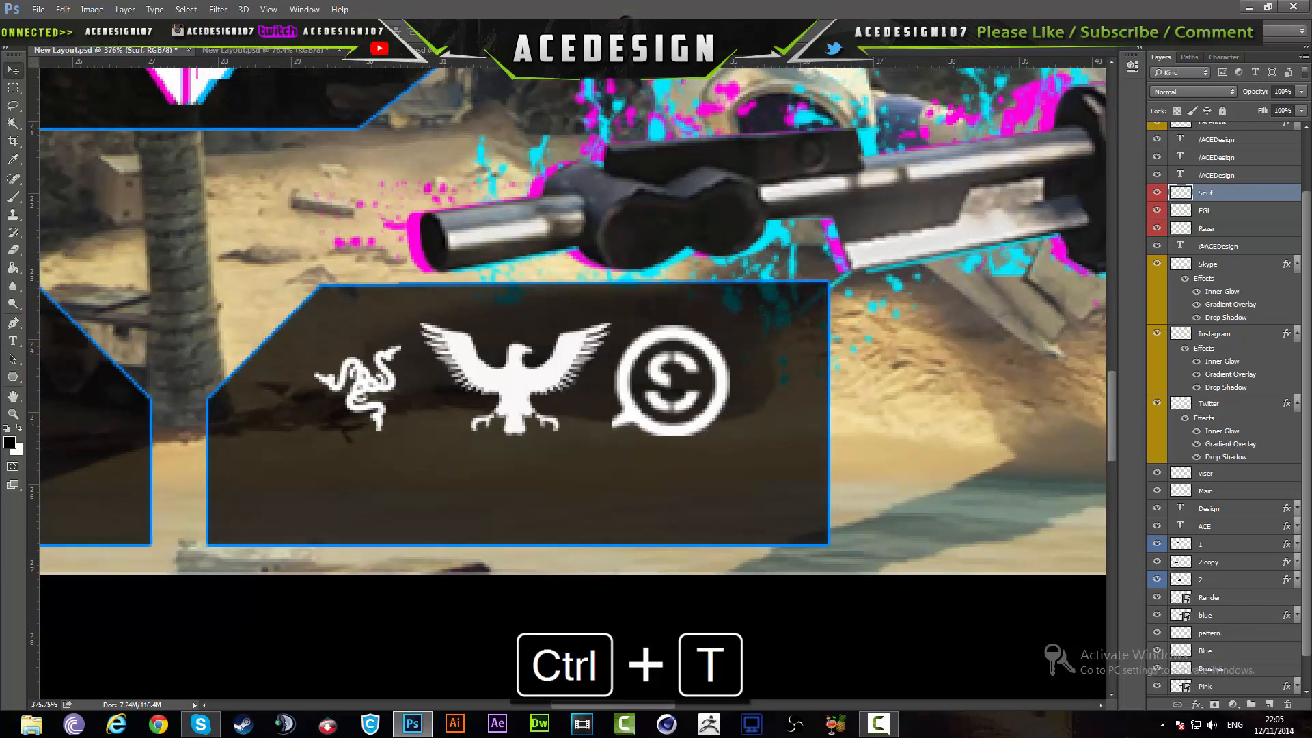
Scale up the Razer logo to match the height of the EGL eagle
{"action": "left_click", "coordinate": [1257, 209]}
{"action": "key", "text": "ctrl+t"}
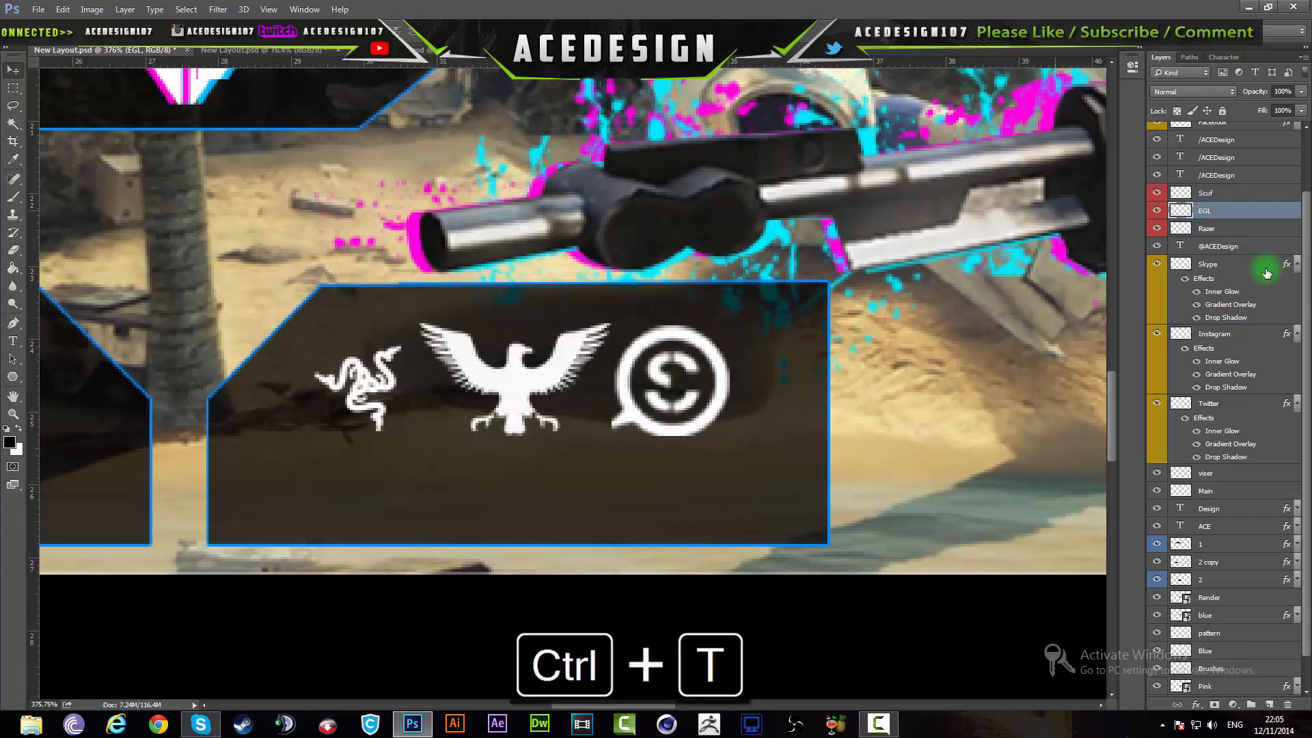
{"action": "left_click", "coordinate": [1257, 229]}
{"action": "key", "text": "ctrl+t"}
{"action": "mouse_move", "coordinate": [314, 342]}
{"action": "left_mouse_down"}
{"action": "mouse_move", "coordinate": [269, 294]}
{"action": "mouse_move", "coordinate": [315, 346]}
{"action": "left_mouse_up"}
{"action": "key", "text": "Return"}
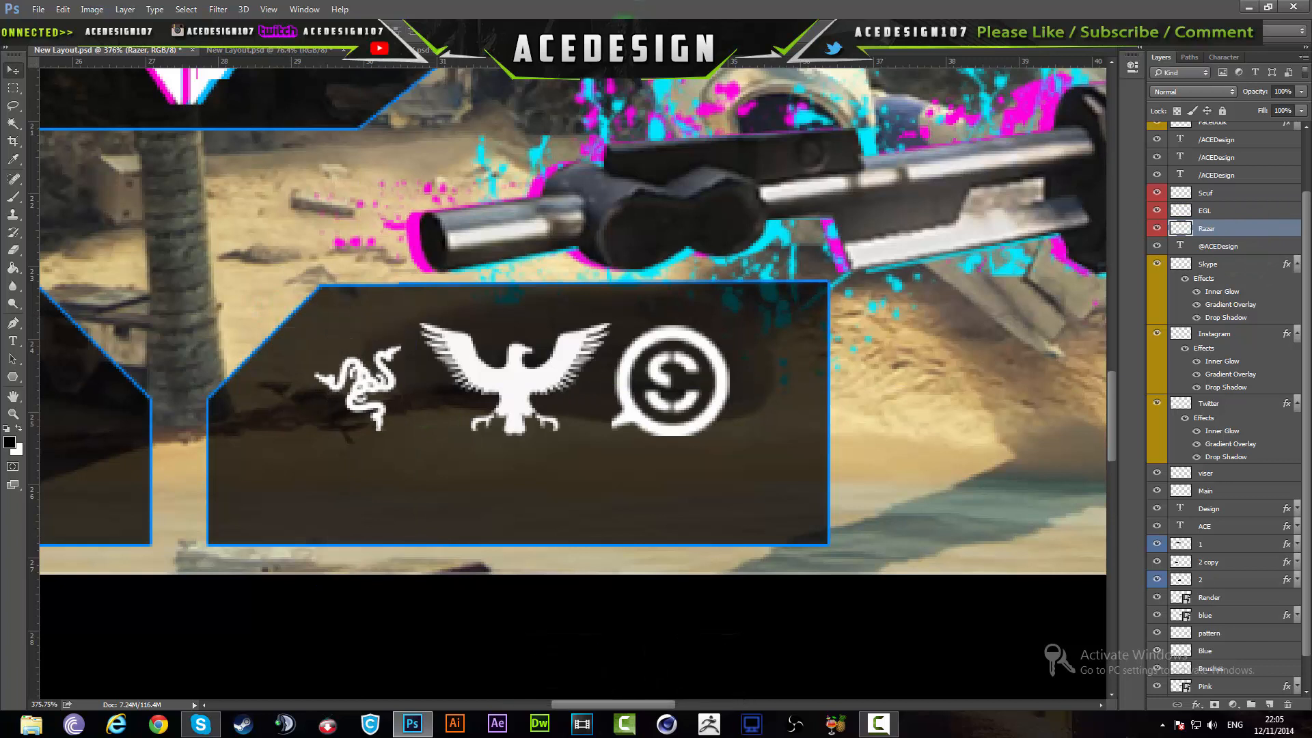
{"action": "left_click_drag", "start_coordinate": [448, 418], "coordinate": [450, 424]}
{"action": "left_click_drag", "start_coordinate": [314, 340], "coordinate": [348, 297]}
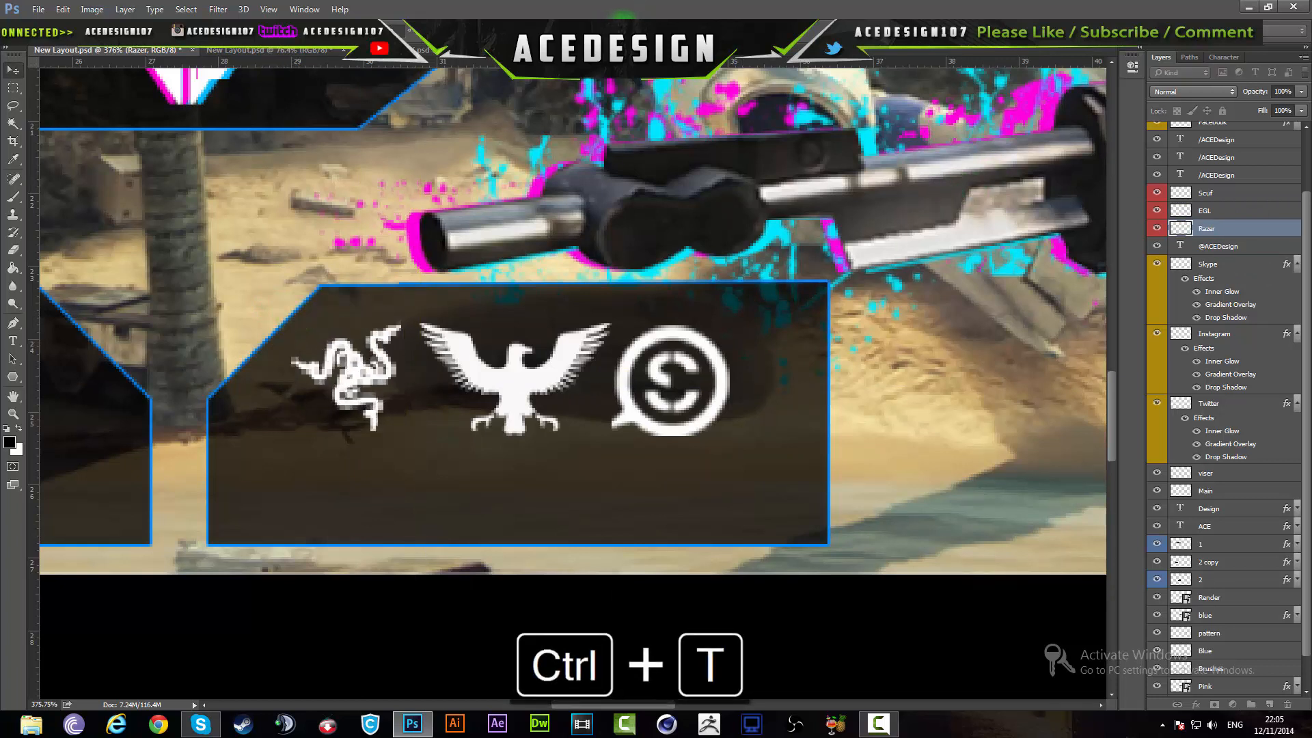
Move the Scuf, EGL and Razer logos together towards the middle of the sponsors box
{"action": "left_click", "coordinate": [1261, 192], "text": "shift"}
{"action": "key", "text": "ctrl+t"}
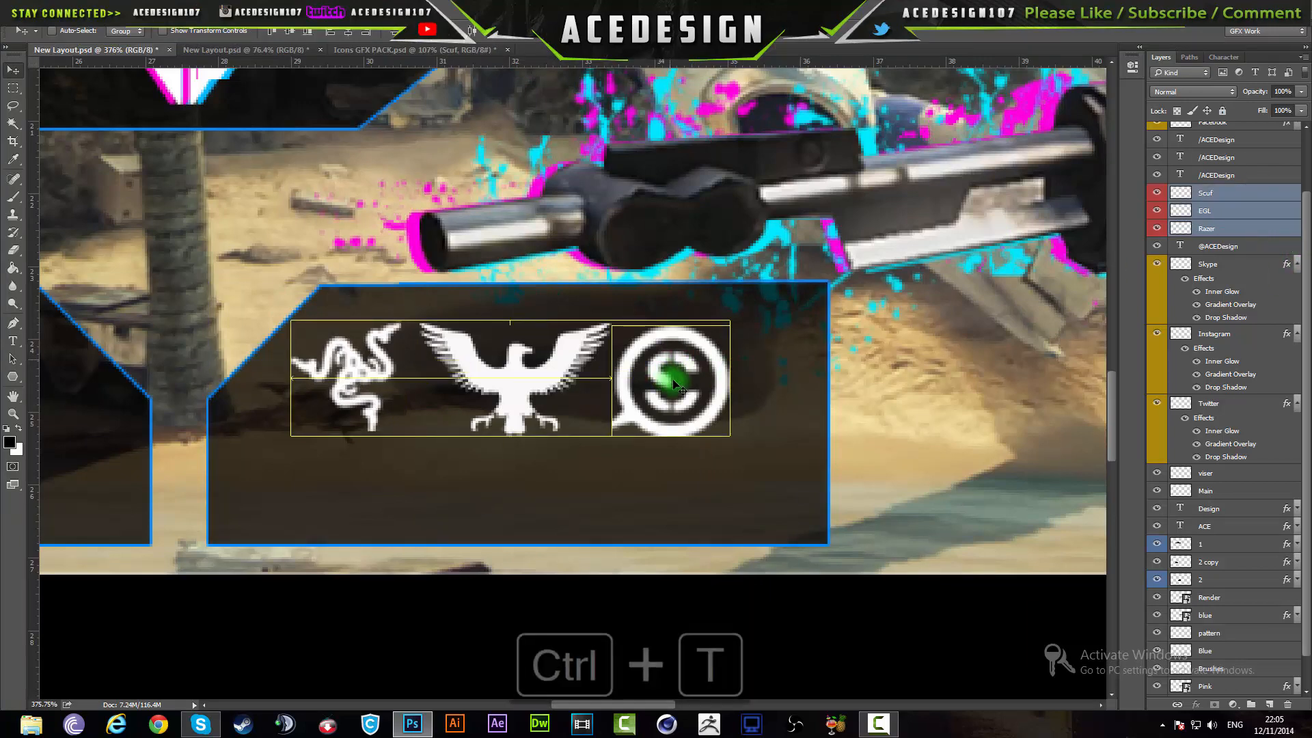
{"action": "left_click_drag", "start_coordinate": [672, 378], "coordinate": [693, 415]}
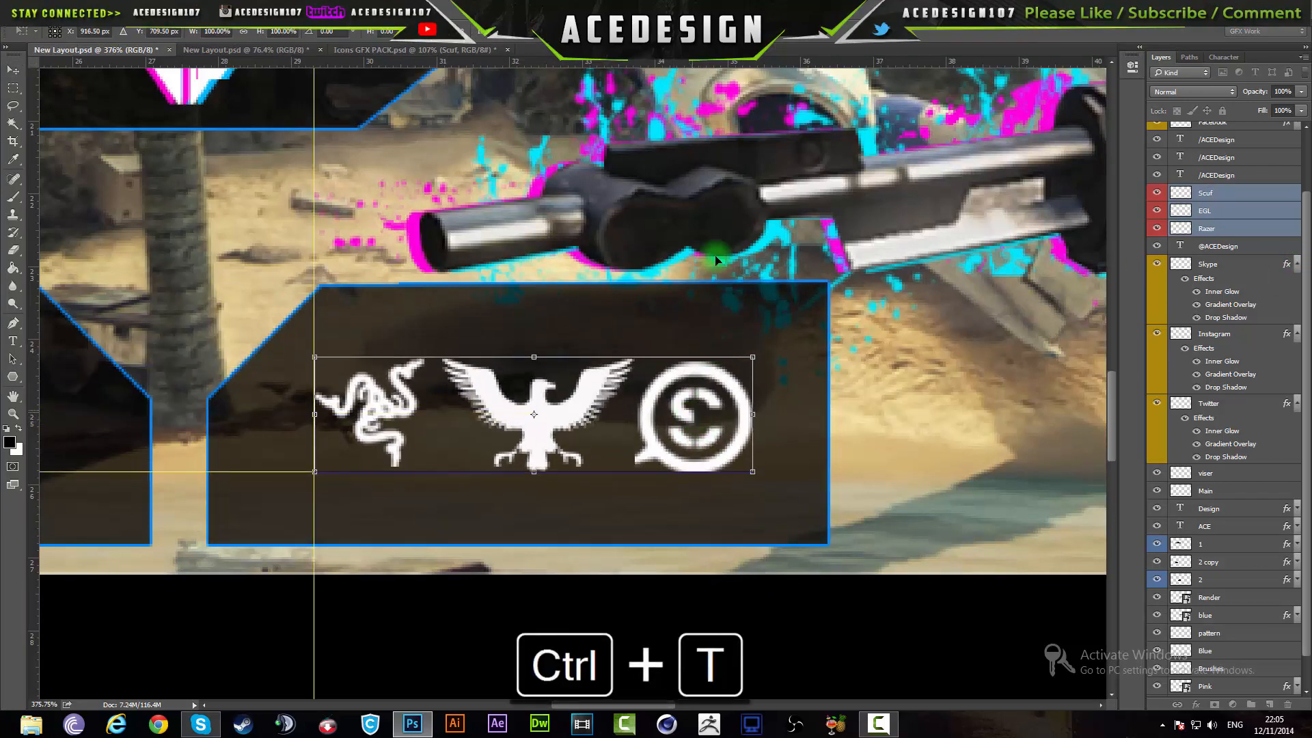
{"action": "key", "text": "Return"}
Scale the three sponsor logos together down to about 87% and keep them centred in the box
{"action": "scroll", "coordinate": [628, 395], "scroll_direction": "down", "scroll_amount": 6}
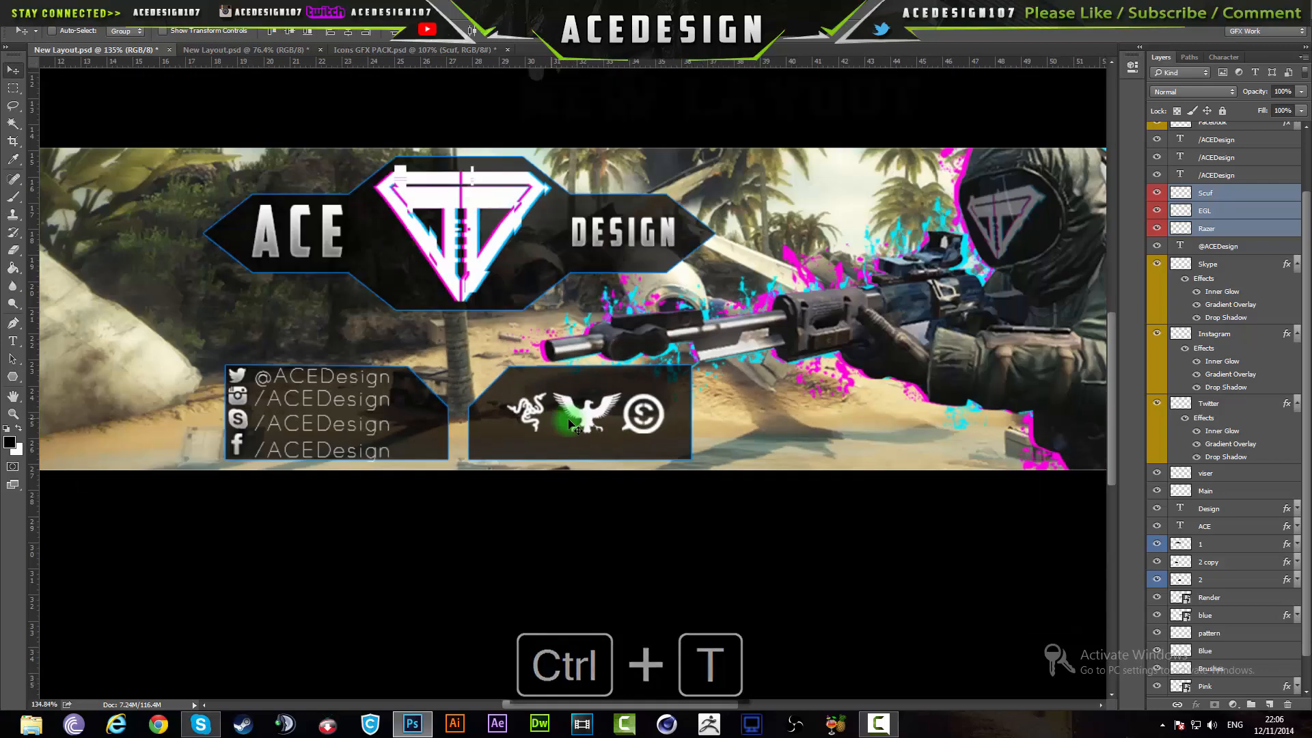
{"action": "scroll", "coordinate": [540, 449], "scroll_direction": "down", "scroll_amount": 2}
{"action": "scroll", "coordinate": [541, 451], "scroll_direction": "up", "scroll_amount": 6}
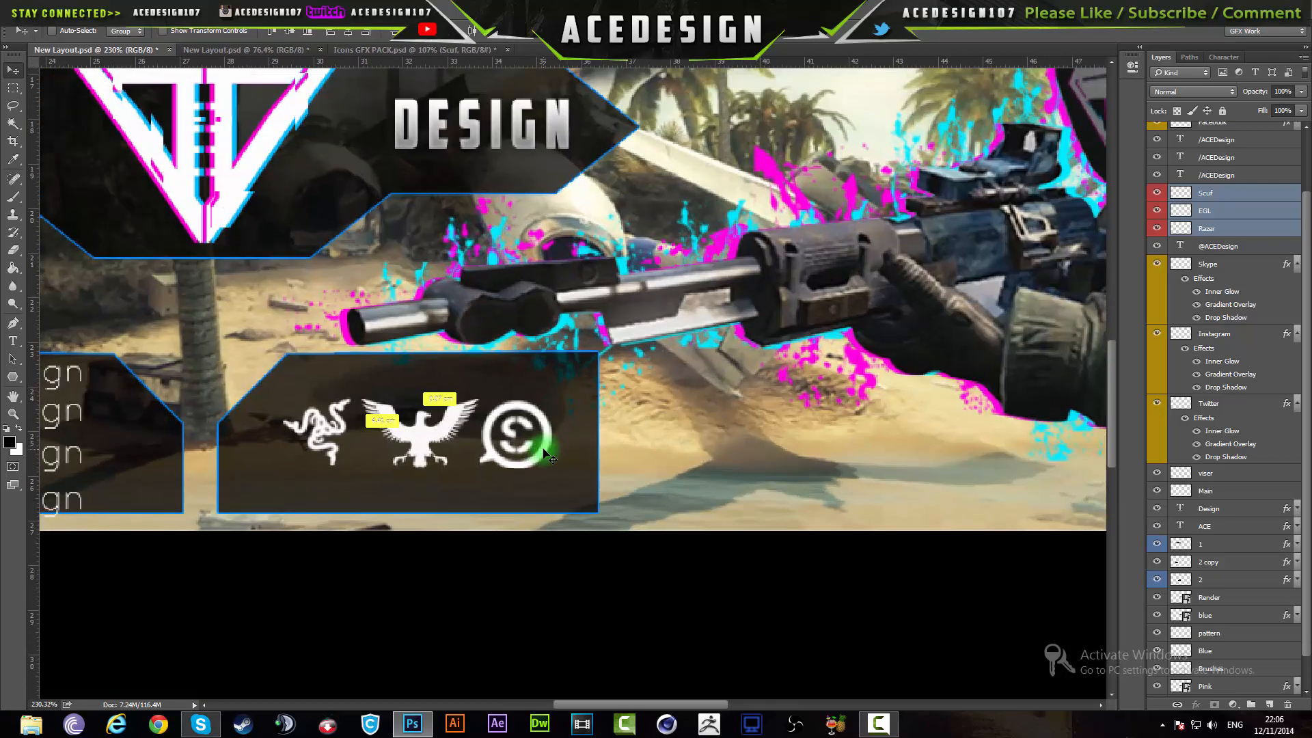
{"action": "key", "text": "ctrl+t"}
{"action": "left_click_drag", "start_coordinate": [551, 467], "coordinate": [506, 431]}
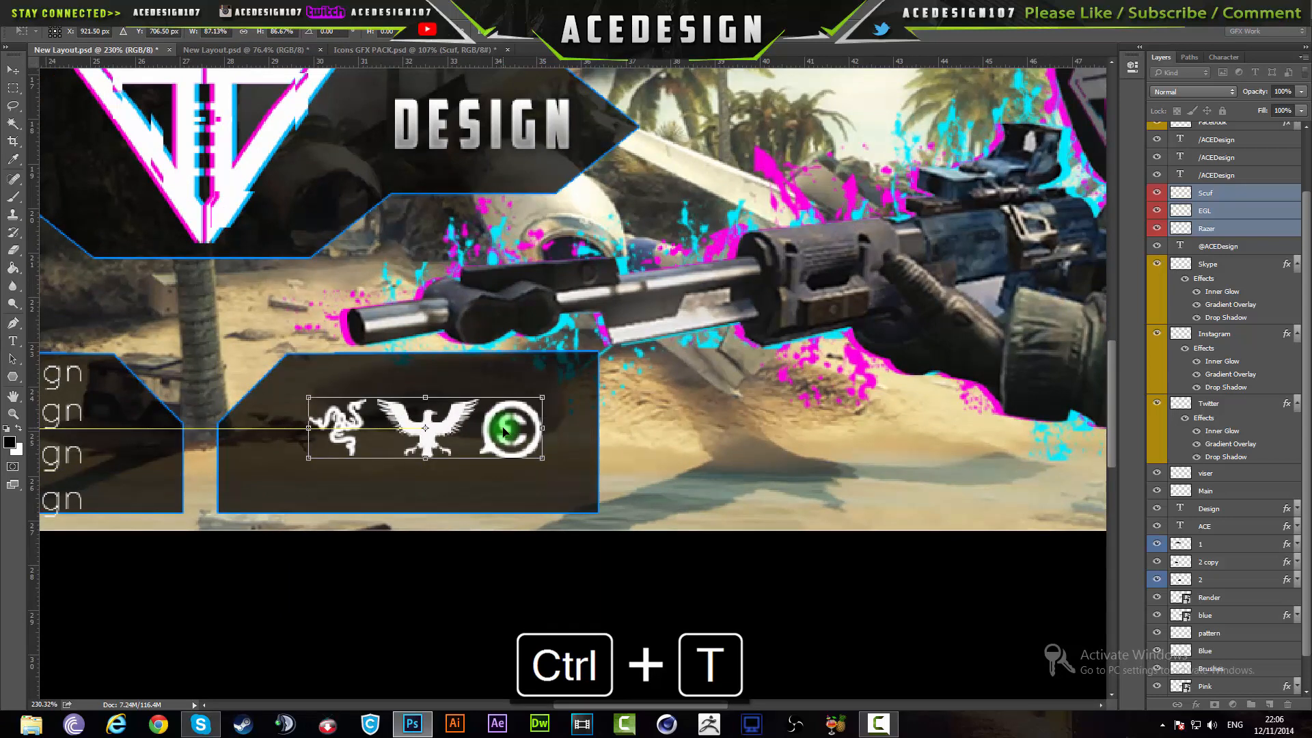
{"action": "key", "text": "ctrl+shift+Return"}
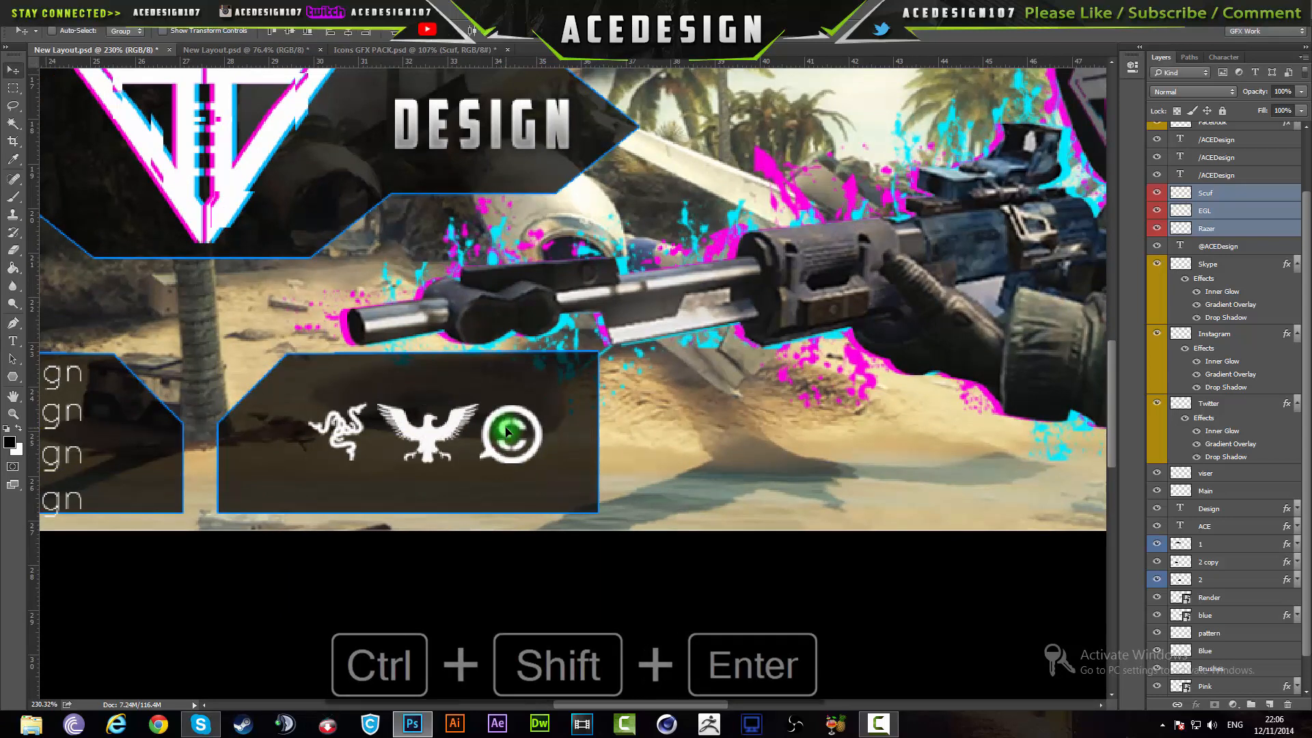
Add the text "Sponsors" just above the sponsors box
{"action": "scroll", "coordinate": [170, 380], "scroll_direction": "down", "scroll_amount": 5}
{"action": "scroll", "coordinate": [560, 459], "scroll_direction": "up", "scroll_amount": 3}
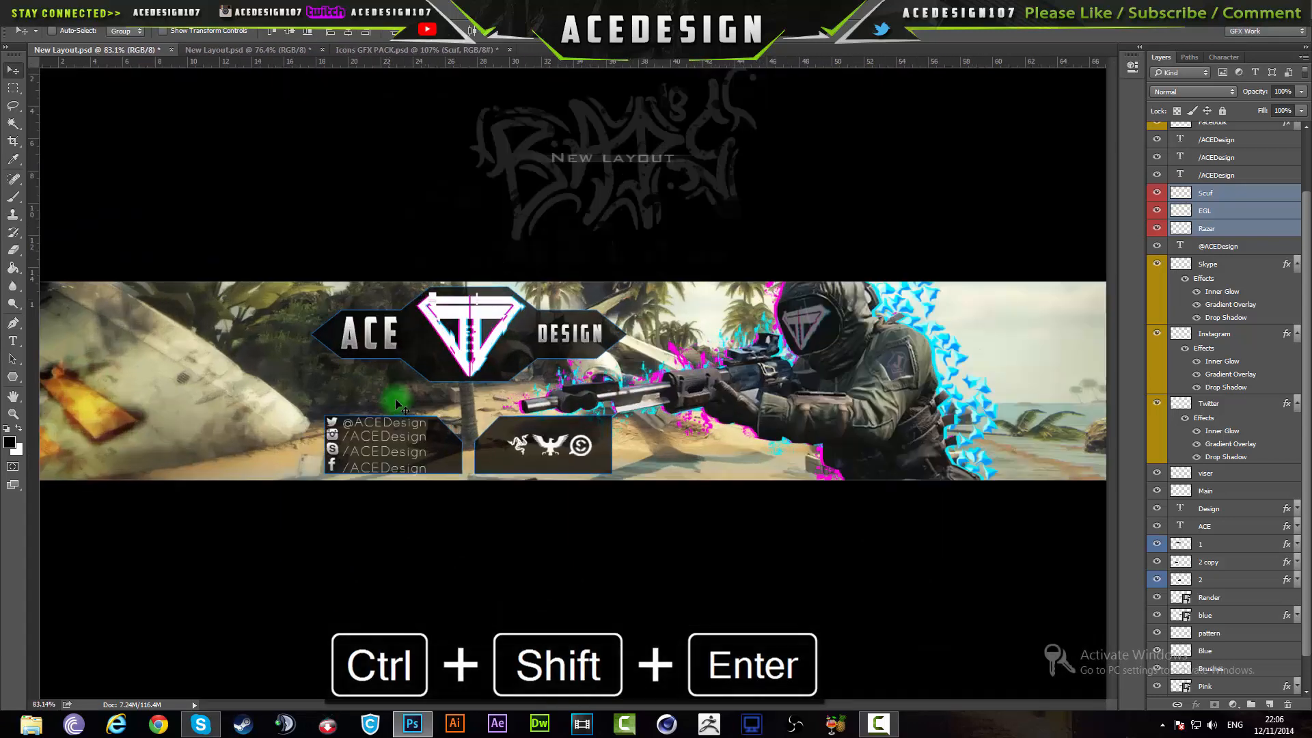
{"action": "scroll", "coordinate": [558, 454], "scroll_direction": "up", "scroll_amount": 2}
{"action": "left_click", "coordinate": [463, 339]}
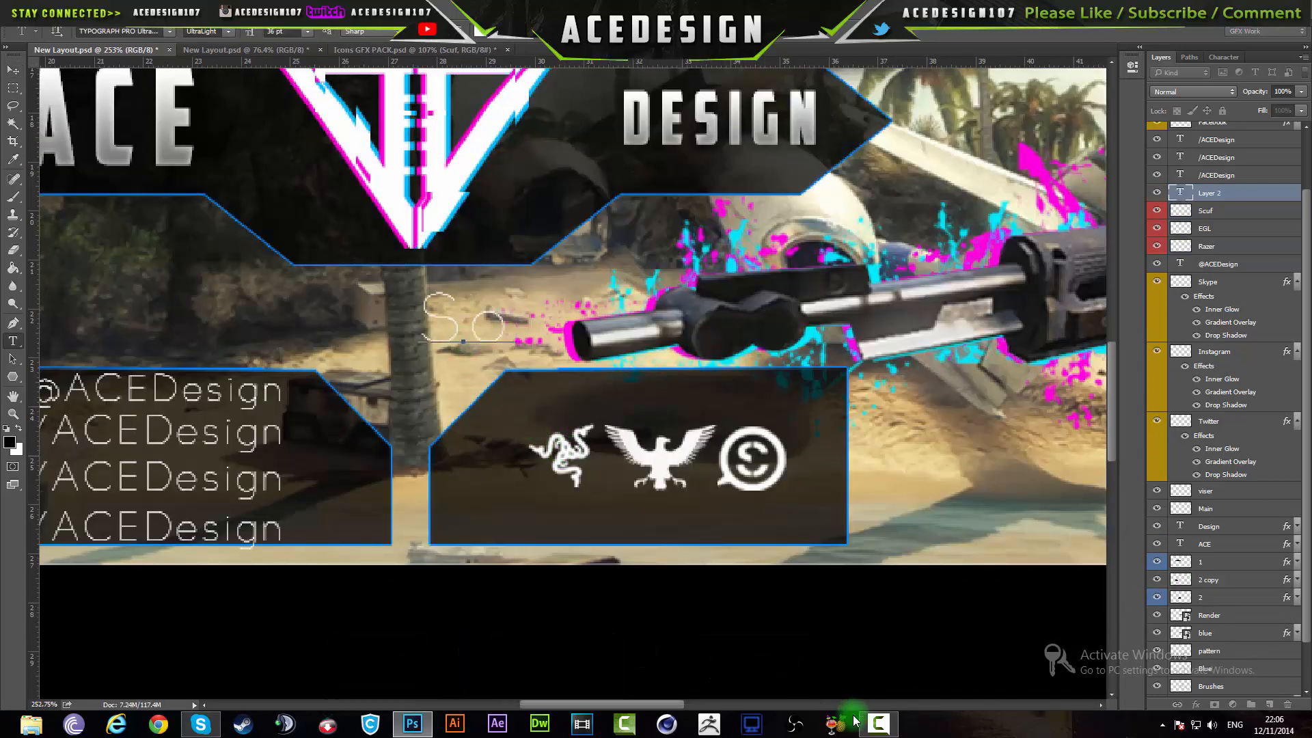
{"action": "left_click", "coordinate": [878, 724]}
{"action": "left_click", "coordinate": [1247, 663]}
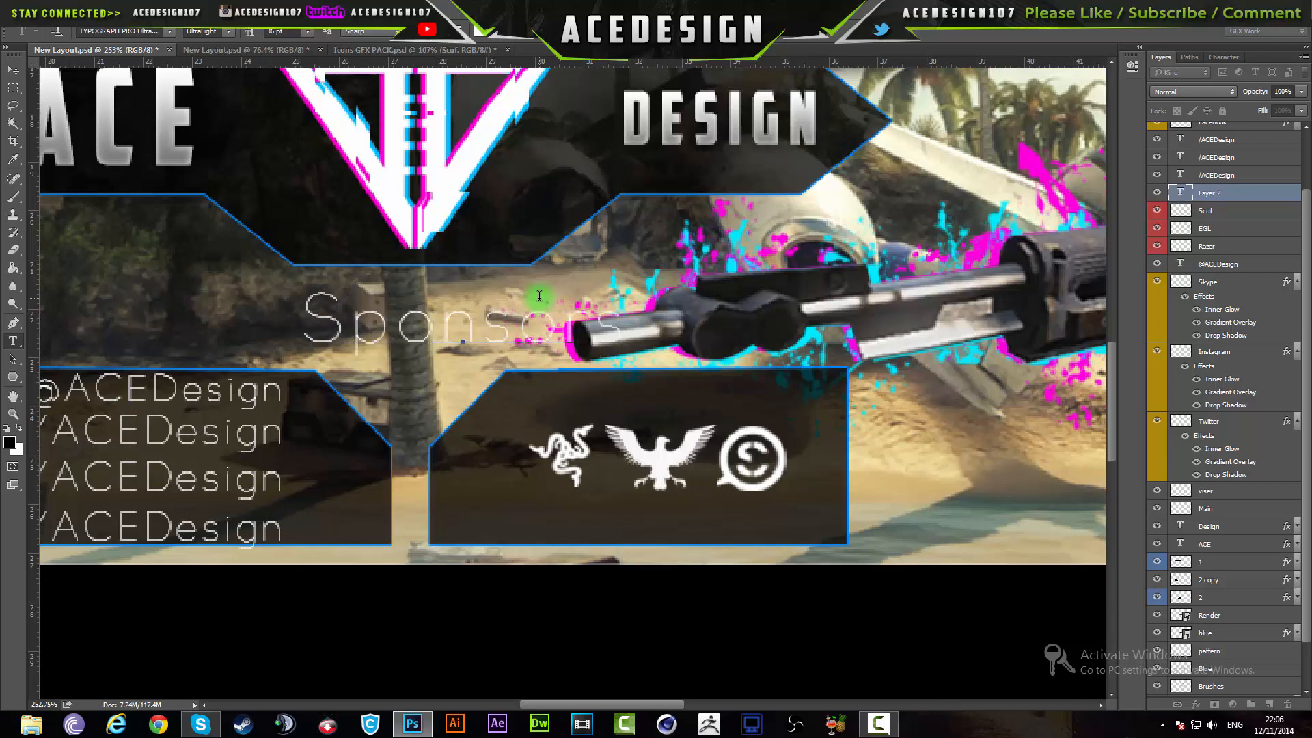
{"action": "key", "text": "ctrl+shift+Return"}
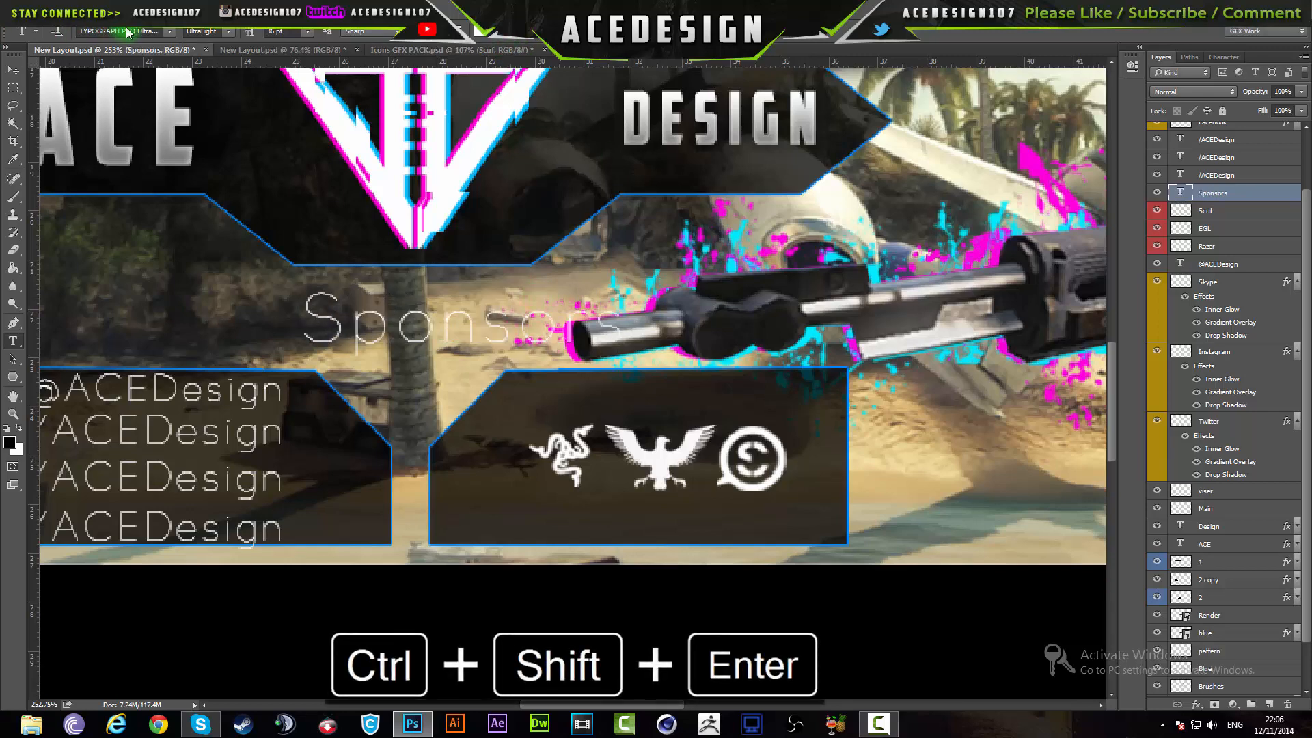
Set the Sponsors text to American Captain Regular and position it inside the box, centred above the three logos
{"action": "type", "text": "amer"}
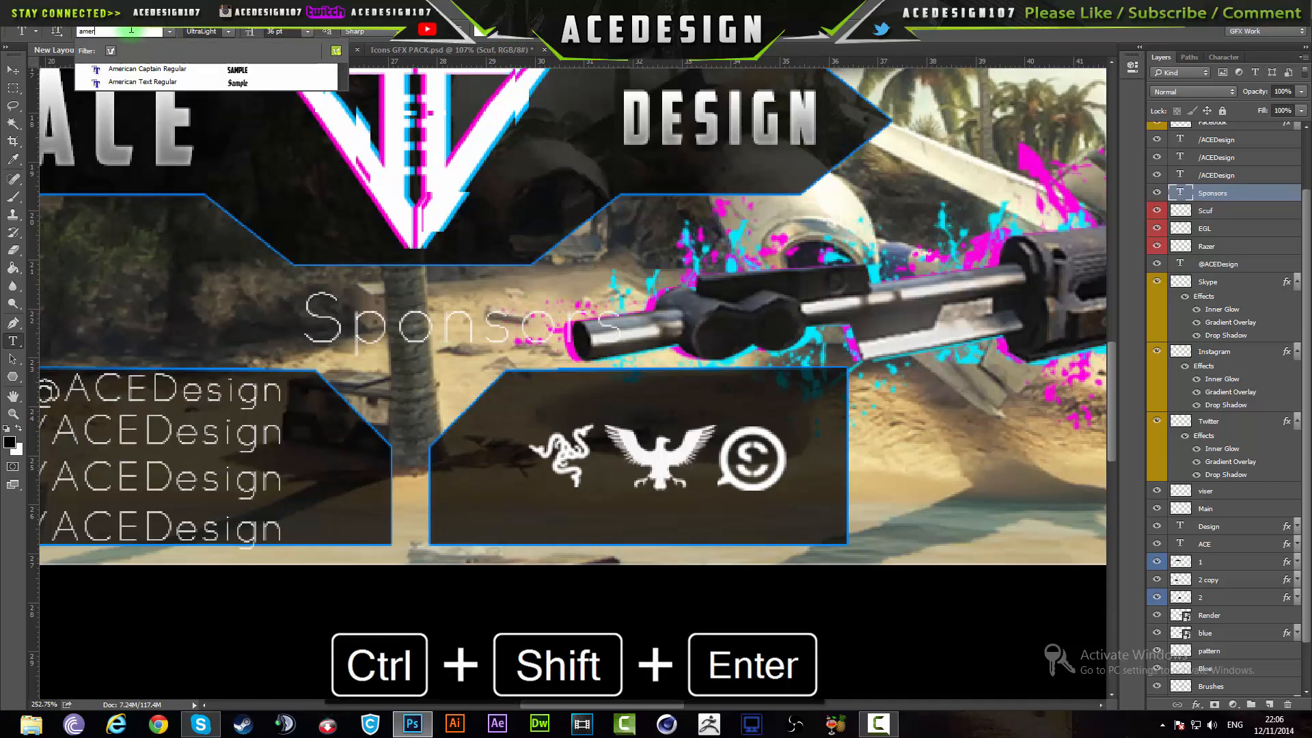
{"action": "key", "text": "Return"}
{"action": "scroll", "coordinate": [565, 389], "scroll_direction": "up", "scroll_amount": 1}
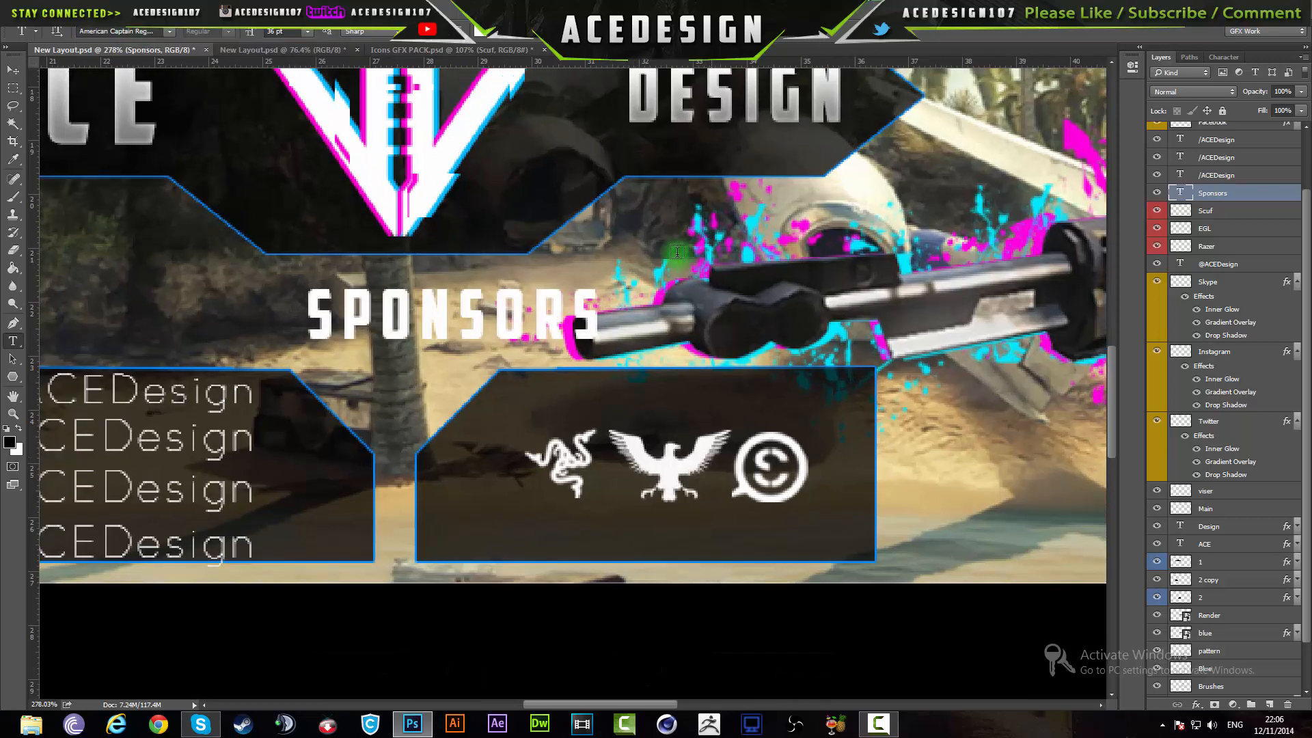
{"action": "key", "text": "ctrl+t"}
{"action": "left_click_drag", "start_coordinate": [616, 342], "coordinate": [766, 405]}
{"action": "key", "text": "Return"}
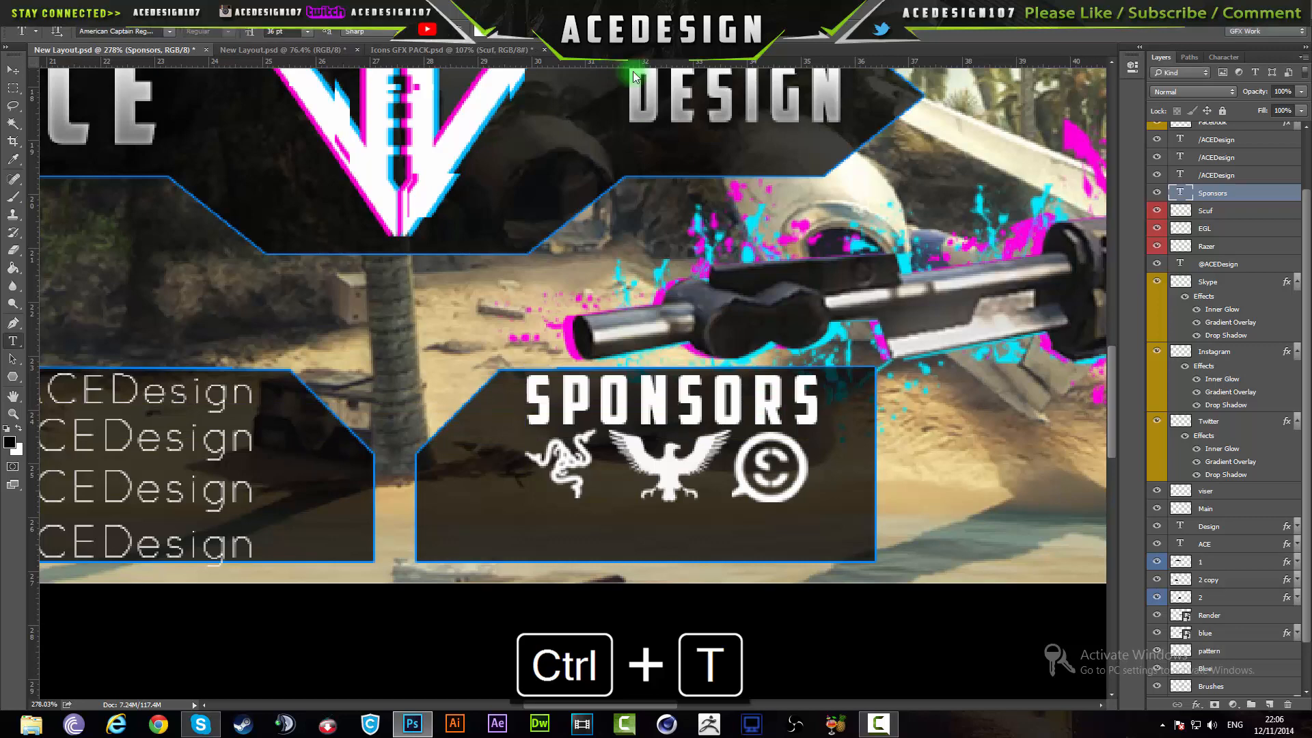
In the Soar Whiz banner, examine the sponsors box, collapse the Social media group and expand the Sponsers group
{"action": "left_click", "coordinate": [260, 47]}
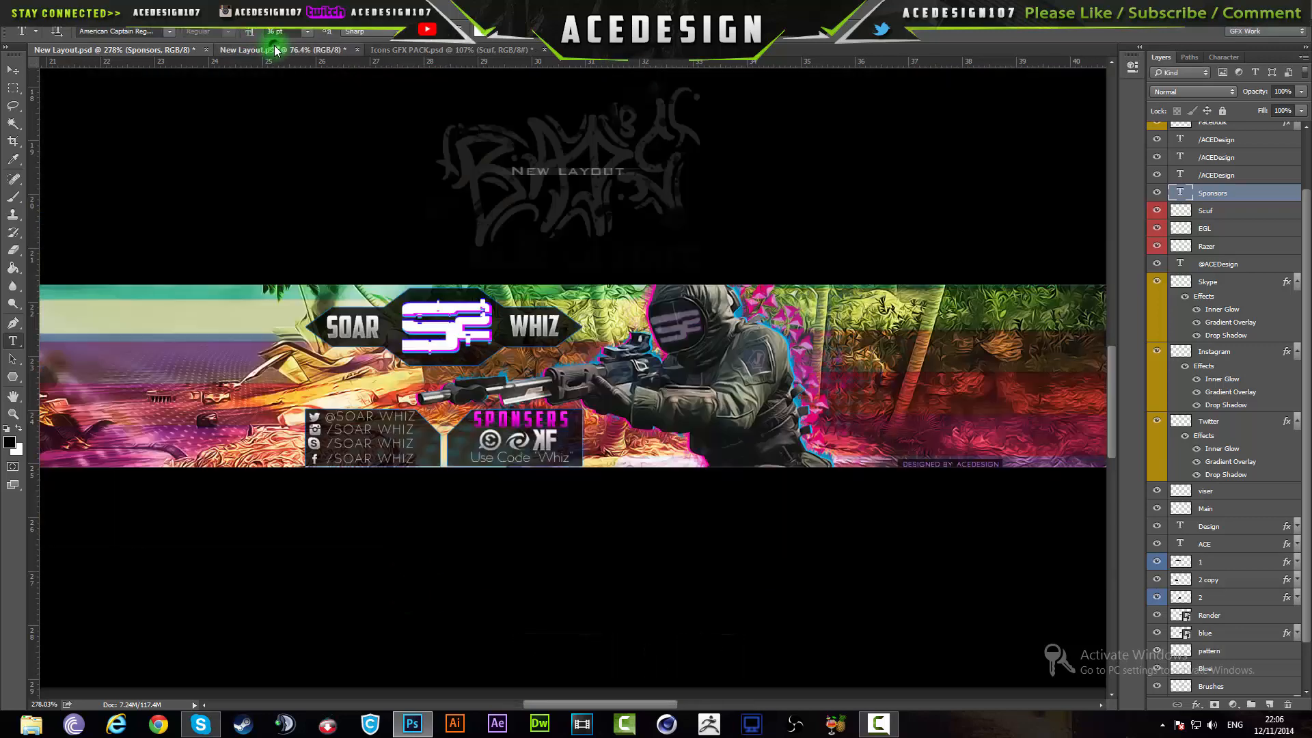
{"action": "scroll", "coordinate": [445, 504], "scroll_direction": "up", "scroll_amount": 12}
{"action": "scroll", "coordinate": [503, 472], "scroll_direction": "up", "scroll_amount": 4}
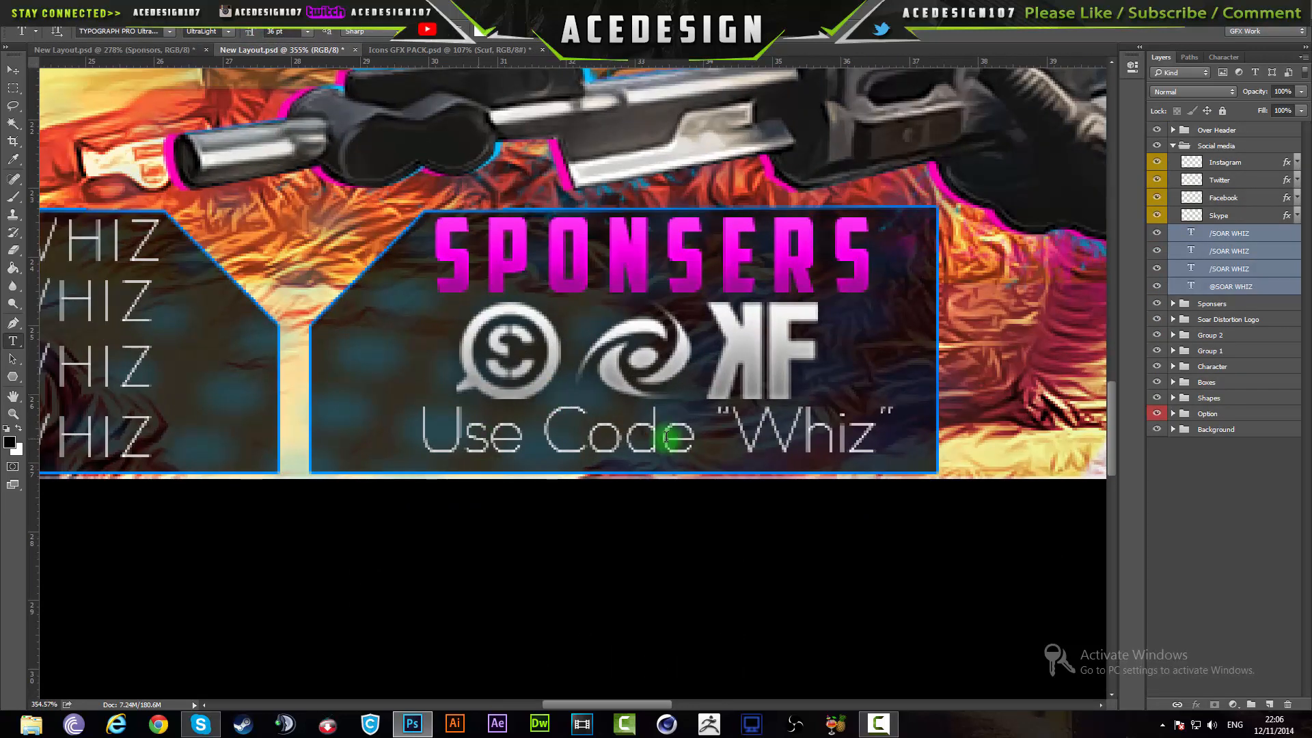
{"action": "left_click", "coordinate": [1248, 246]}
{"action": "left_click", "coordinate": [1172, 146]}
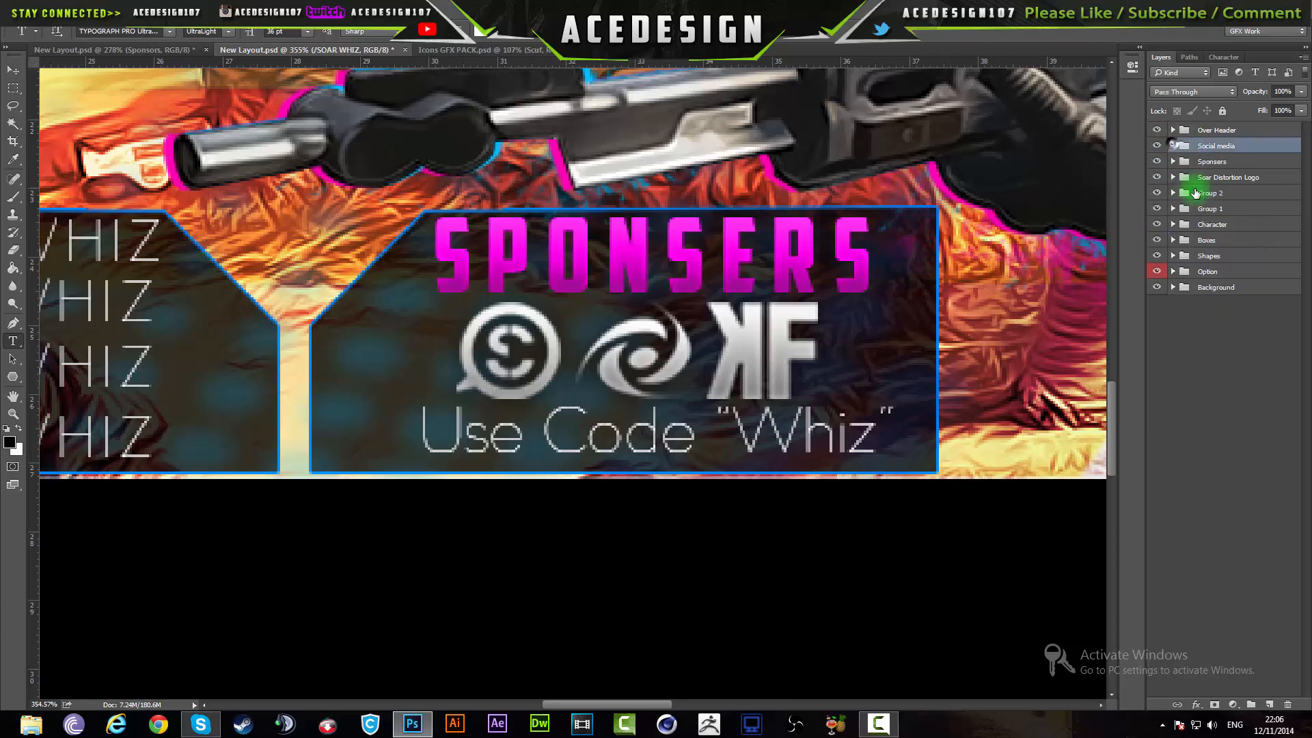
{"action": "left_click", "coordinate": [1173, 162]}
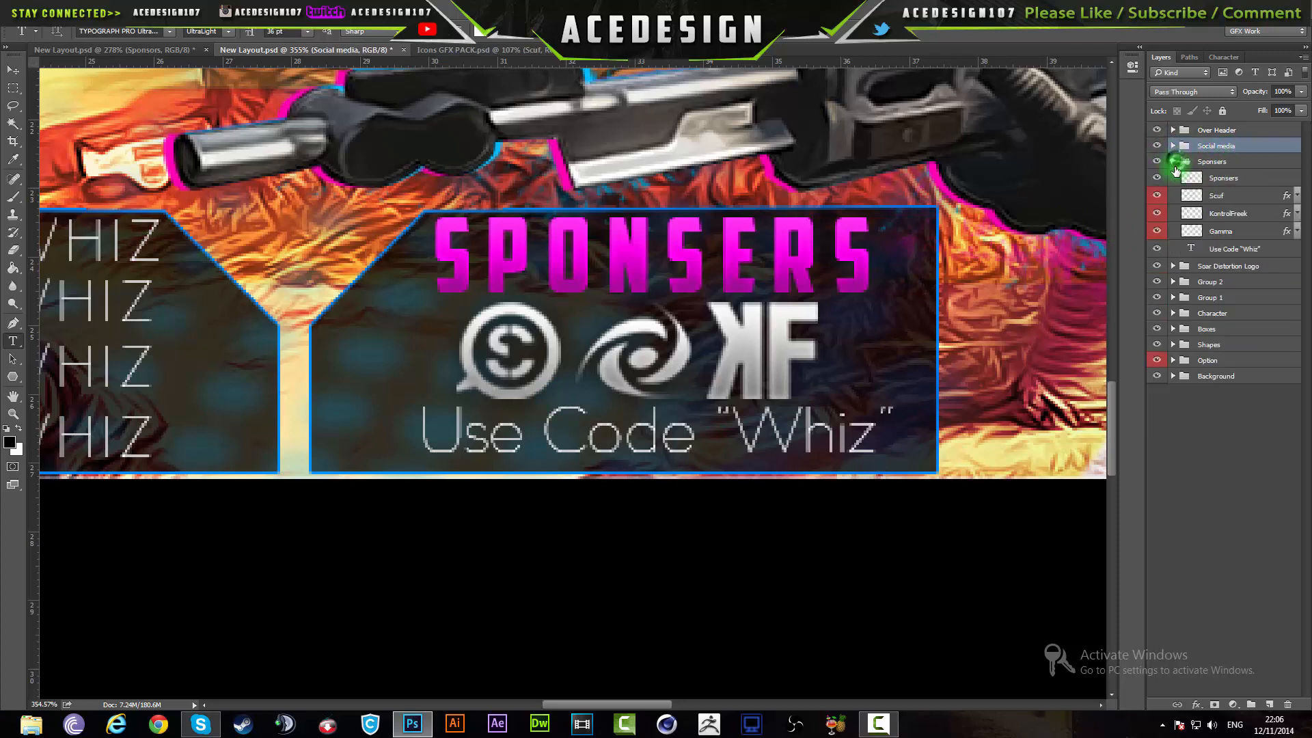
Toggle the Sponsers title layer to identify it, and carry the Use Code "Whiz" text over to the Ace Design banner
{"action": "left_click", "coordinate": [1158, 179]}
{"action": "left_click", "coordinate": [1158, 178]}
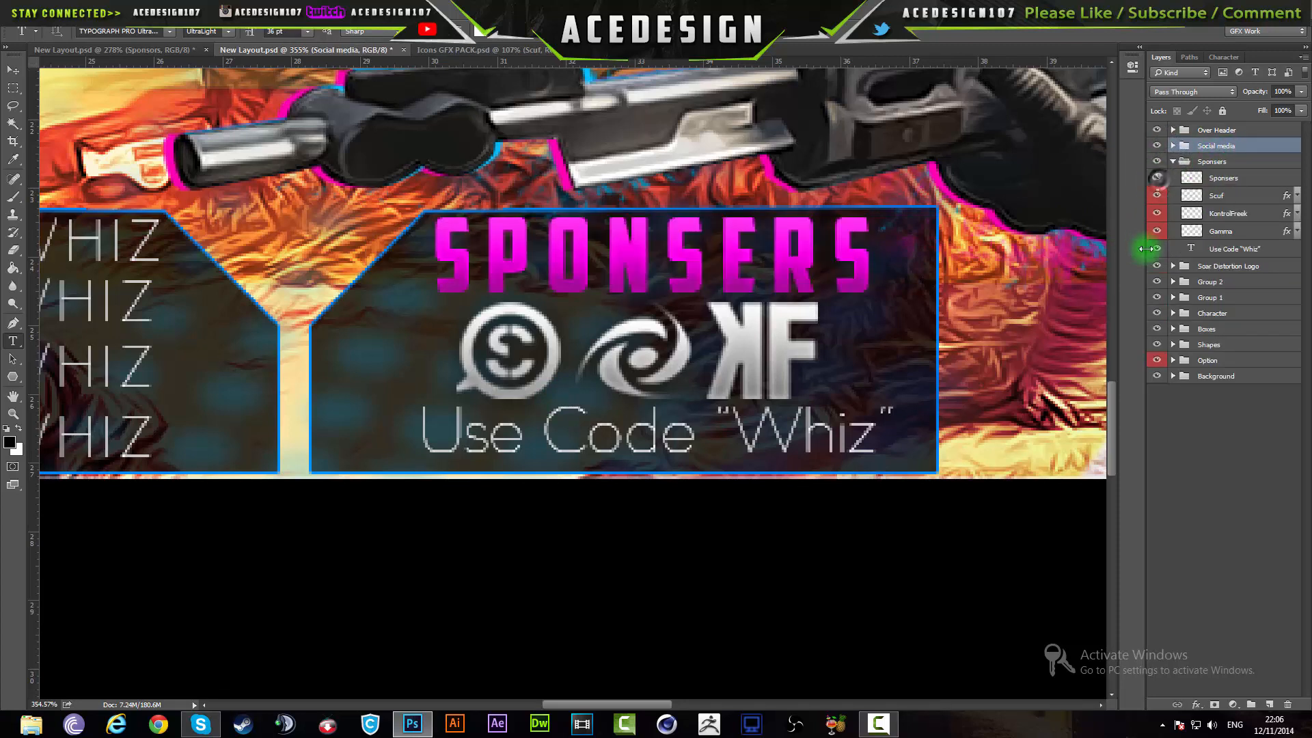
{"action": "left_click", "coordinate": [1255, 249]}
{"action": "key", "text": "v"}
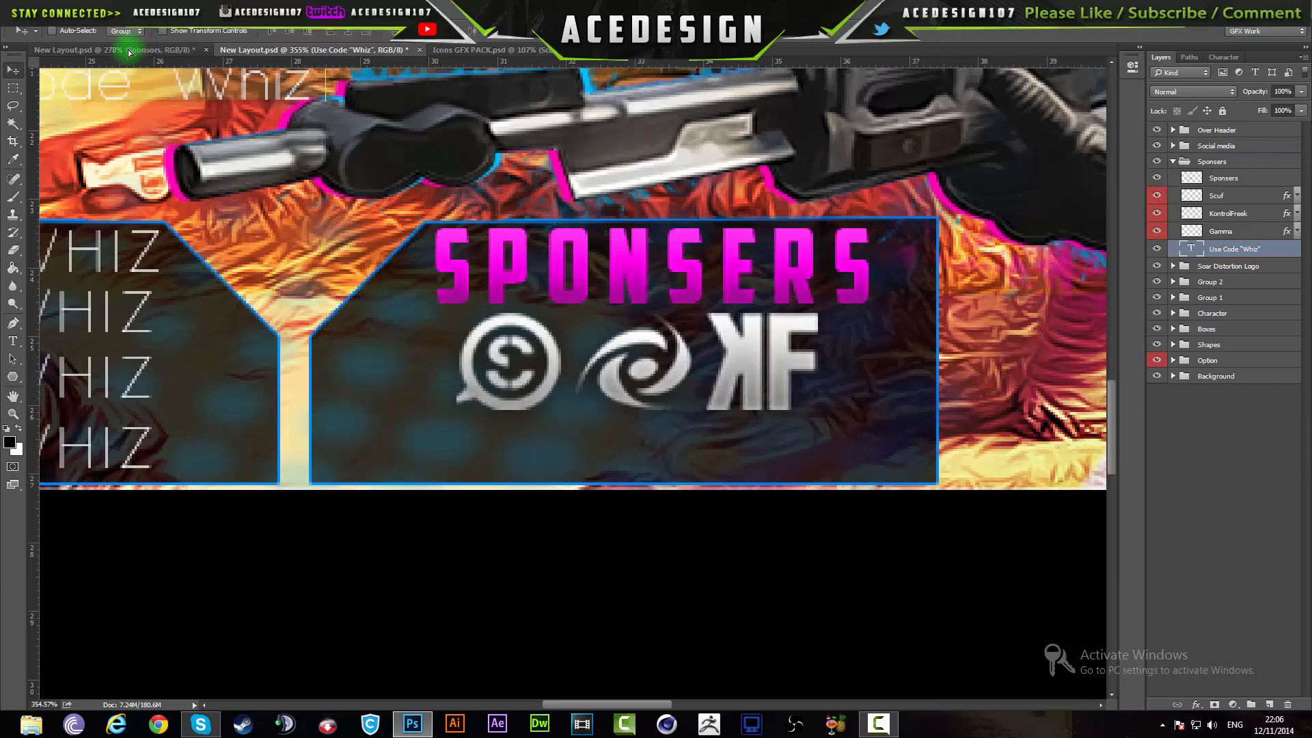
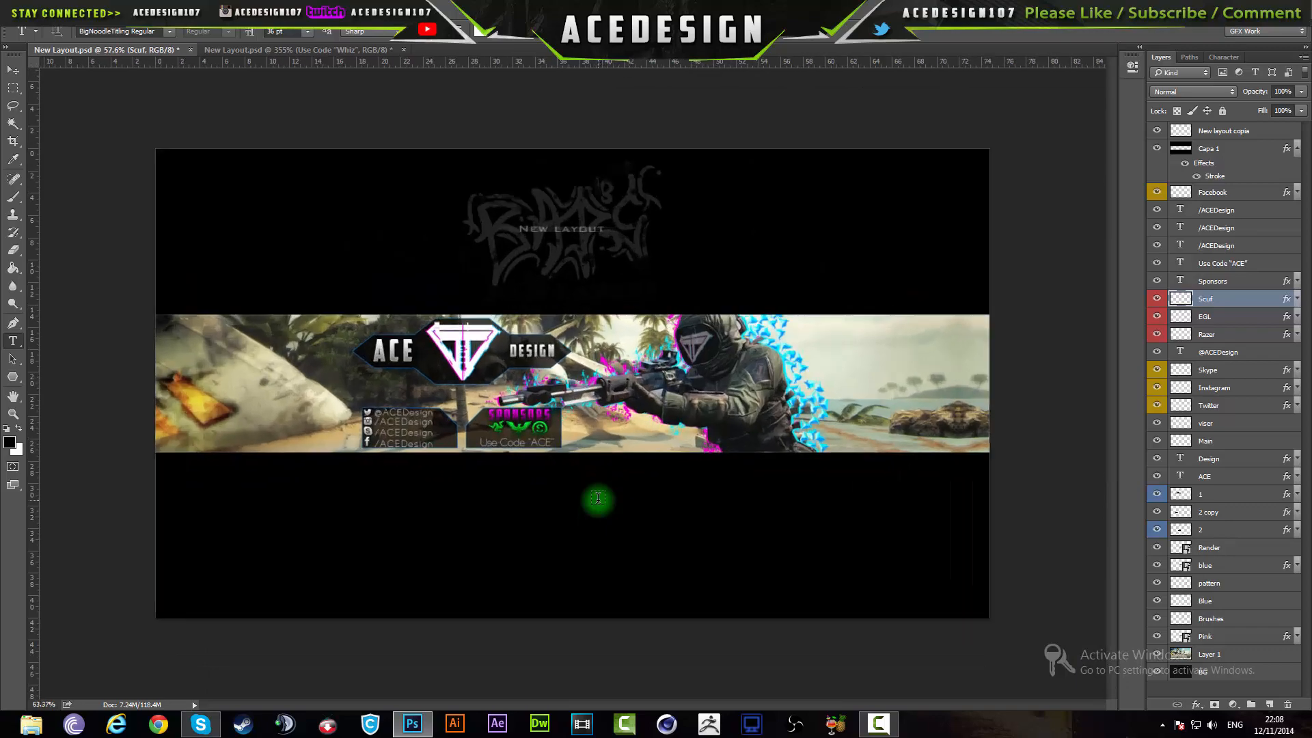
Examine the whole Soar Whiz banner as reference for remaining details, and return to the Ace Design banner
{"action": "left_click", "coordinate": [270, 49]}
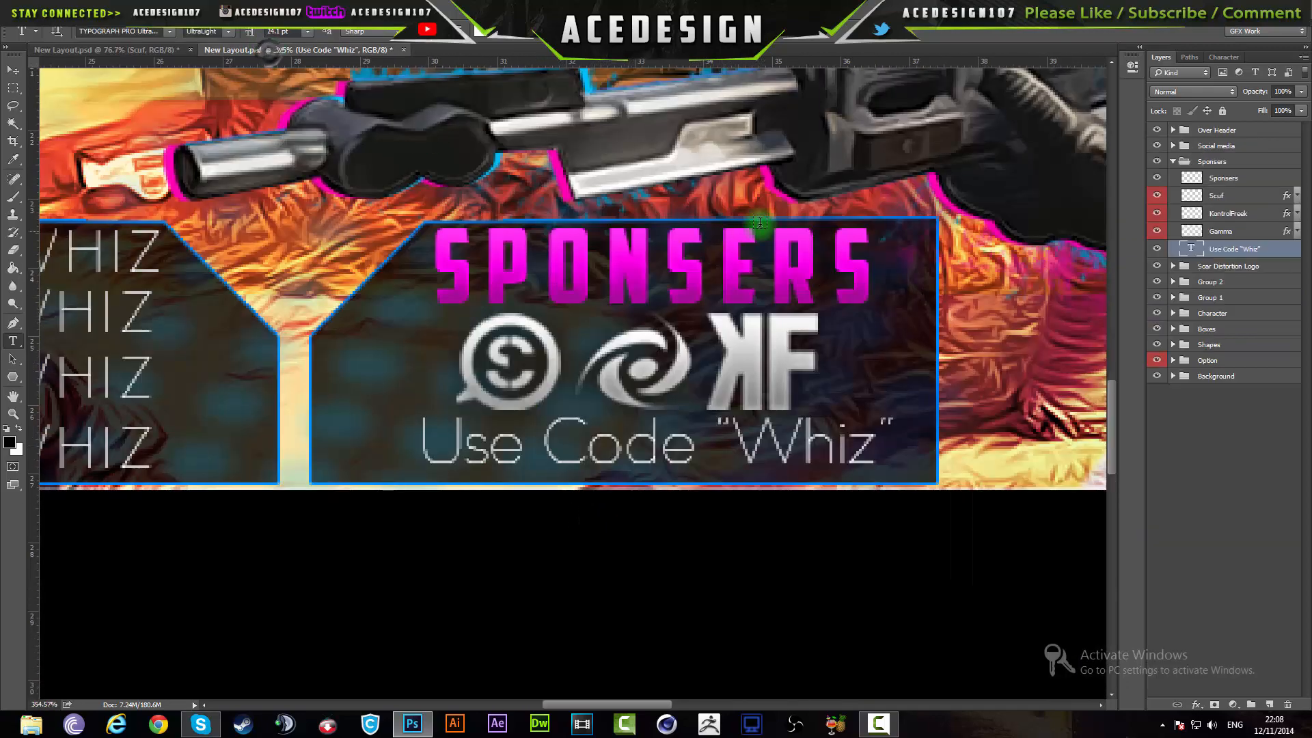
{"action": "scroll", "coordinate": [770, 256], "scroll_direction": "down", "scroll_amount": 6}
{"action": "scroll", "coordinate": [679, 375], "scroll_direction": "up", "scroll_amount": 4}
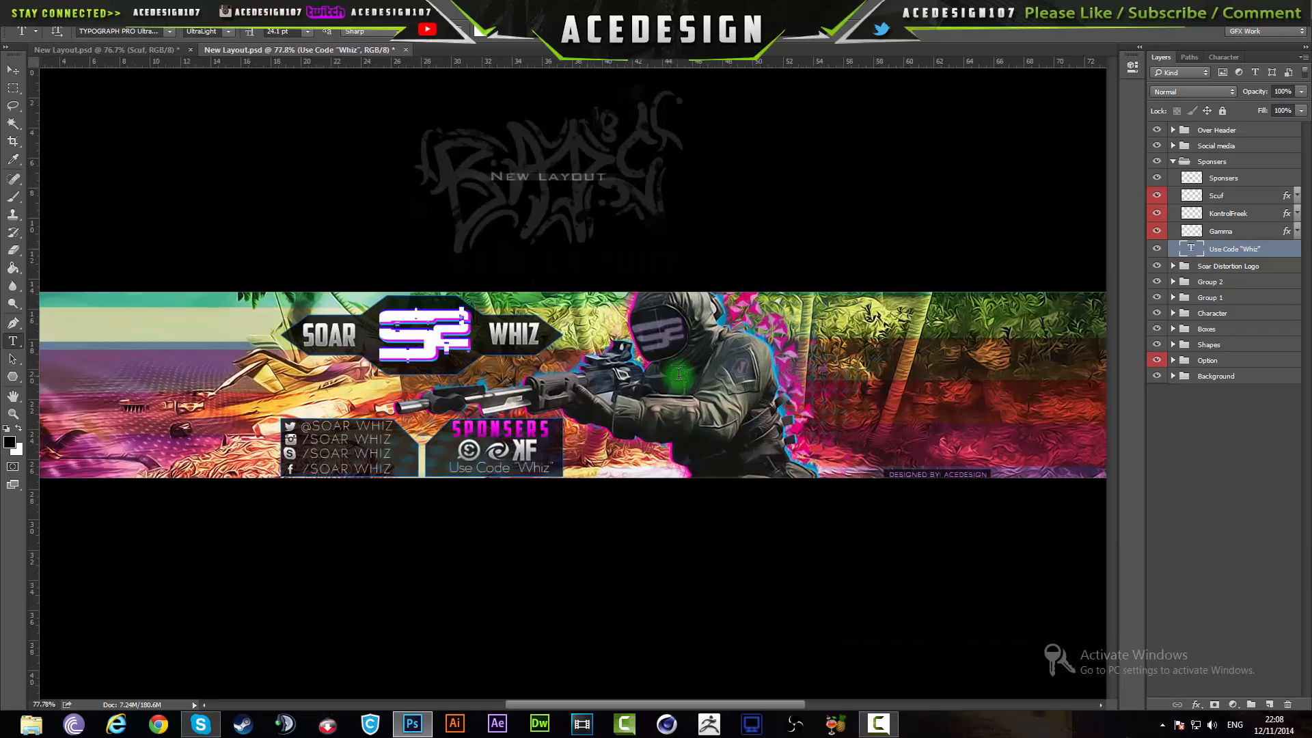
{"action": "scroll", "coordinate": [673, 363], "scroll_direction": "down", "scroll_amount": 2}
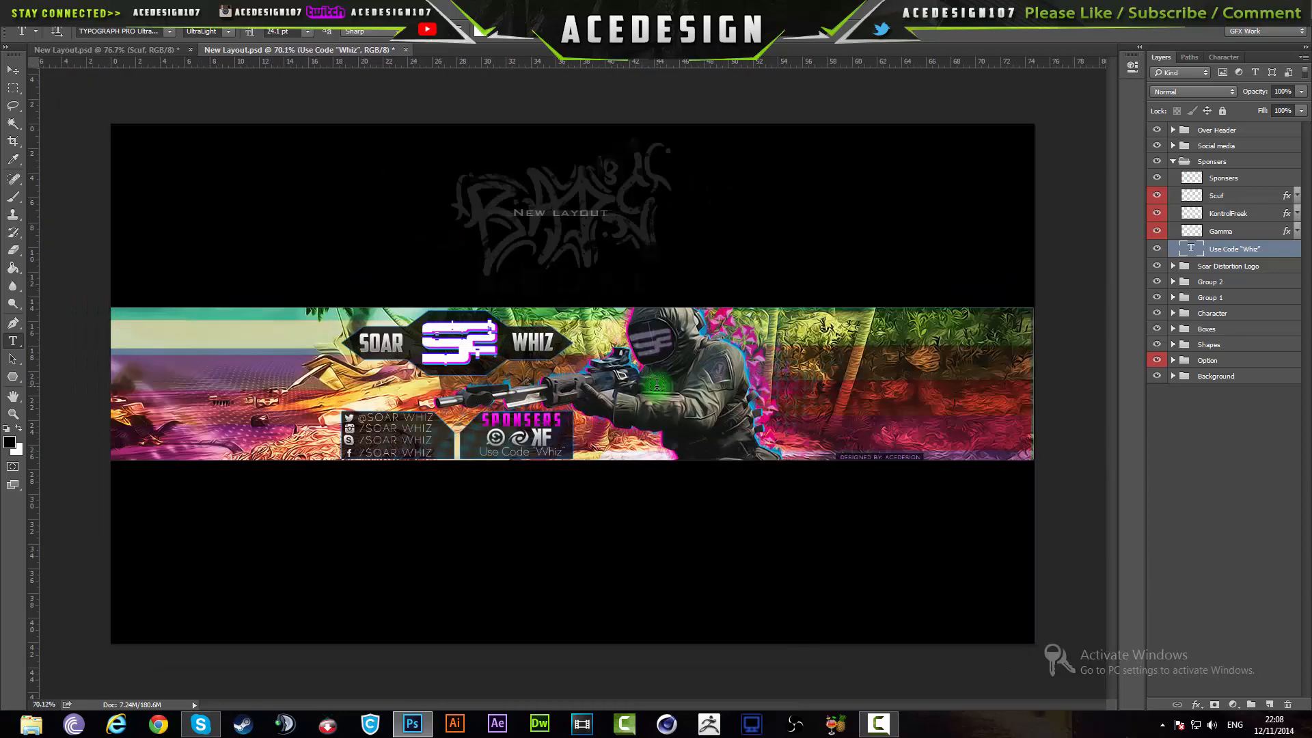
{"action": "scroll", "coordinate": [676, 367], "scroll_direction": "up", "scroll_amount": 2}
{"action": "scroll", "coordinate": [706, 399], "scroll_direction": "down", "scroll_amount": 1}
{"action": "left_click", "coordinate": [146, 48]}
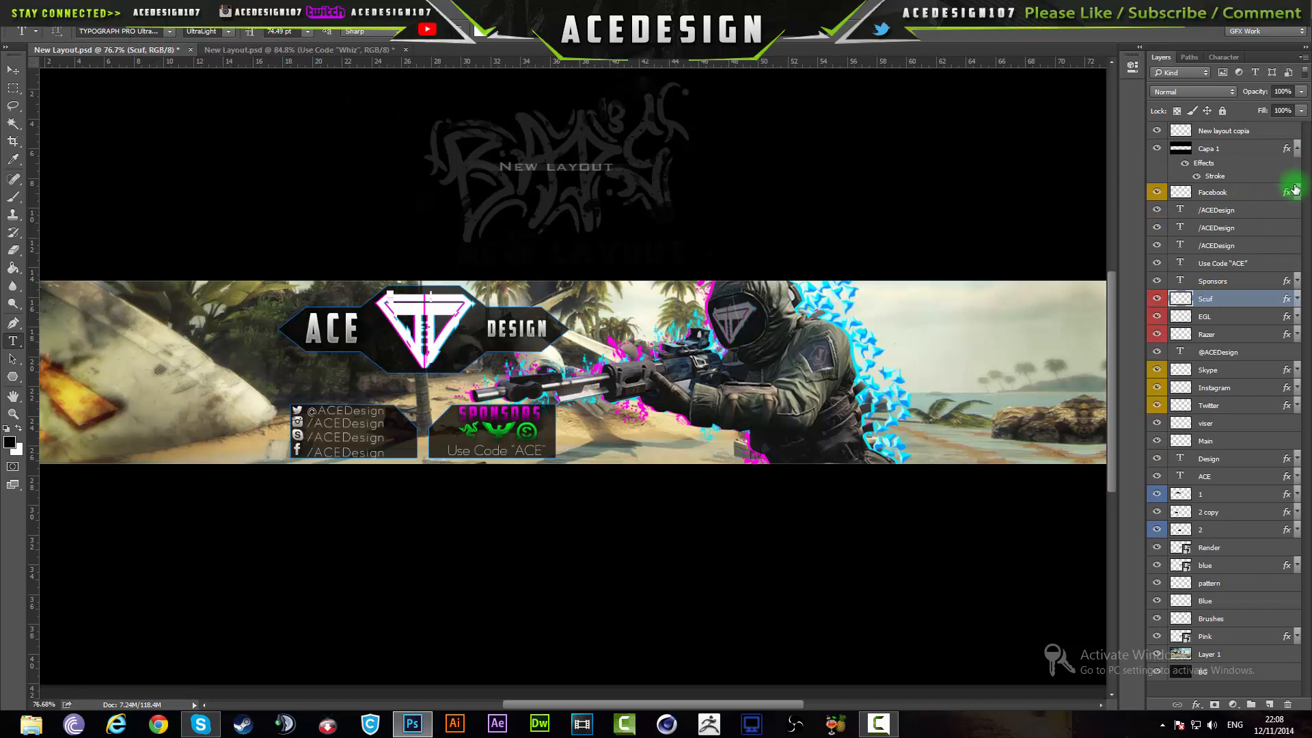
Collapse the Capa 1 layer's effects list and merge the New layout copia layer down
{"action": "scroll", "coordinate": [1192, 257], "scroll_direction": "down", "scroll_amount": 4}
{"action": "scroll", "coordinate": [726, 342], "scroll_direction": "up", "scroll_amount": 5}
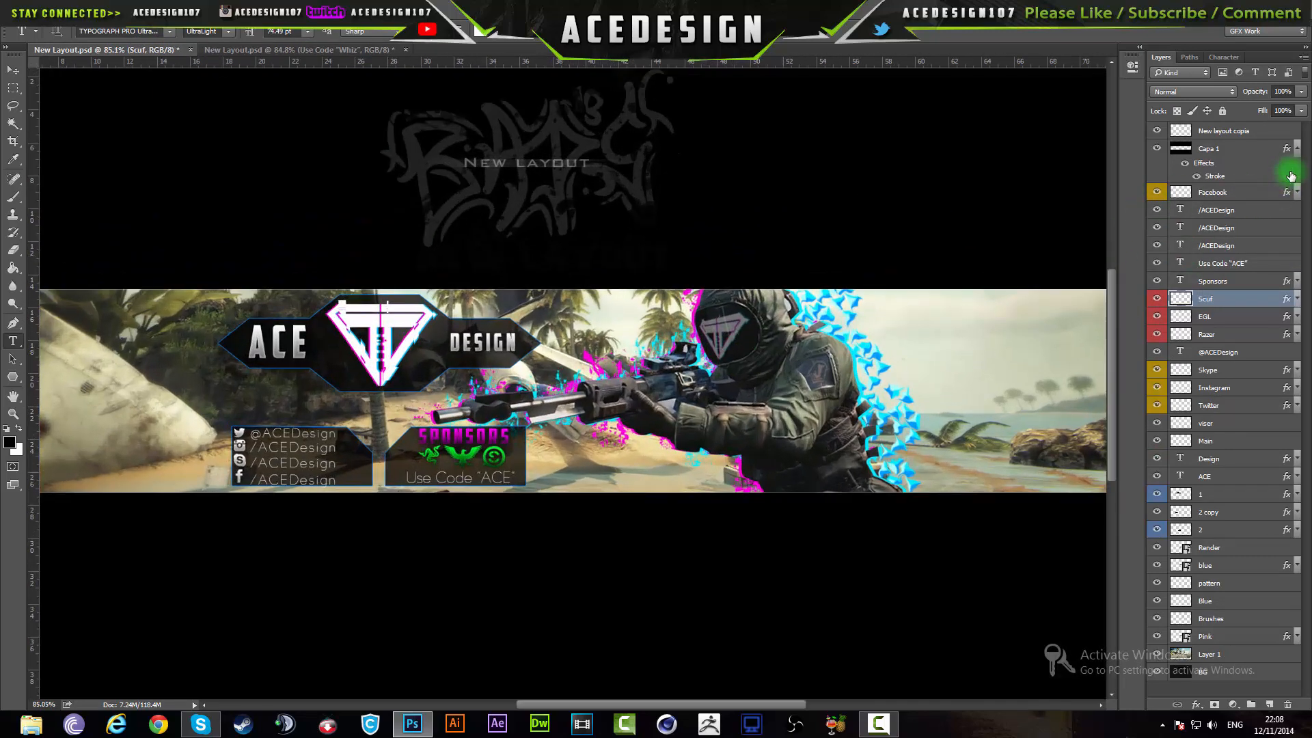
{"action": "left_click", "coordinate": [1296, 149]}
{"action": "left_click", "coordinate": [1265, 128]}
{"action": "key", "text": "ctrl+e"}
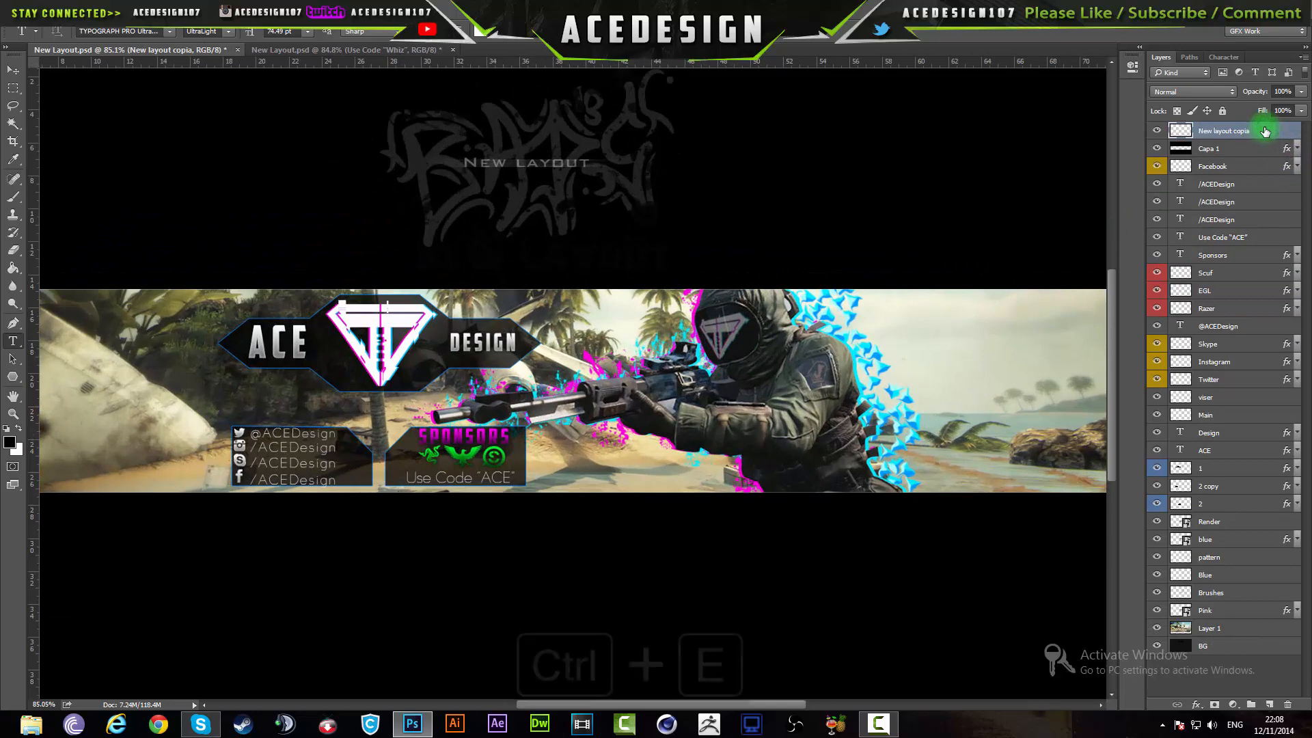
{"action": "left_click", "coordinate": [218, 8]}
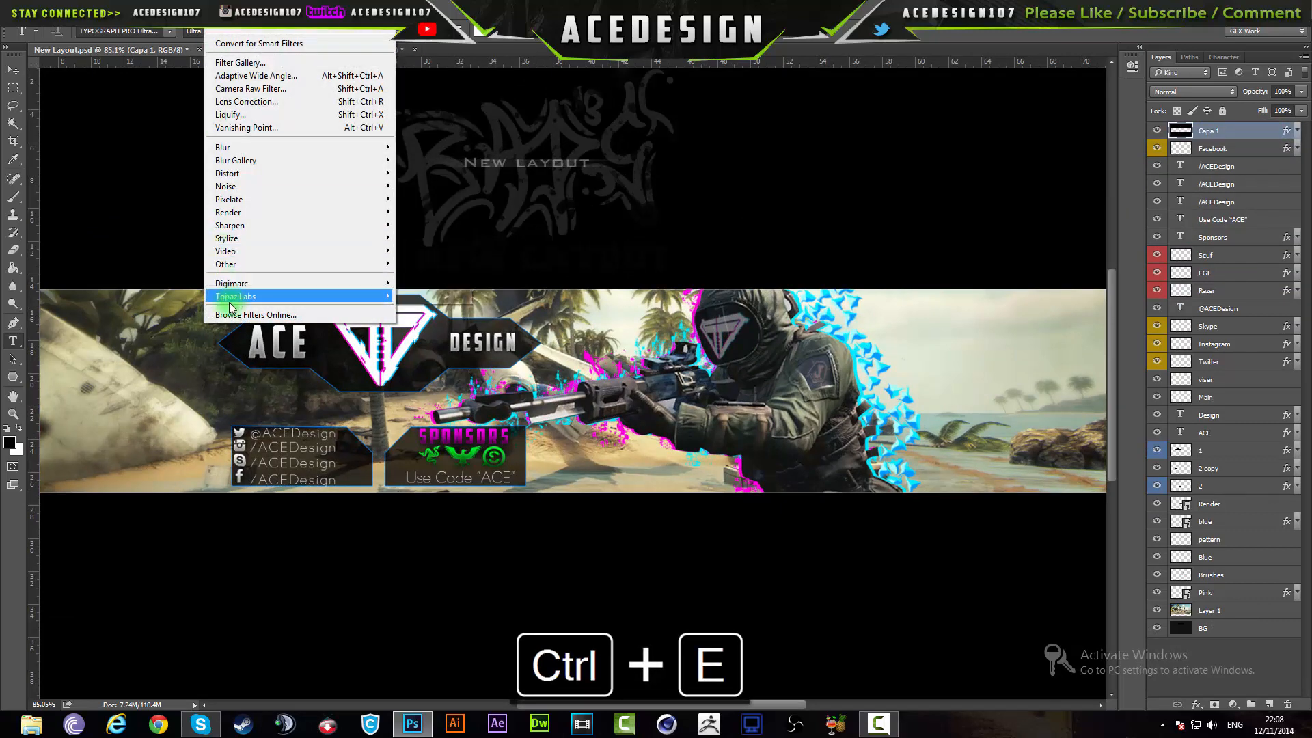
{"action": "mouse_move", "coordinate": [230, 306]}
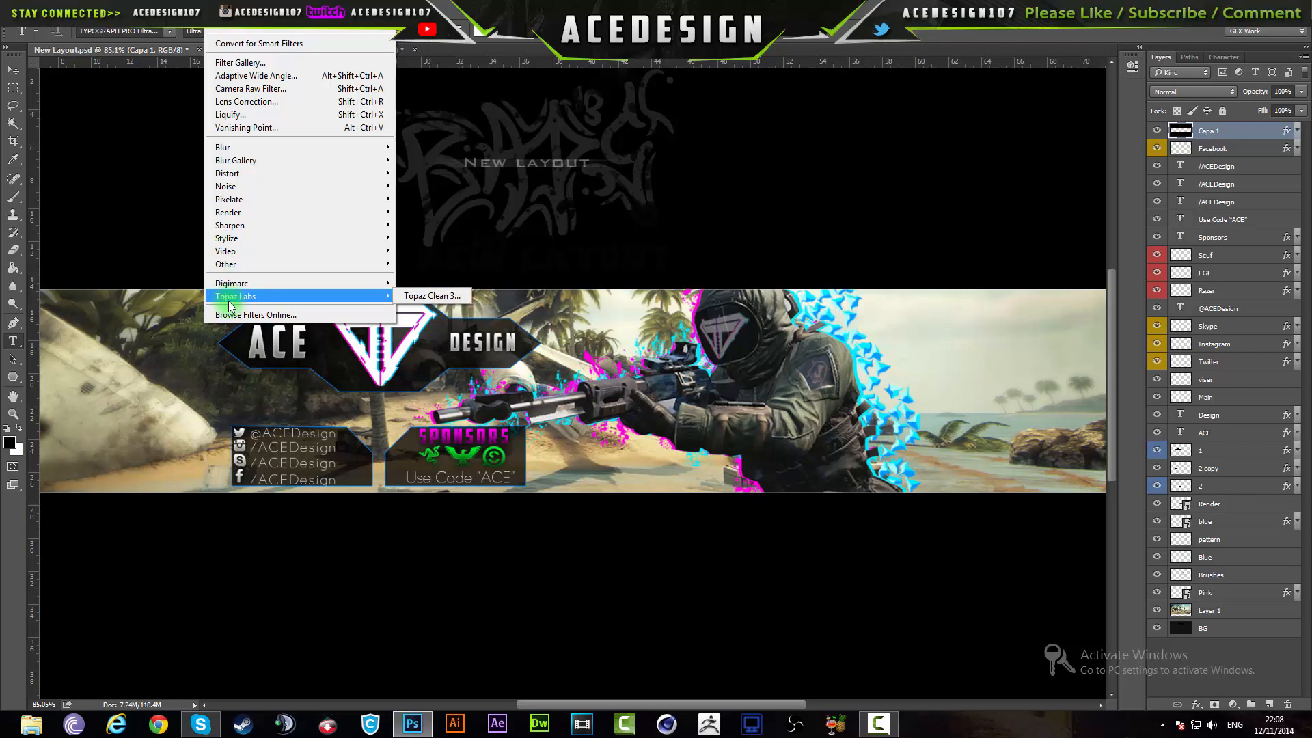
{"action": "key", "text": "Escape"}
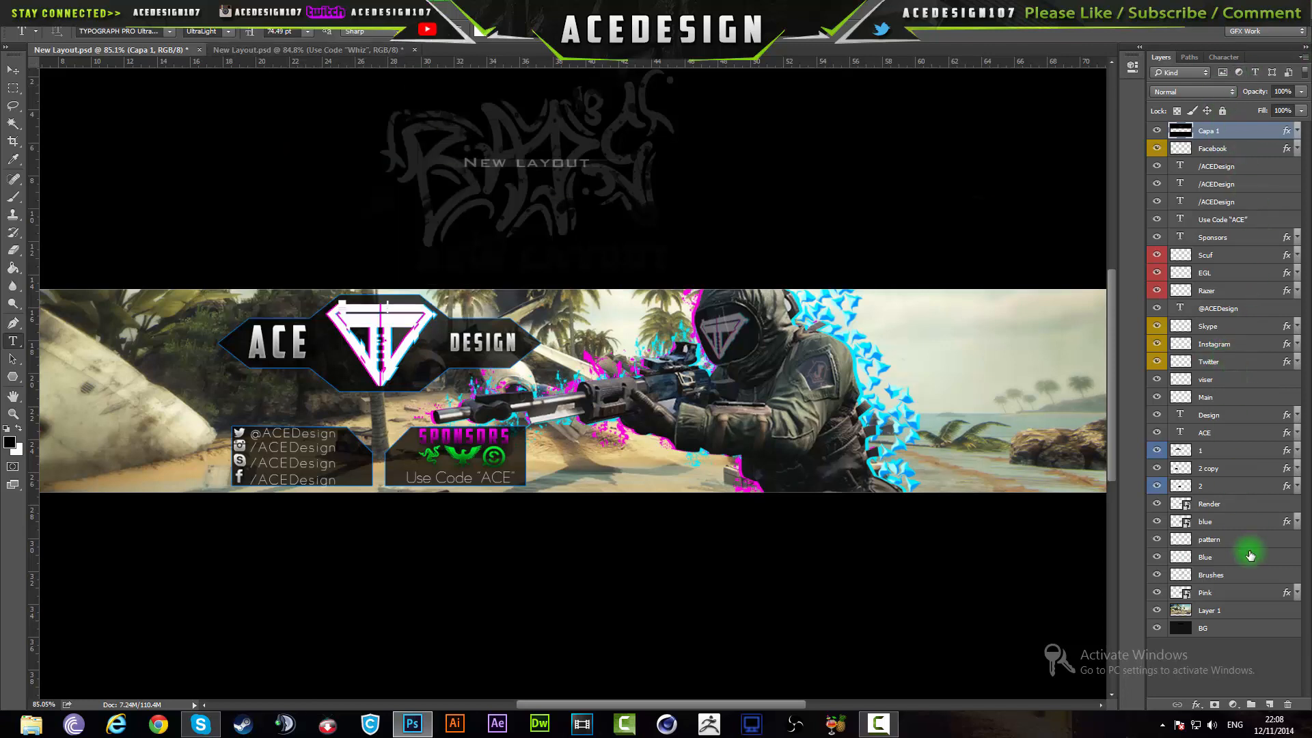
Duplicate the Render layer, move the copy just above Layer 1, hide it and reselect the original Render layer
{"action": "left_click", "coordinate": [1231, 506]}
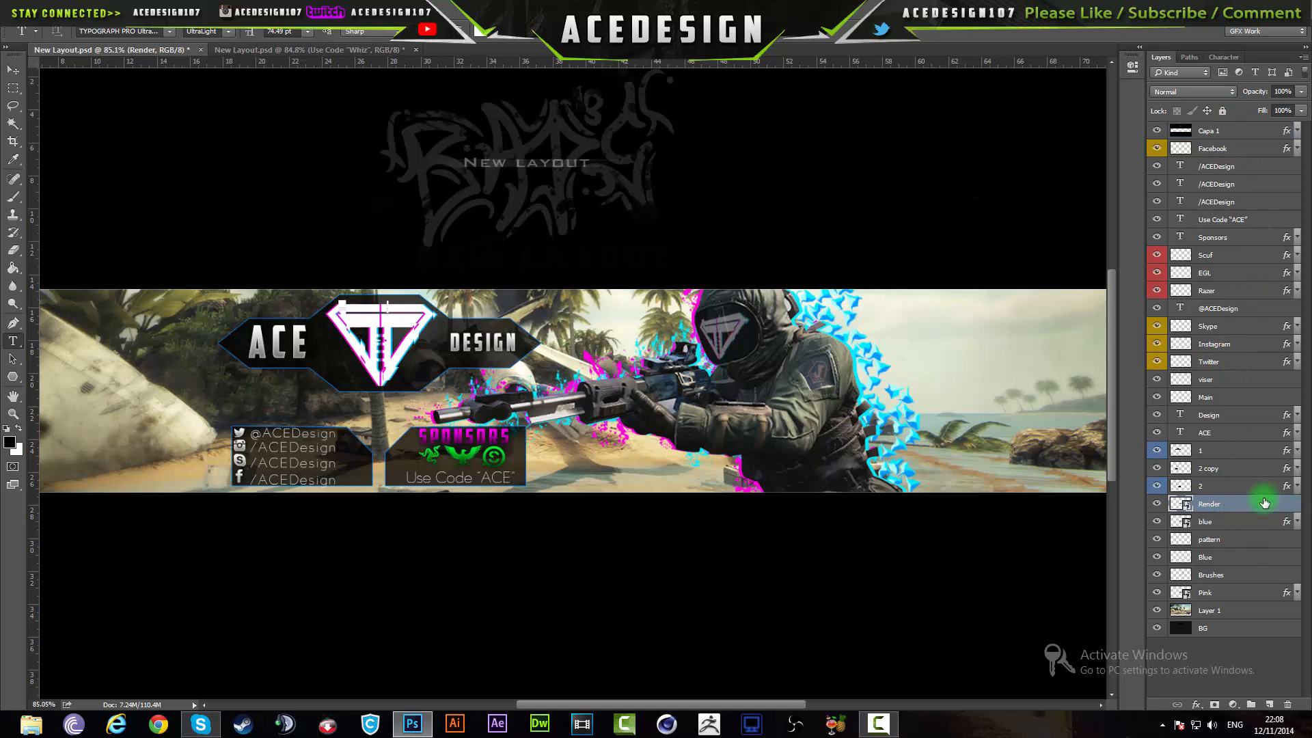
{"action": "key", "text": "ctrl+j"}
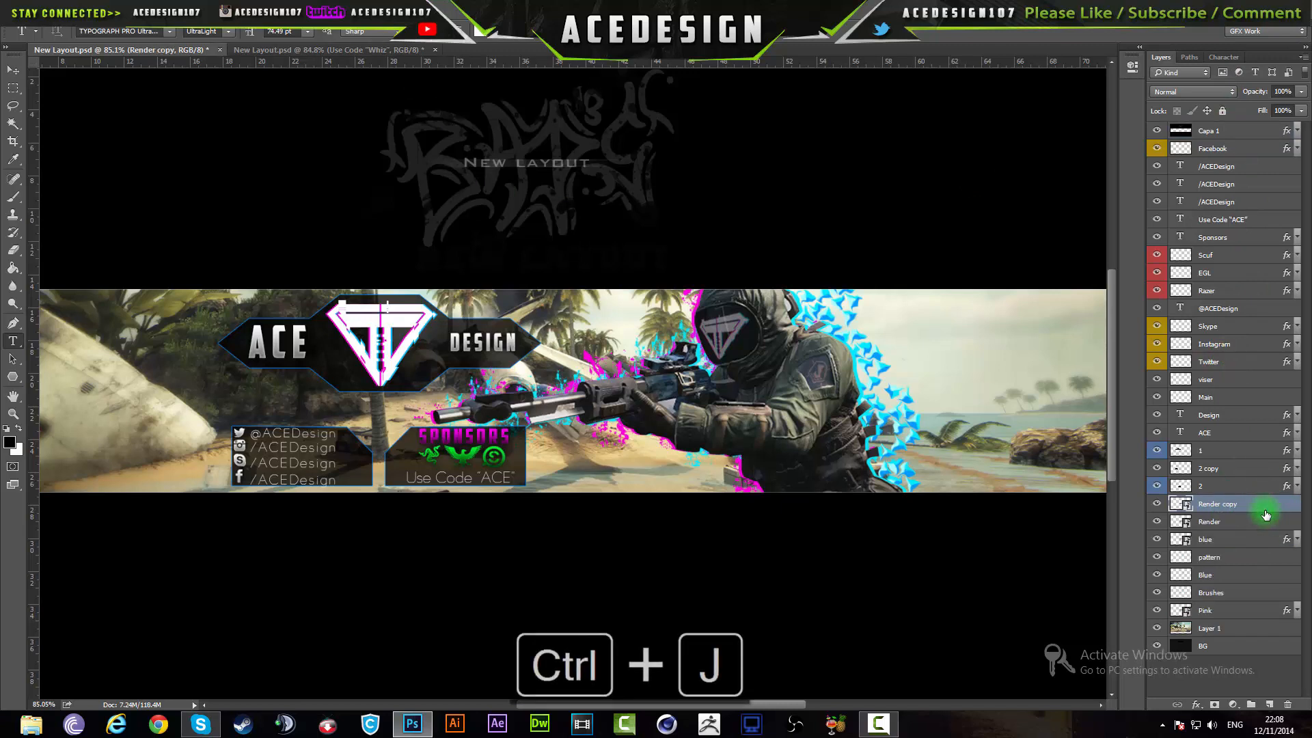
{"action": "left_click_drag", "start_coordinate": [1253, 501], "coordinate": [1233, 618]}
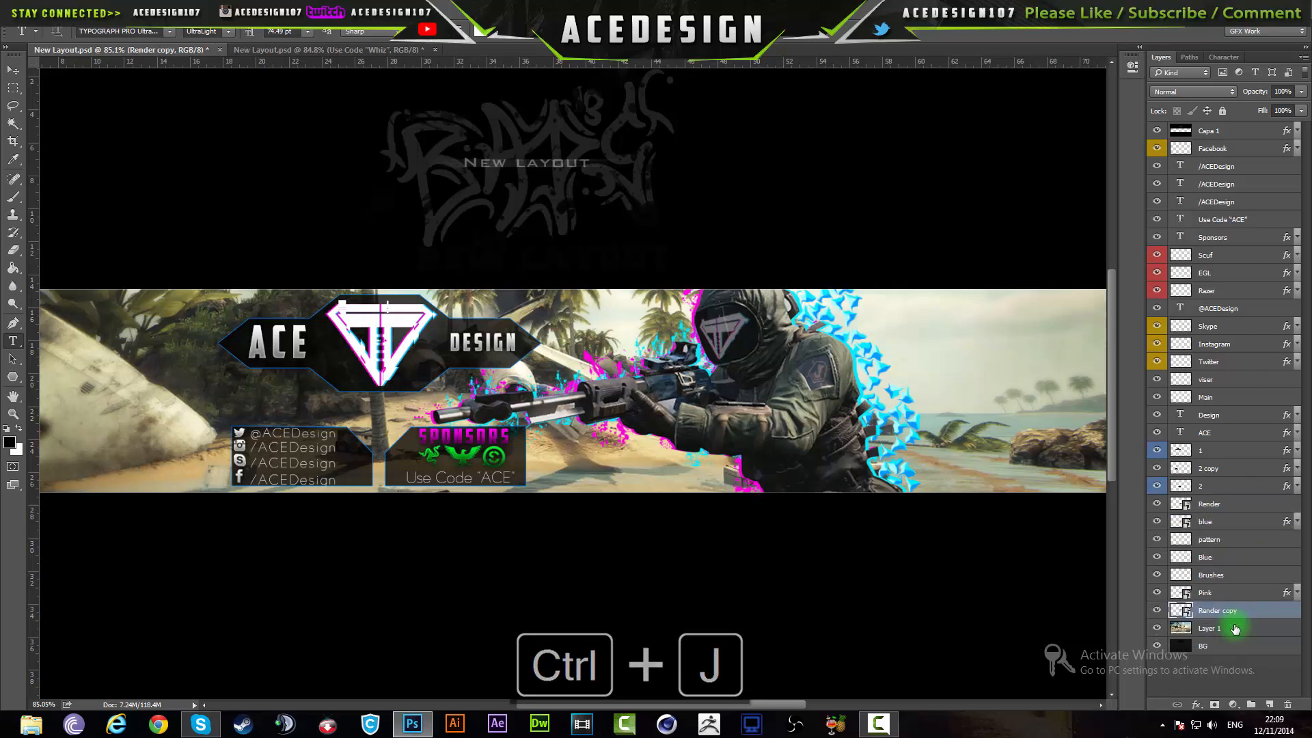
{"action": "left_click", "coordinate": [1156, 610]}
{"action": "left_click", "coordinate": [1238, 503]}
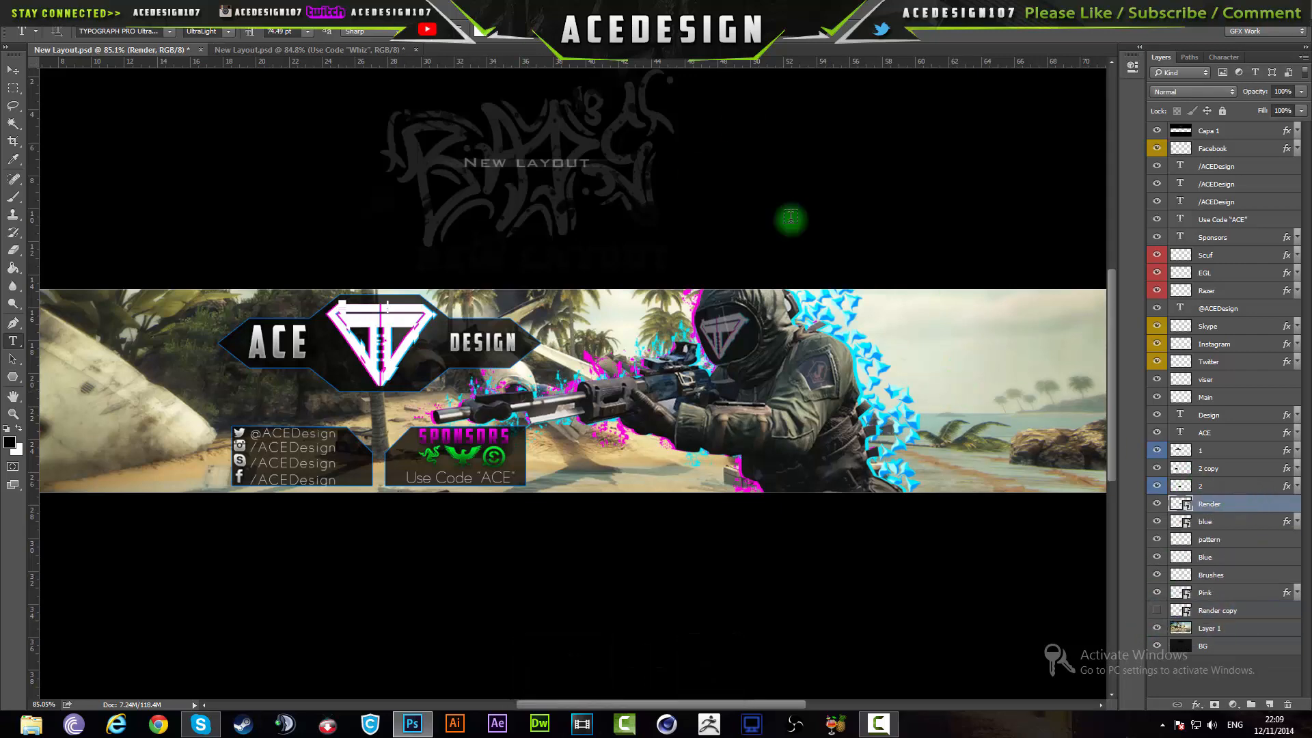
Open Topaz Clean 3 on the Render layer, pick the Curly Smooth preset and bring the soldier into the preview
{"action": "left_click", "coordinate": [219, 12]}
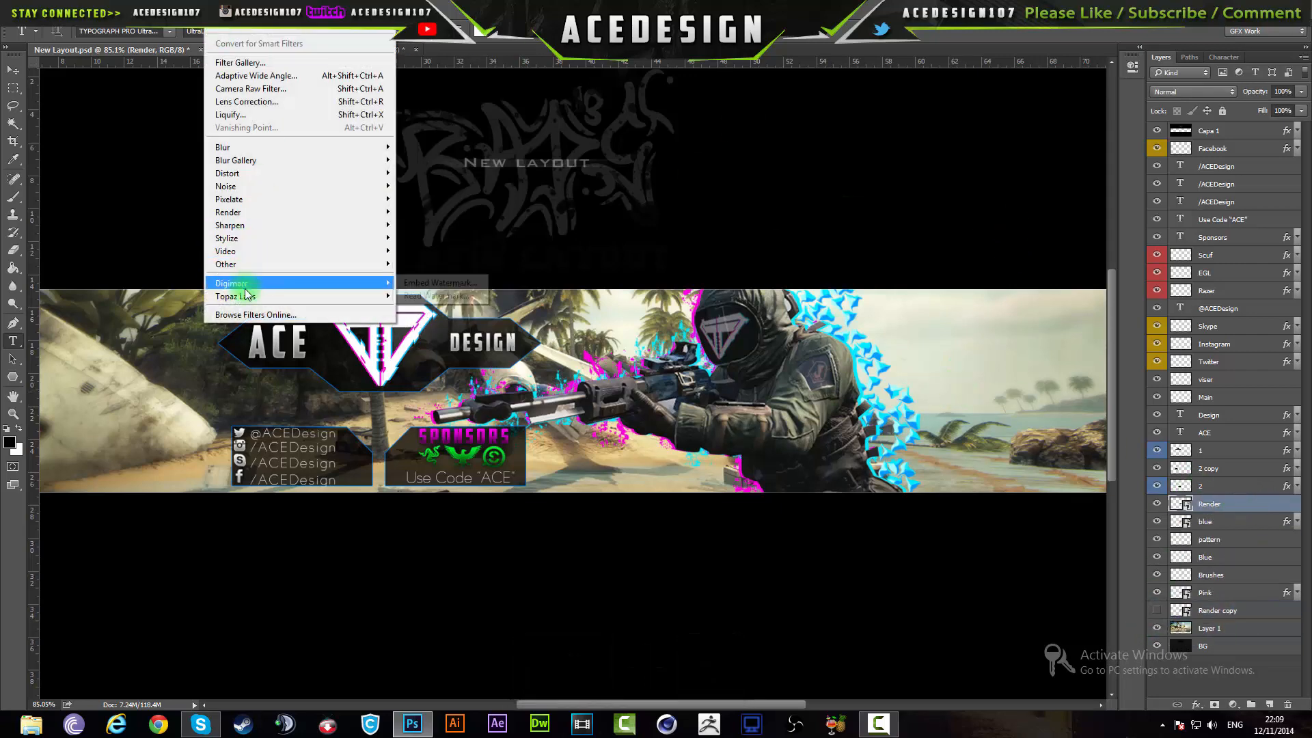
{"action": "mouse_move", "coordinate": [366, 295]}
{"action": "left_click", "coordinate": [444, 298]}
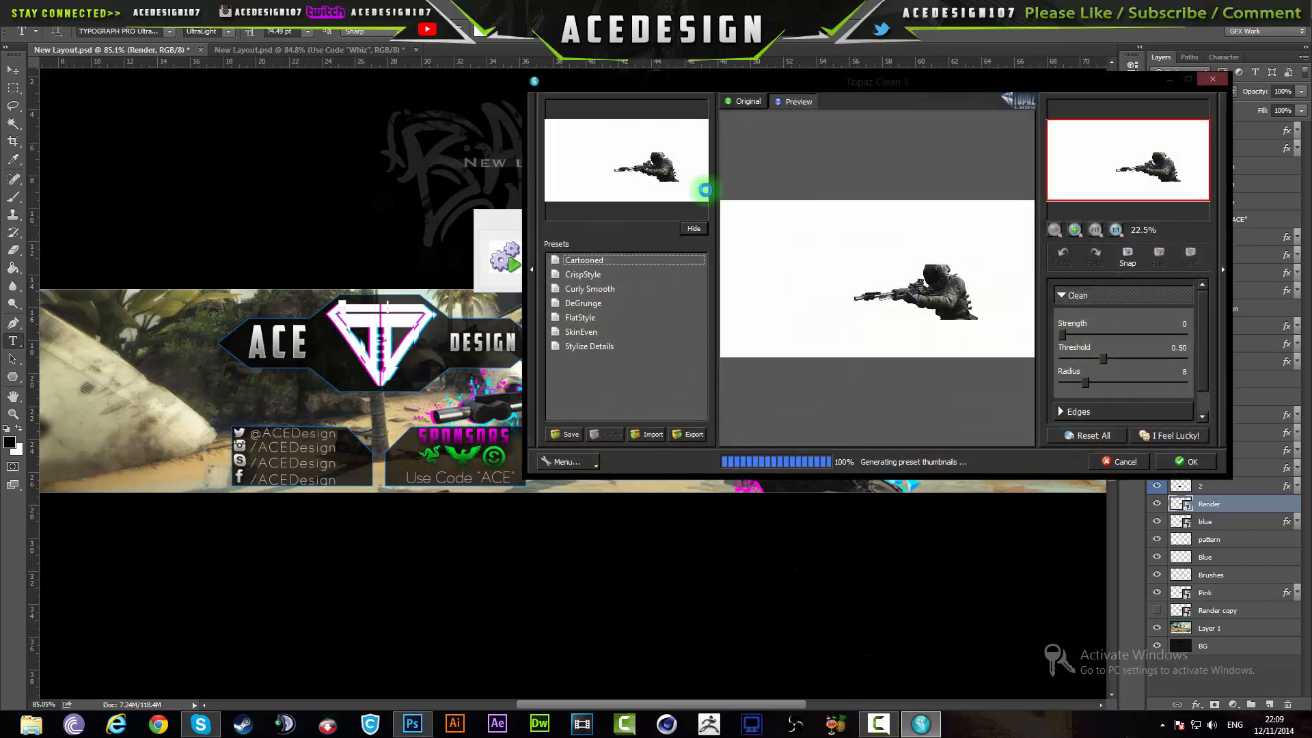
{"action": "left_click", "coordinate": [694, 178]}
{"action": "left_click", "coordinate": [588, 287]}
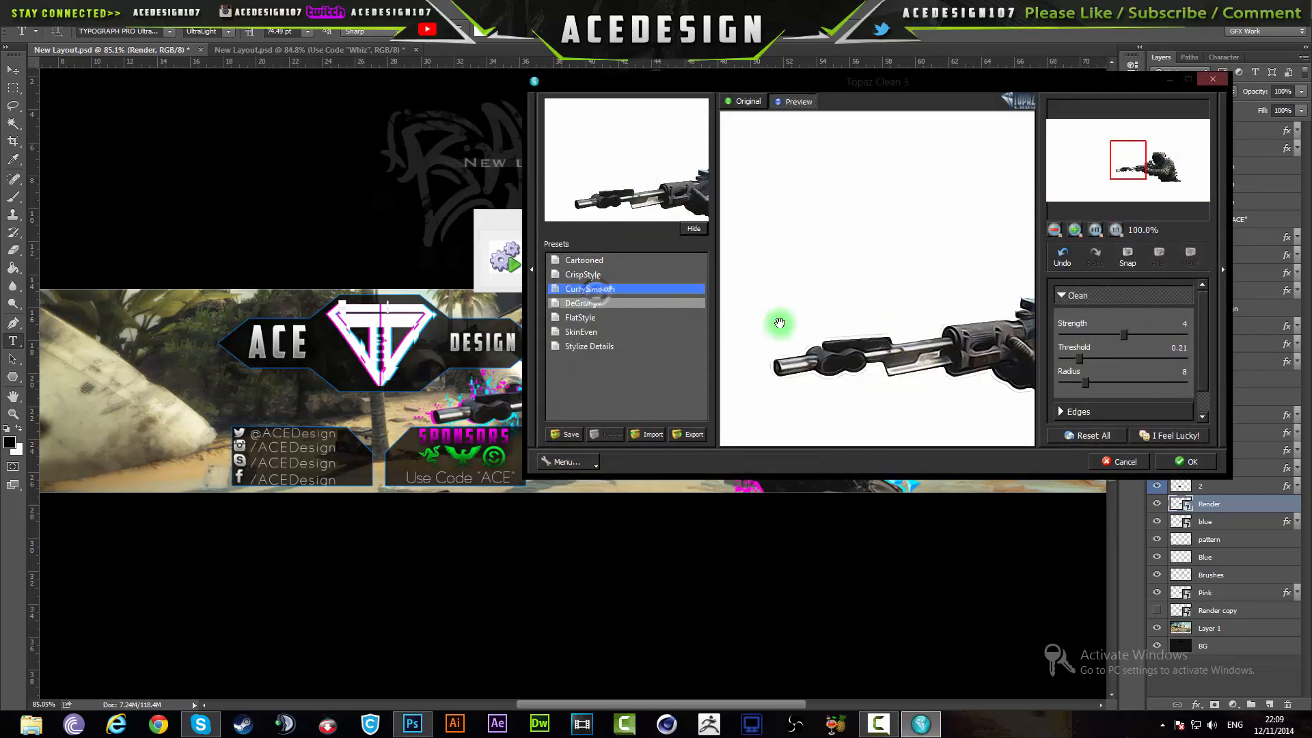
{"action": "left_click_drag", "start_coordinate": [936, 342], "coordinate": [696, 316]}
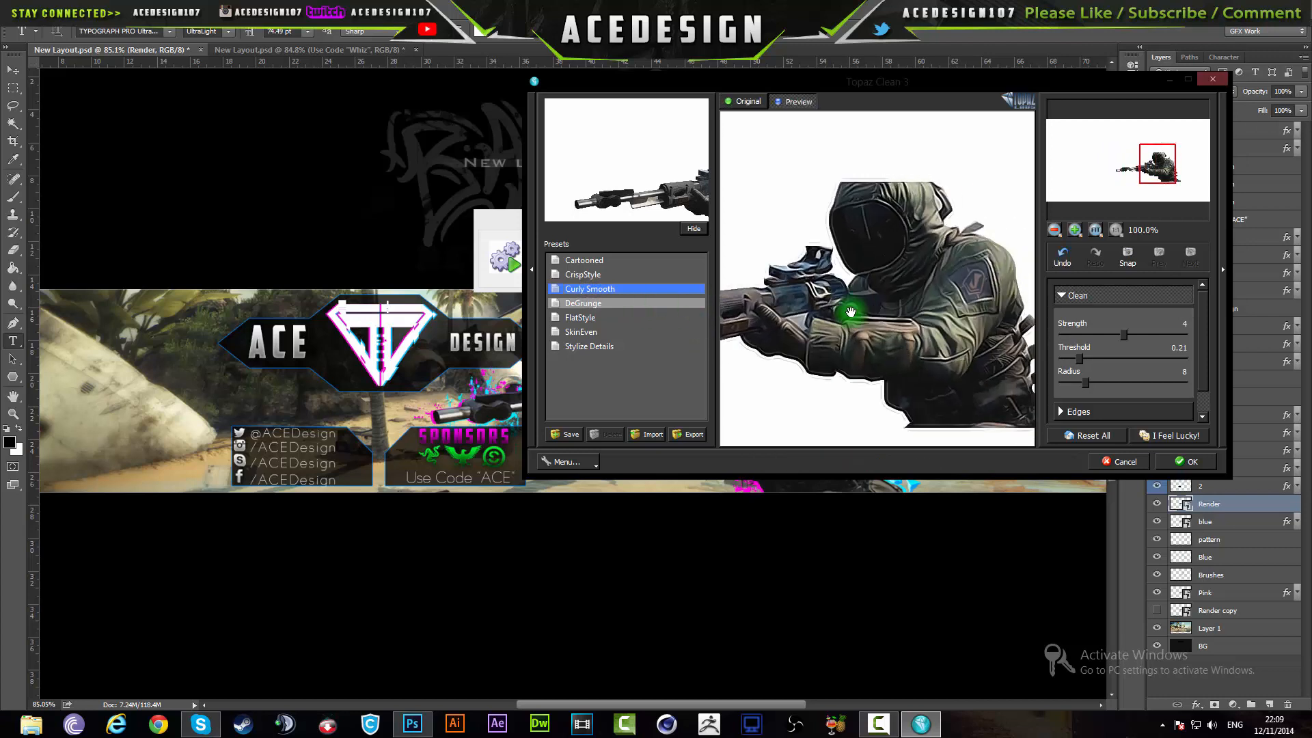
{"action": "left_click_drag", "start_coordinate": [855, 310], "coordinate": [803, 331]}
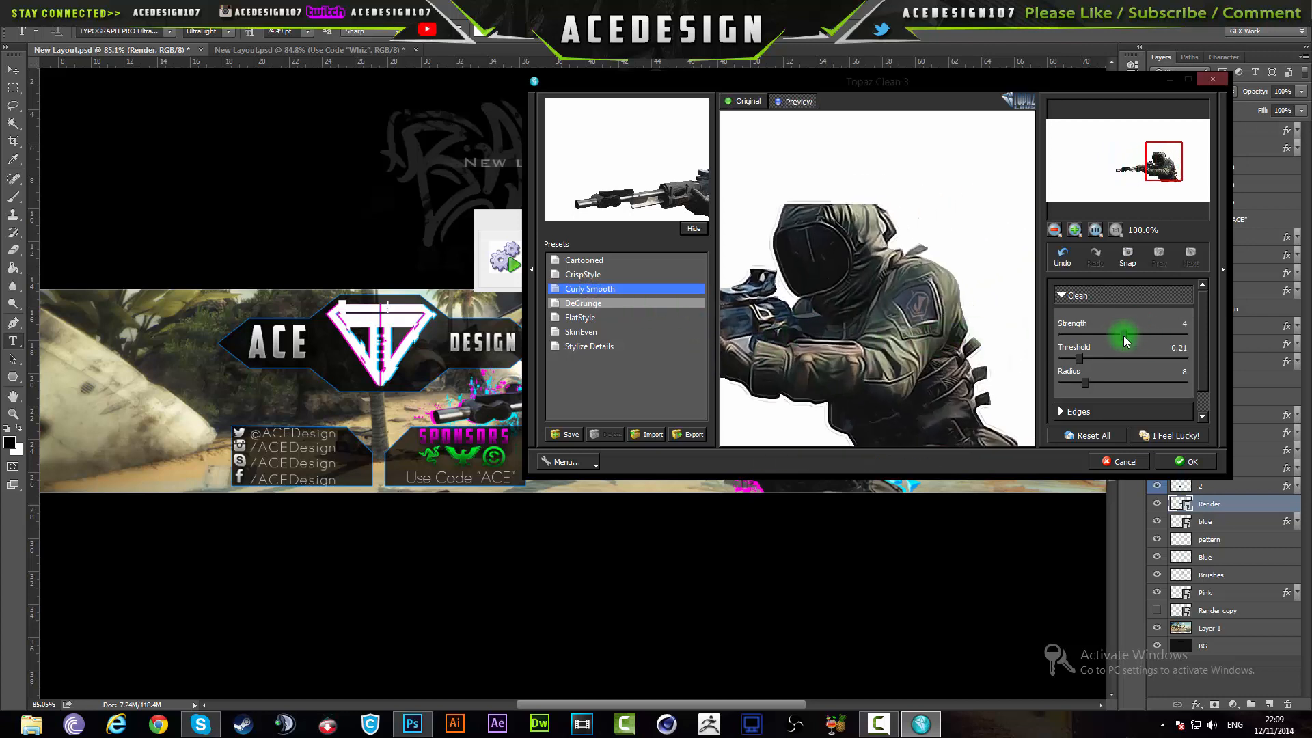
Set the Clean strength to 5, threshold to 0.23 and radius to 12, and apply the filter to the soldier
{"action": "mouse_move", "coordinate": [1151, 337]}
{"action": "left_mouse_down"}
{"action": "mouse_move", "coordinate": [1167, 338]}
{"action": "mouse_move", "coordinate": [1145, 345]}
{"action": "left_mouse_up"}
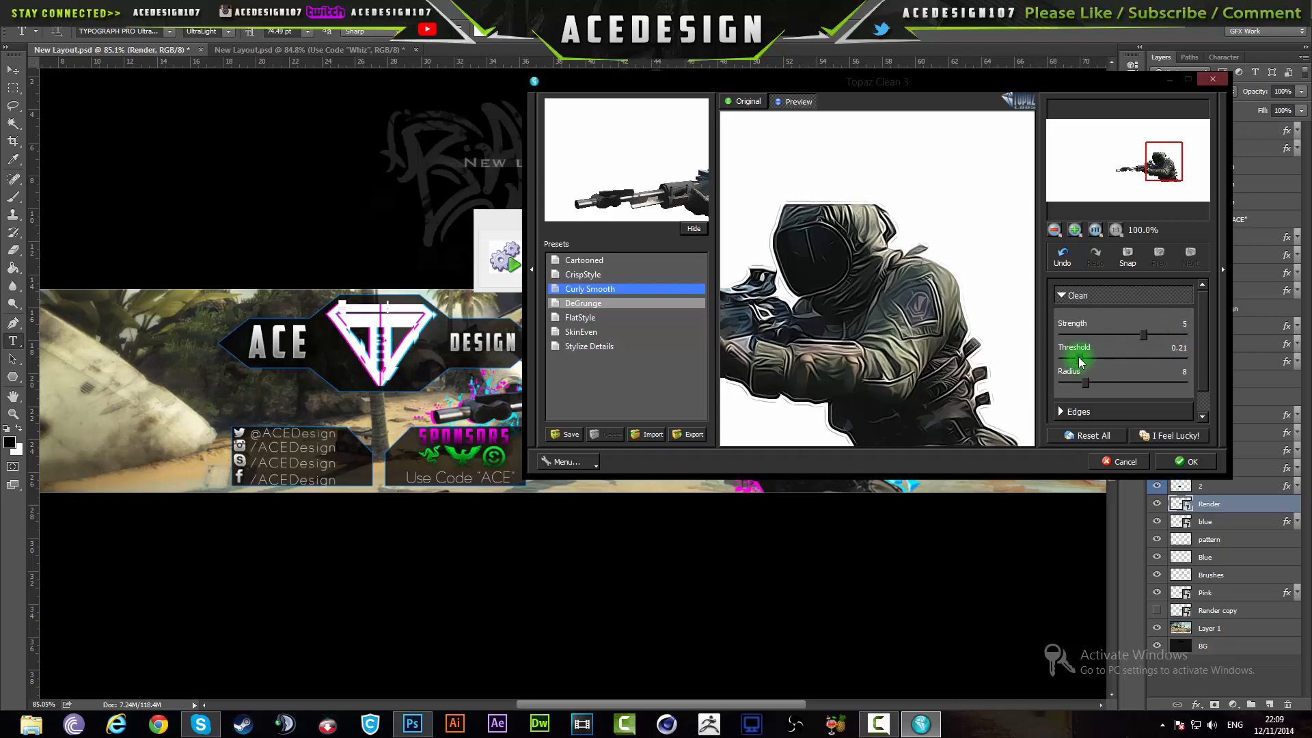
{"action": "left_click_drag", "start_coordinate": [1102, 354], "coordinate": [1083, 367]}
{"action": "left_click_drag", "start_coordinate": [1107, 383], "coordinate": [1114, 383]}
{"action": "left_click", "coordinate": [1183, 462]}
{"action": "left_click", "coordinate": [853, 391]}
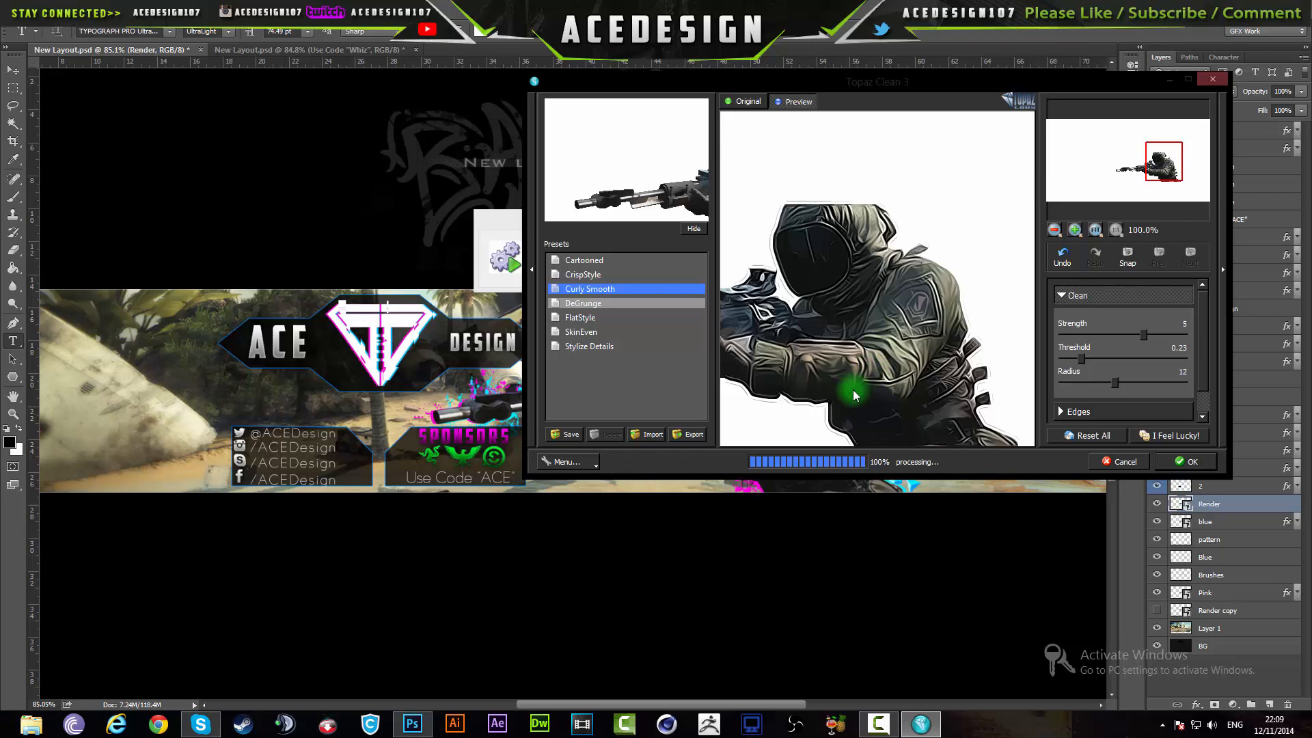
Move the hidden Render copy directly above Render, compare the two versions, keep the filtered Render visible and collapse its filter list
{"action": "left_click", "coordinate": [1155, 504]}
{"action": "left_click", "coordinate": [1246, 622]}
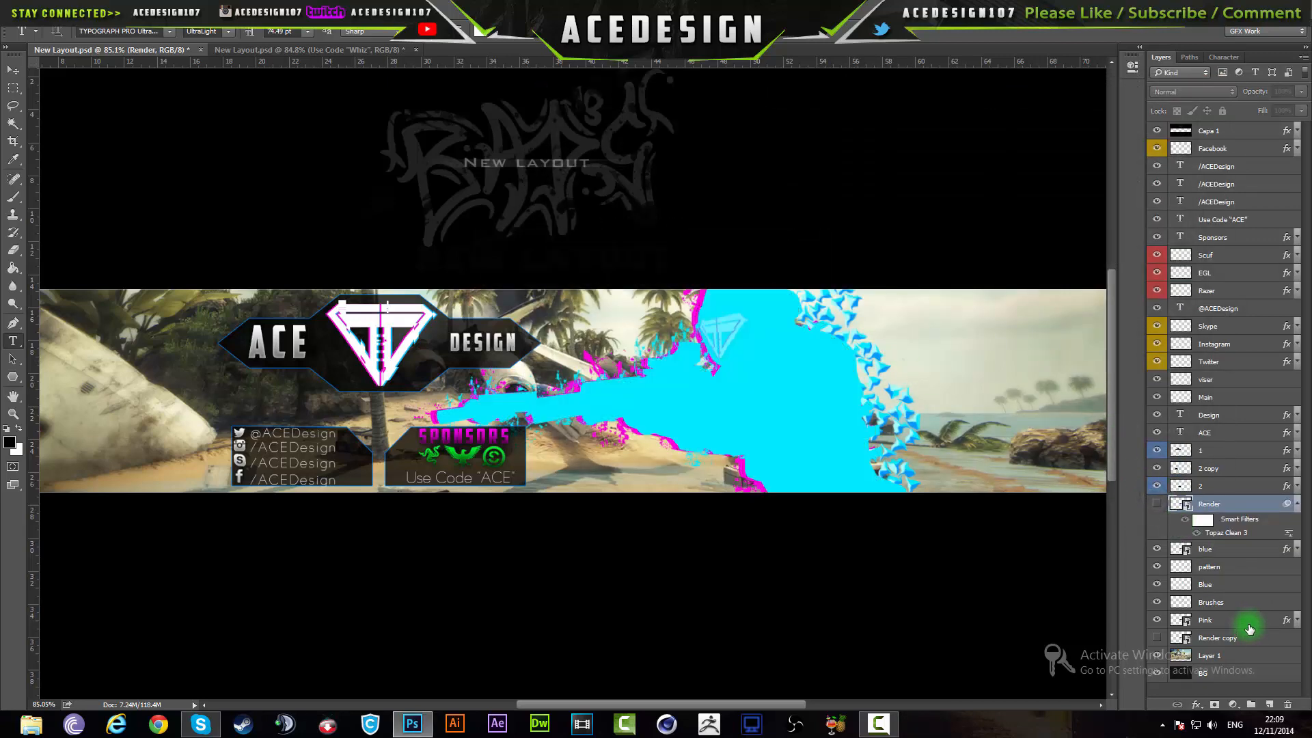
{"action": "left_click_drag", "start_coordinate": [1247, 638], "coordinate": [1194, 500]}
{"action": "left_click", "coordinate": [1155, 505]}
{"action": "left_click", "coordinate": [1155, 505]}
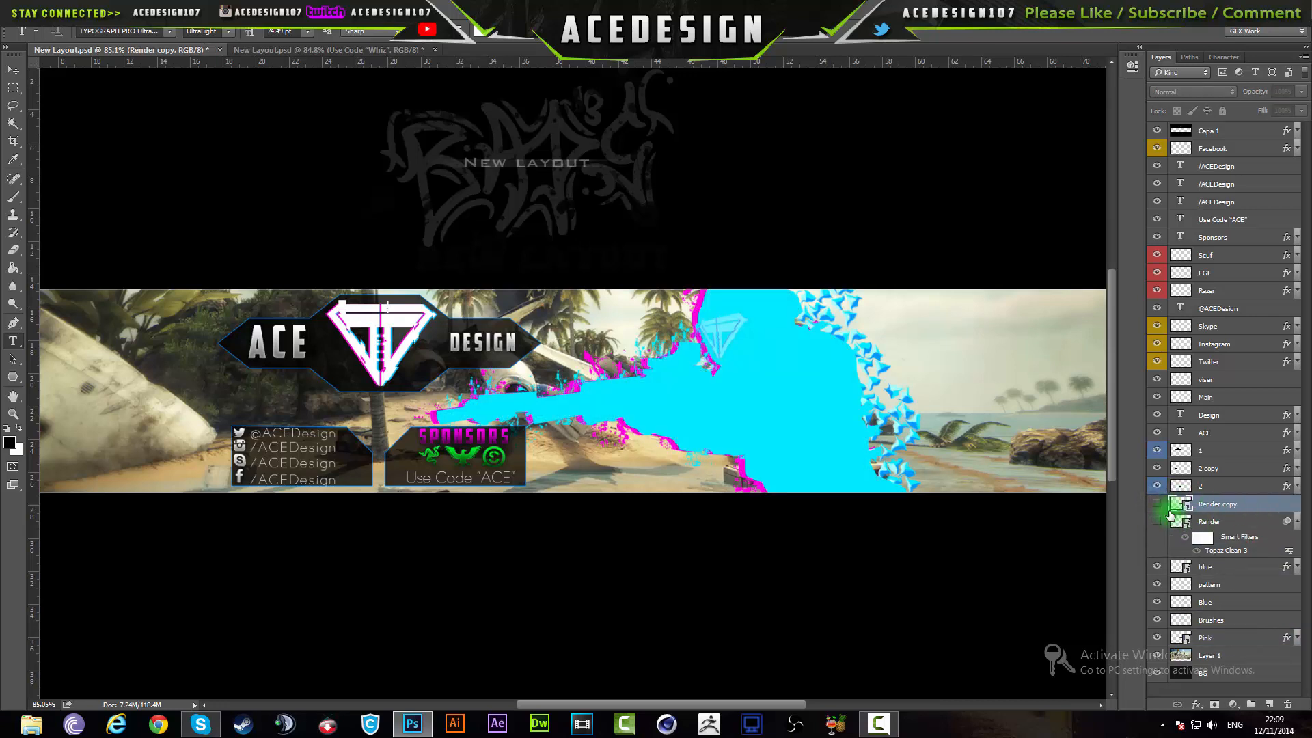
{"action": "left_click", "coordinate": [1154, 523]}
{"action": "left_click", "coordinate": [1295, 522]}
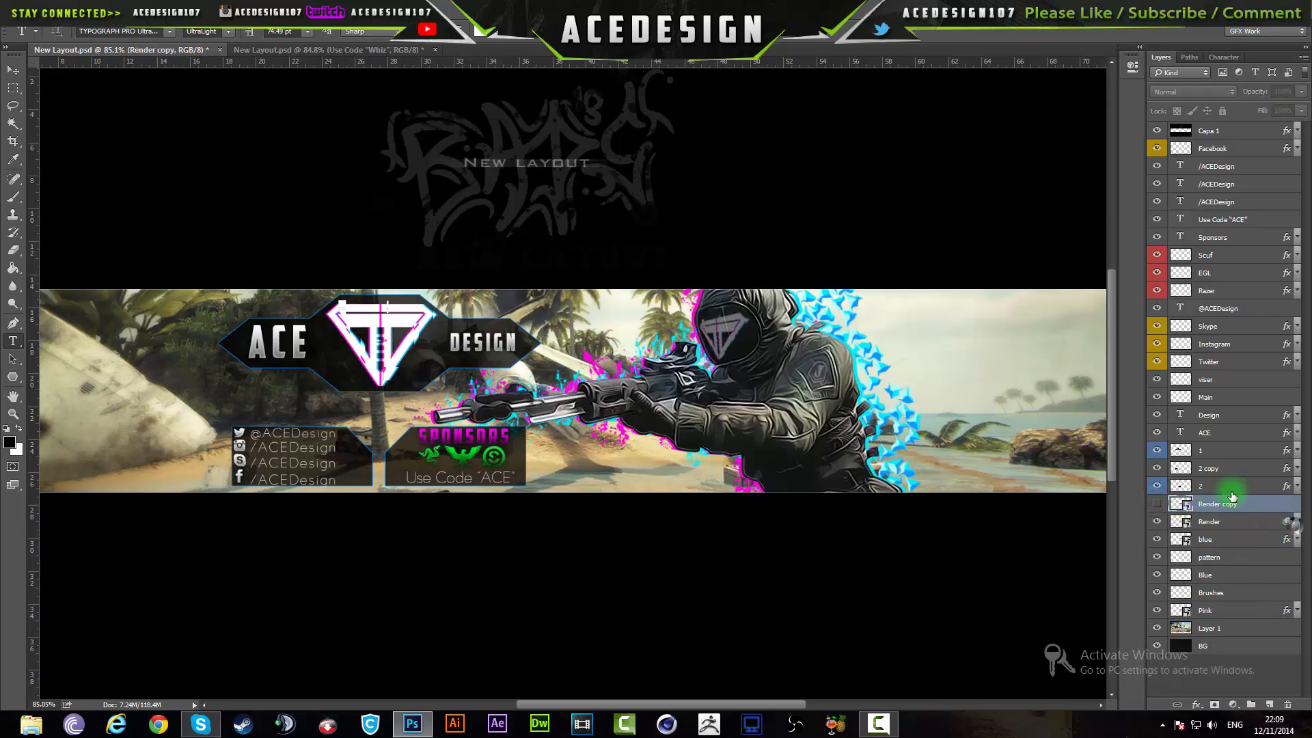
Duplicate the Layer 1 background, hide the copy and reselect the original Layer 1
{"action": "key", "text": "ctrl+0"}
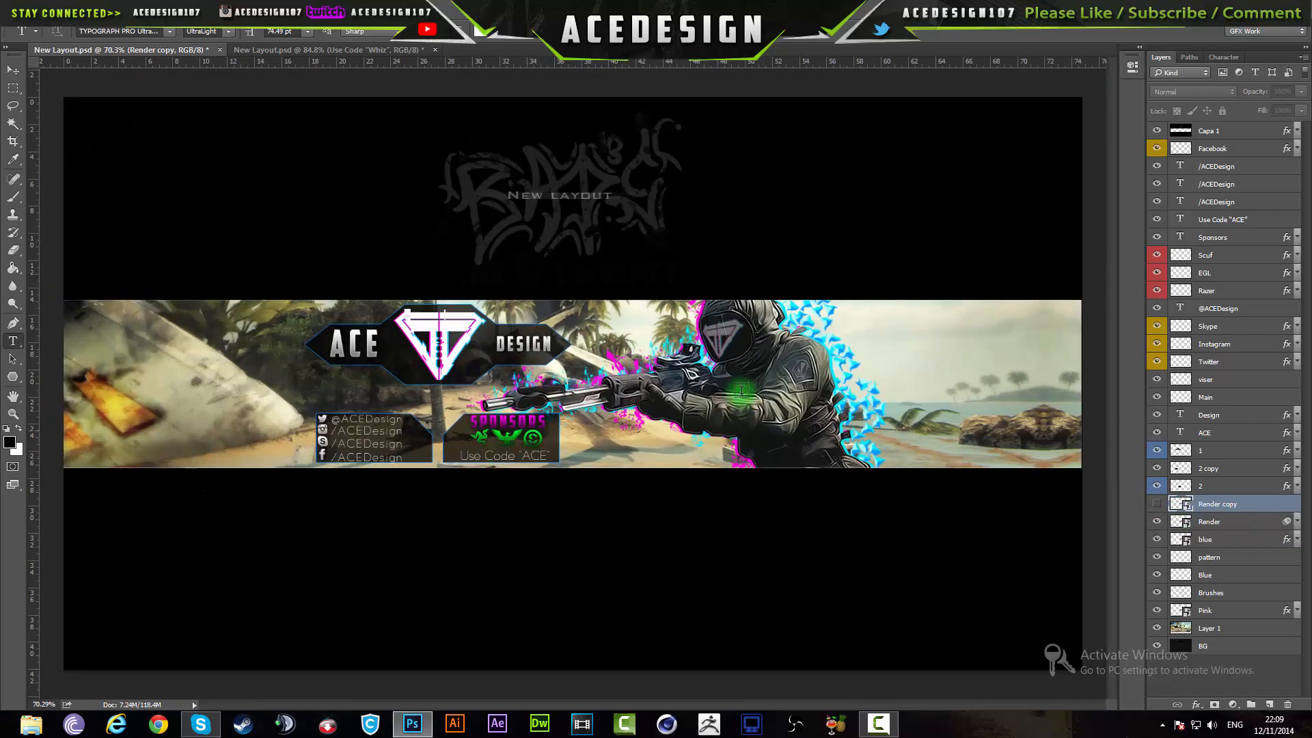
{"action": "left_click", "coordinate": [1222, 625]}
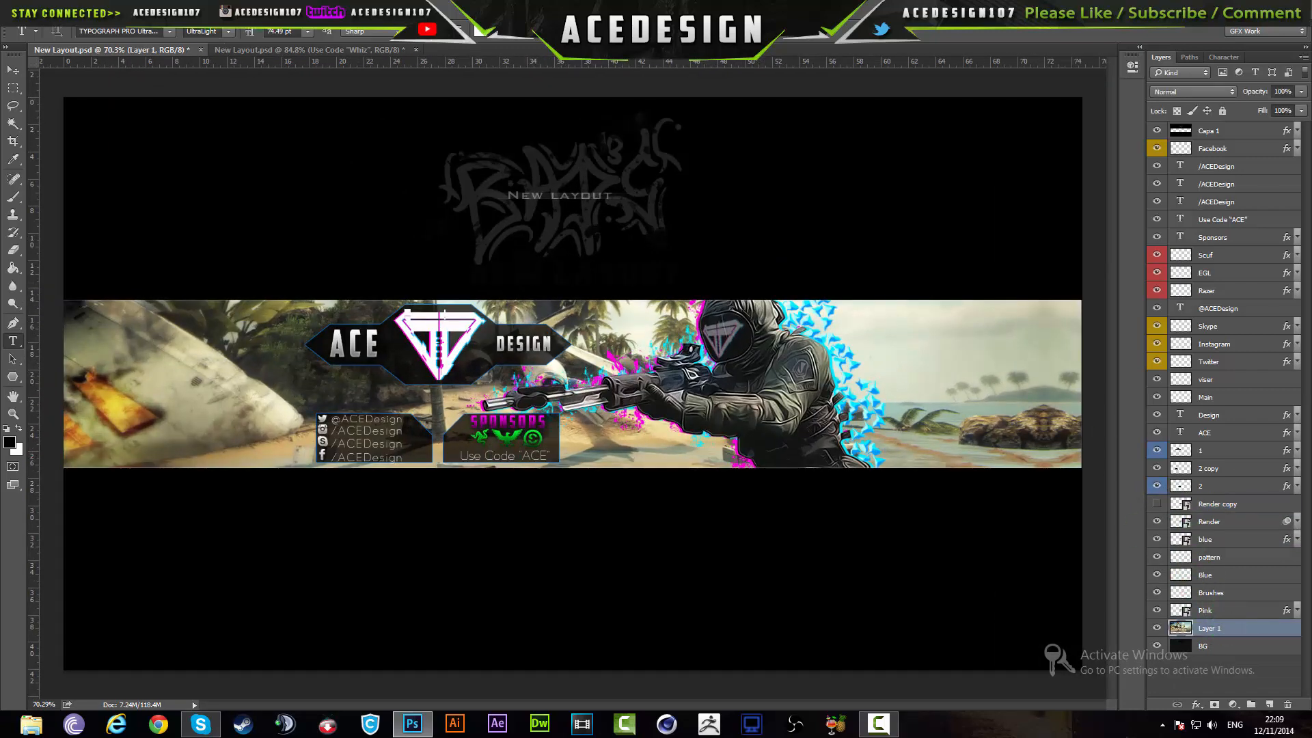
{"action": "left_click", "coordinate": [217, 19]}
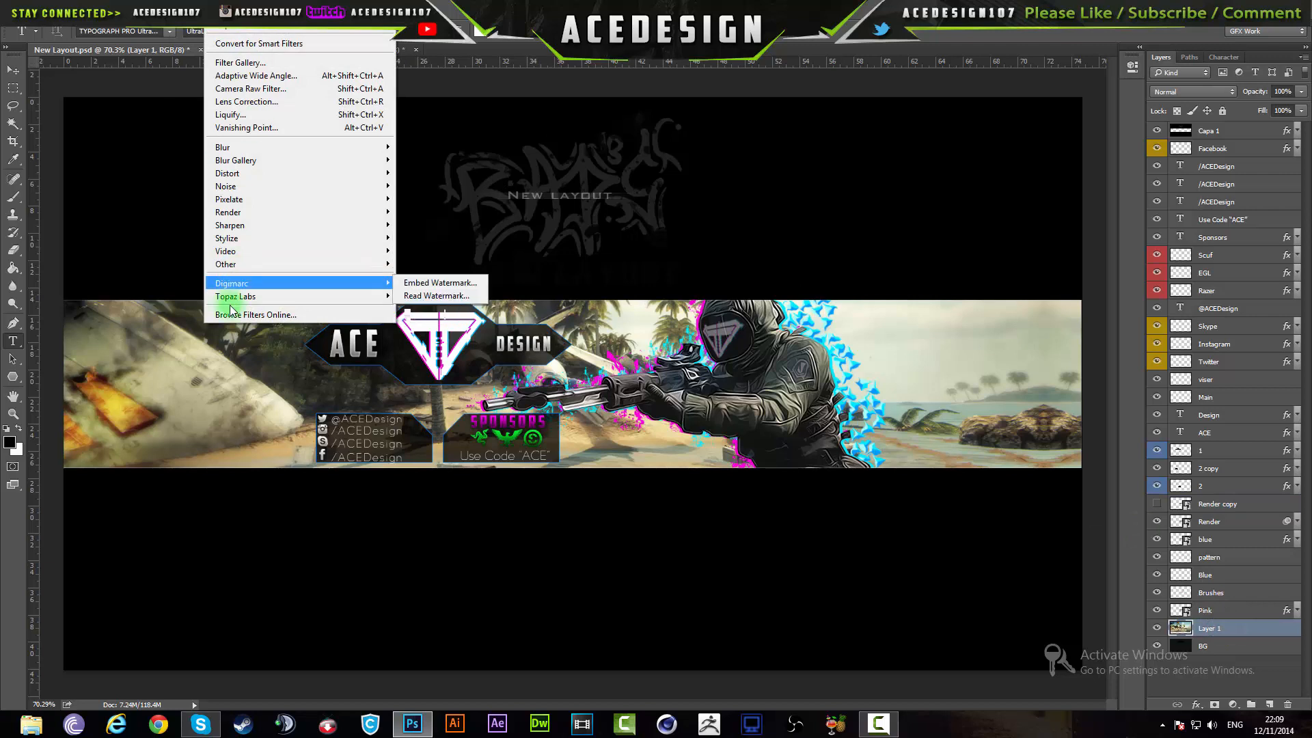
{"action": "left_click", "coordinate": [1271, 611]}
{"action": "key", "text": "ctrl+j"}
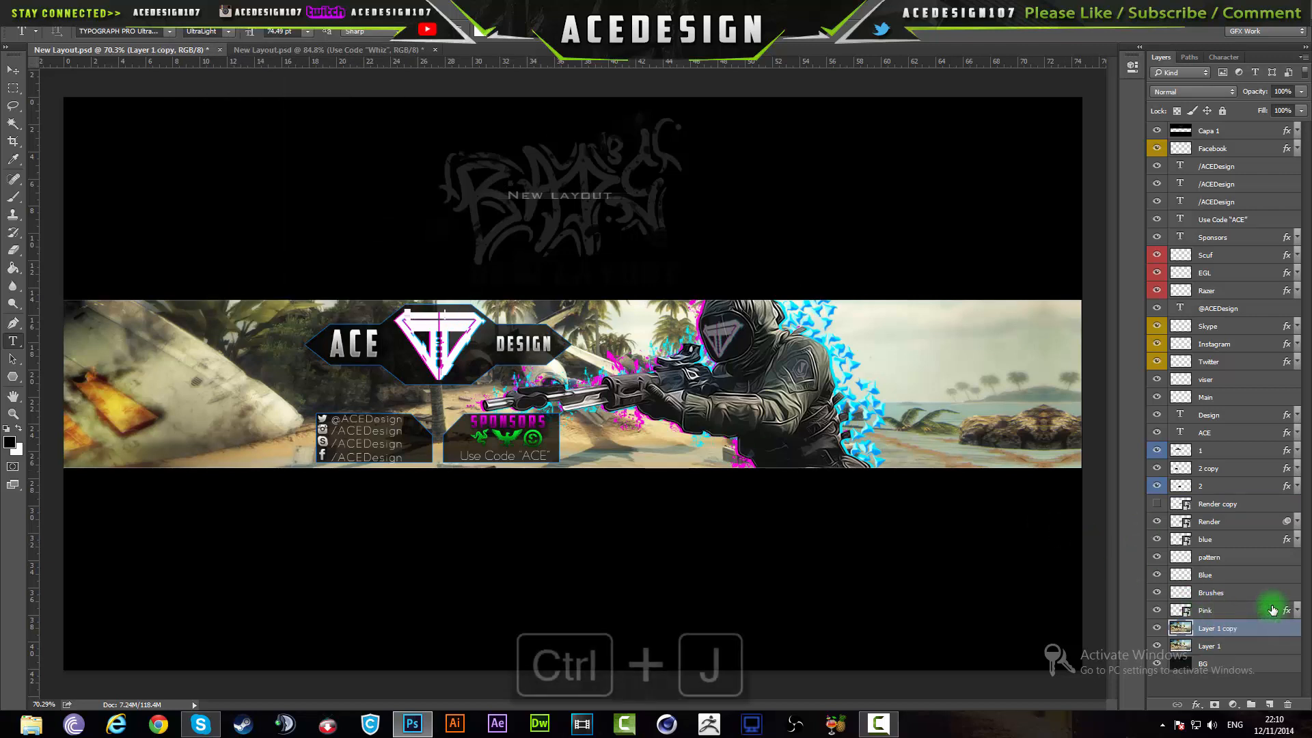
{"action": "left_click", "coordinate": [1156, 628]}
{"action": "left_click", "coordinate": [1267, 646]}
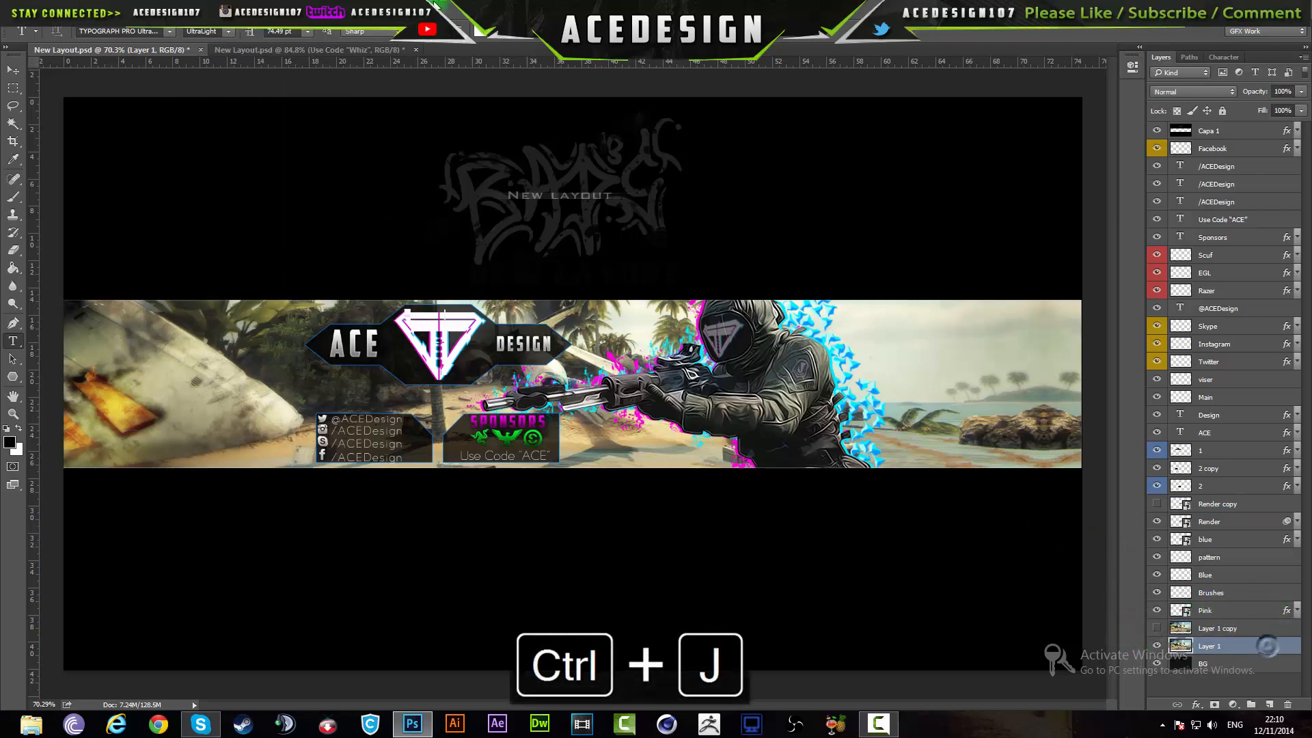
Save the banner to the Desktop as the Photoshop file New Layout with Maximize Compatibility on
{"action": "key", "text": "ctrl+shift+s"}
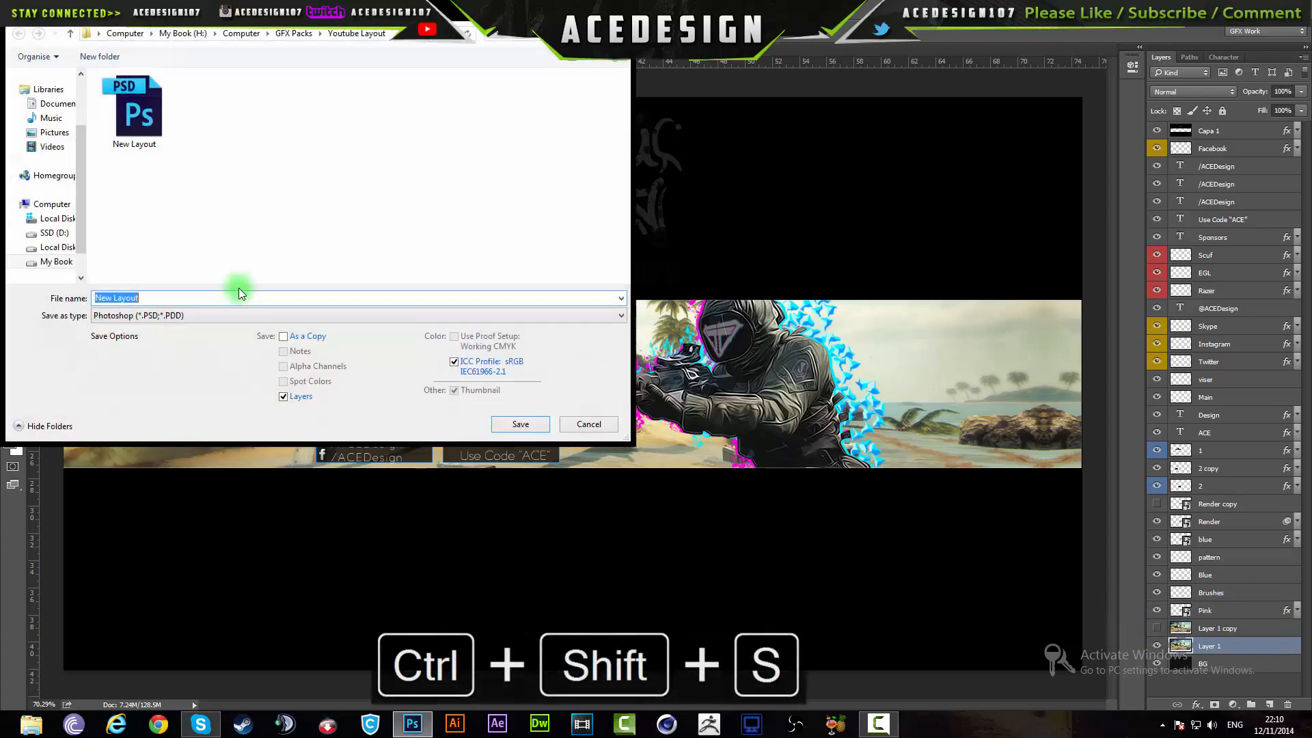
{"action": "scroll", "coordinate": [51, 129], "scroll_direction": "up", "scroll_amount": 3}
{"action": "left_click", "coordinate": [55, 109]}
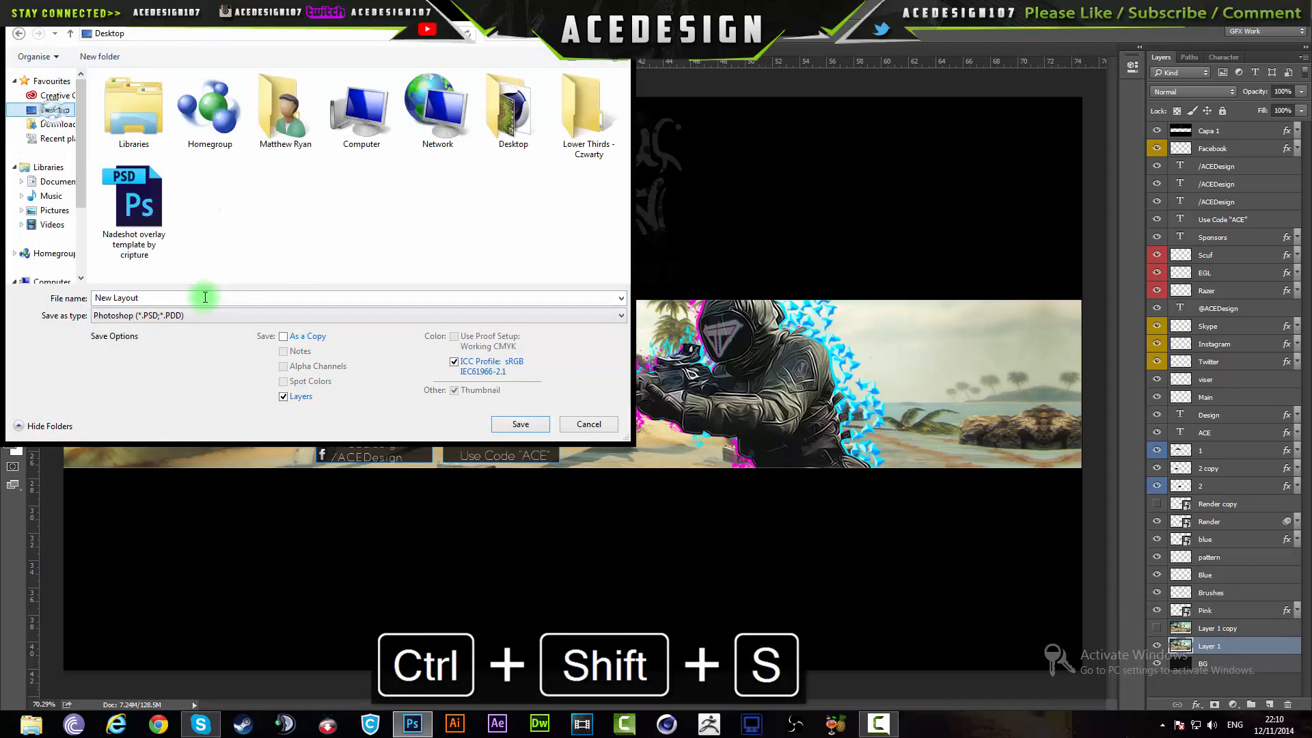
{"action": "left_click", "coordinate": [521, 425]}
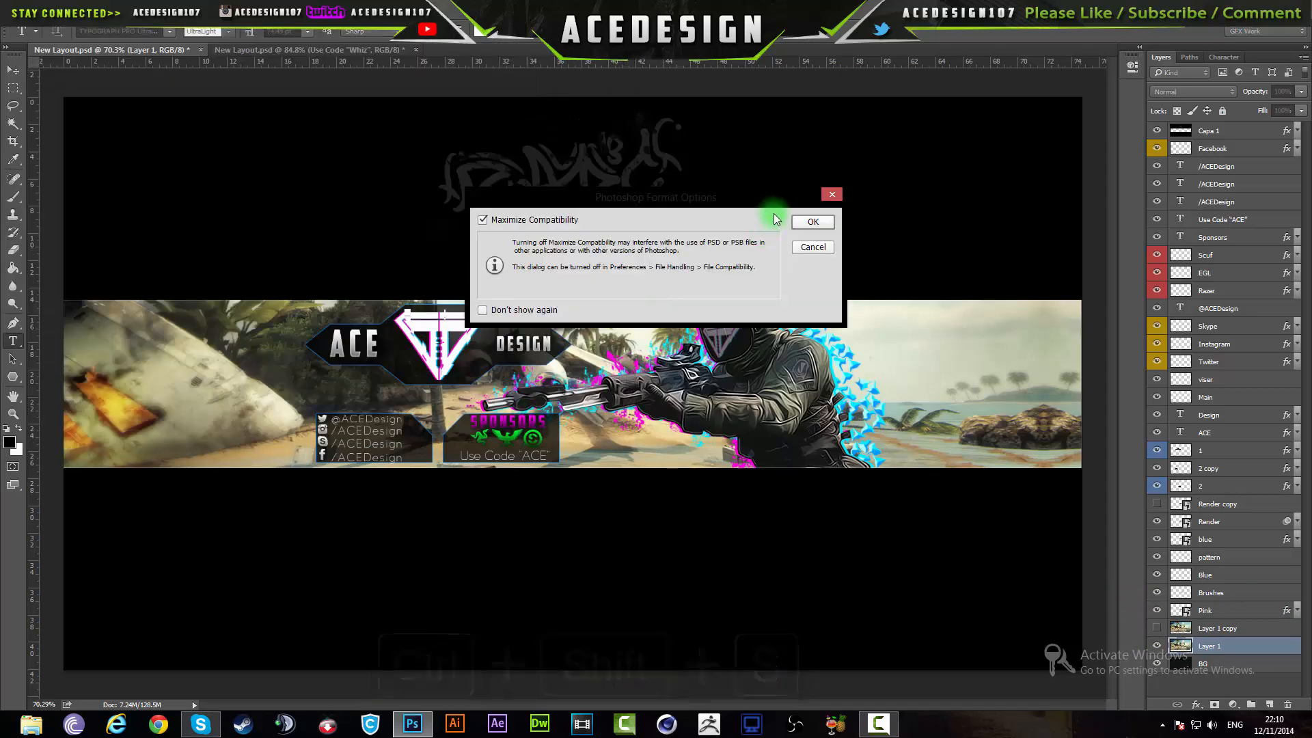
{"action": "left_click", "coordinate": [812, 221]}
Apply Topaz Clean 3 to the Layer 1 background using the Curly Smooth preset with strength 5
{"action": "left_click", "coordinate": [220, 7]}
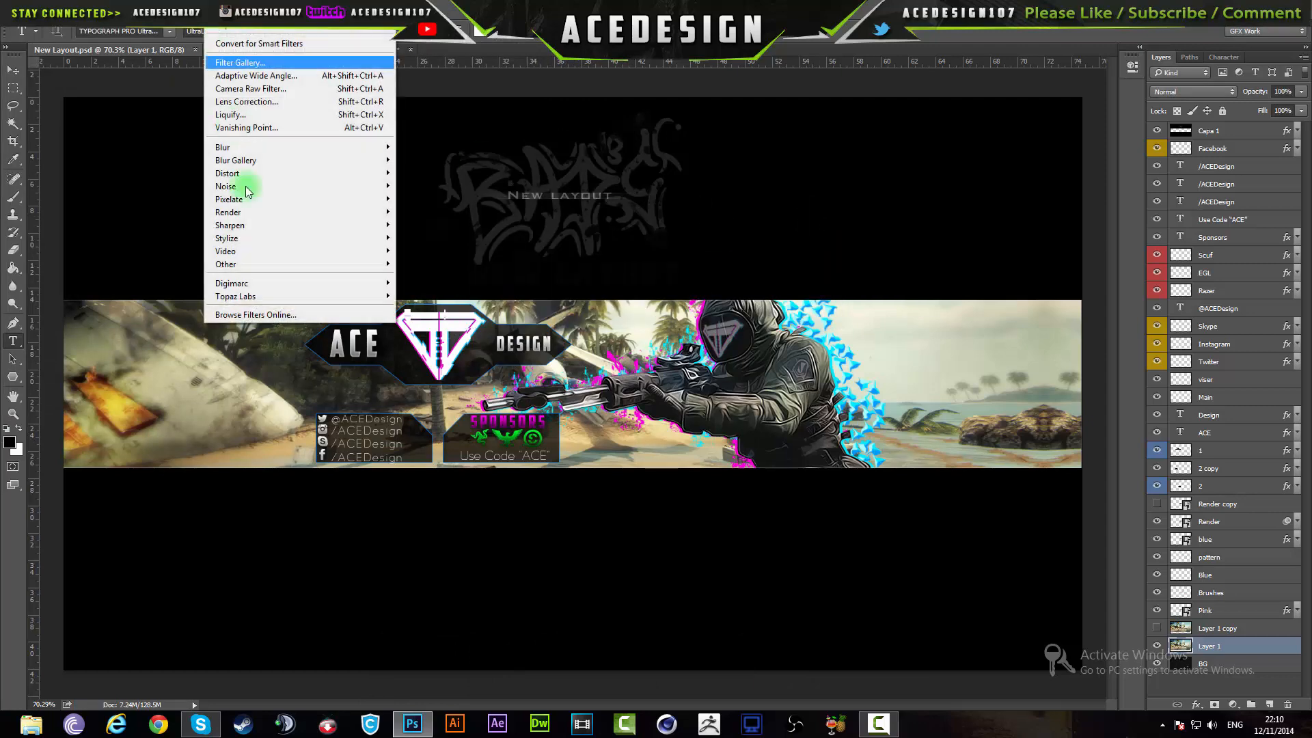
{"action": "mouse_move", "coordinate": [307, 296]}
{"action": "left_click", "coordinate": [464, 296]}
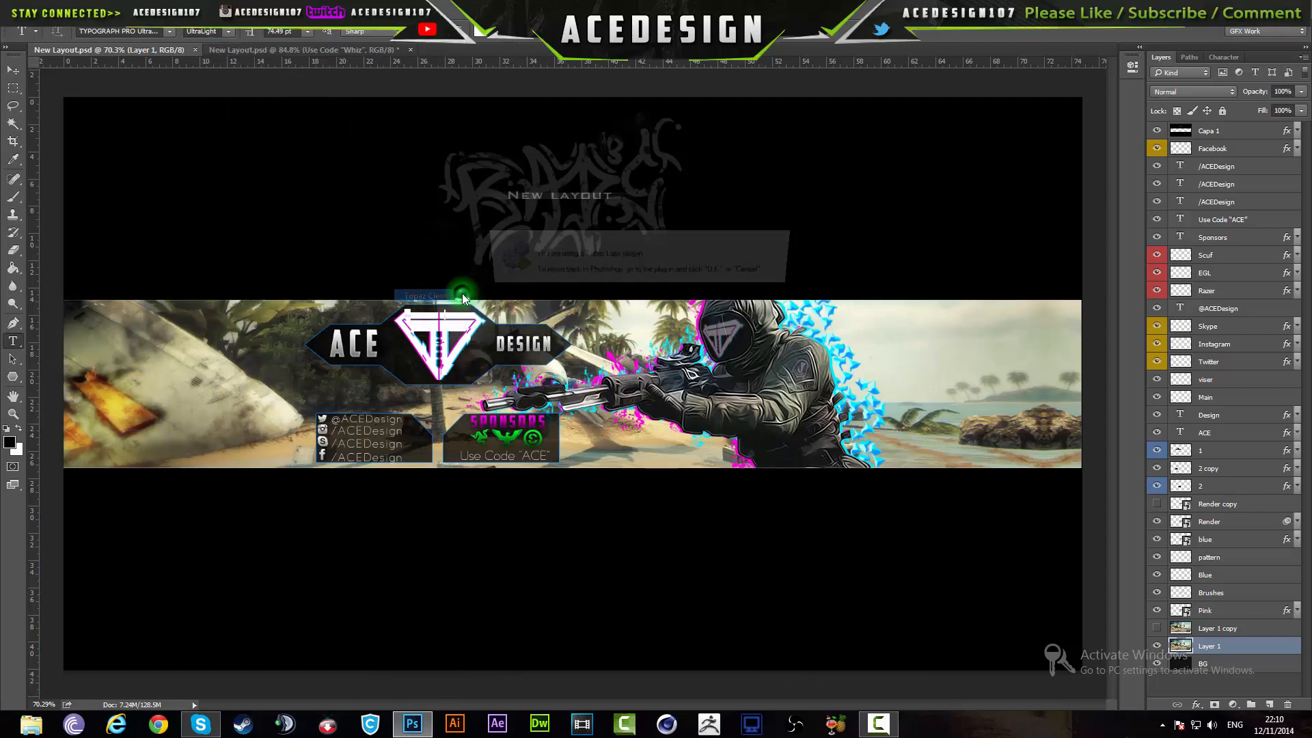
{"action": "left_click", "coordinate": [602, 289]}
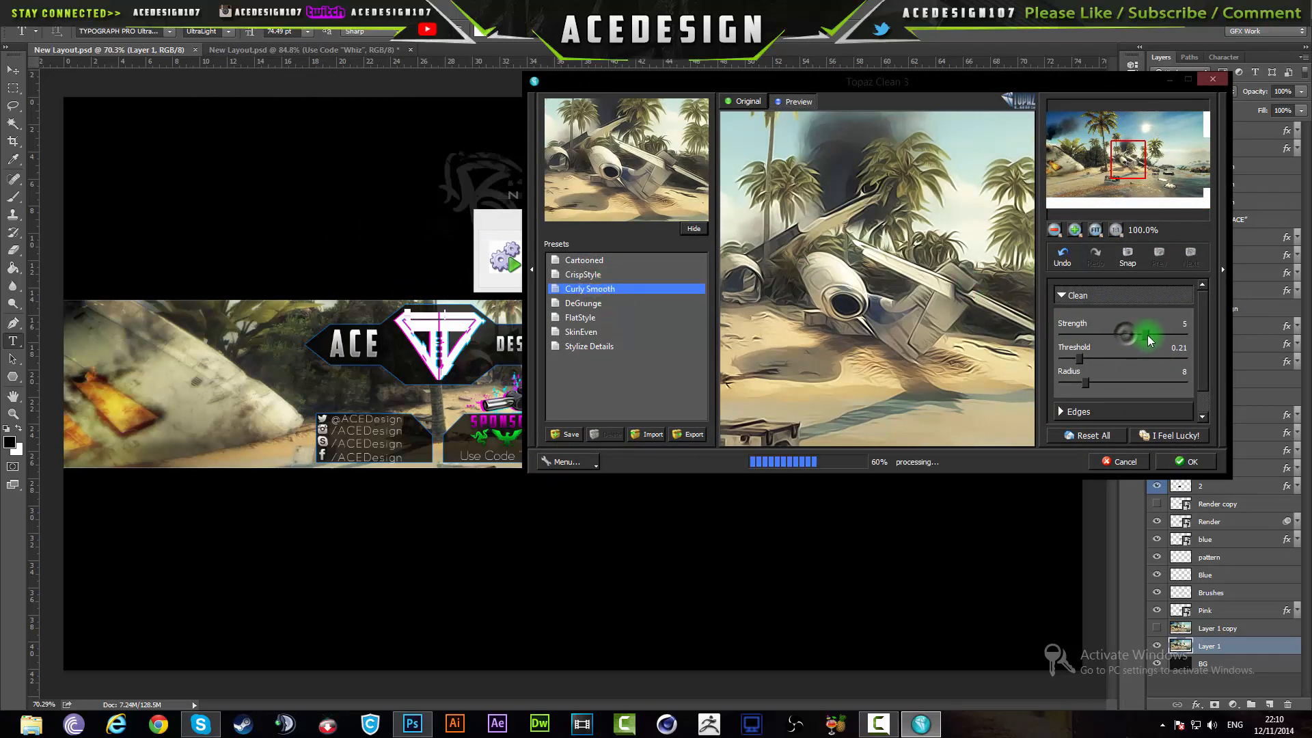
{"action": "left_click", "coordinate": [1181, 459]}
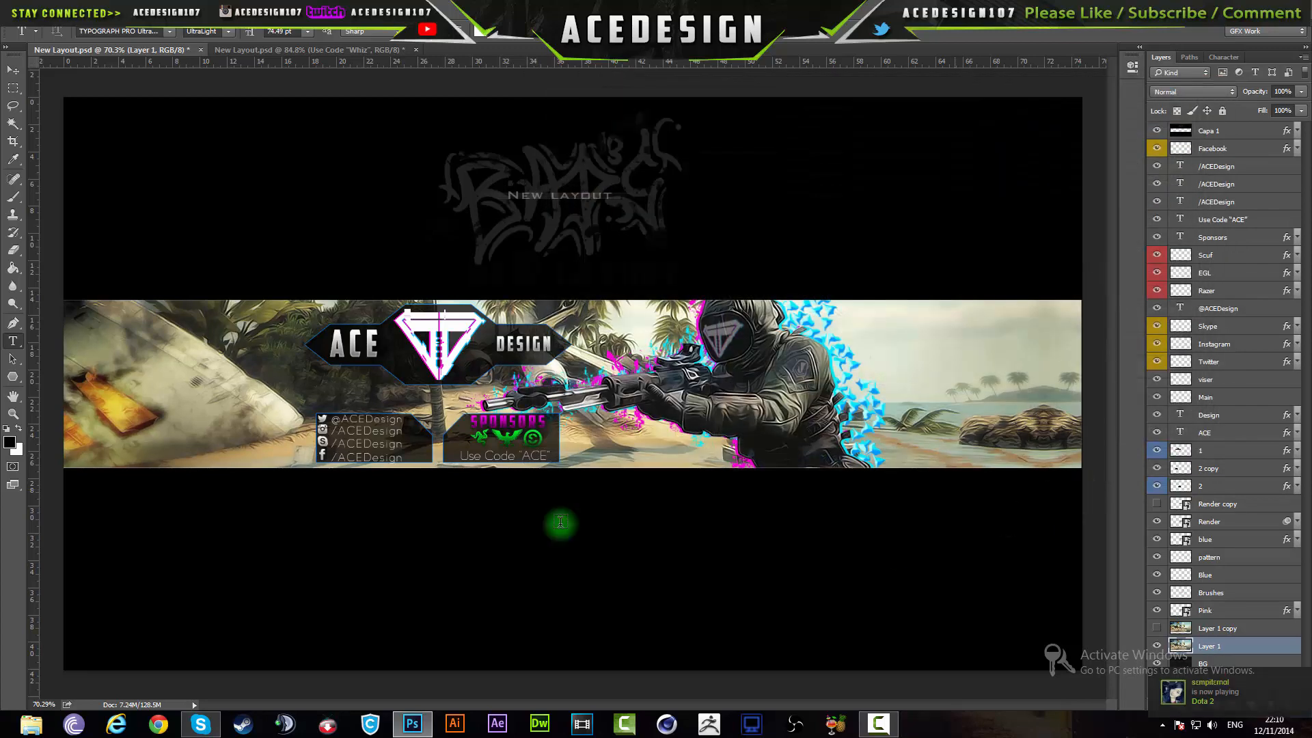
Compare the filtered background with its unfiltered copy by toggling both layers, leaving only the filtered Layer 1 visible
{"action": "scroll", "coordinate": [550, 400], "scroll_direction": "up", "scroll_amount": 2}
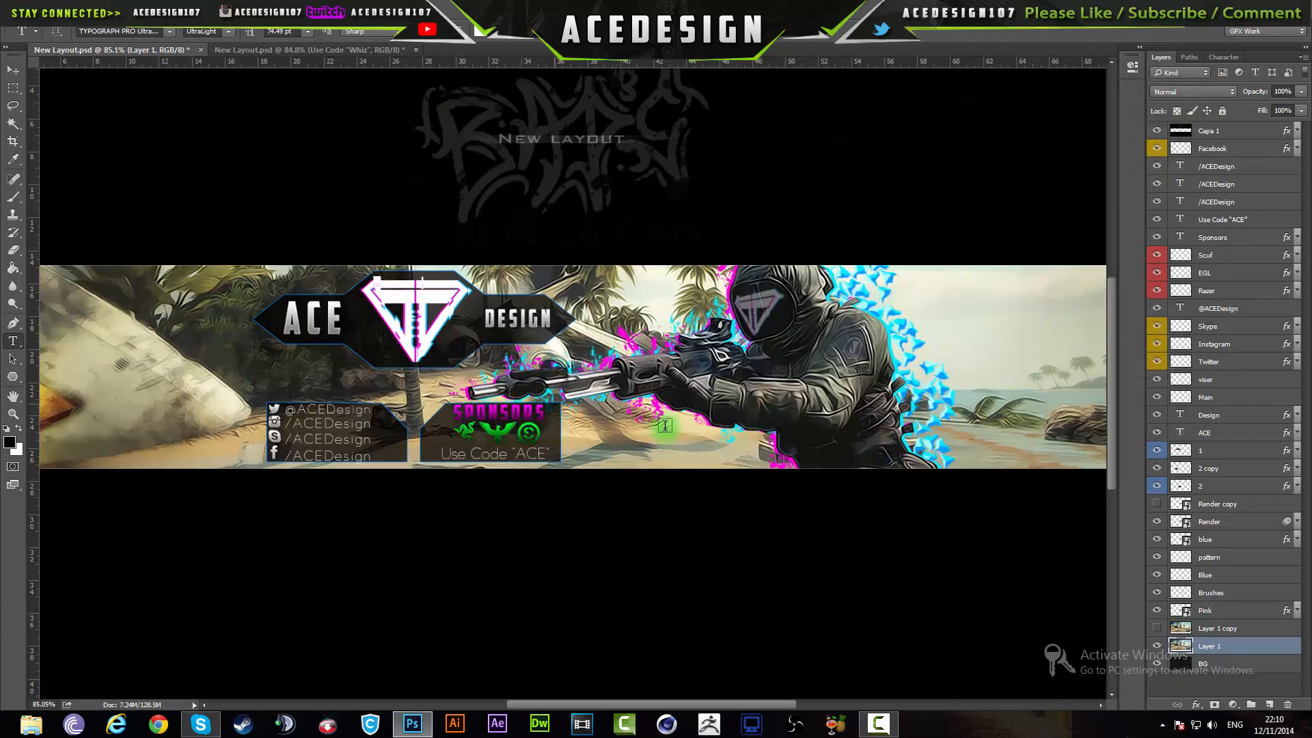
{"action": "left_click", "coordinate": [1157, 646]}
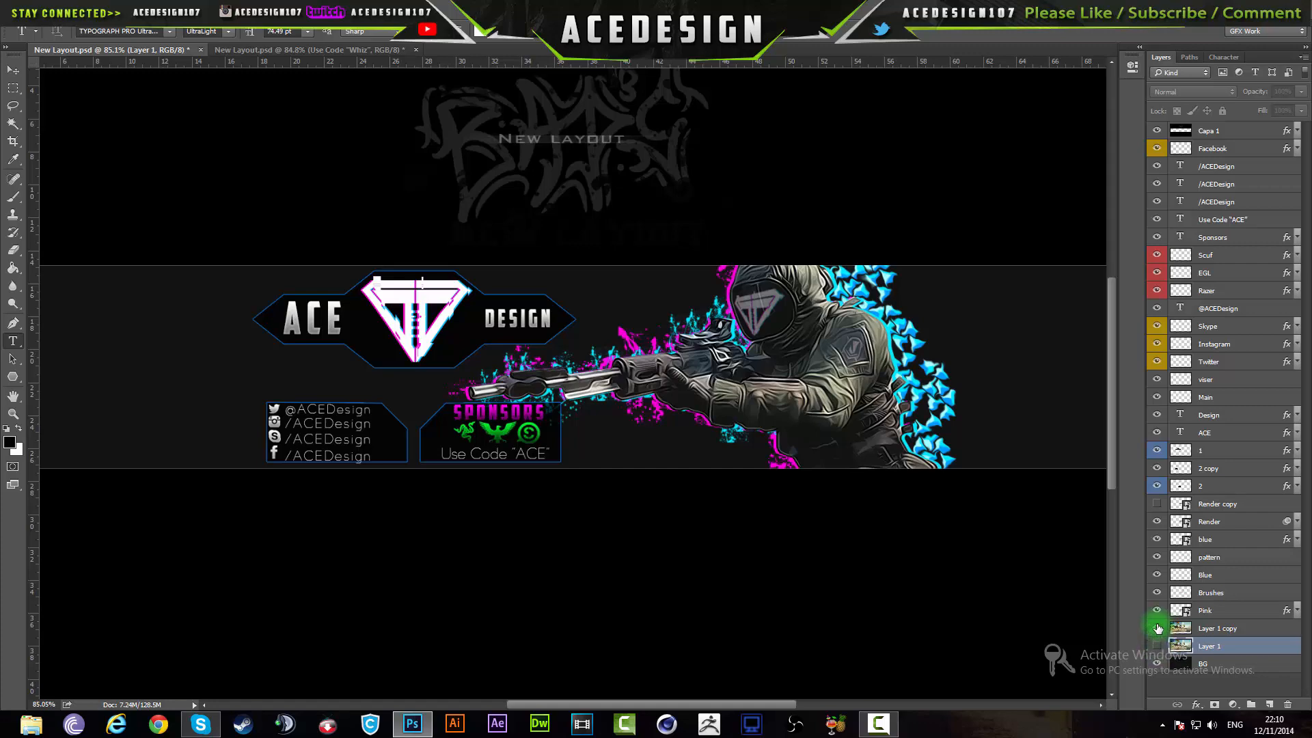
{"action": "left_click", "coordinate": [1156, 628]}
{"action": "left_click", "coordinate": [1156, 628]}
{"action": "left_click", "coordinate": [1156, 645]}
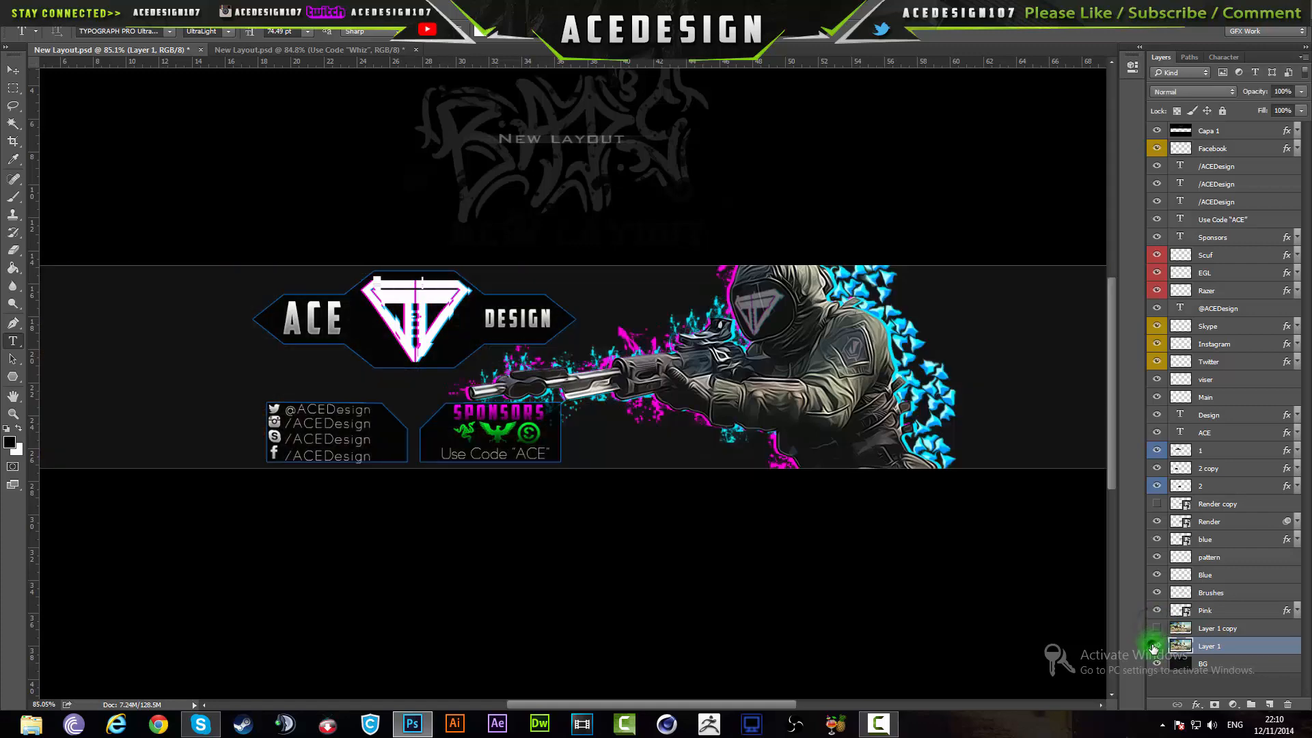
{"action": "scroll", "coordinate": [461, 383], "scroll_direction": "down", "scroll_amount": 2}
{"action": "scroll", "coordinate": [461, 382], "scroll_direction": "up", "scroll_amount": 1}
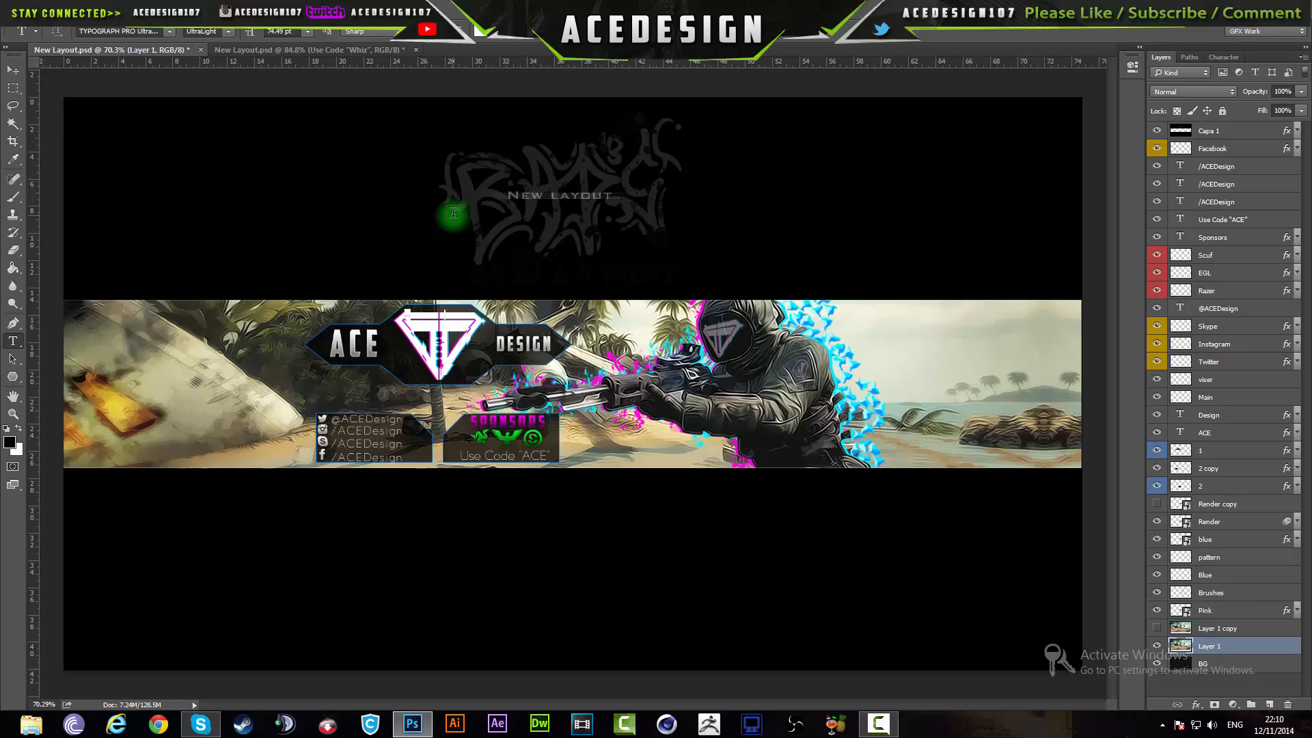
Switch to the Soar Whiz reference banner and collapse its Sponsers group
{"action": "left_click", "coordinate": [321, 49]}
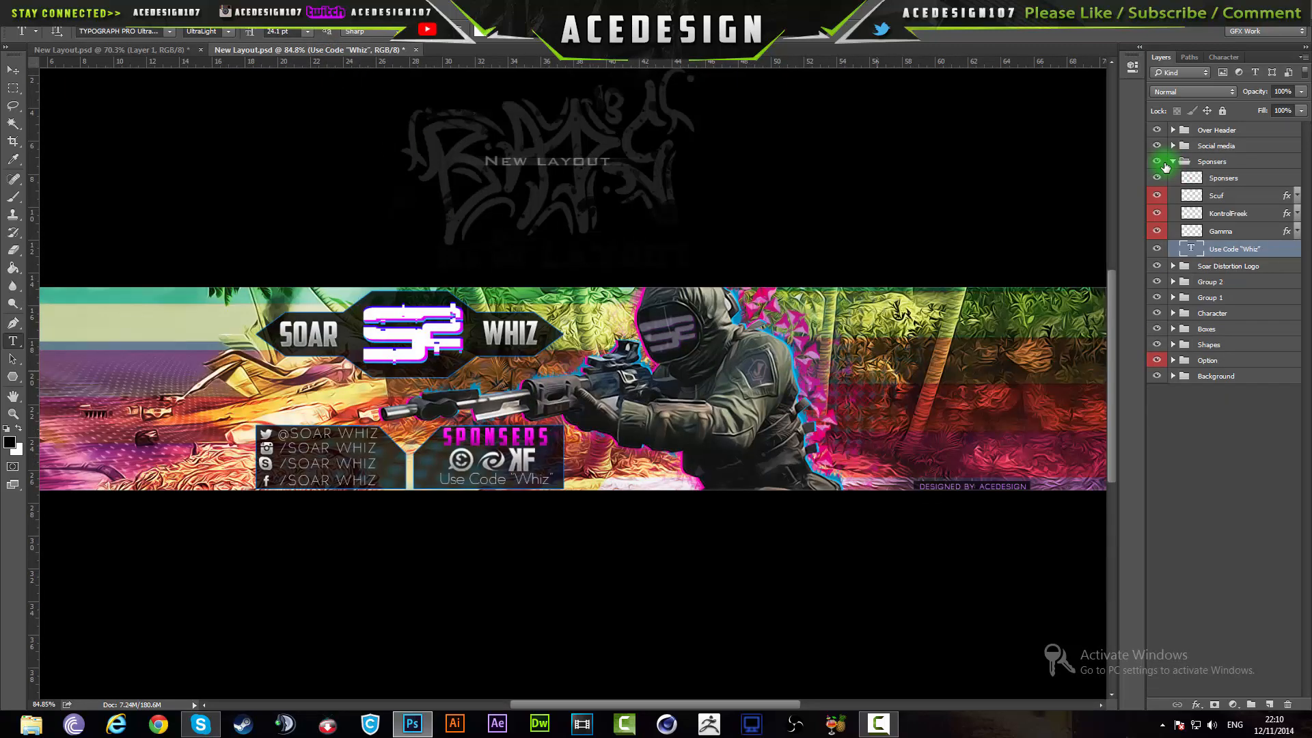
{"action": "scroll", "coordinate": [1160, 165], "scroll_direction": "down", "scroll_amount": 1}
{"action": "left_click", "coordinate": [1173, 162]}
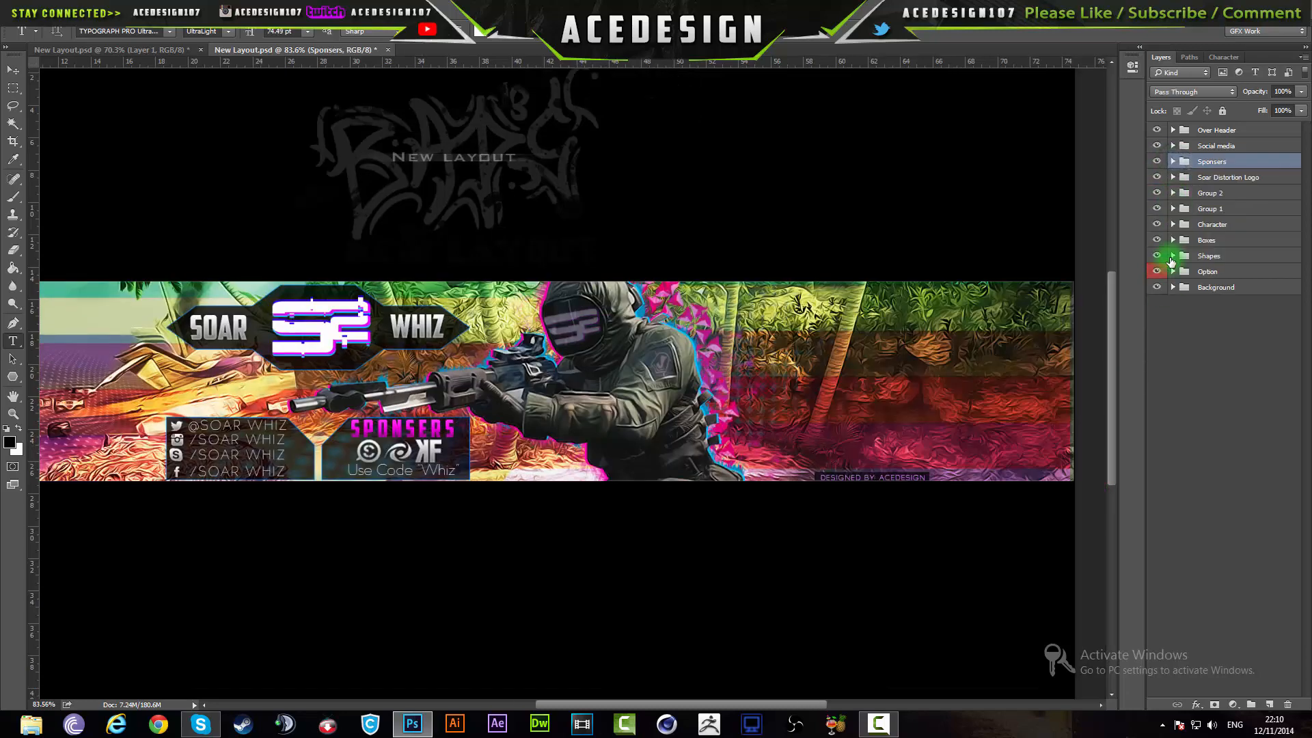
Copy the 31 overlay from the reference's Option group into the Ace Design banner above Layer 1, and shift it slightly upward
{"action": "left_click", "coordinate": [1172, 272]}
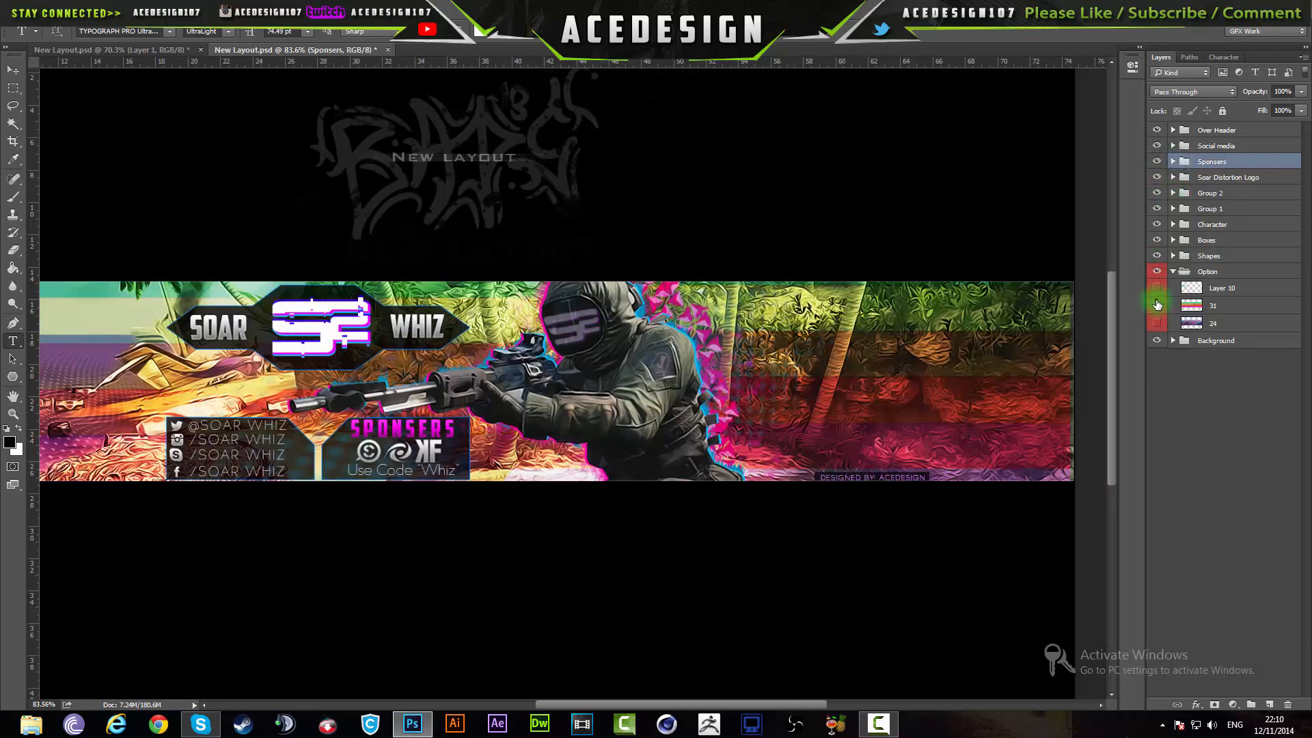
{"action": "left_click", "coordinate": [1220, 305]}
{"action": "key", "text": "v"}
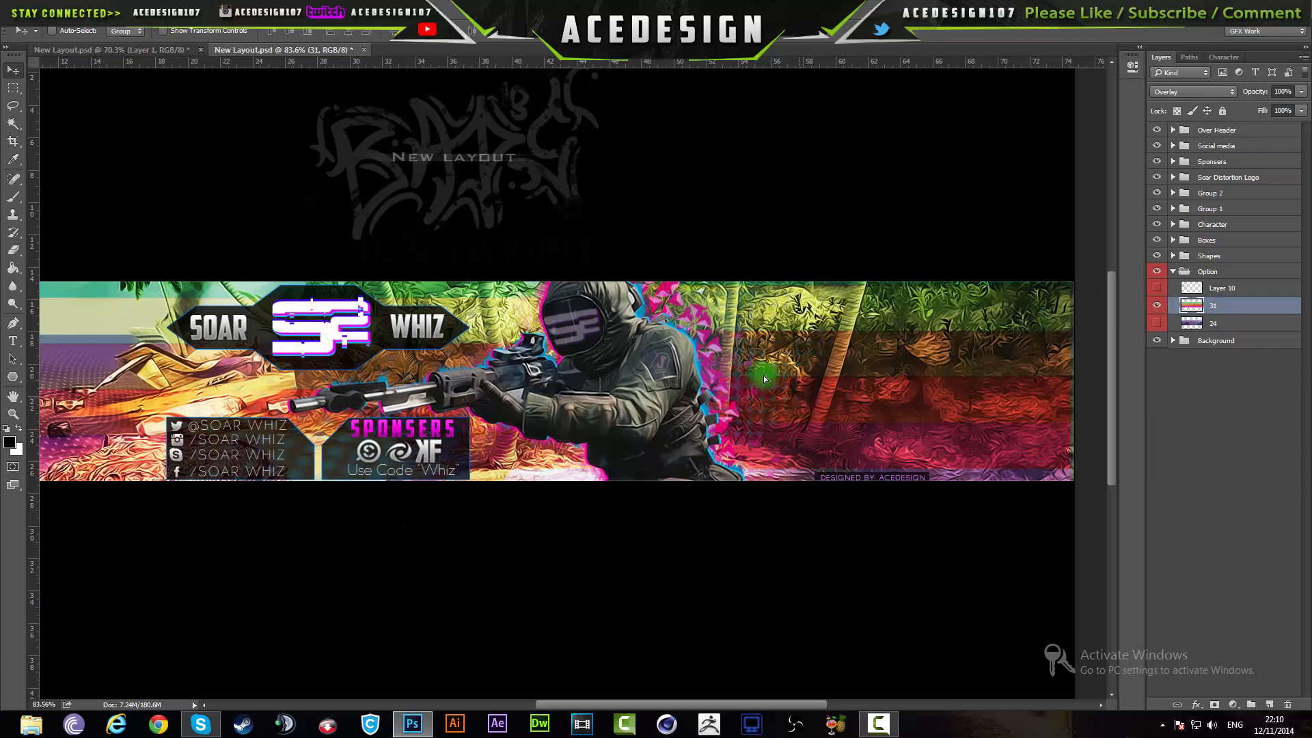
{"action": "left_click_drag", "start_coordinate": [142, 58], "coordinate": [865, 358]}
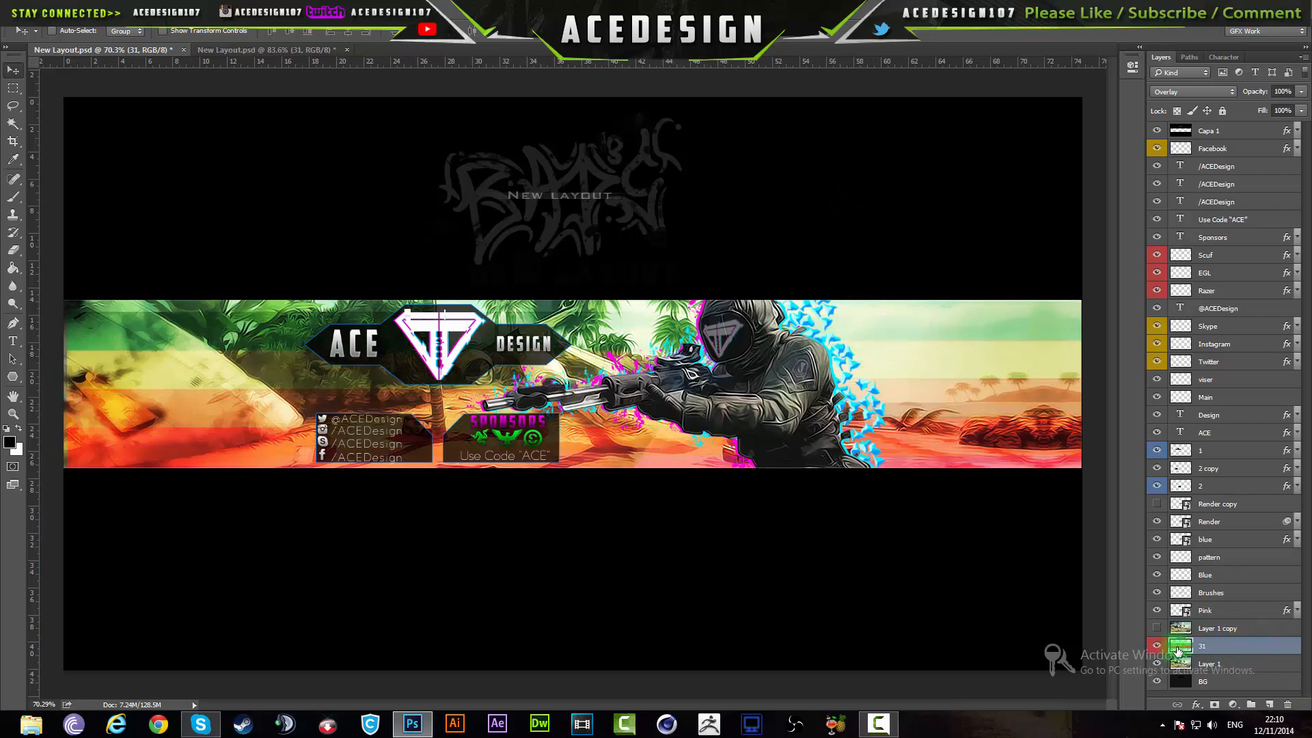
{"action": "left_click", "coordinate": [1244, 663]}
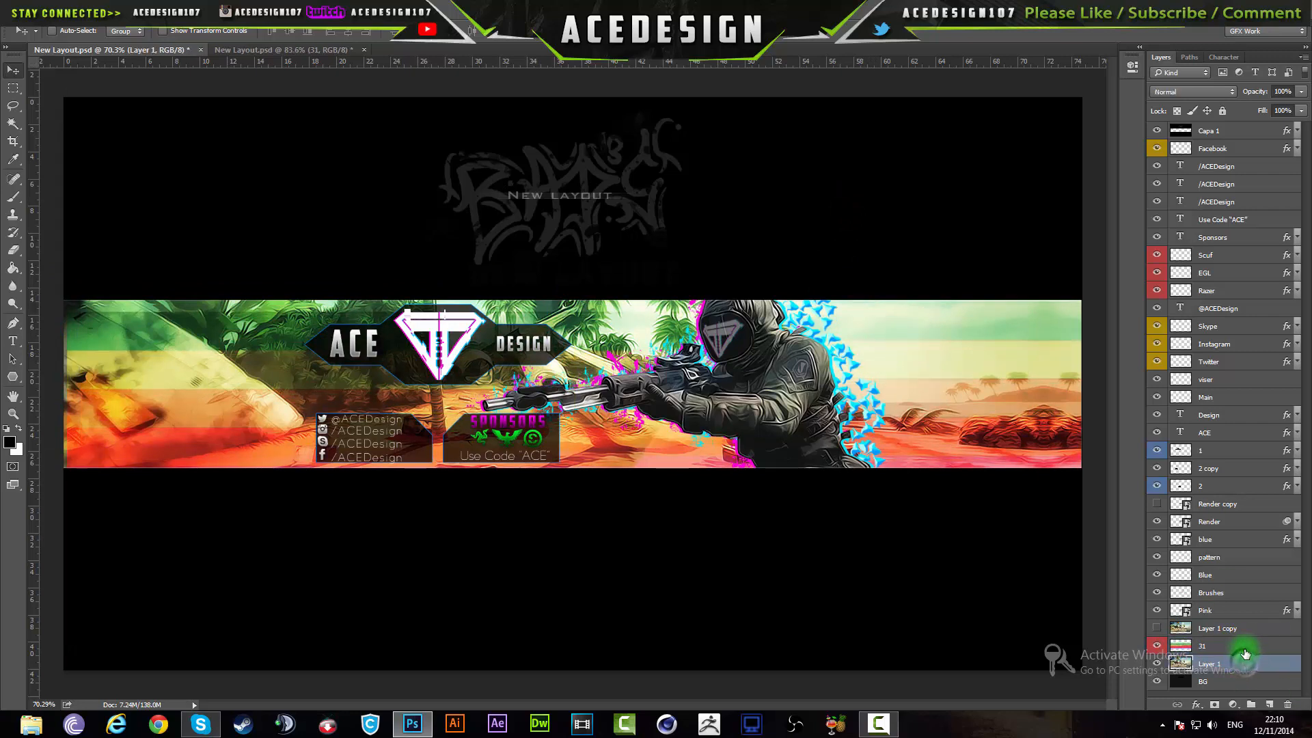
{"action": "left_click", "coordinate": [1242, 649]}
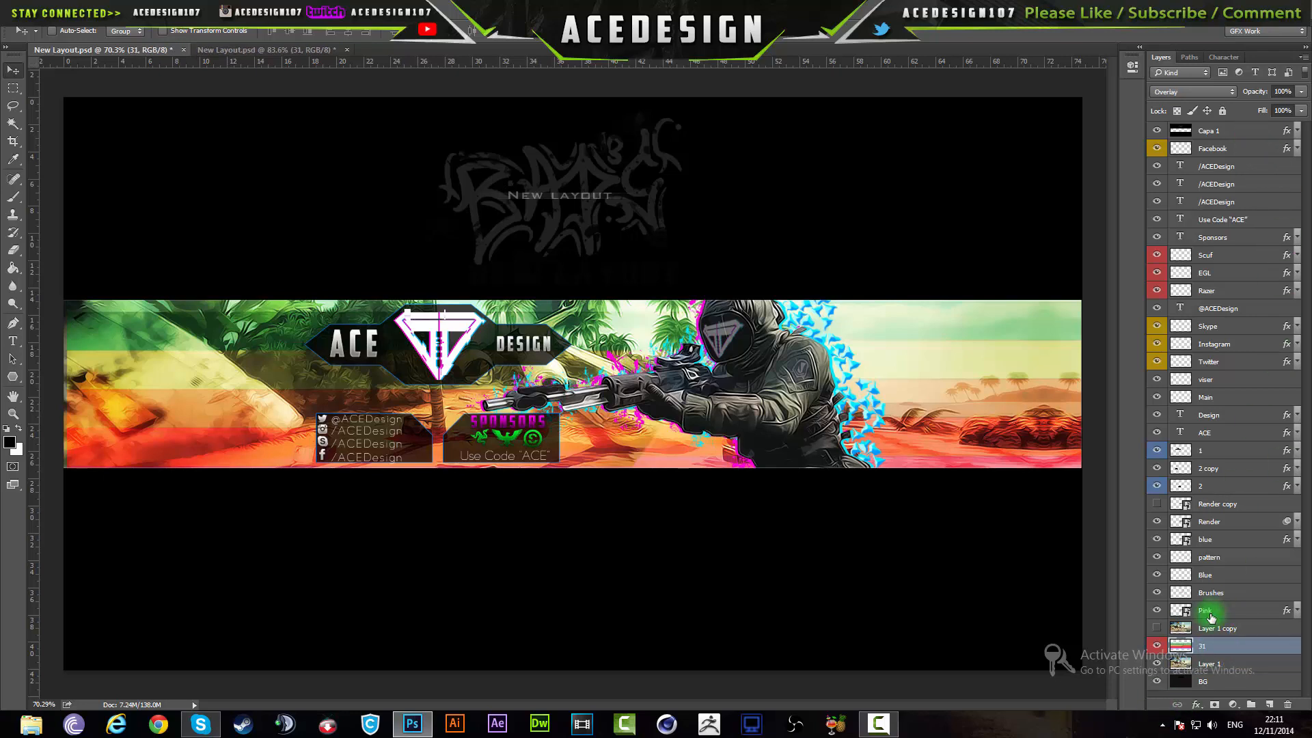
{"action": "mouse_move", "coordinate": [1026, 393]}
{"action": "left_mouse_down"}
{"action": "mouse_move", "coordinate": [1023, 362]}
{"action": "mouse_move", "coordinate": [1033, 394]}
{"action": "mouse_move", "coordinate": [1034, 361]}
{"action": "left_mouse_up"}
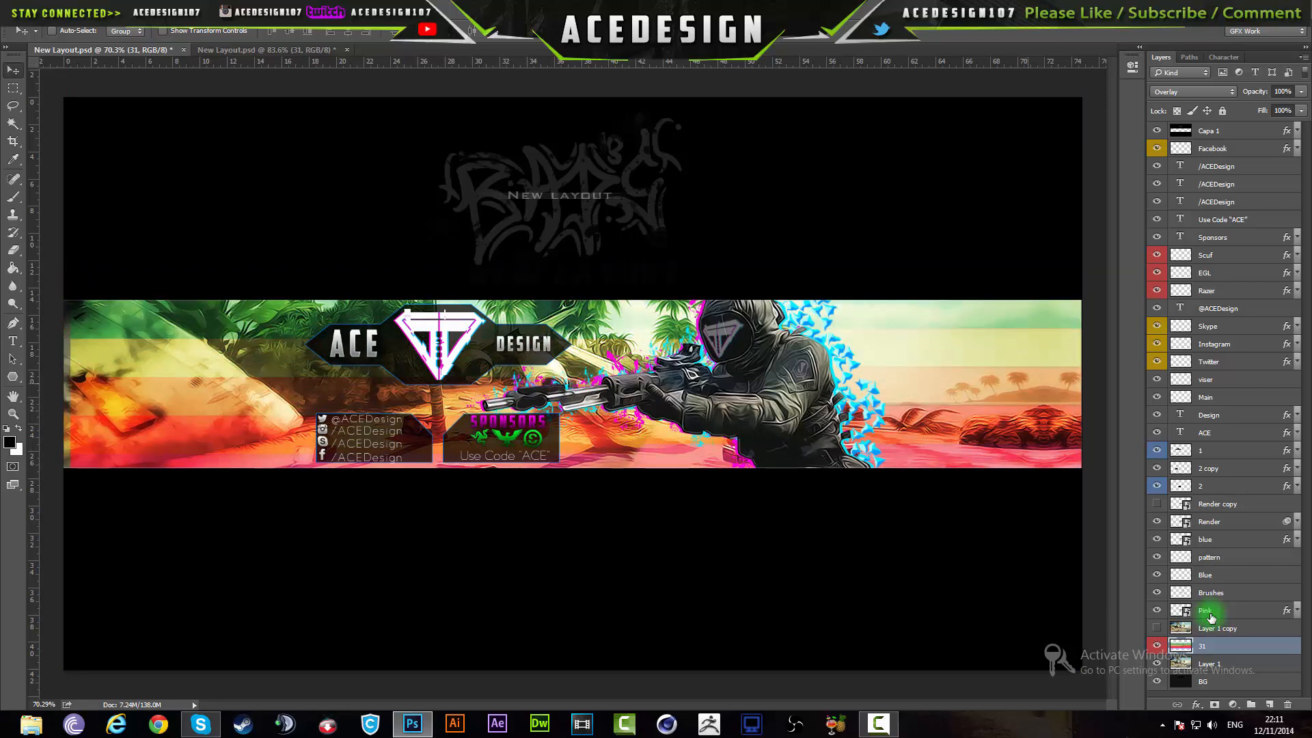
Show the 24 overlay instead of 31 in the Soar Whiz reference and copy 24 into the Ace Design banner above 31
{"action": "key", "text": "ctrl+Tab"}
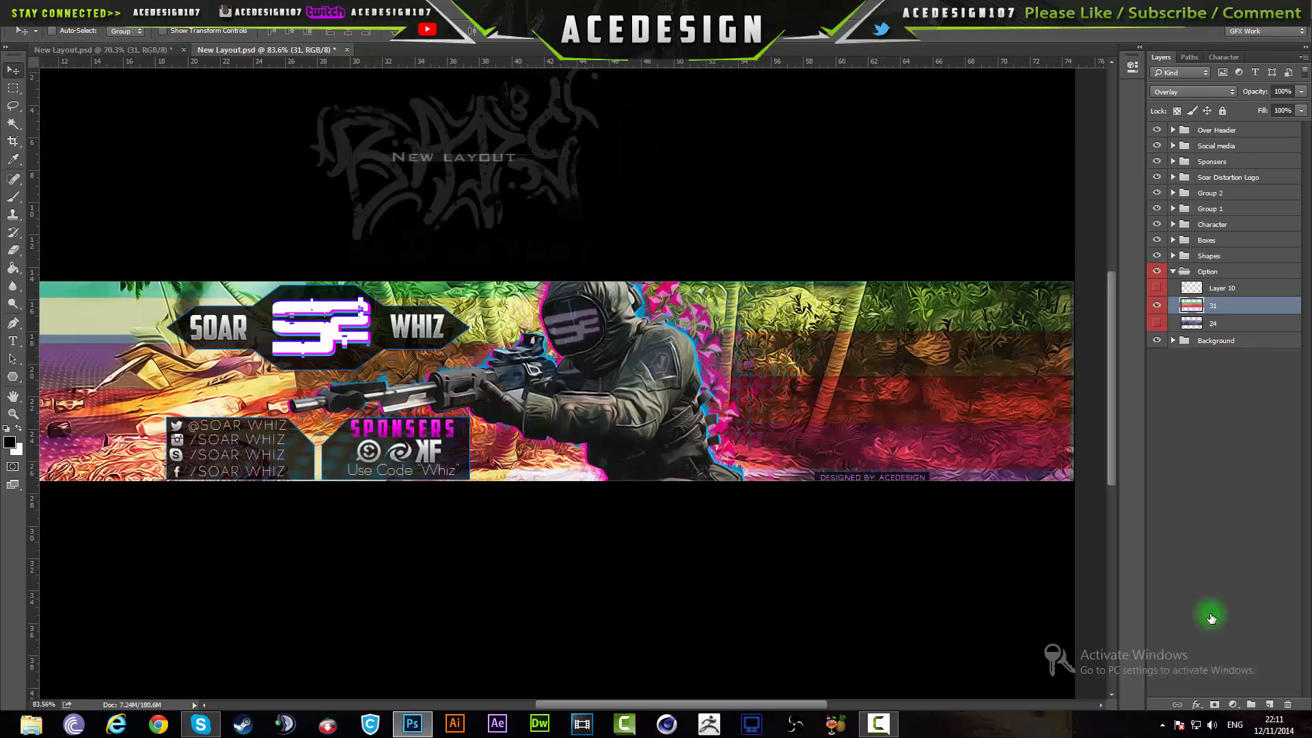
{"action": "left_click", "coordinate": [1157, 305]}
{"action": "left_click", "coordinate": [1156, 323]}
{"action": "left_click", "coordinate": [1230, 323]}
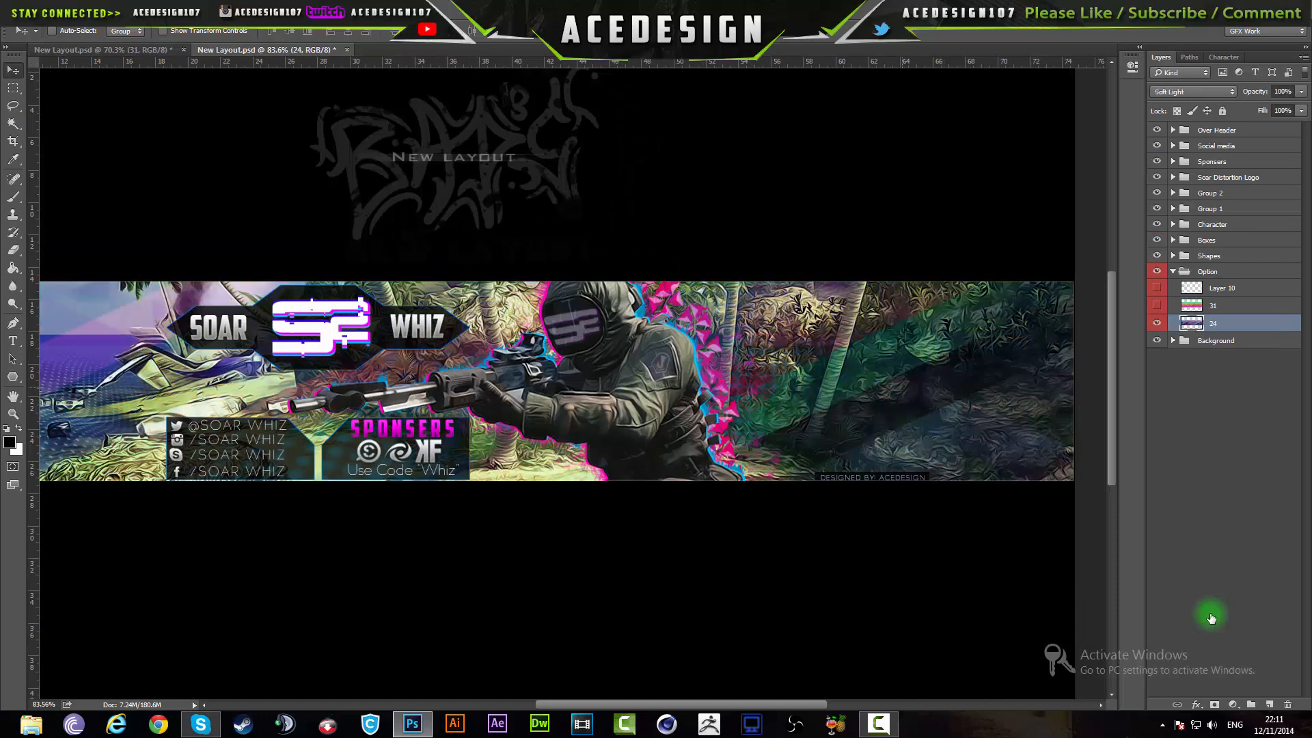
{"action": "mouse_move", "coordinate": [837, 357]}
{"action": "left_mouse_down"}
{"action": "mouse_move", "coordinate": [124, 49]}
{"action": "mouse_move", "coordinate": [792, 484]}
{"action": "mouse_move", "coordinate": [873, 416]}
{"action": "mouse_move", "coordinate": [930, 409]}
{"action": "left_mouse_up"}
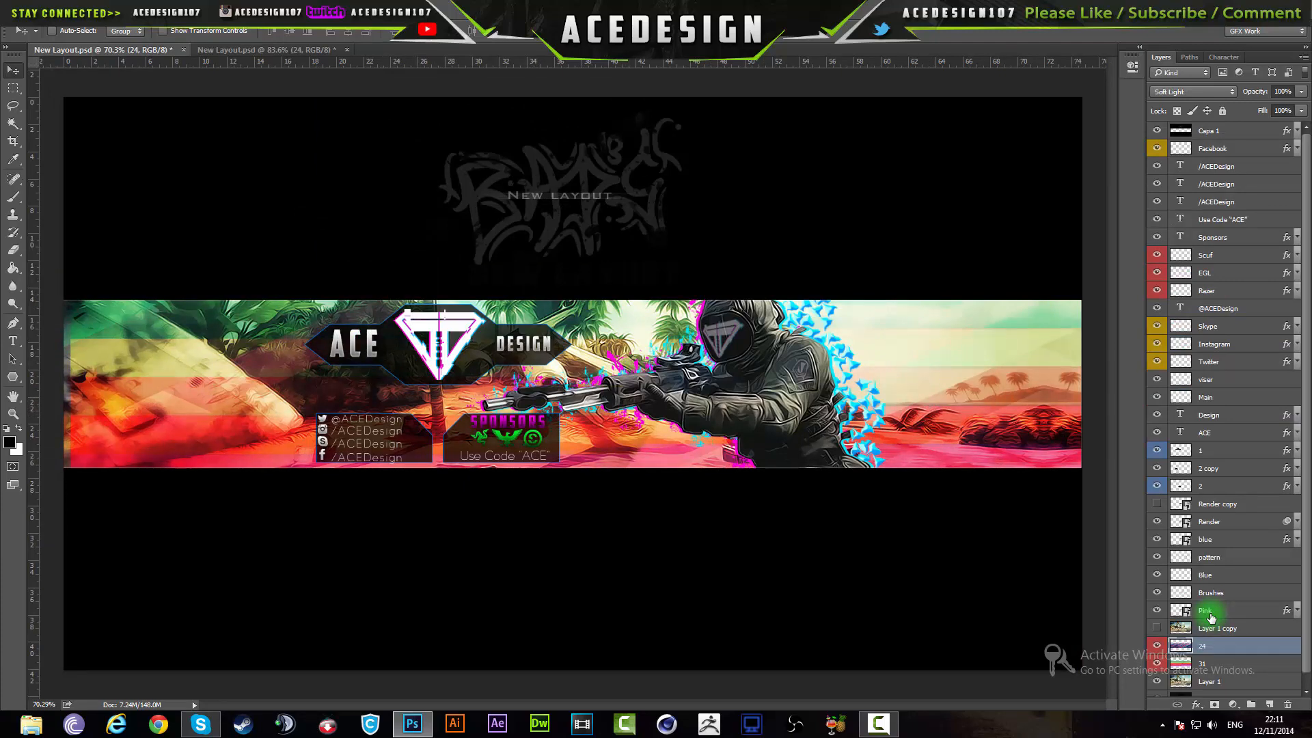
Move Layer 1 copy below the 24 and 31 overlays, directly above Layer 1, and leave it hidden
{"action": "left_click", "coordinate": [1230, 627]}
{"action": "left_click", "coordinate": [1156, 628]}
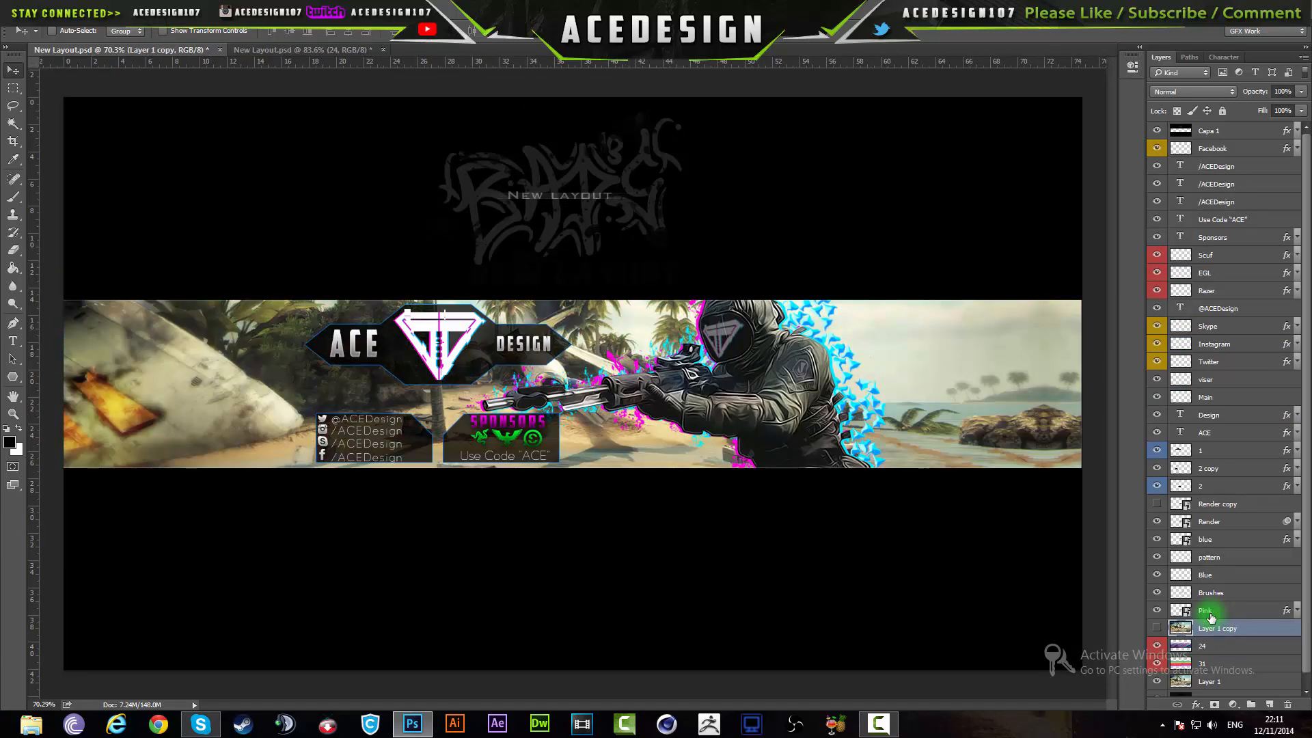
{"action": "key", "text": "ctrl+bracketleft"}
{"action": "key", "text": "ctrl+bracketleft"}
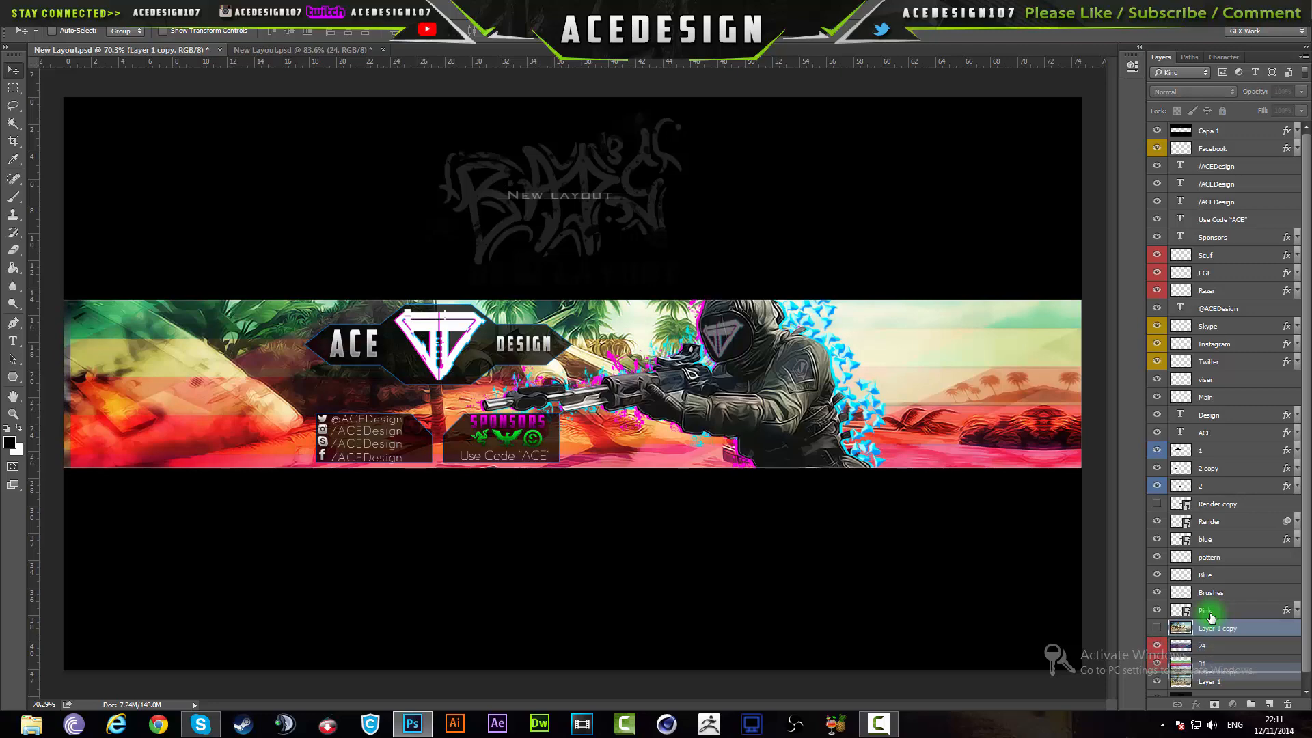
{"action": "scroll", "coordinate": [1210, 618], "scroll_direction": "down", "scroll_amount": 5}
{"action": "scroll", "coordinate": [1210, 618], "scroll_direction": "up", "scroll_amount": 5}
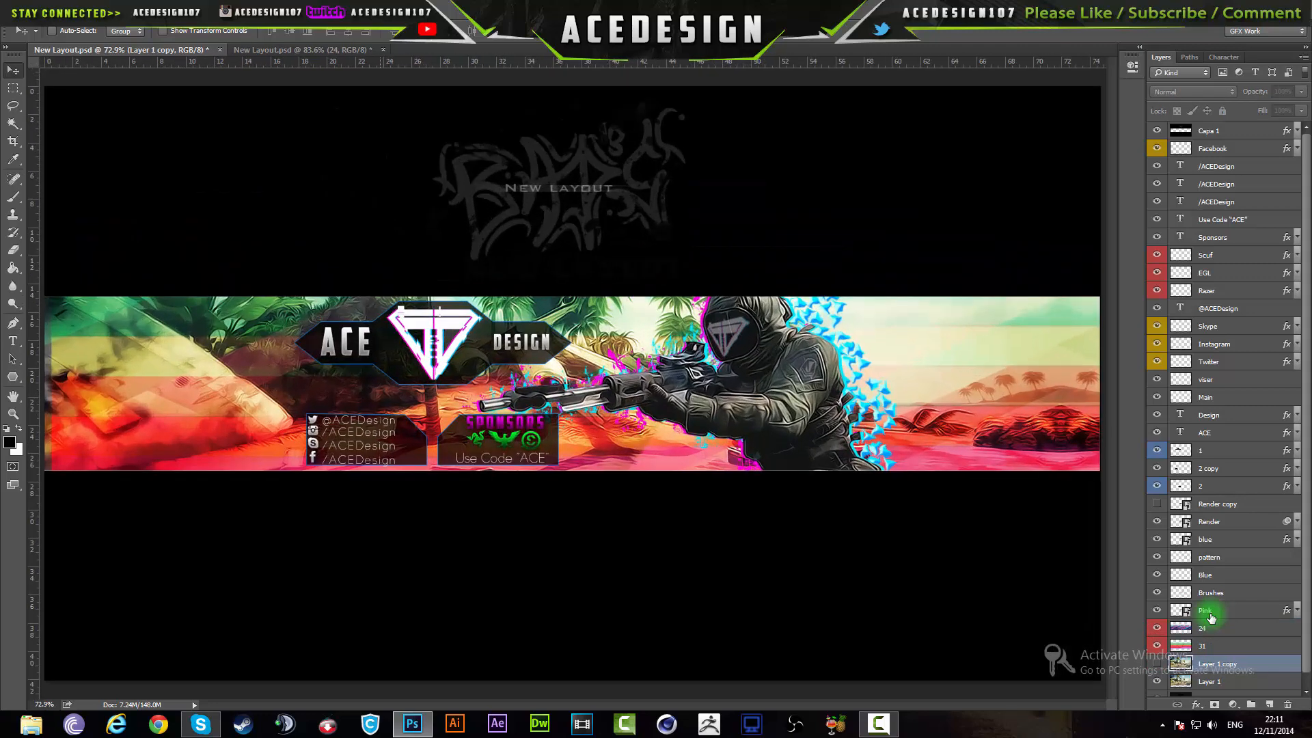
Examine the Soar Whiz reference with its 31 overlay shown and the Option group collapsed, and return to the Ace Design banner
{"action": "key", "text": "ctrl+Tab"}
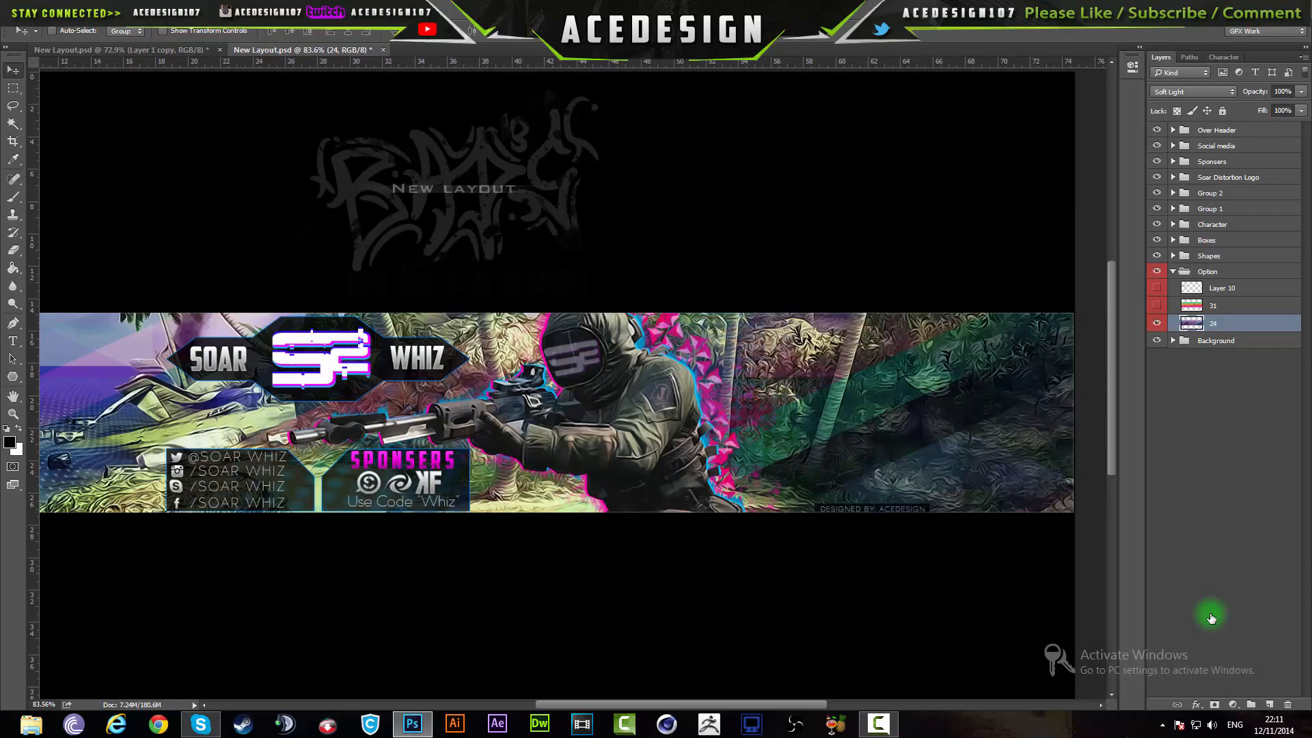
{"action": "scroll", "coordinate": [1211, 617], "scroll_direction": "up", "scroll_amount": 3}
{"action": "scroll", "coordinate": [1210, 618], "scroll_direction": "down", "scroll_amount": 5}
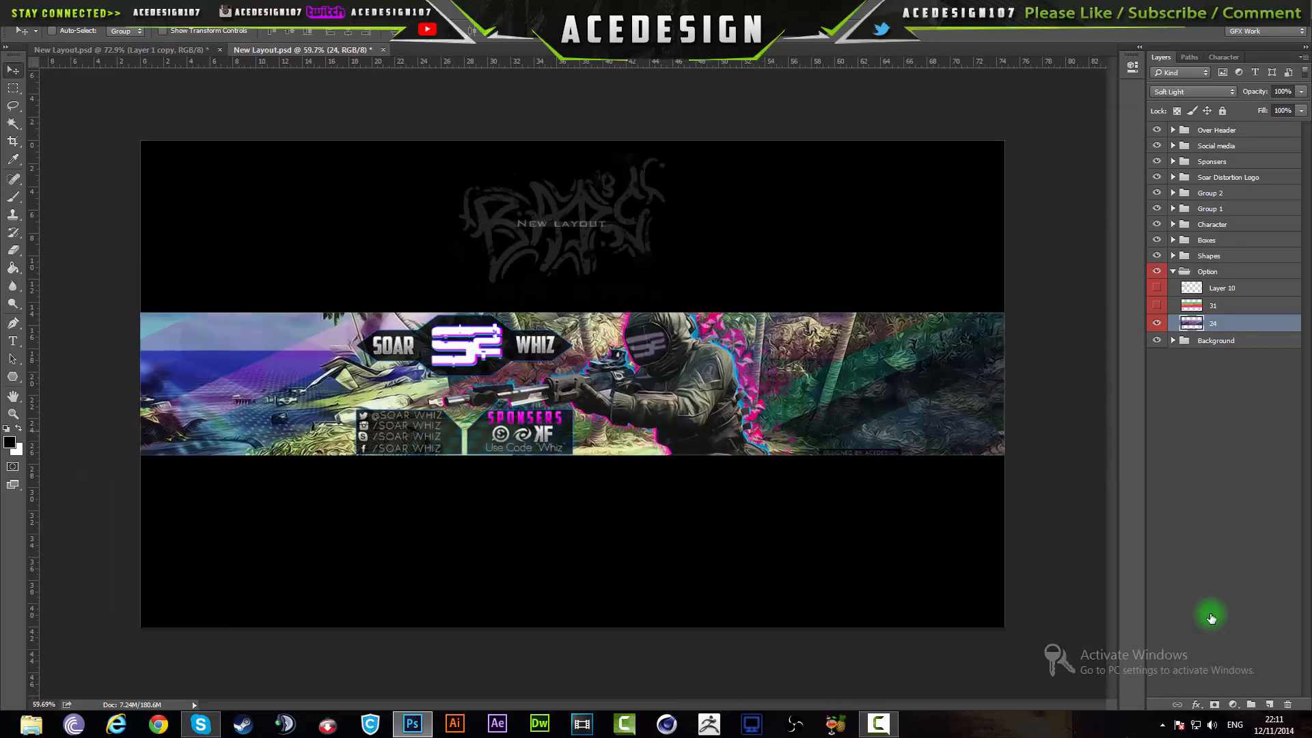
{"action": "scroll", "coordinate": [1210, 618], "scroll_direction": "up", "scroll_amount": 2}
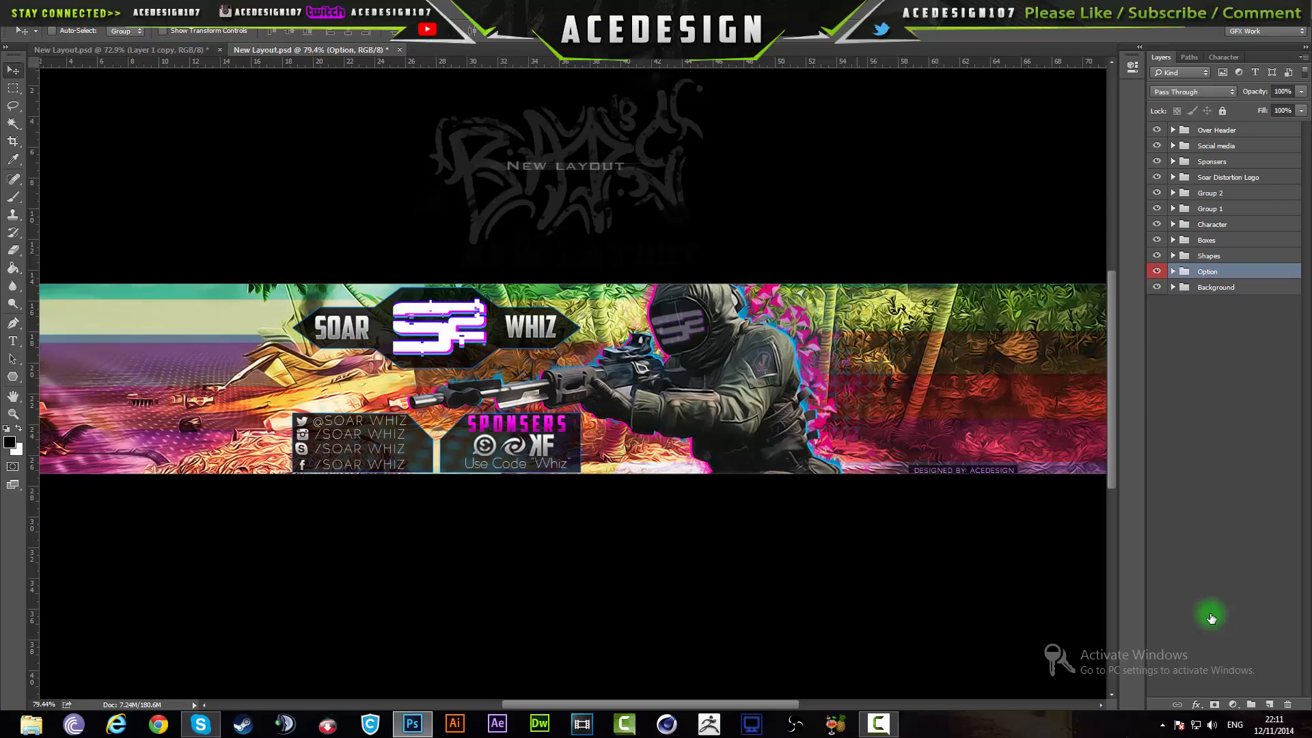
{"action": "scroll", "coordinate": [420, 259], "scroll_direction": "down", "scroll_amount": 2}
{"action": "key", "text": "ctrl+Tab"}
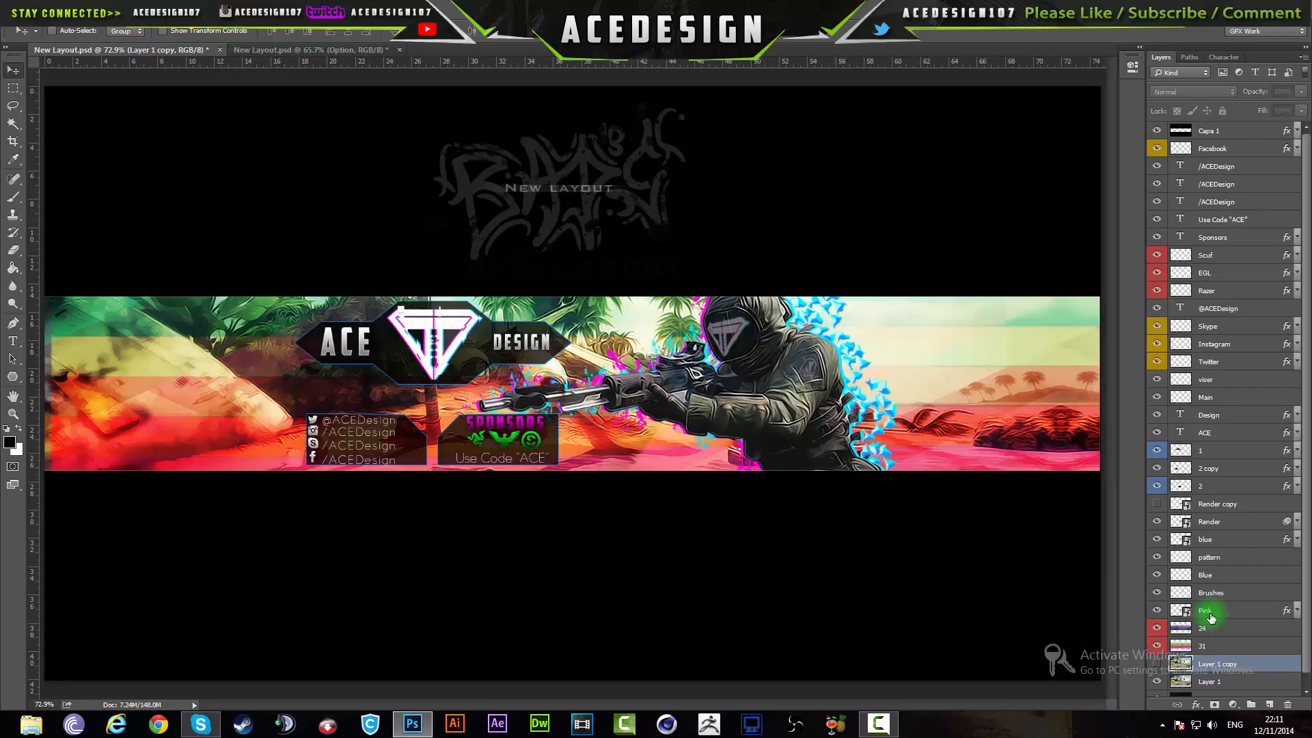
Add a new layer above the uppermost /ACEDesign text and fill a thin black rectangle about 7.4 cm wide across the soldier's waist
{"action": "key", "text": "ctrl+z"}
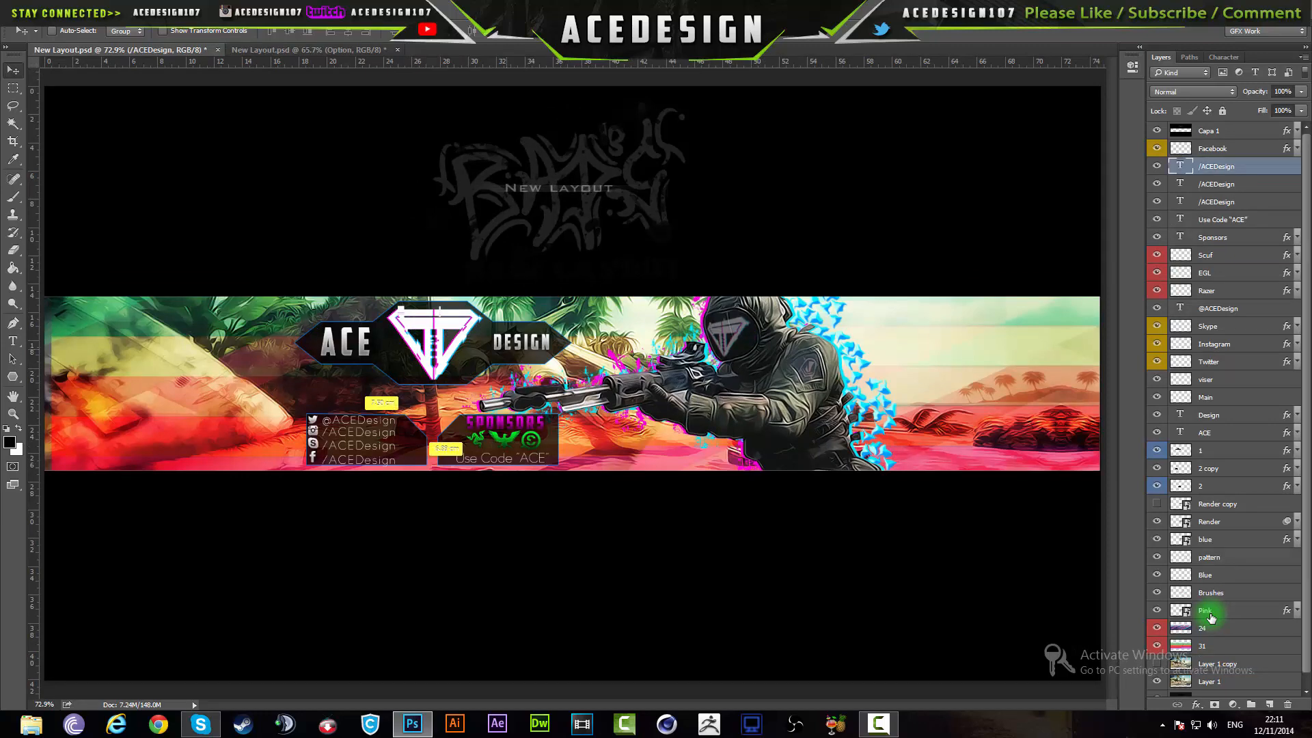
{"action": "key", "text": "ctrl+shift+n"}
{"action": "key", "text": "Return"}
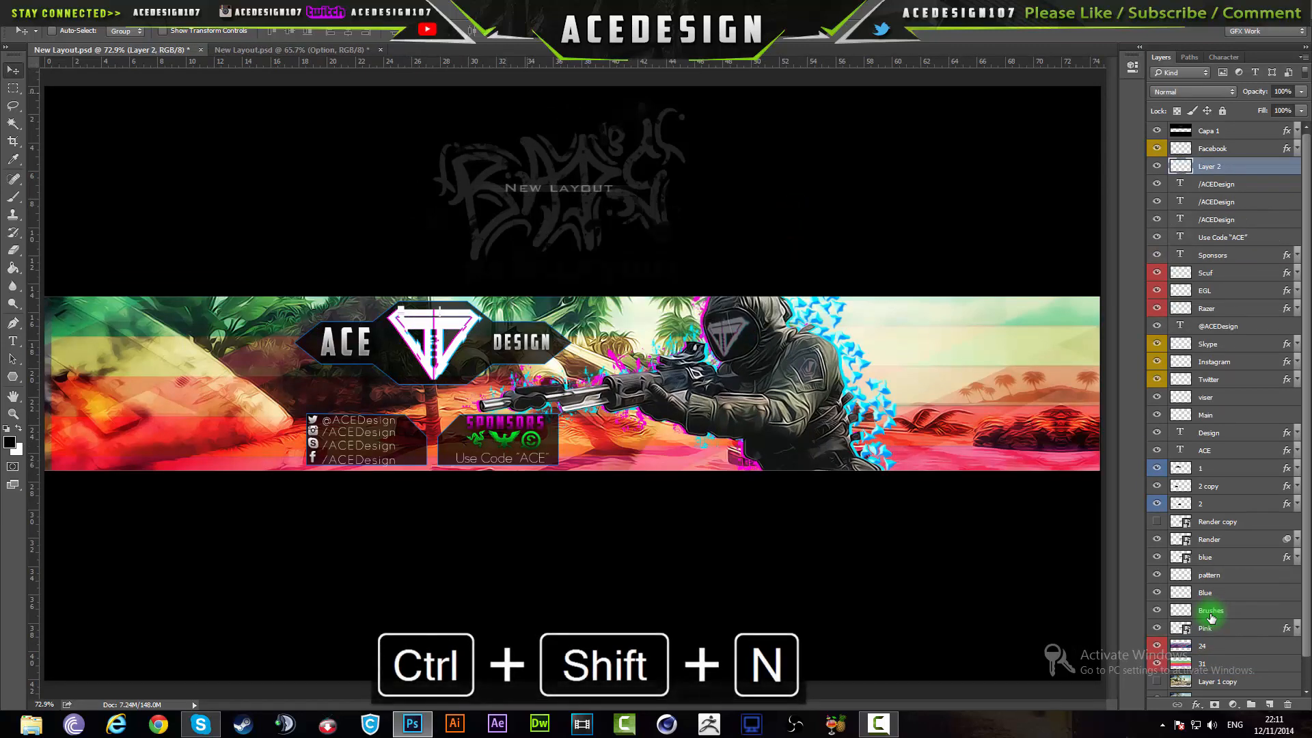
{"action": "key", "text": "m"}
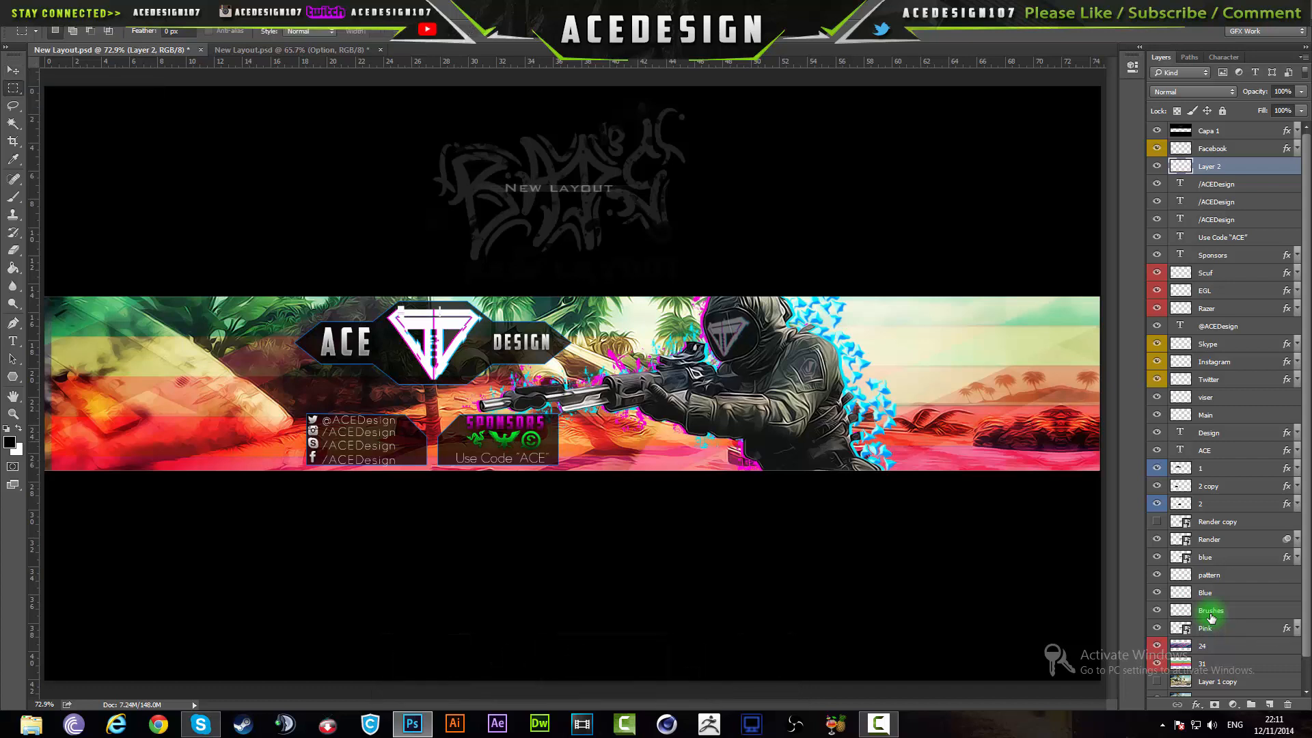
{"action": "left_click_drag", "start_coordinate": [792, 444], "coordinate": [897, 435]}
{"action": "left_click", "coordinate": [12, 268]}
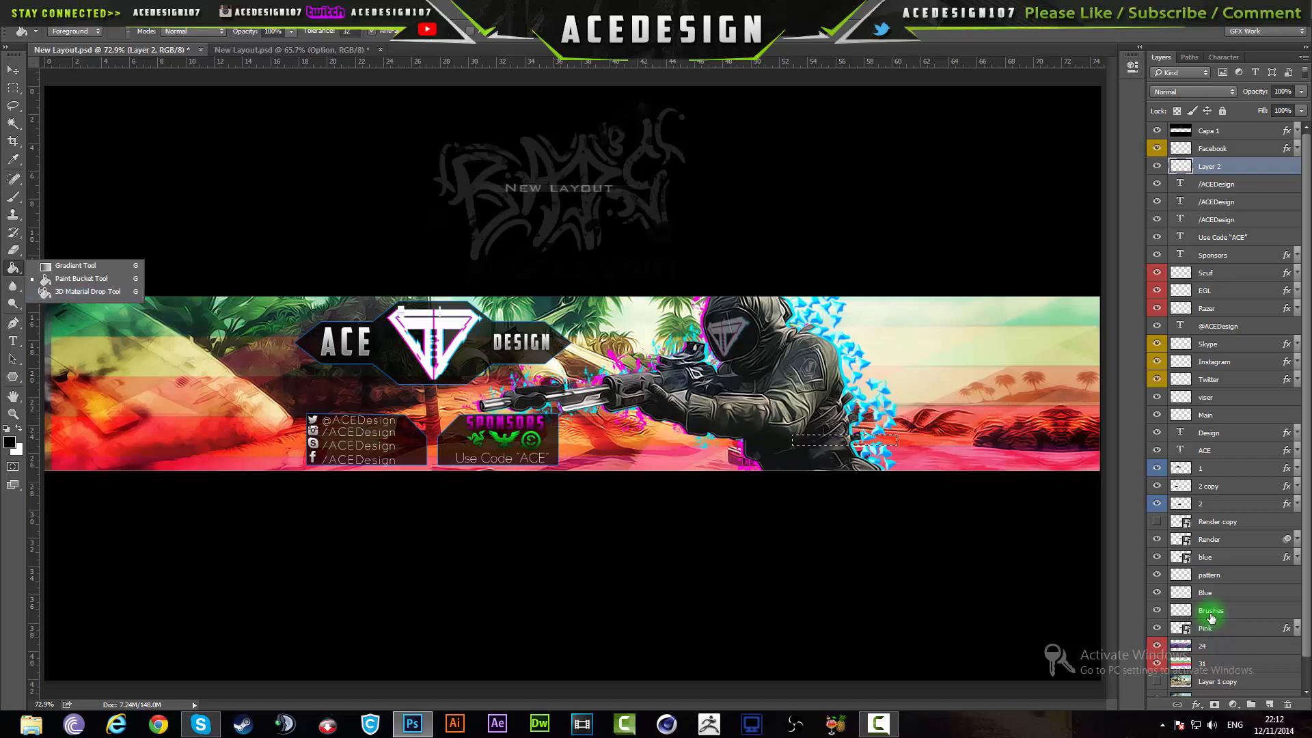
{"action": "left_click", "coordinate": [81, 279]}
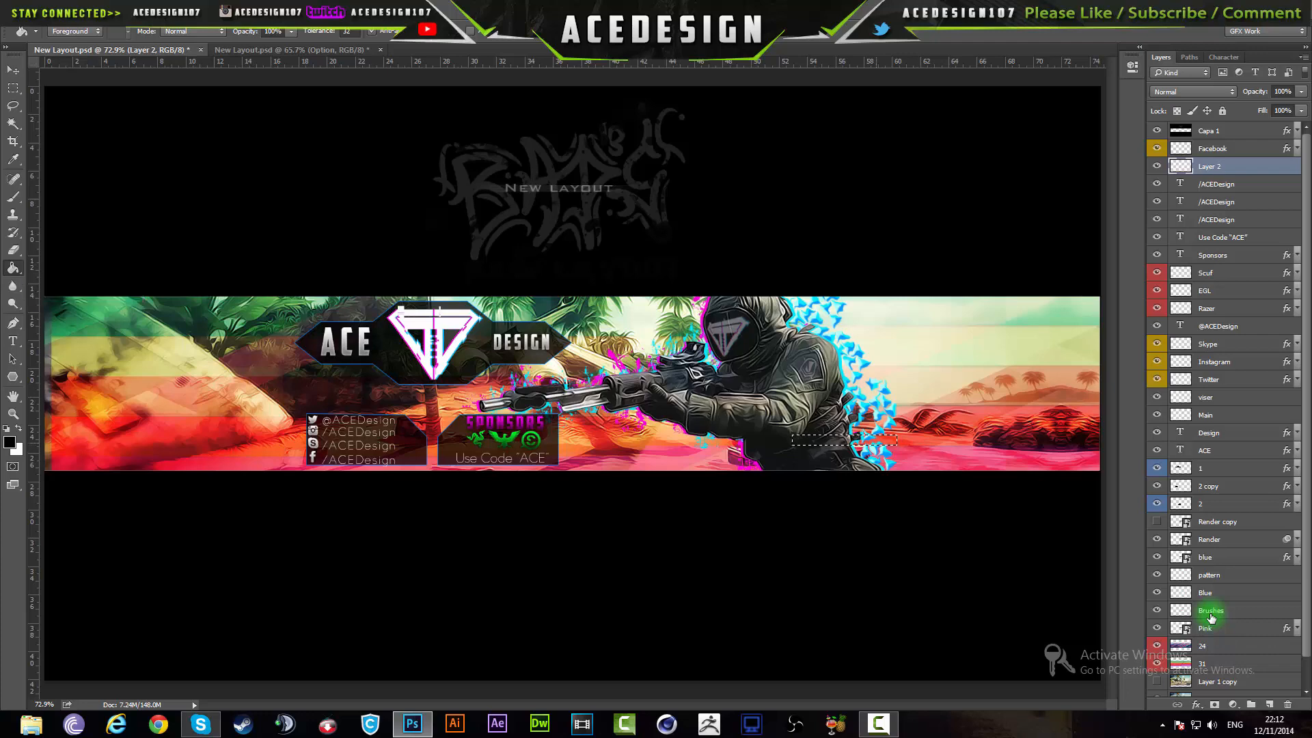
{"action": "left_click", "coordinate": [875, 441]}
{"action": "key", "text": "ctrl+d"}
Add the white credit text "Design by: ACEDDesign" on its own layer above the black bar
{"action": "scroll", "coordinate": [865, 436], "scroll_direction": "up", "scroll_amount": 5}
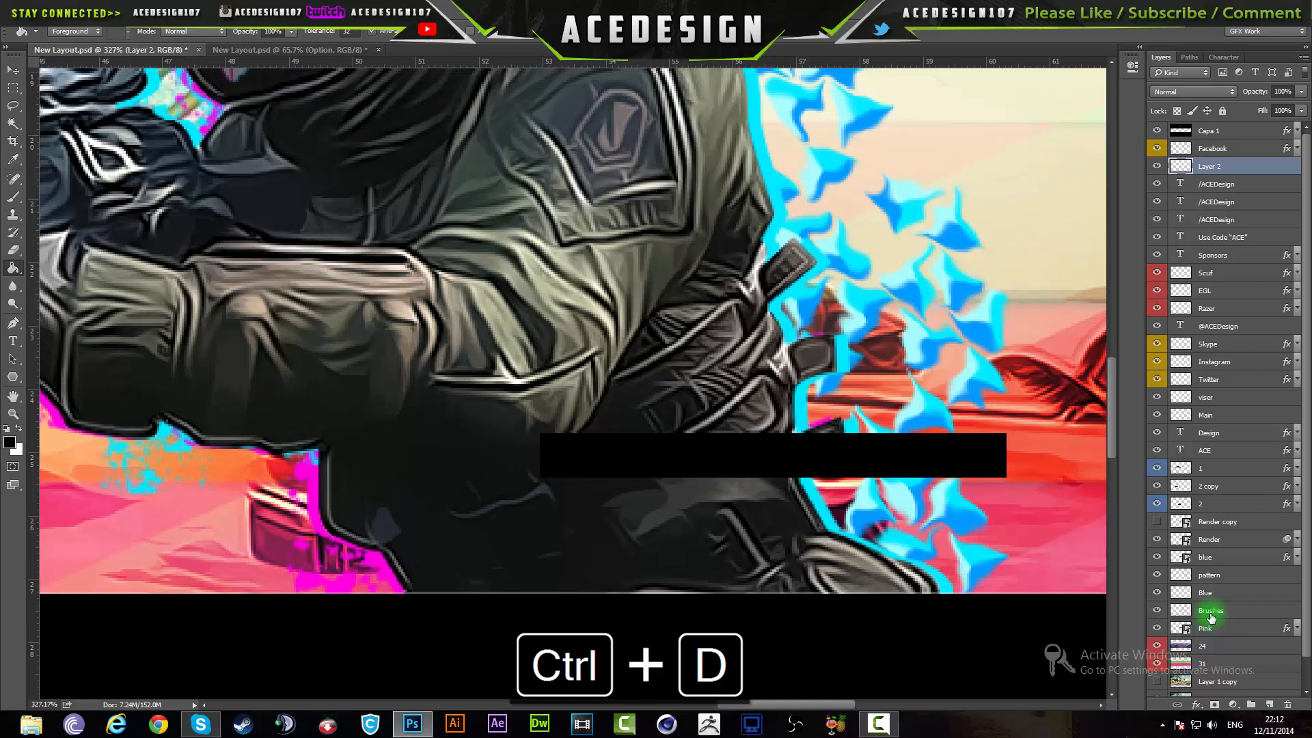
{"action": "left_click", "coordinate": [12, 340]}
{"action": "left_click", "coordinate": [571, 461]}
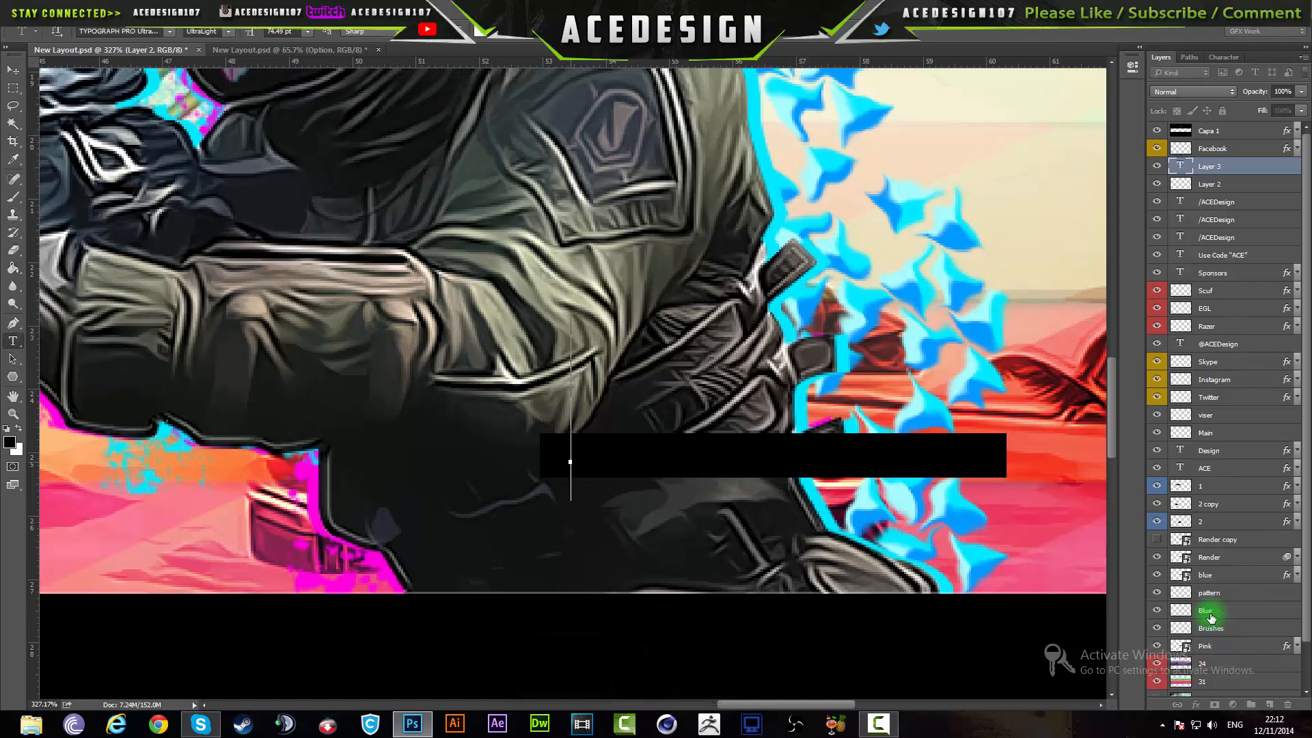
{"action": "type", "text": "Design"}
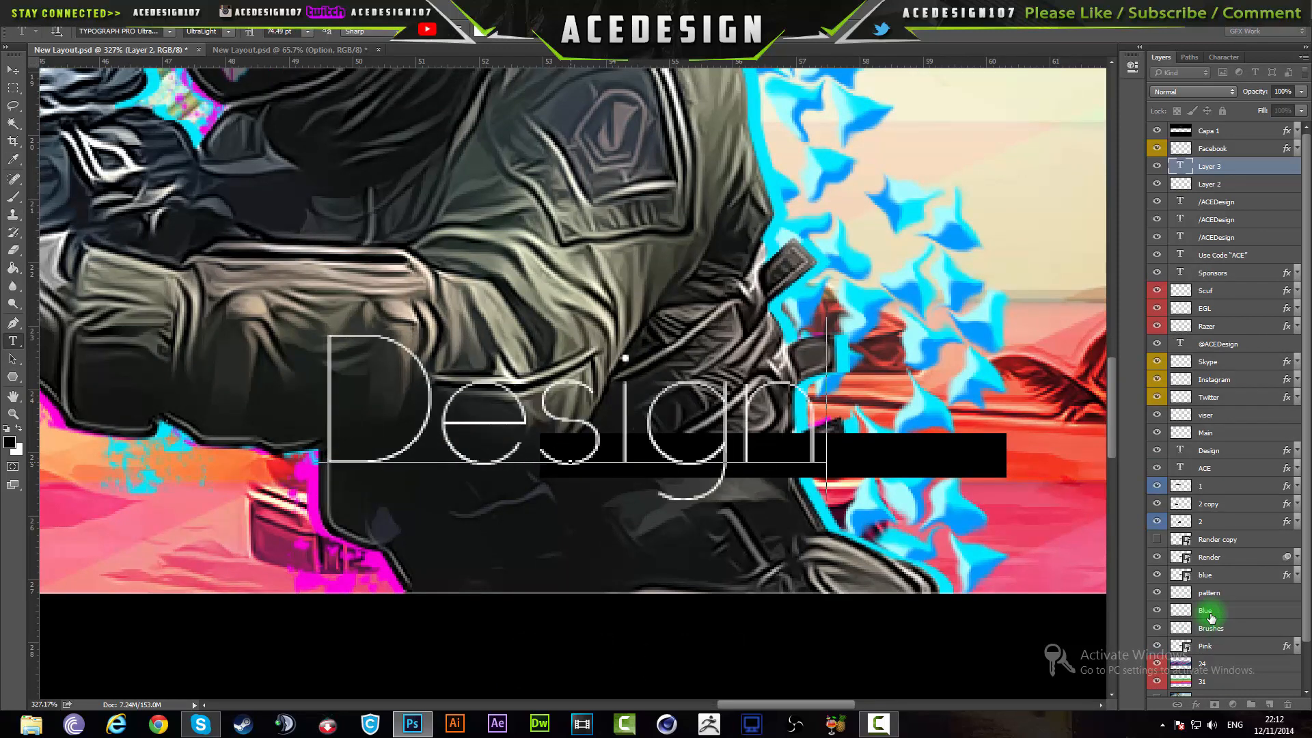
{"action": "type", "text": " be"}
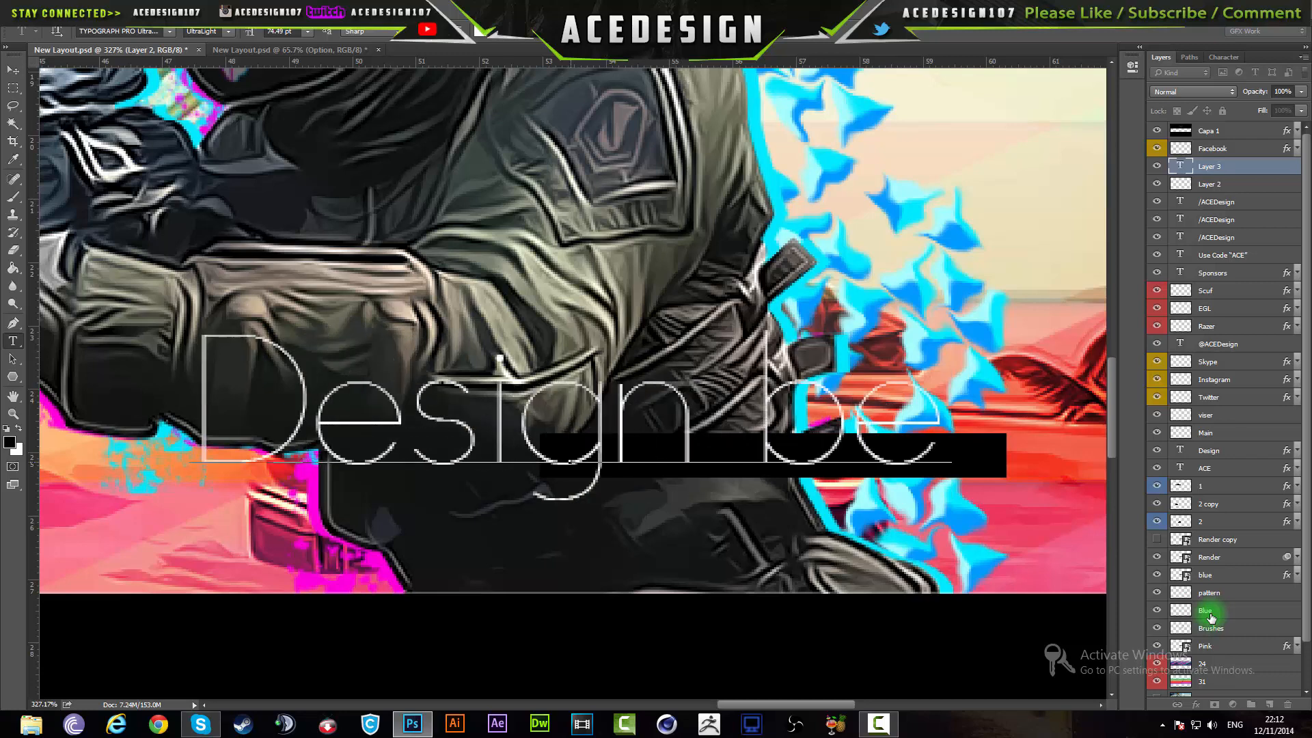
{"action": "key", "text": "BackSpace"}
{"action": "type", "text": "y  "}
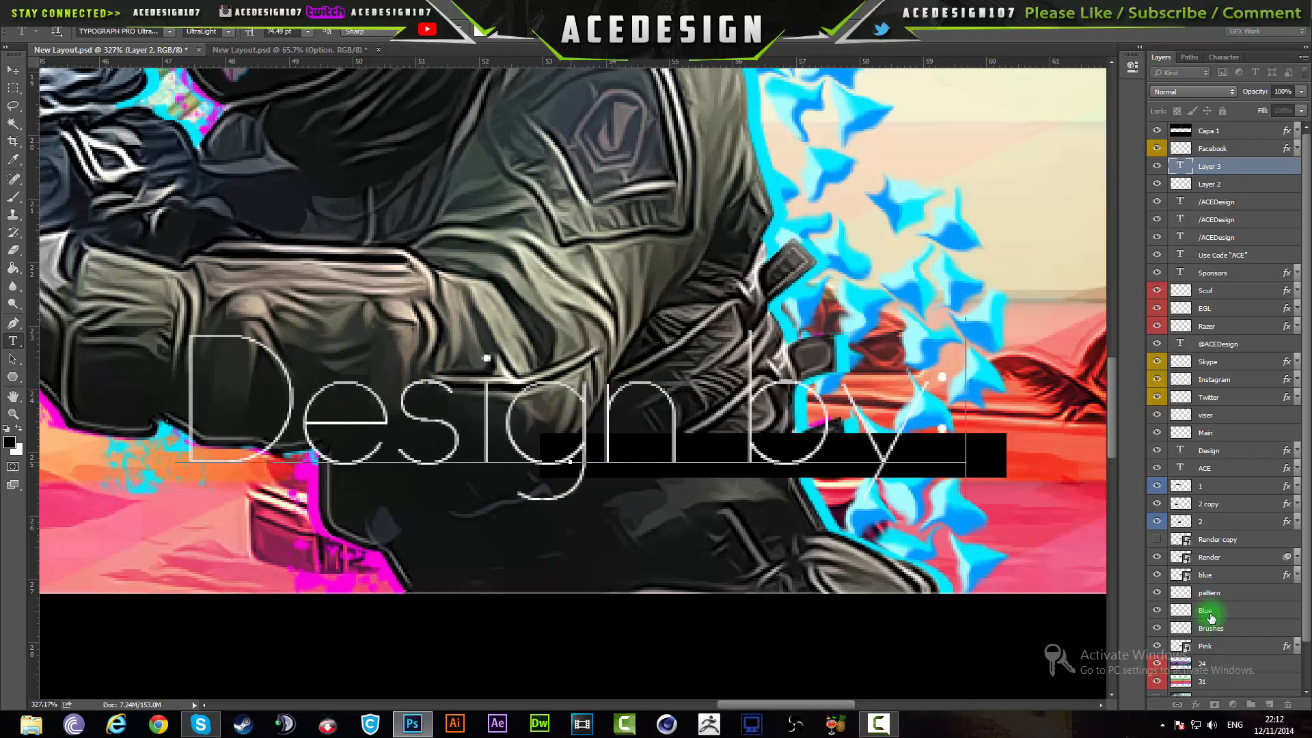
{"action": "type", "text": "Mat"}
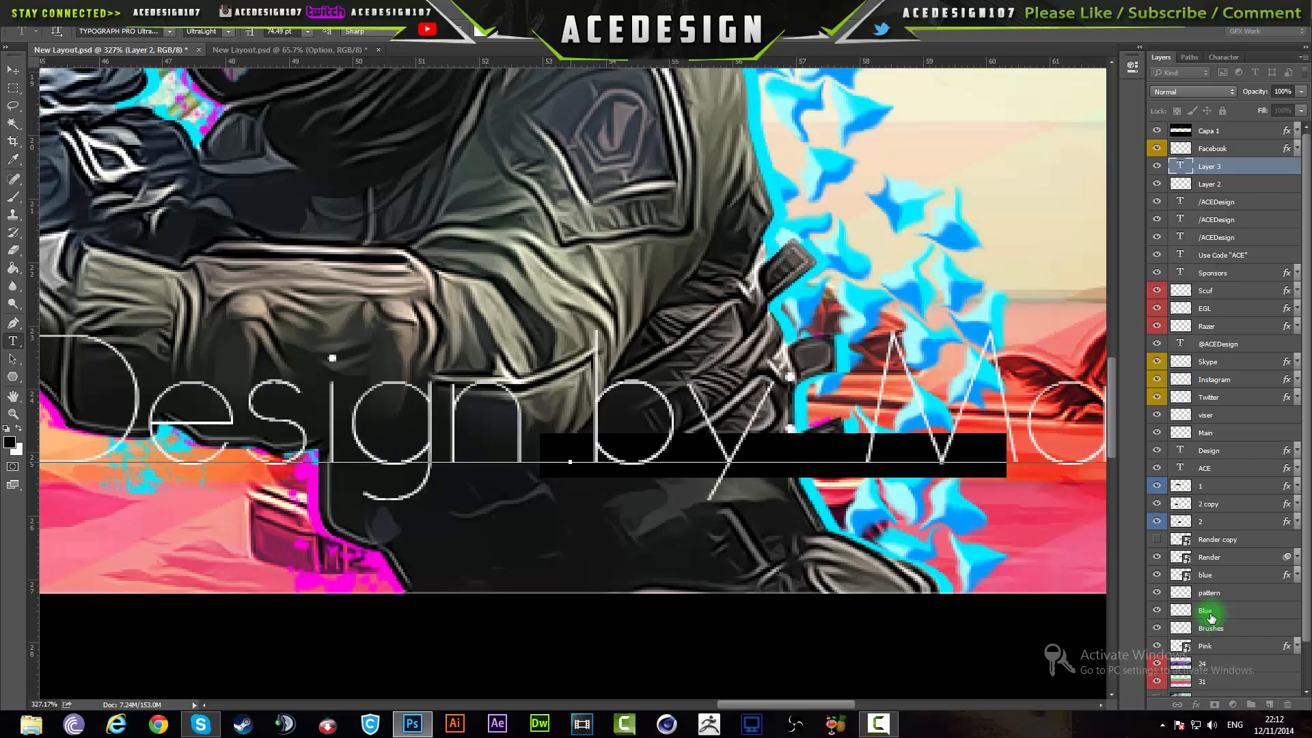
{"action": "key", "text": "BackSpace"}
{"action": "key", "text": "BackSpace"}
{"action": "key", "text": "BackSpace"}
{"action": "type", "text": "AC"}
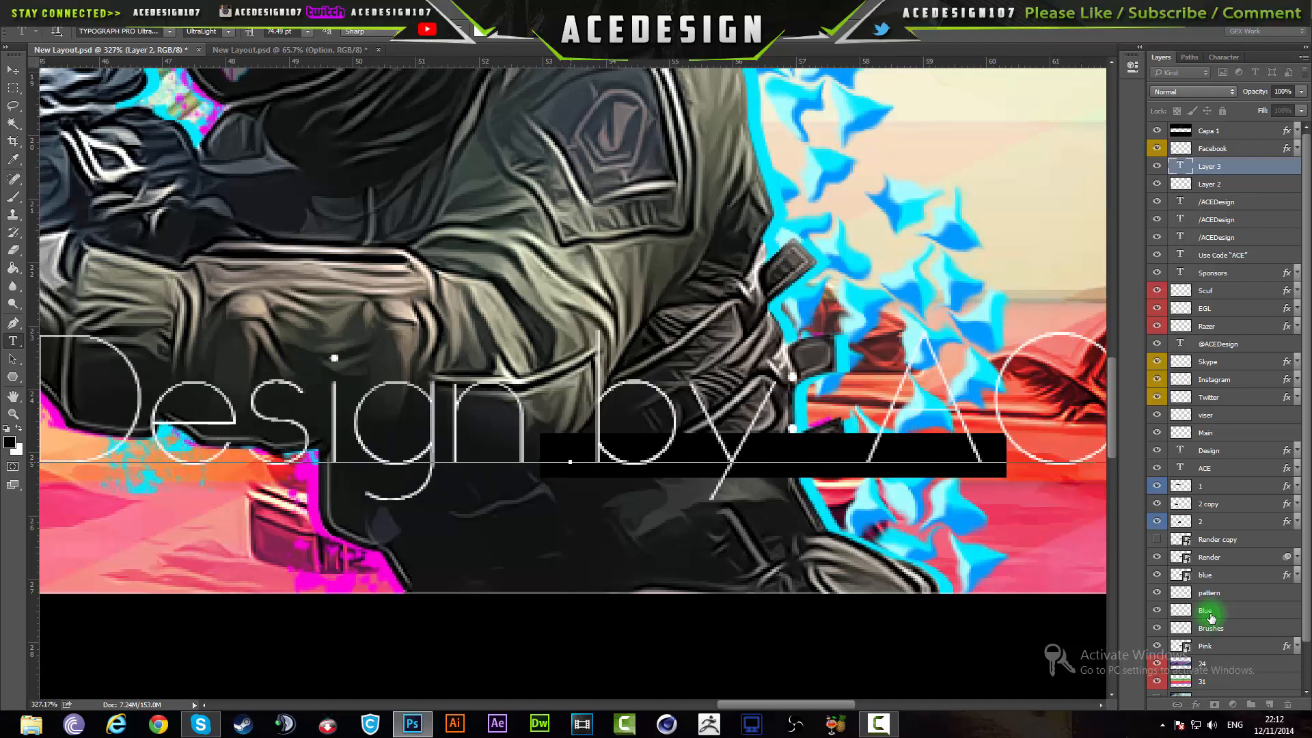
{"action": "type", "text": "EDe"}
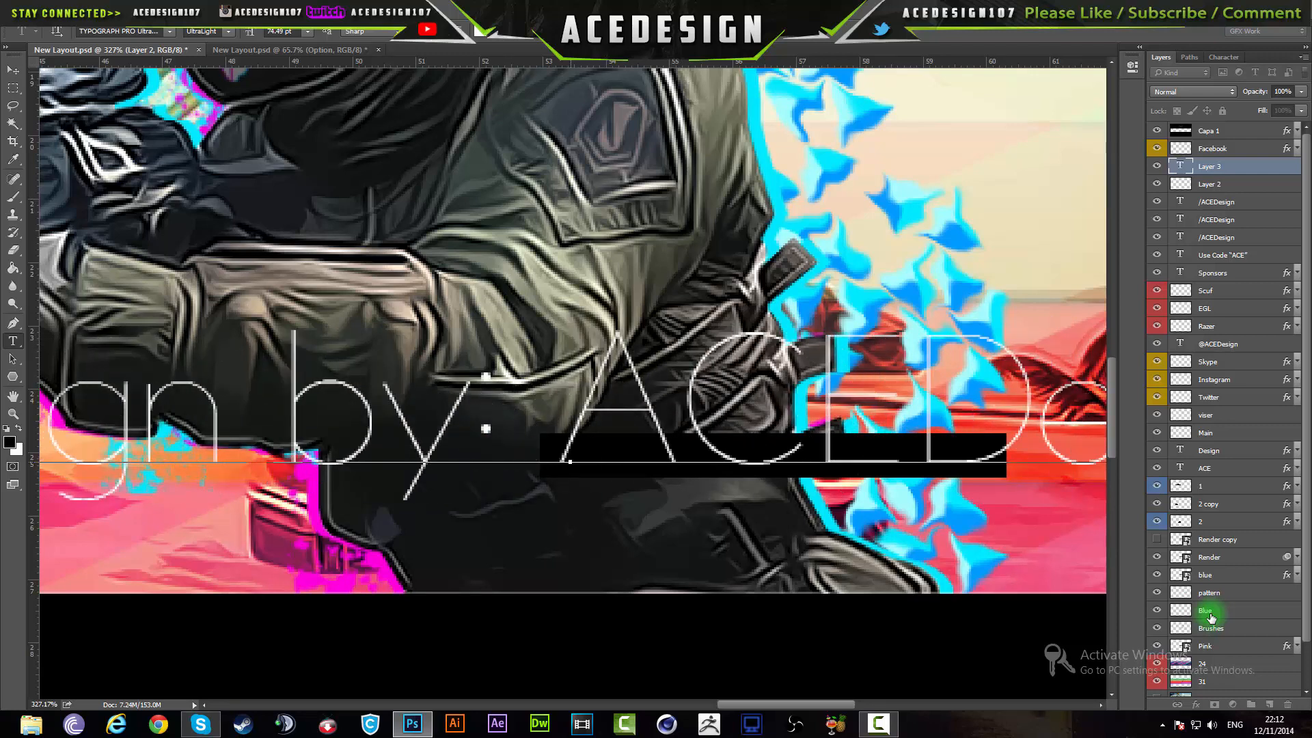
{"action": "key", "text": "BackSpace"}
{"action": "key", "text": "BackSpace"}
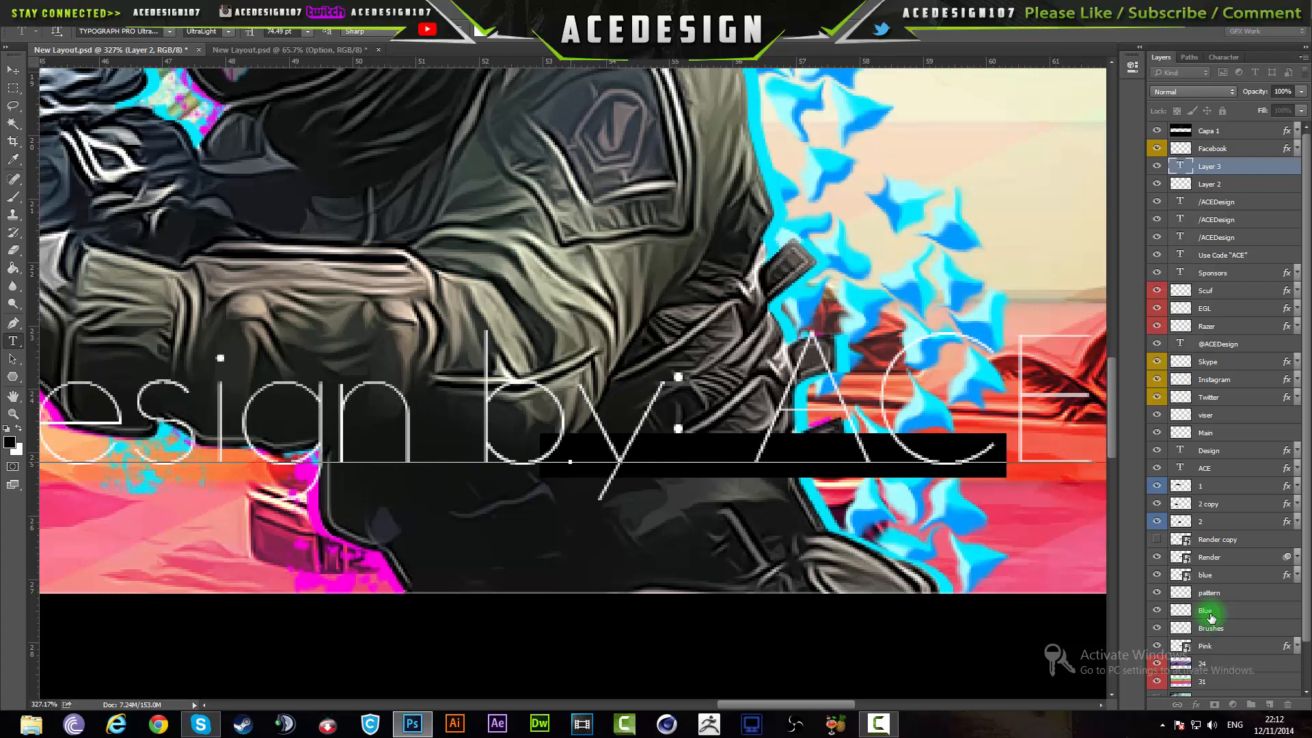
{"action": "type", "text": "DDesign"}
{"action": "key", "text": "ctrl+shift+Return"}
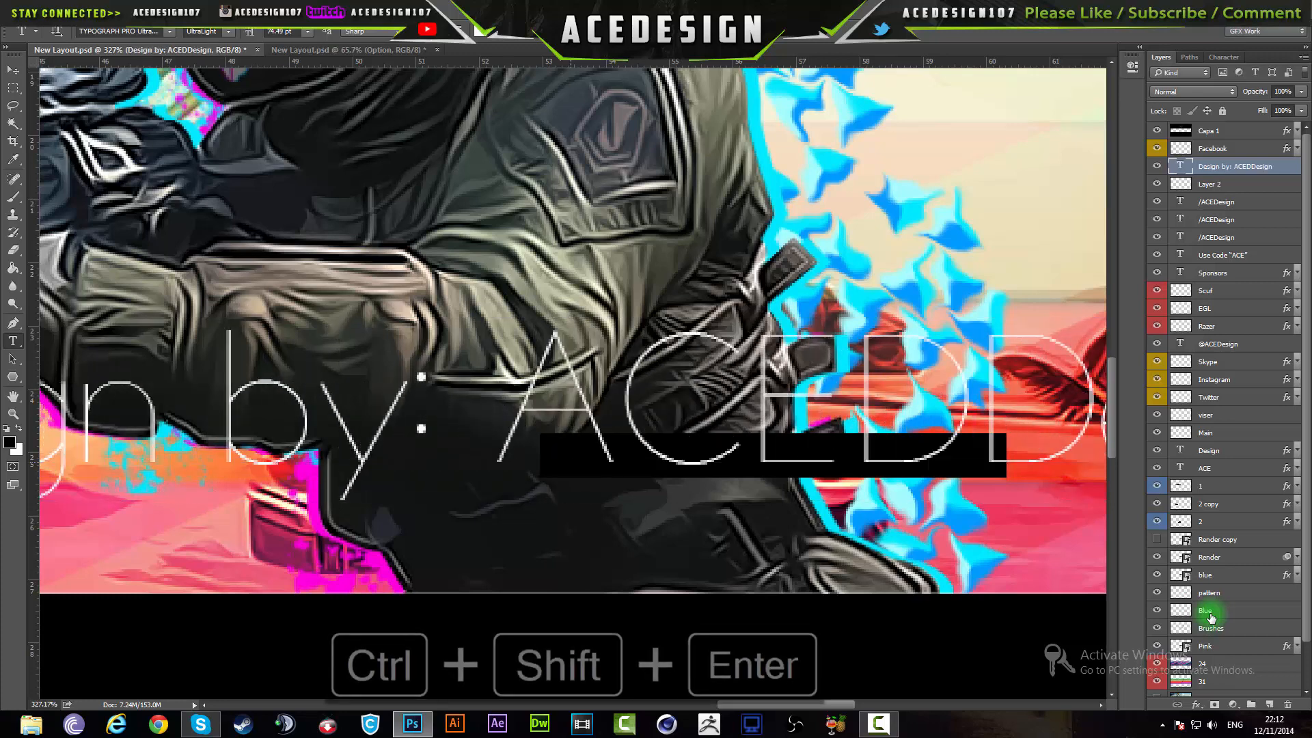
Scale the "Design by: ACEDDesign" text down to about 22% and centre it inside the black bar
{"action": "scroll", "coordinate": [734, 475], "scroll_direction": "down", "scroll_amount": 10}
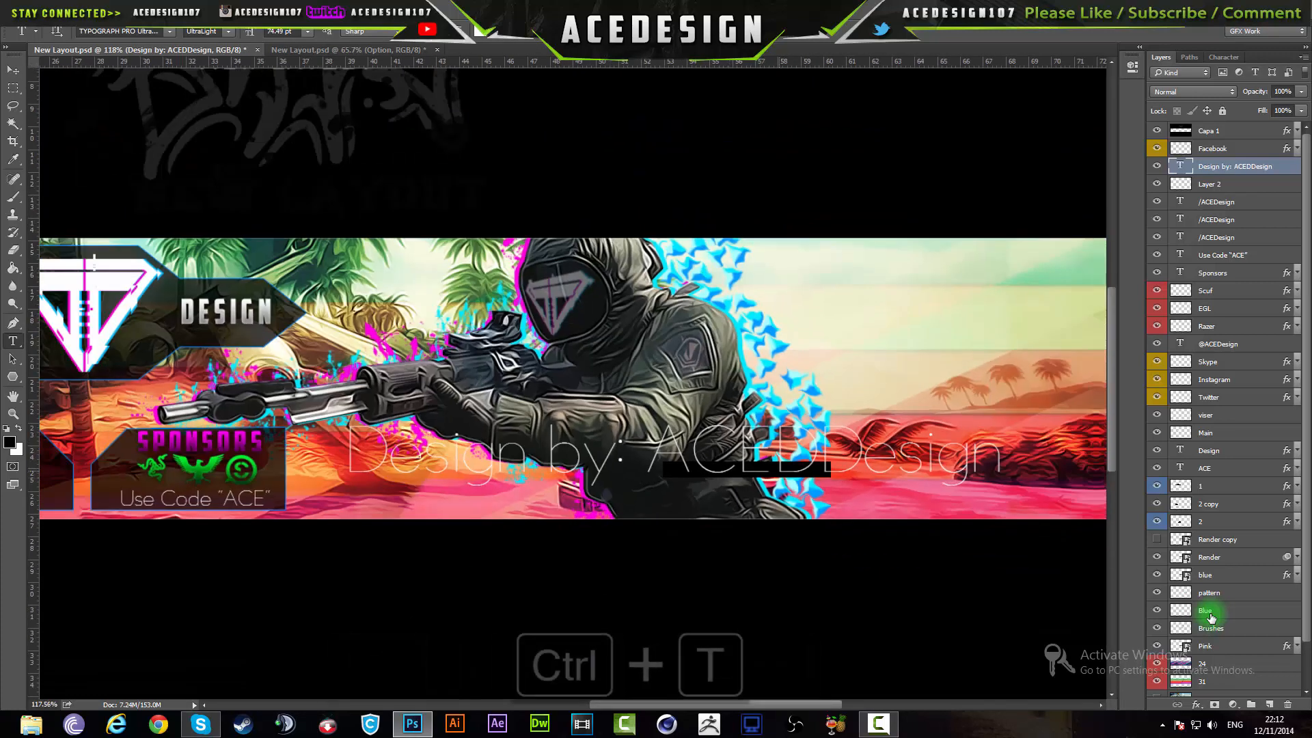
{"action": "key", "text": "ctrl+t"}
{"action": "left_click_drag", "start_coordinate": [990, 433], "coordinate": [795, 467]}
{"action": "scroll", "coordinate": [818, 468], "scroll_direction": "up", "scroll_amount": 10}
{"action": "scroll", "coordinate": [816, 472], "scroll_direction": "up", "scroll_amount": 5}
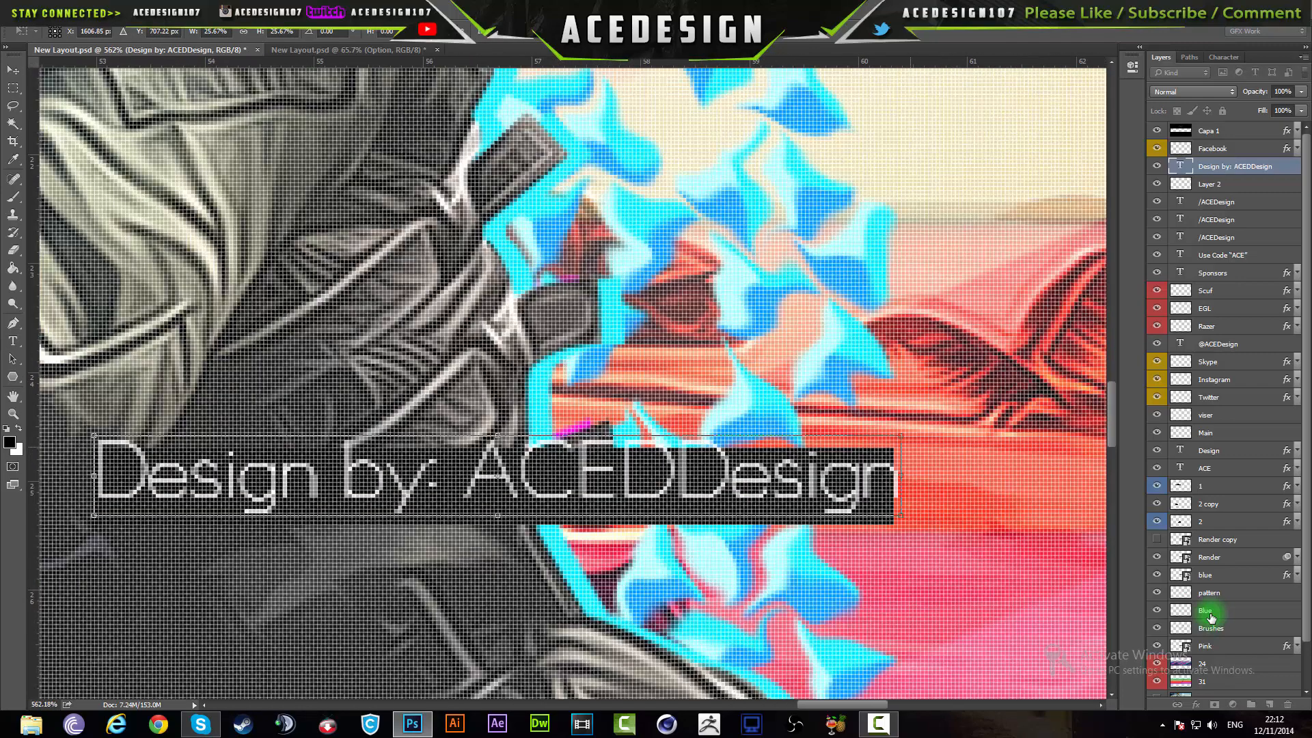
{"action": "left_click_drag", "start_coordinate": [901, 435], "coordinate": [869, 437]}
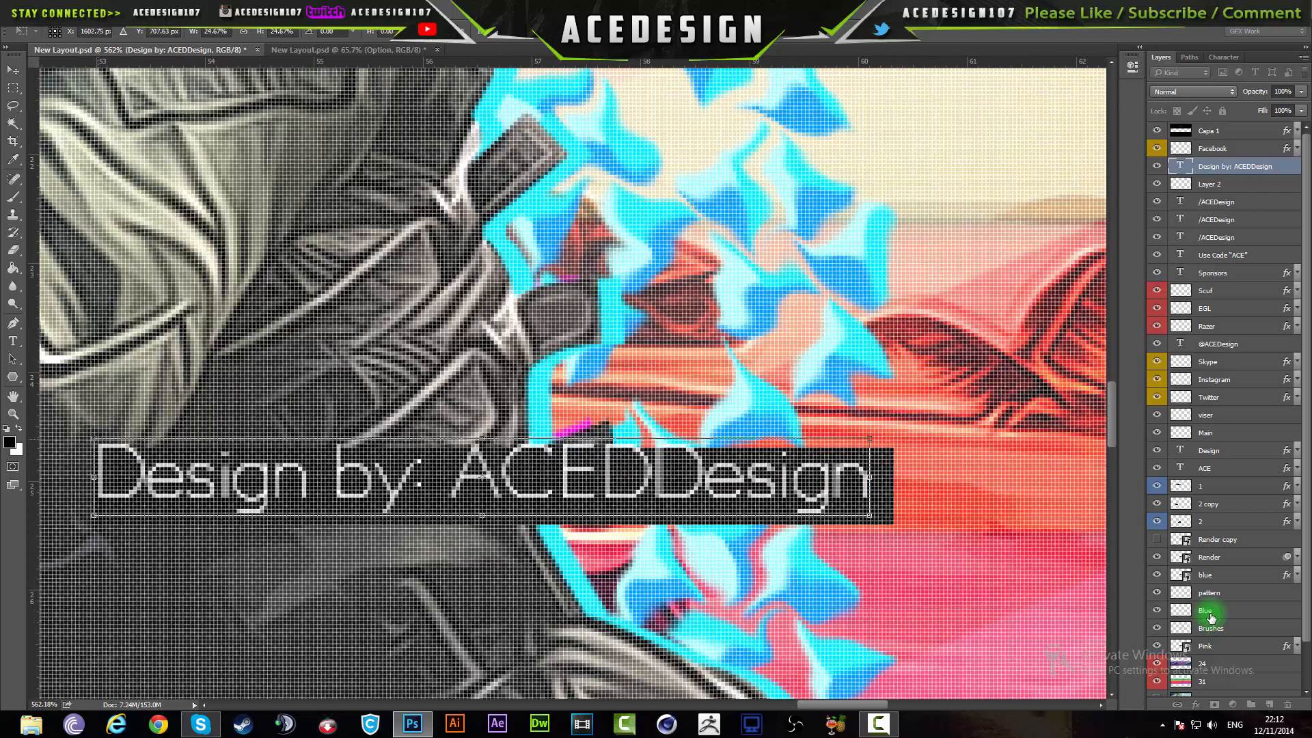
{"action": "left_click_drag", "start_coordinate": [97, 445], "coordinate": [178, 478]}
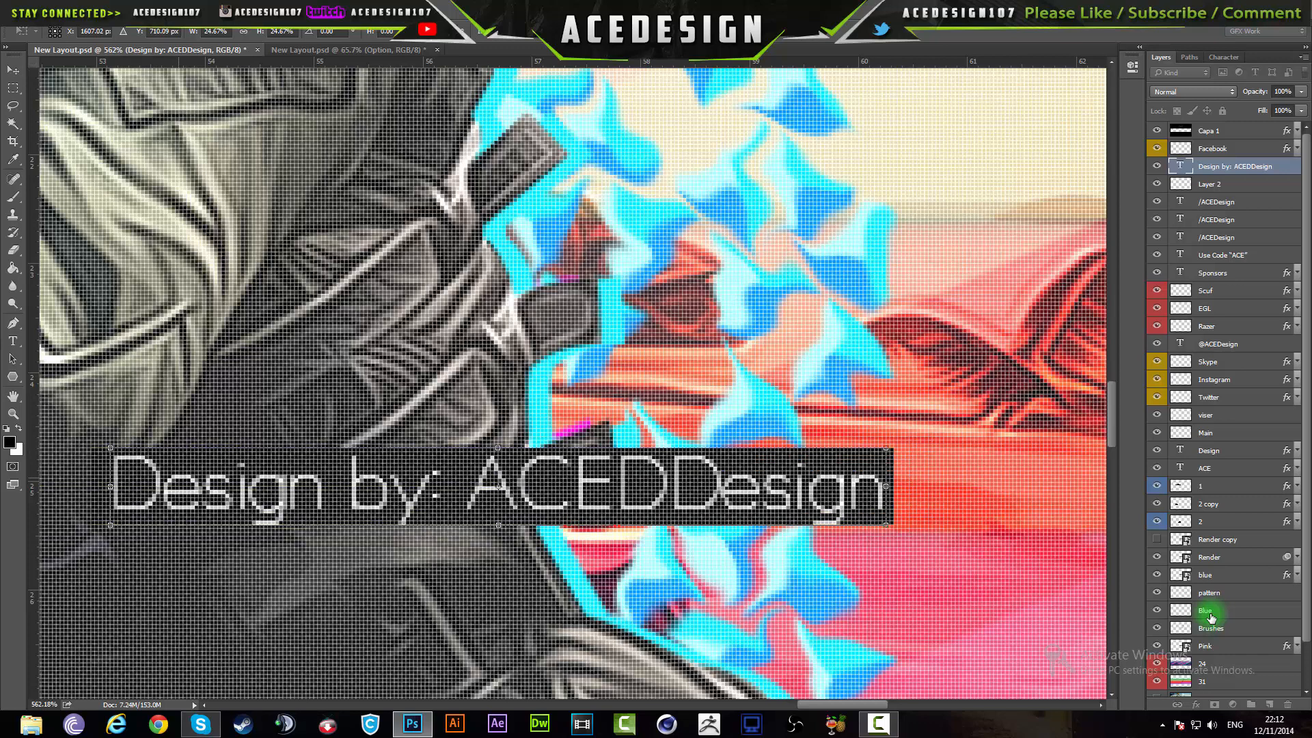
{"action": "key", "text": "Up"}
{"action": "left_click_drag", "start_coordinate": [885, 525], "coordinate": [808, 517]}
{"action": "left_click_drag", "start_coordinate": [459, 481], "coordinate": [501, 482]}
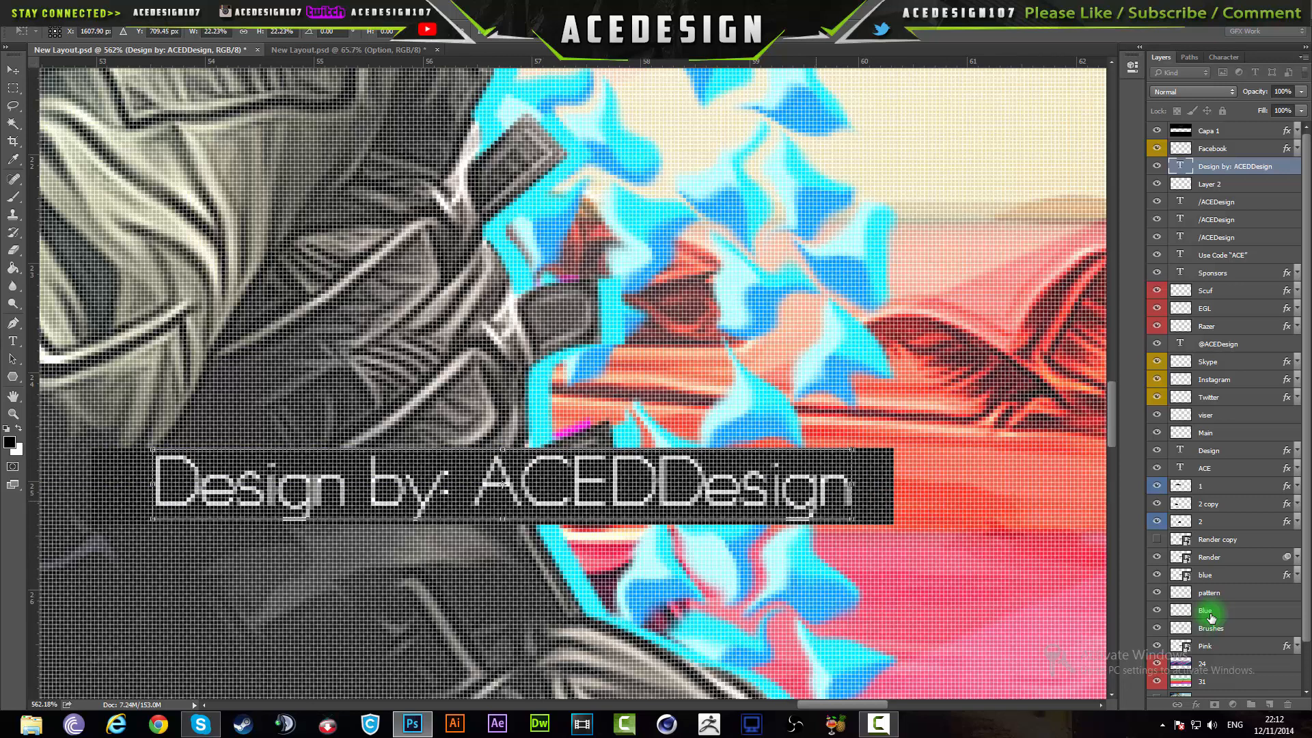
{"action": "key", "text": "ctrl+shift+Return"}
Narrow the black bar on Layer 2 from both ends to about 6.8 cm, leaving even margins around the credit text
{"action": "scroll", "coordinate": [815, 501], "scroll_direction": "up", "scroll_amount": 1}
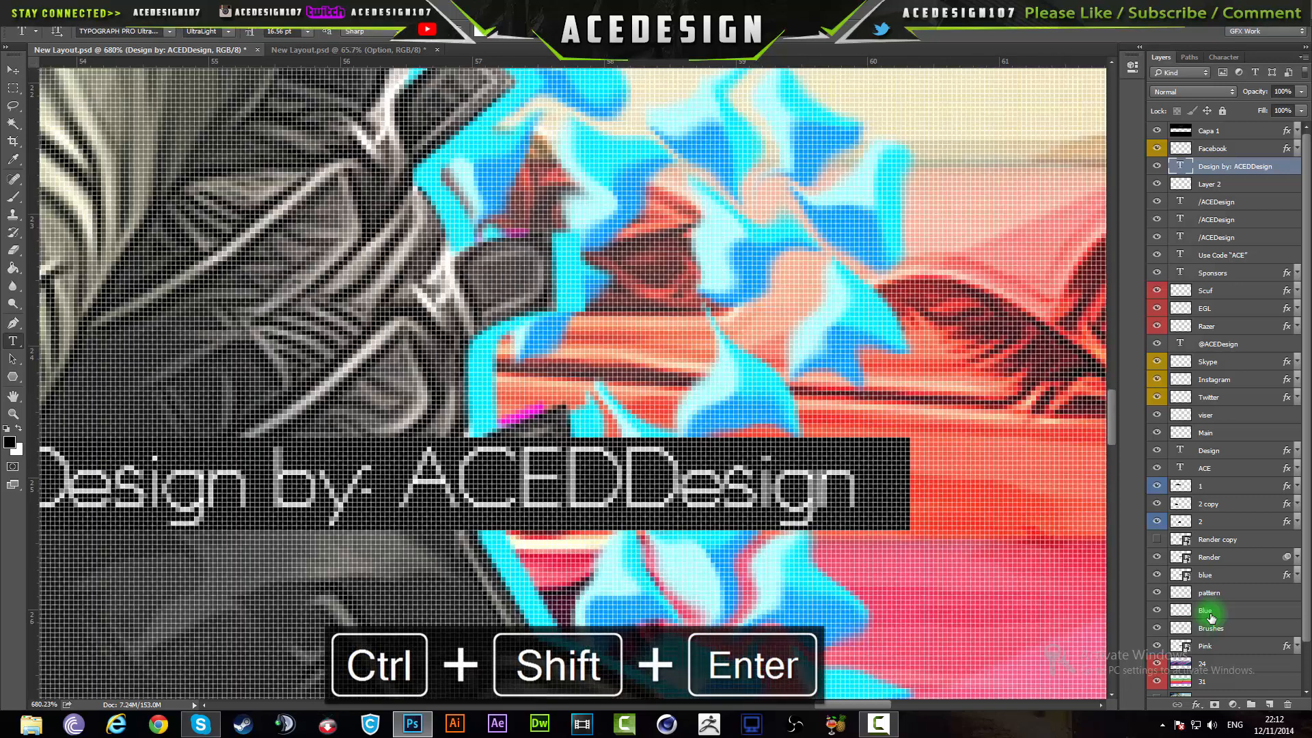
{"action": "key", "text": "alt+bracketleft"}
{"action": "scroll", "coordinate": [433, 671], "scroll_direction": "down", "scroll_amount": 2}
{"action": "key", "text": "ctrl+t"}
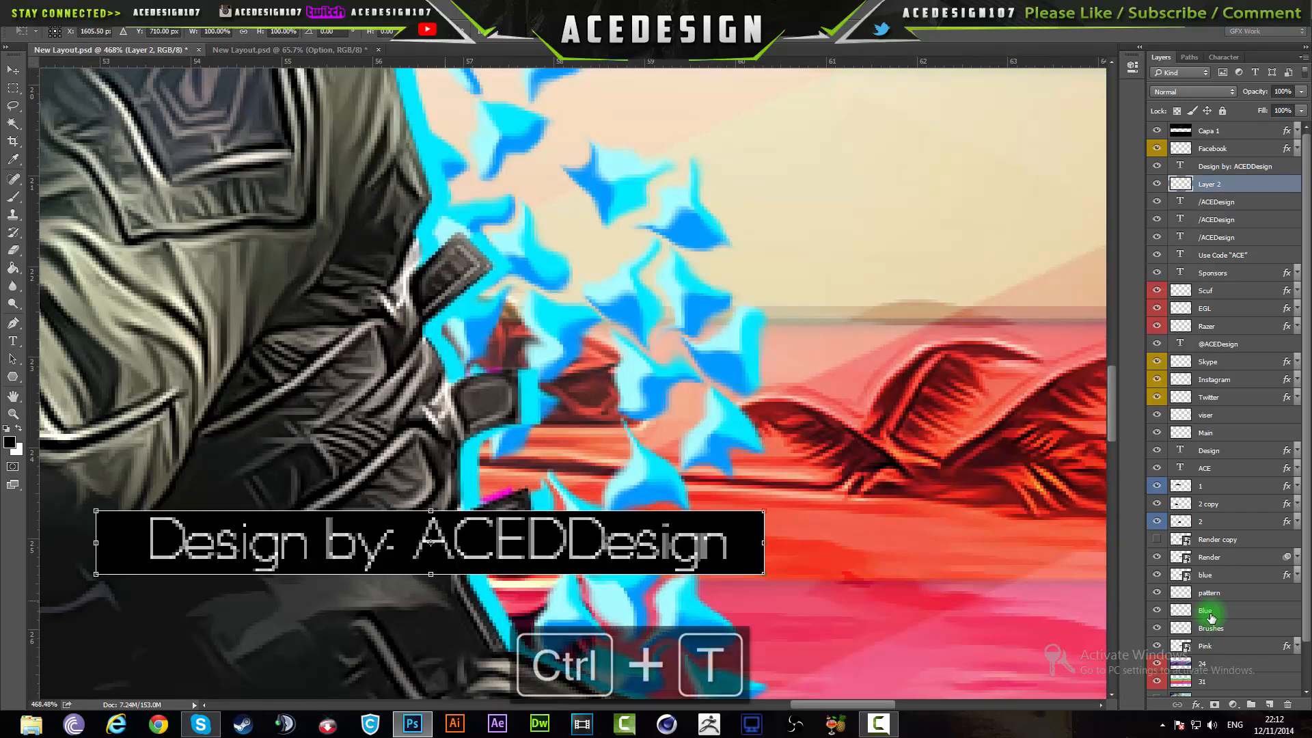
{"action": "left_click_drag", "start_coordinate": [763, 542], "coordinate": [742, 542]}
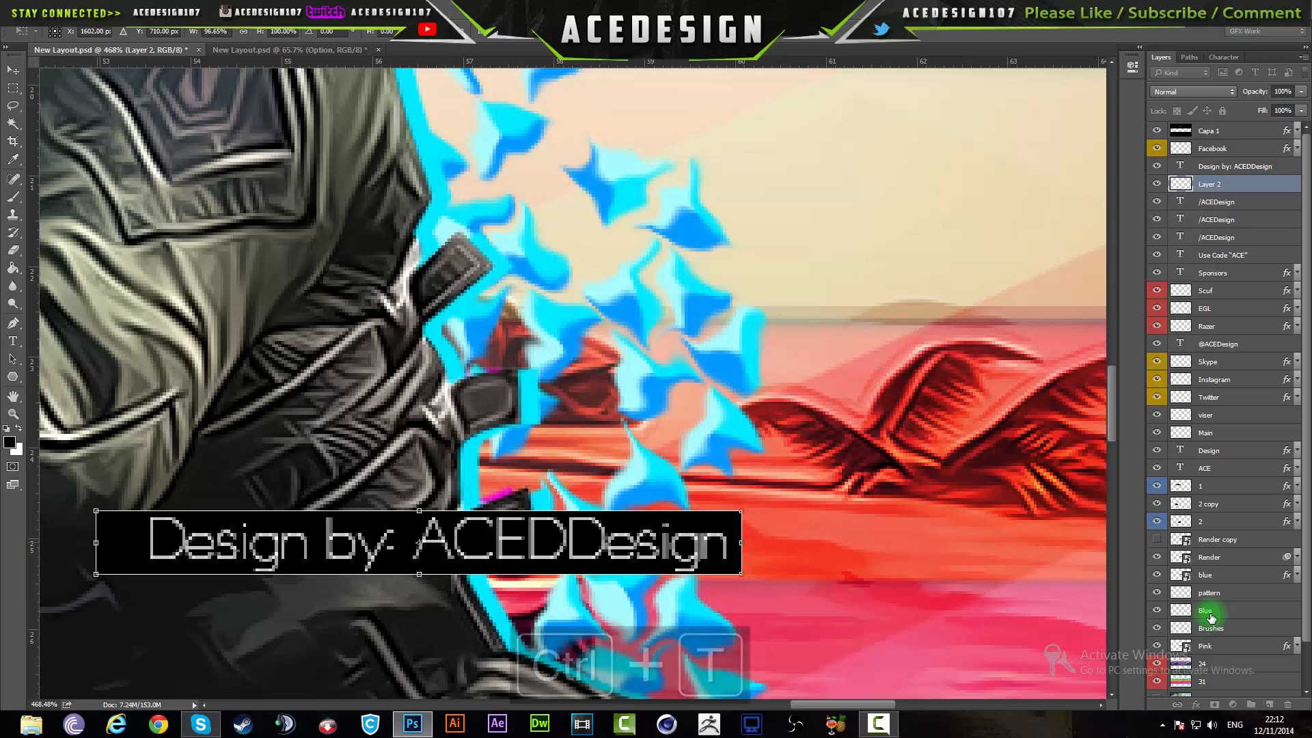
{"action": "left_click_drag", "start_coordinate": [99, 543], "coordinate": [127, 543]}
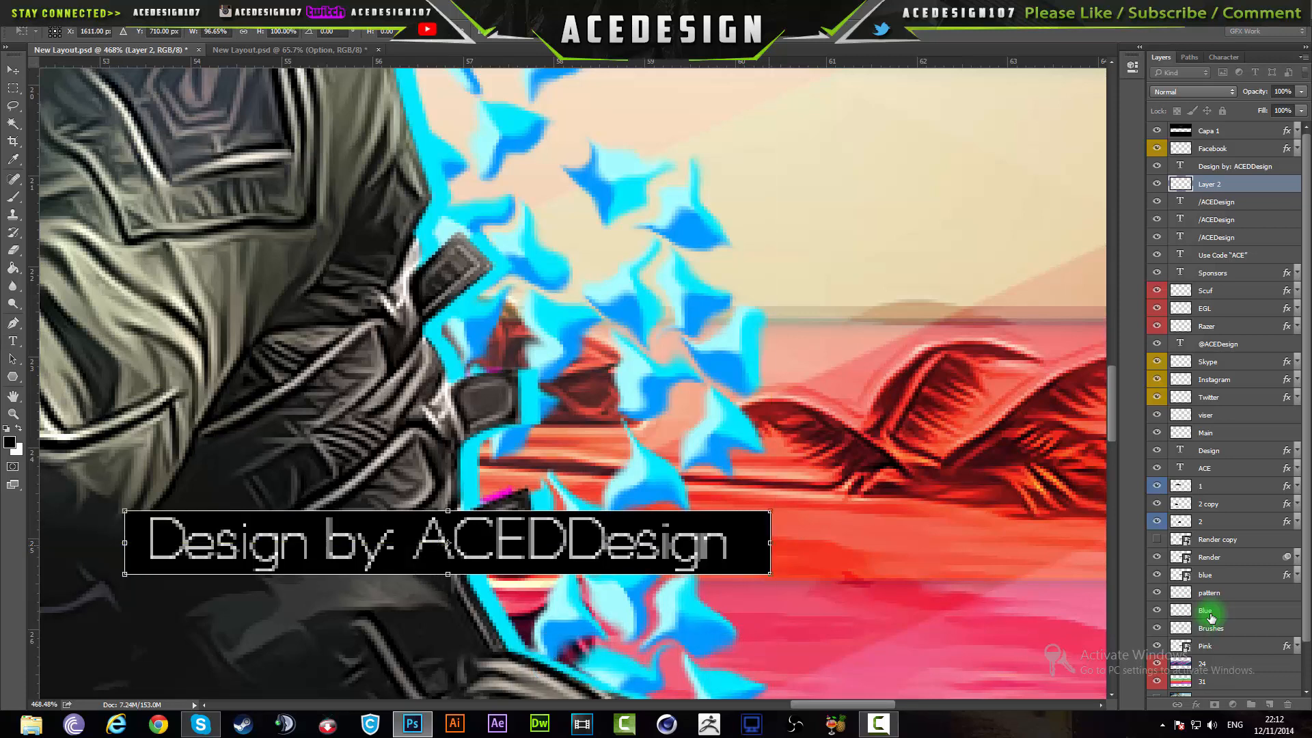
{"action": "key", "text": "t"}
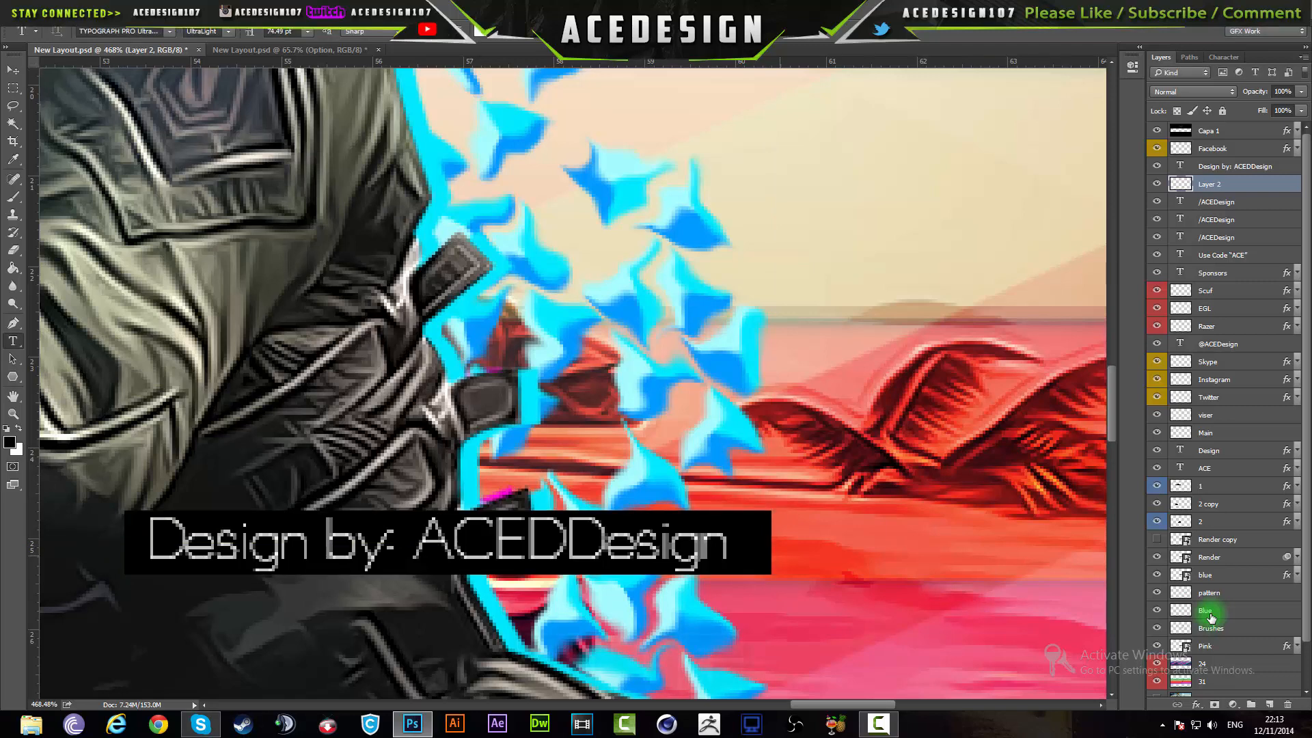
{"action": "key", "text": "ctrl+t"}
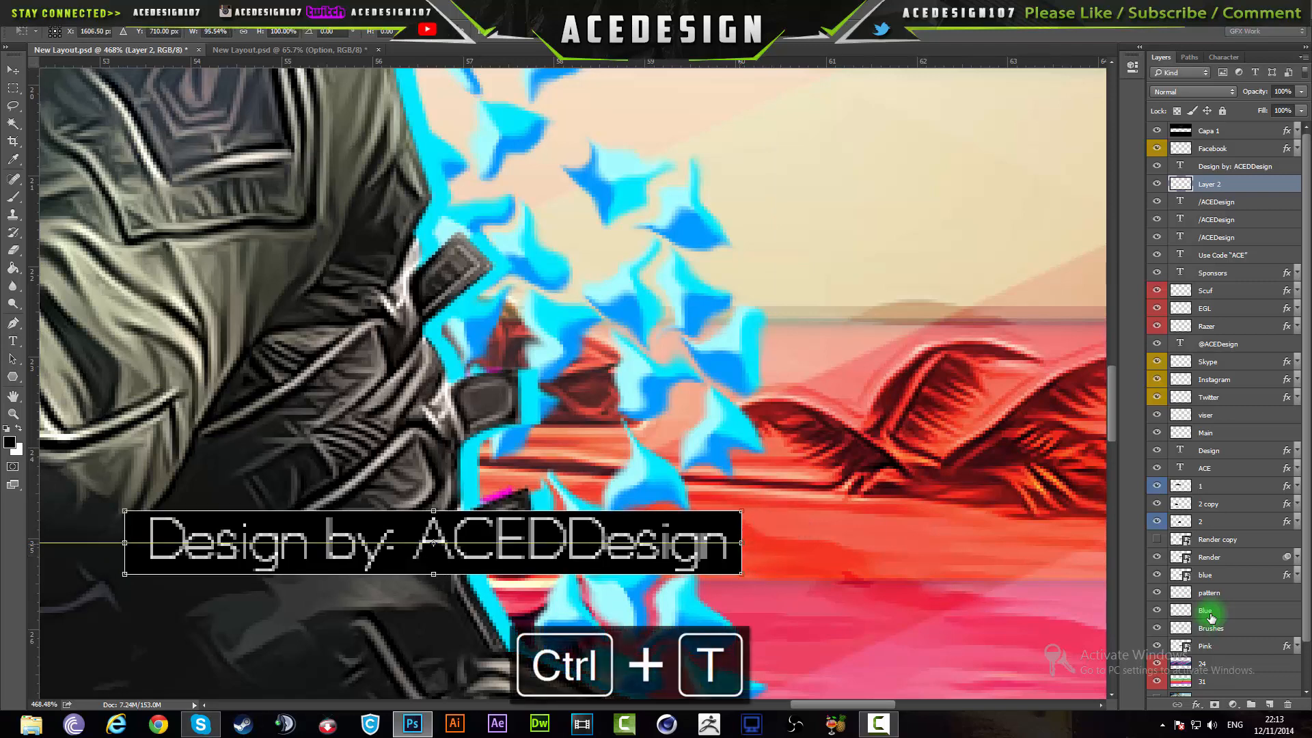
{"action": "key", "text": "Return"}
Move the credit text and its black bar together to the banner's bottom edge, between the soldier and the banner's right end
{"action": "scroll", "coordinate": [1210, 618], "scroll_direction": "down", "scroll_amount": 10}
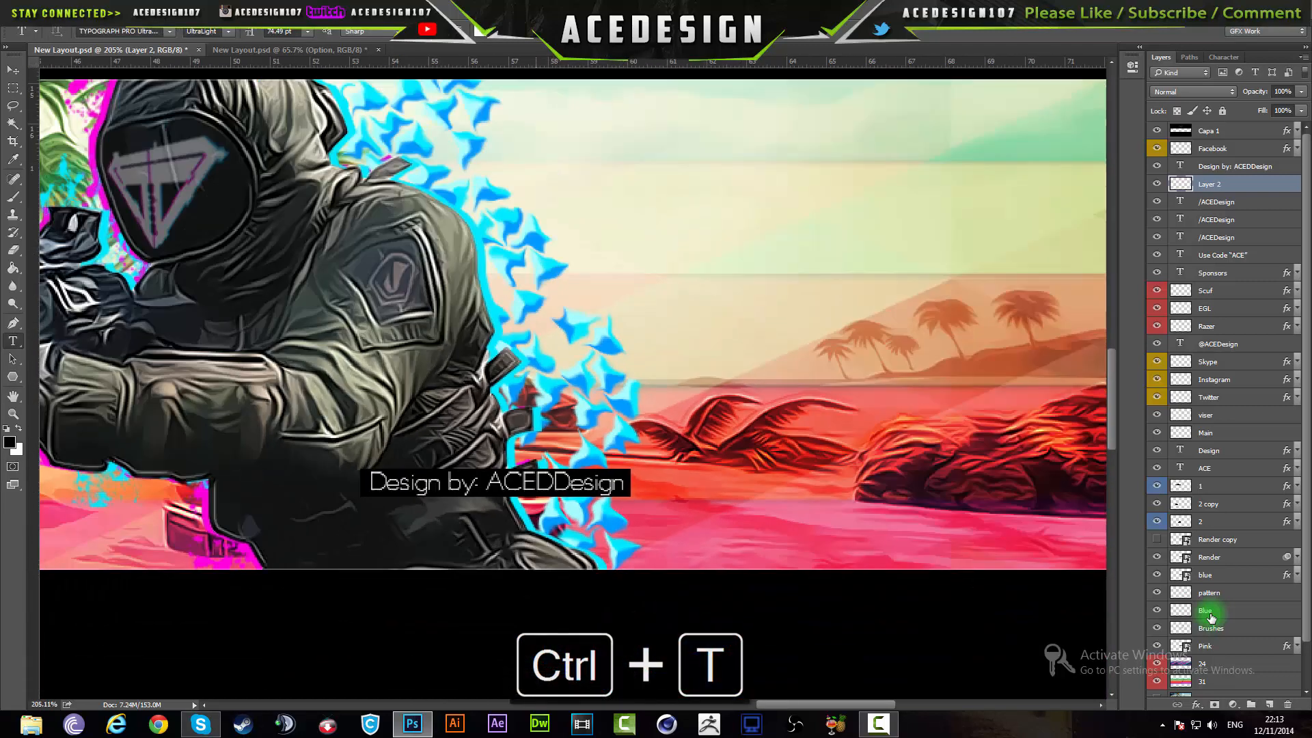
{"action": "scroll", "coordinate": [1210, 618], "scroll_direction": "up", "scroll_amount": 3}
{"action": "scroll", "coordinate": [1210, 618], "scroll_direction": "up", "scroll_amount": 1}
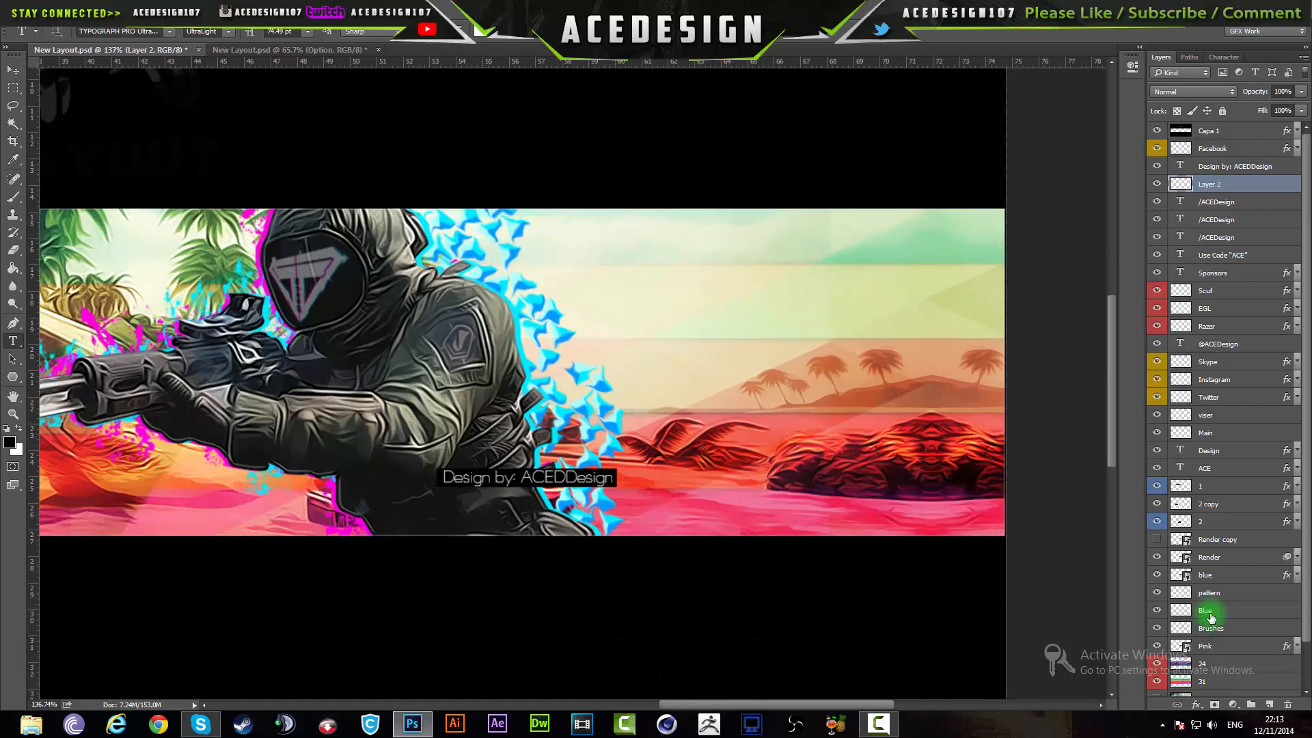
{"action": "key", "text": "alt+shift+bracketright"}
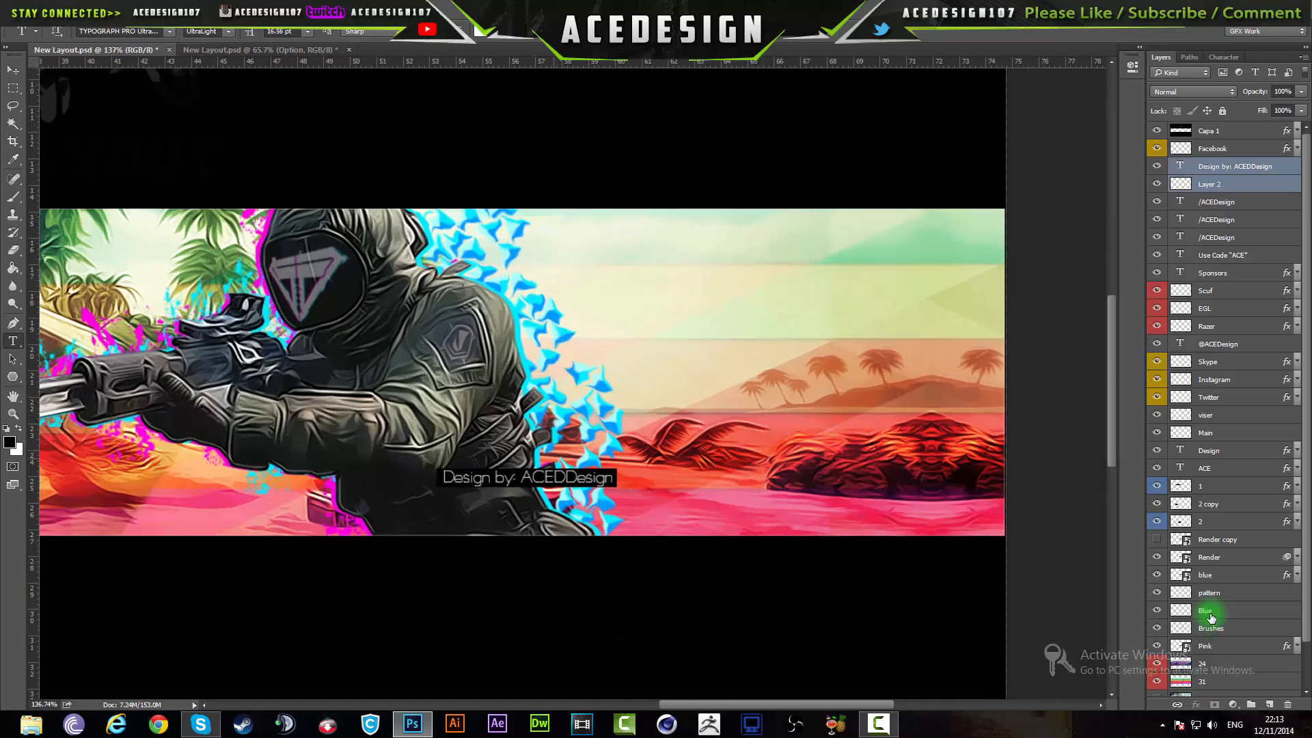
{"action": "key", "text": "ctrl+t"}
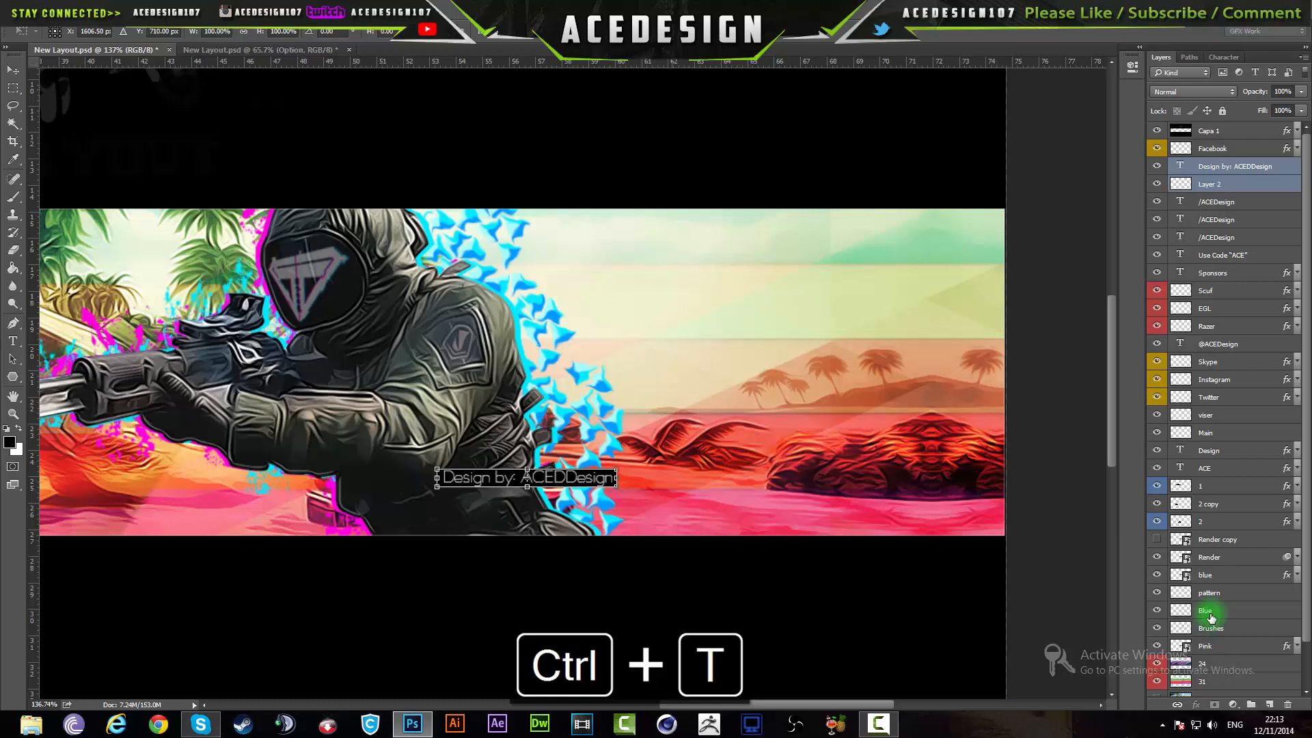
{"action": "left_click_drag", "start_coordinate": [583, 482], "coordinate": [822, 533]}
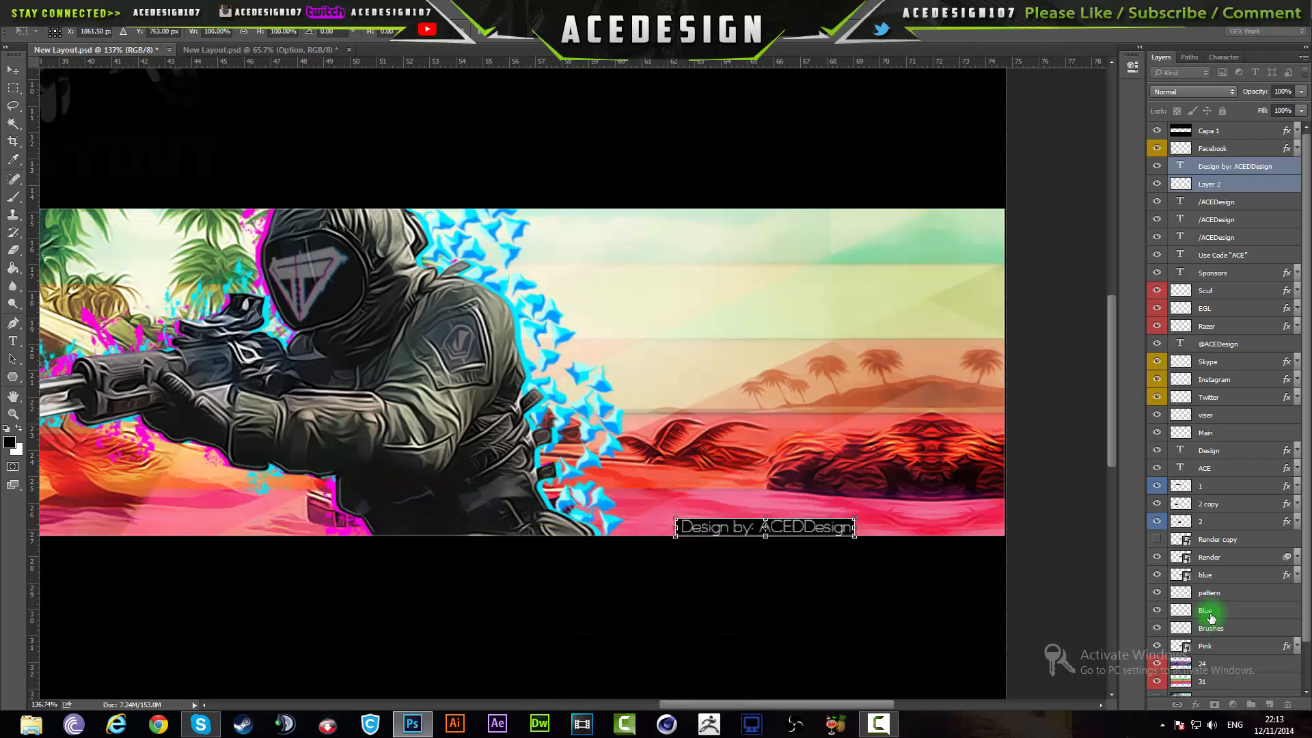
{"action": "key", "text": "Return"}
{"action": "key", "text": "t"}
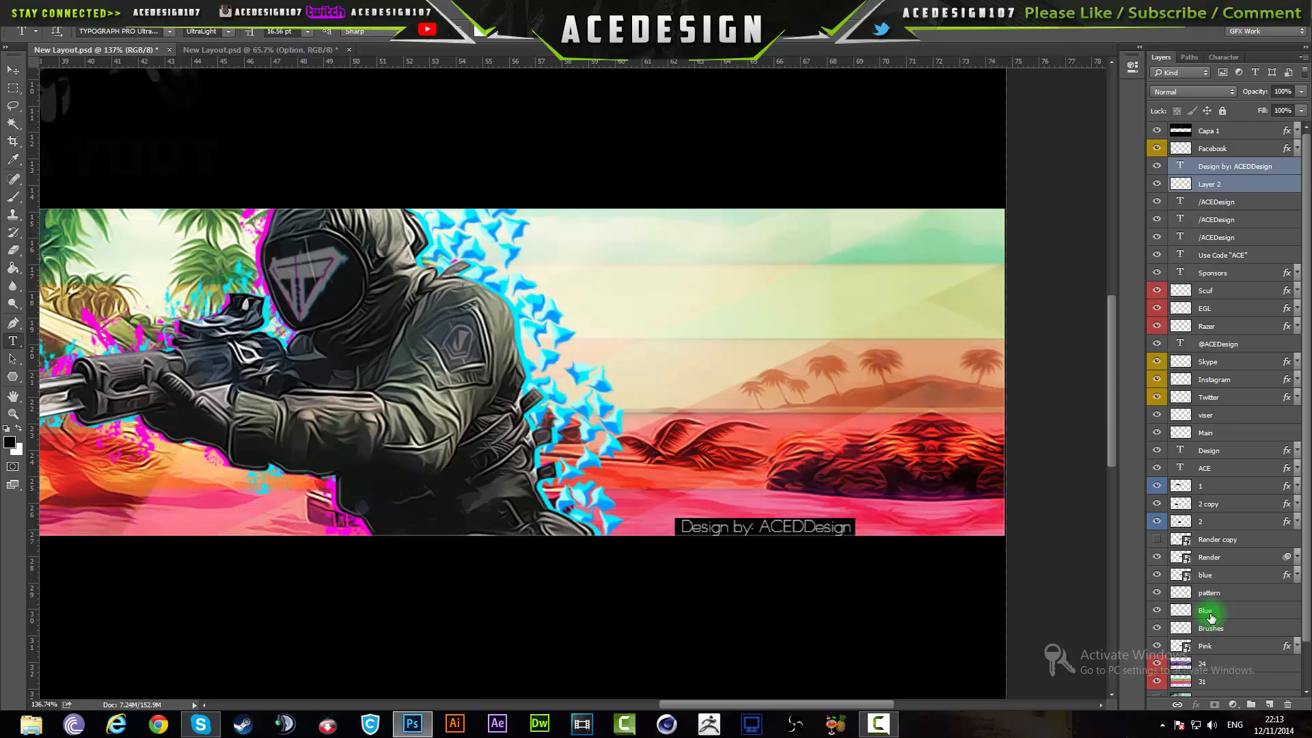
Merge the credit text and black bar into one layer and set its opacity to 50%
{"action": "key", "text": "ctrl+e"}
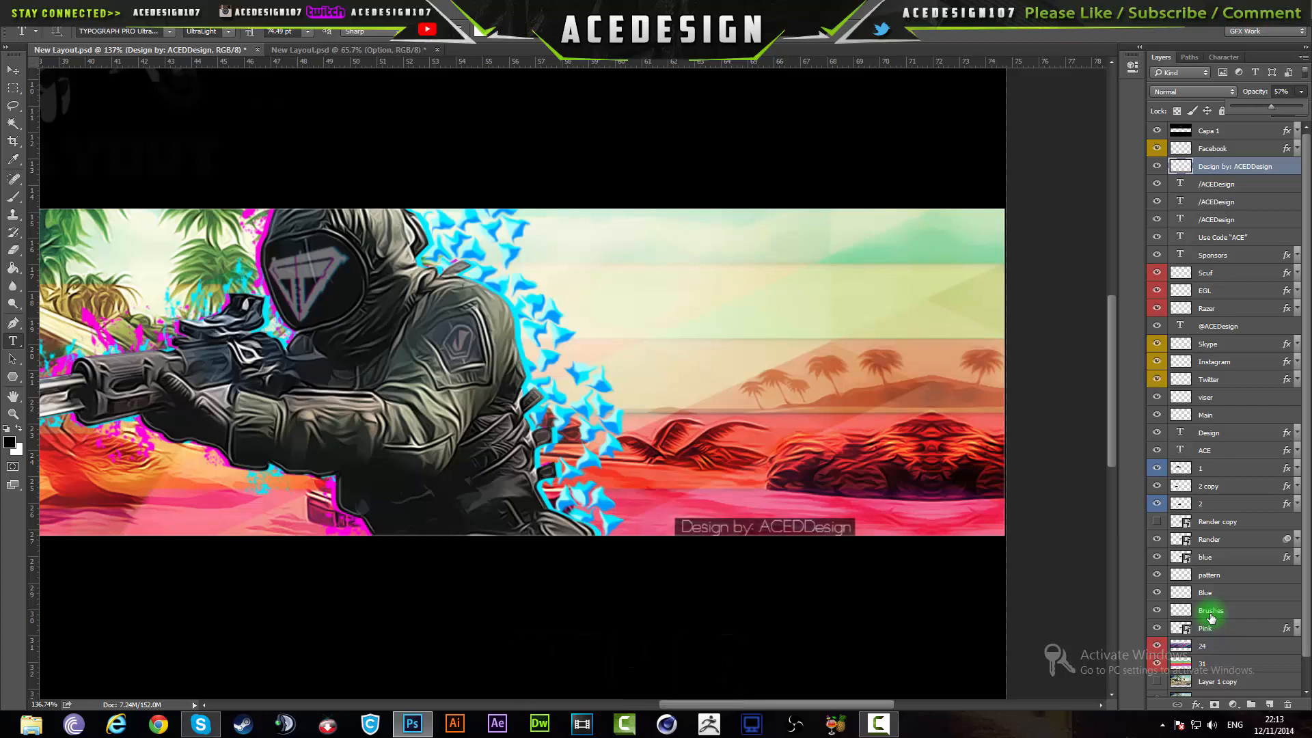
{"action": "scroll", "coordinate": [653, 276], "scroll_direction": "down", "scroll_amount": 2}
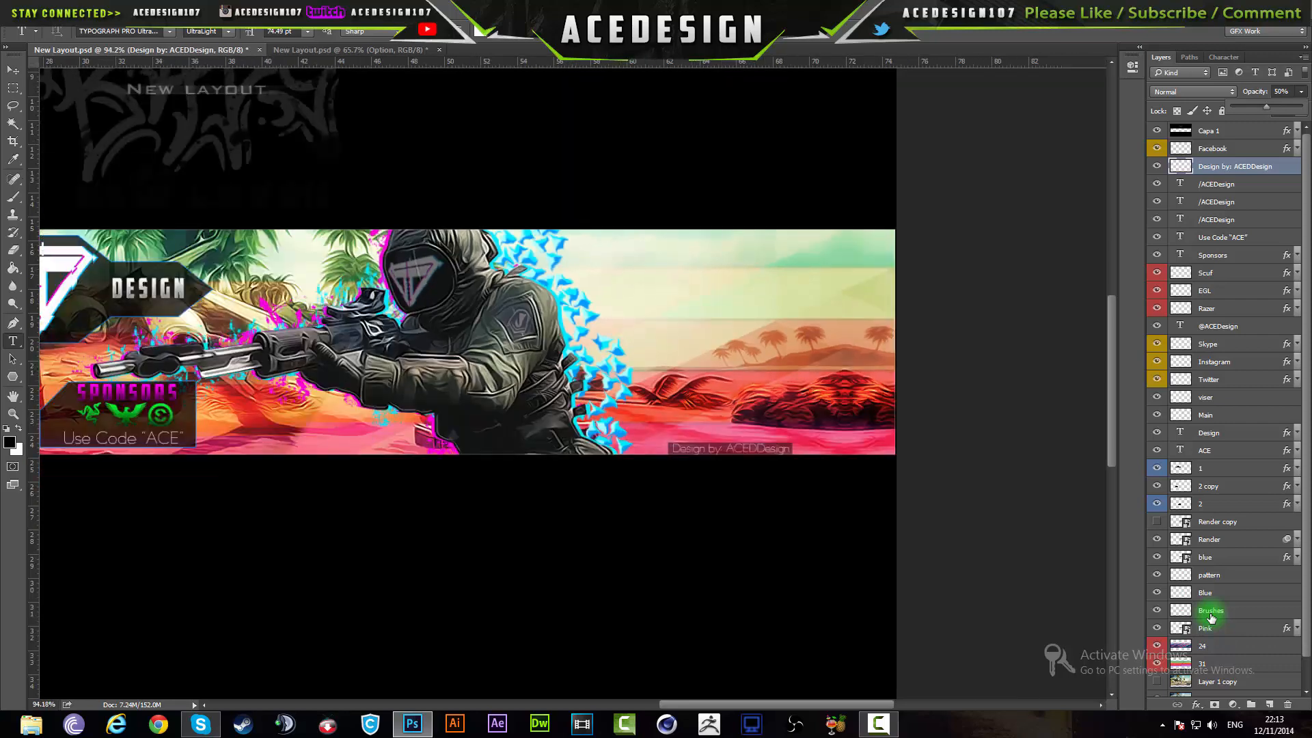
{"action": "scroll", "coordinate": [782, 455], "scroll_direction": "up", "scroll_amount": 5}
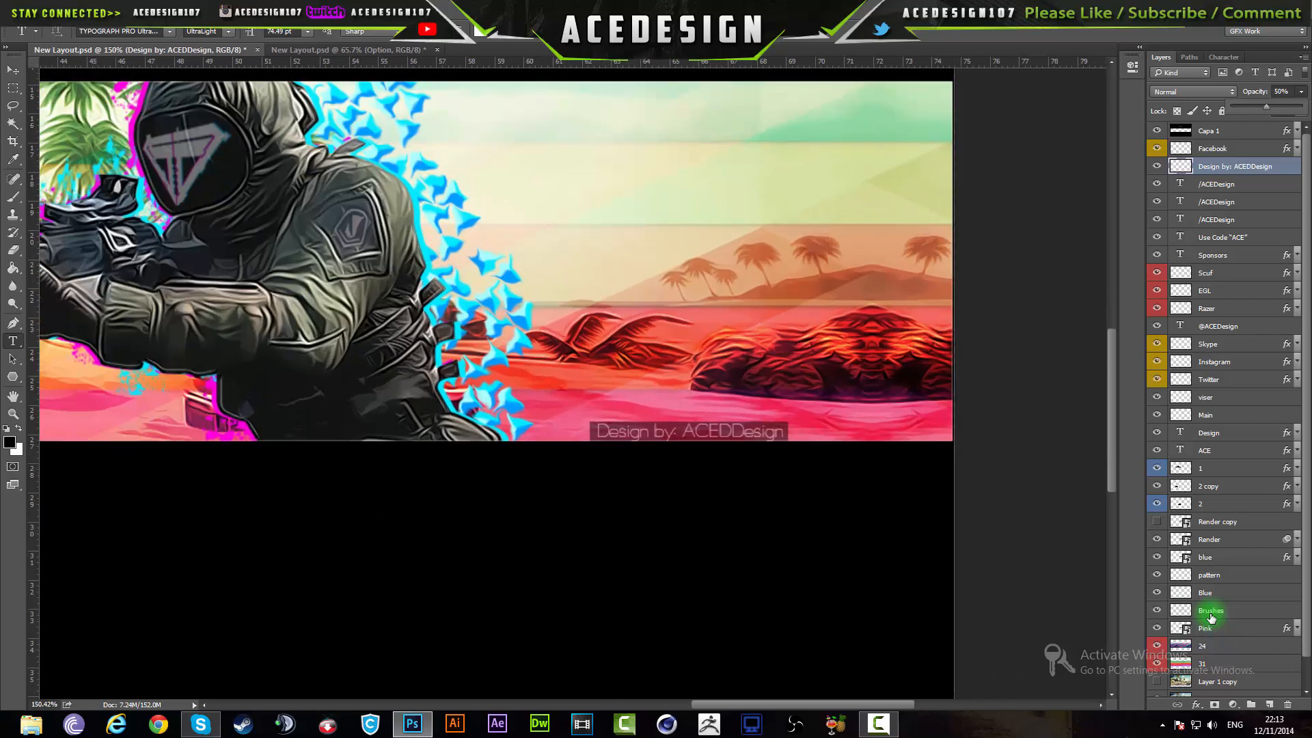
{"action": "scroll", "coordinate": [718, 413], "scroll_direction": "up", "scroll_amount": 2}
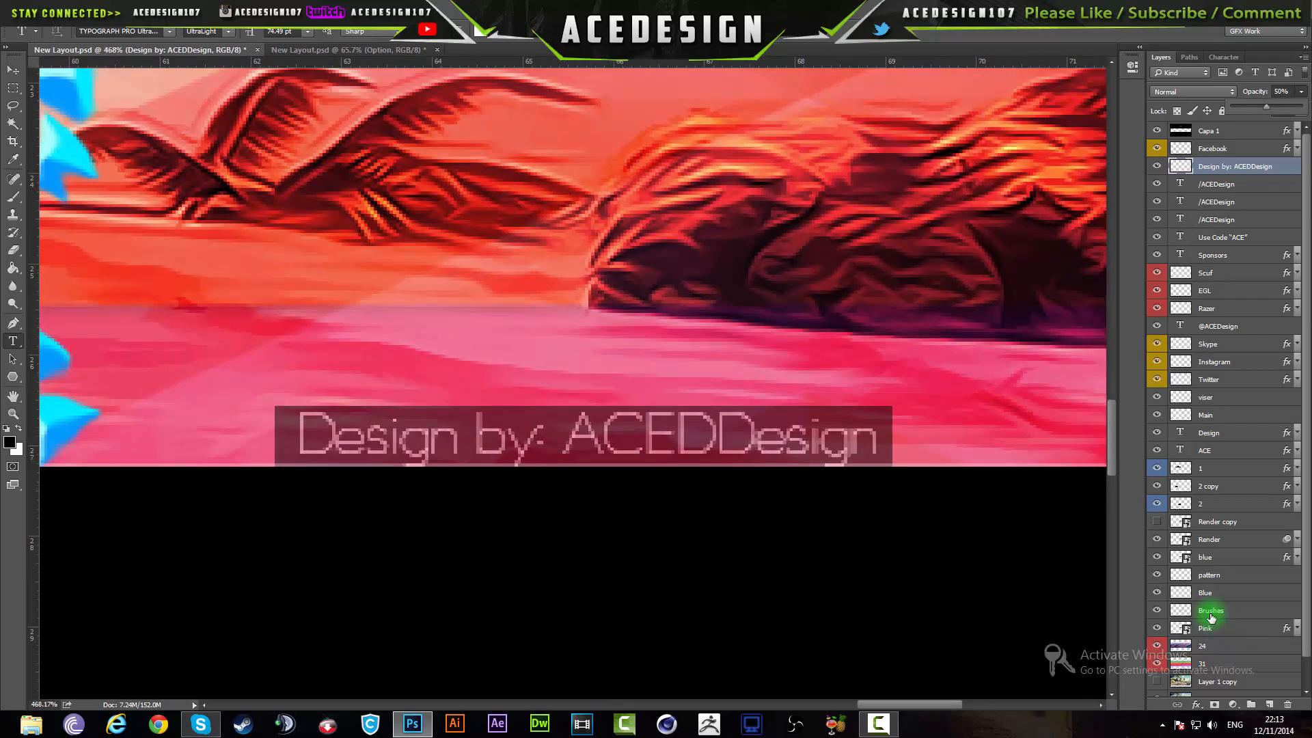
{"action": "scroll", "coordinate": [587, 437], "scroll_direction": "down", "scroll_amount": 6}
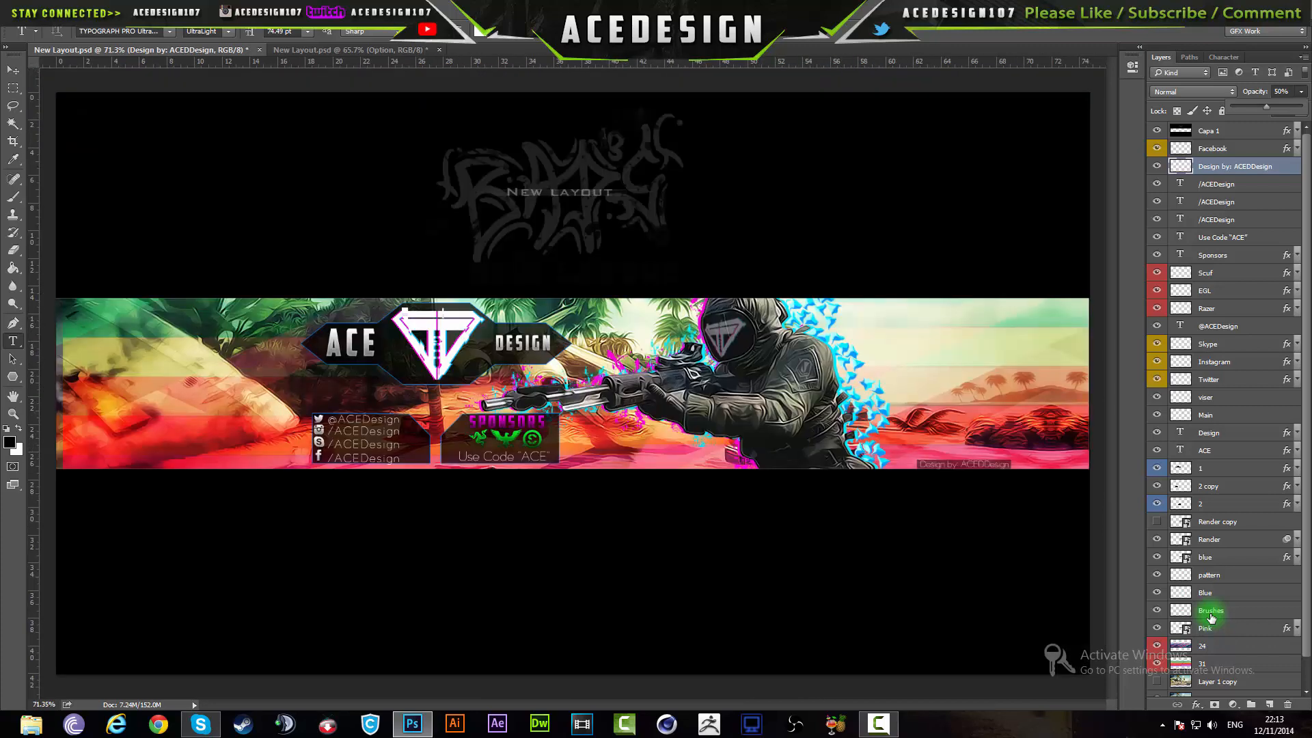
{"action": "scroll", "coordinate": [1211, 617], "scroll_direction": "down", "scroll_amount": 2}
{"action": "scroll", "coordinate": [1210, 617], "scroll_direction": "up", "scroll_amount": 3}
{"action": "scroll", "coordinate": [1211, 617], "scroll_direction": "down", "scroll_amount": 1}
{"action": "scroll", "coordinate": [1211, 617], "scroll_direction": "down", "scroll_amount": 1}
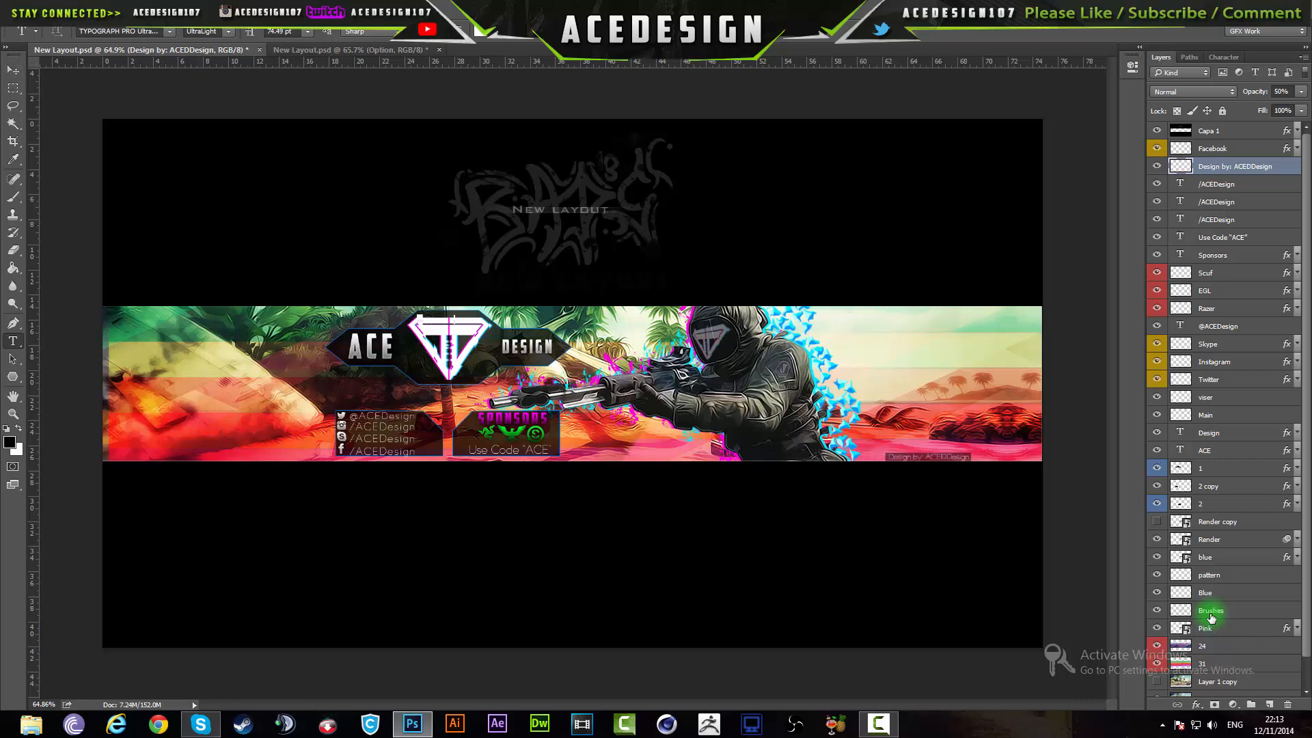
{"action": "key", "text": "v"}
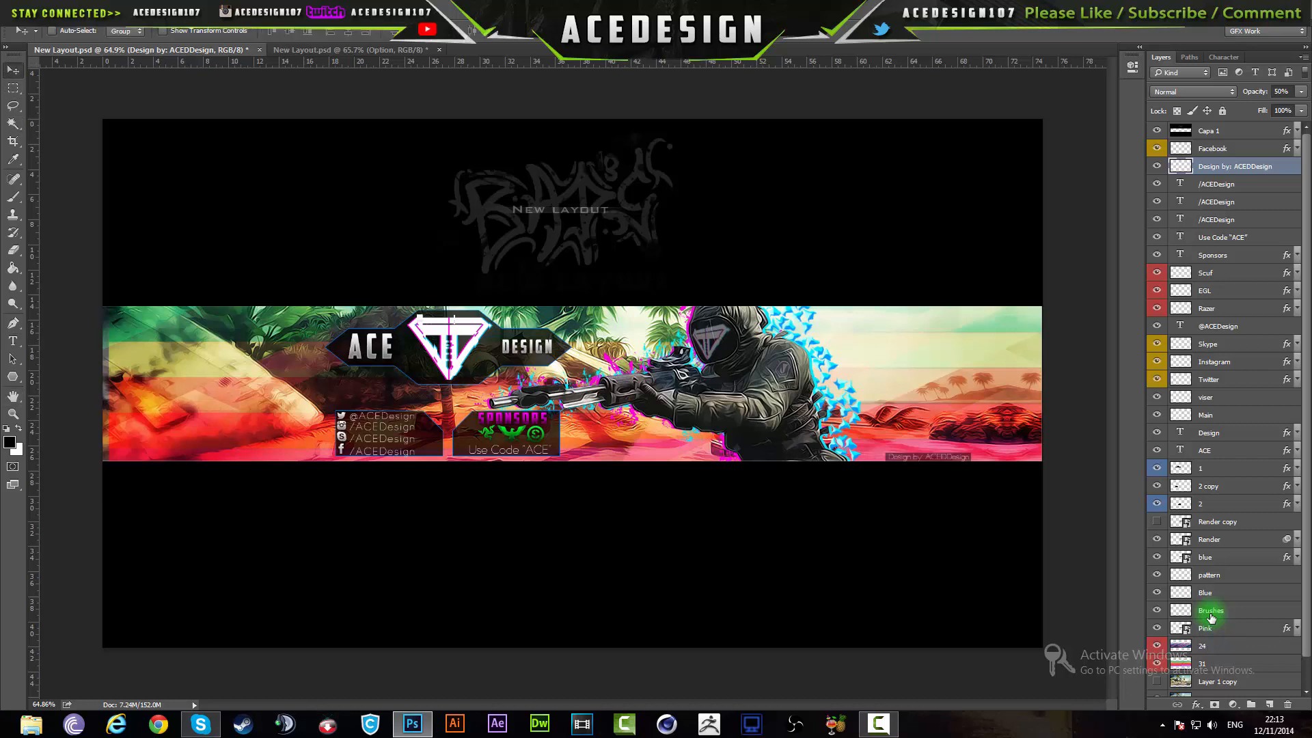